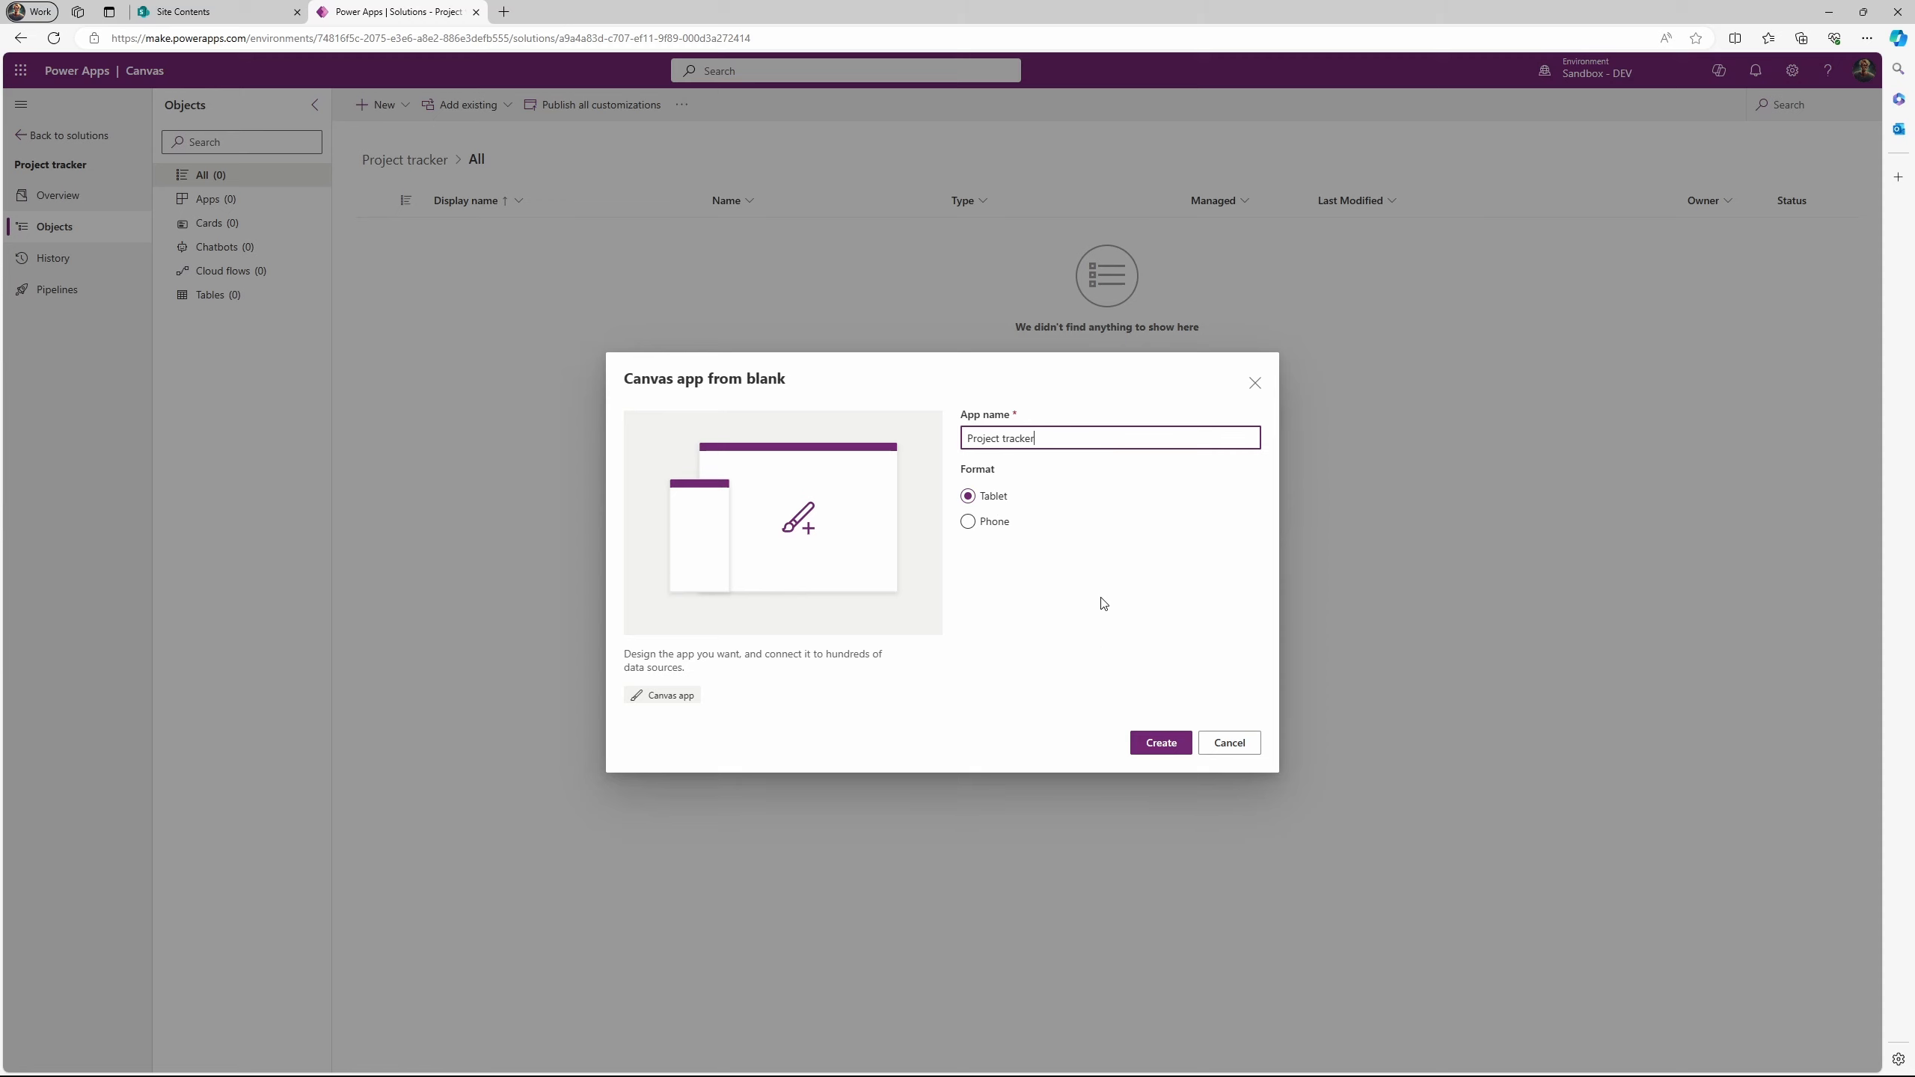
# Create the blank Project tracker canvas app in Tablet format and review the auto save option in its general settings.
pyautogui.click(1145, 745)
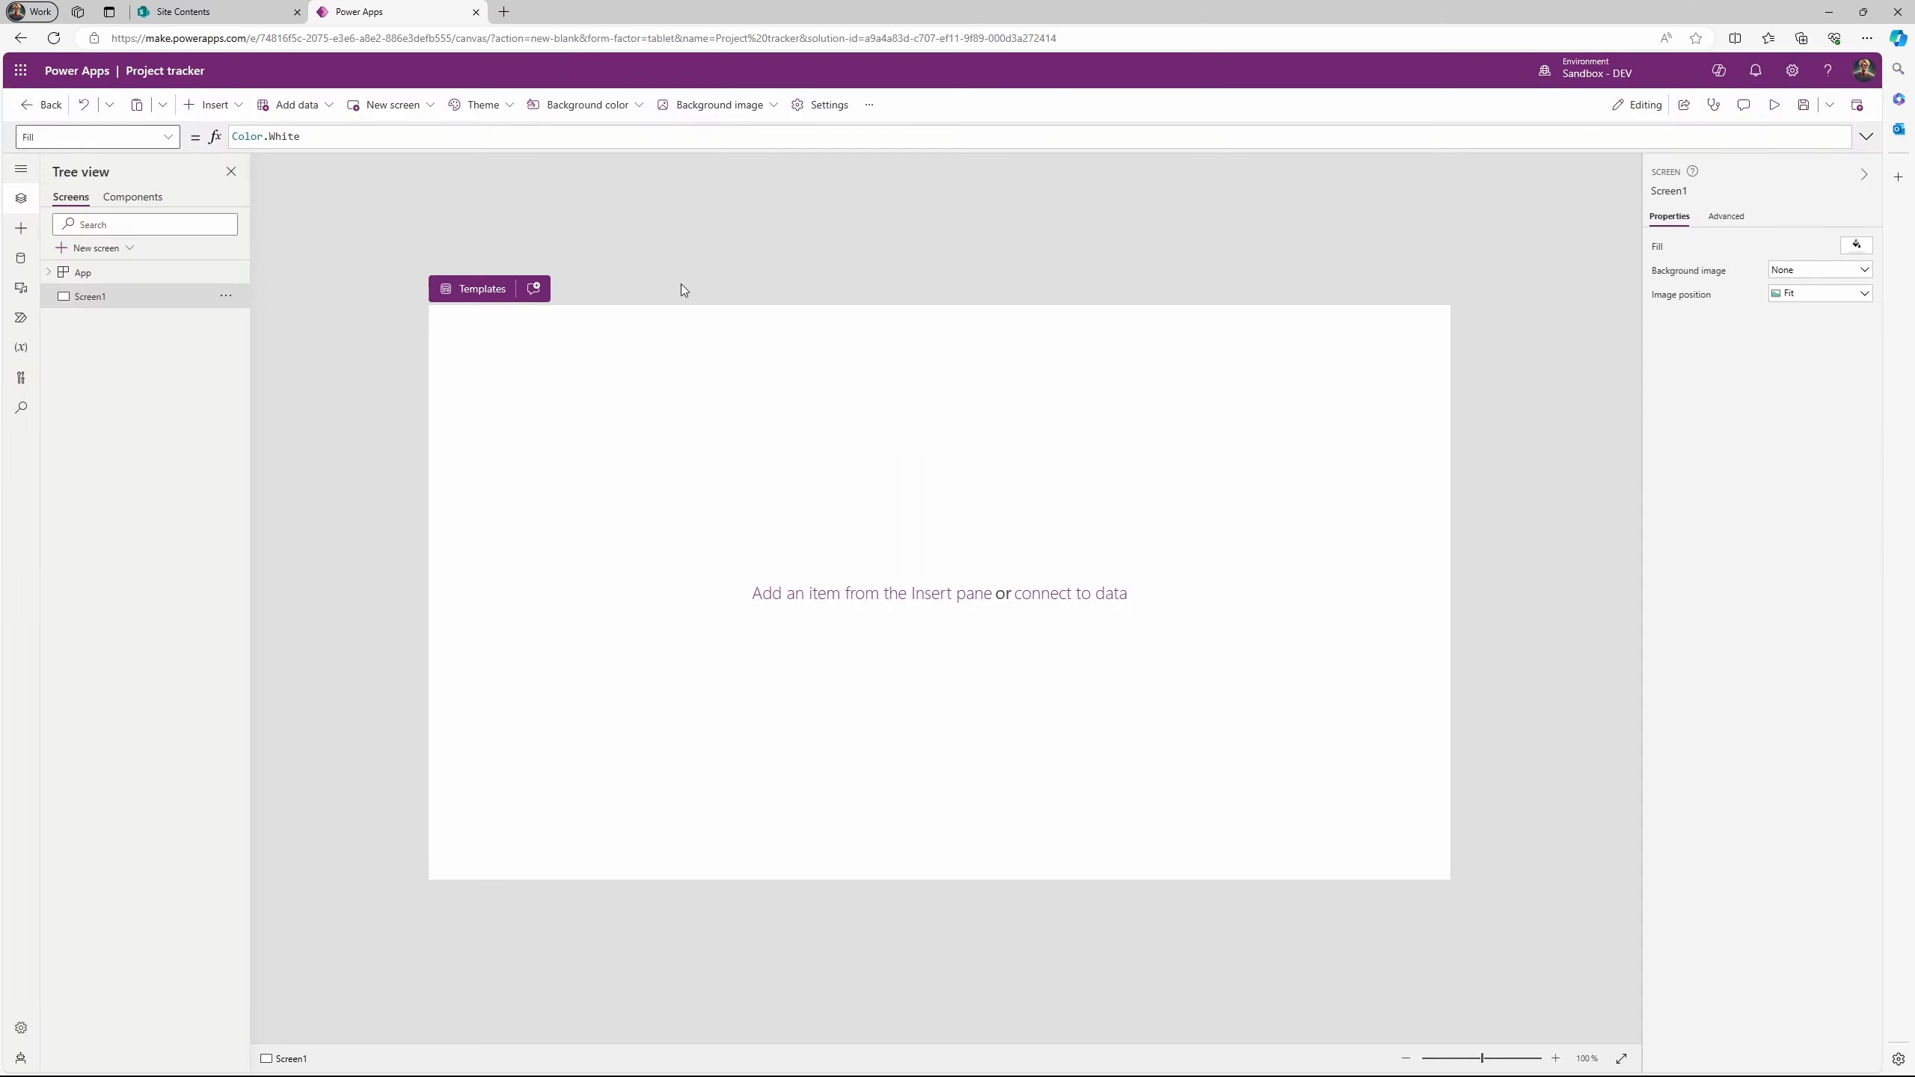
pyautogui.click(827, 121)
pyautogui.scroll(-3, 868, 503)
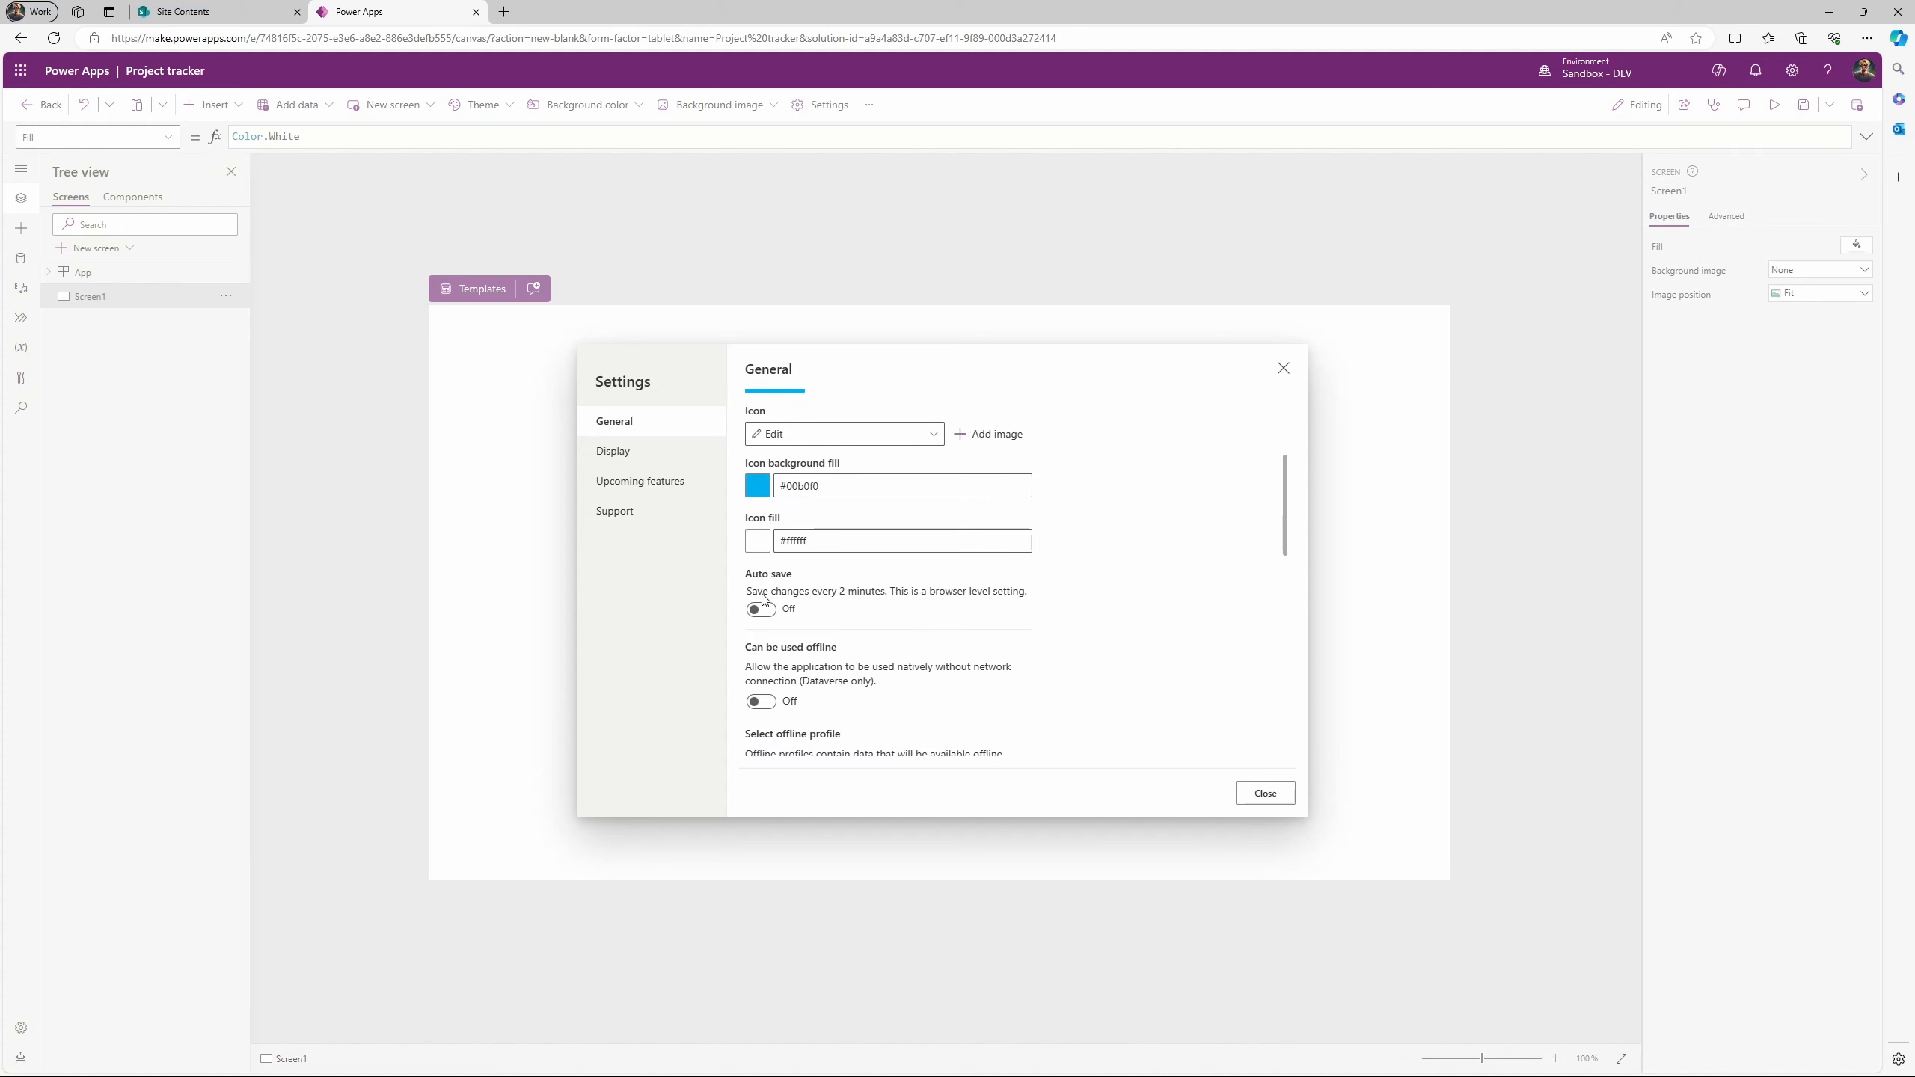
pyautogui.click(1283, 369)
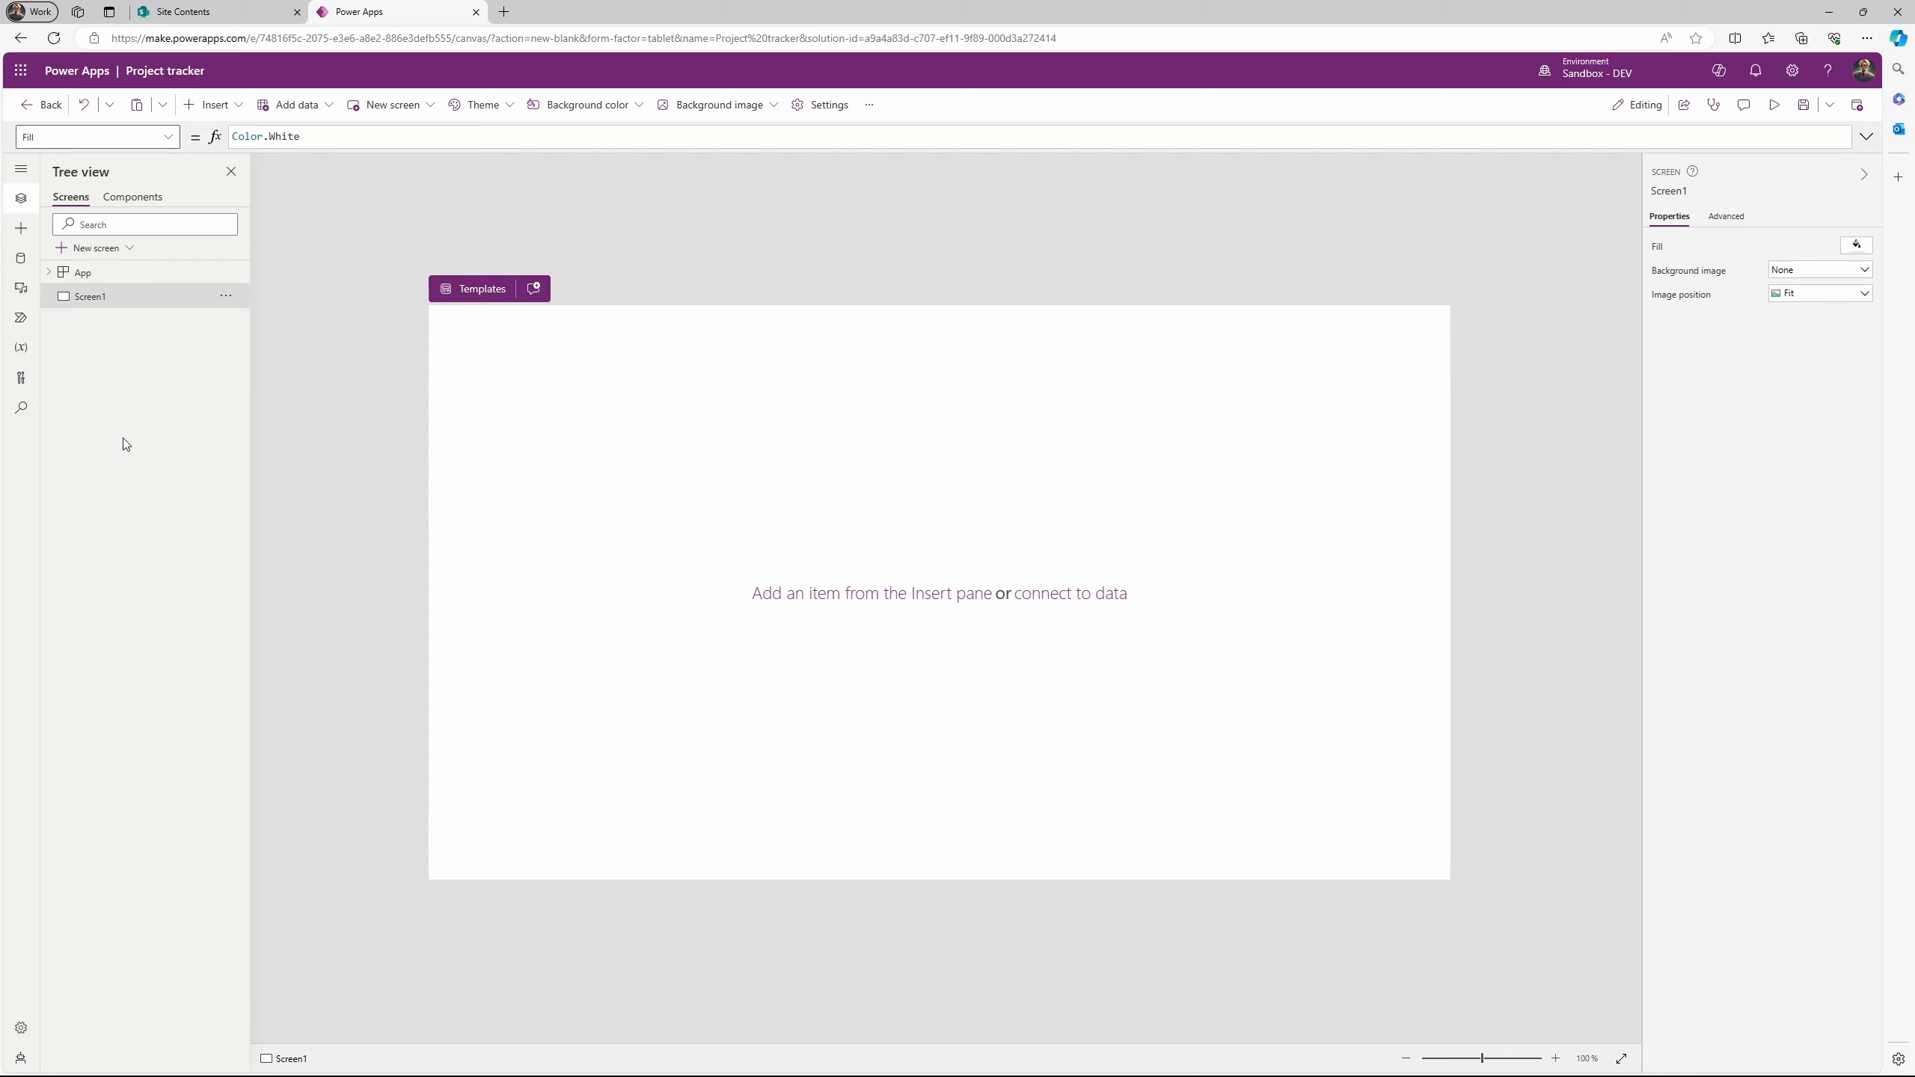
# Import the cmp_main-header component from Main Library into the app.
pyautogui.click(19, 229)
pyautogui.click(201, 224)
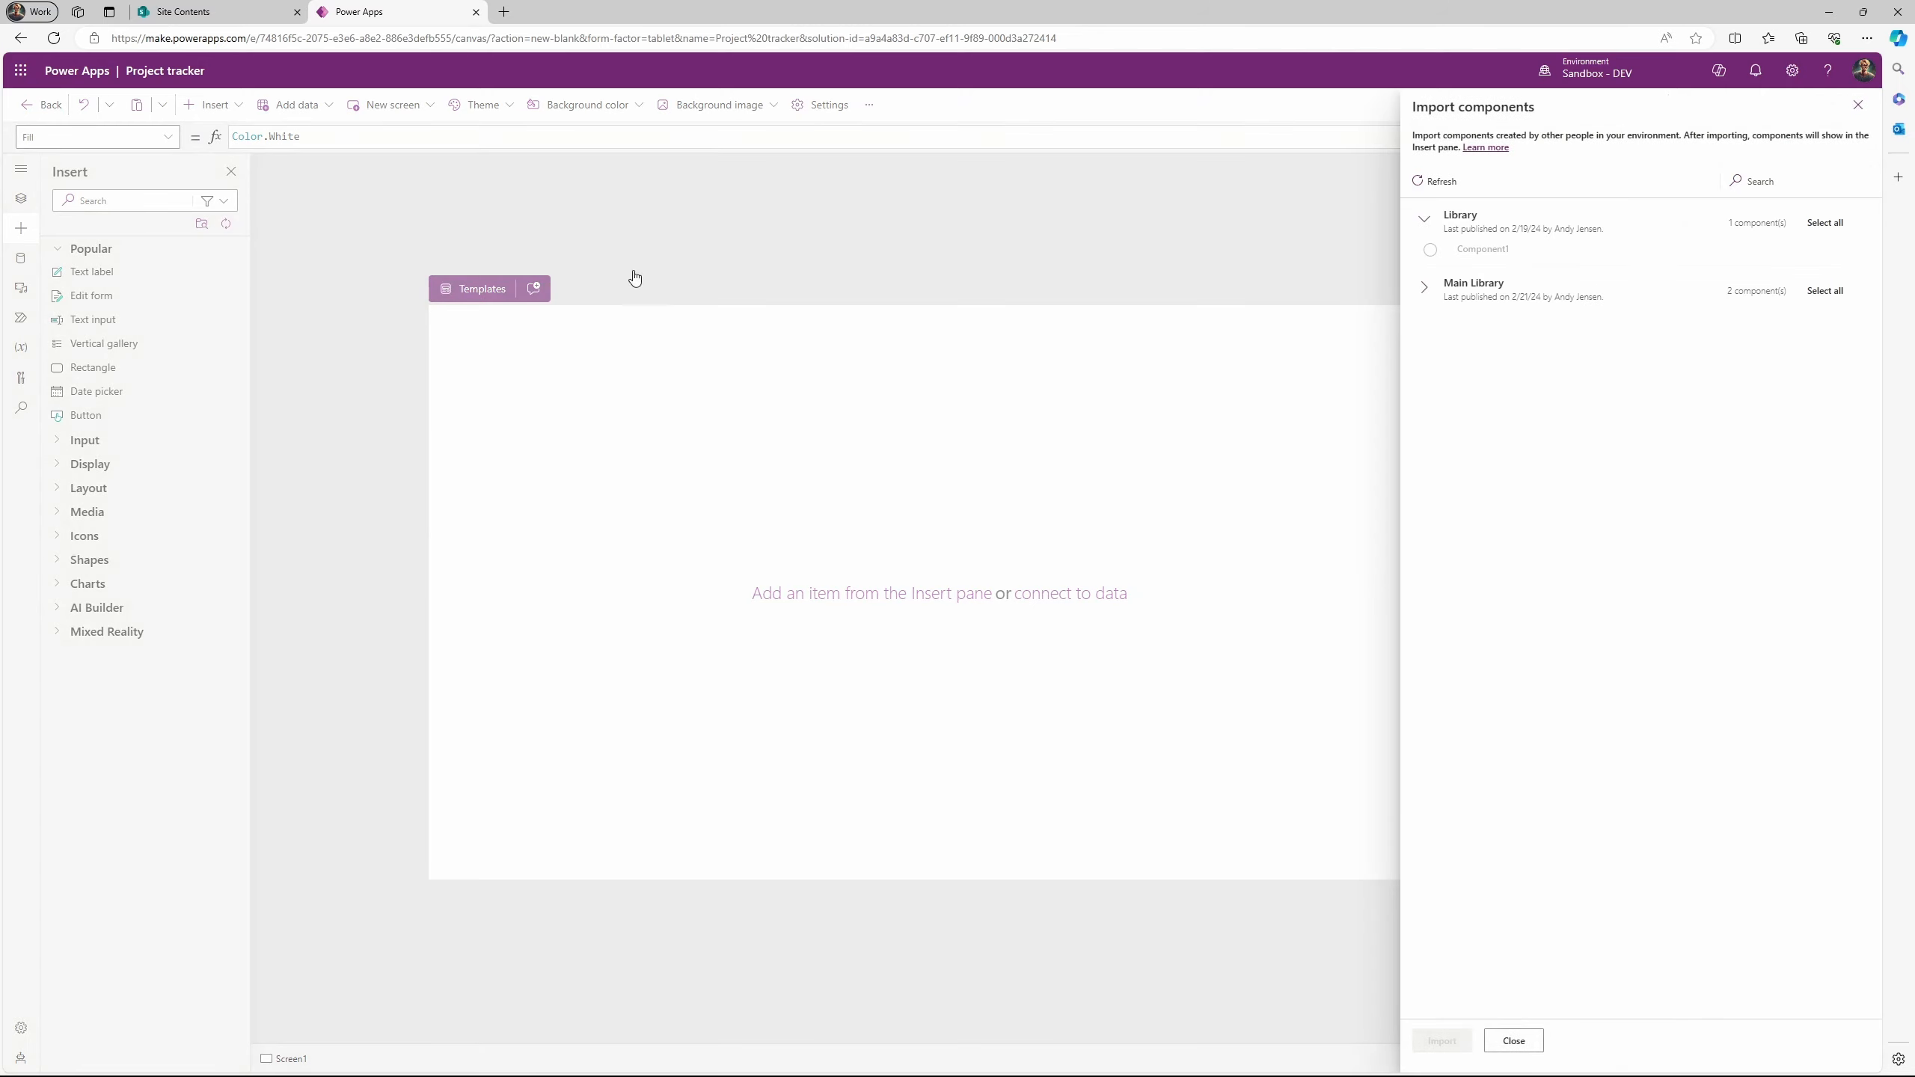
pyautogui.click(1424, 287)
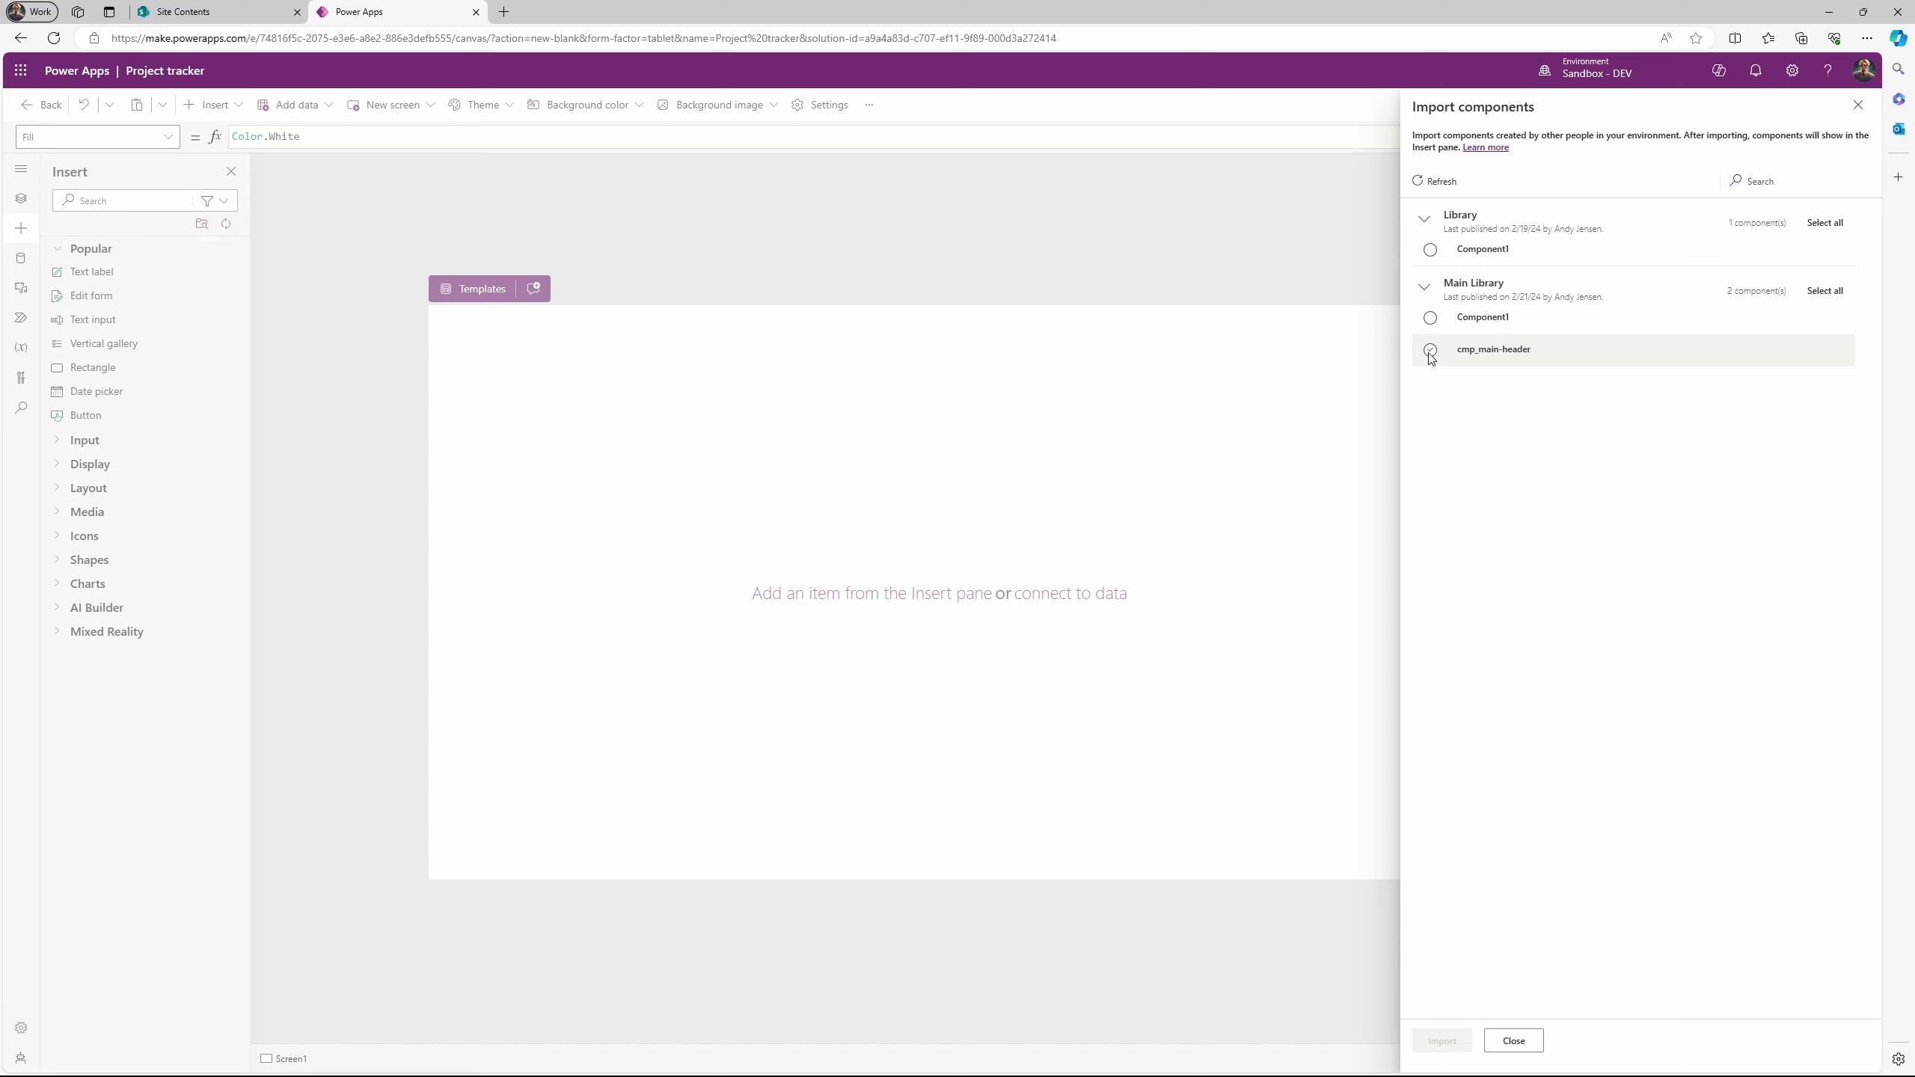
pyautogui.click(1430, 350)
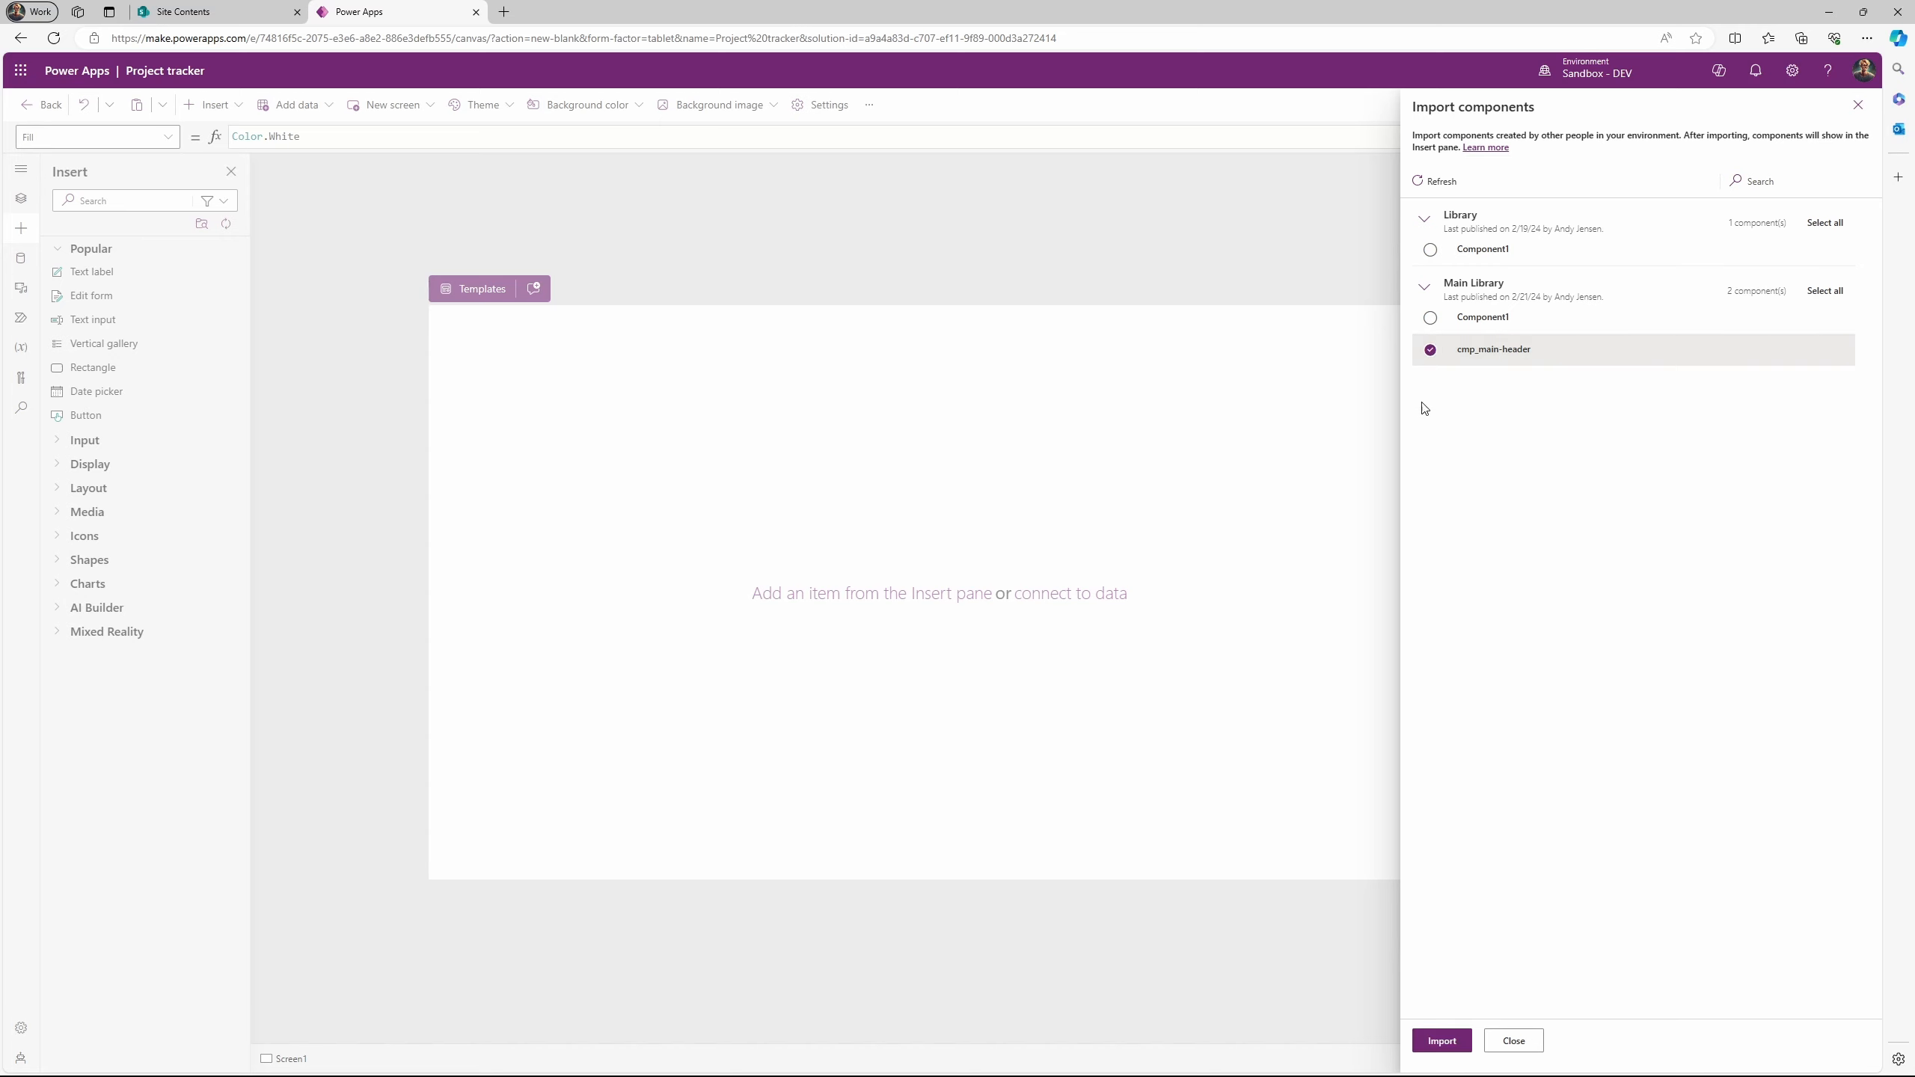
pyautogui.click(1442, 1041)
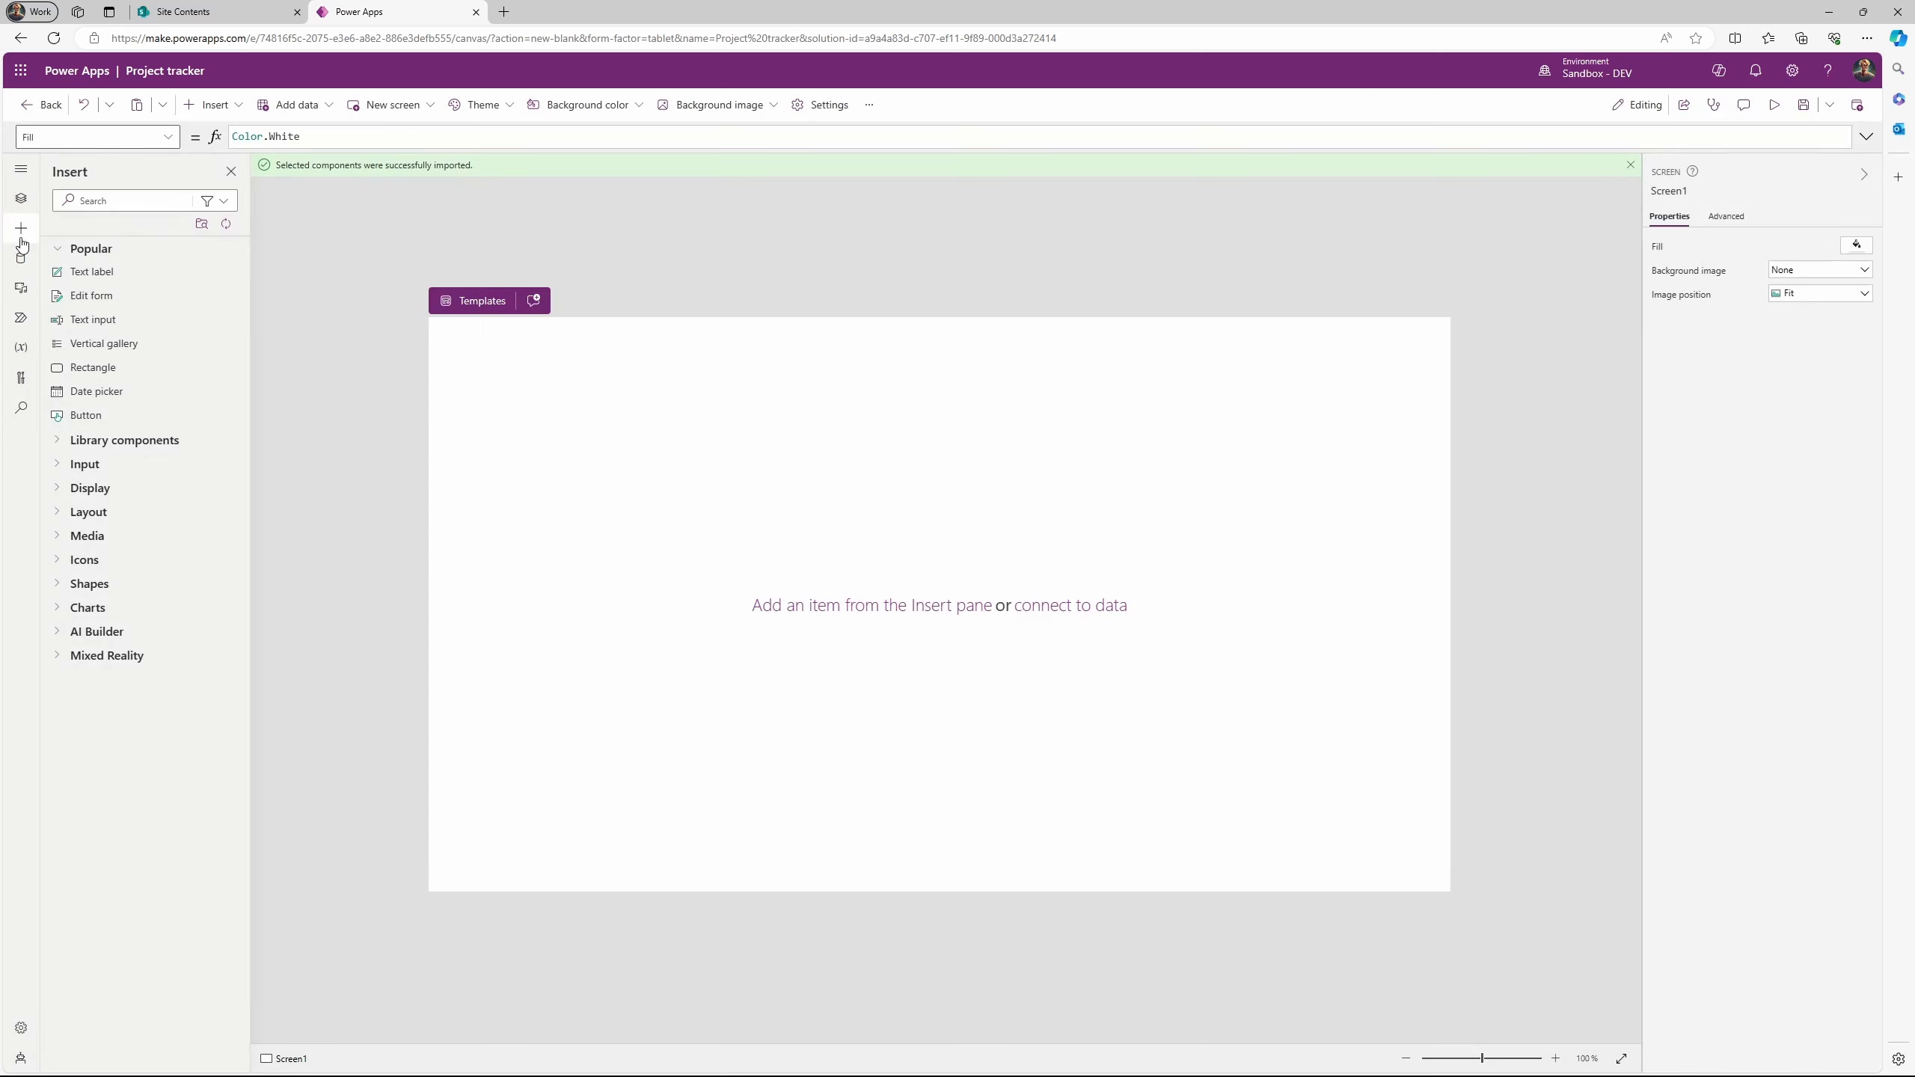
# Insert the cmp_main-header library component on Screen1 and stretch it across the full screen width.
pyautogui.click(20, 199)
pyautogui.click(20, 228)
pyautogui.click(68, 440)
pyautogui.click(111, 464)
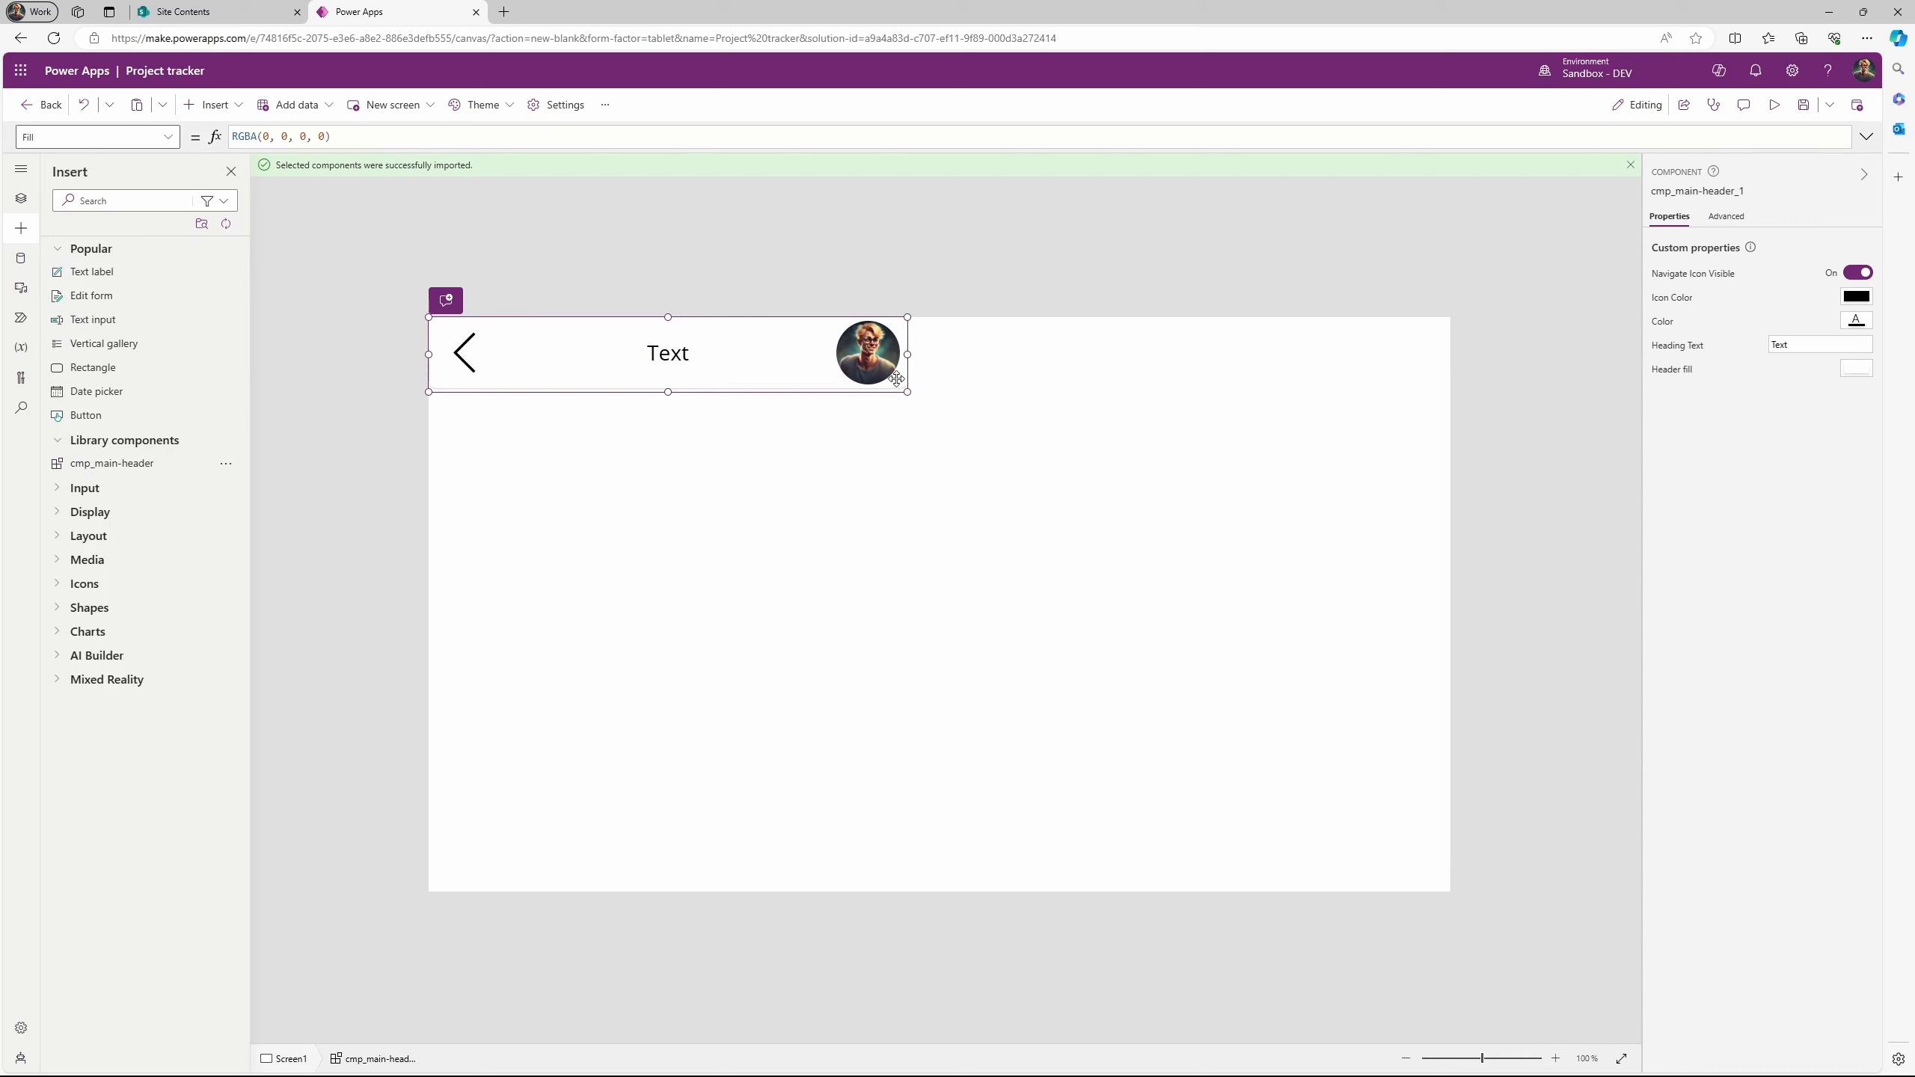
pyautogui.moveTo(907, 354); pyautogui.dragTo(1510, 365)
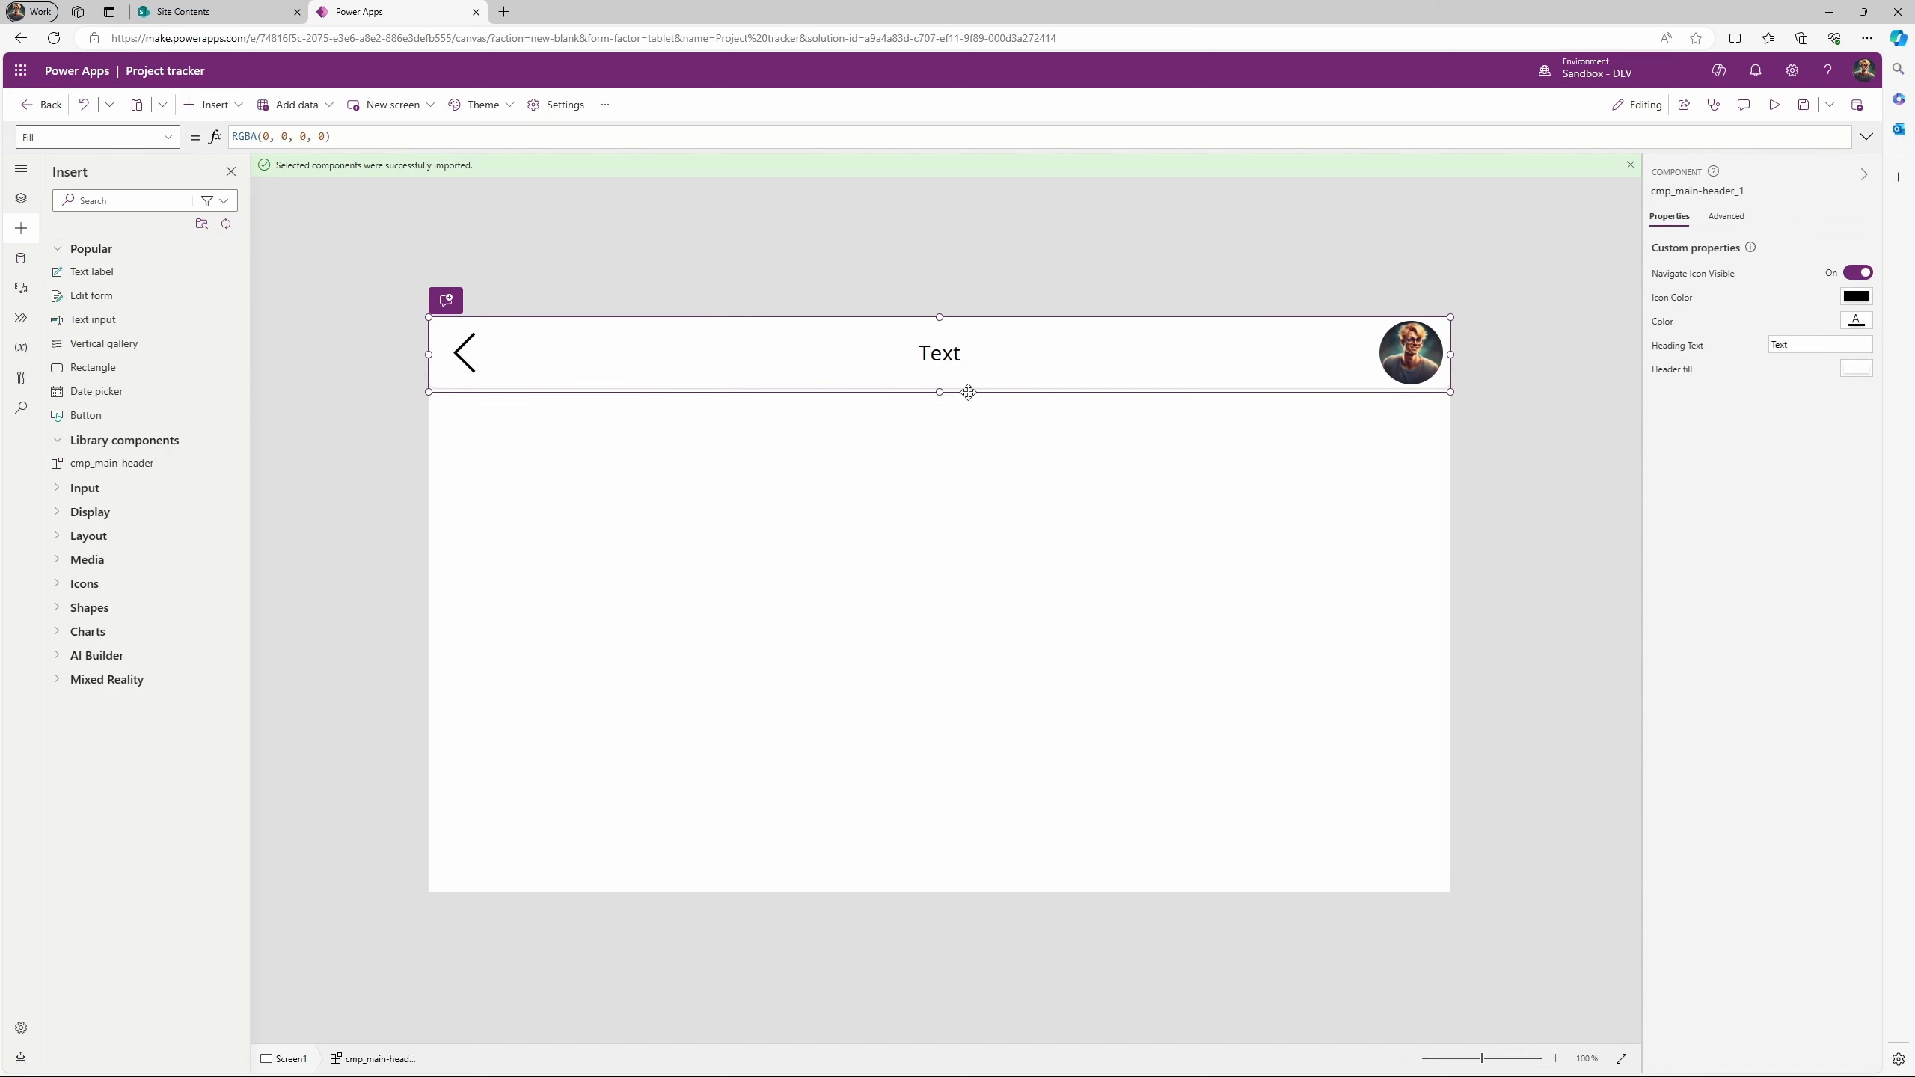
# Set the HeadingText property of the header component to "Project tracker".
pyautogui.click(23, 201)
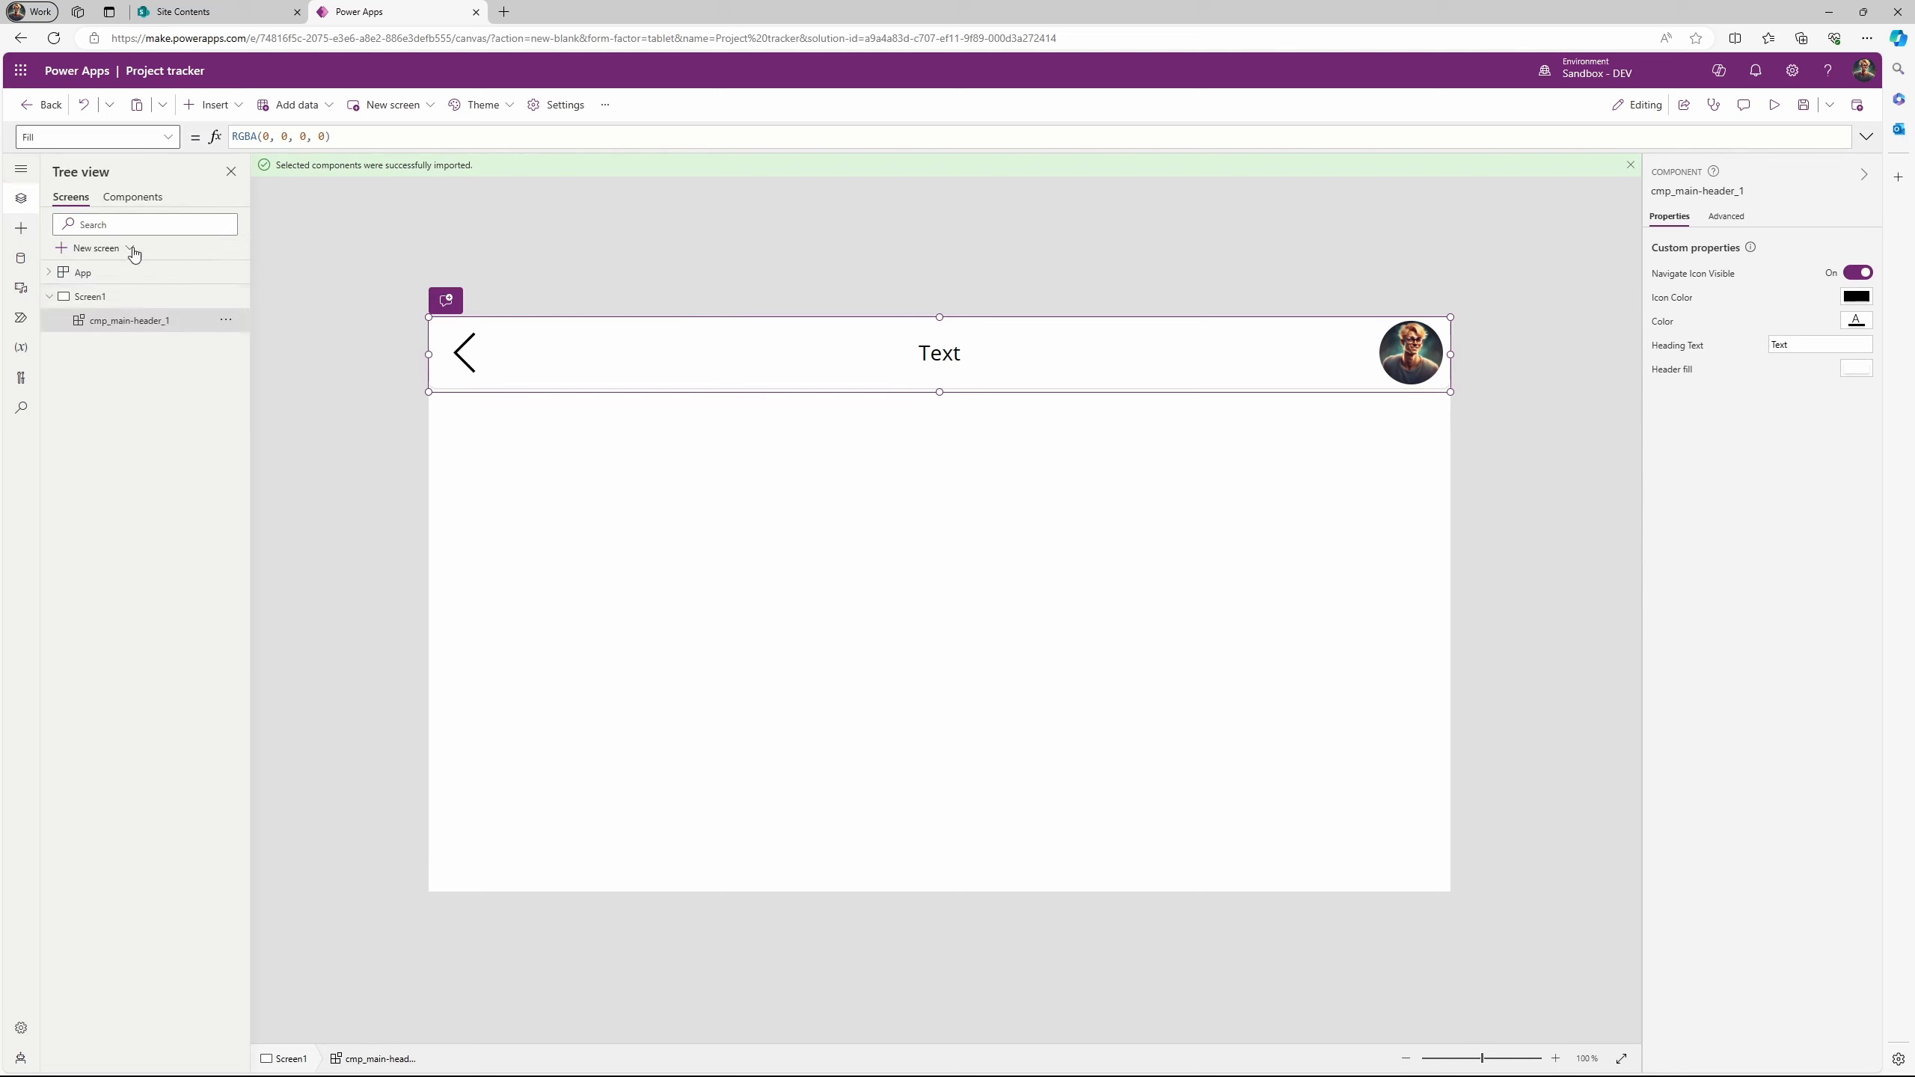
pyautogui.click(165, 145)
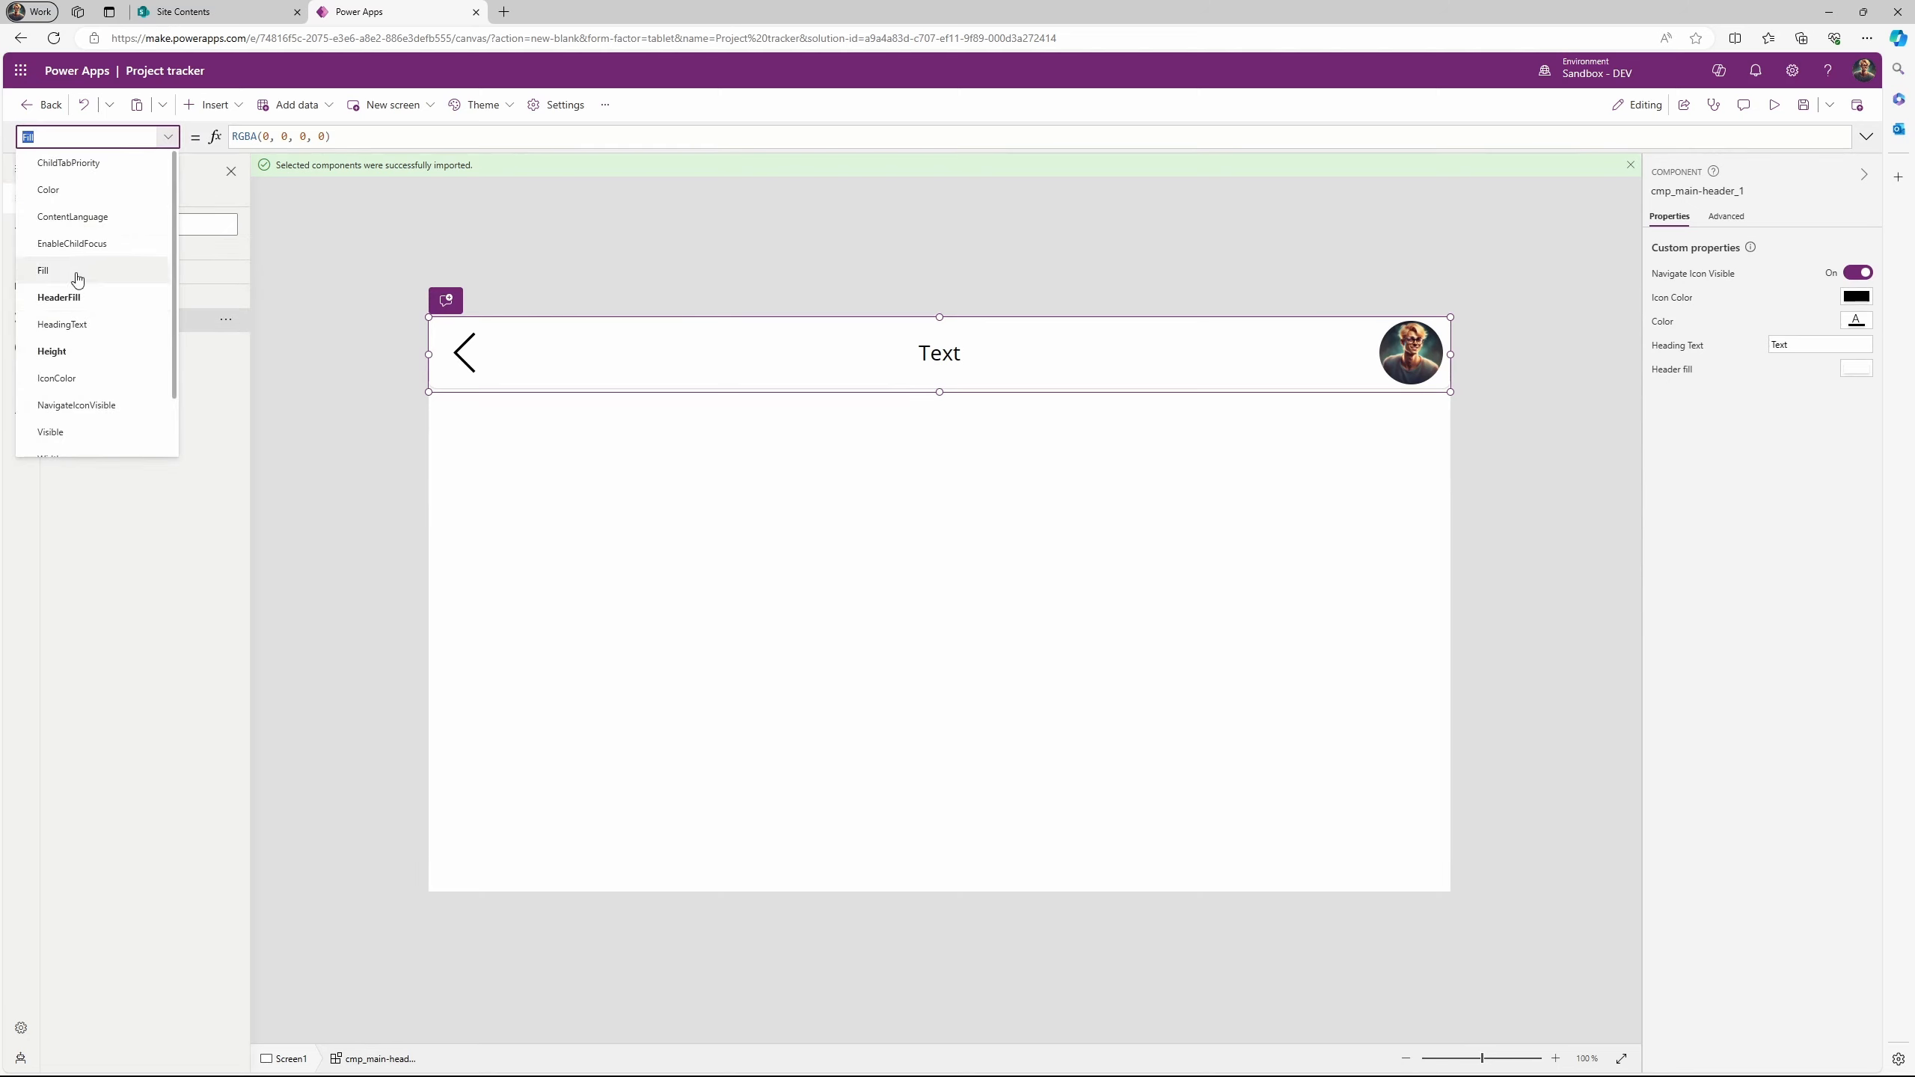
pyautogui.click(81, 325)
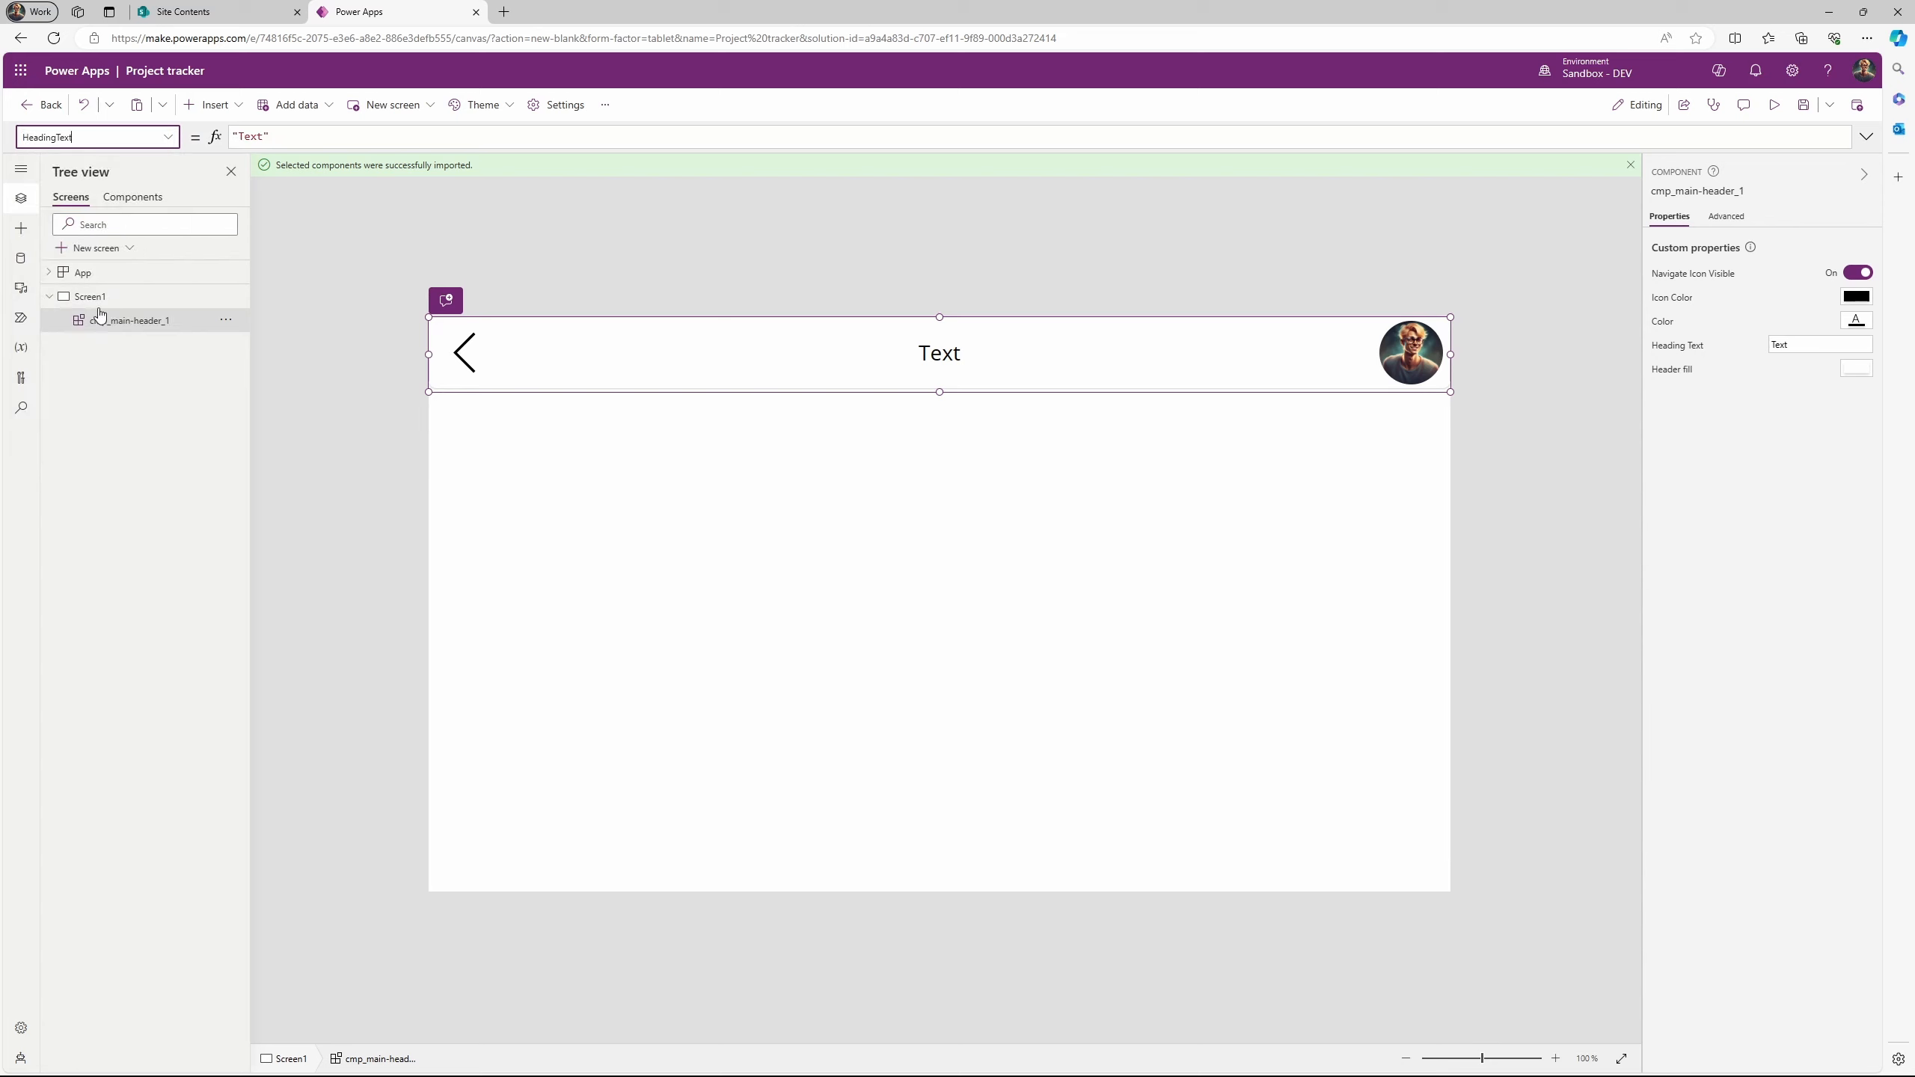
pyautogui.doubleClick(262, 137)
pyautogui.write('Project tracker')
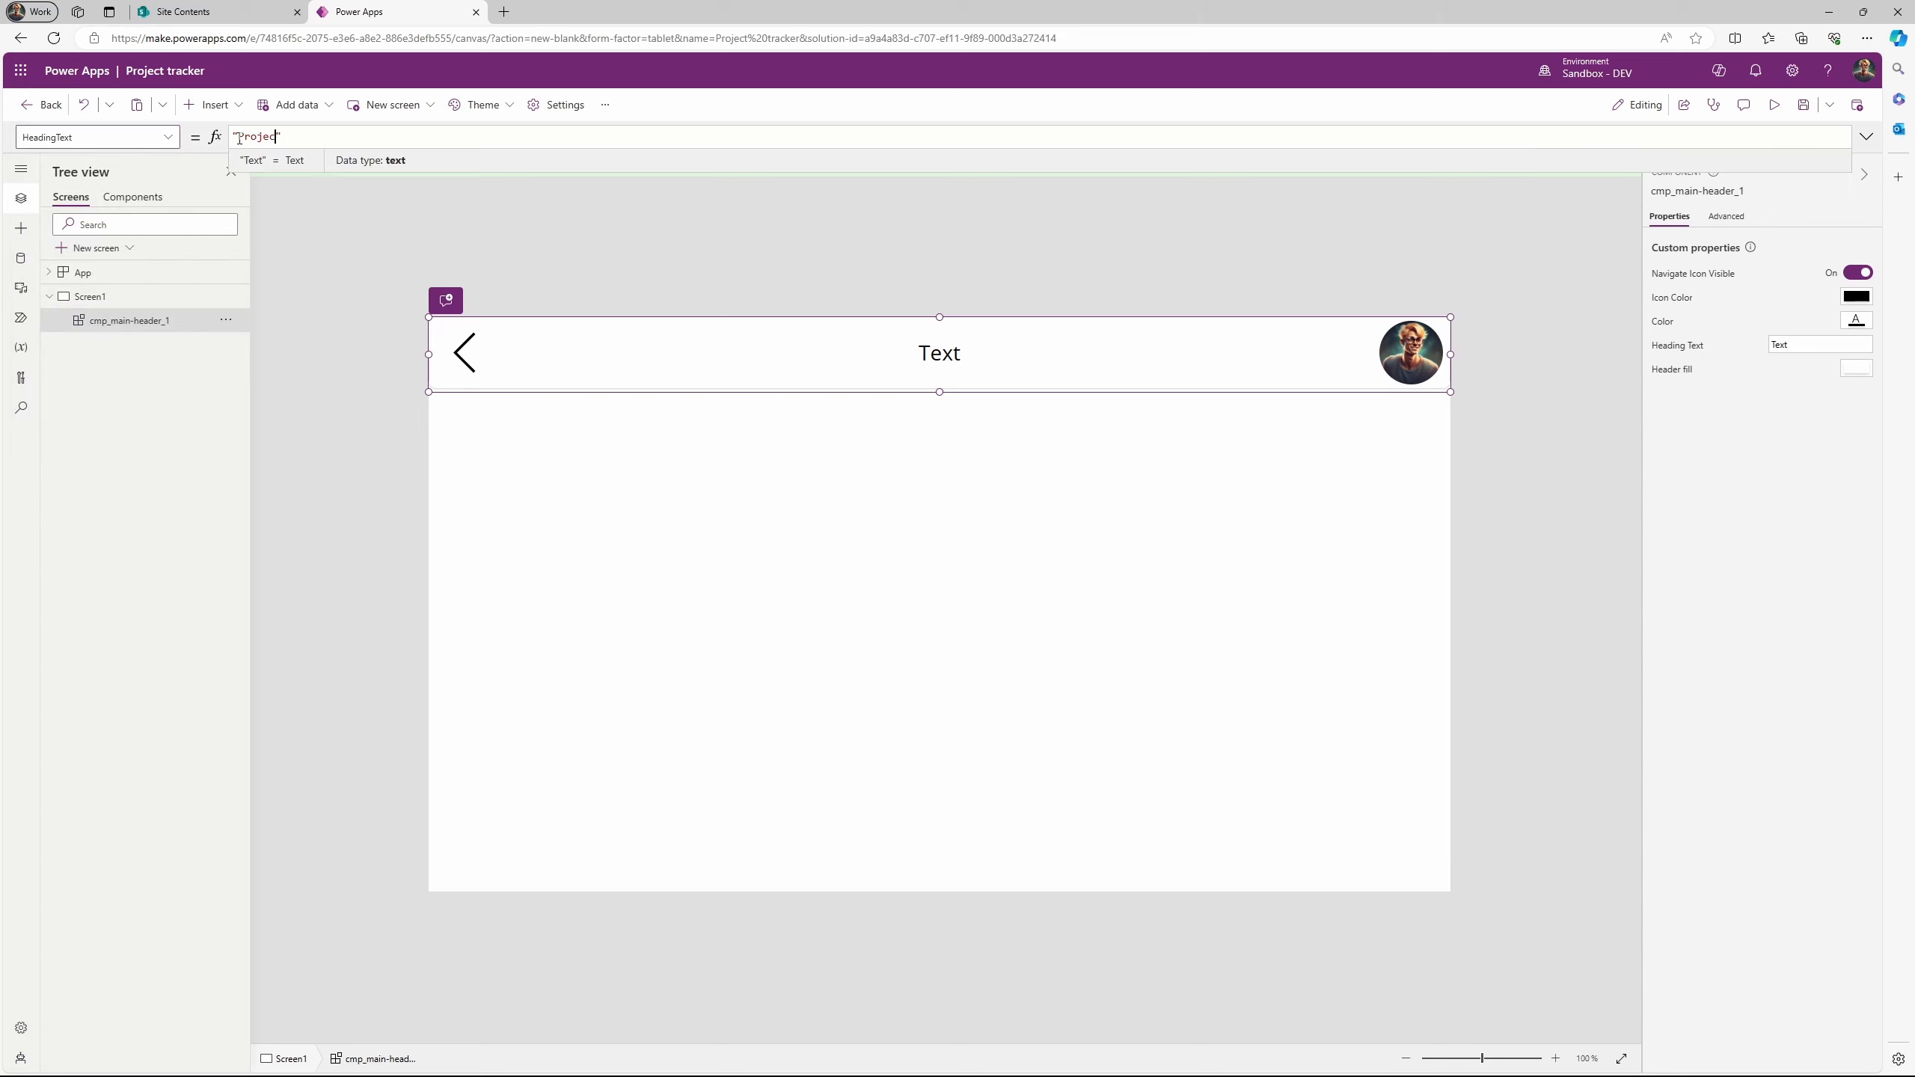
pyautogui.click(802, 502)
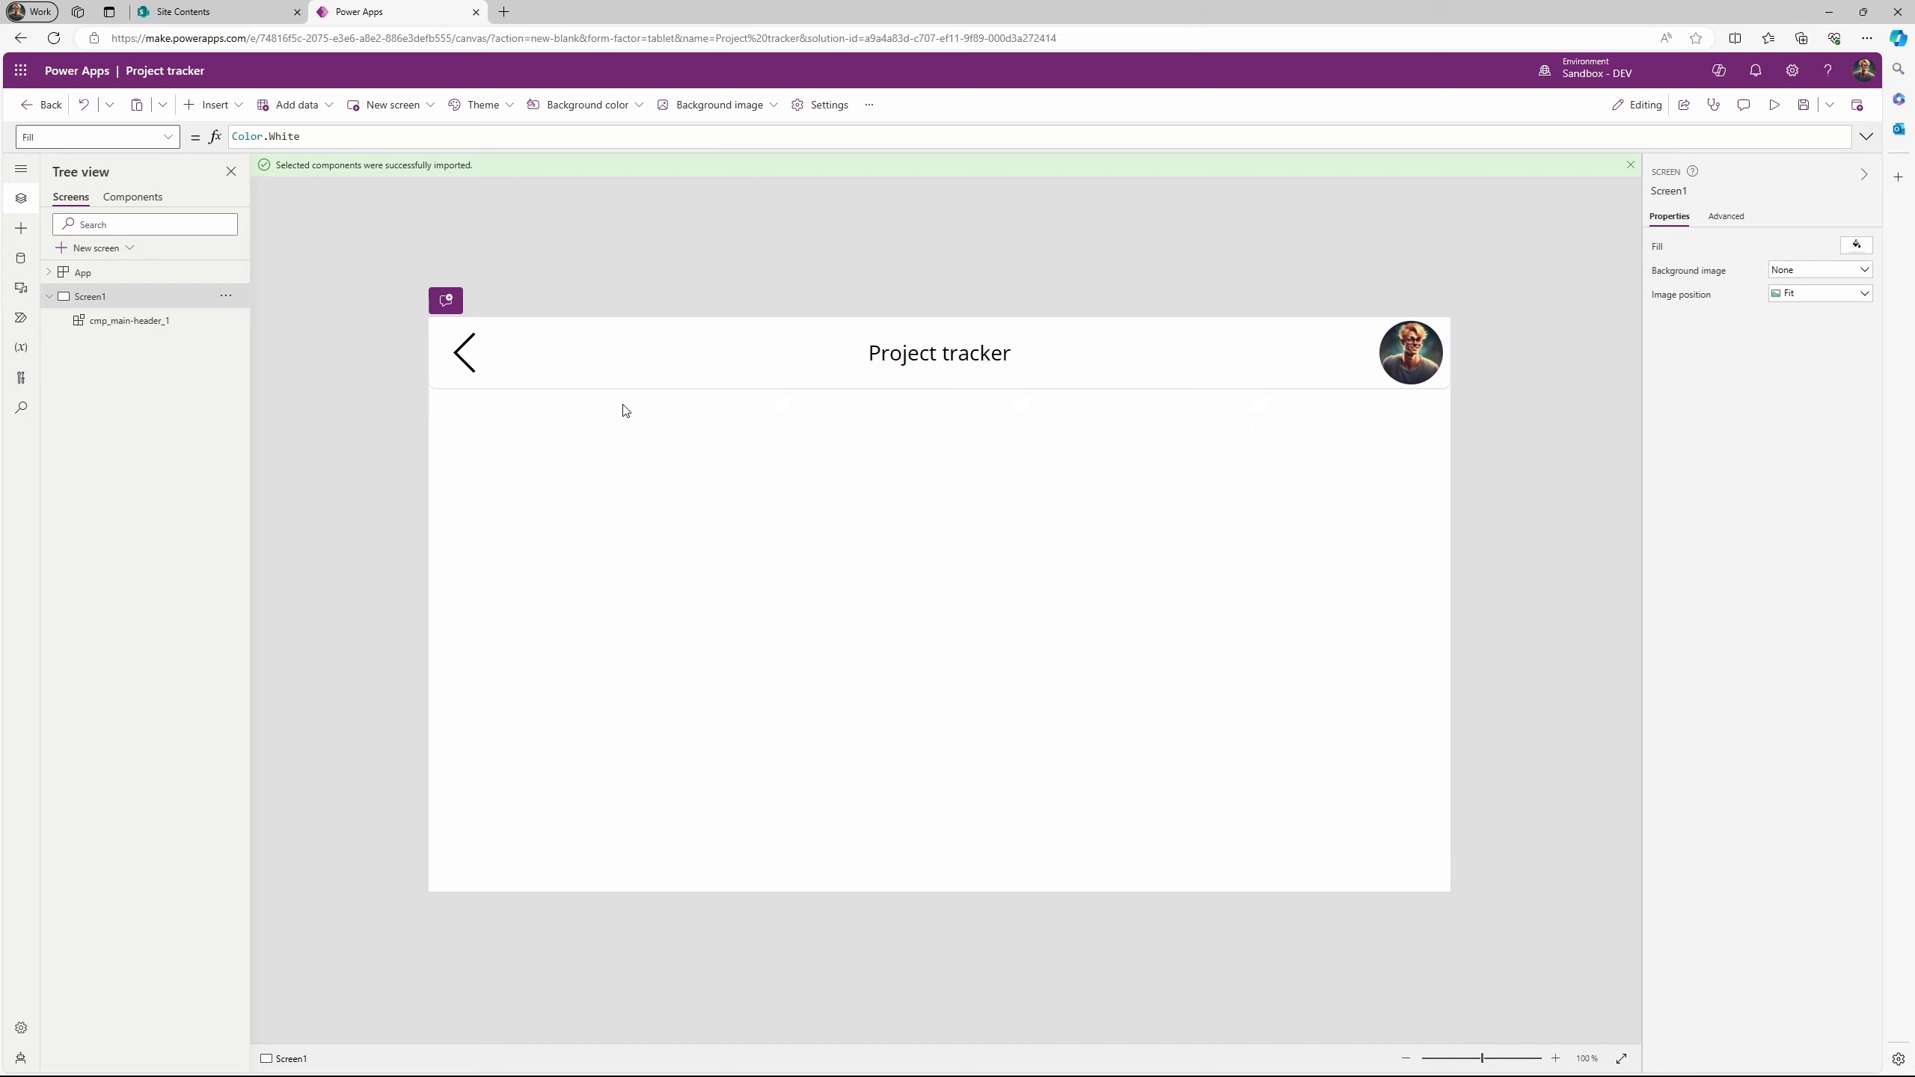
# Switch to the SharePoint Demo site and create a blank list named Projects that is not shown in site navigation.
pyautogui.click(234, 11)
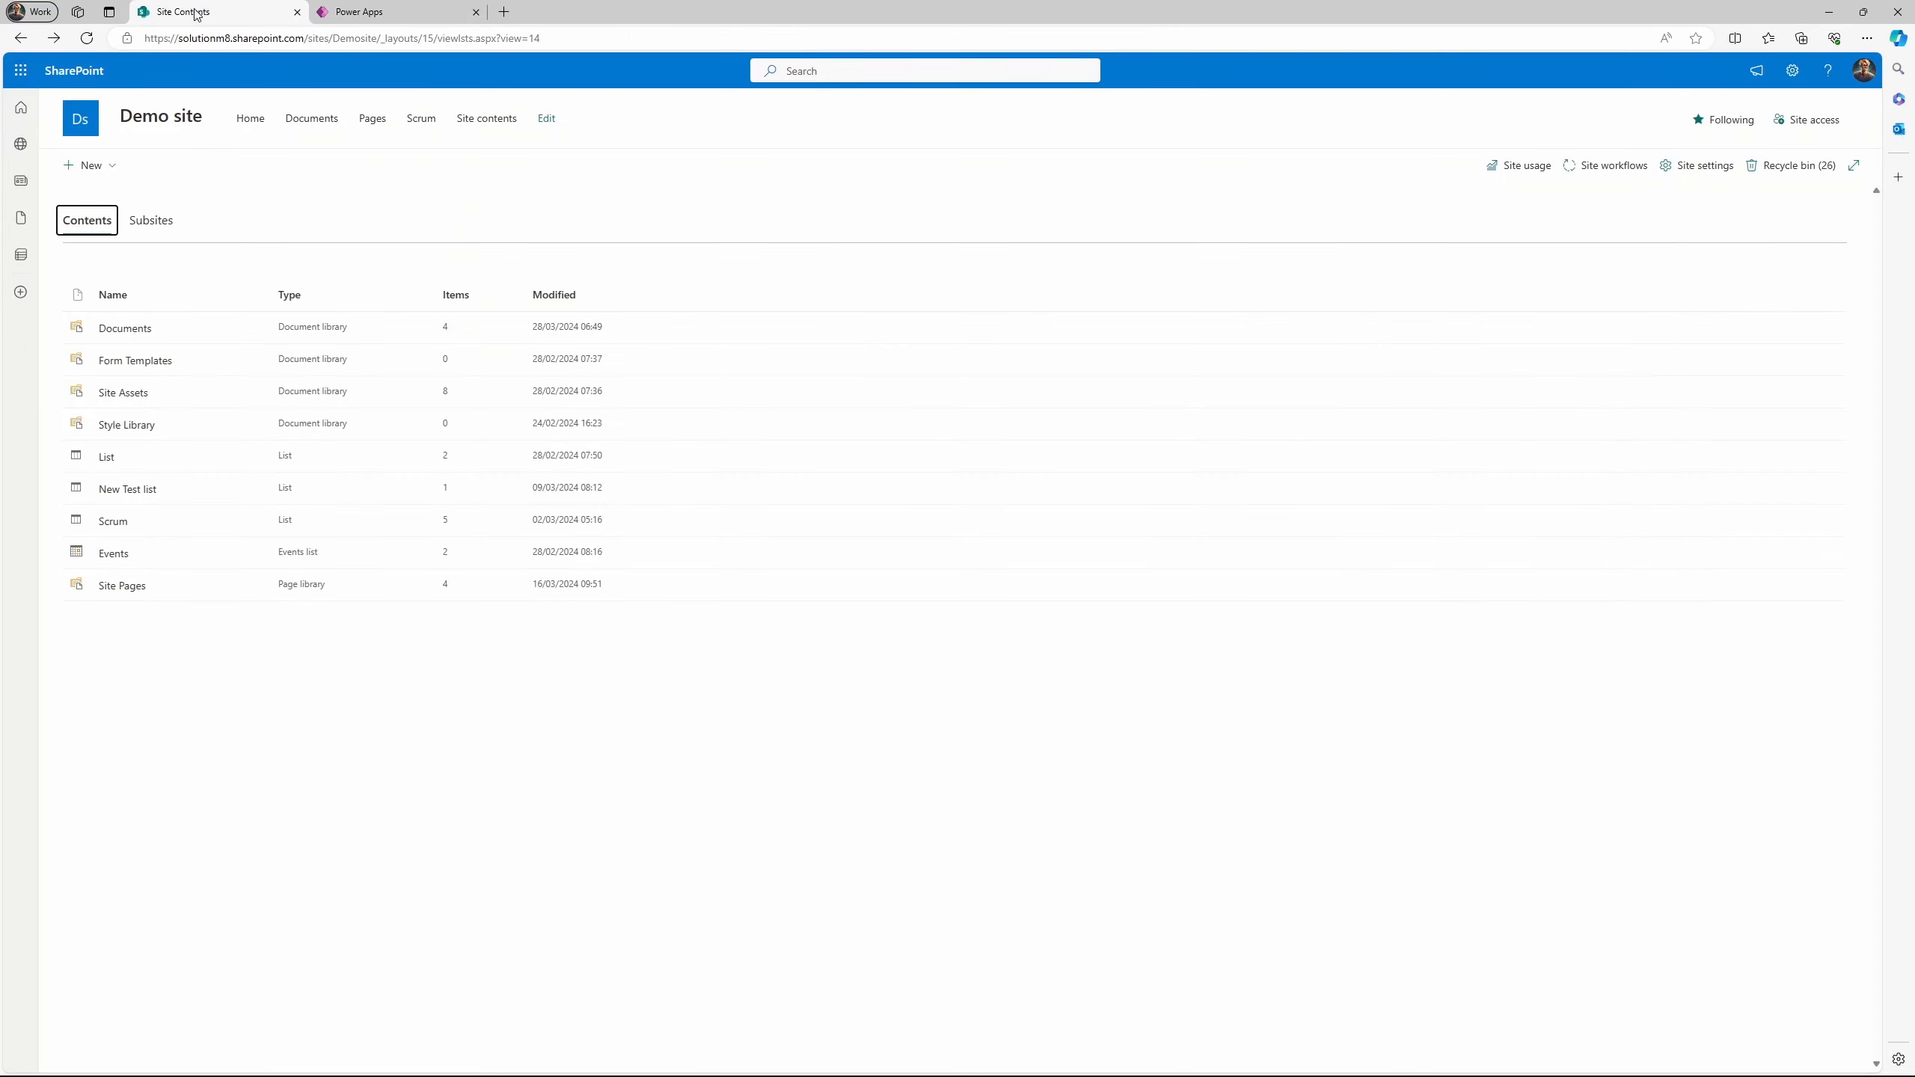
pyautogui.click(91, 165)
pyautogui.click(127, 209)
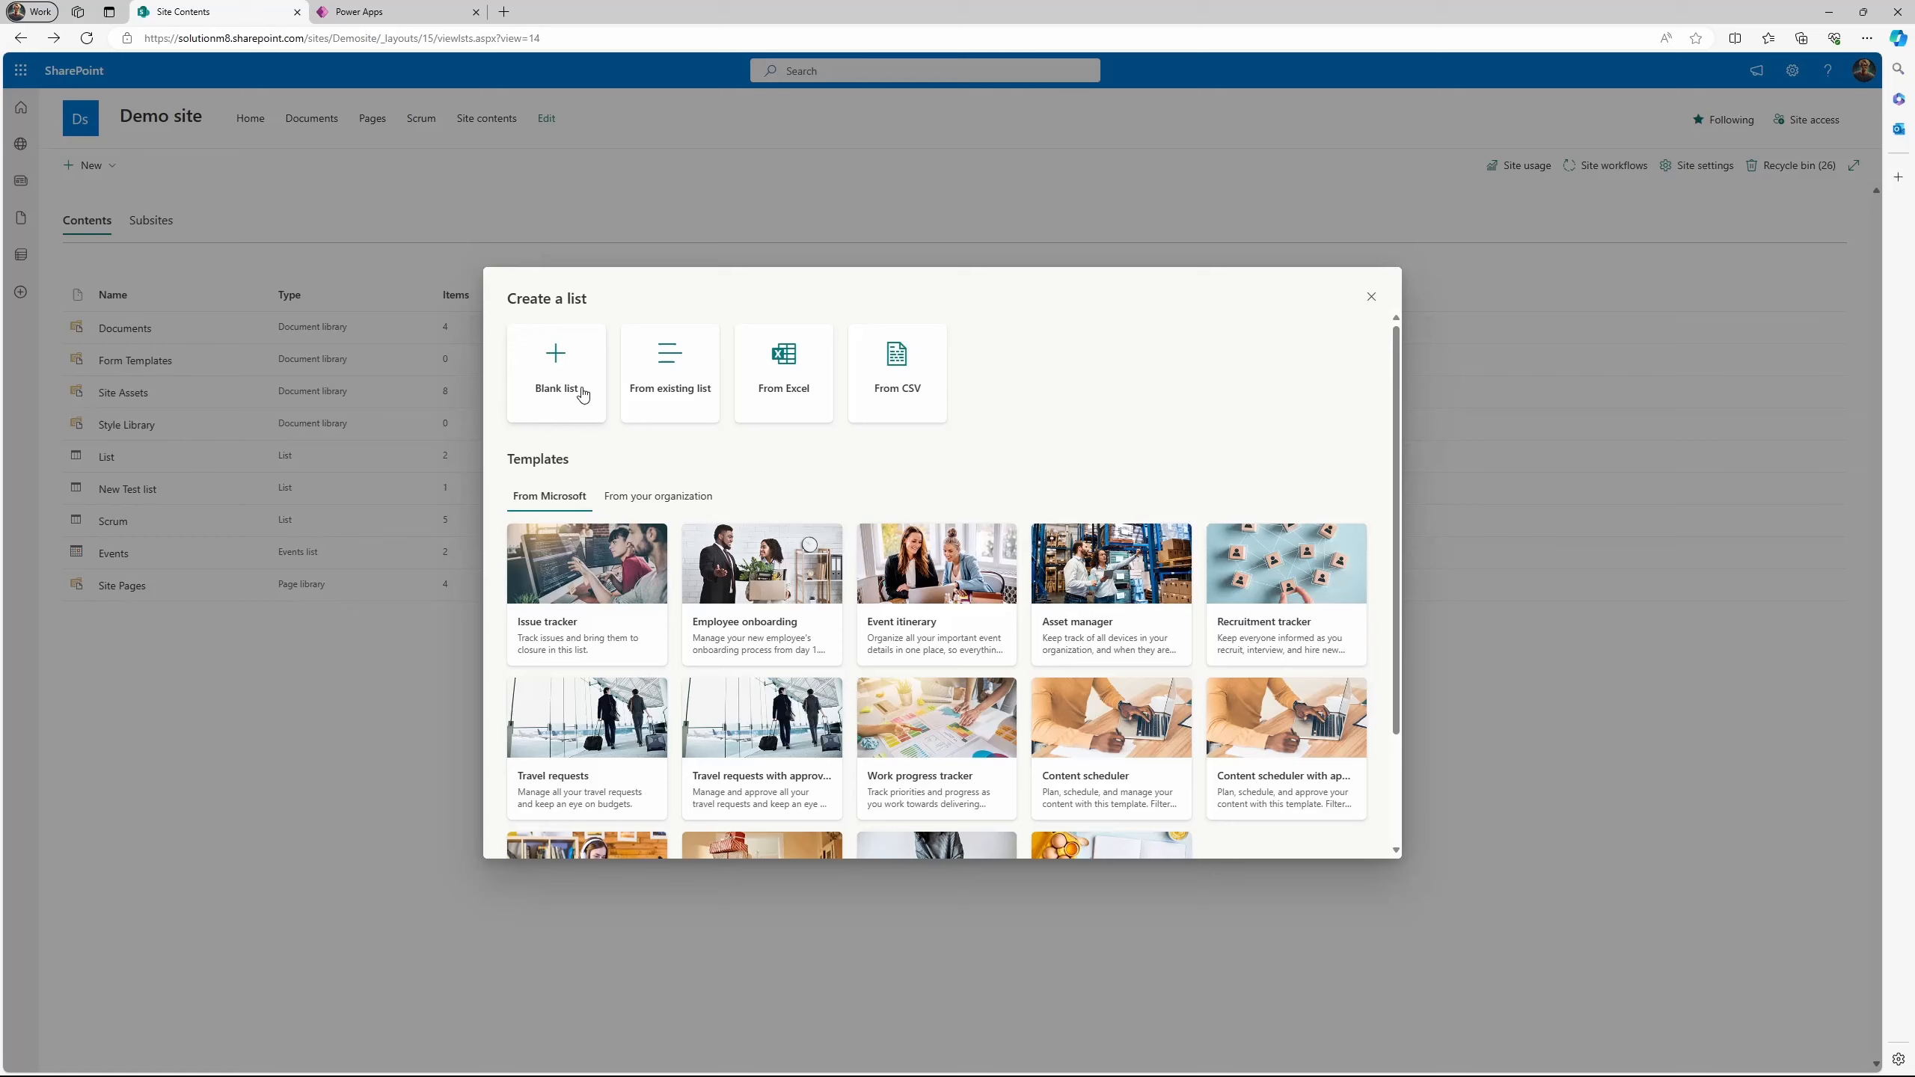
pyautogui.click(567, 385)
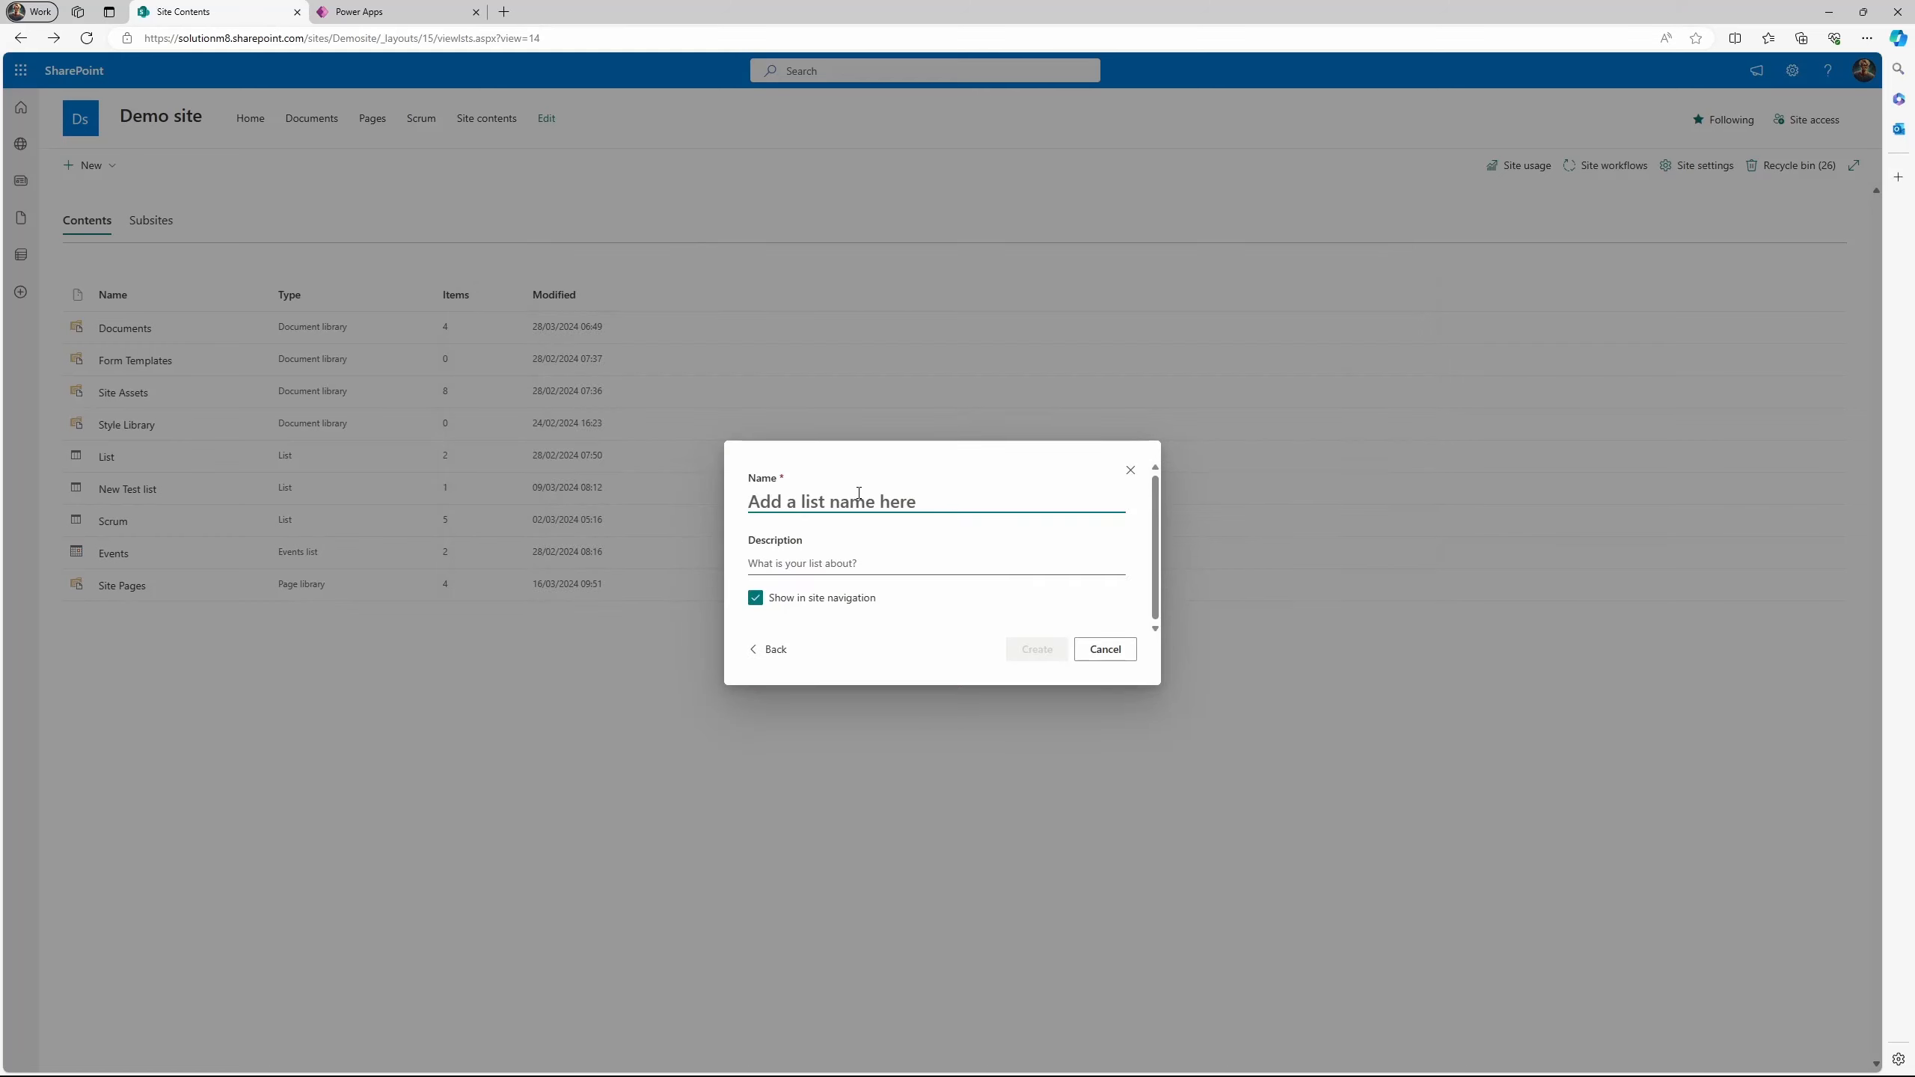
pyautogui.write('Projects')
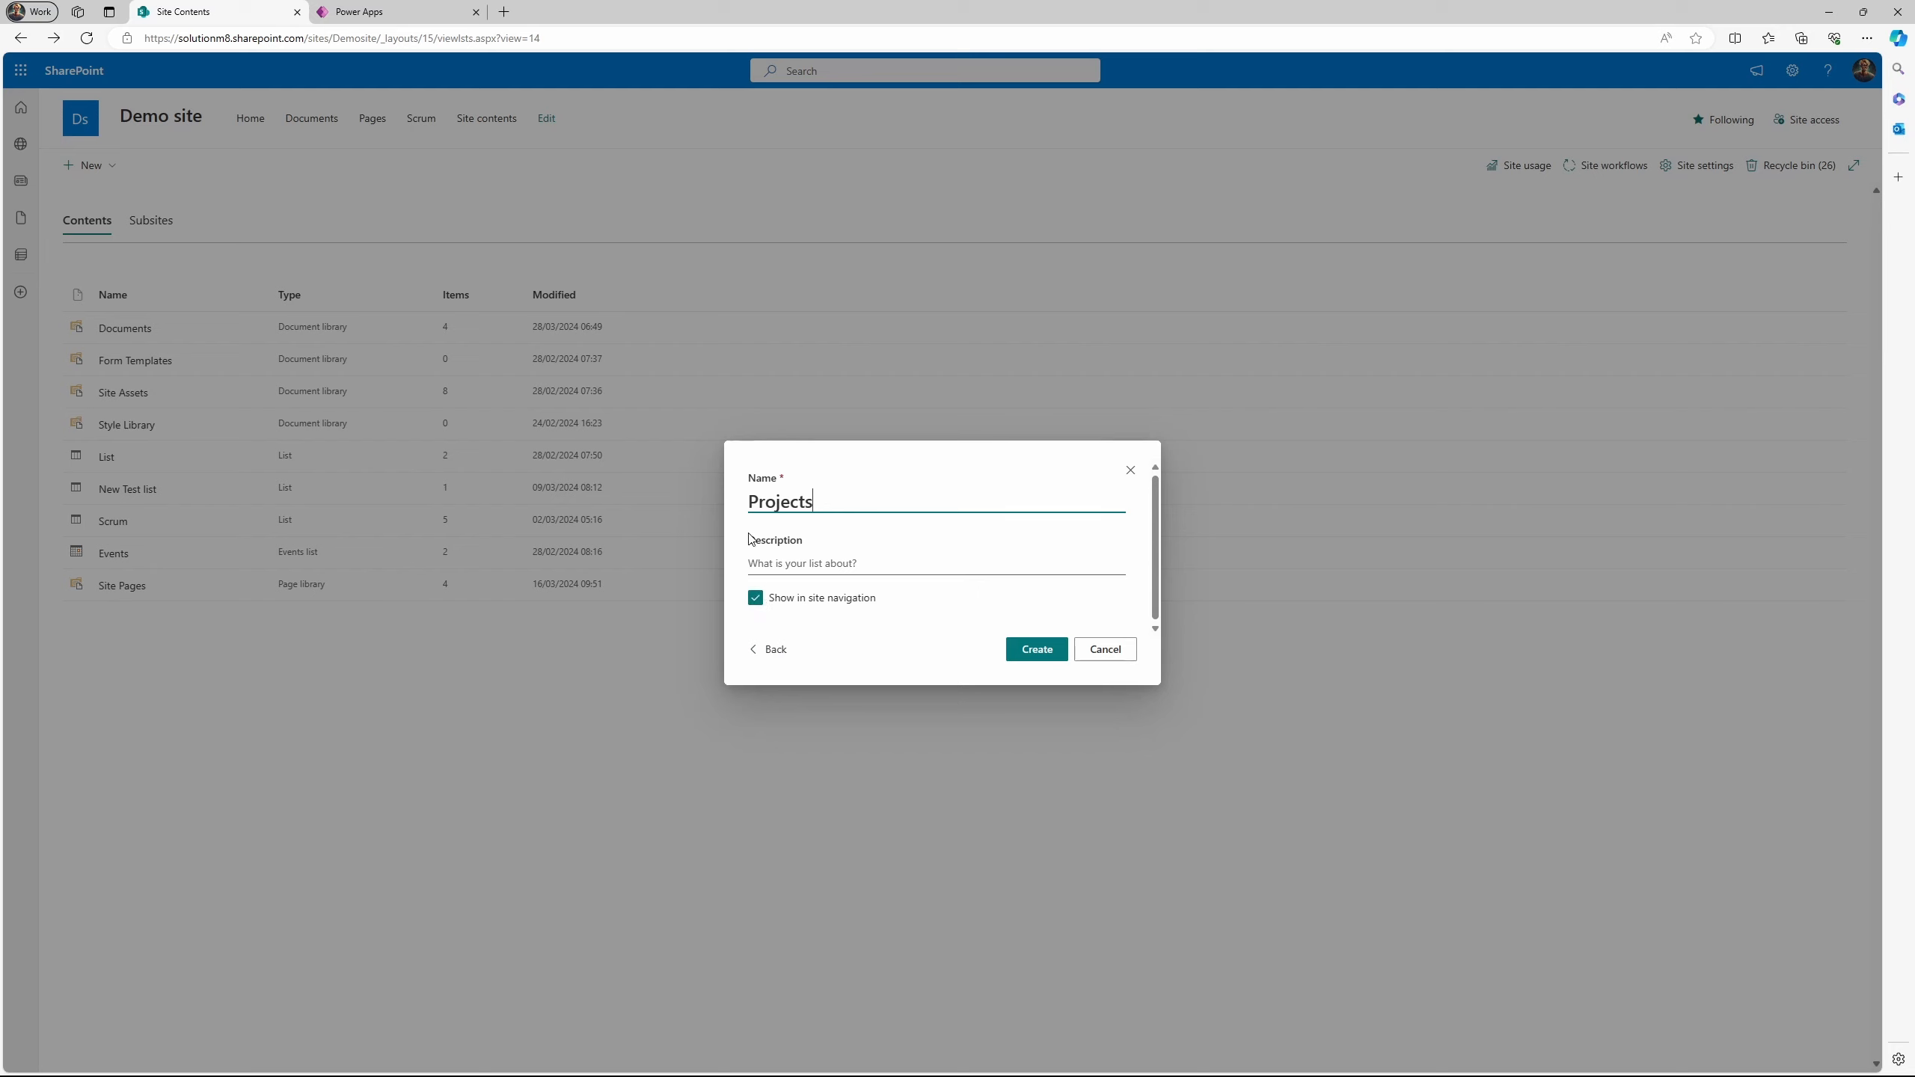
pyautogui.click(756, 598)
pyautogui.click(1033, 650)
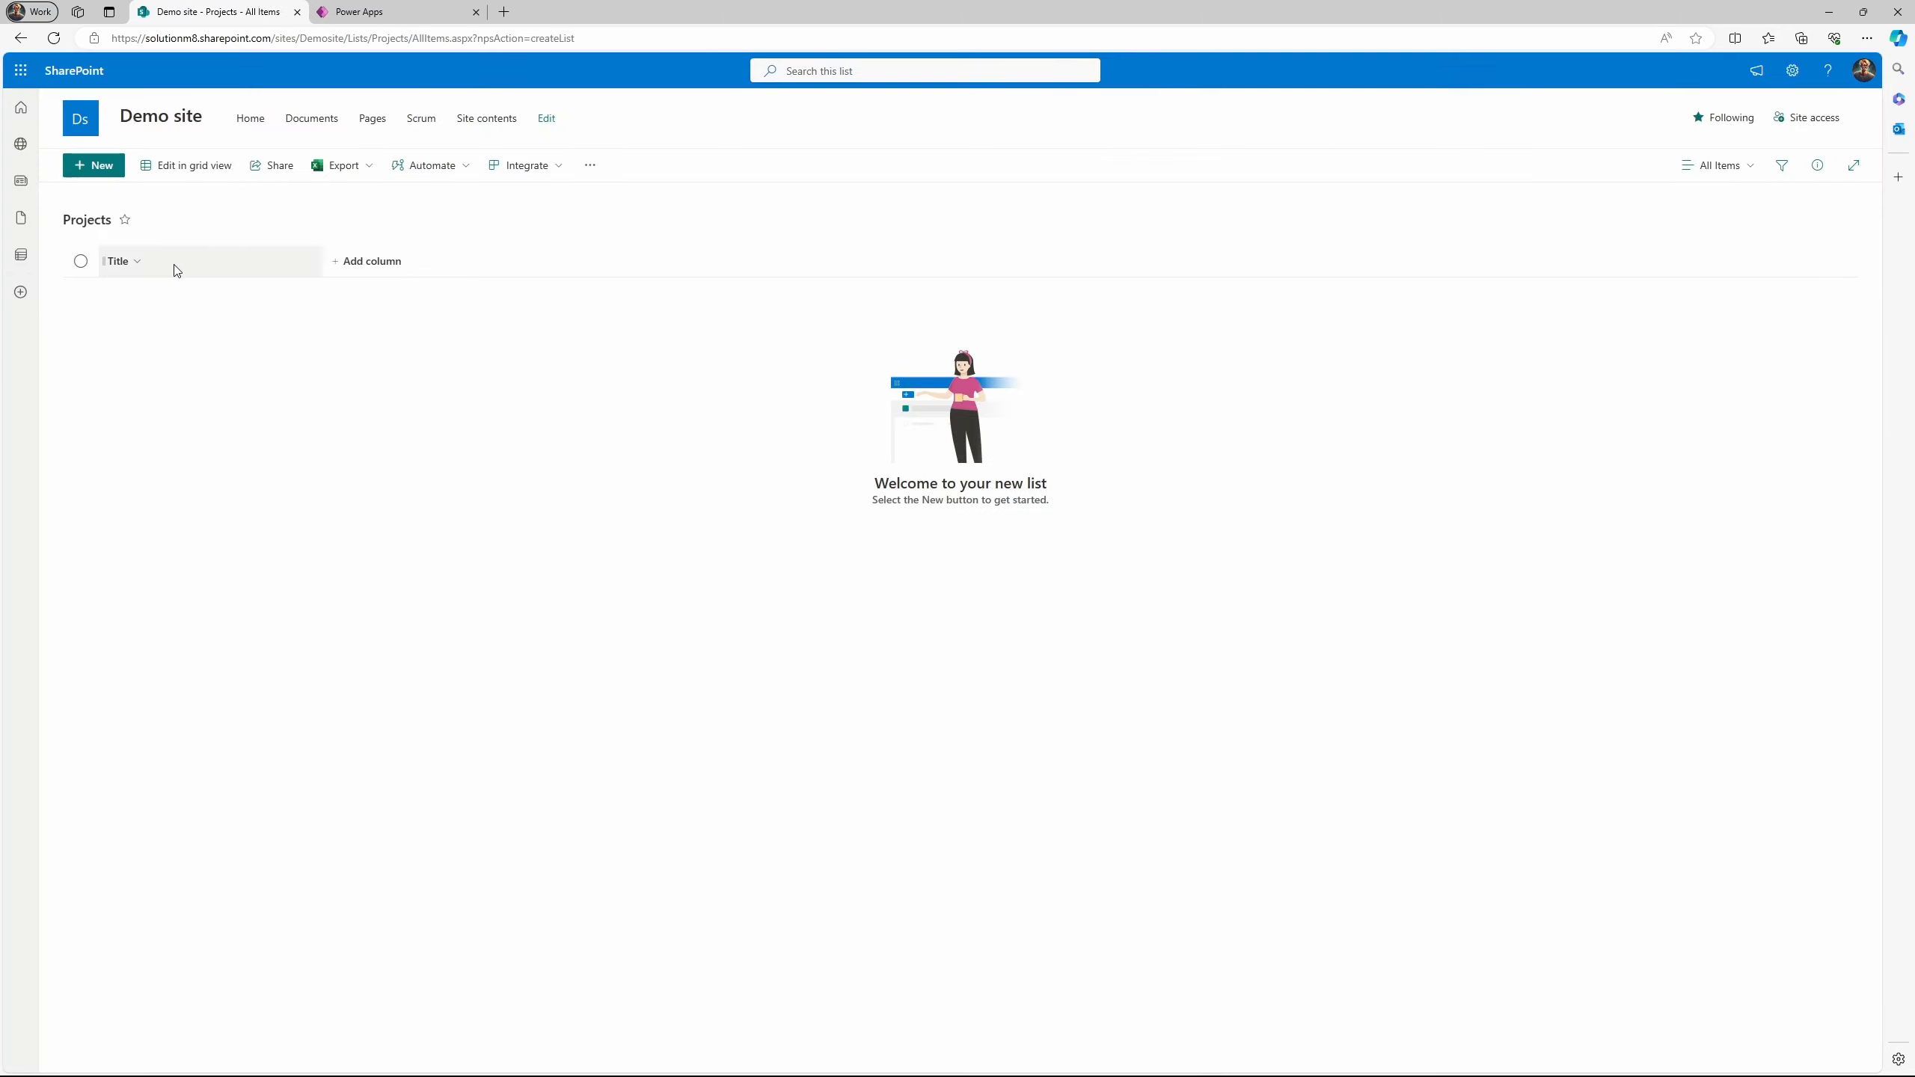
# Start a new Choice column in the Projects list and name it Status.
pyautogui.click(381, 270)
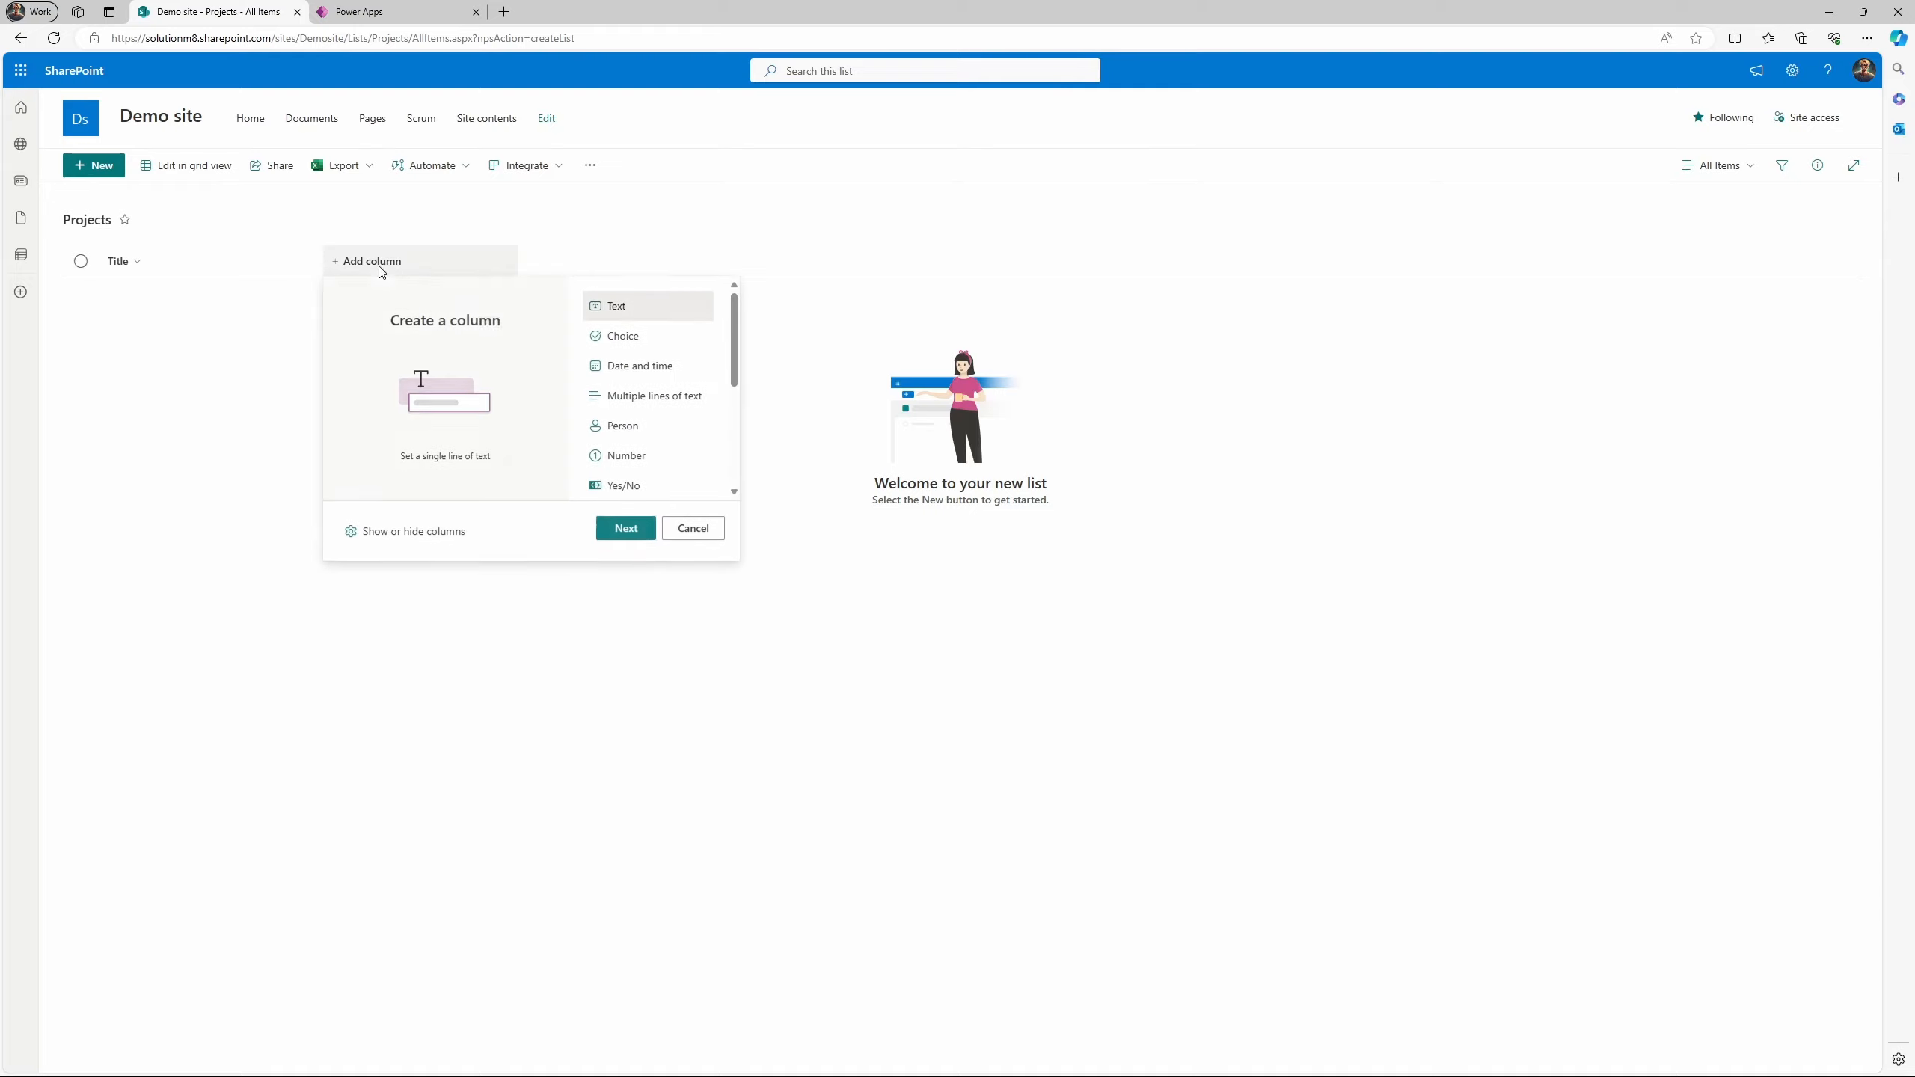
pyautogui.click(633, 346)
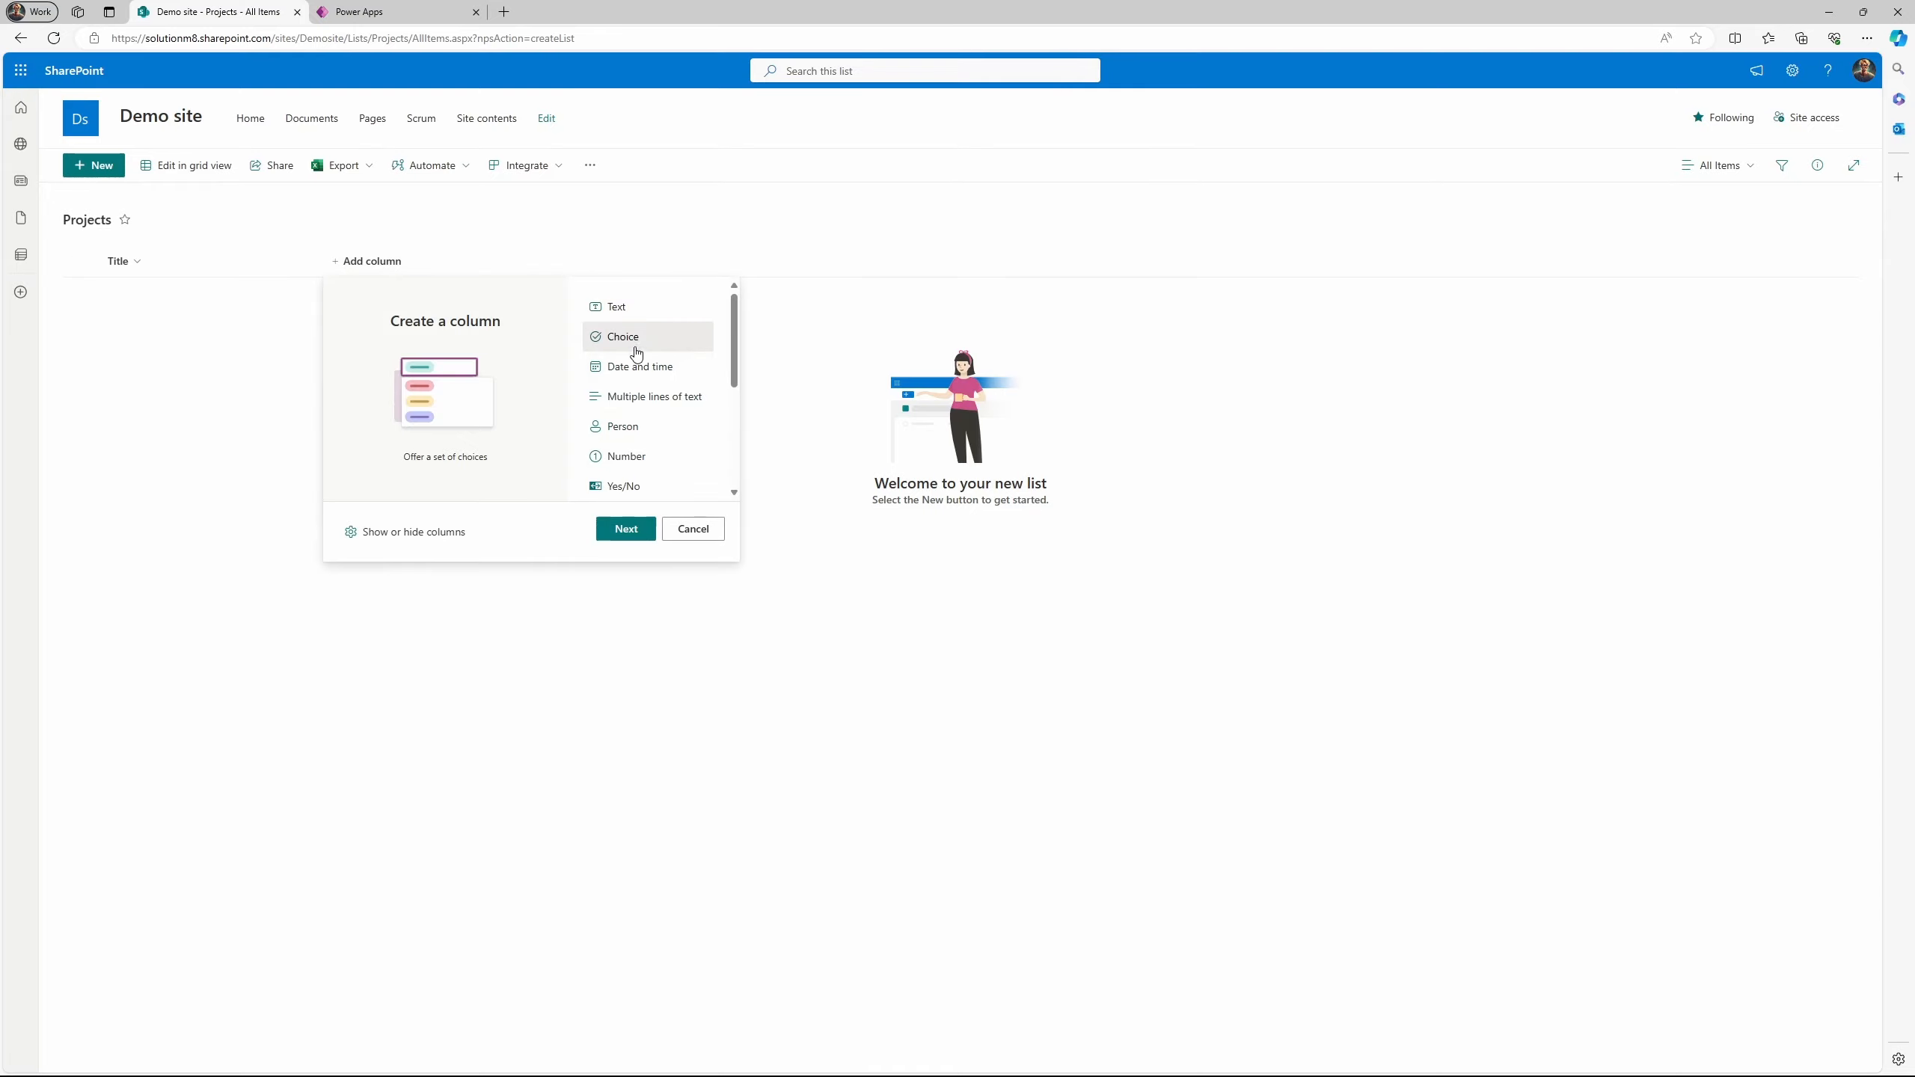
pyautogui.click(627, 529)
pyautogui.click(1782, 148)
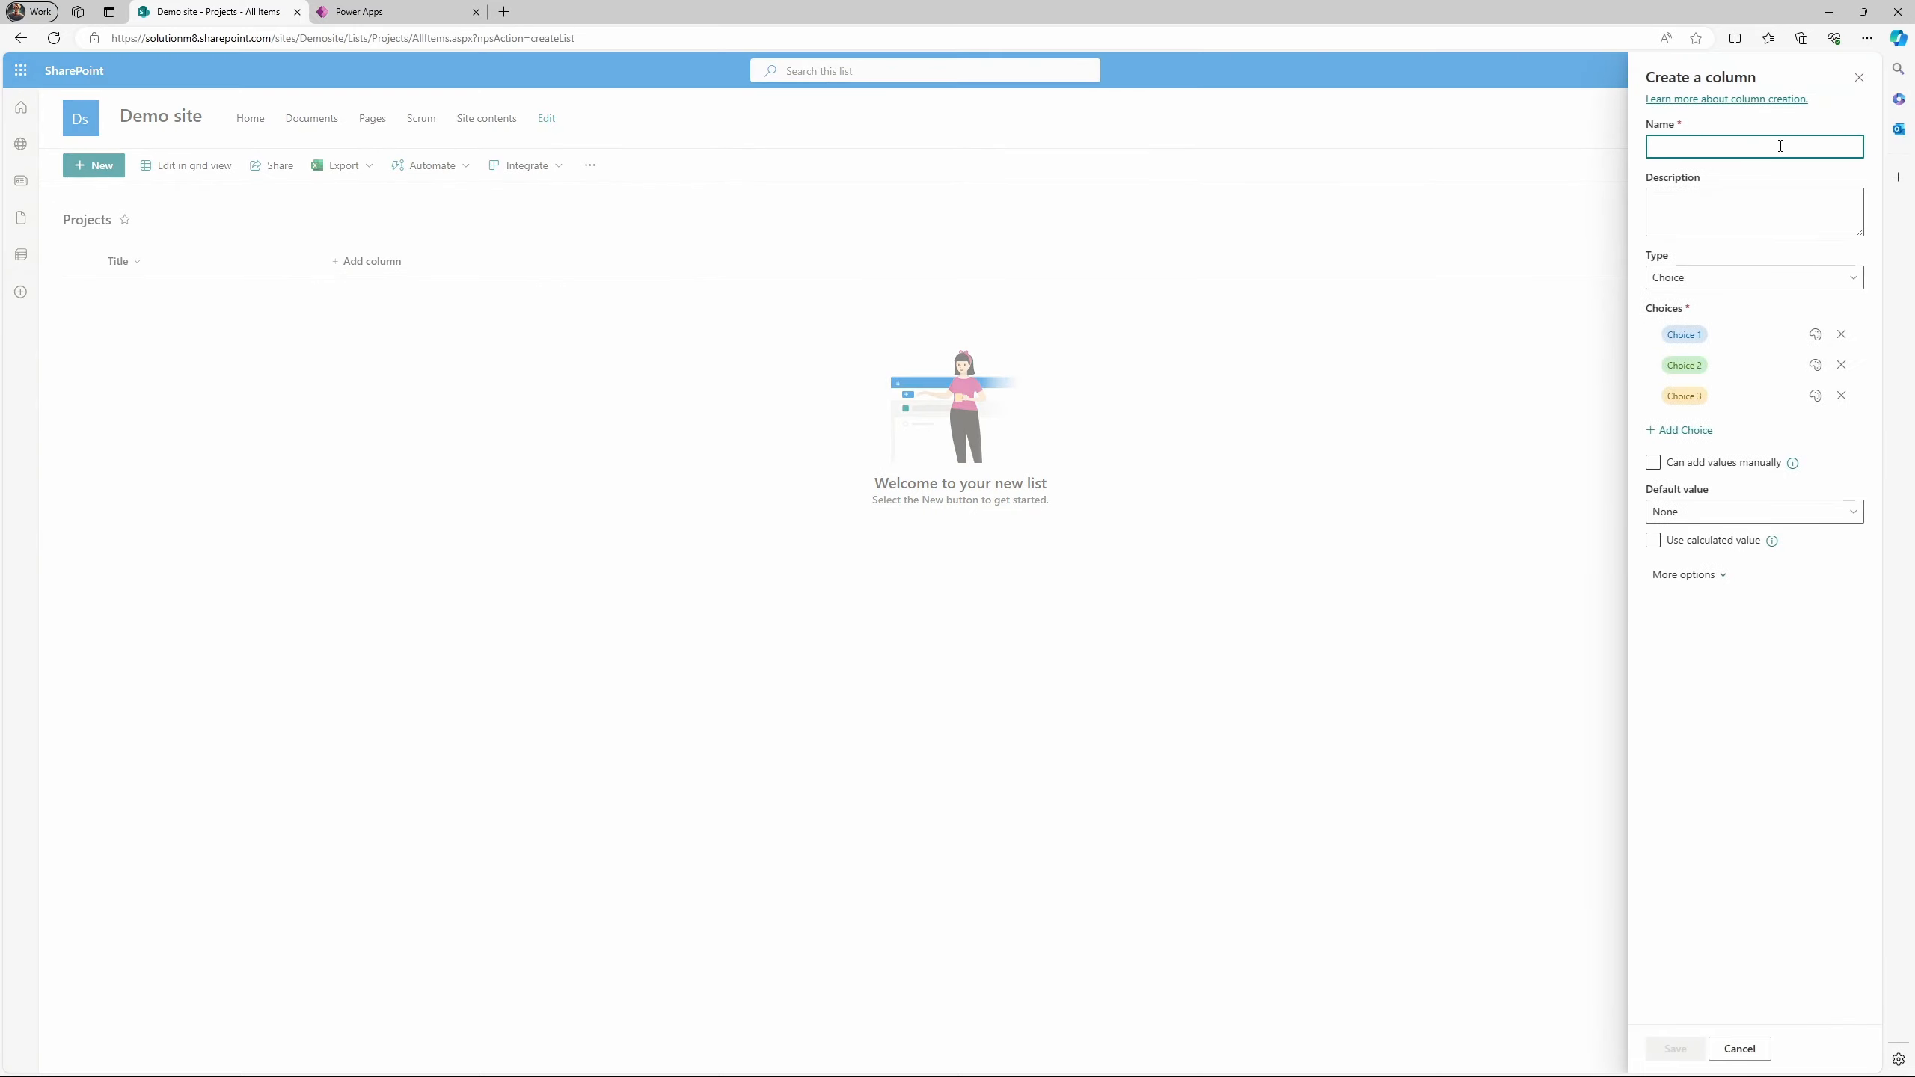
pyautogui.write('Status')
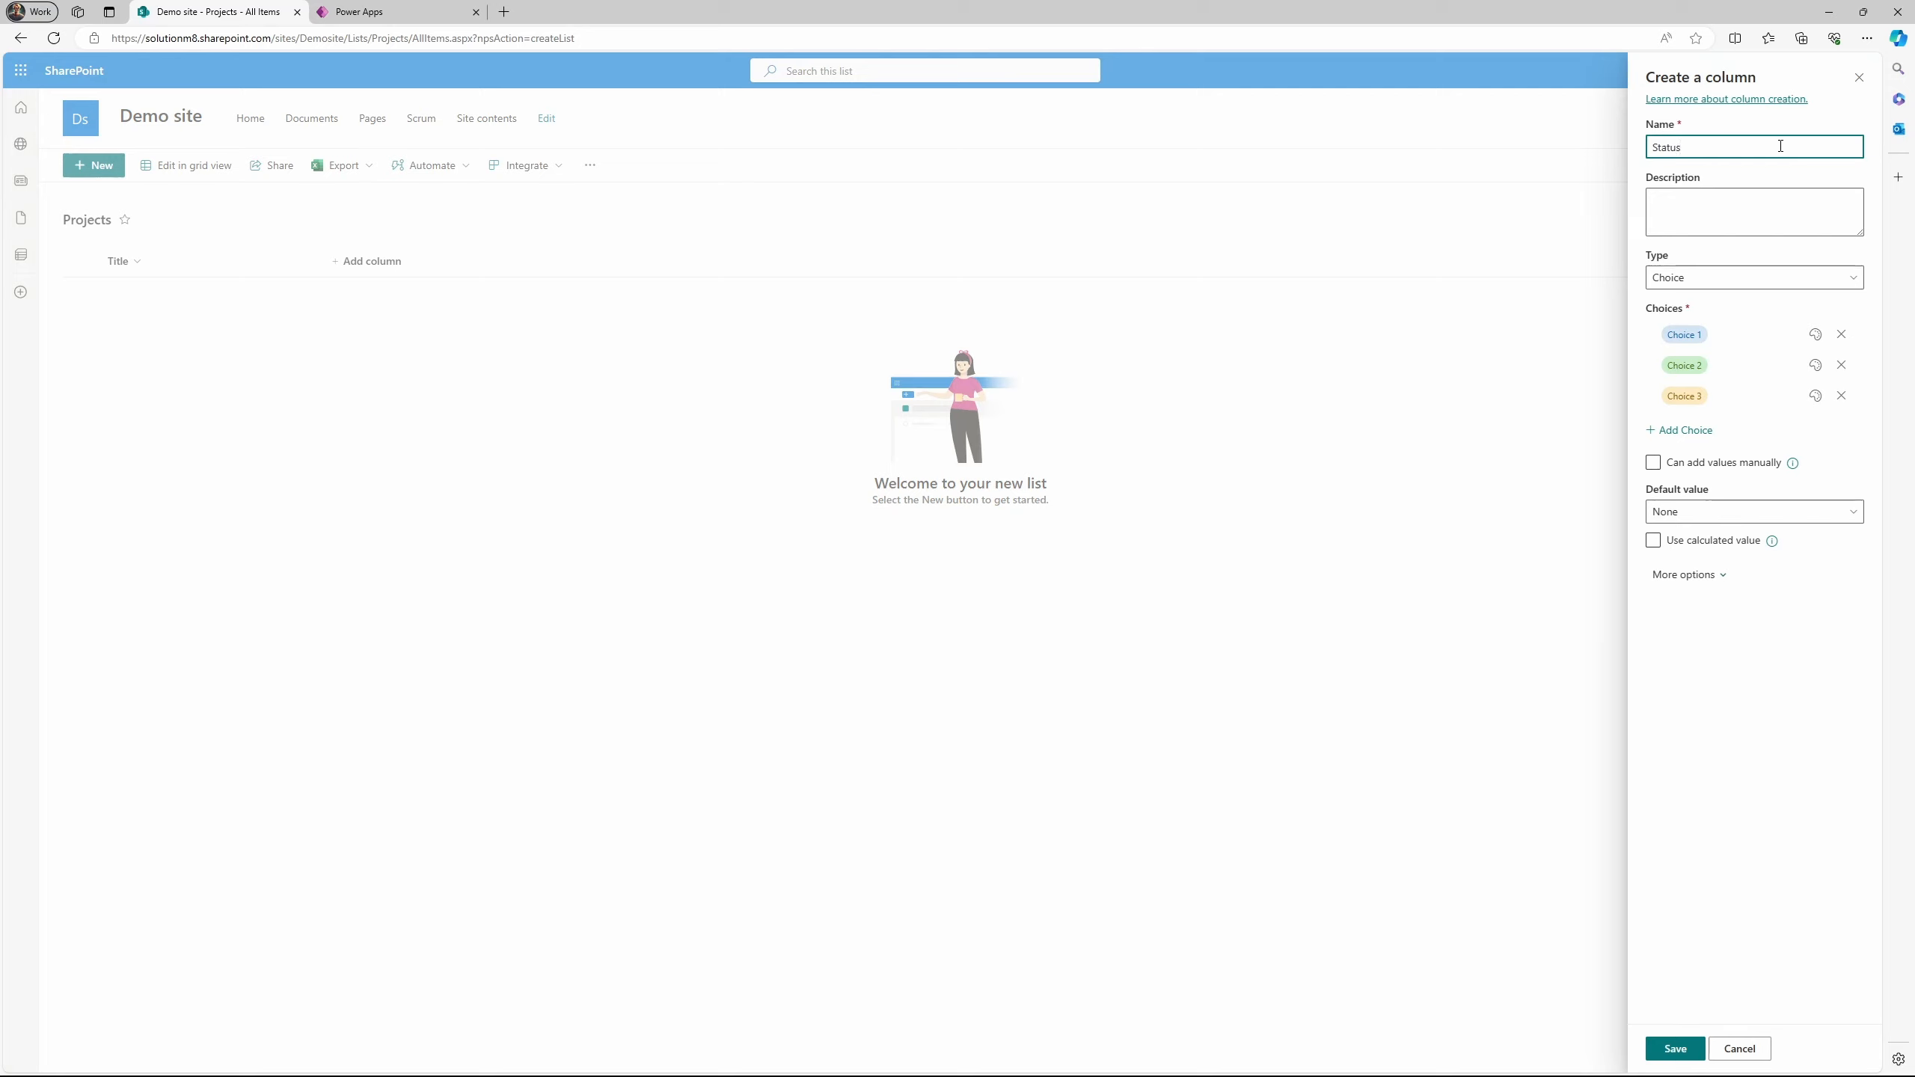
# Define the Status choices To Do, In progress and Done, and save the column.
pyautogui.click(1709, 339)
pyautogui.write('To DF')
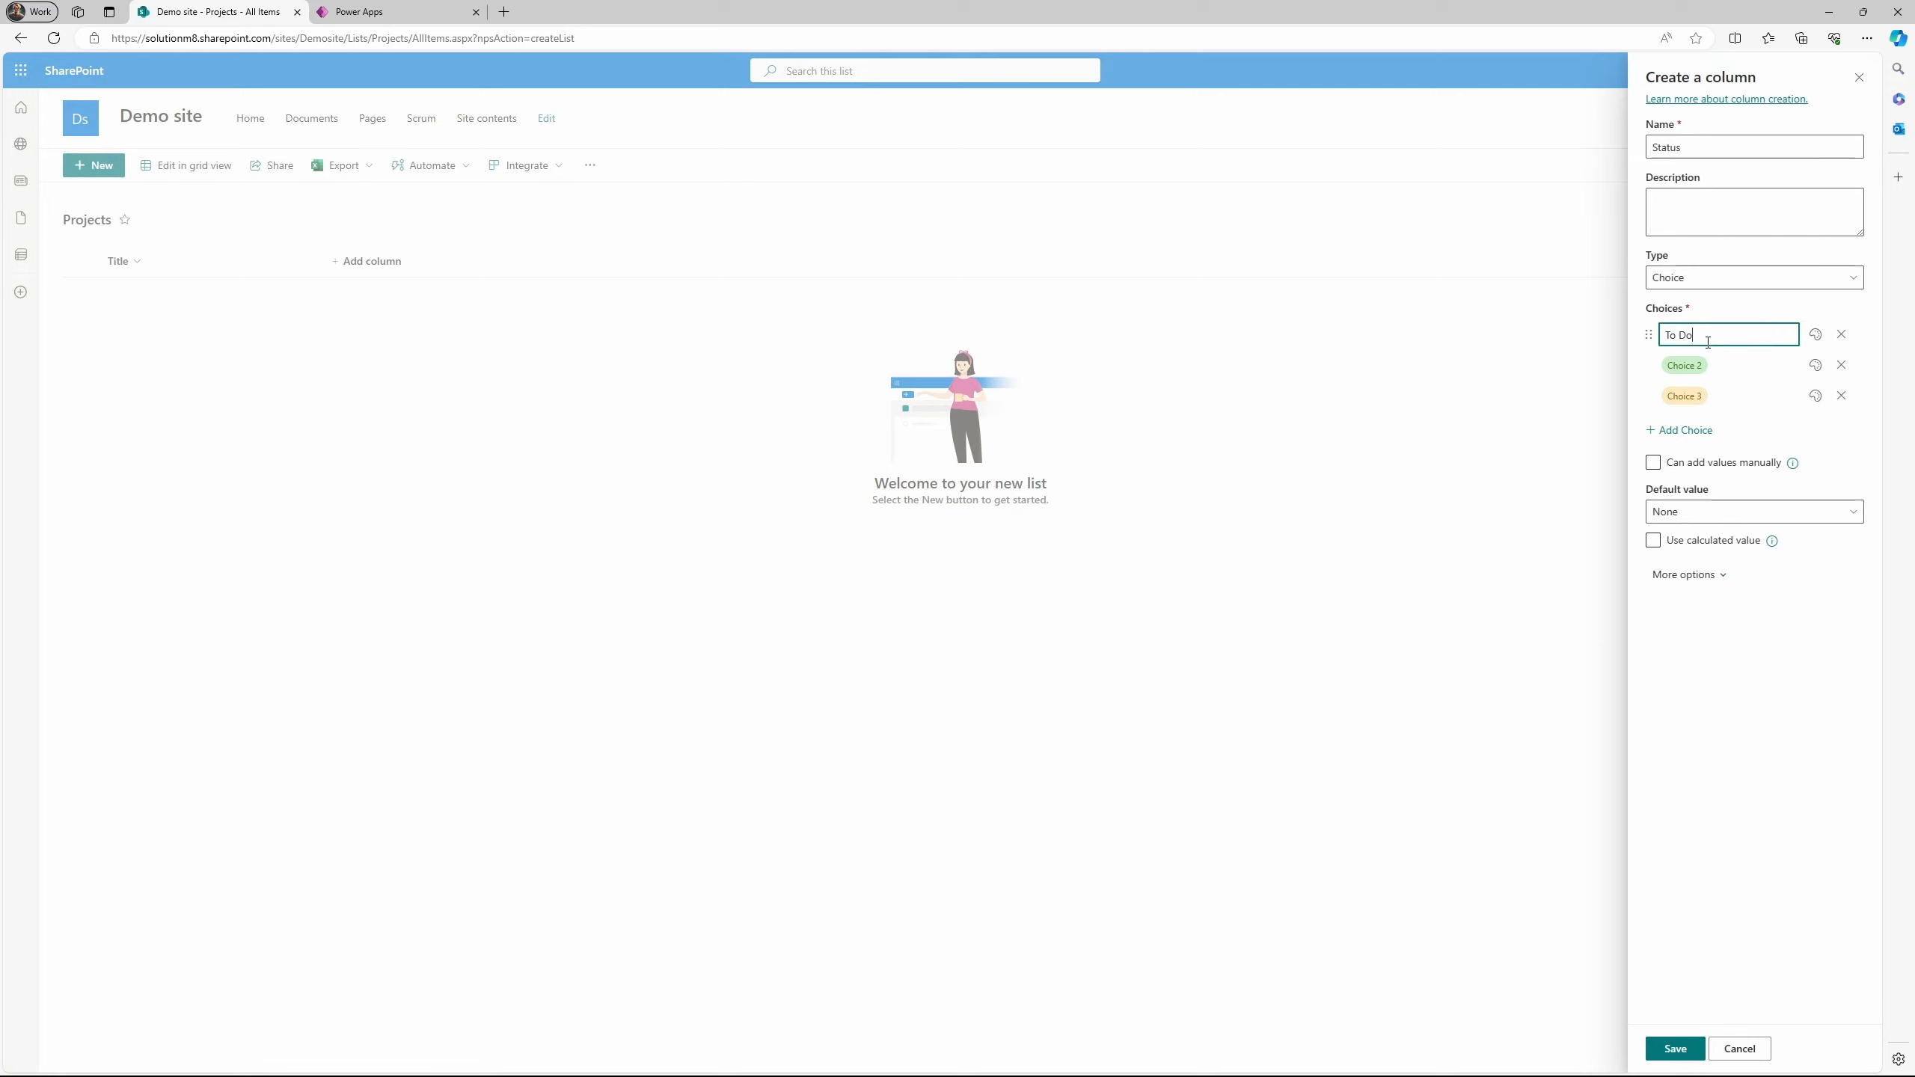
pyautogui.click(1689, 365)
pyautogui.write('In progress')
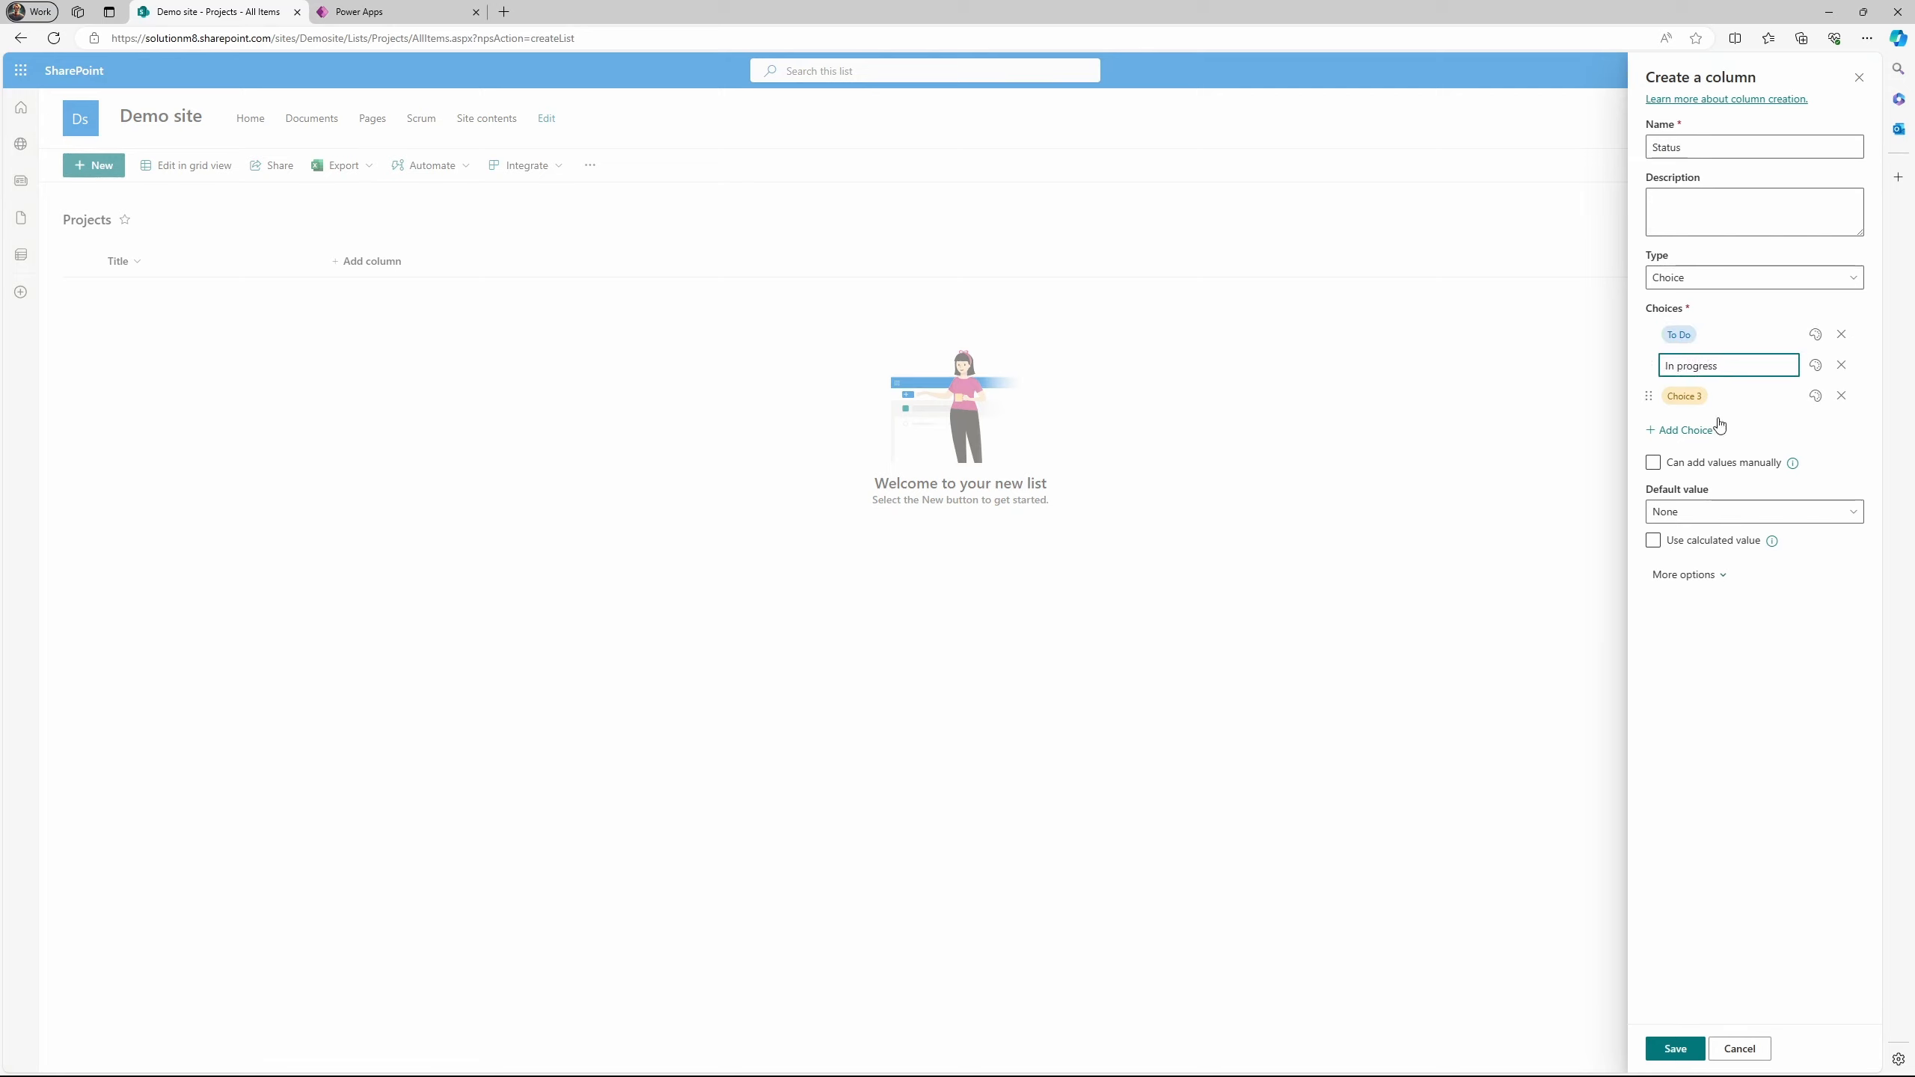
pyautogui.press('Return')
pyautogui.write('Done')
pyautogui.press('Return')
pyautogui.click(1730, 479)
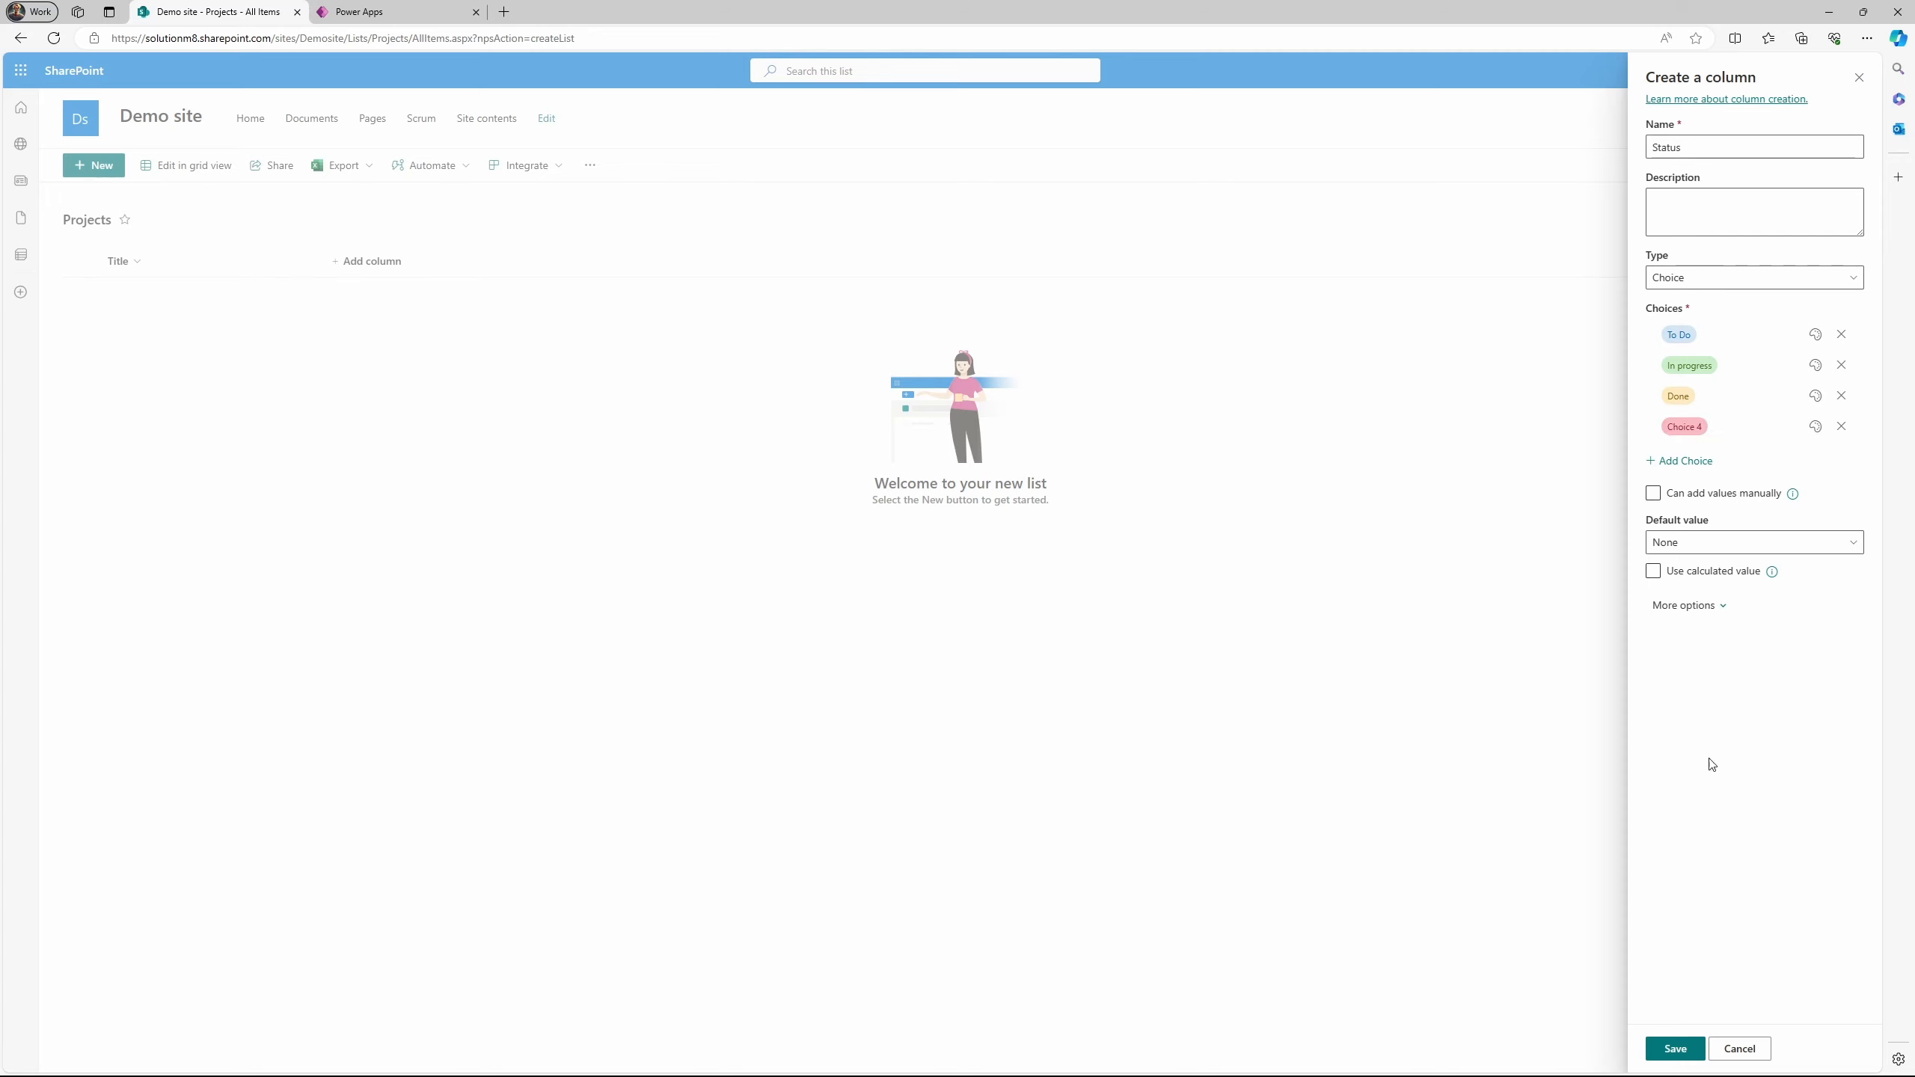
pyautogui.click(1690, 606)
pyautogui.click(1675, 1049)
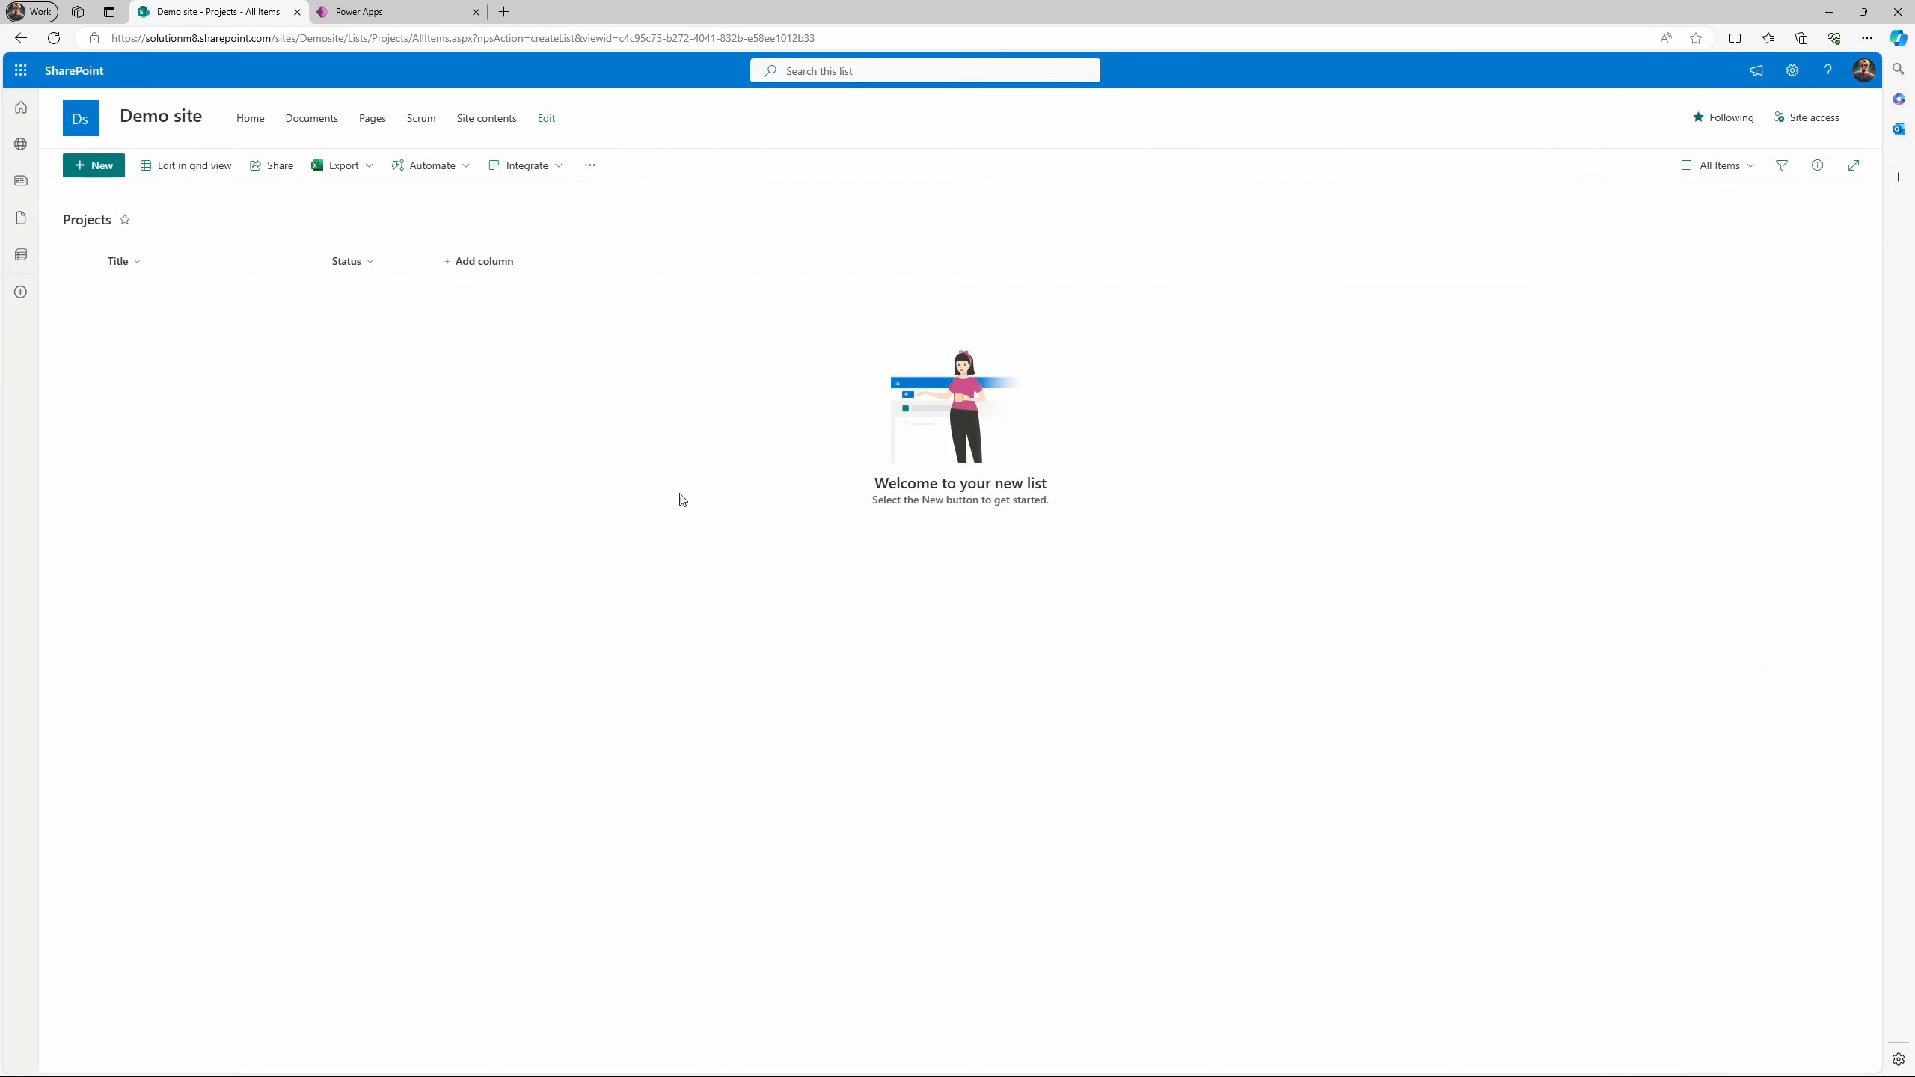
# Add a multiple lines of text column named Project Description to the Projects list.
pyautogui.click(482, 261)
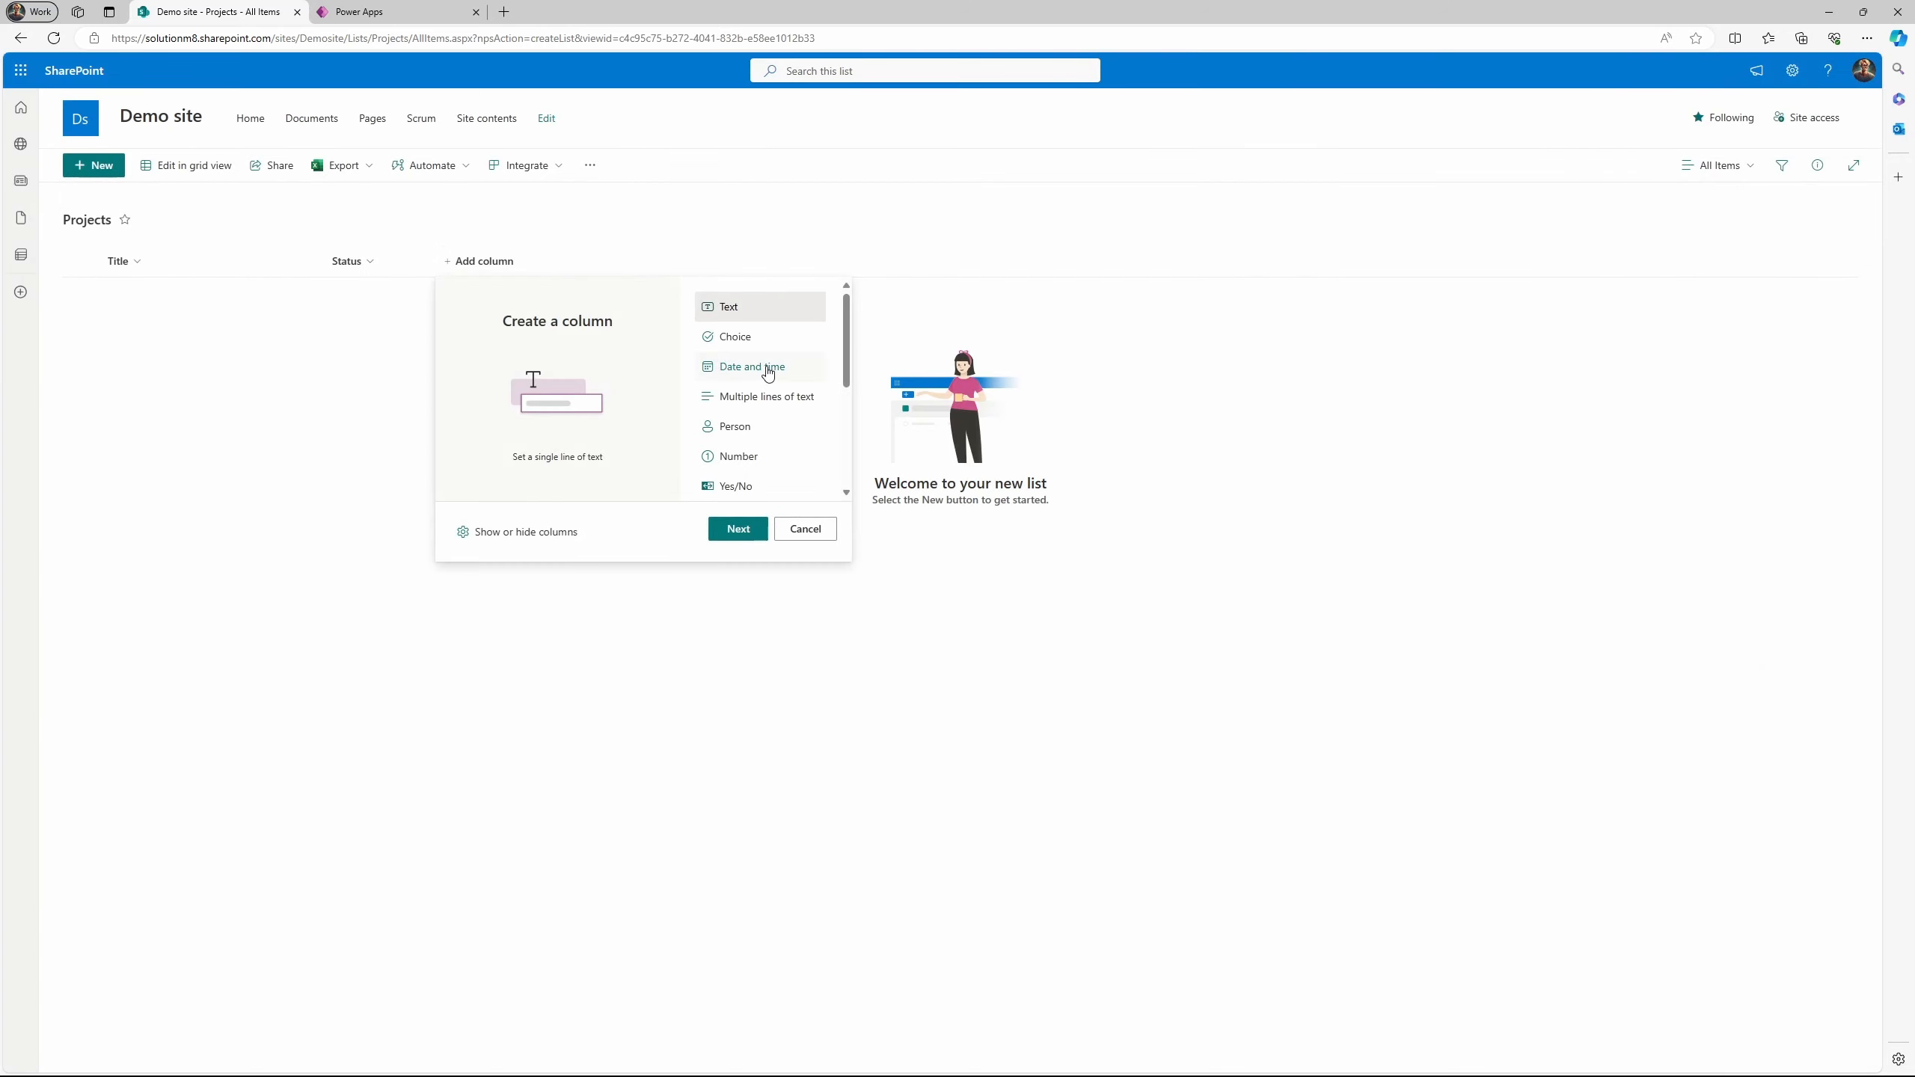
pyautogui.click(762, 396)
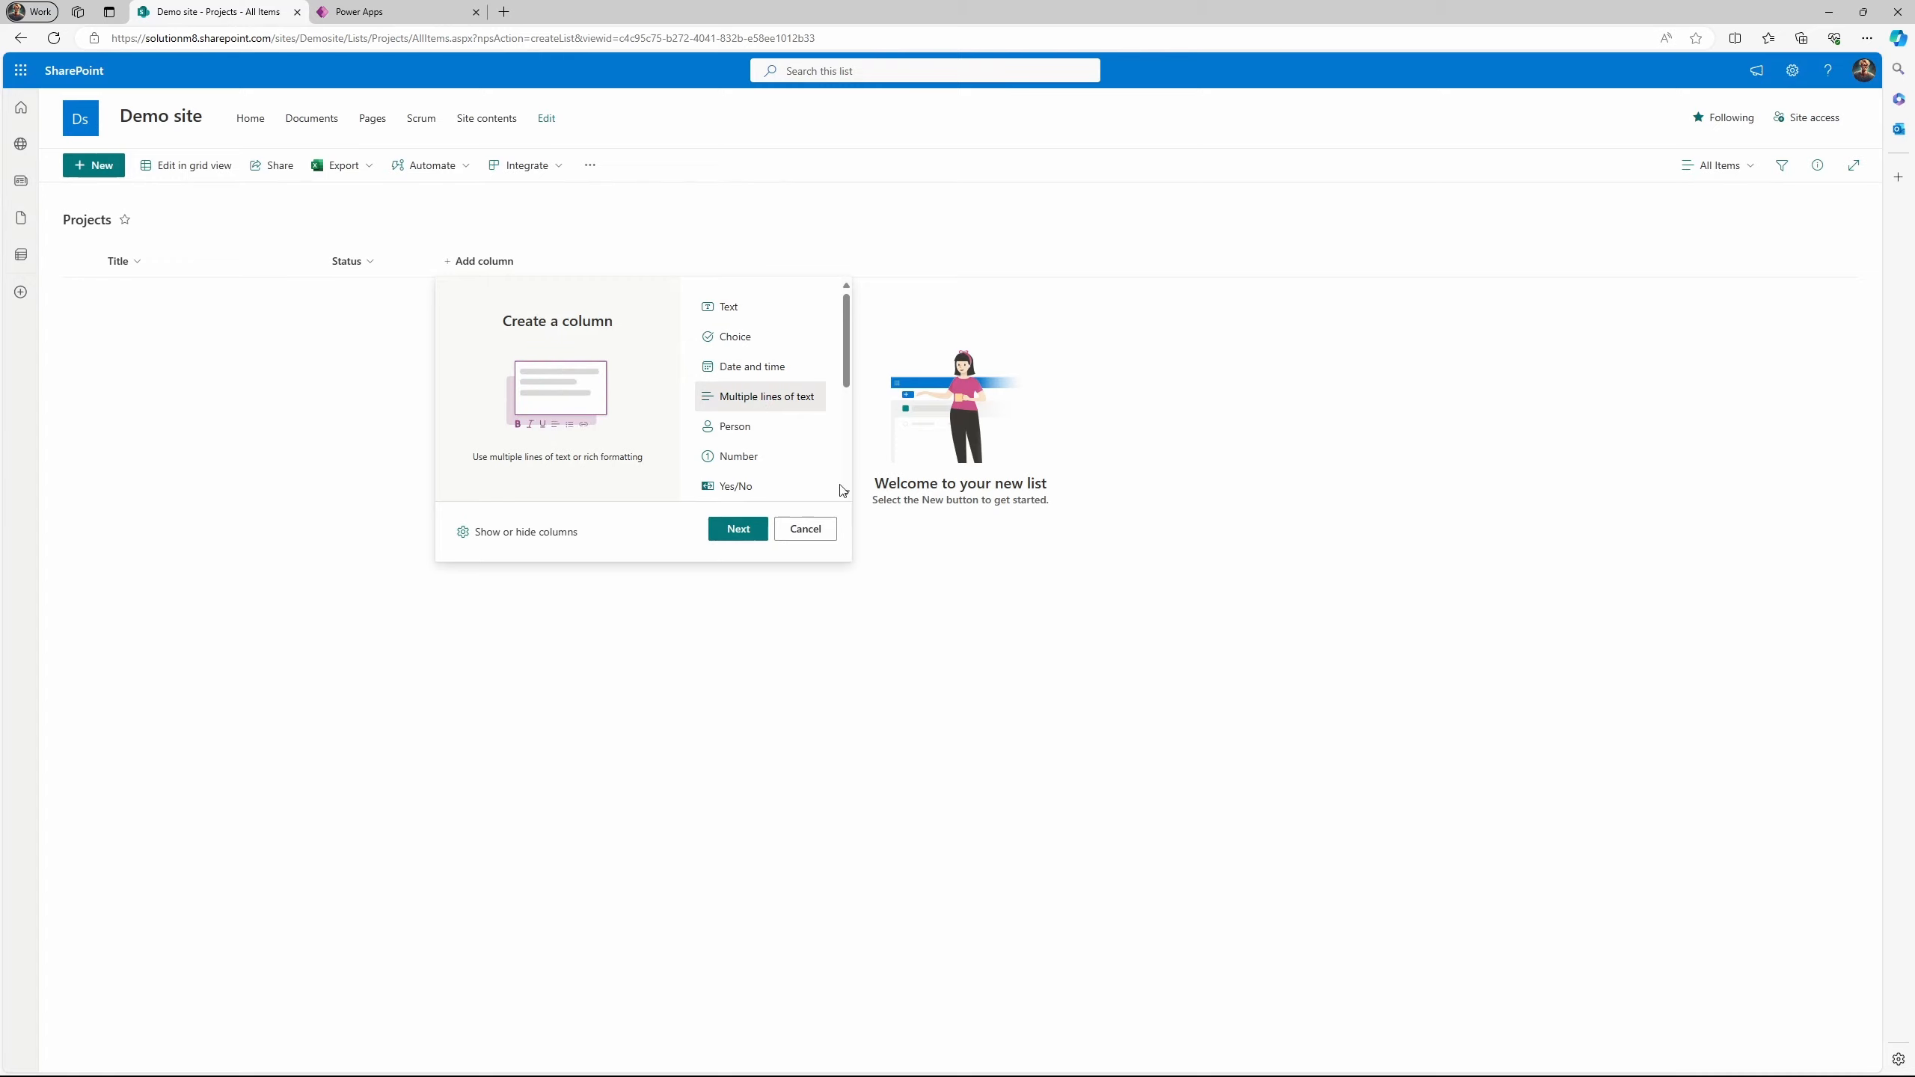
pyautogui.click(740, 534)
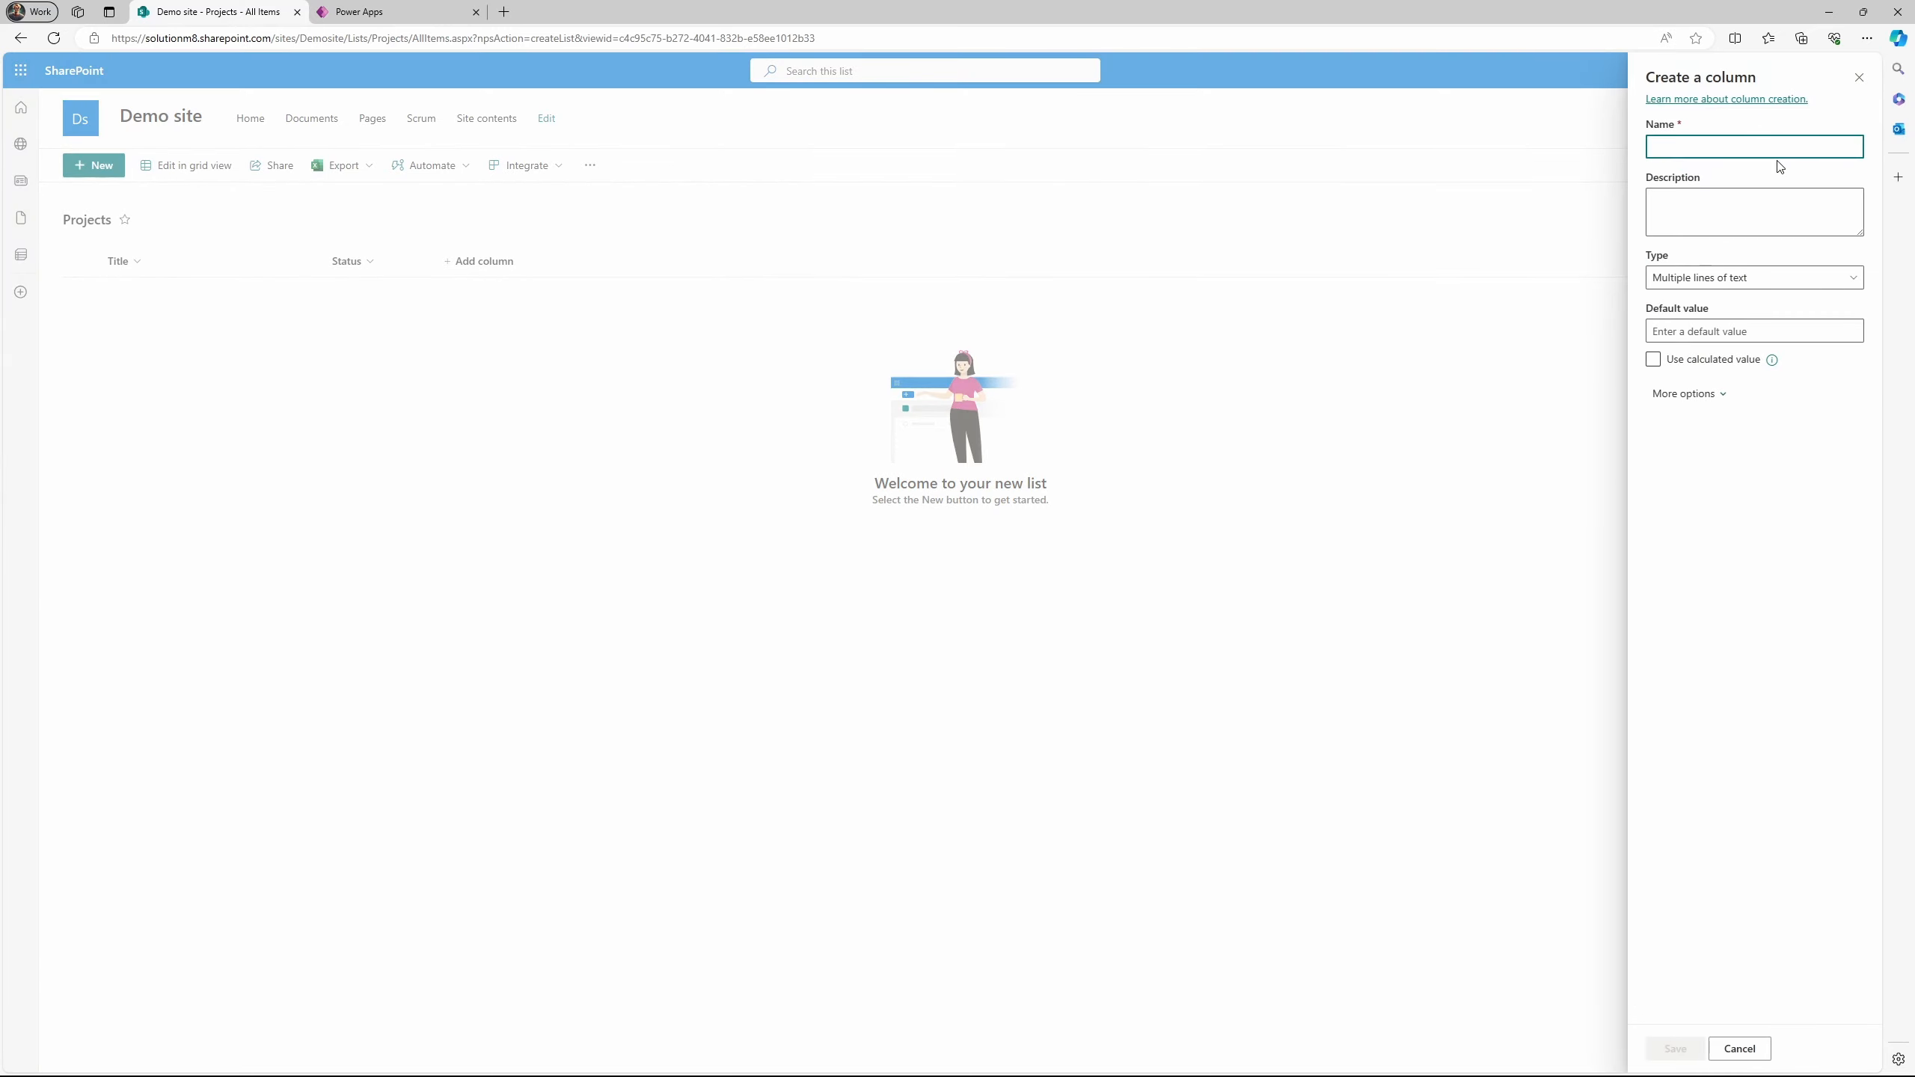
pyautogui.write('Description')
pyautogui.press('Home')
pyautogui.write('P')
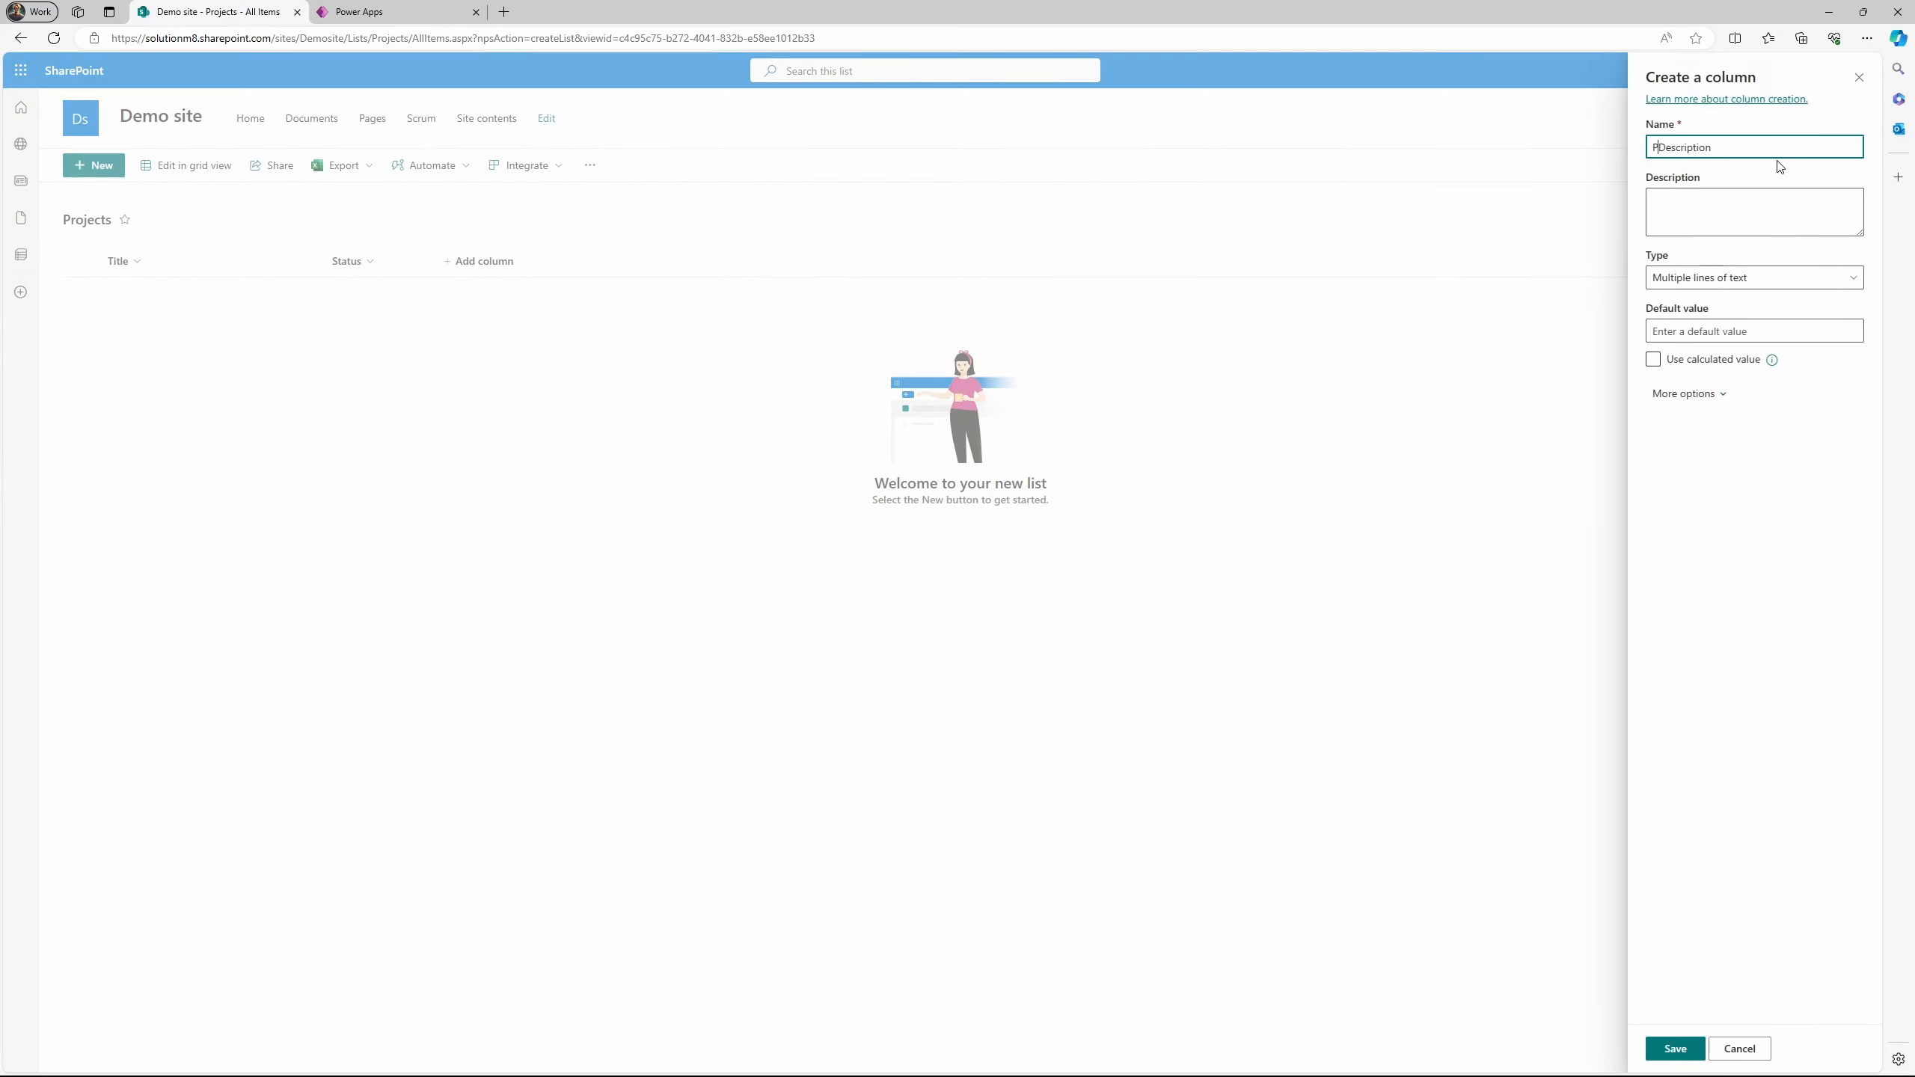
pyautogui.write('roject')
pyautogui.click(1674, 1049)
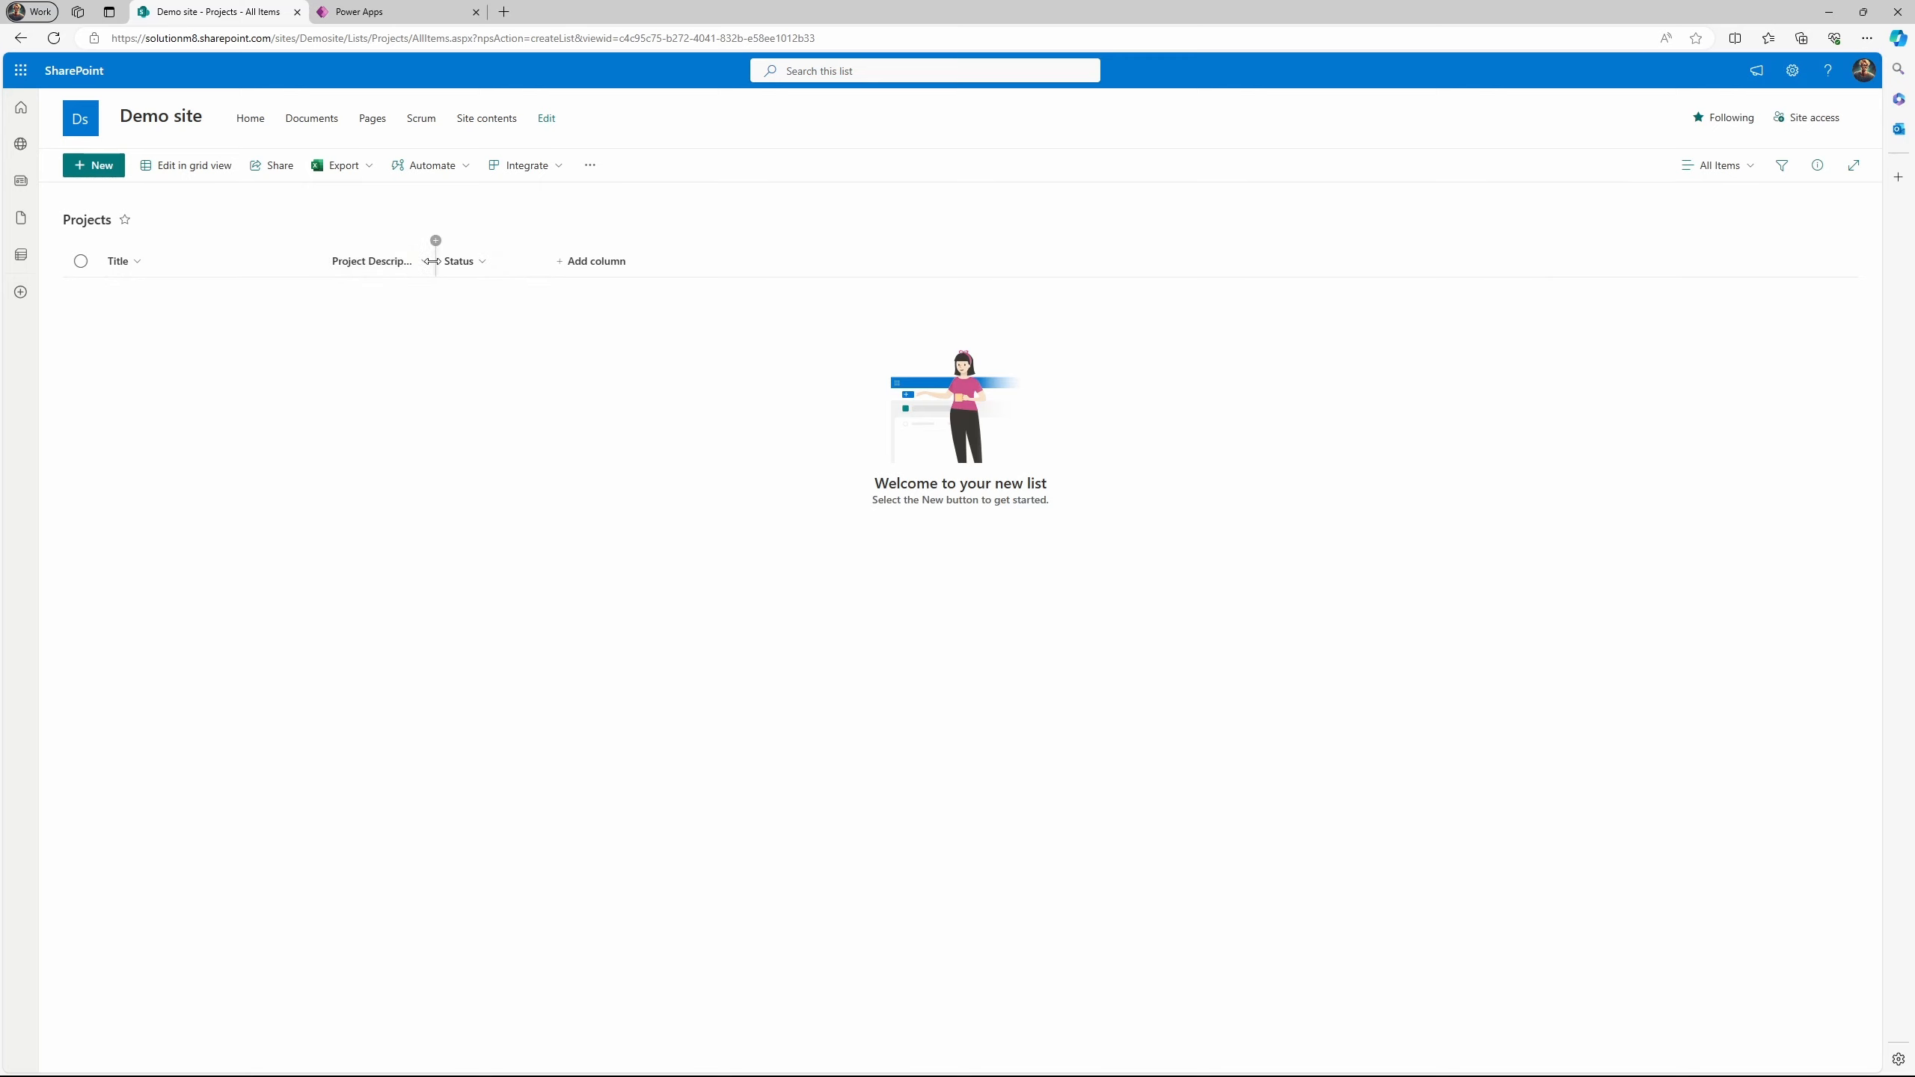
# Widen the Project Description column to fit its heading and show the ID column as the first column of the list view.
pyautogui.moveTo(427, 266); pyautogui.dragTo(469, 264)
pyautogui.click(612, 266)
pyautogui.click(670, 533)
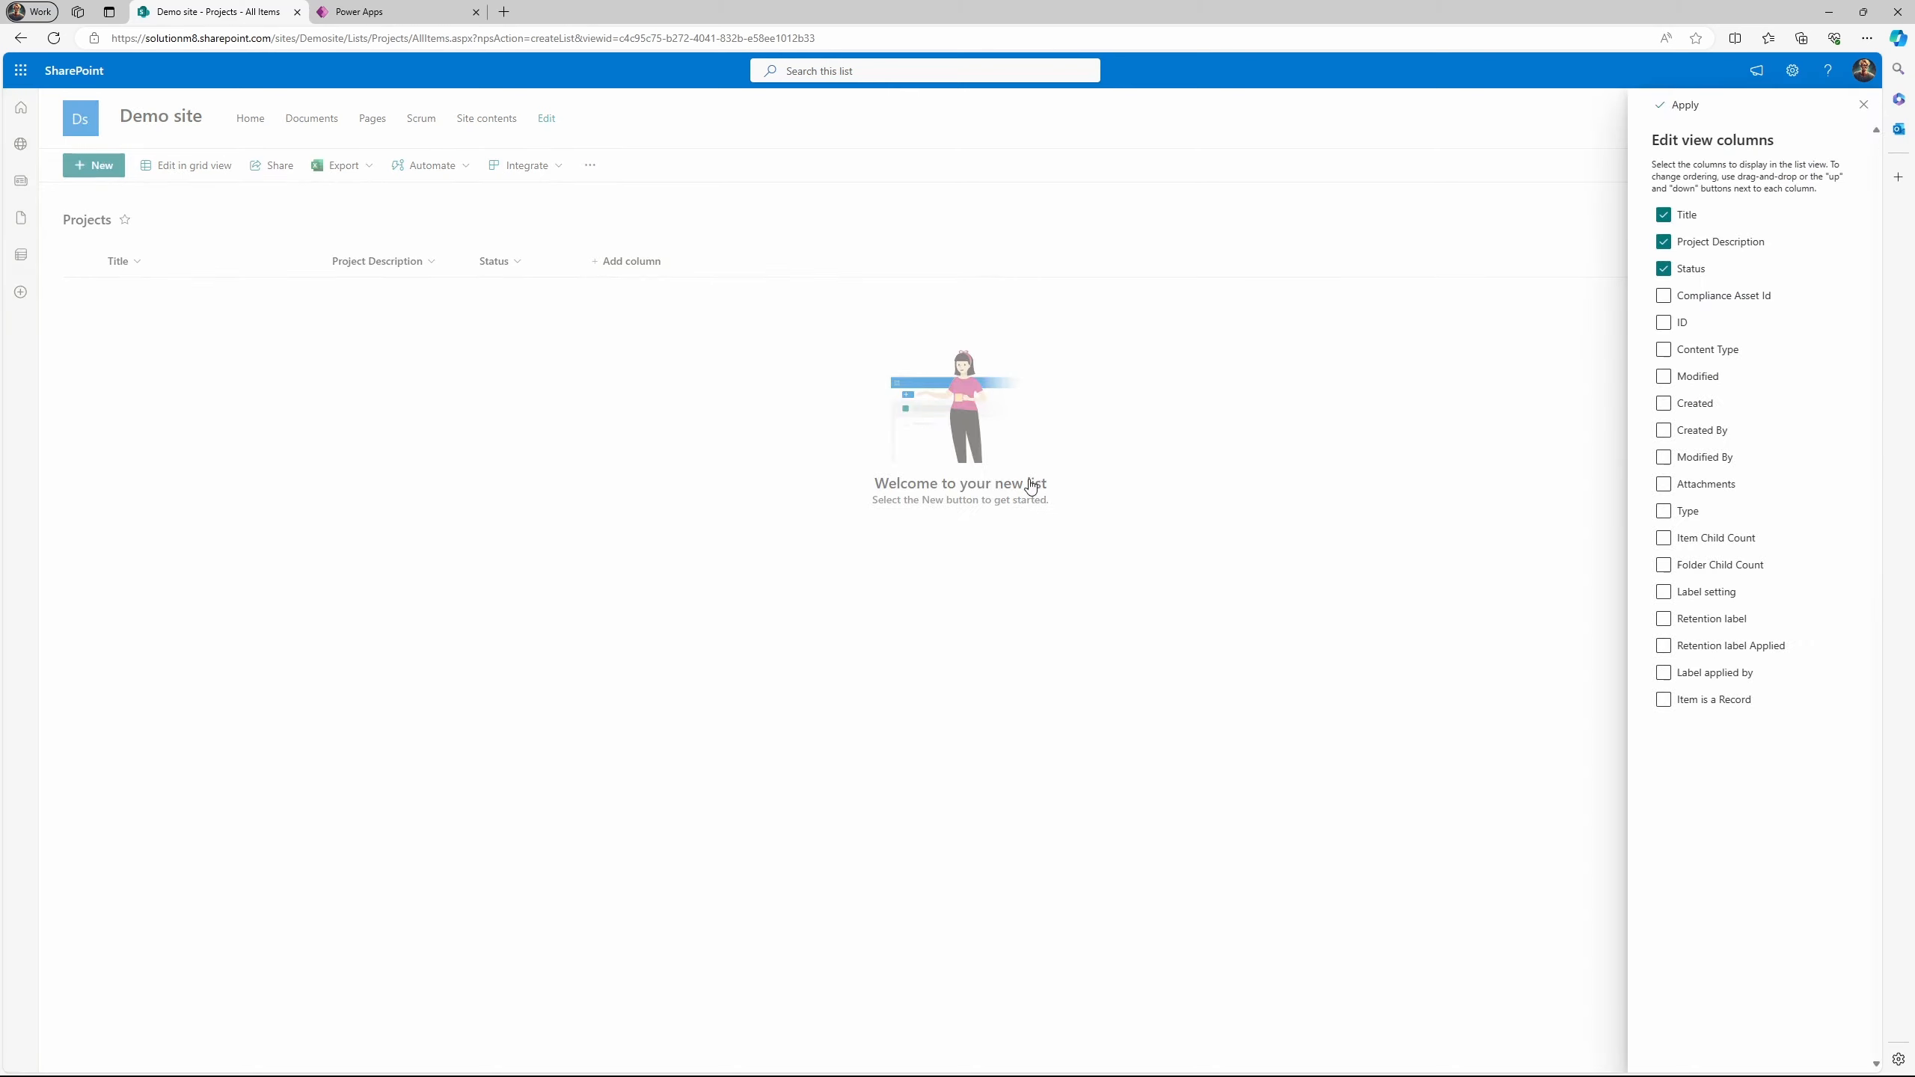
pyautogui.click(1664, 323)
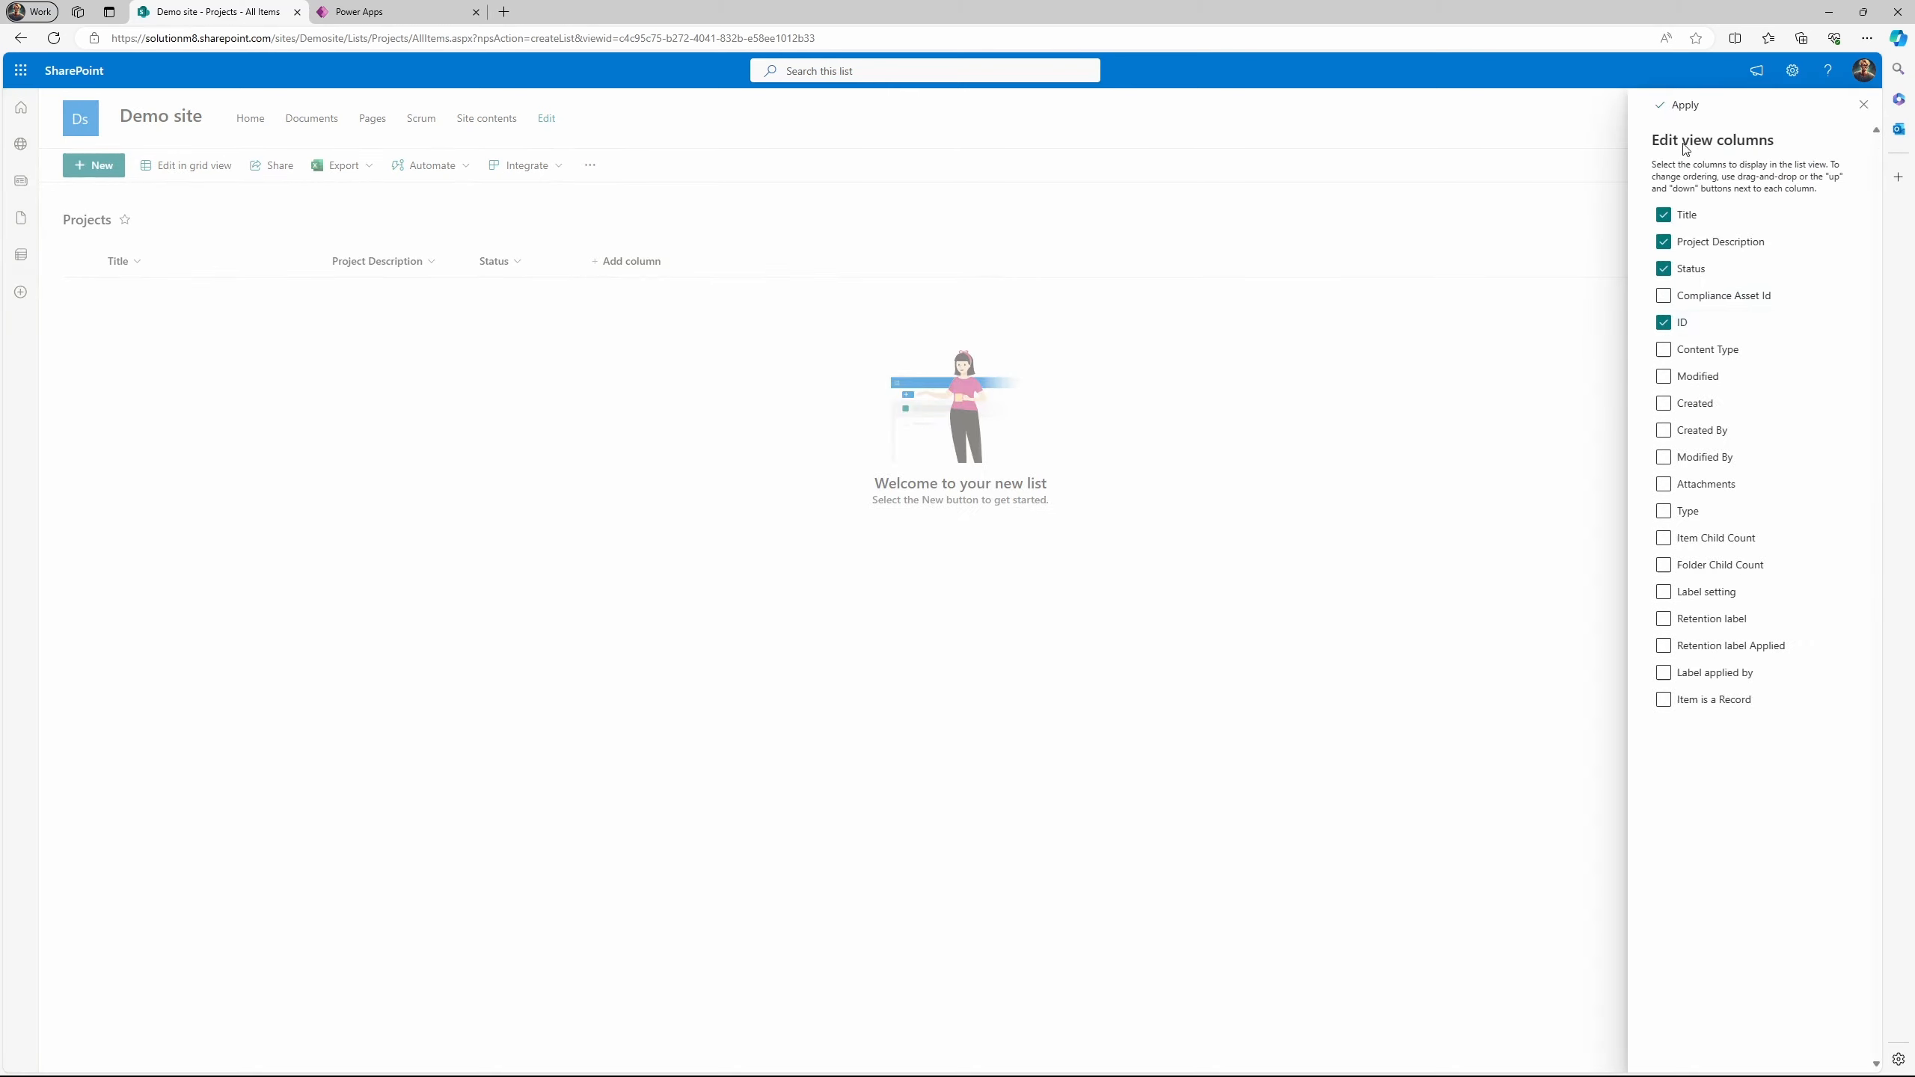
pyautogui.click(1676, 105)
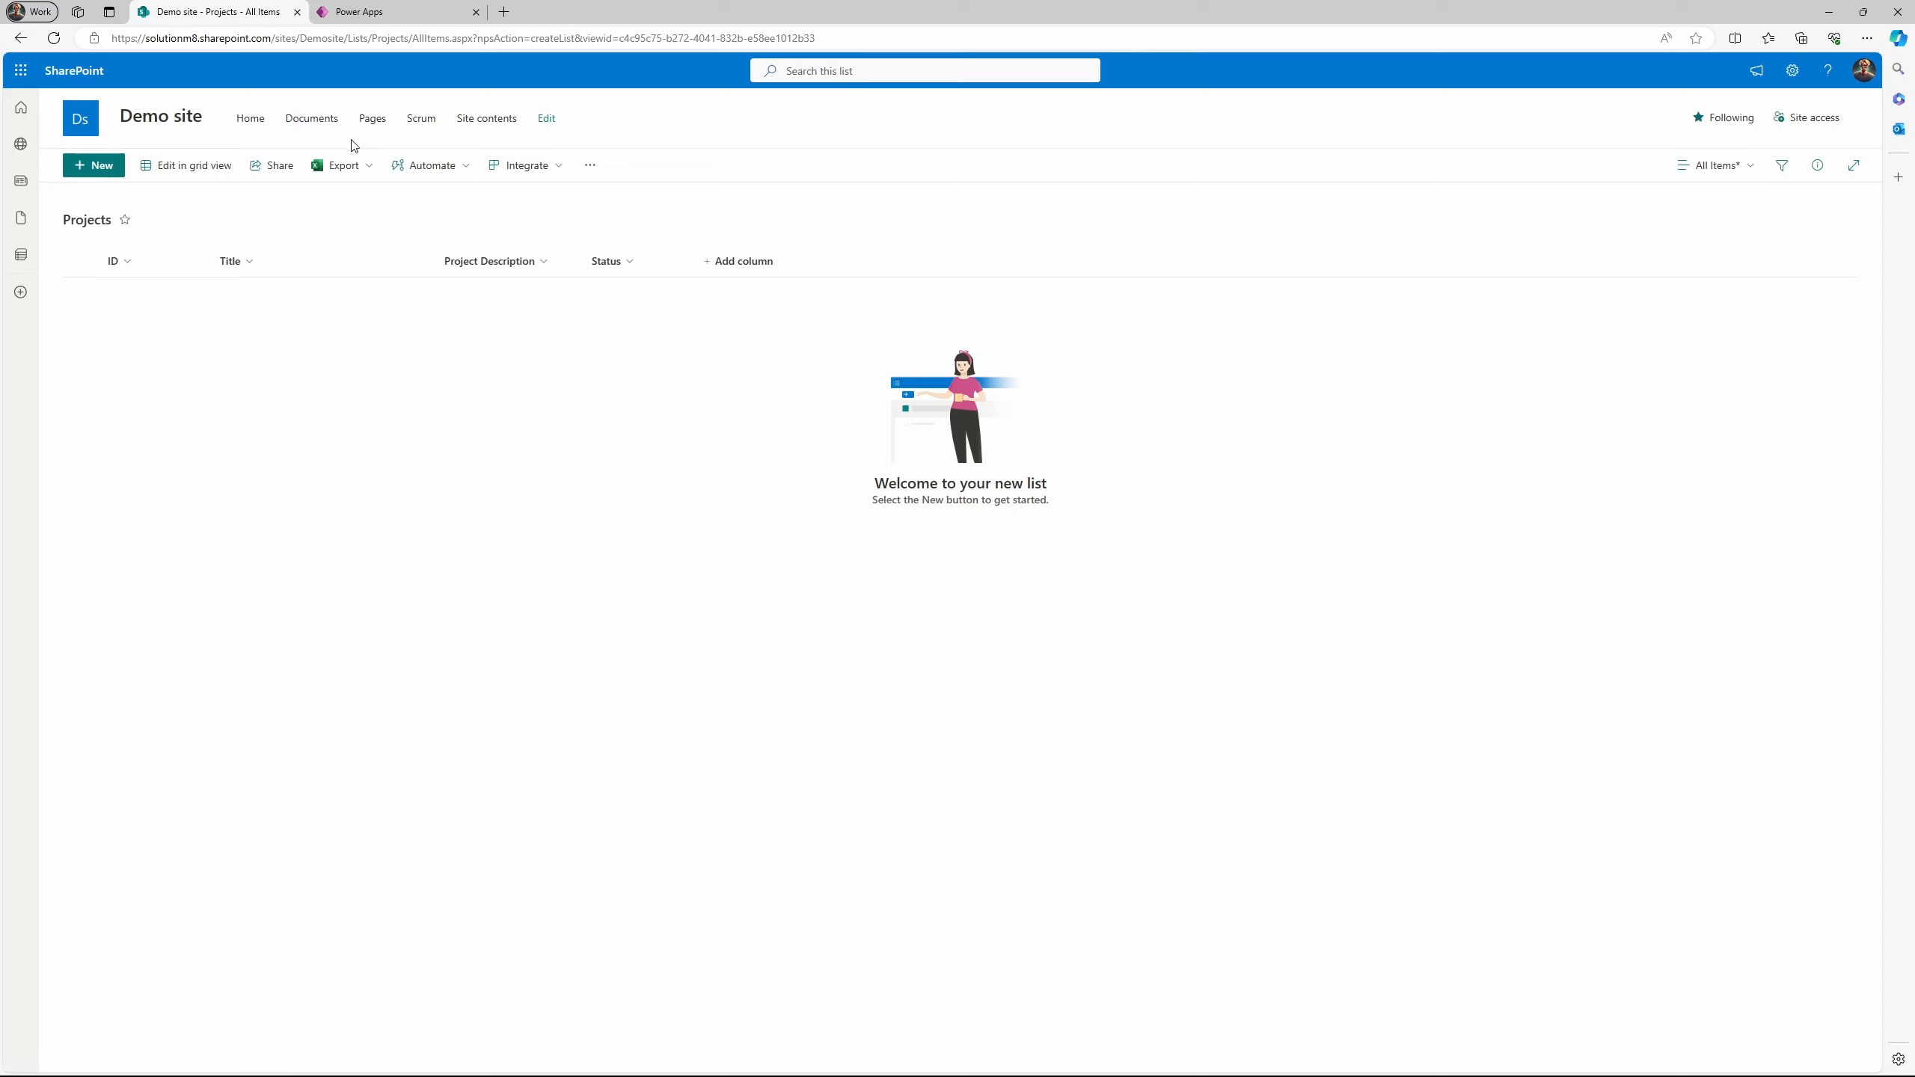
# From the site contents, create a blank list named Project Tasks that is not shown in the site navigation.
pyautogui.click(484, 125)
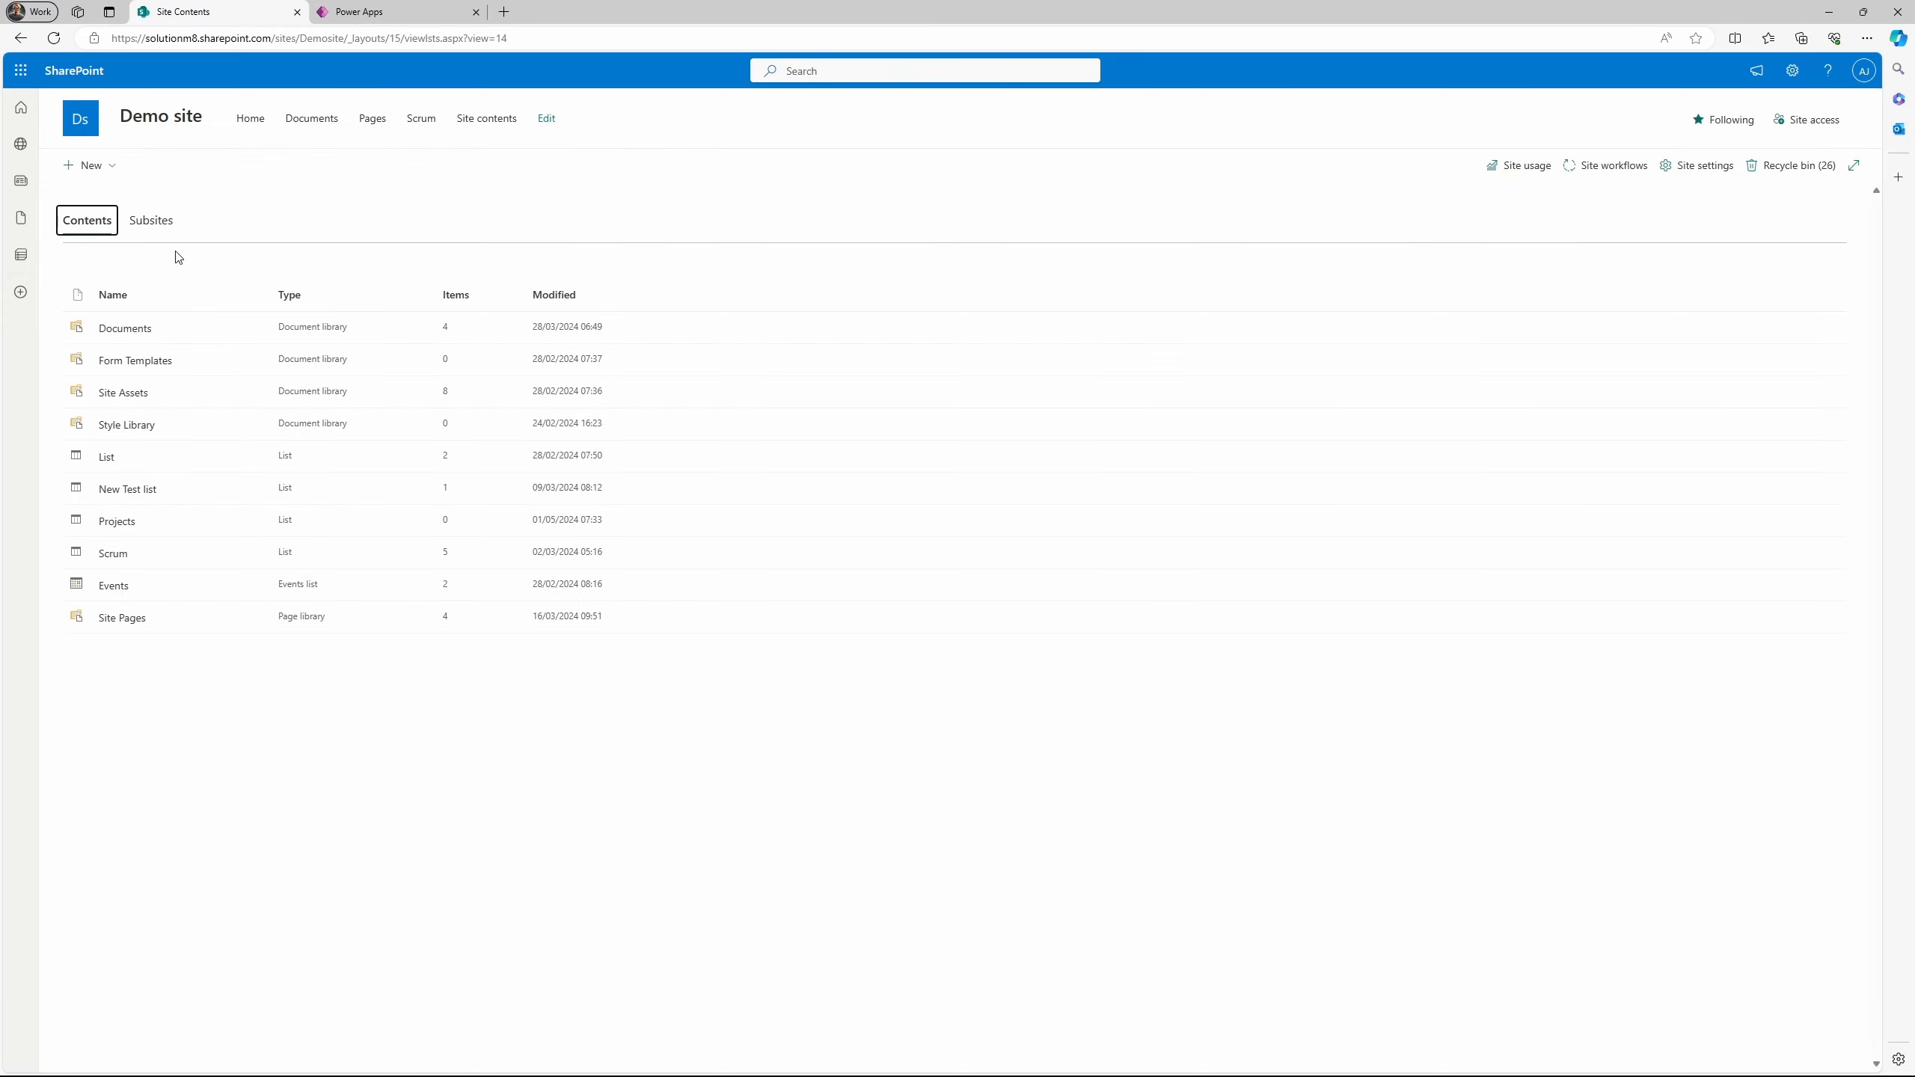
pyautogui.click(118, 173)
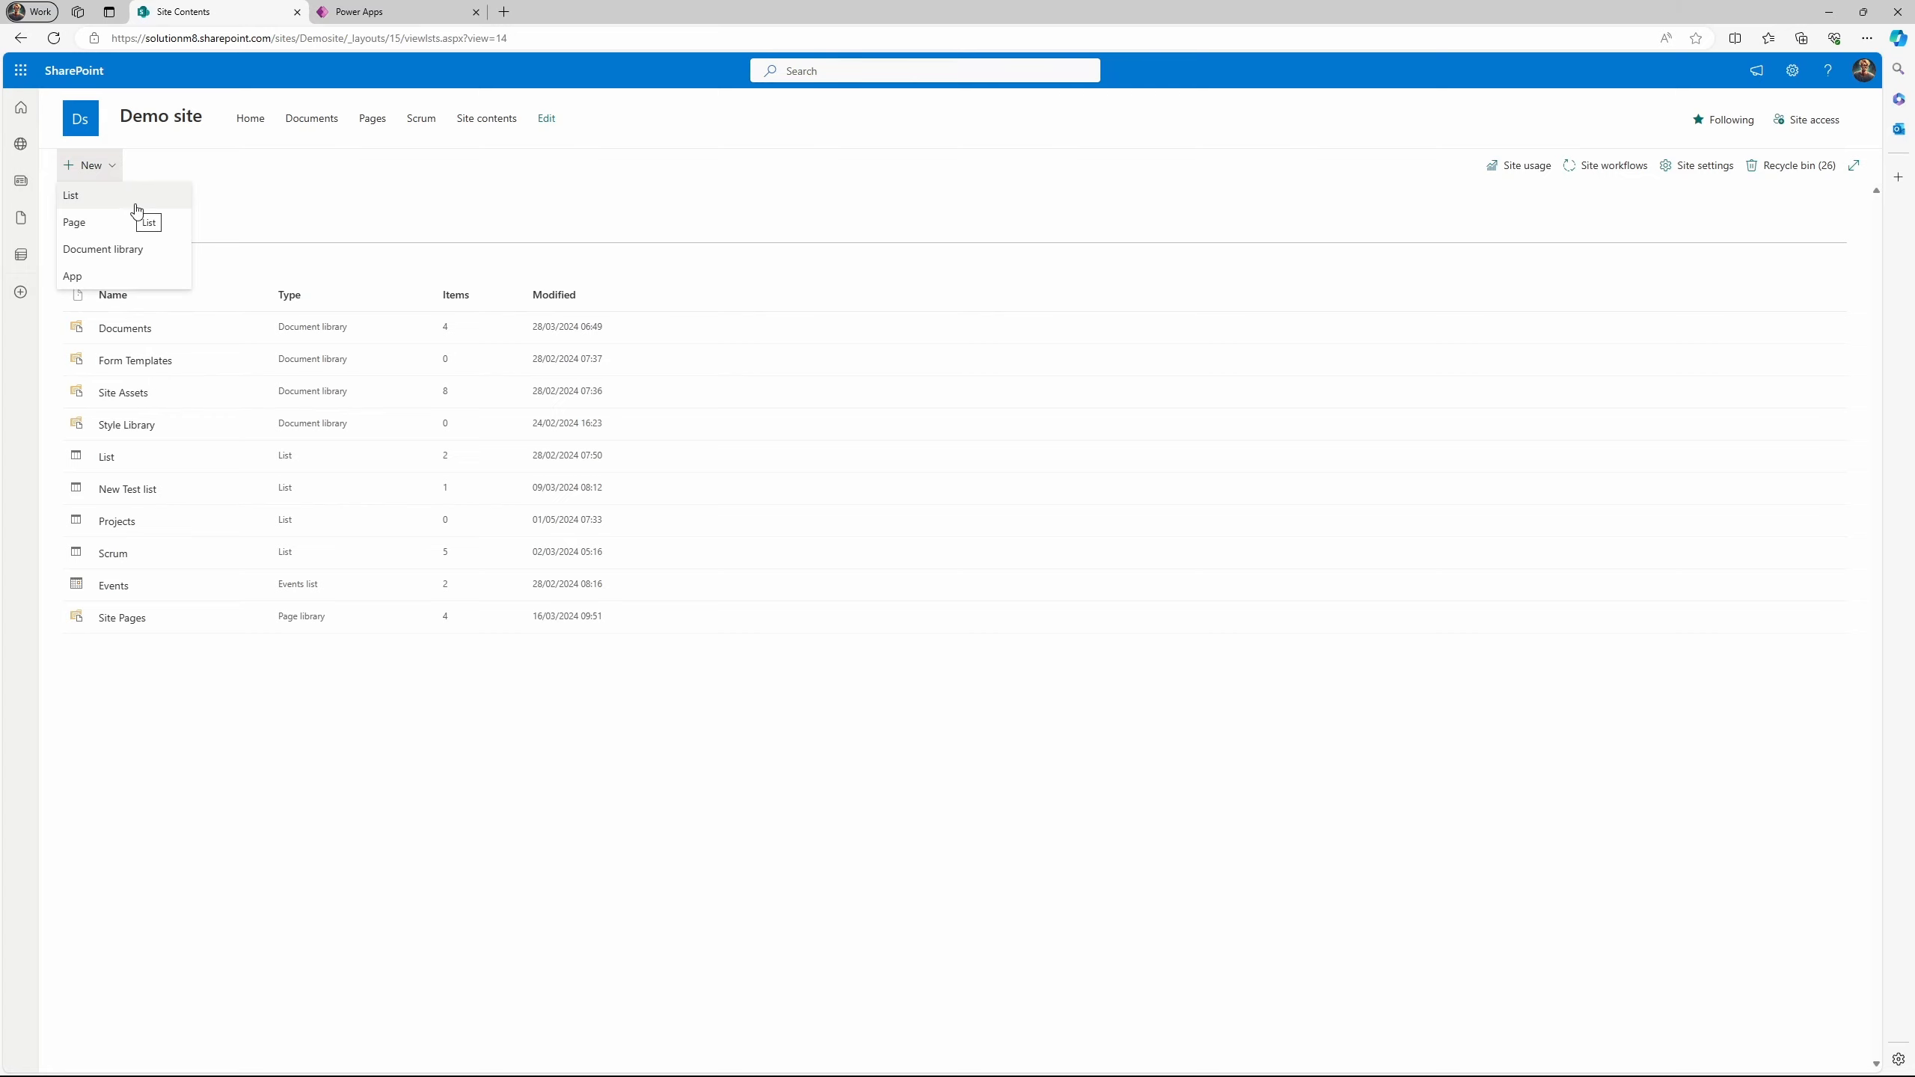
pyautogui.click(123, 195)
pyautogui.click(540, 378)
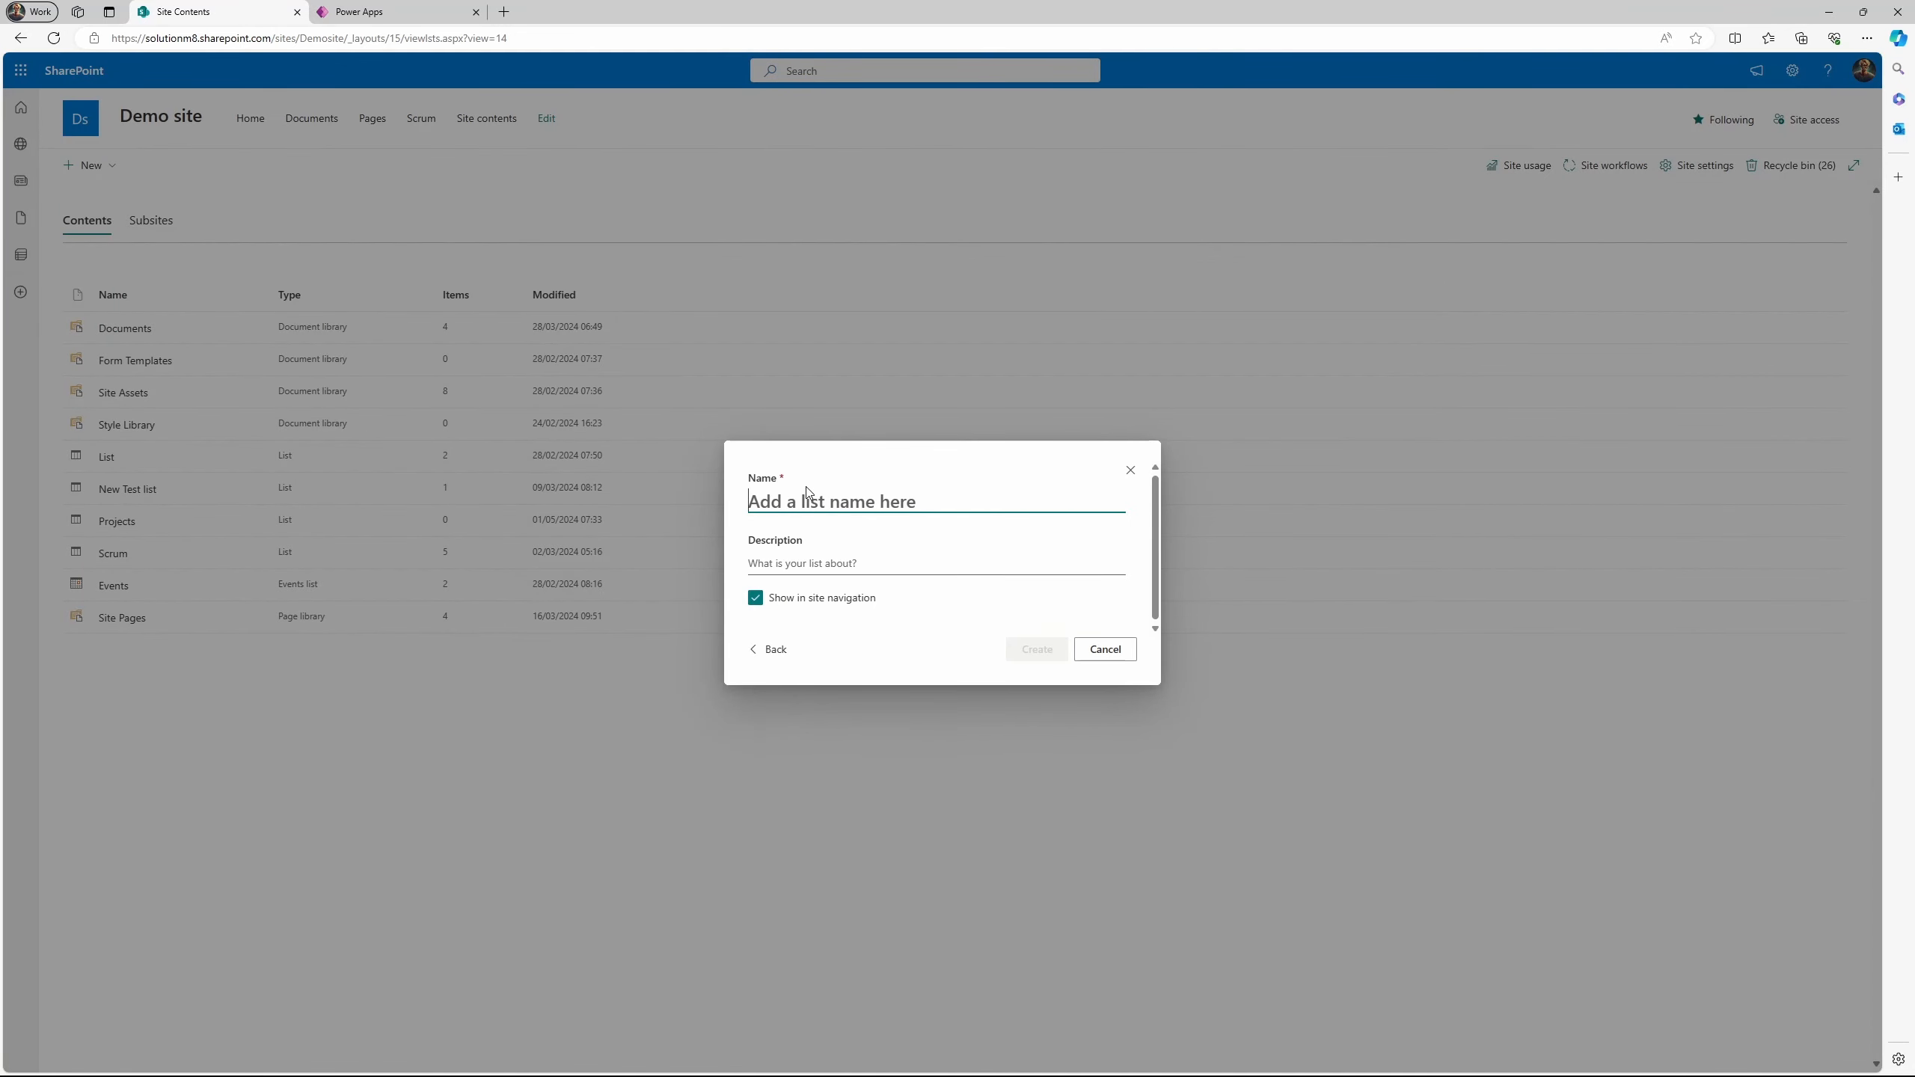
pyautogui.write('Project Tasks')
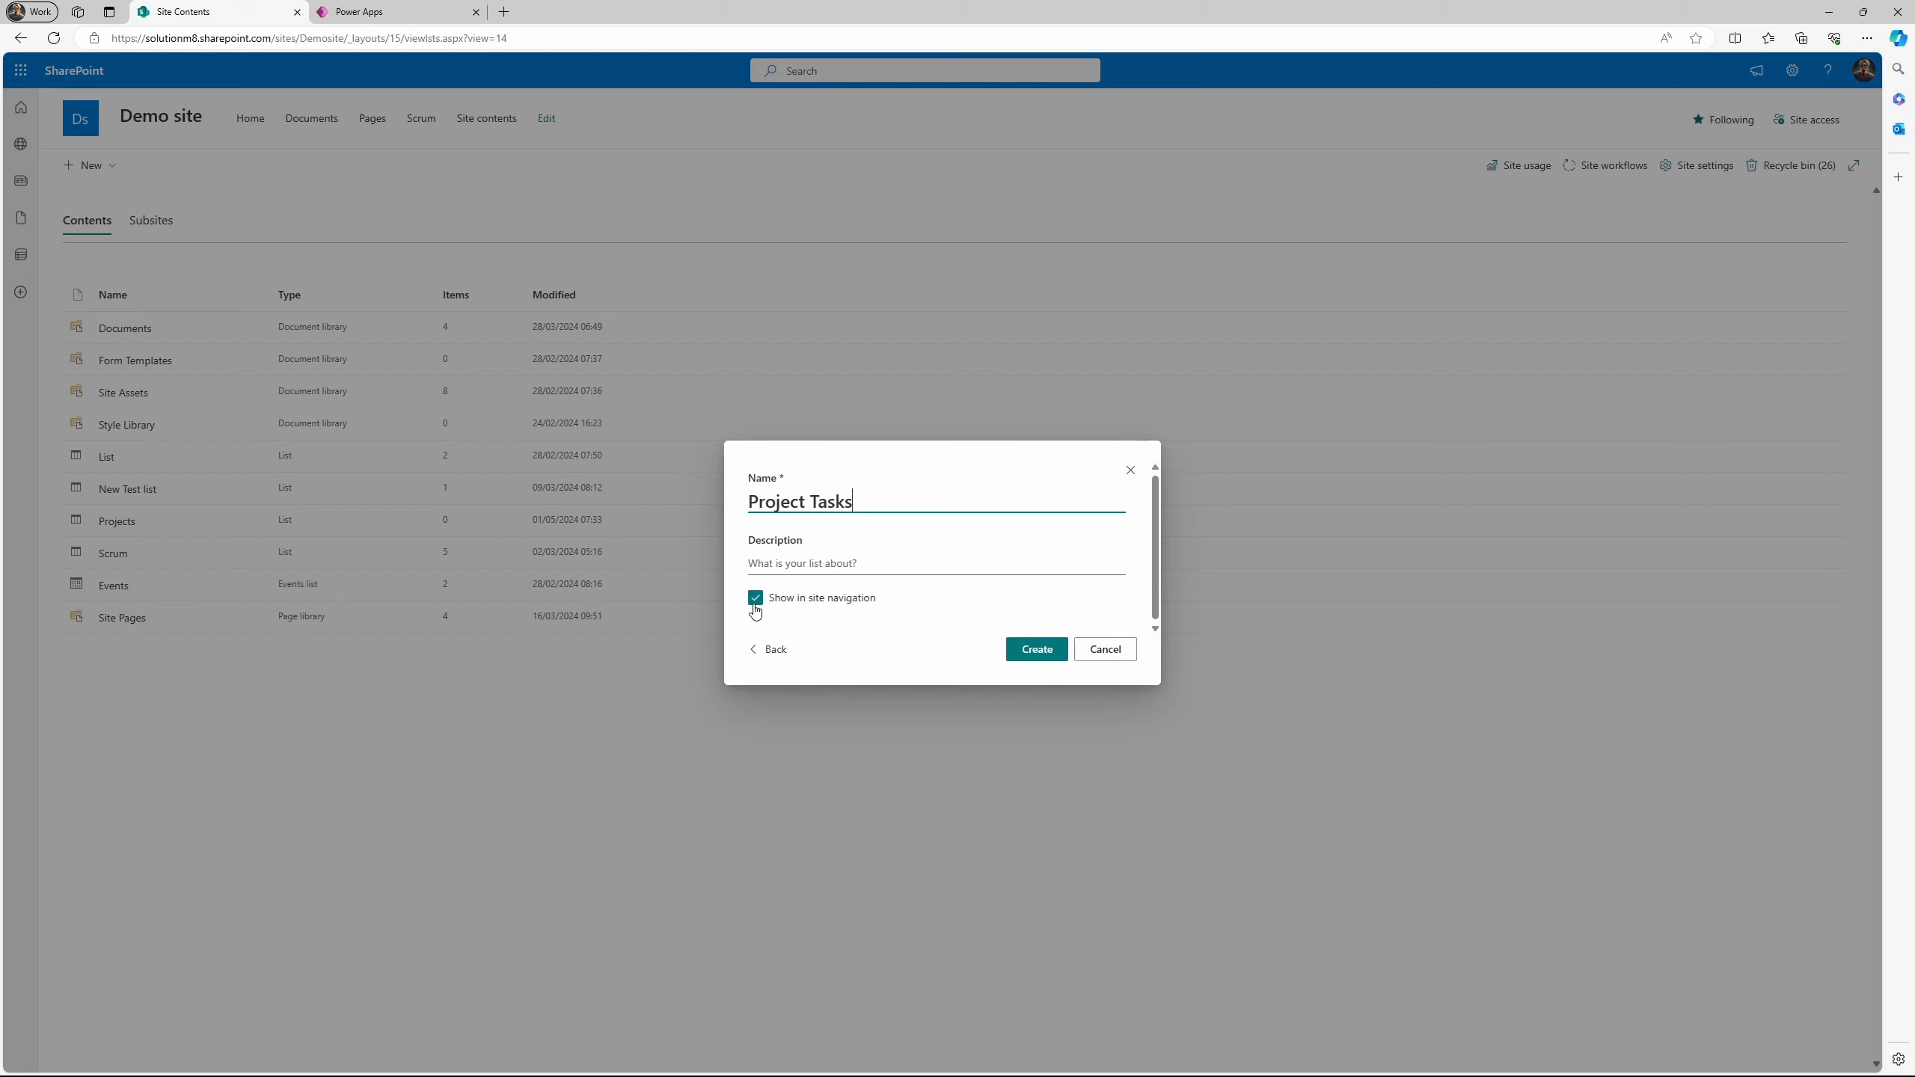
pyautogui.click(758, 600)
pyautogui.click(1037, 648)
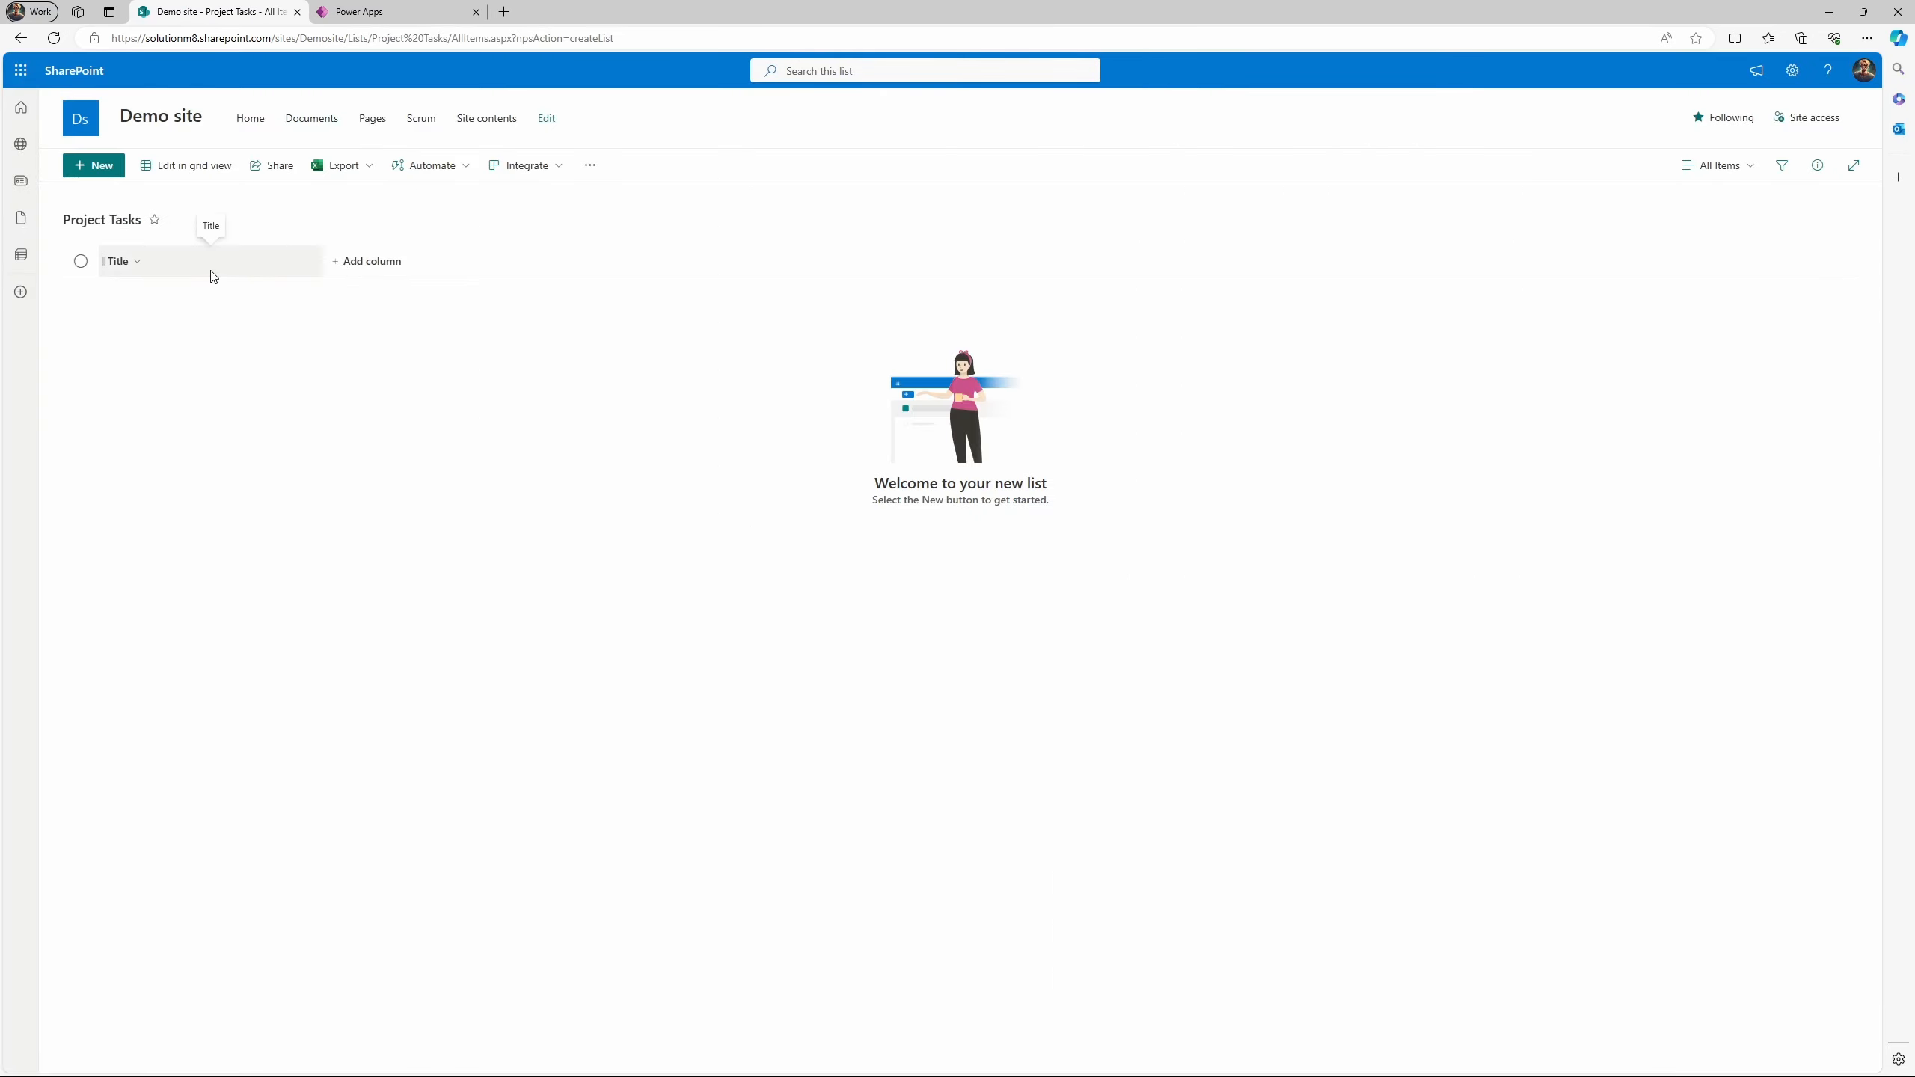
# Start a new Lookup column in the Project Tasks list and name it Project name.
pyautogui.click(374, 266)
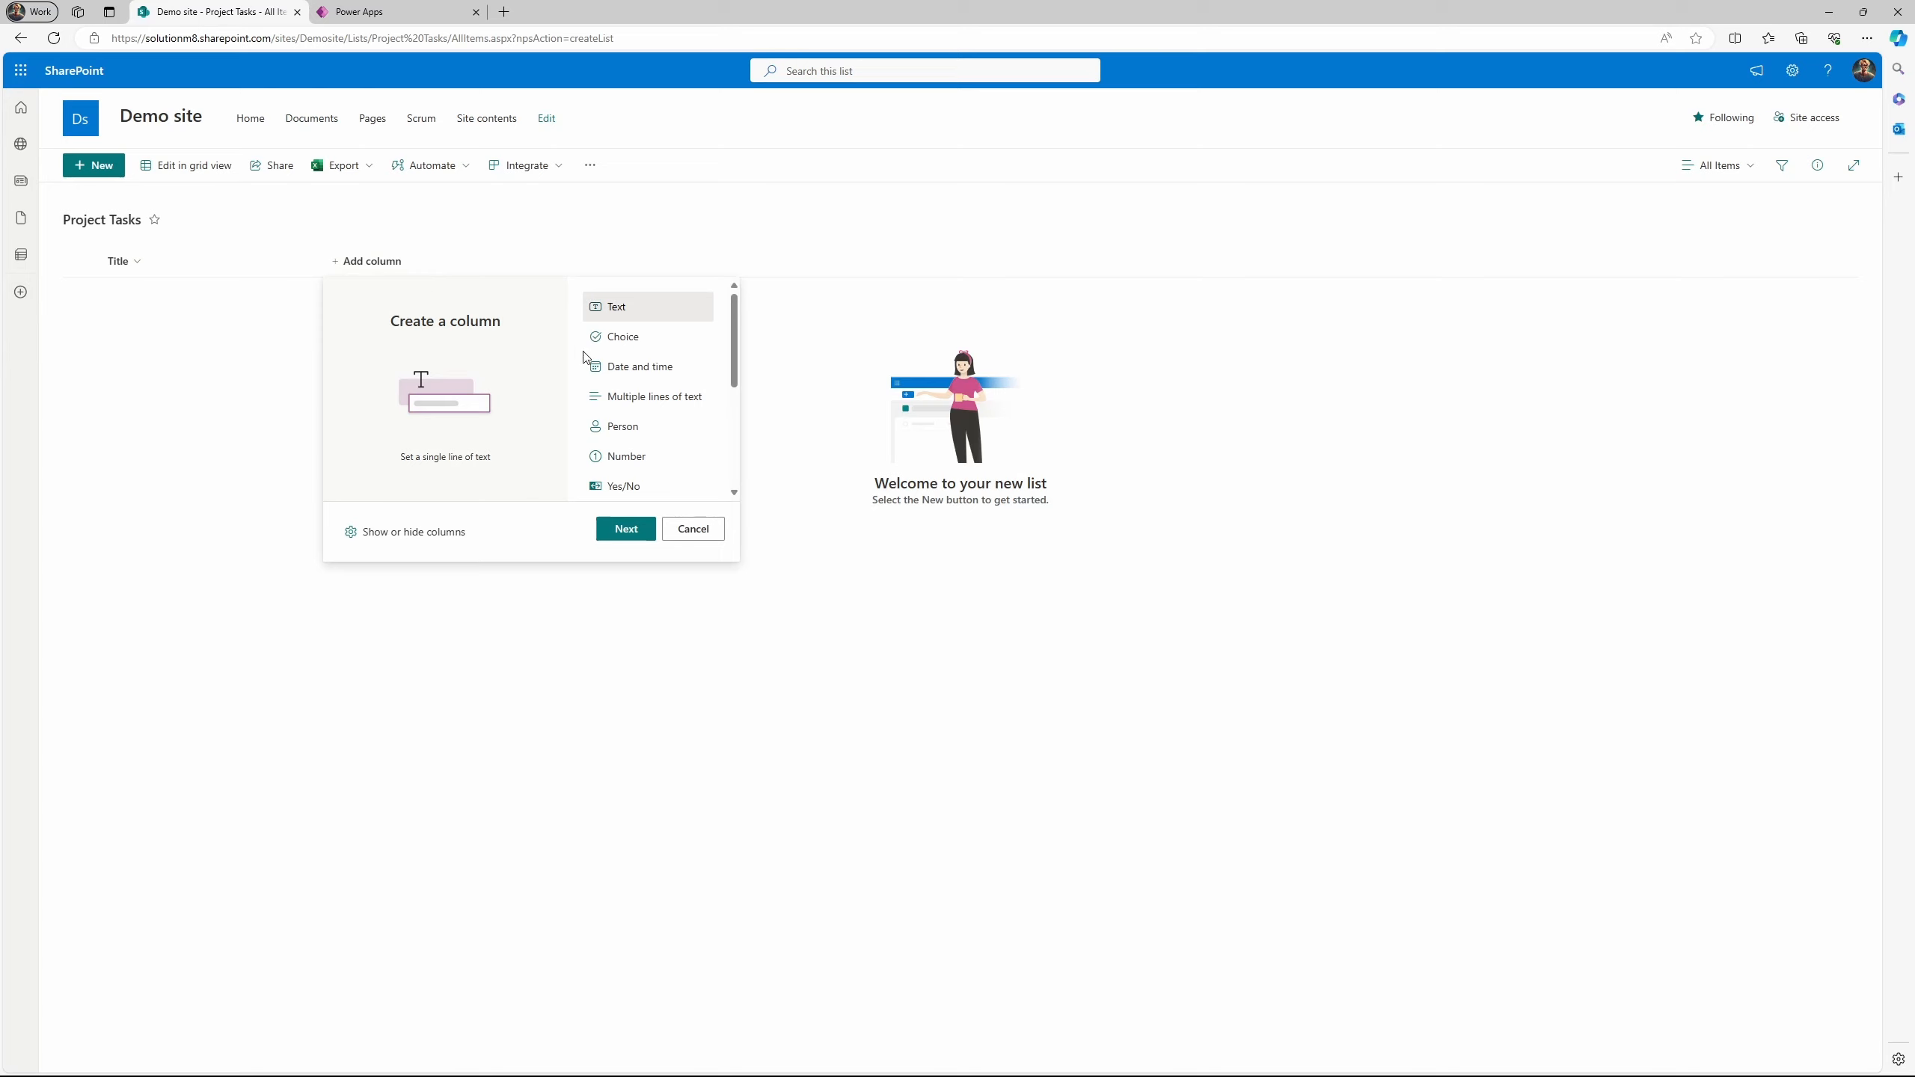
pyautogui.scroll(-3, 641, 408)
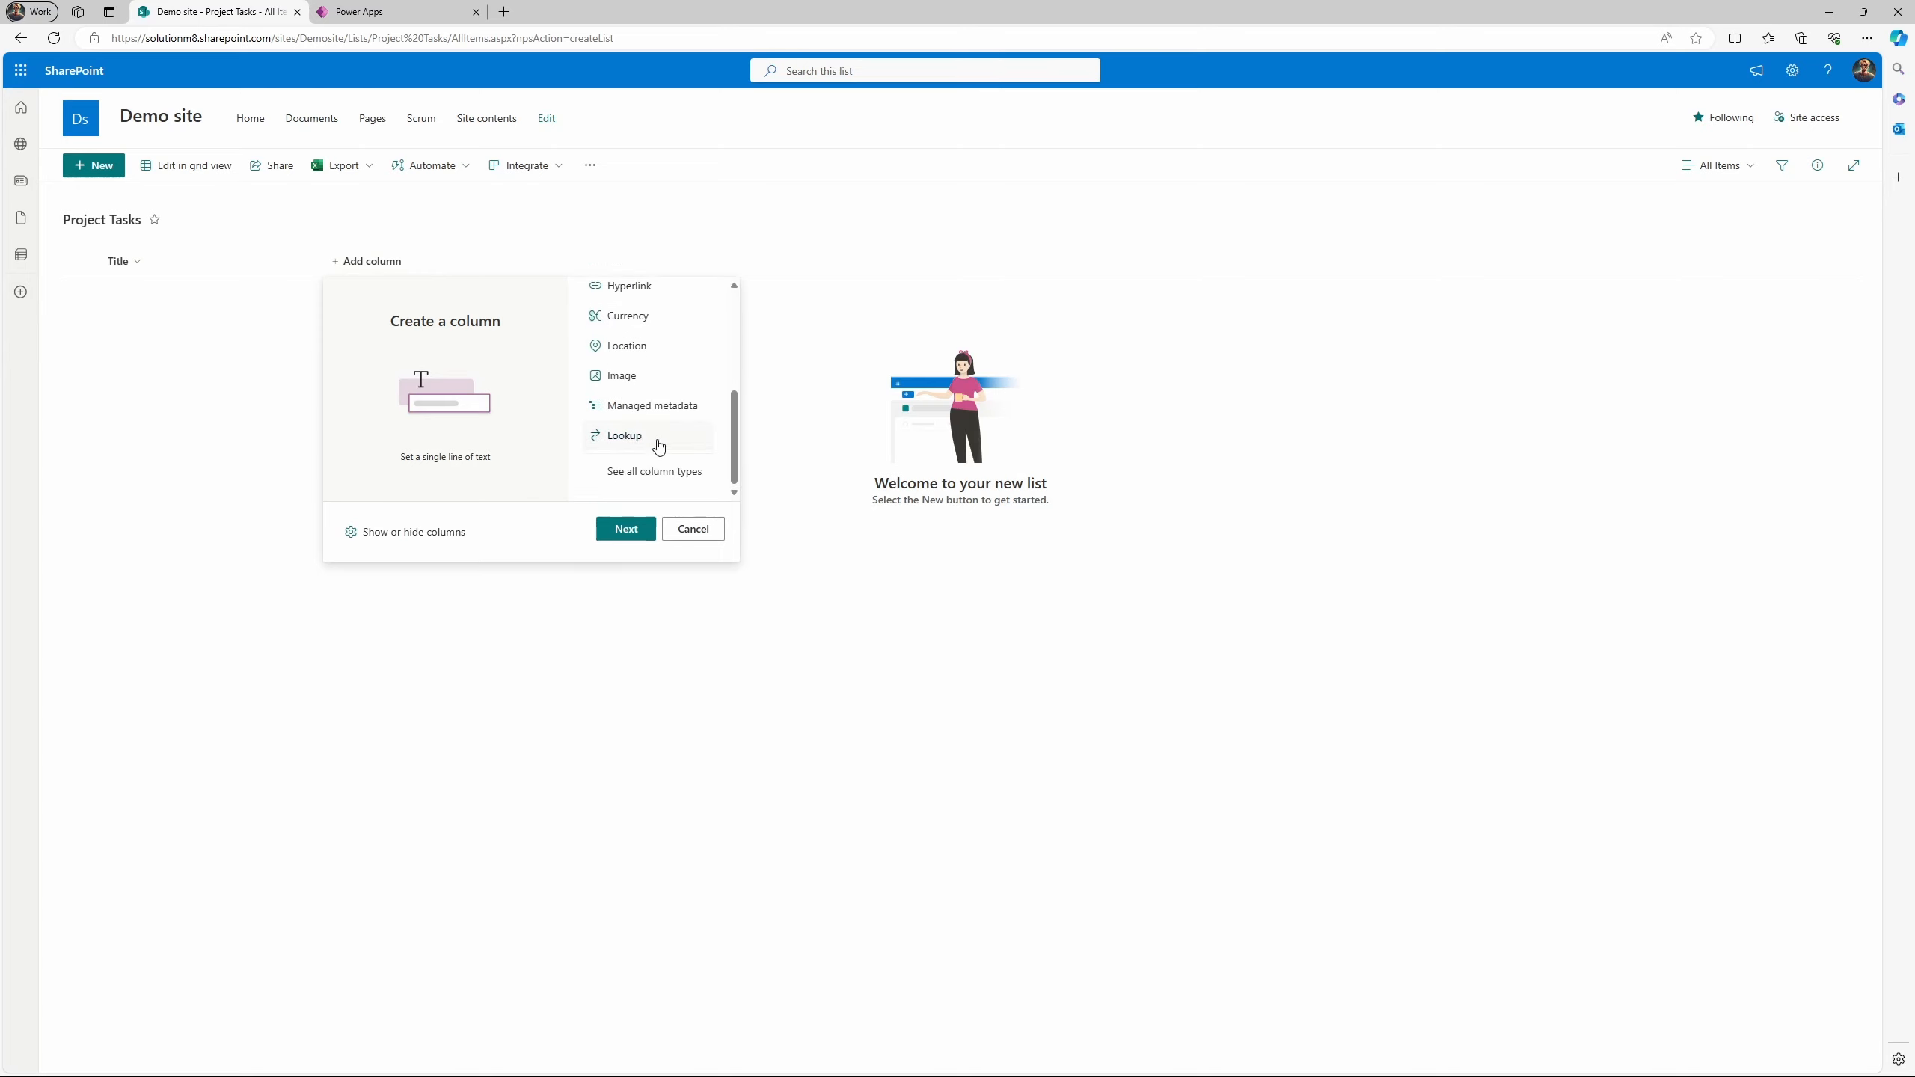
pyautogui.click(659, 445)
pyautogui.click(626, 529)
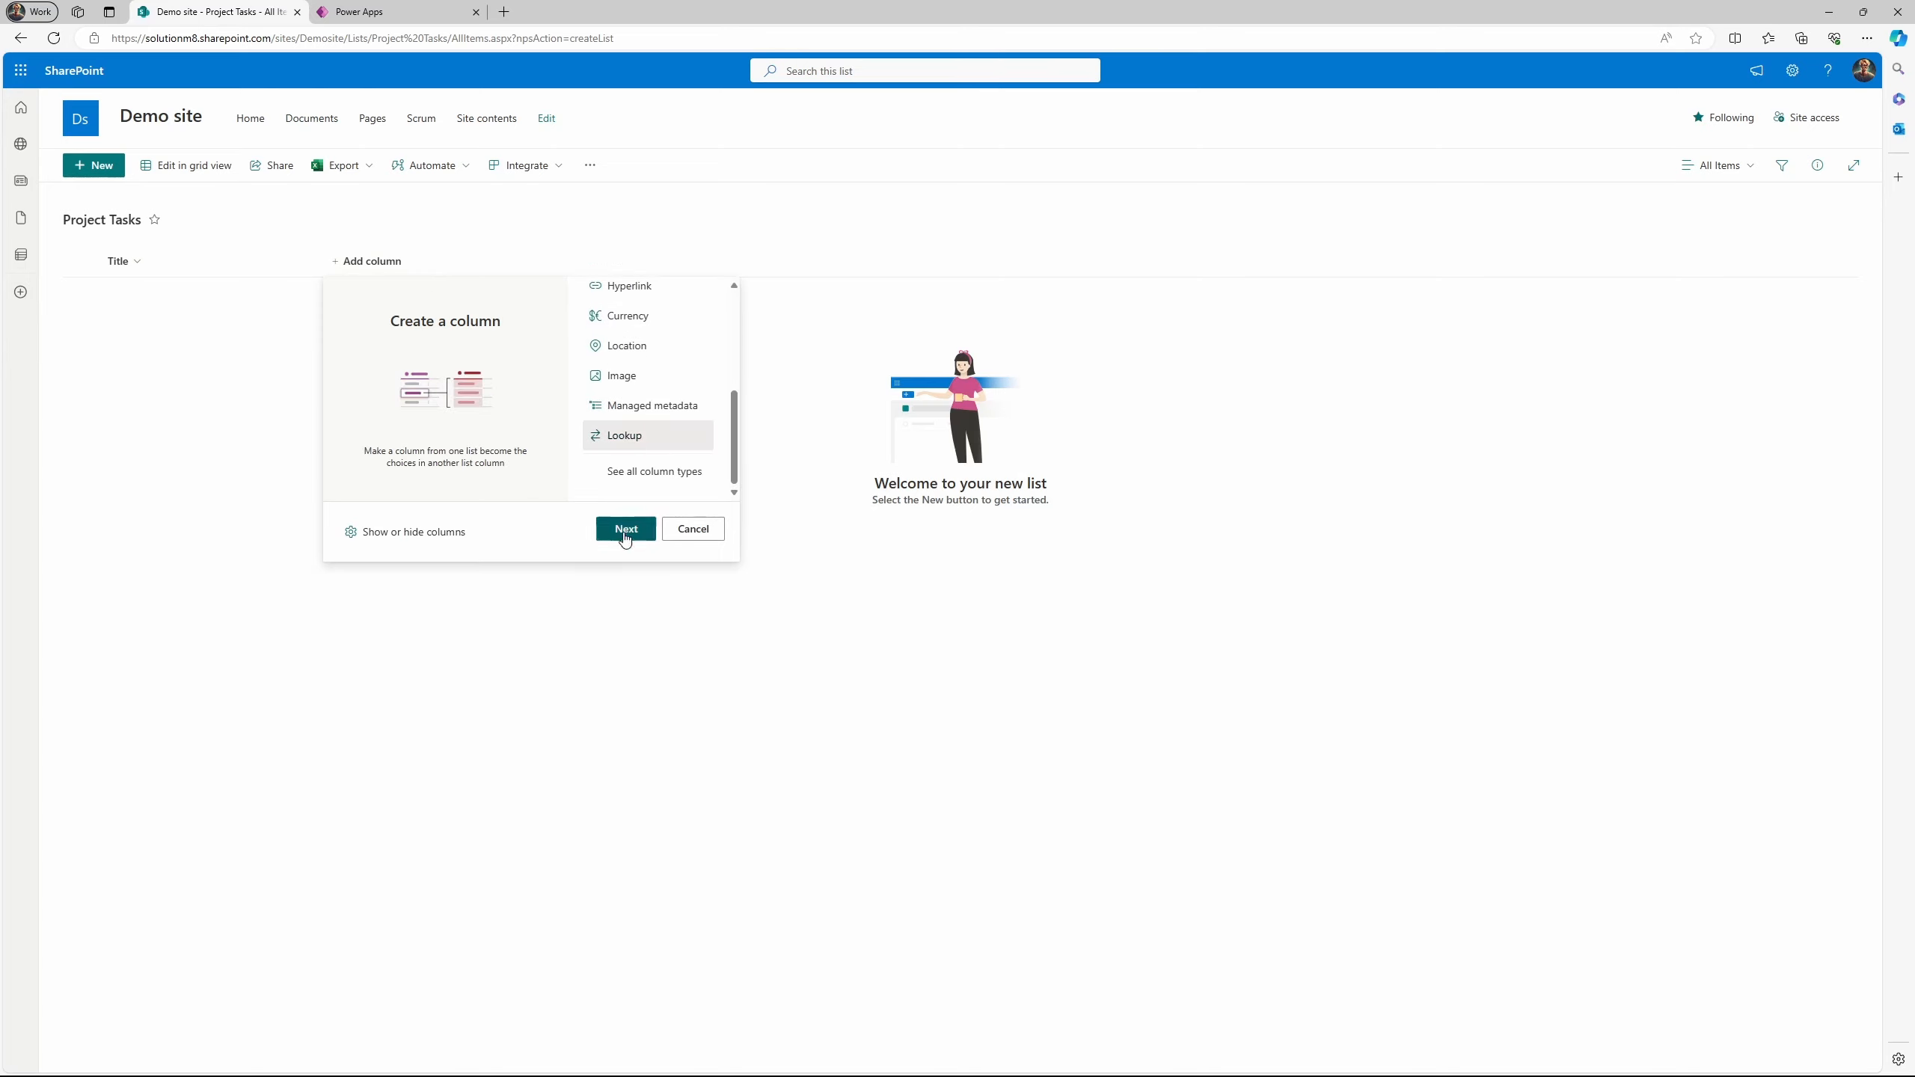
pyautogui.click(1726, 140)
pyautogui.write('Pro')
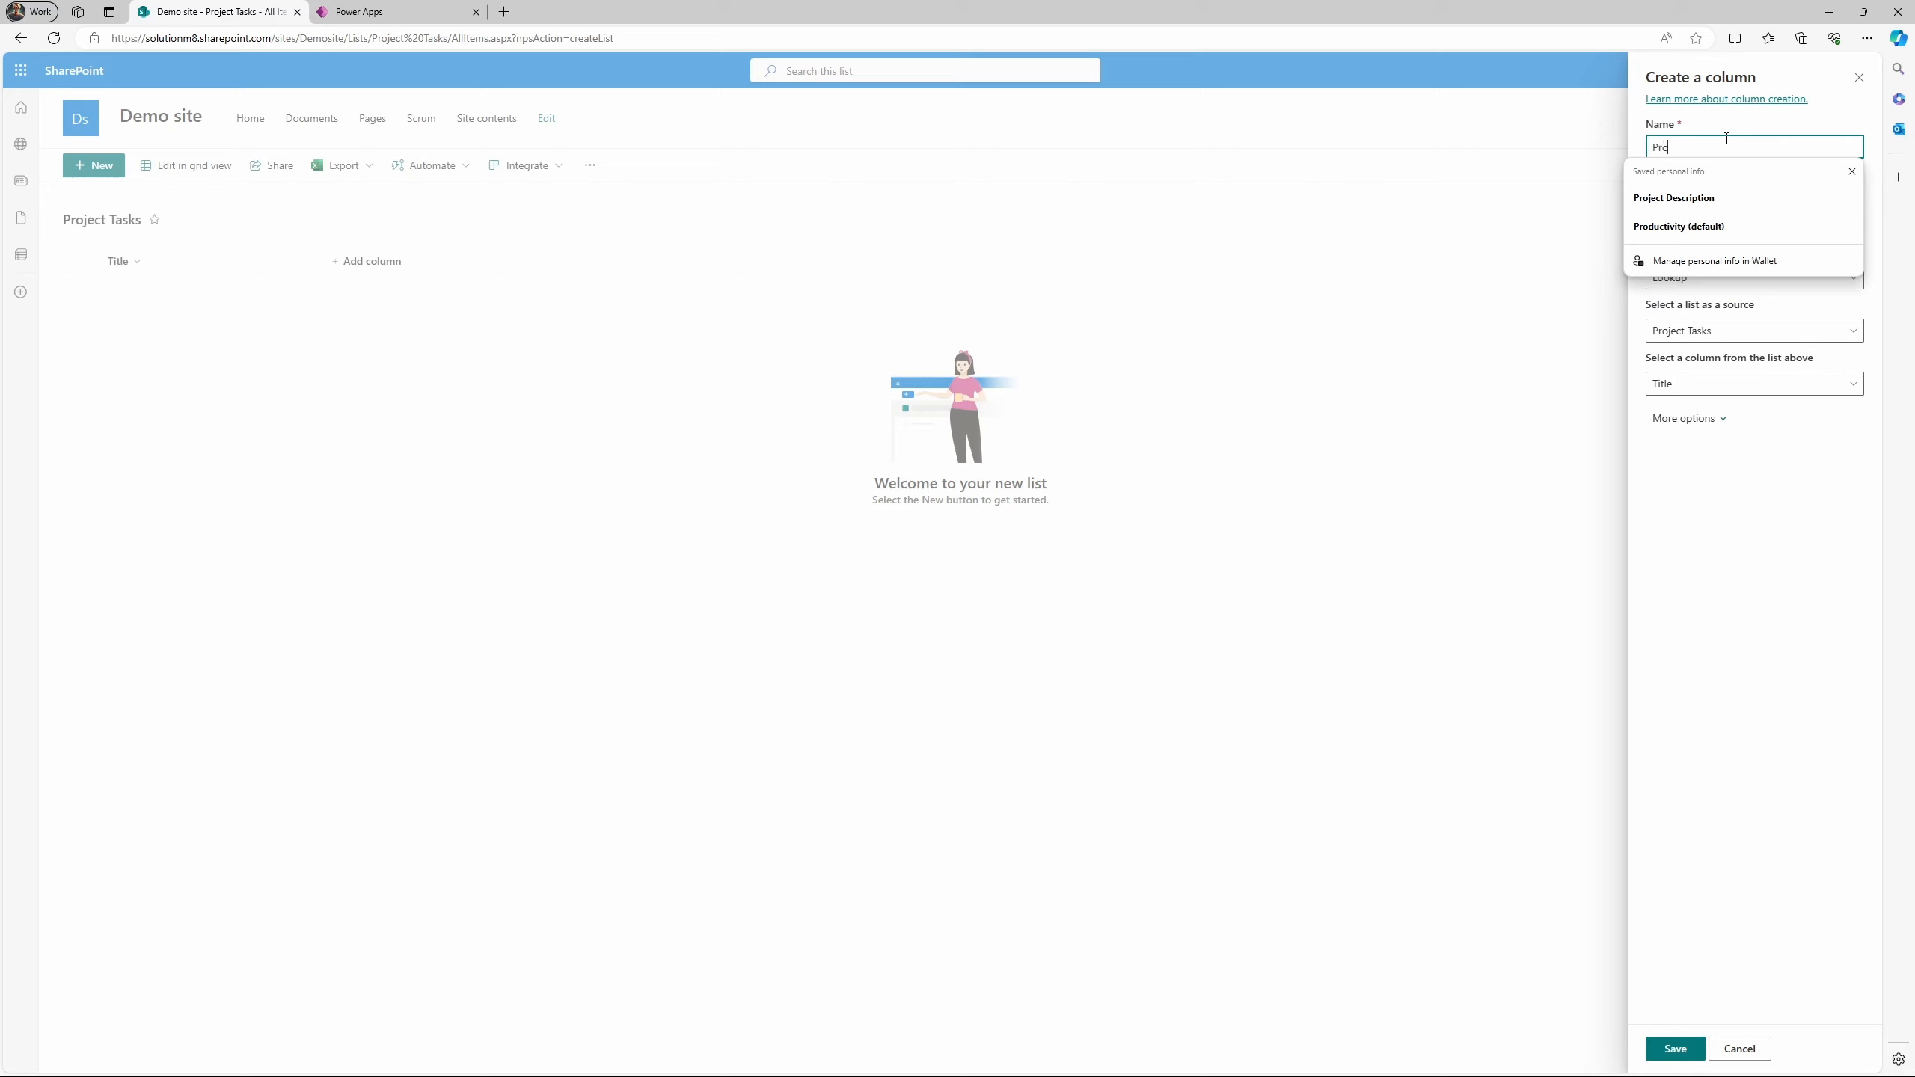
pyautogui.write('ject')
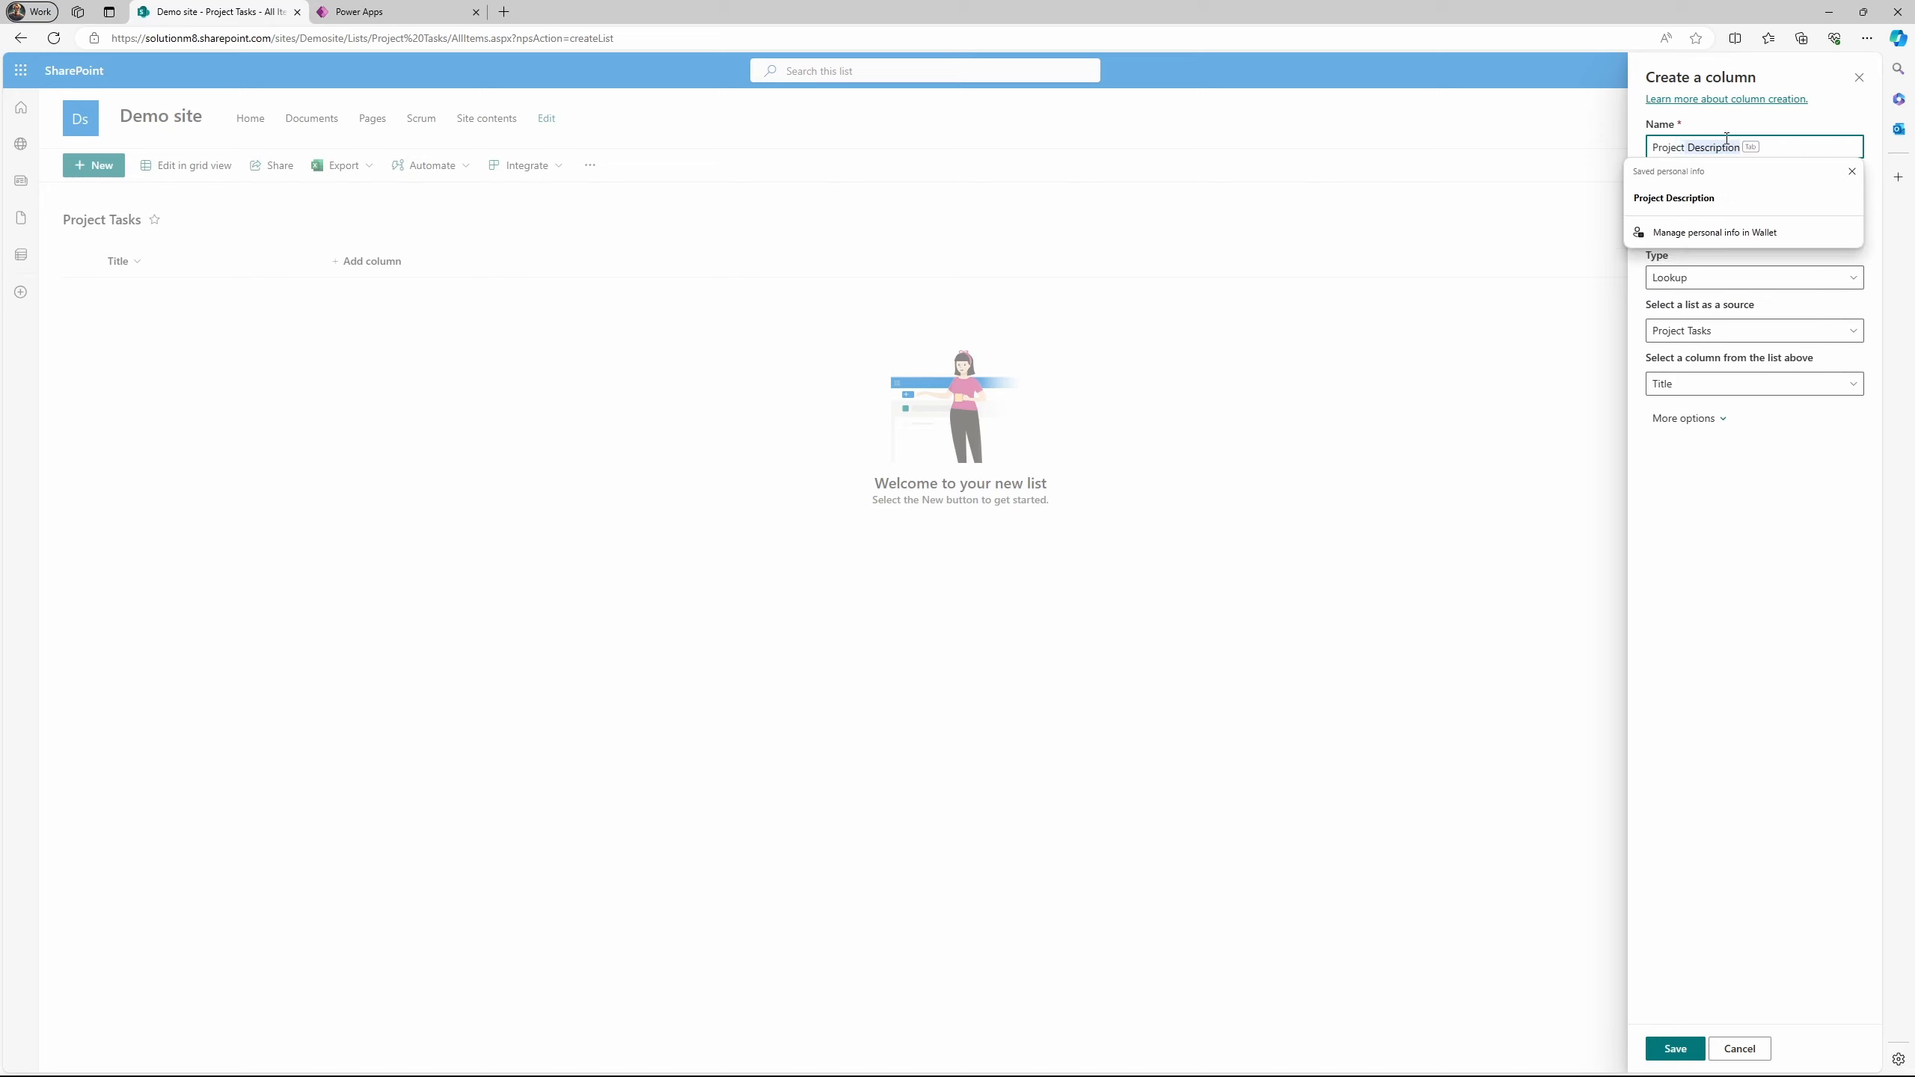
pyautogui.press('BackSpace')
pyautogui.write('name')
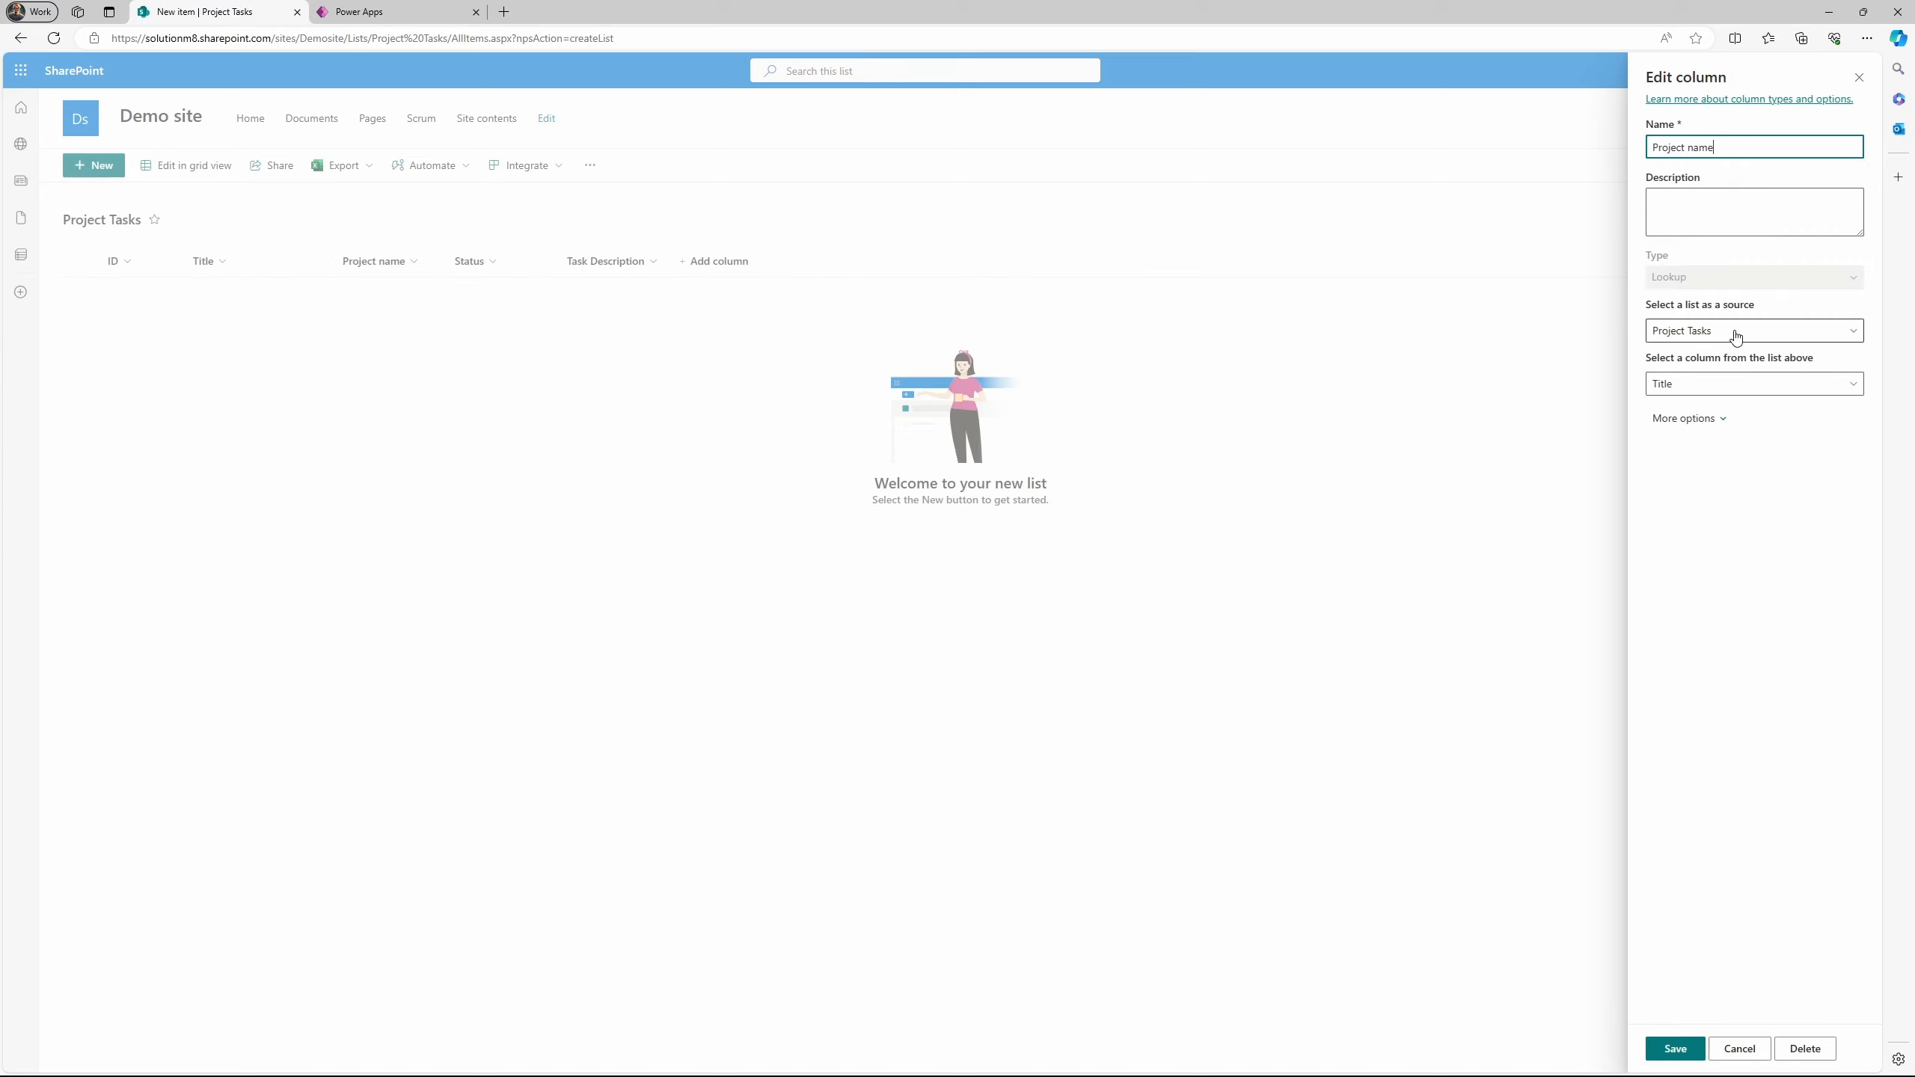
# Set Projects as the source list of the Project name lookup, keep Title as its source column, and save the column.
pyautogui.click(1751, 332)
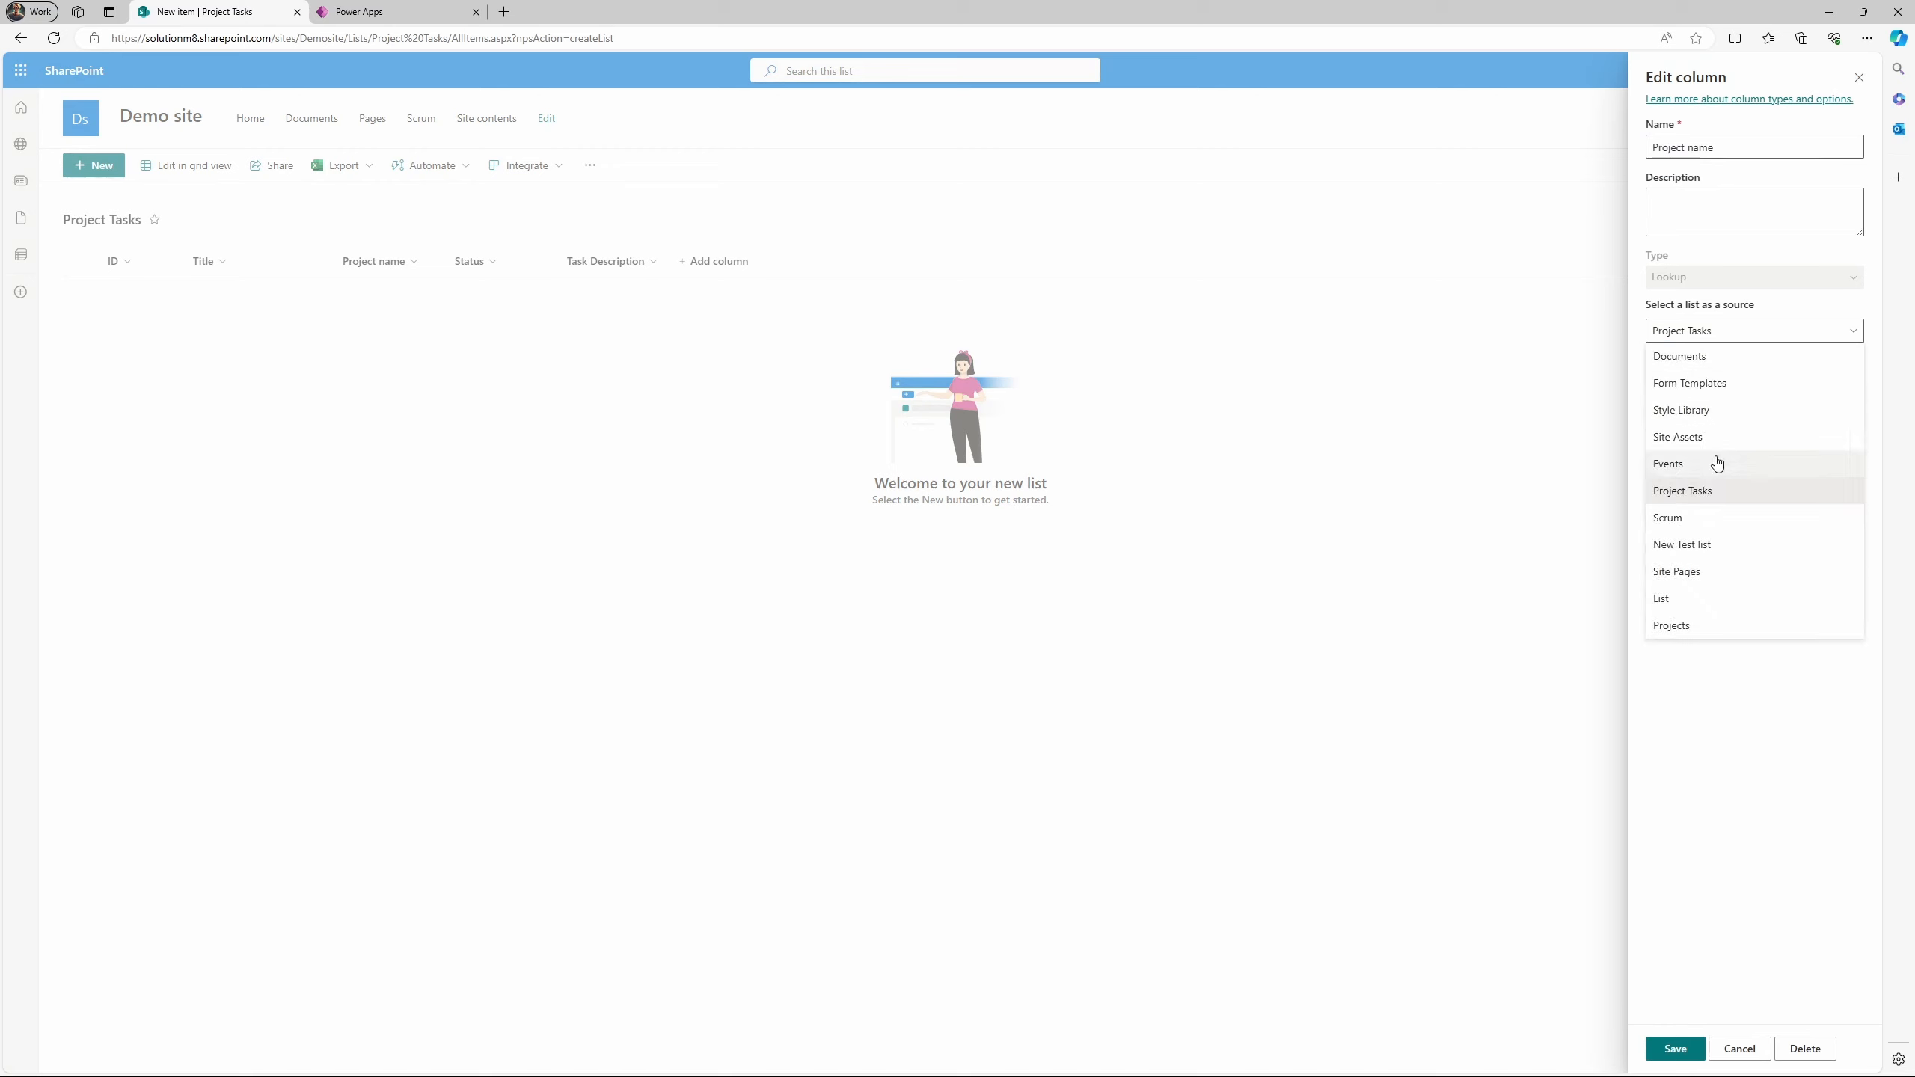
pyautogui.click(1700, 626)
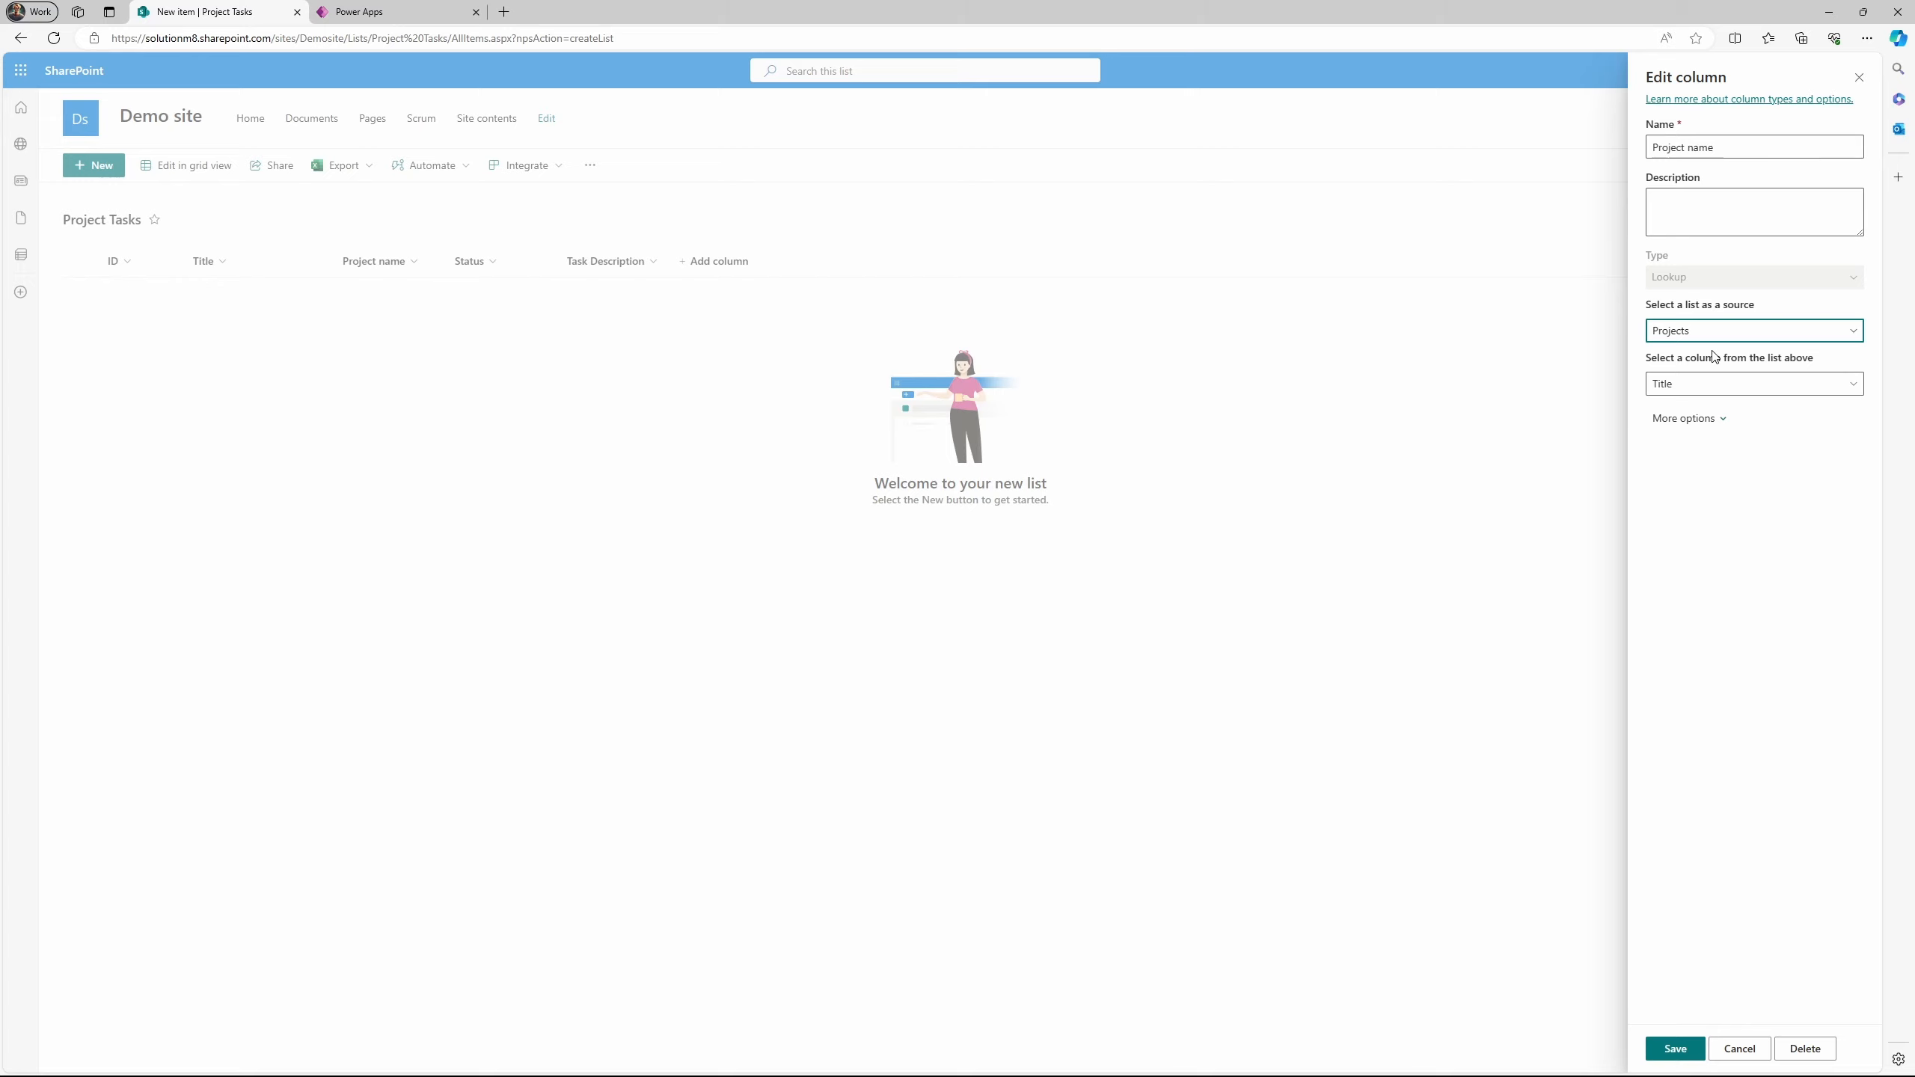
pyautogui.click(1675, 1050)
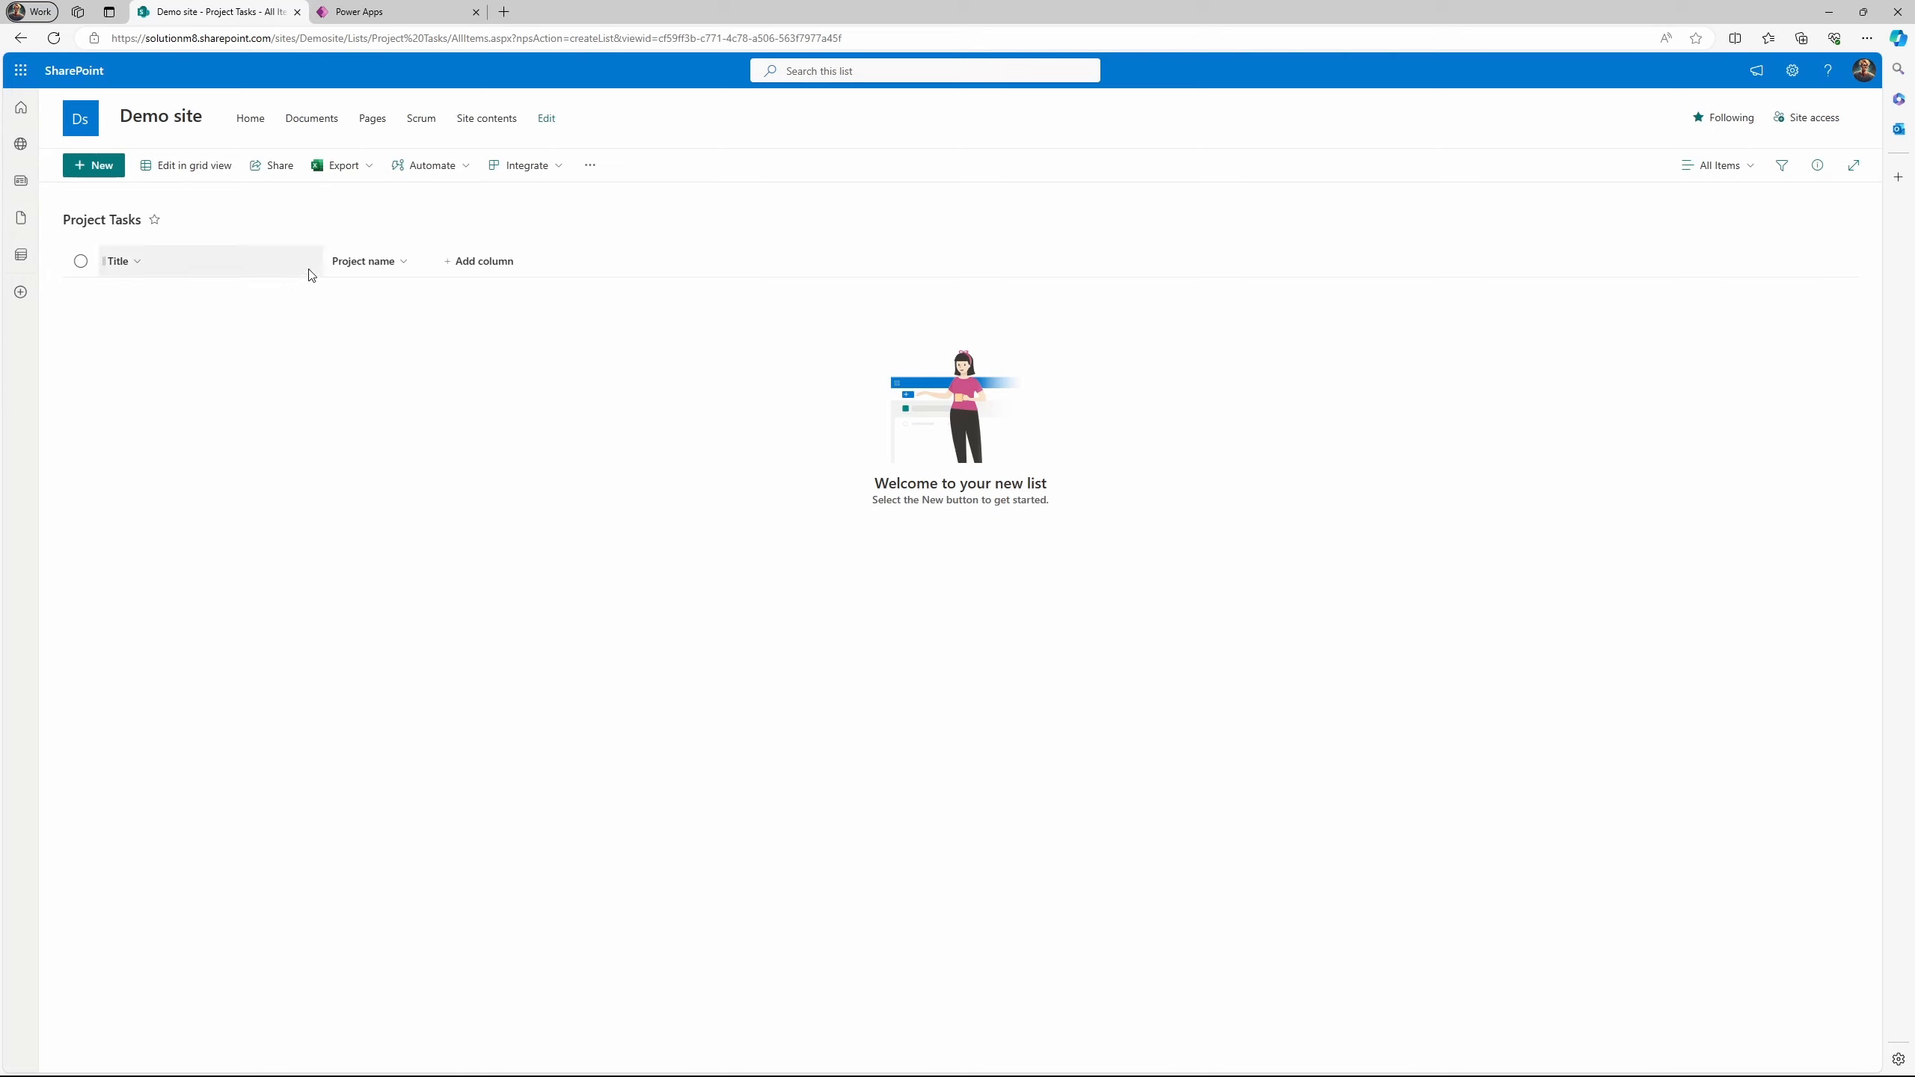
# Narrow the Title column slightly and start a new Choice column named Status in the Project Tasks list.
pyautogui.moveTo(320, 248); pyautogui.dragTo(304, 247)
pyautogui.click(467, 269)
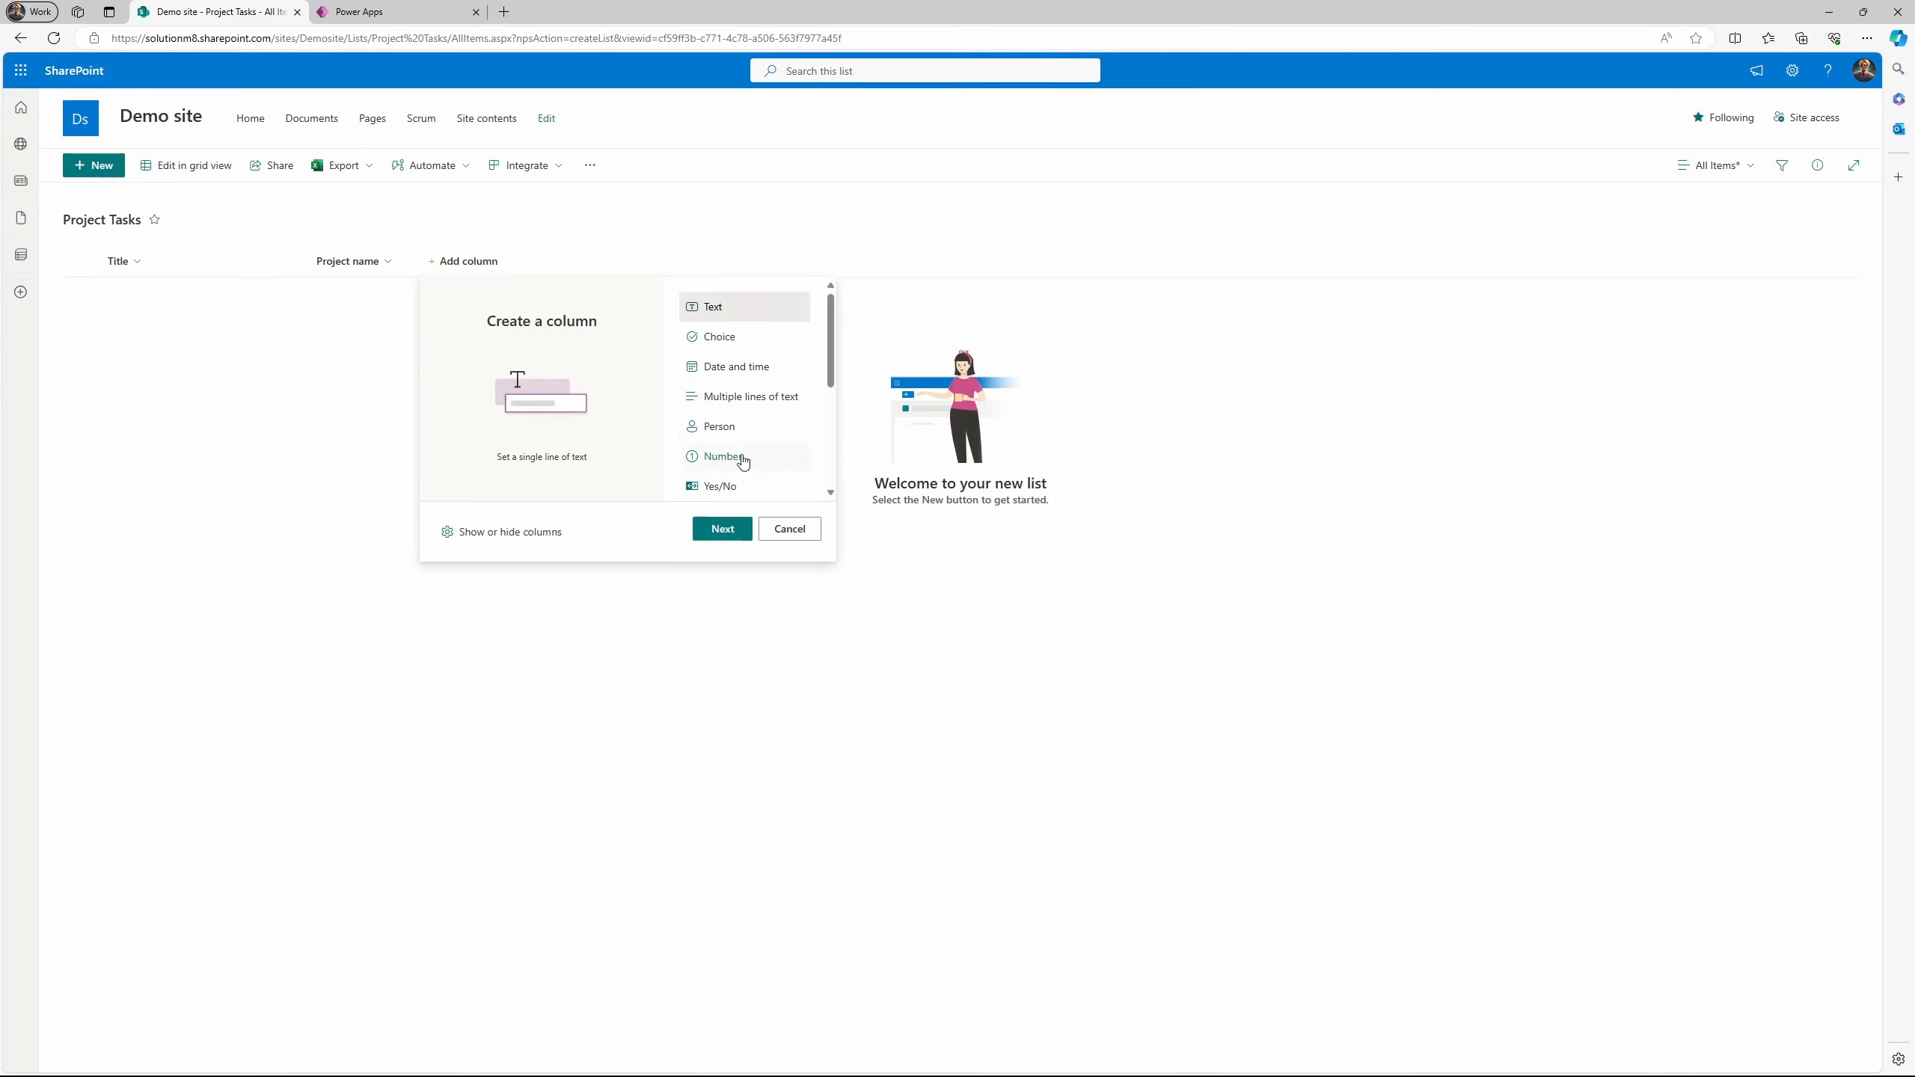
pyautogui.click(747, 336)
pyautogui.click(724, 527)
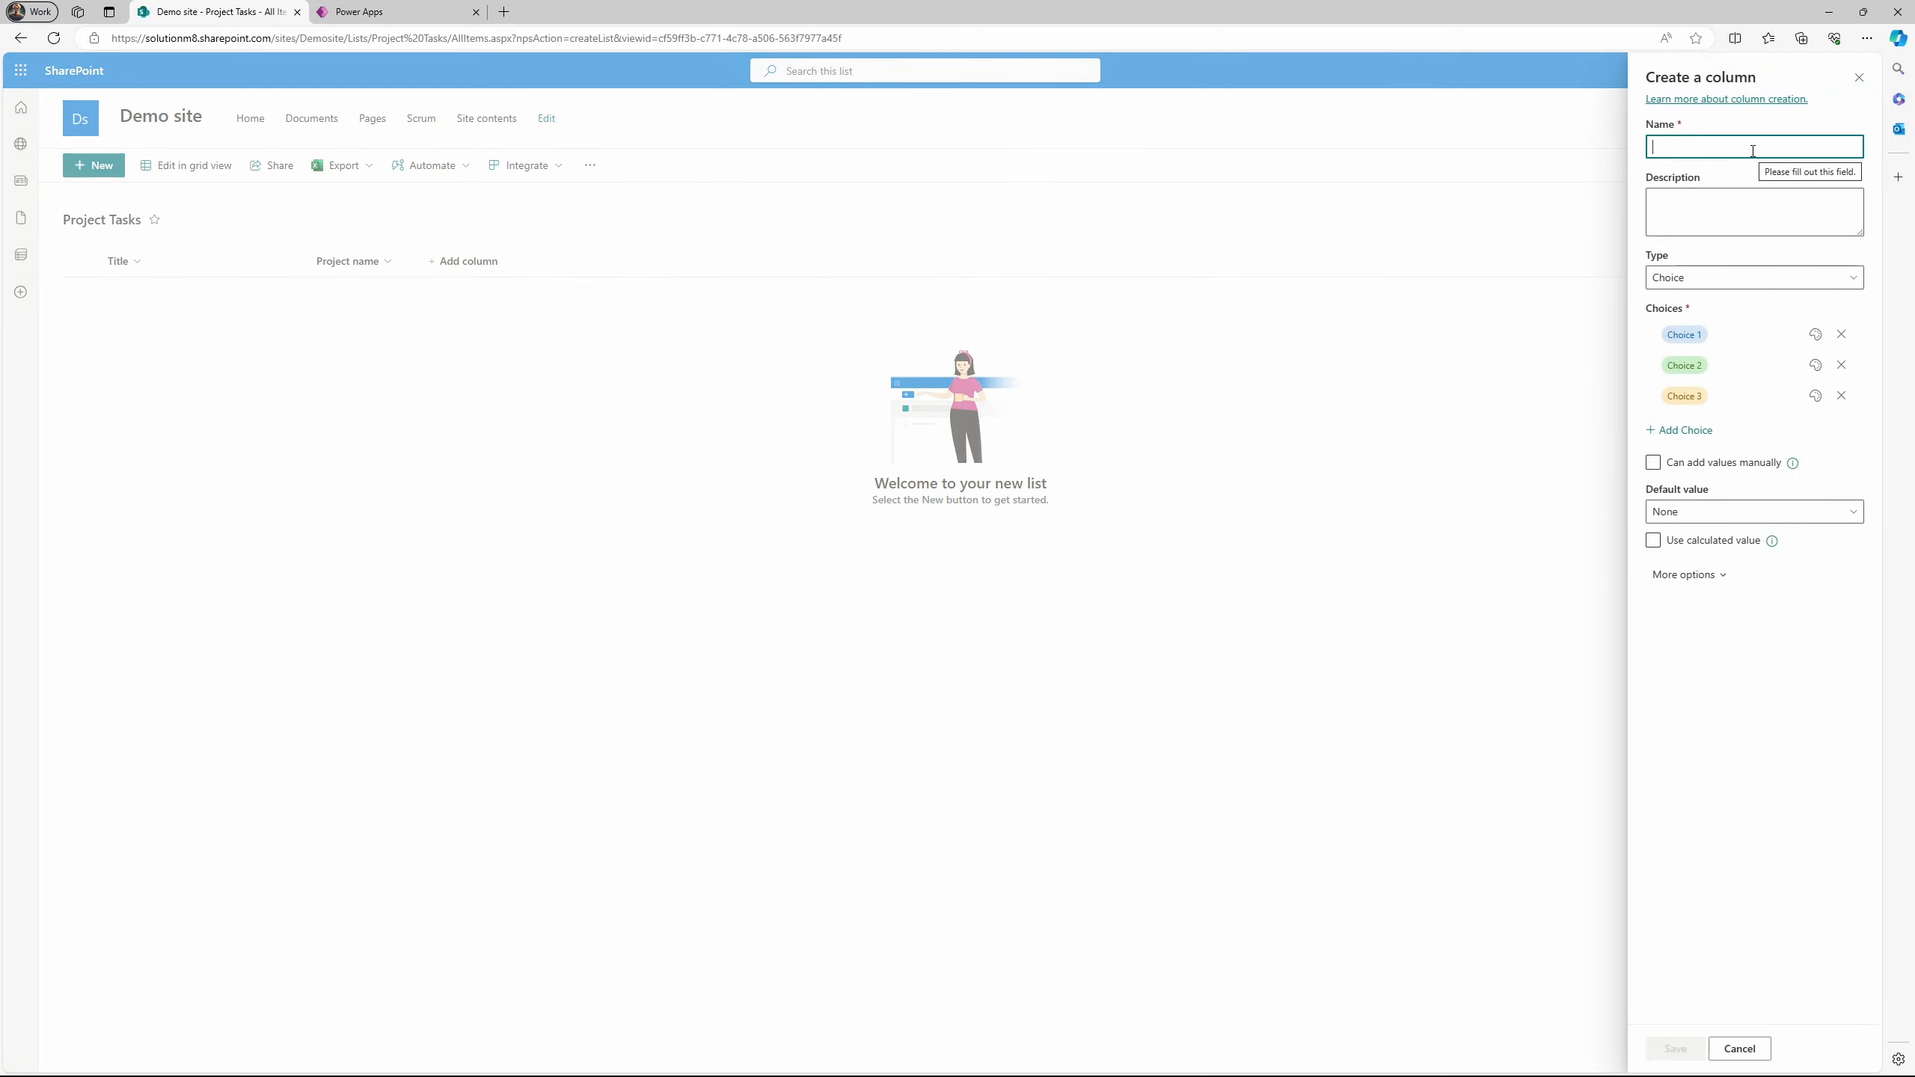
pyautogui.write('Status')
# Define the choices To Do, In progress and Done for the task Status column, and save it.
pyautogui.click(1743, 334)
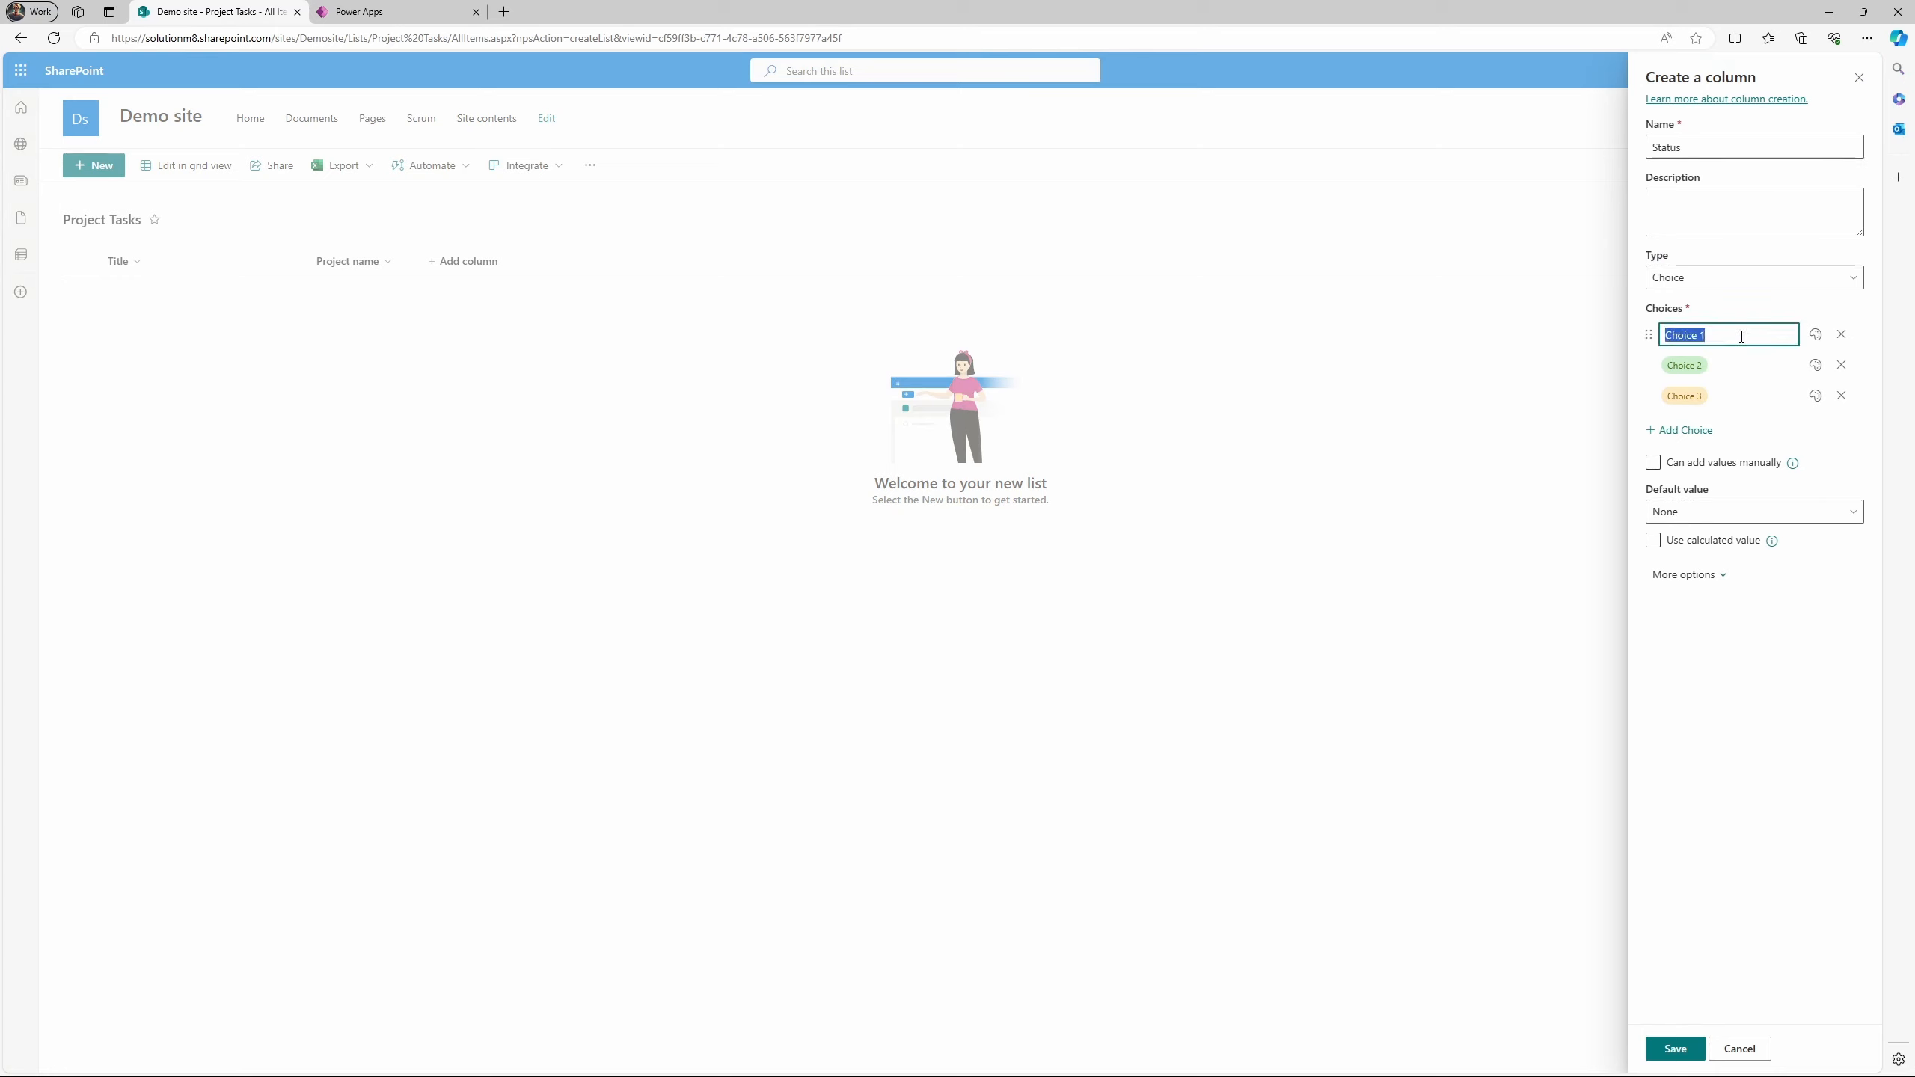
pyautogui.write('To DO')
pyautogui.press('BackSpace')
pyautogui.write('o')
pyautogui.click(1734, 365)
pyautogui.write('In pro')
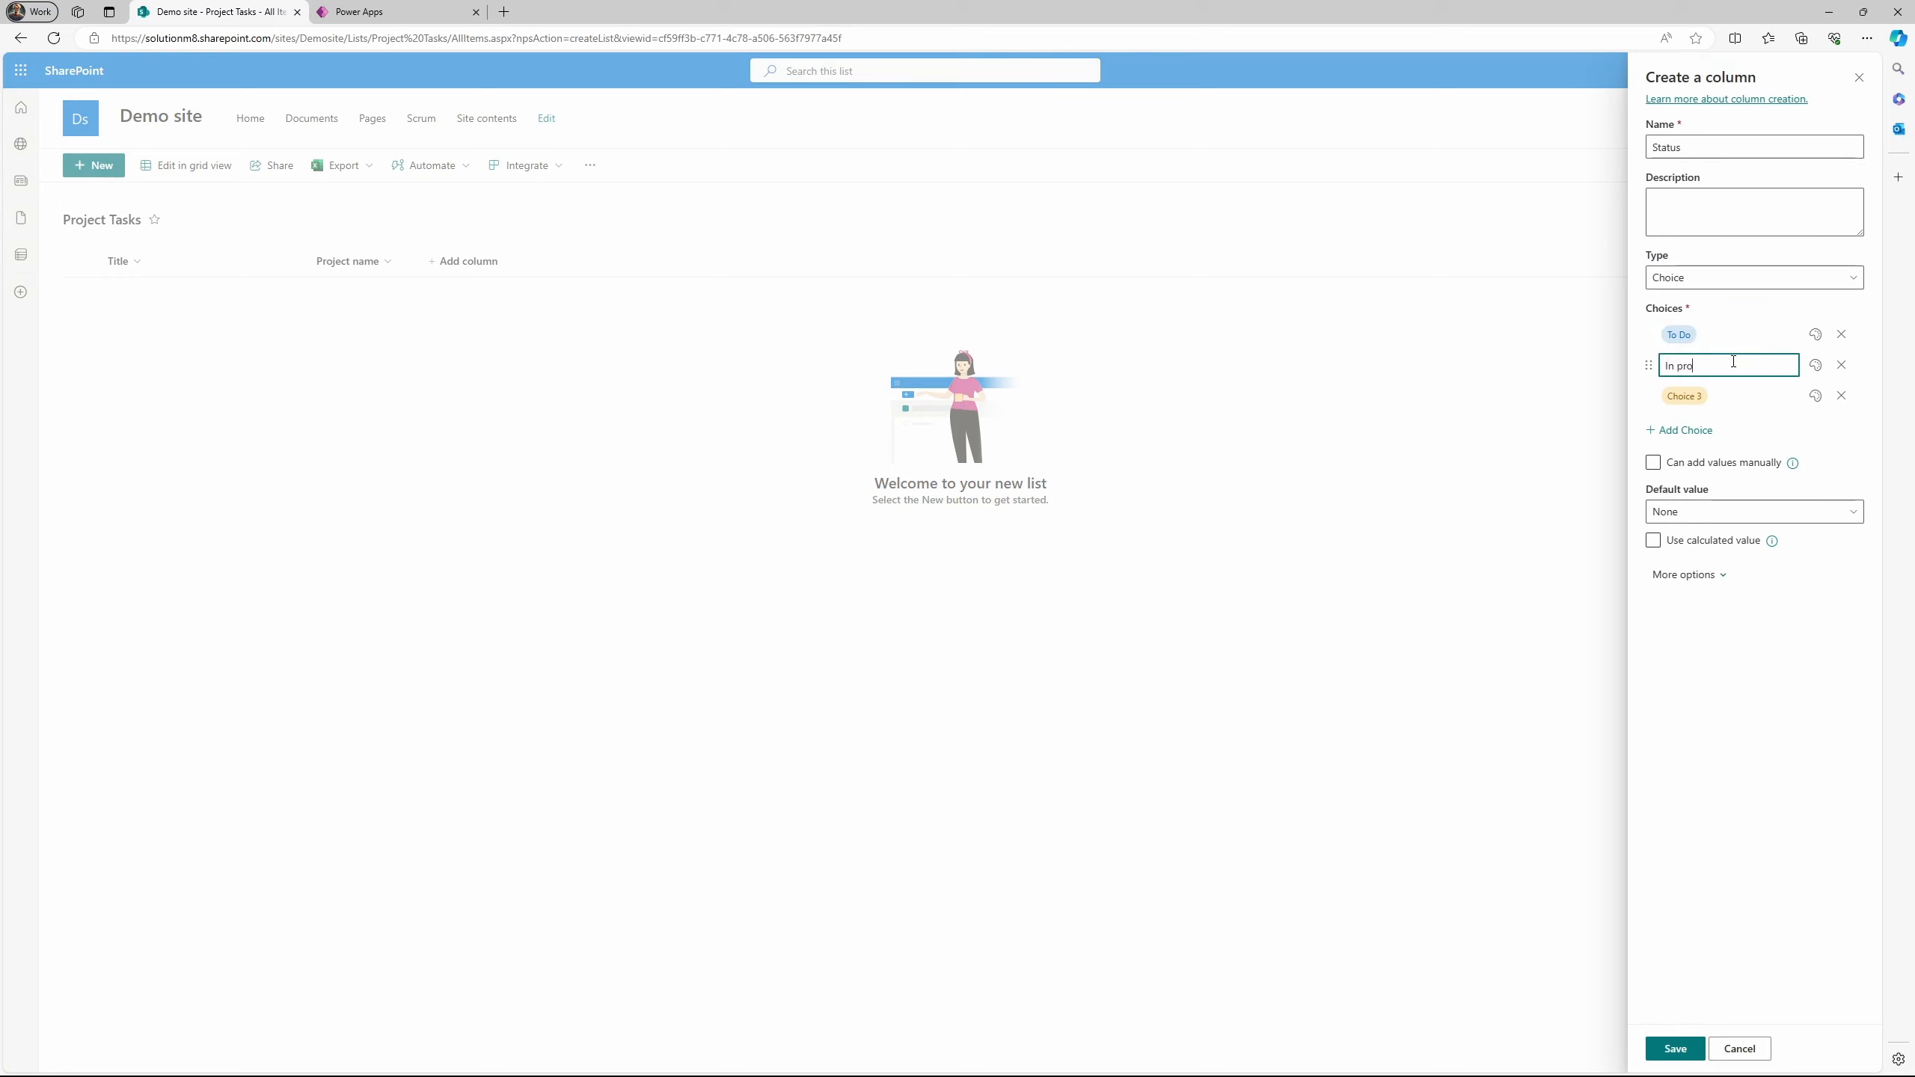
pyautogui.write('gress')
pyautogui.click(1716, 398)
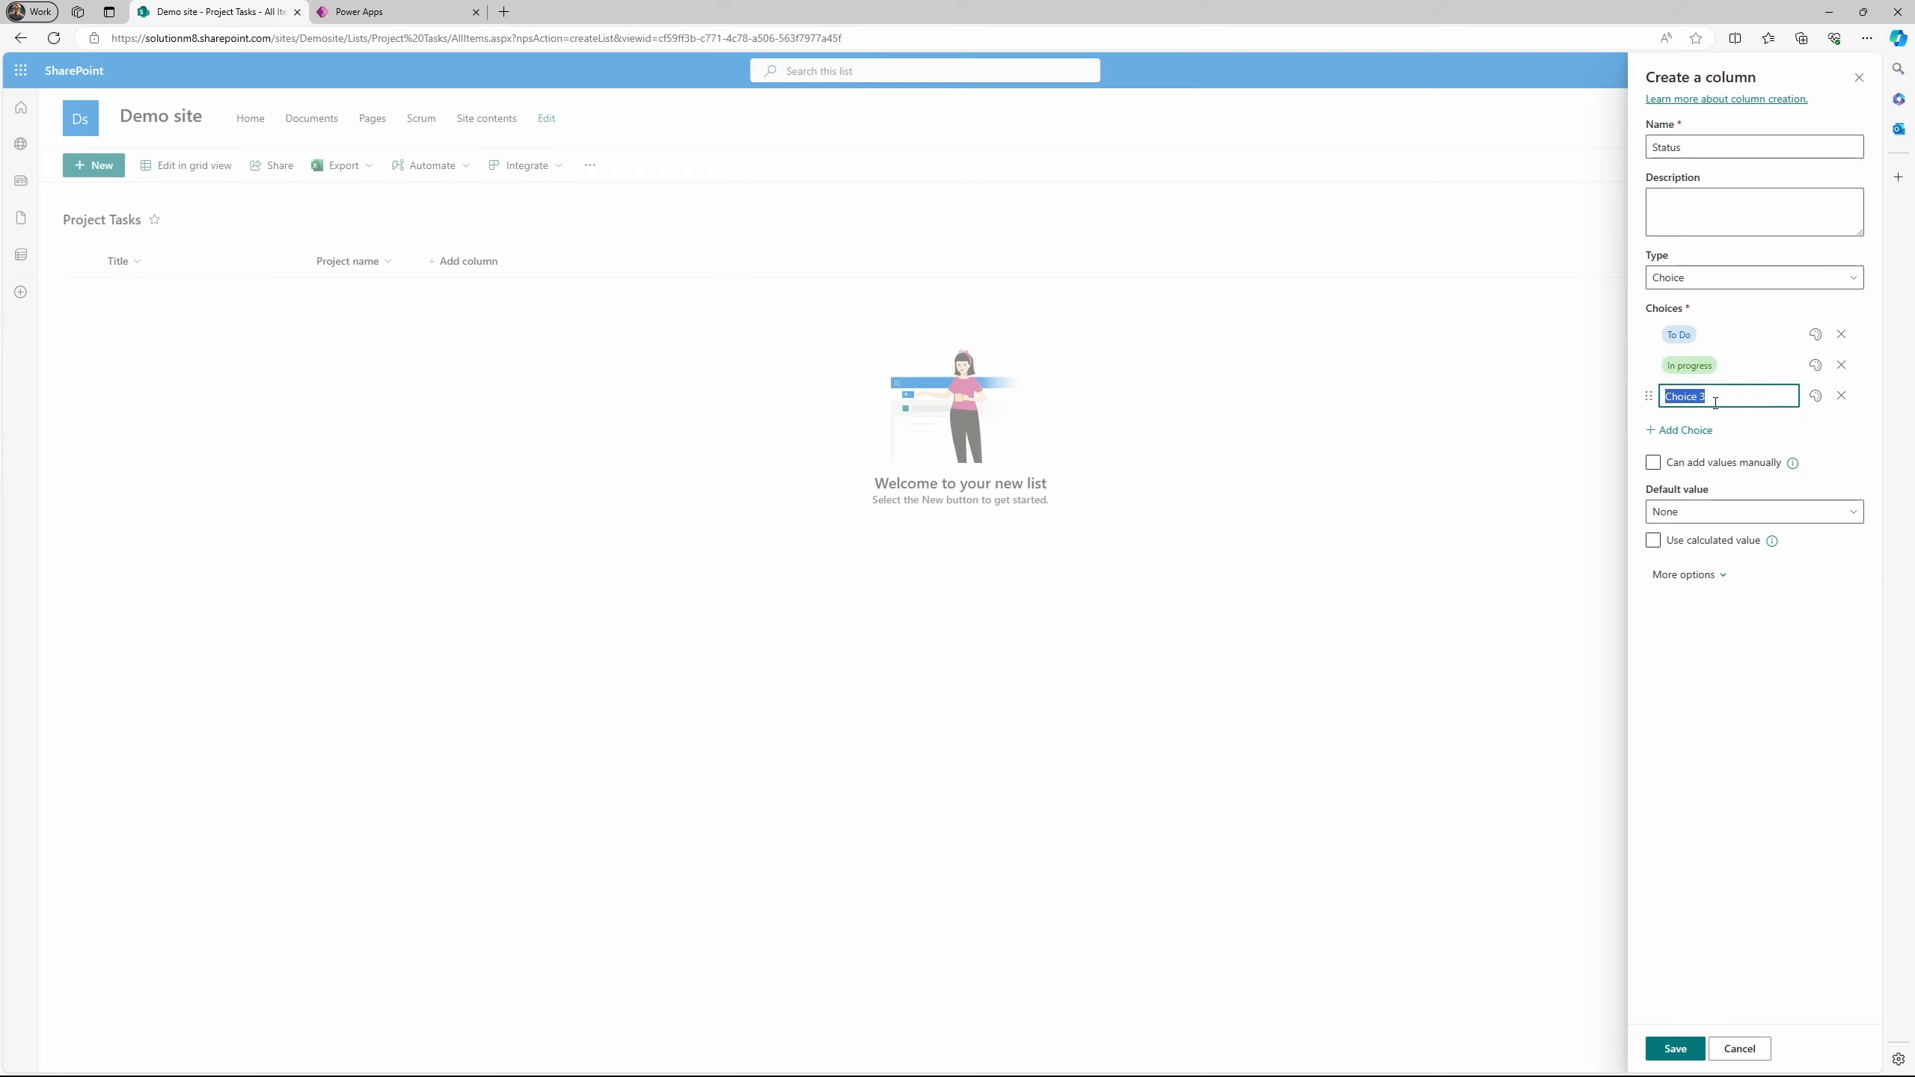
pyautogui.write('Done')
pyautogui.click(1674, 1050)
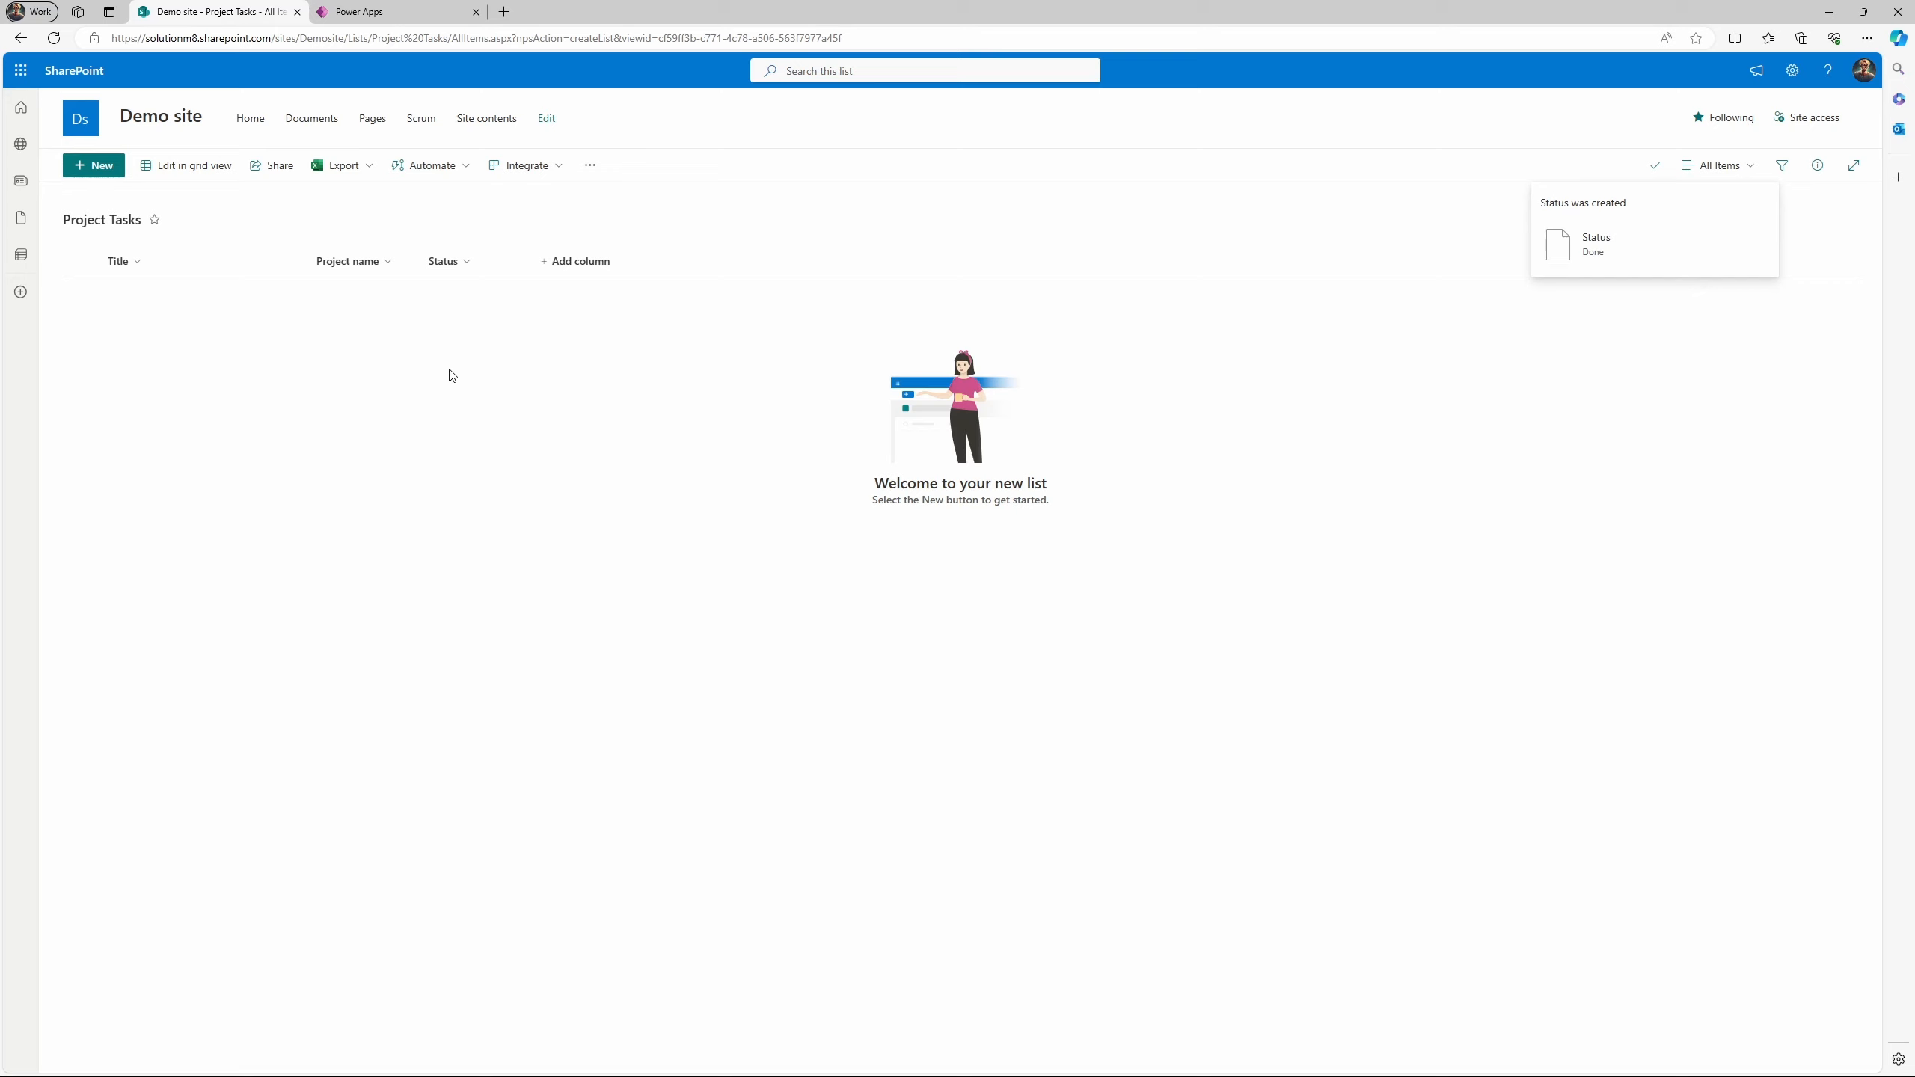
# Add a multiple lines of text column named Task Description to the Project Tasks list.
pyautogui.click(579, 264)
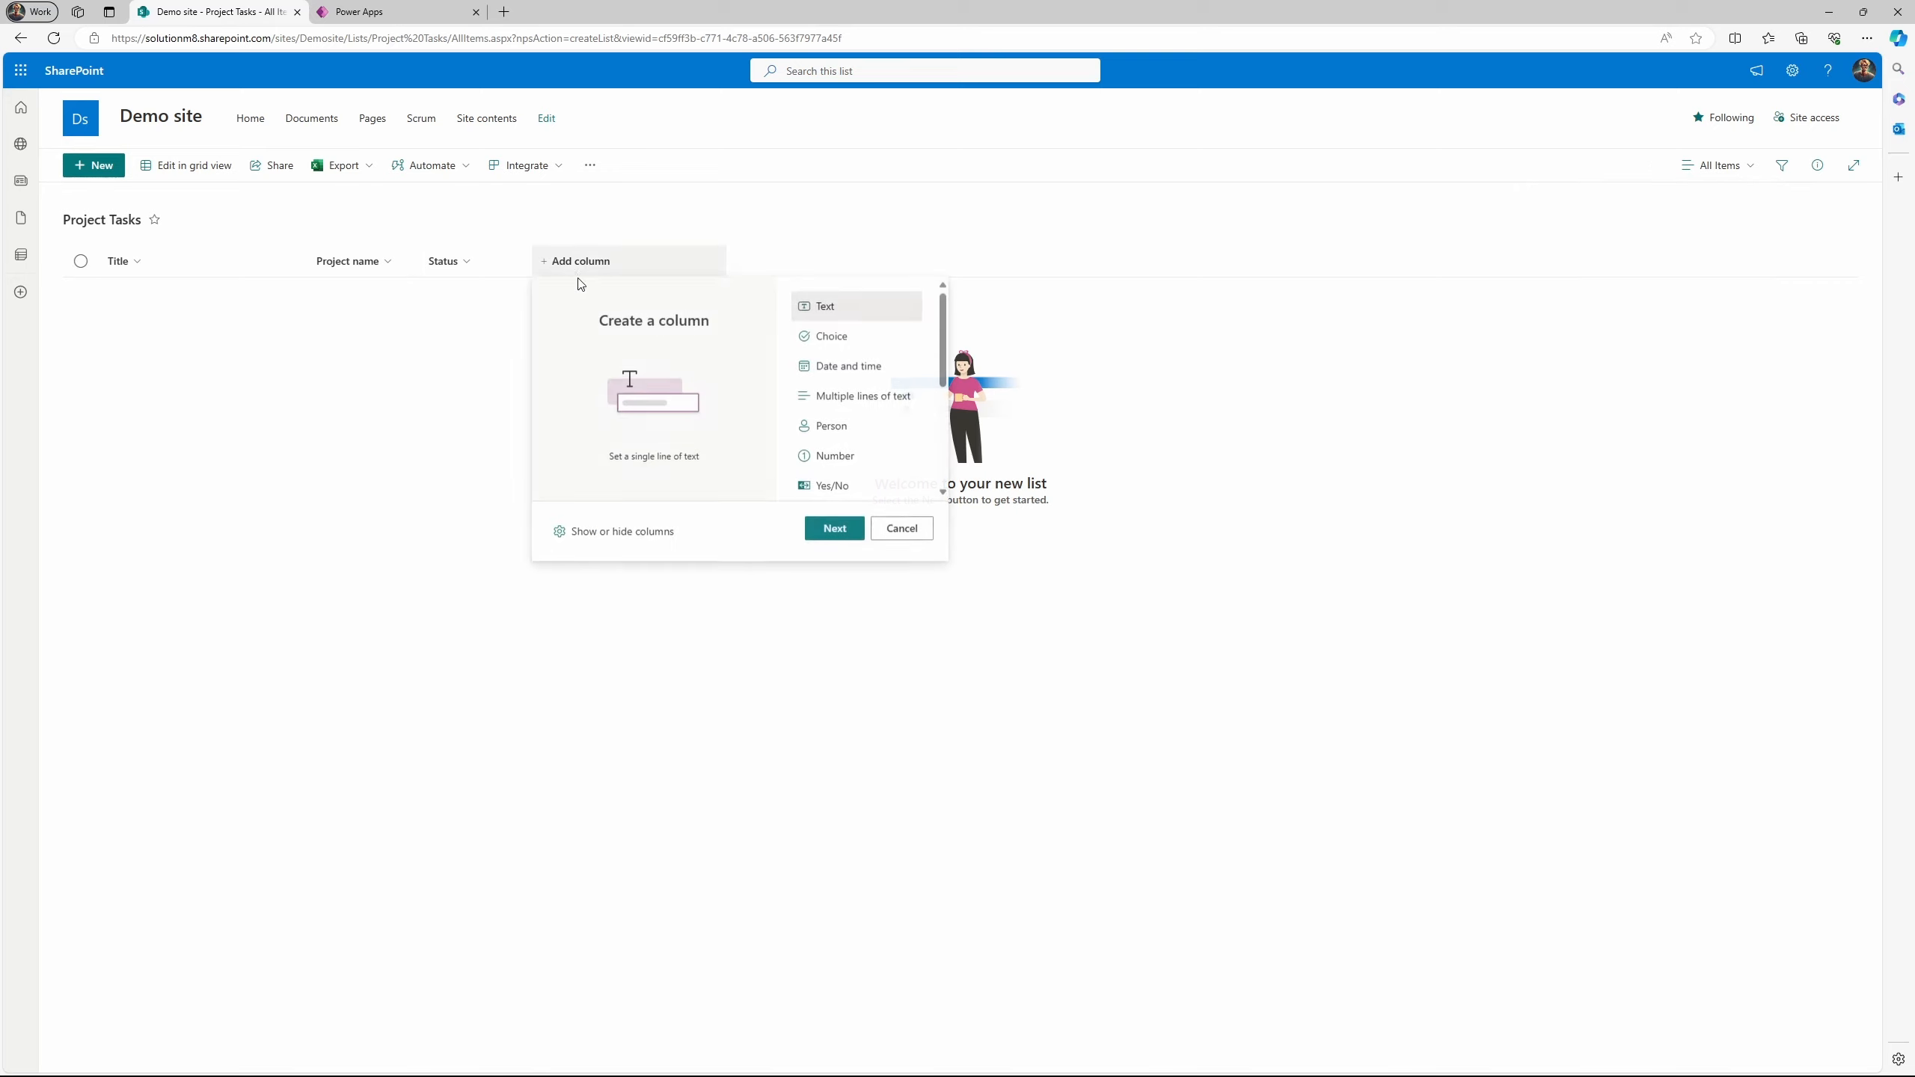
pyautogui.click(846, 396)
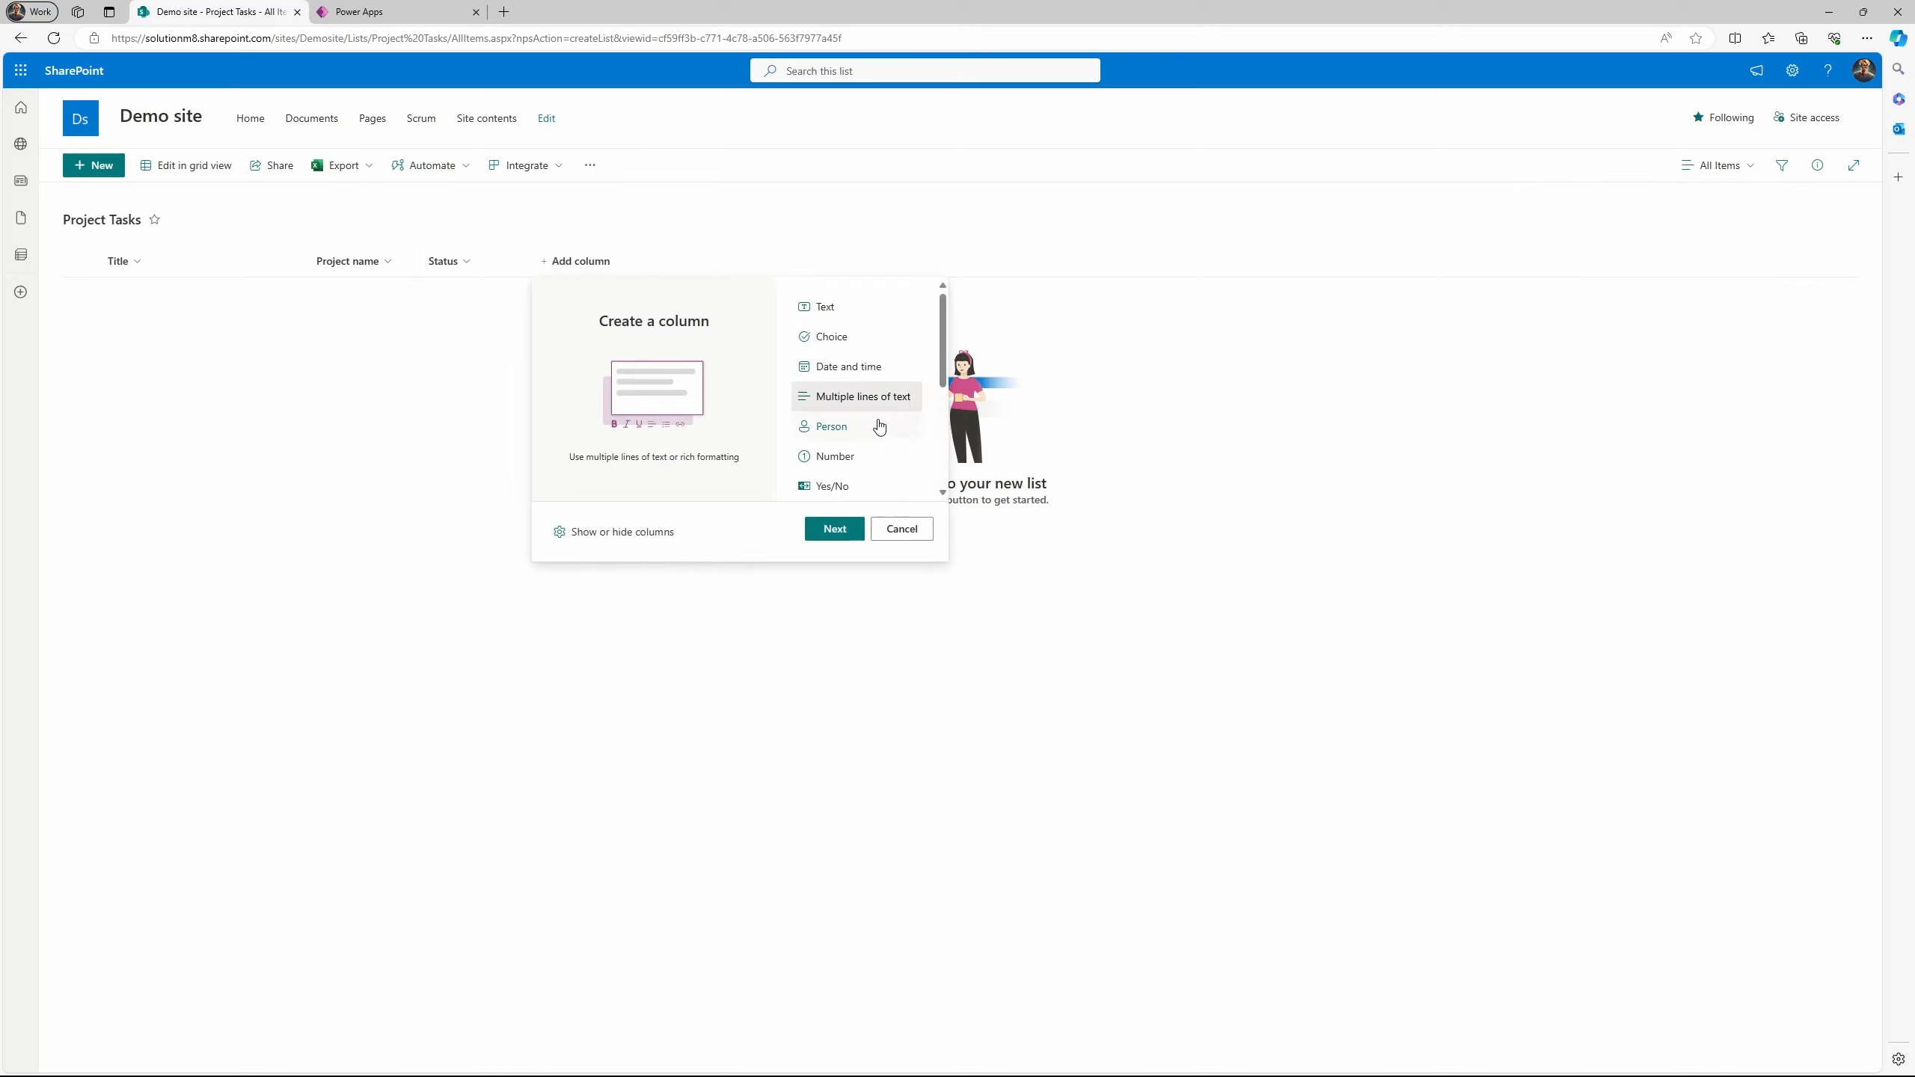
pyautogui.click(835, 537)
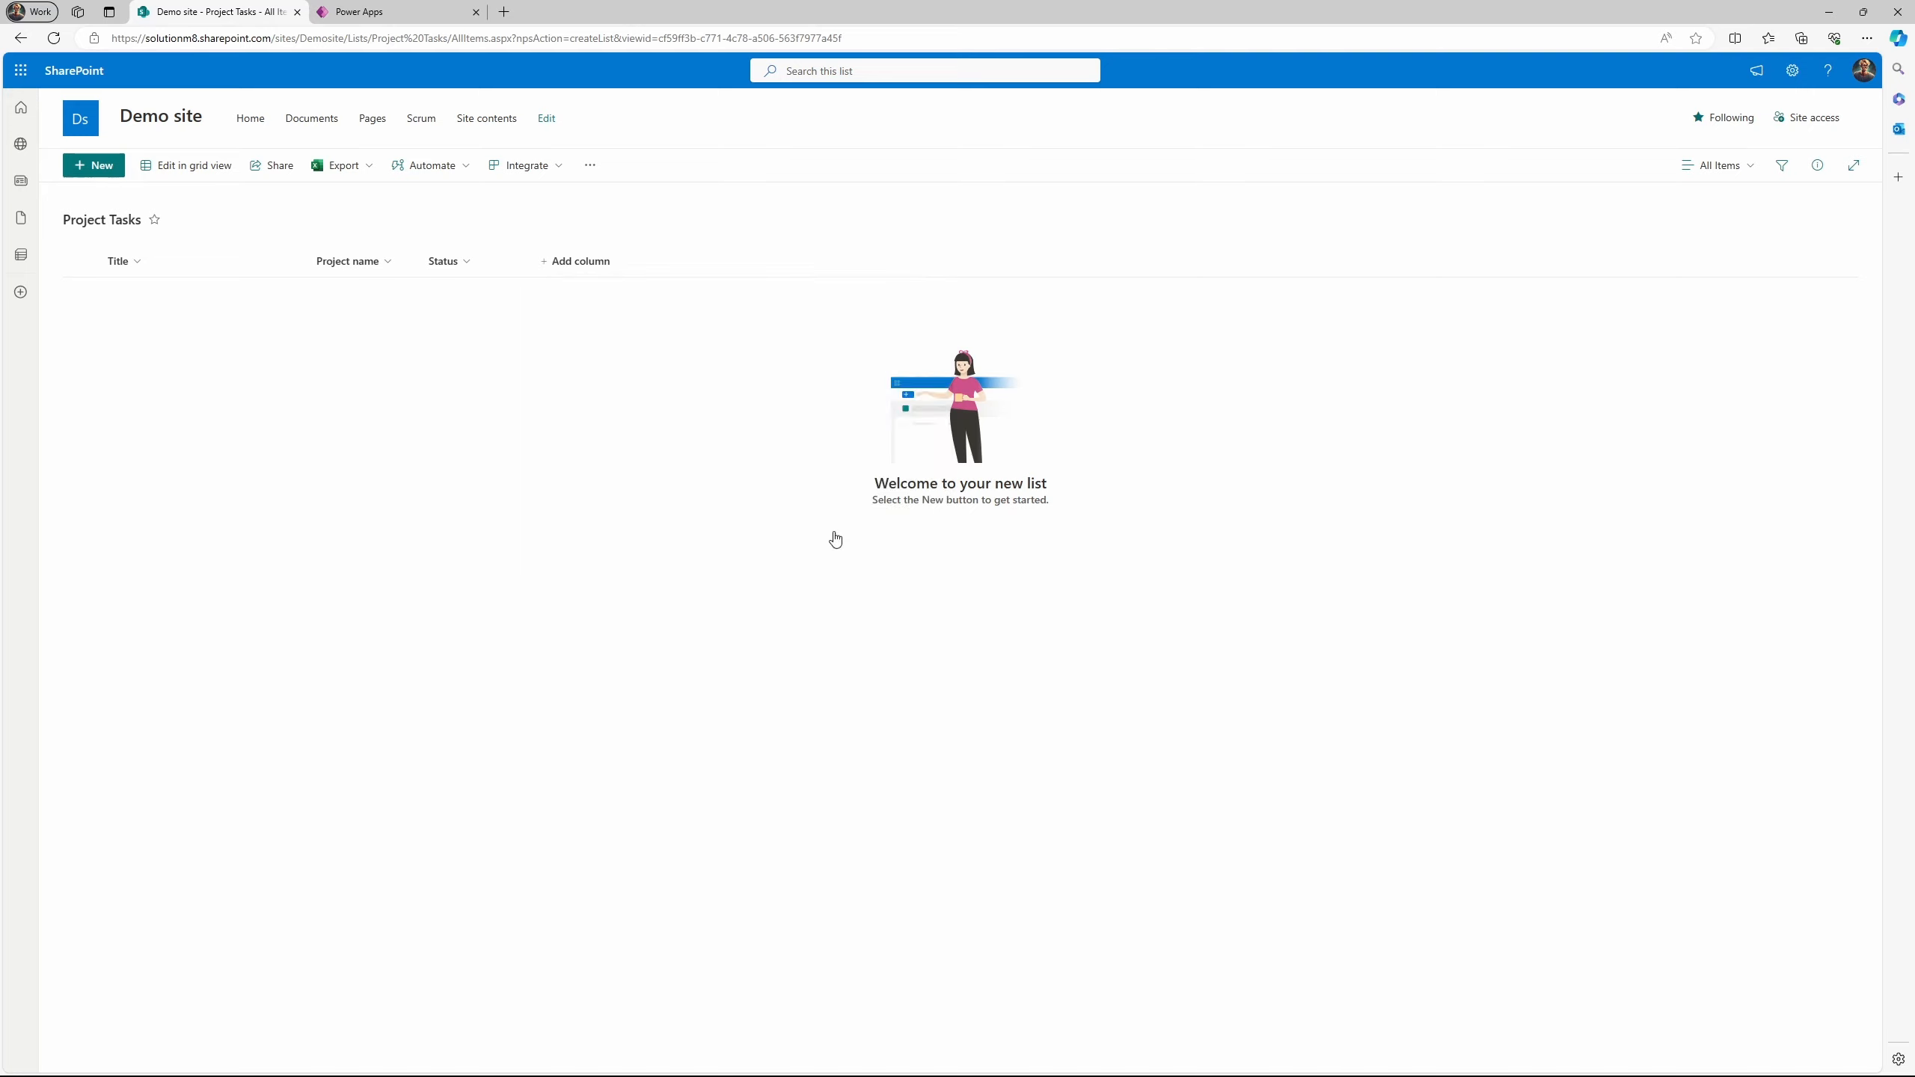
pyautogui.write('T')
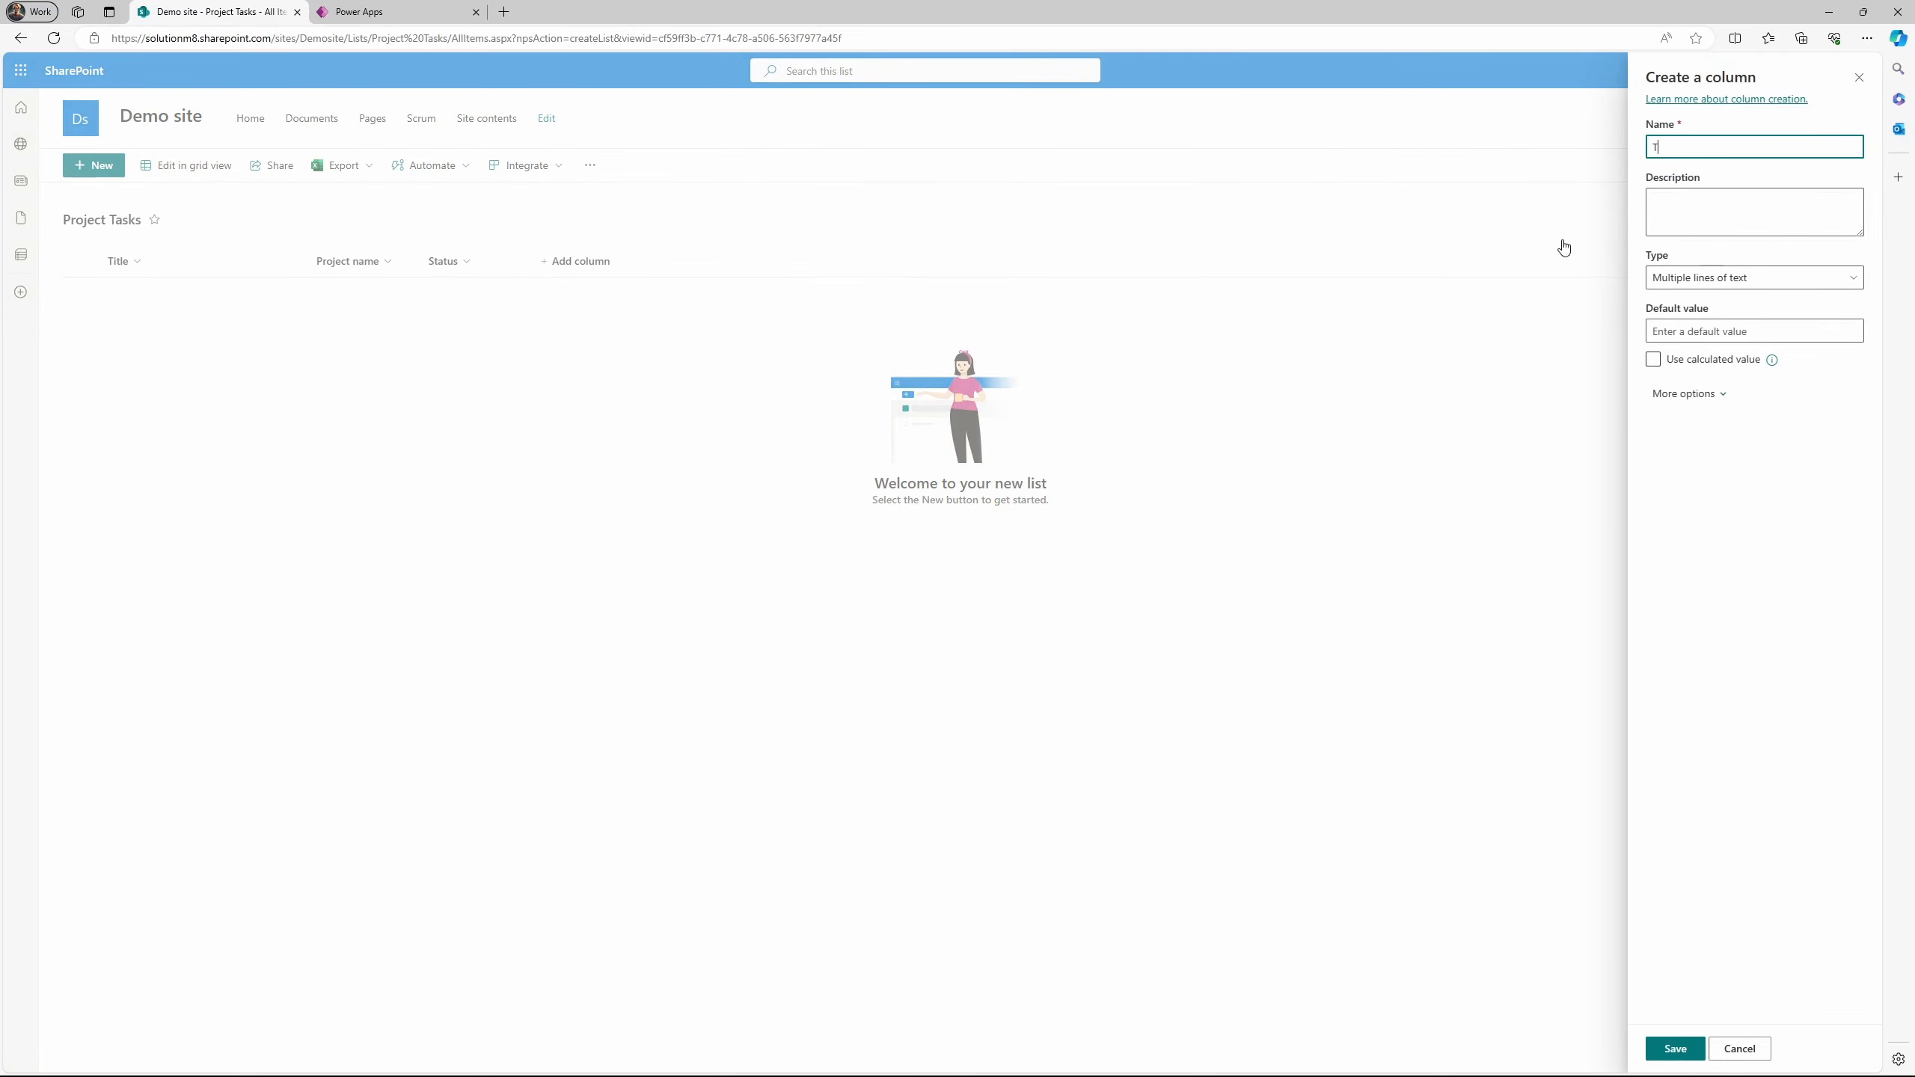
pyautogui.write('ask Description')
pyautogui.click(1668, 1050)
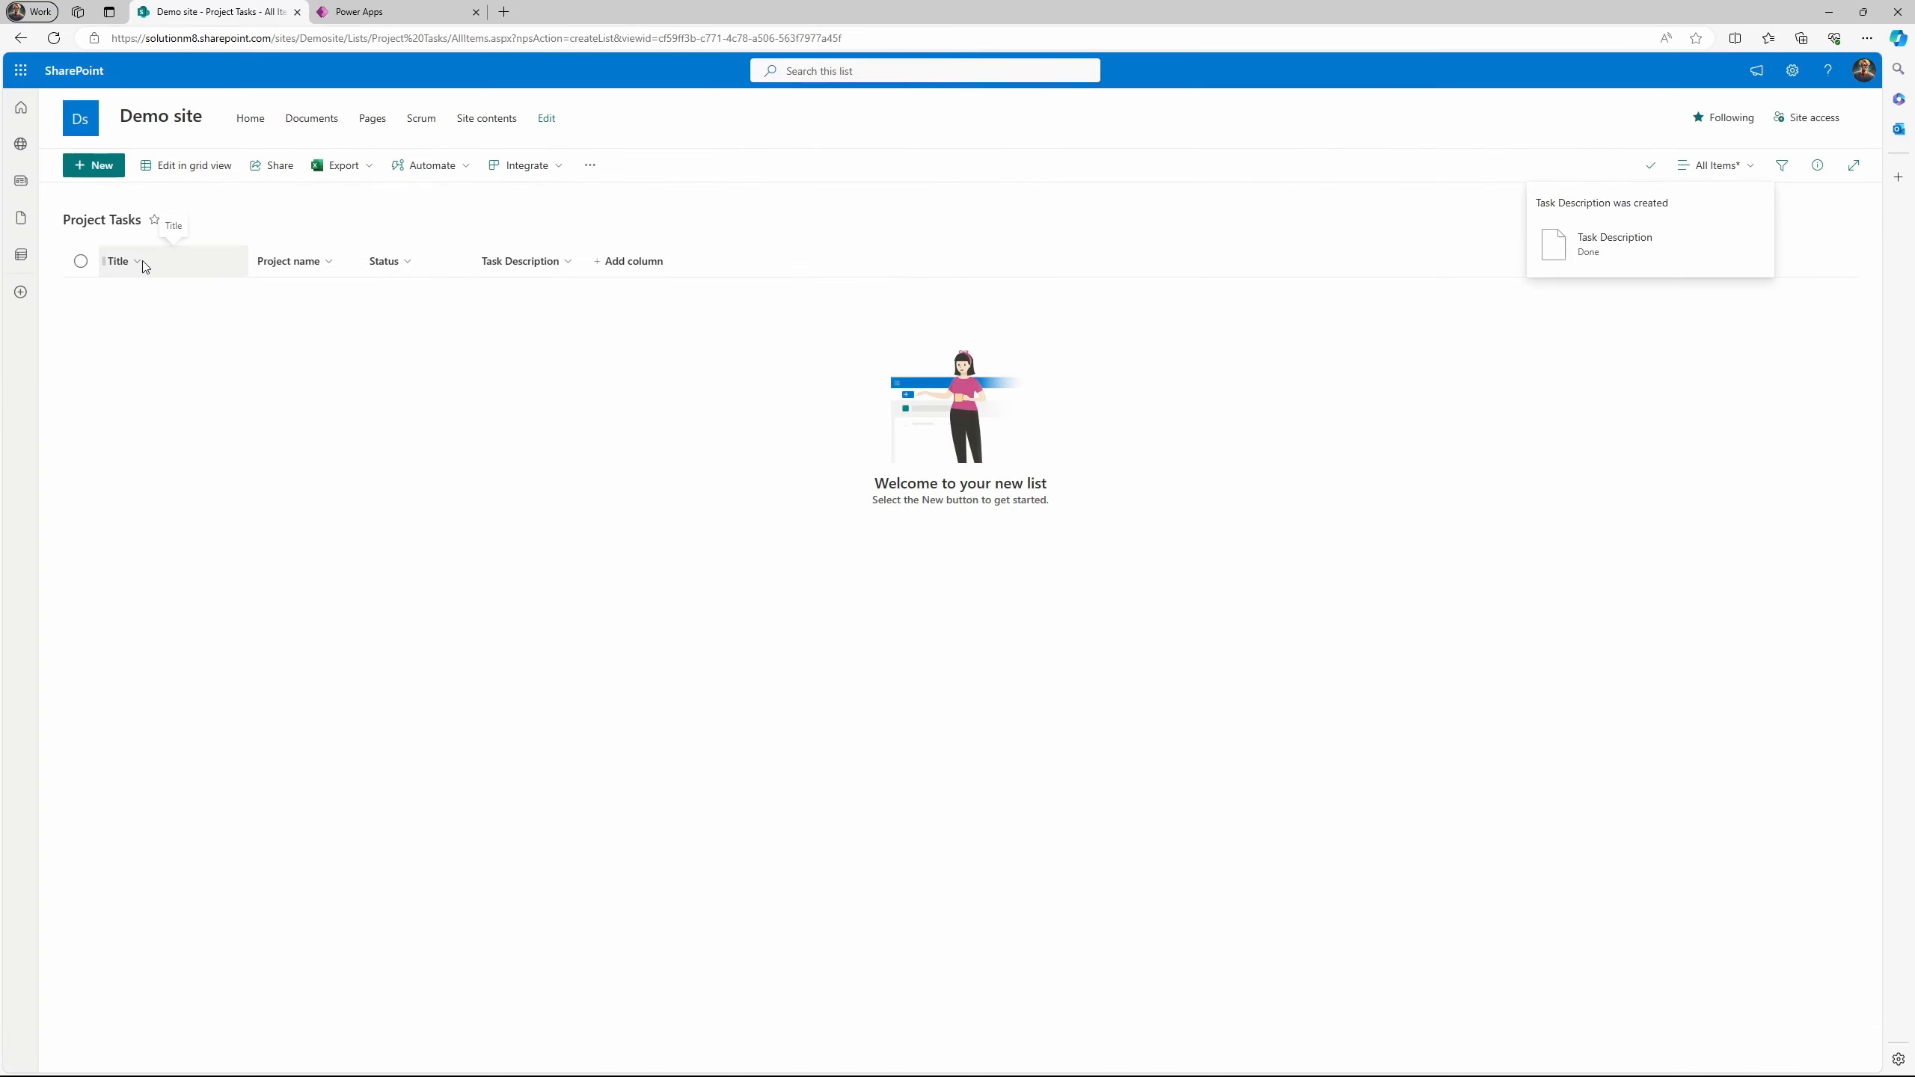
# Show the ID column in the Project Tasks list view and move it in front of the Title column.
pyautogui.click(620, 270)
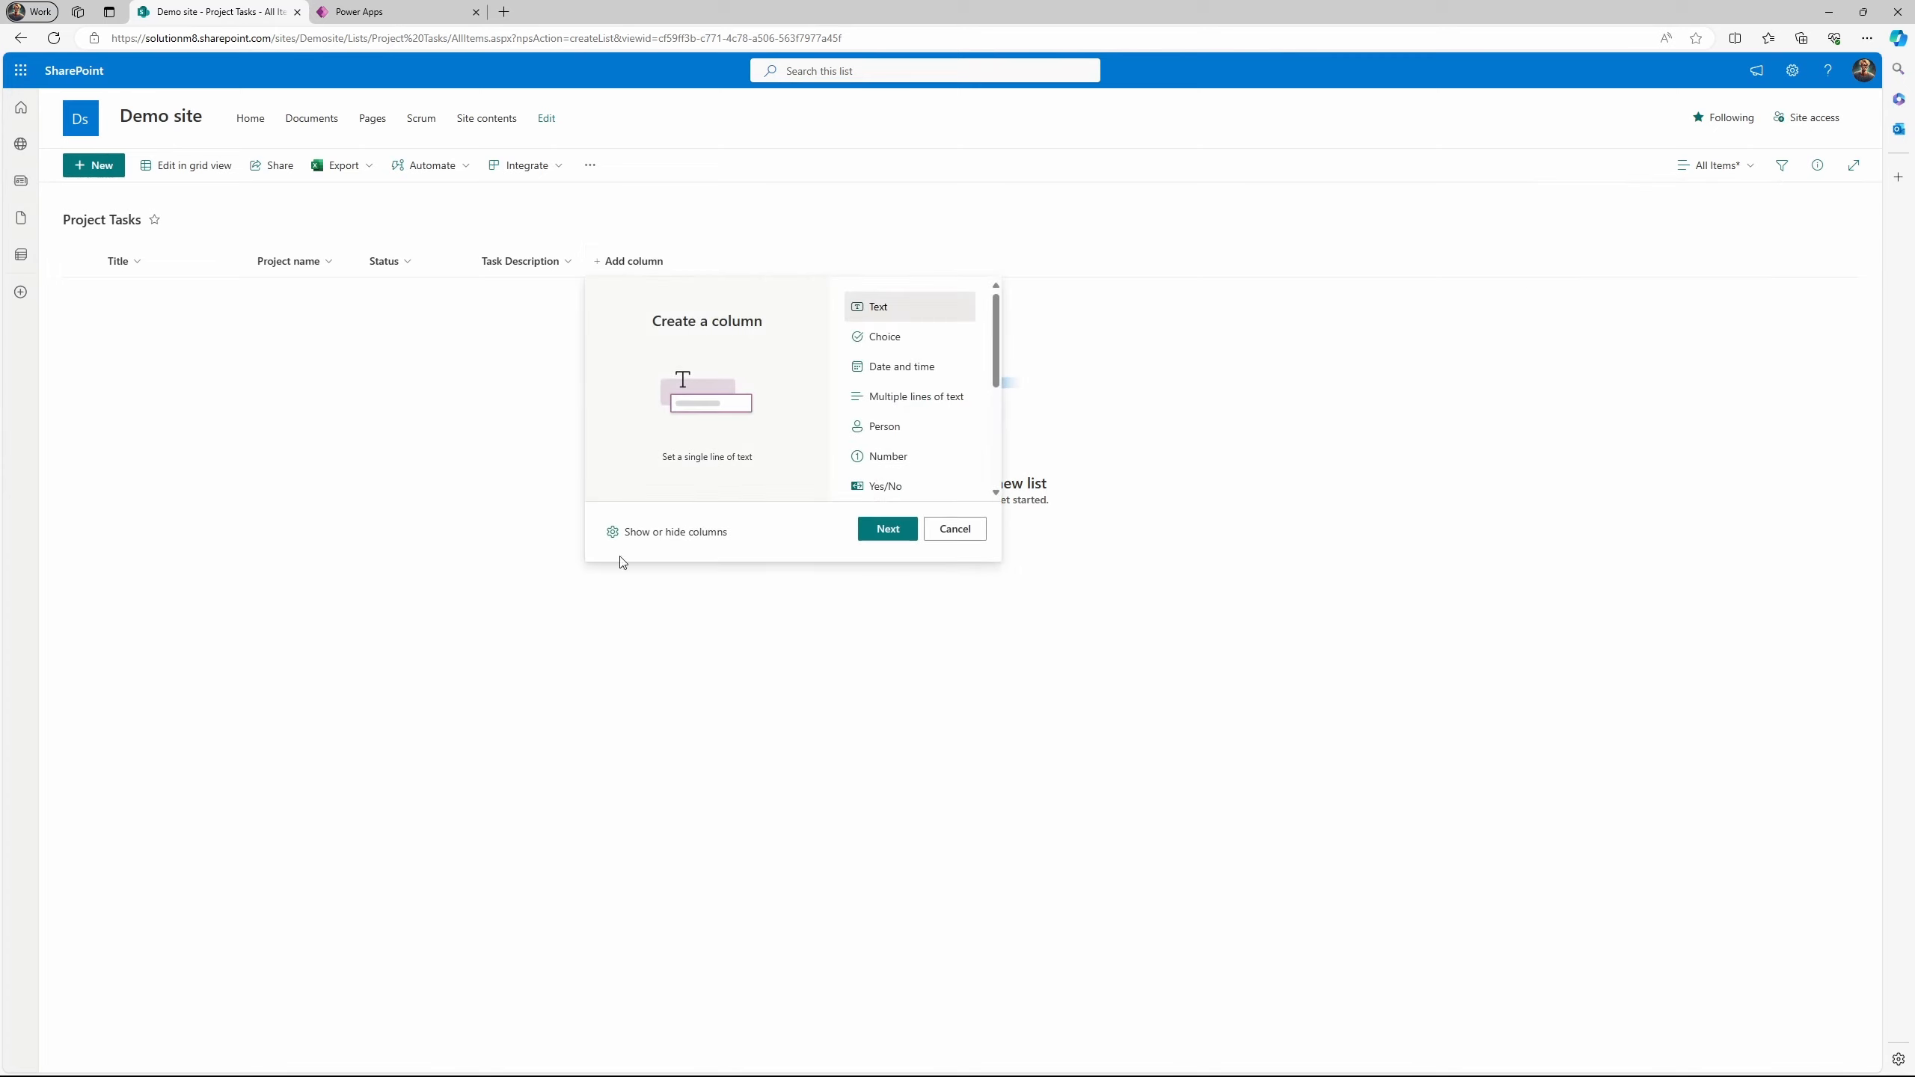
pyautogui.click(632, 533)
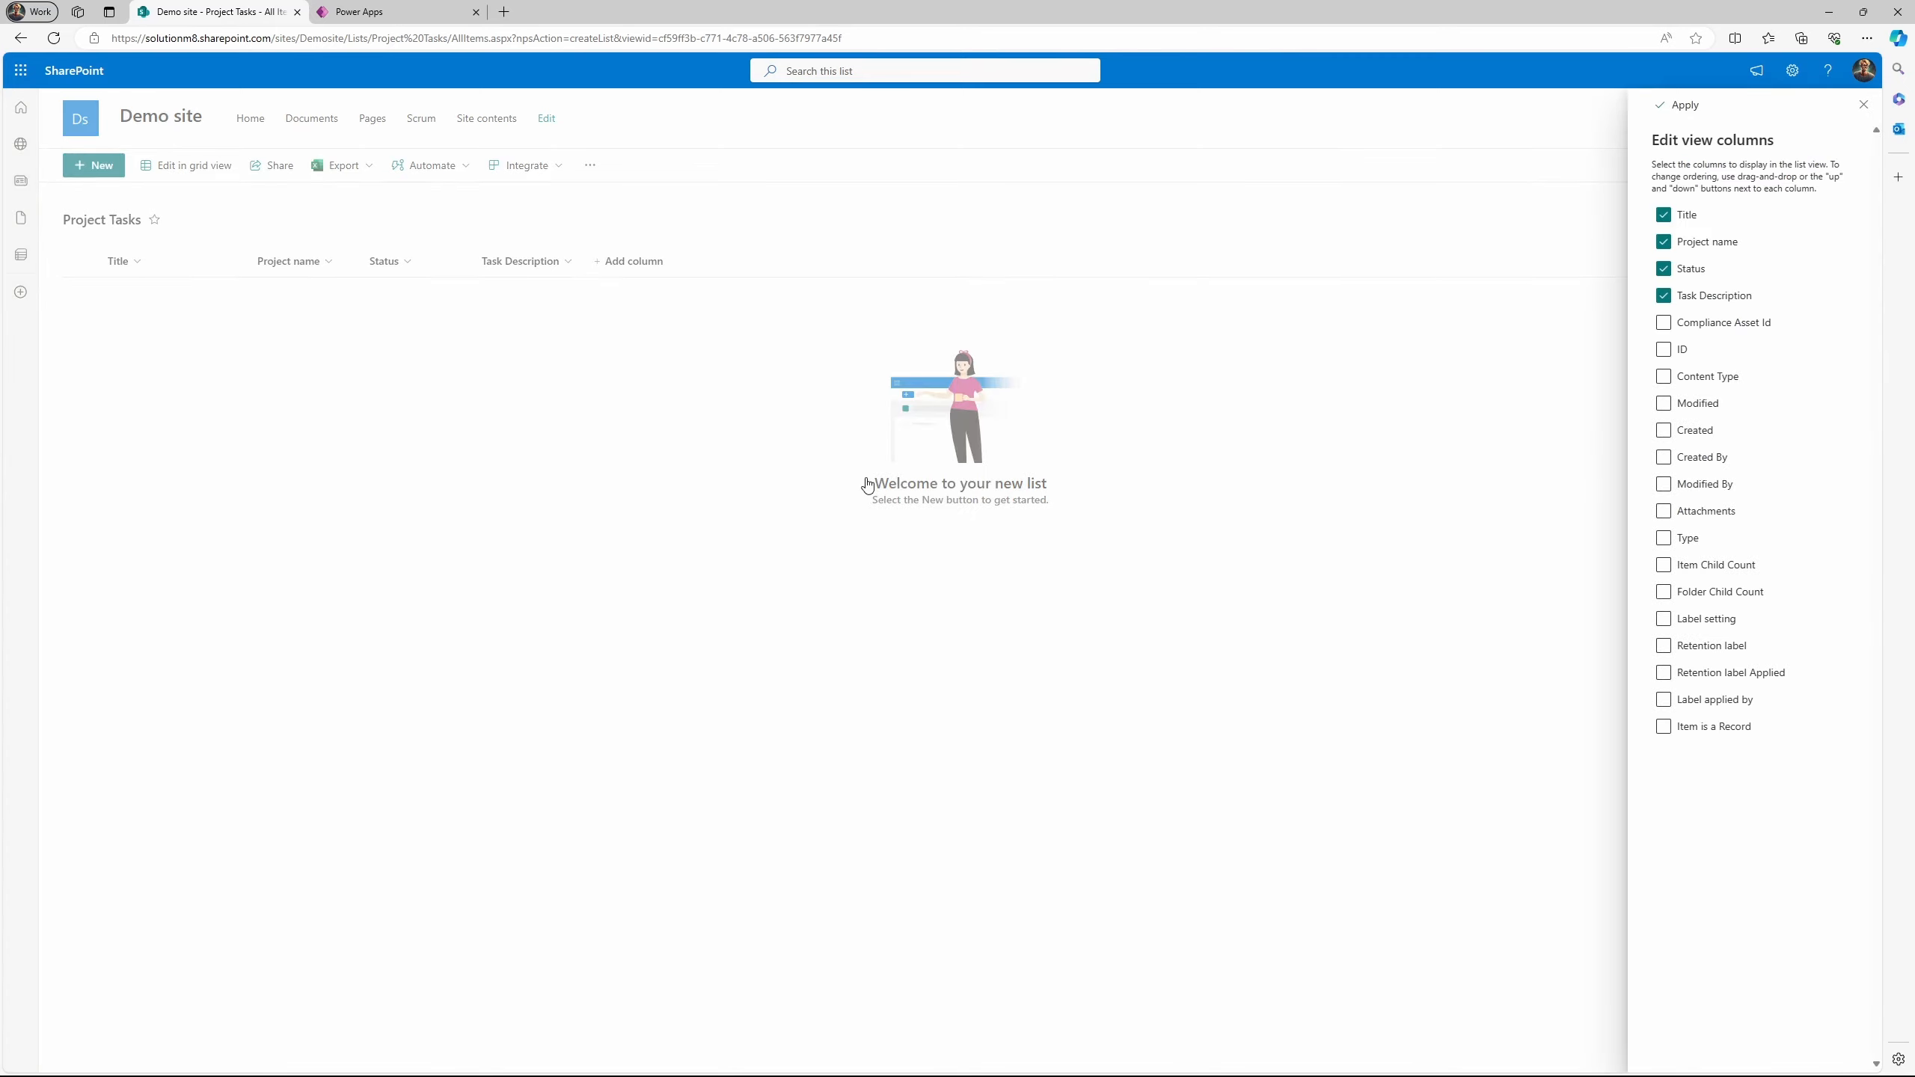
pyautogui.click(1664, 350)
pyautogui.click(1680, 105)
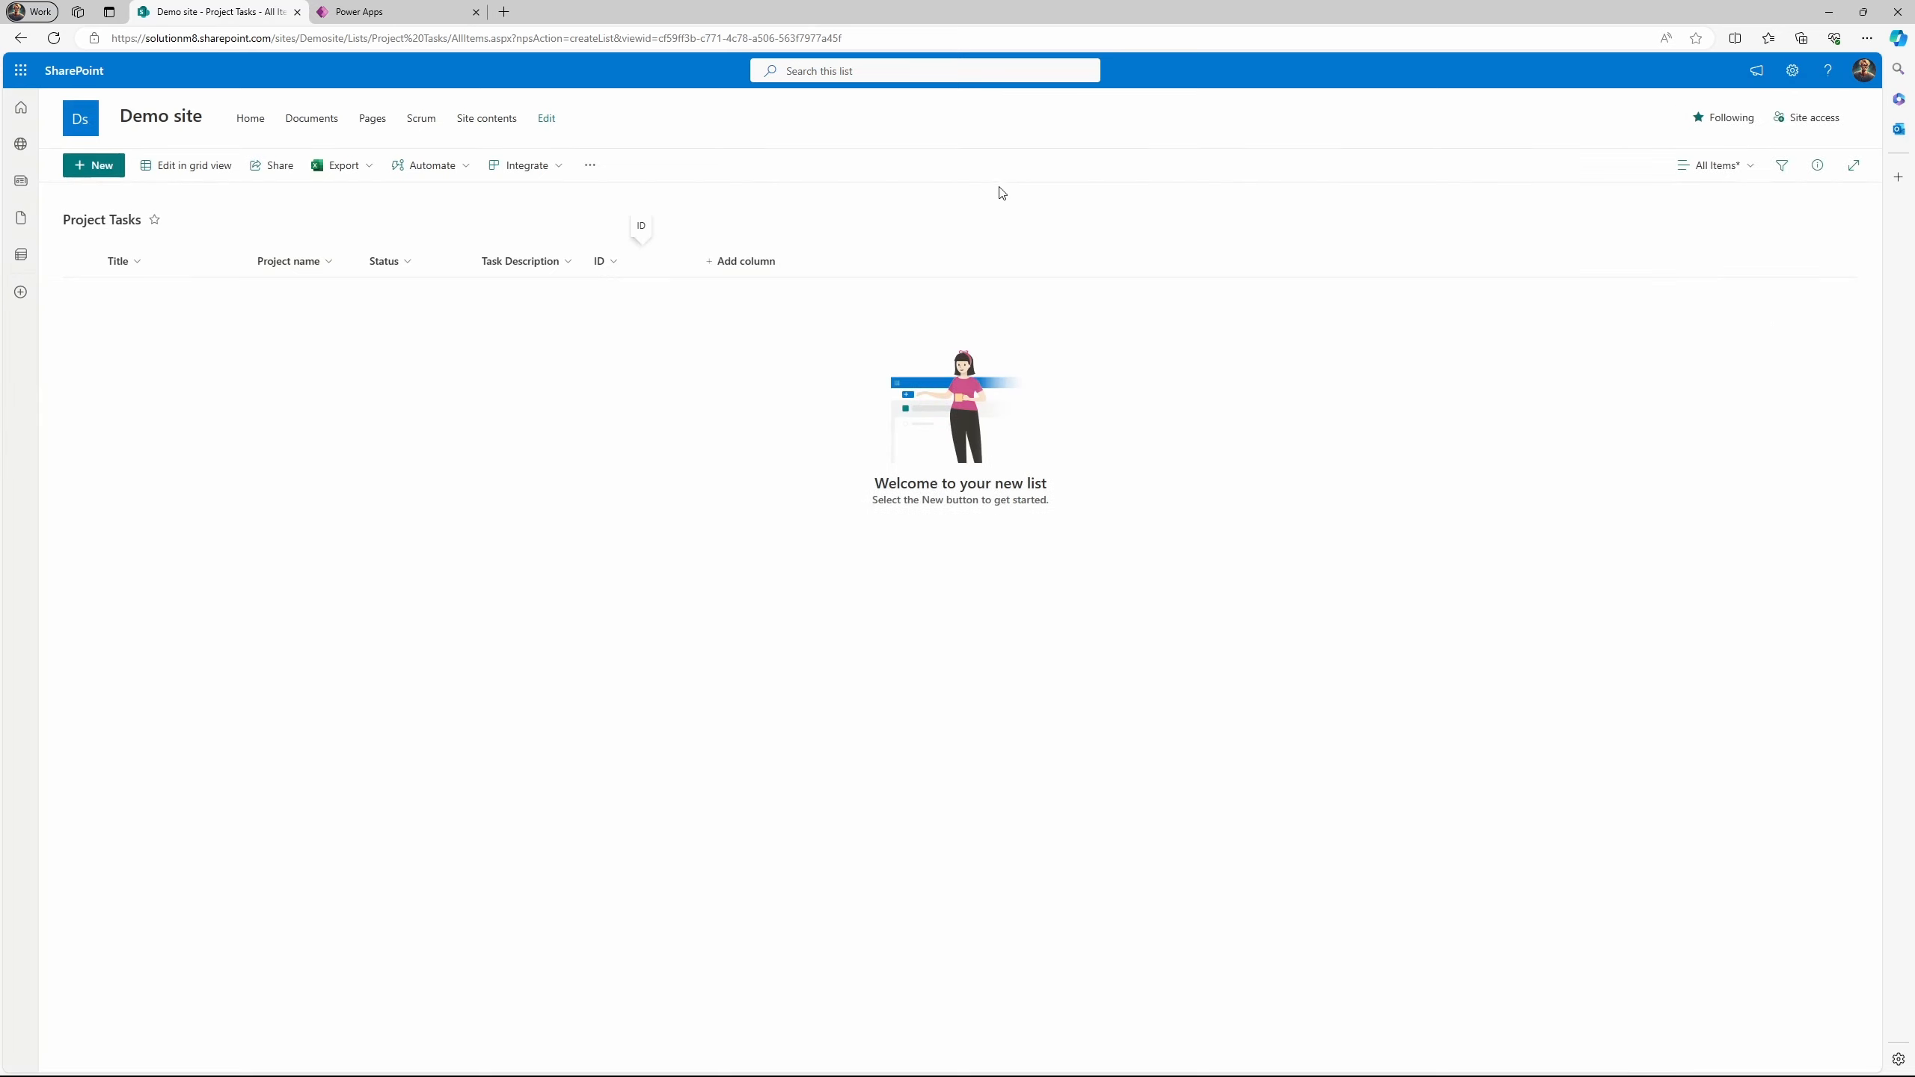
pyautogui.moveTo(653, 270); pyautogui.dragTo(111, 286)
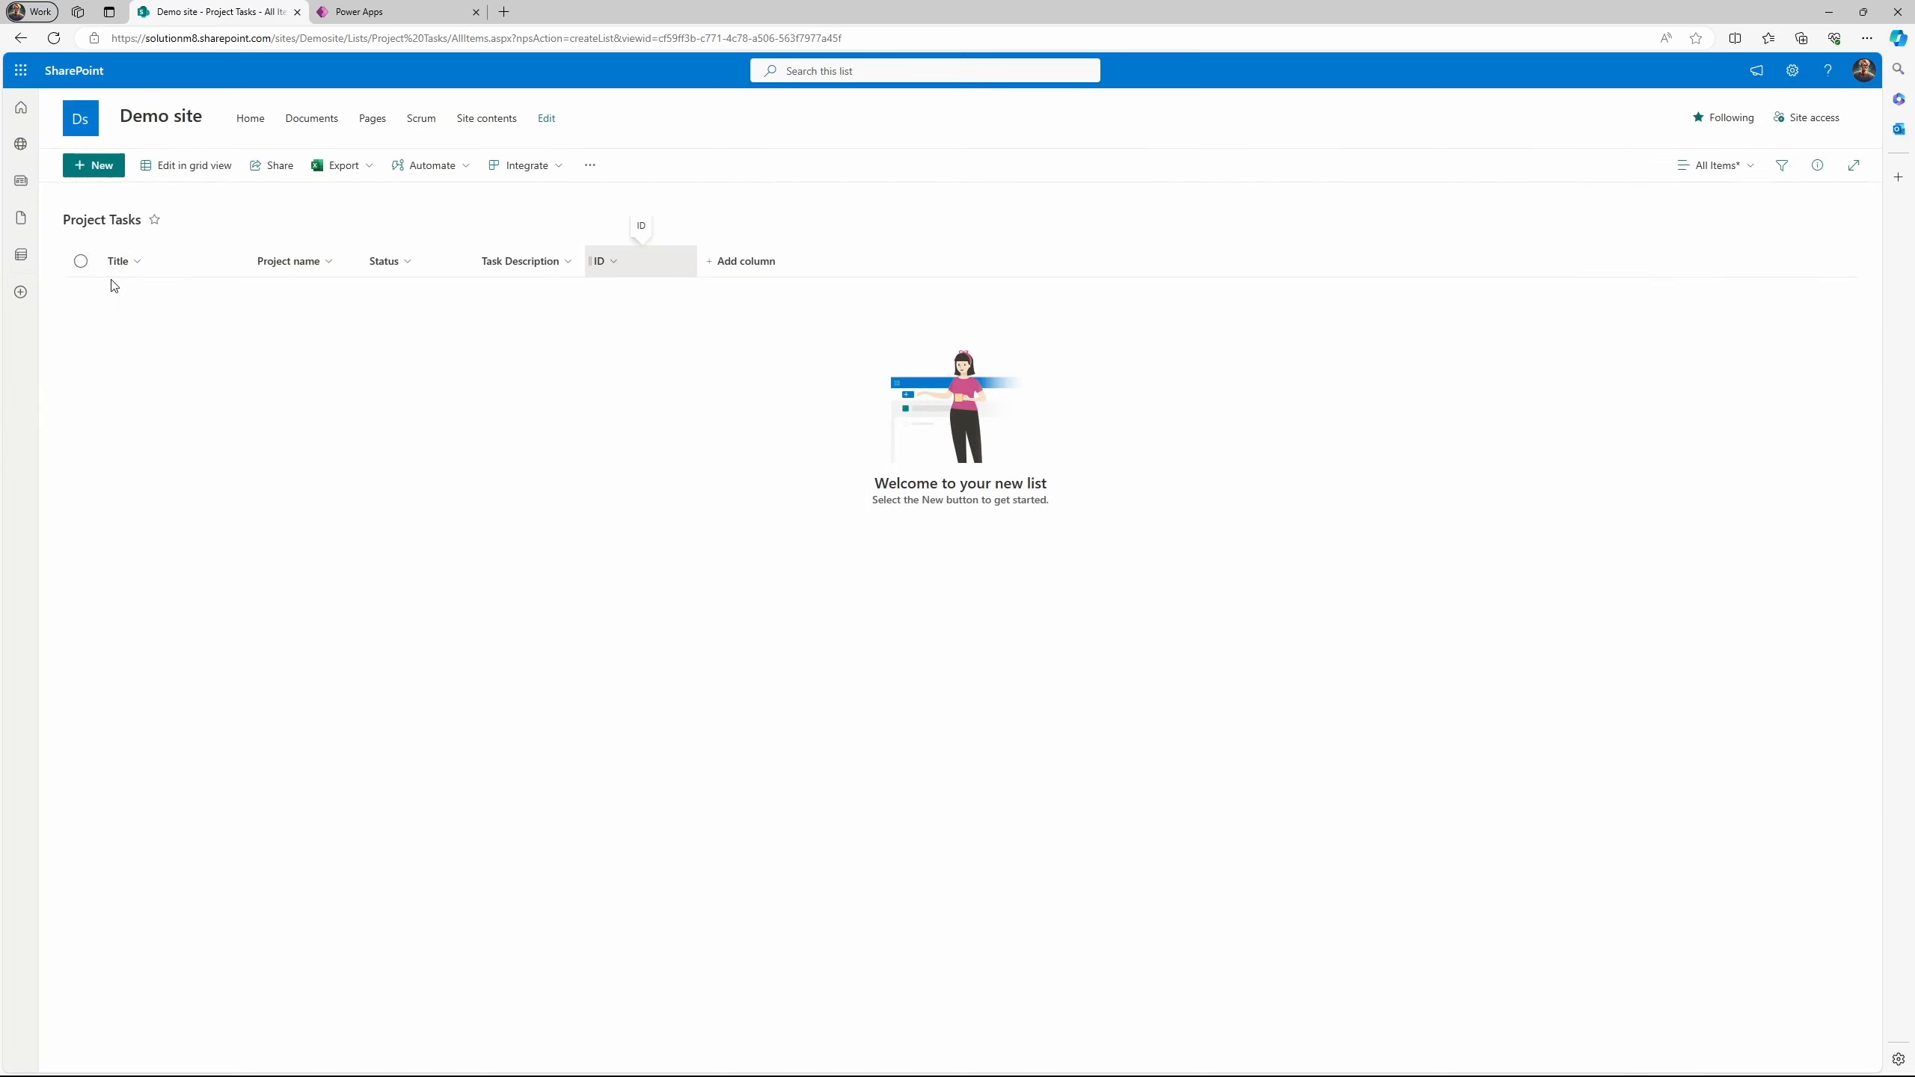
pyautogui.moveTo(603, 261); pyautogui.dragTo(140, 264)
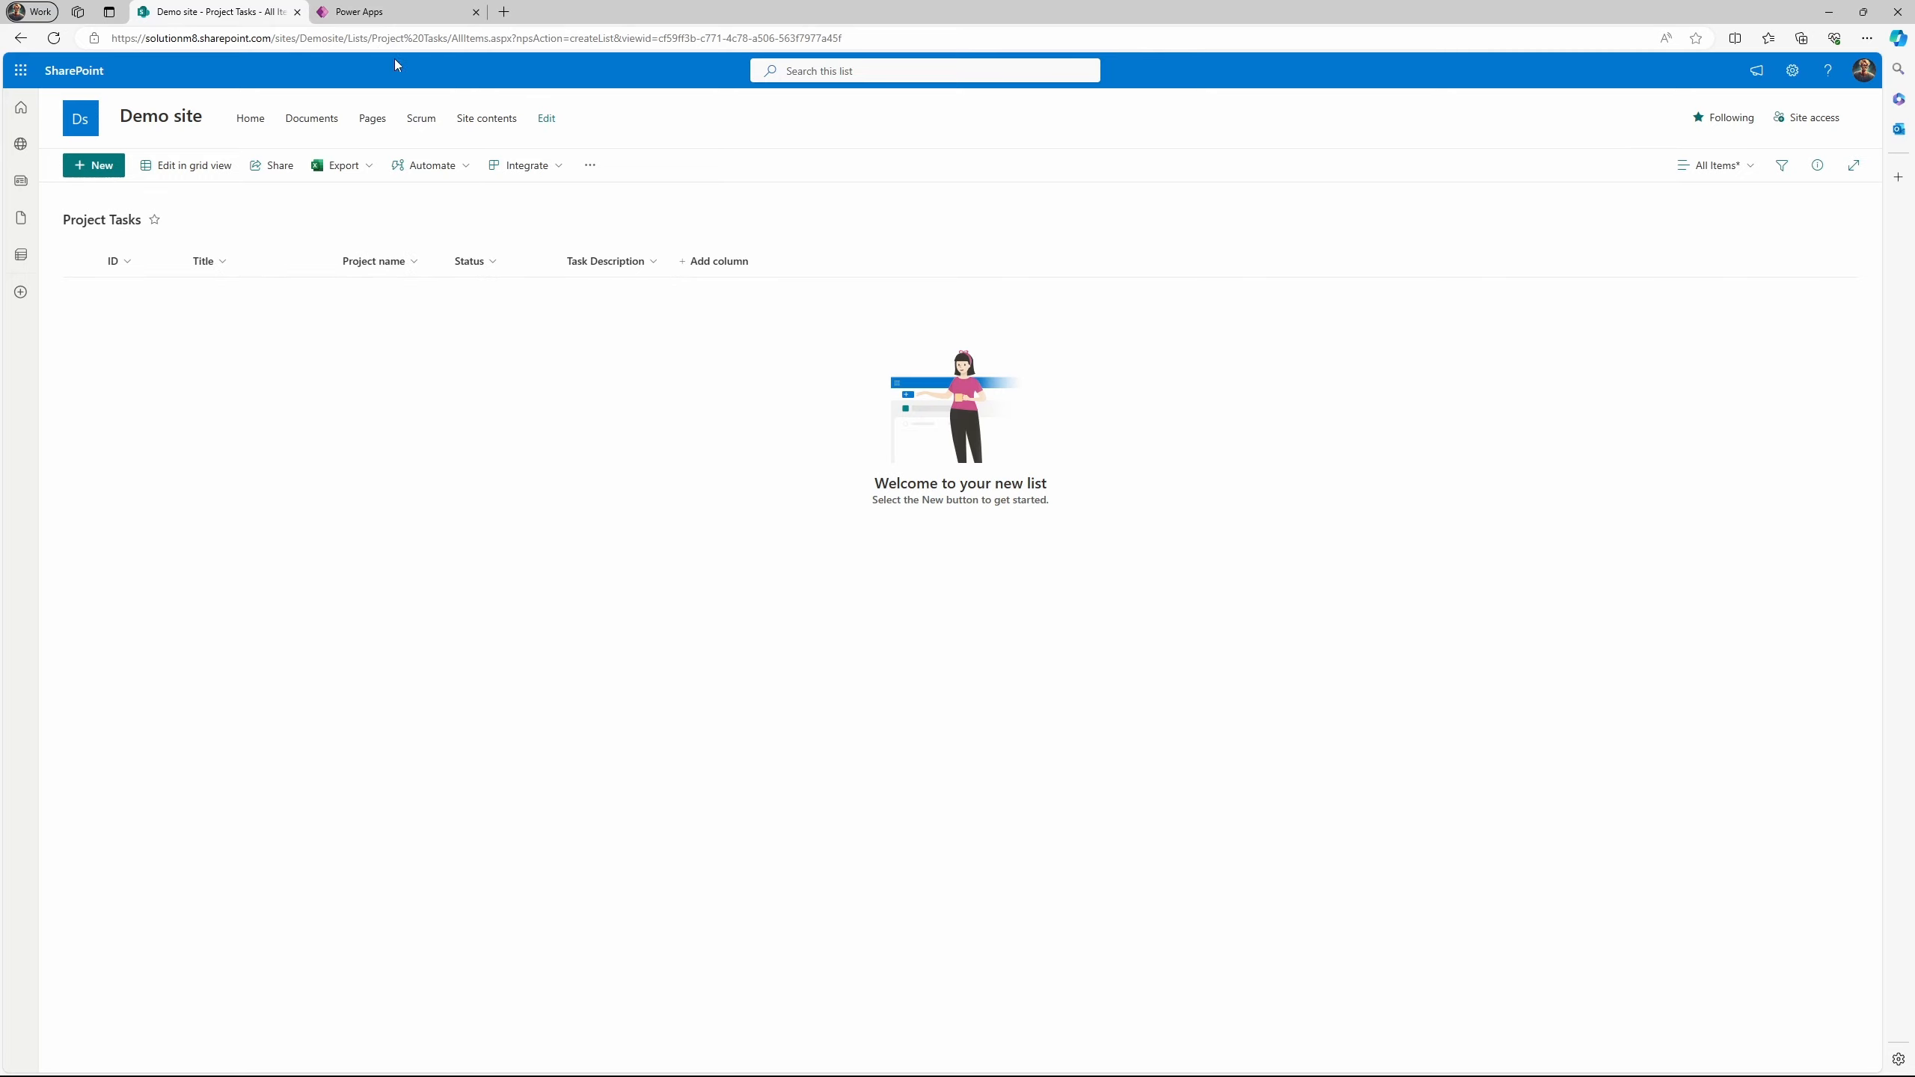
# Switch to Power Apps, save the app under the name Project tracker, and leave the app editor.
pyautogui.click(377, 12)
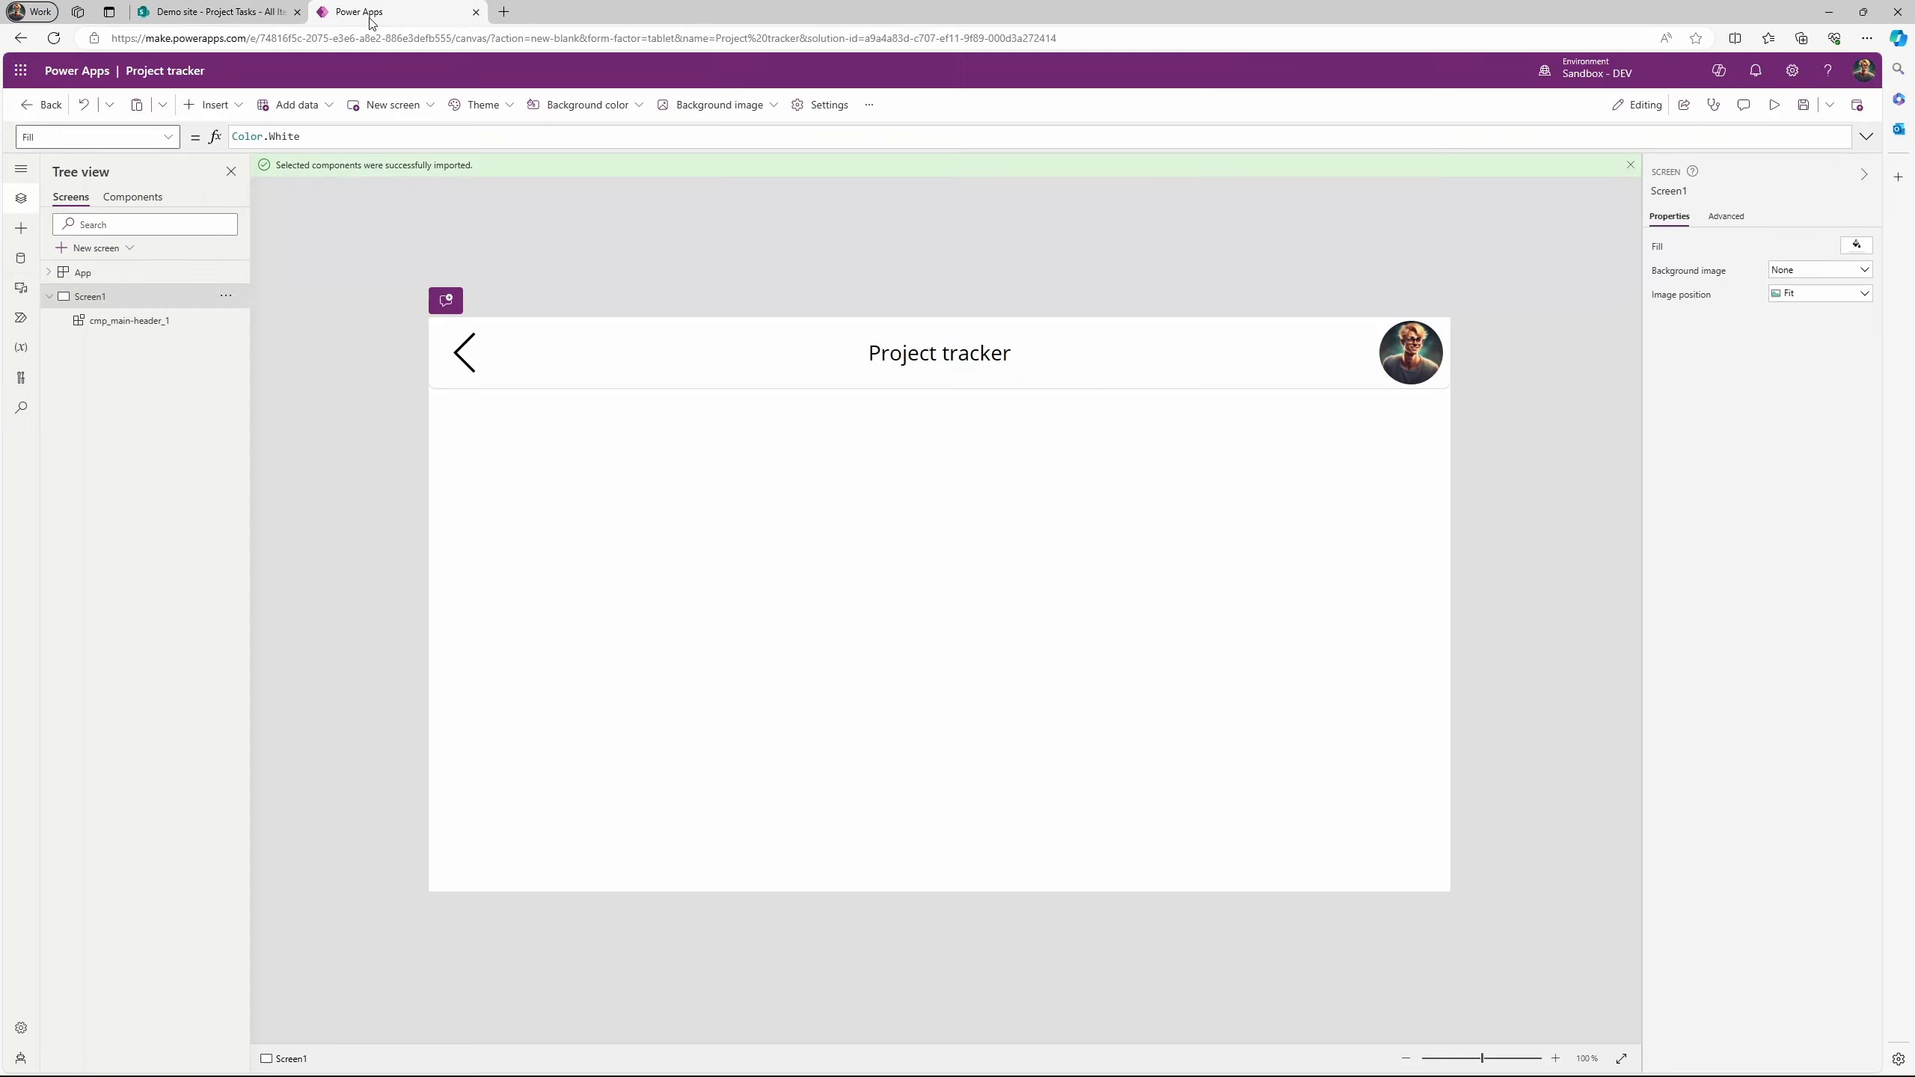
pyautogui.click(1830, 105)
pyautogui.click(1783, 166)
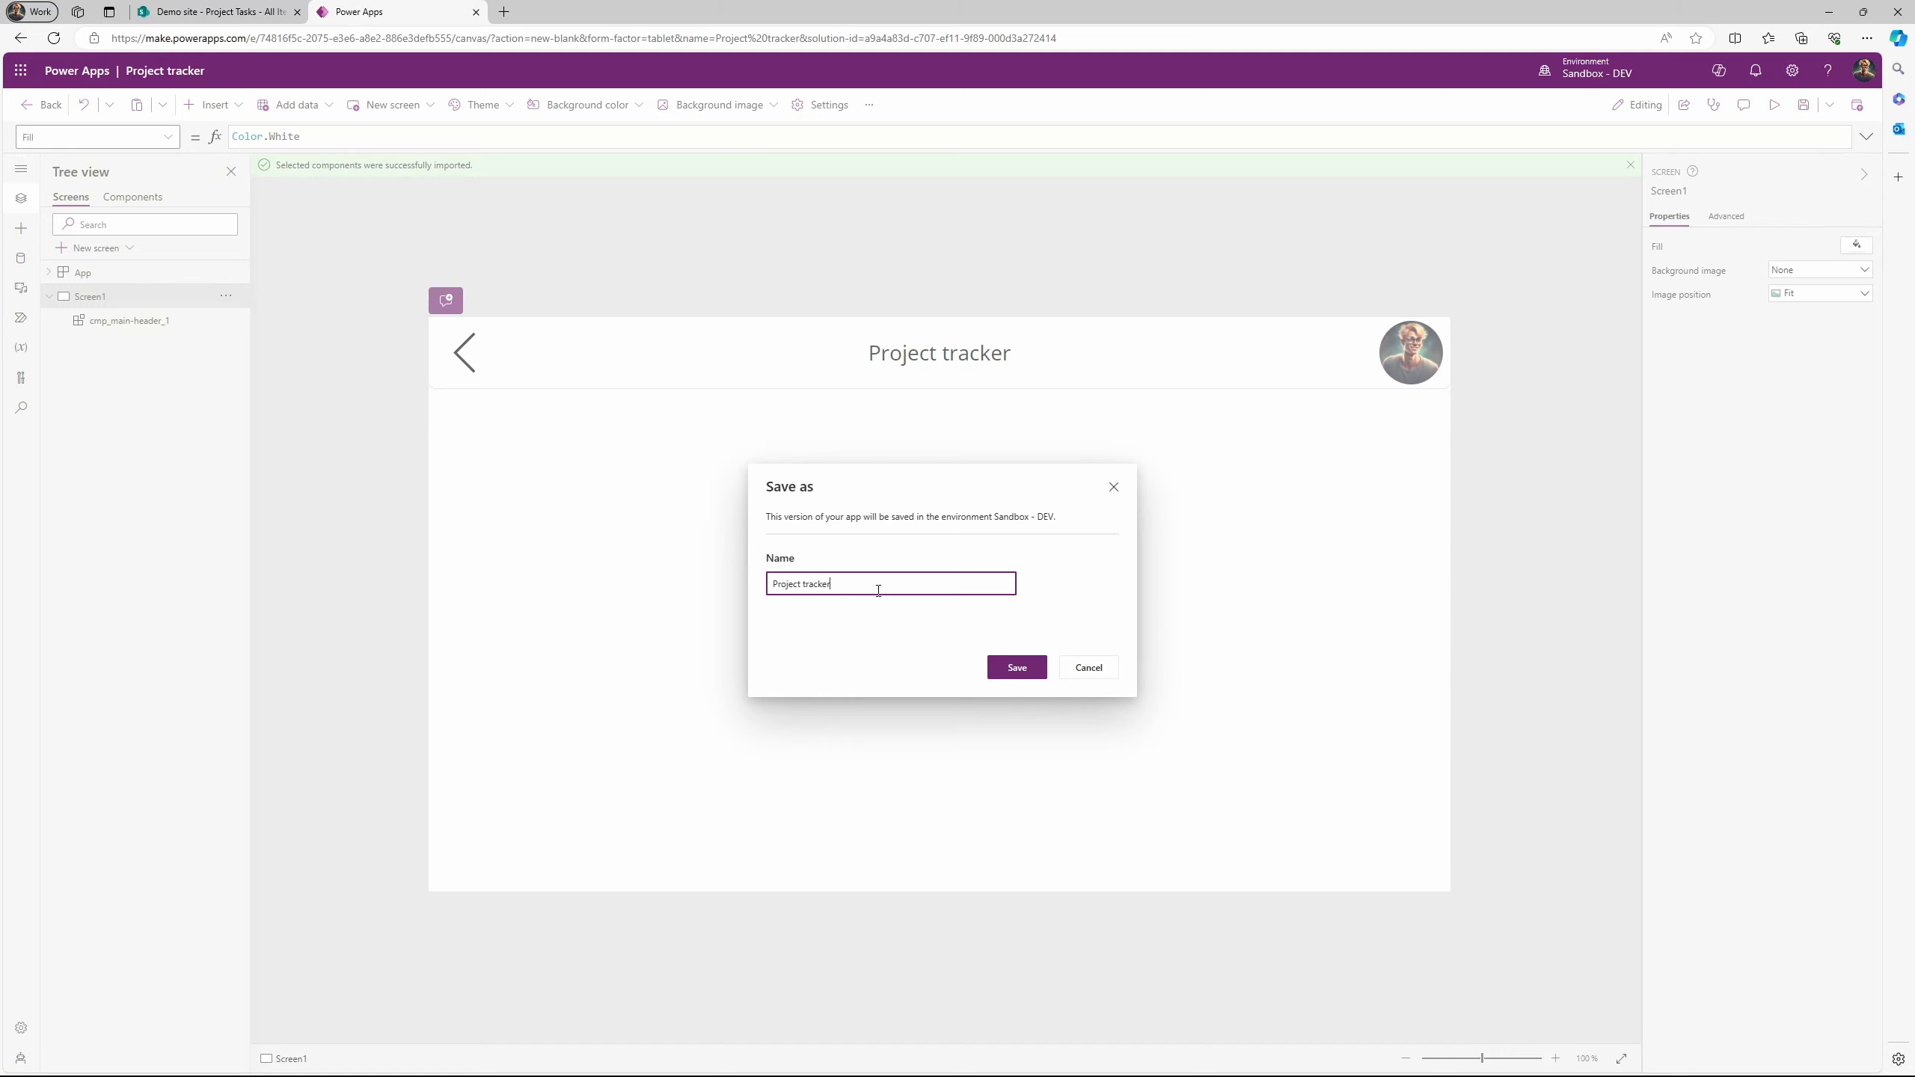
pyautogui.click(1002, 667)
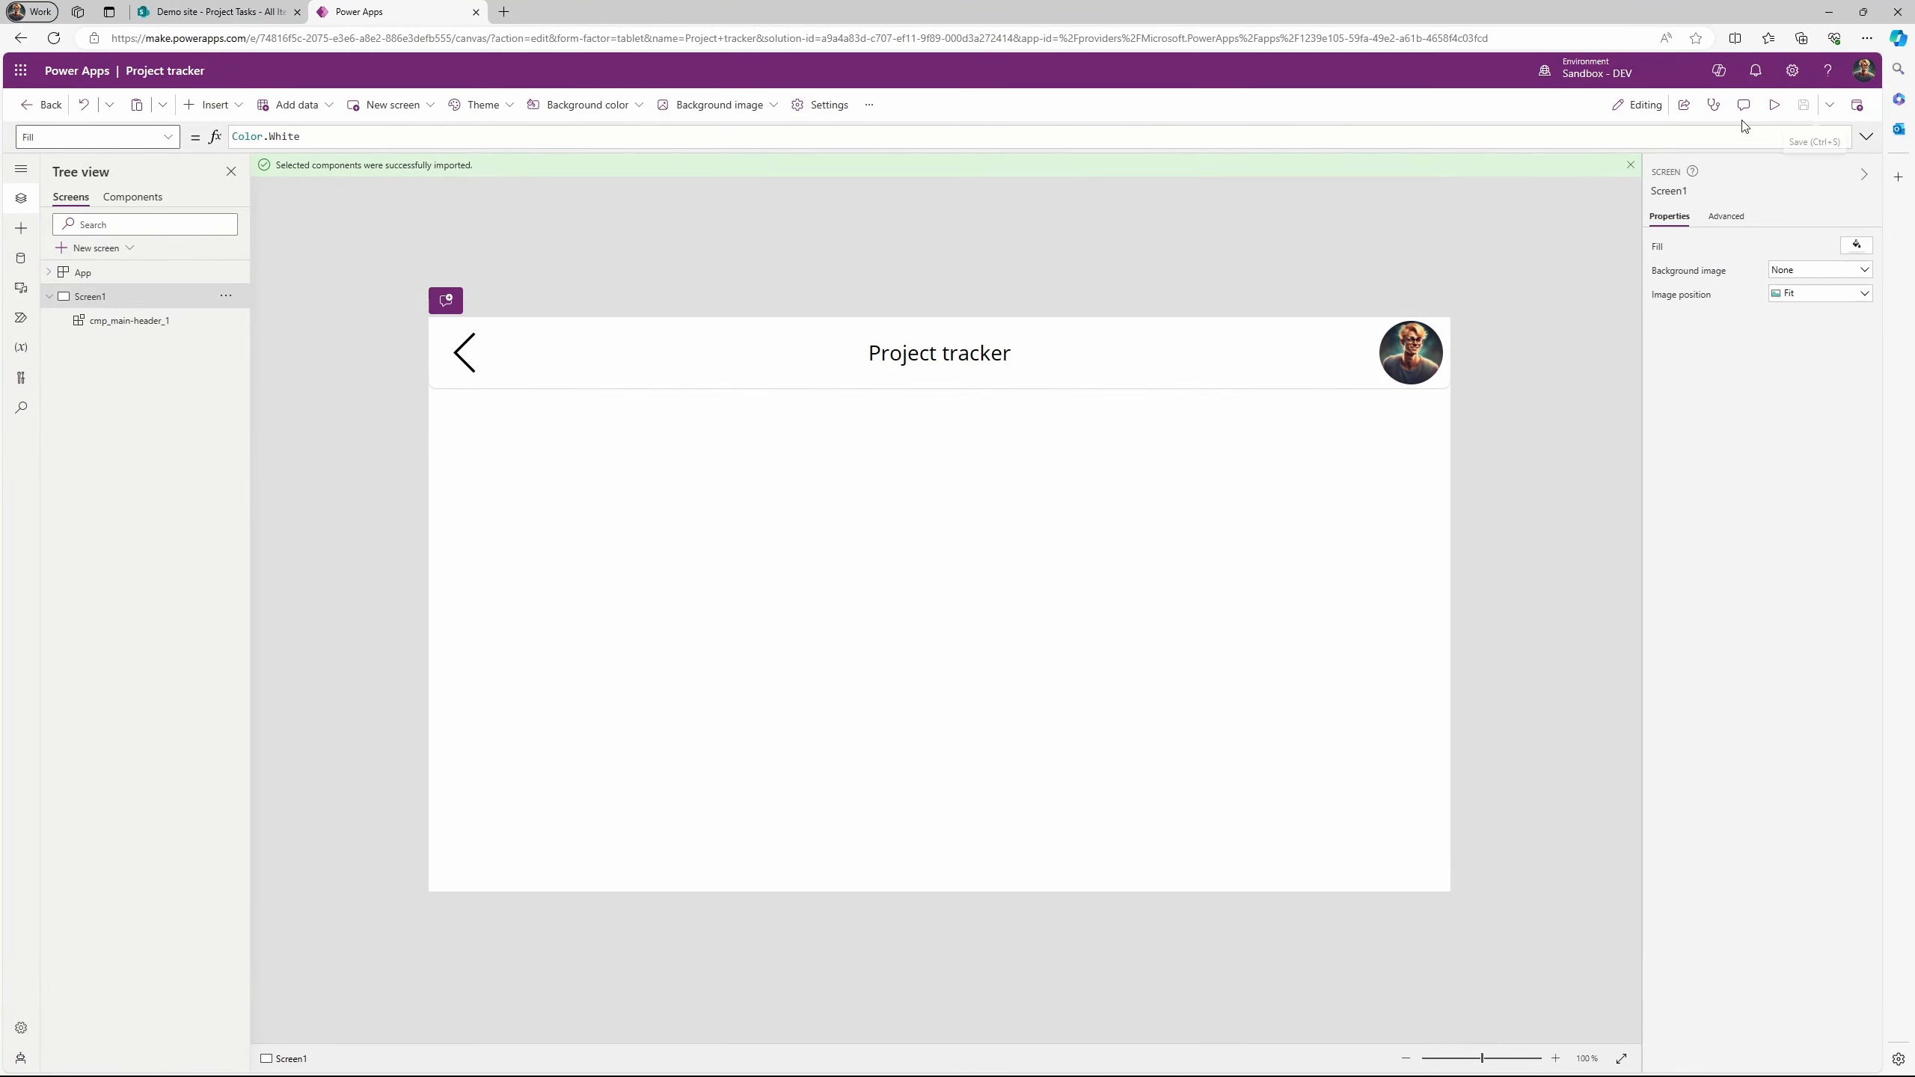
pyautogui.click(54, 113)
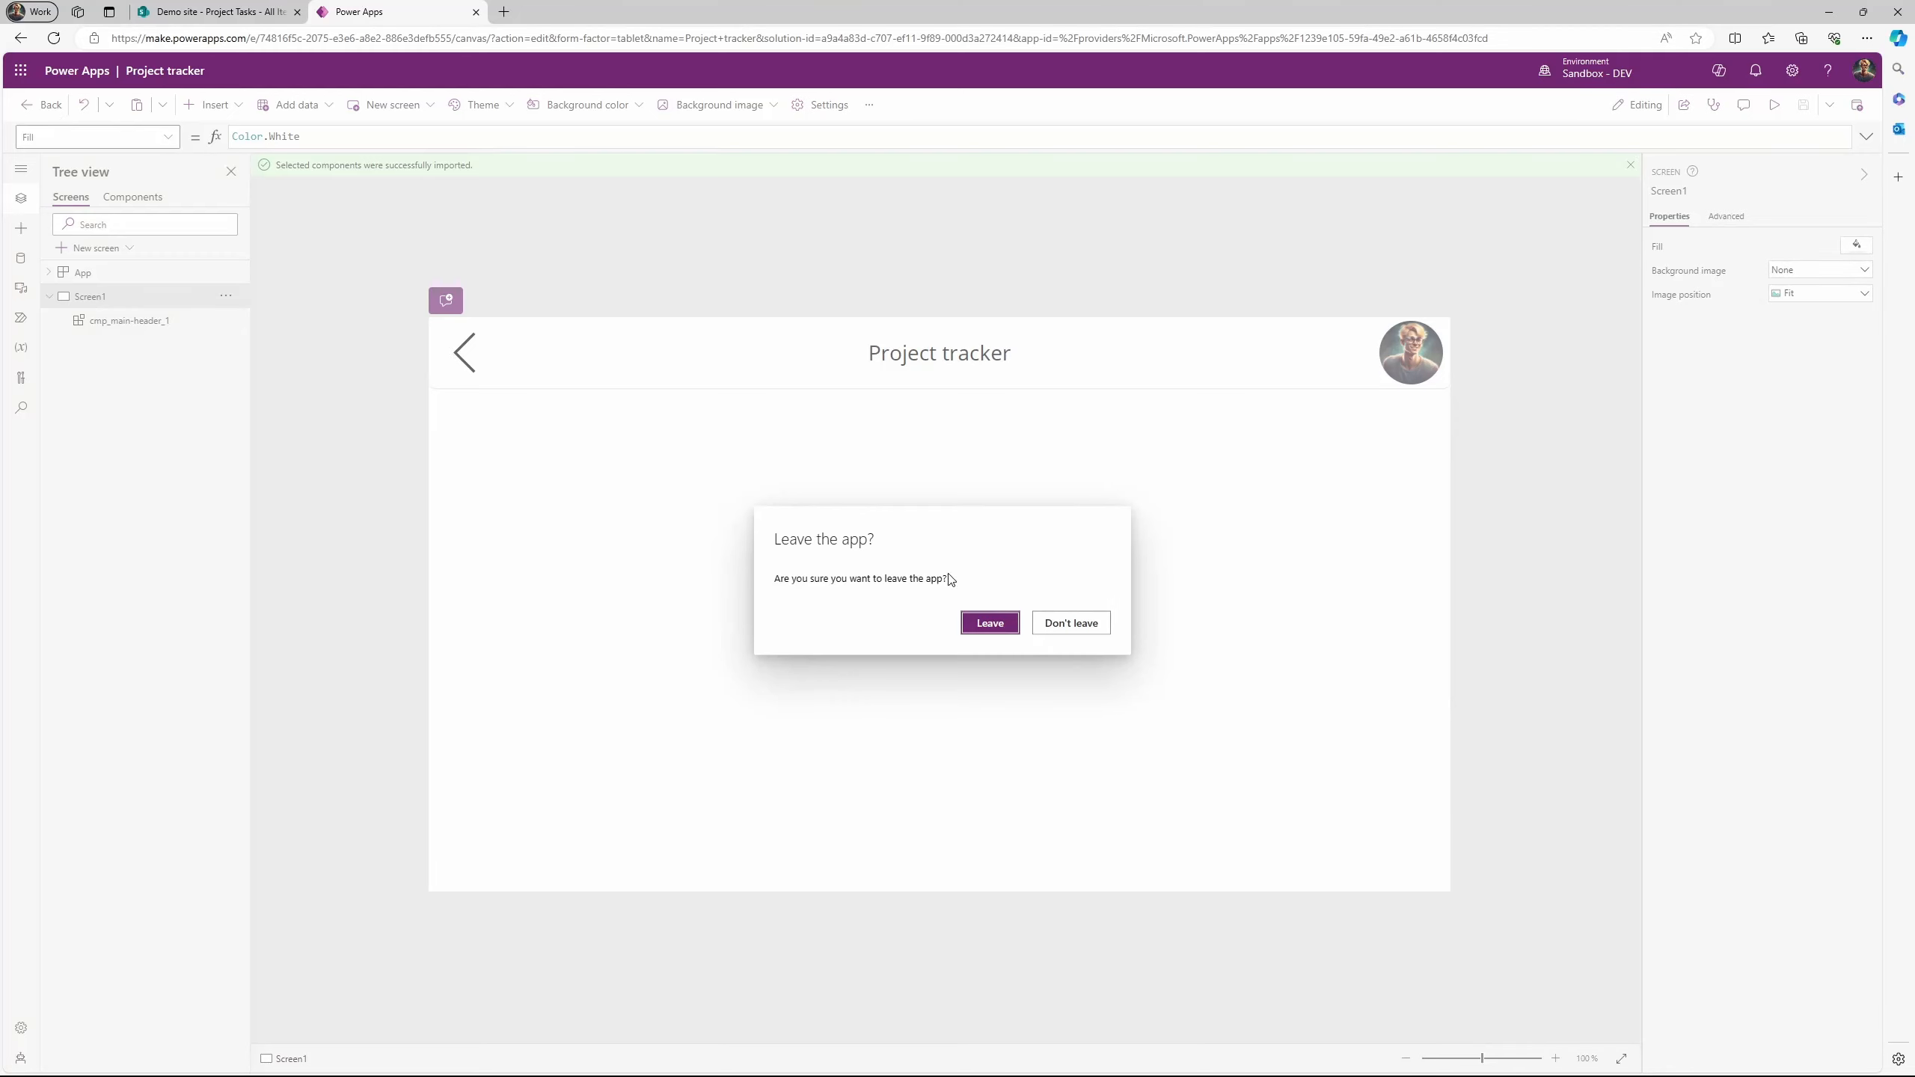
pyautogui.click(989, 623)
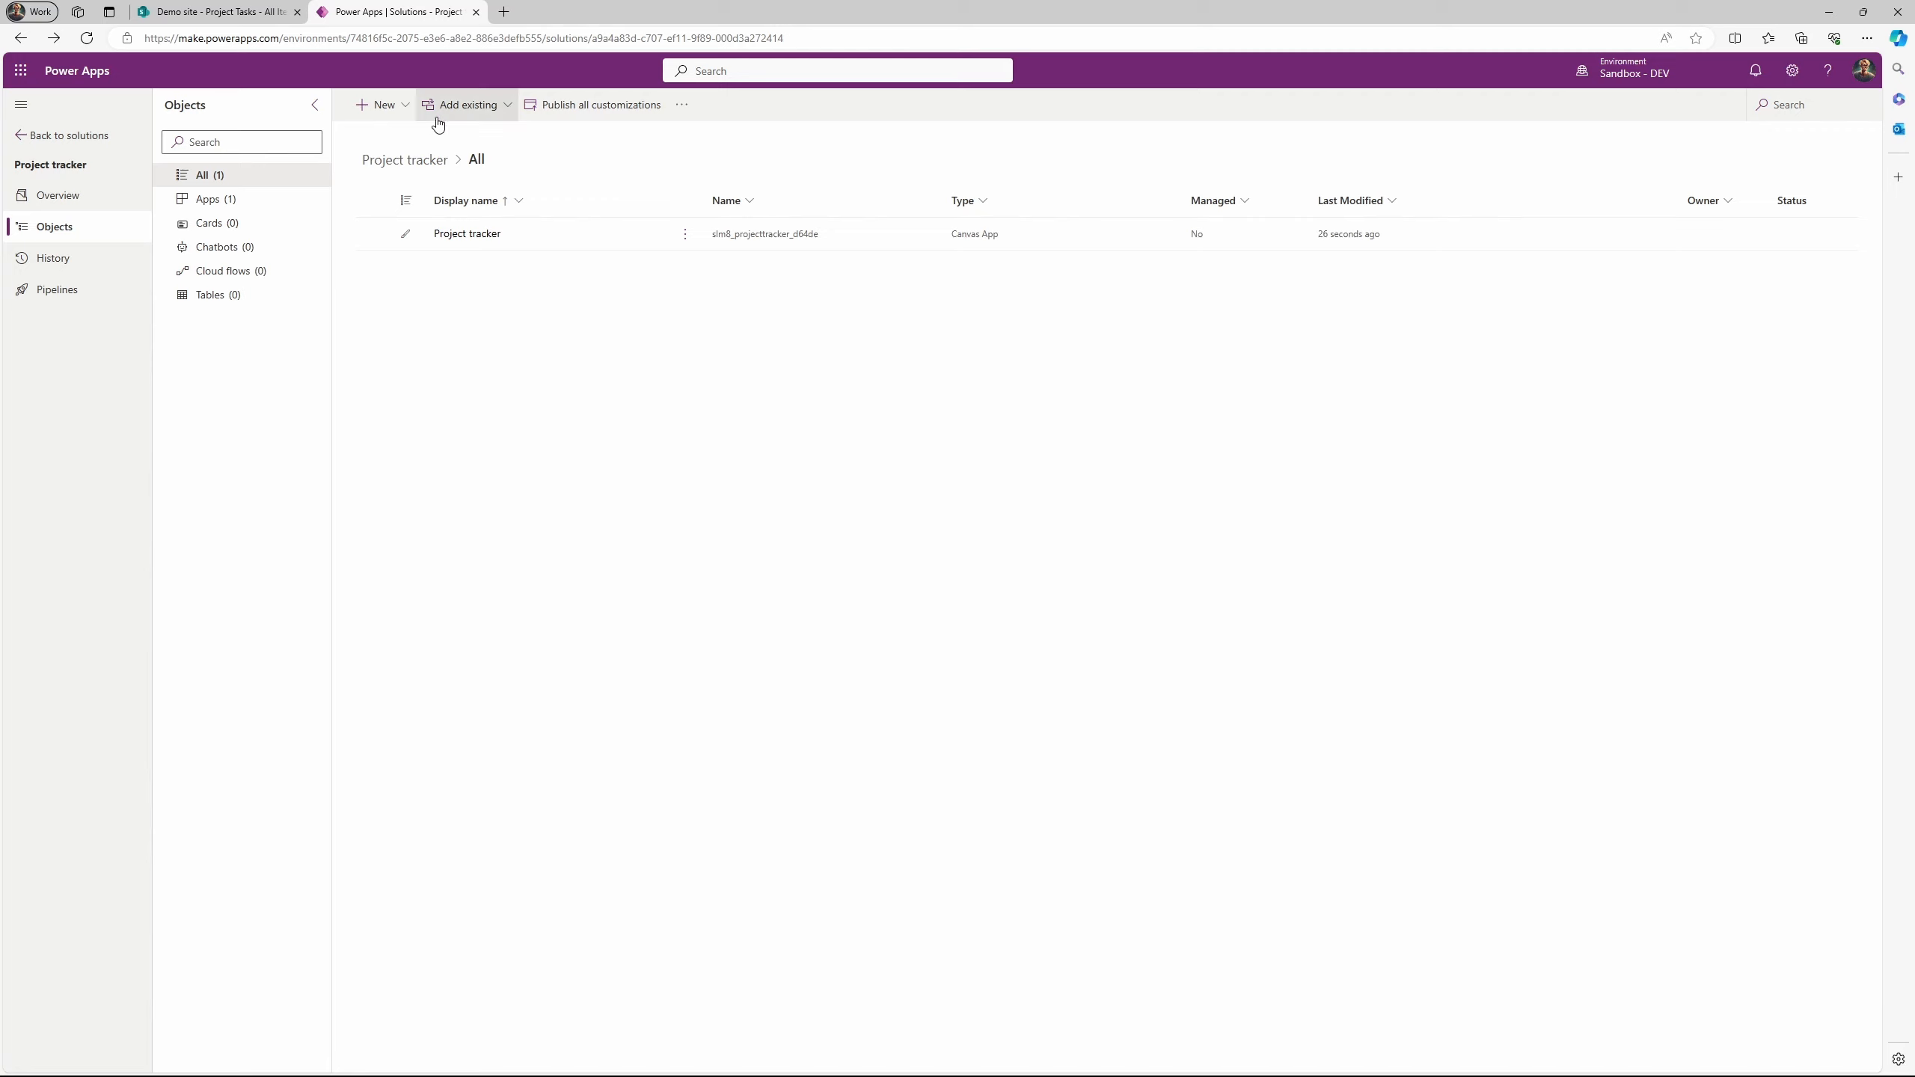
# Start a new environment variable in the solution with the display name Project tracker Main SharePoint site URL.
pyautogui.click(407, 107)
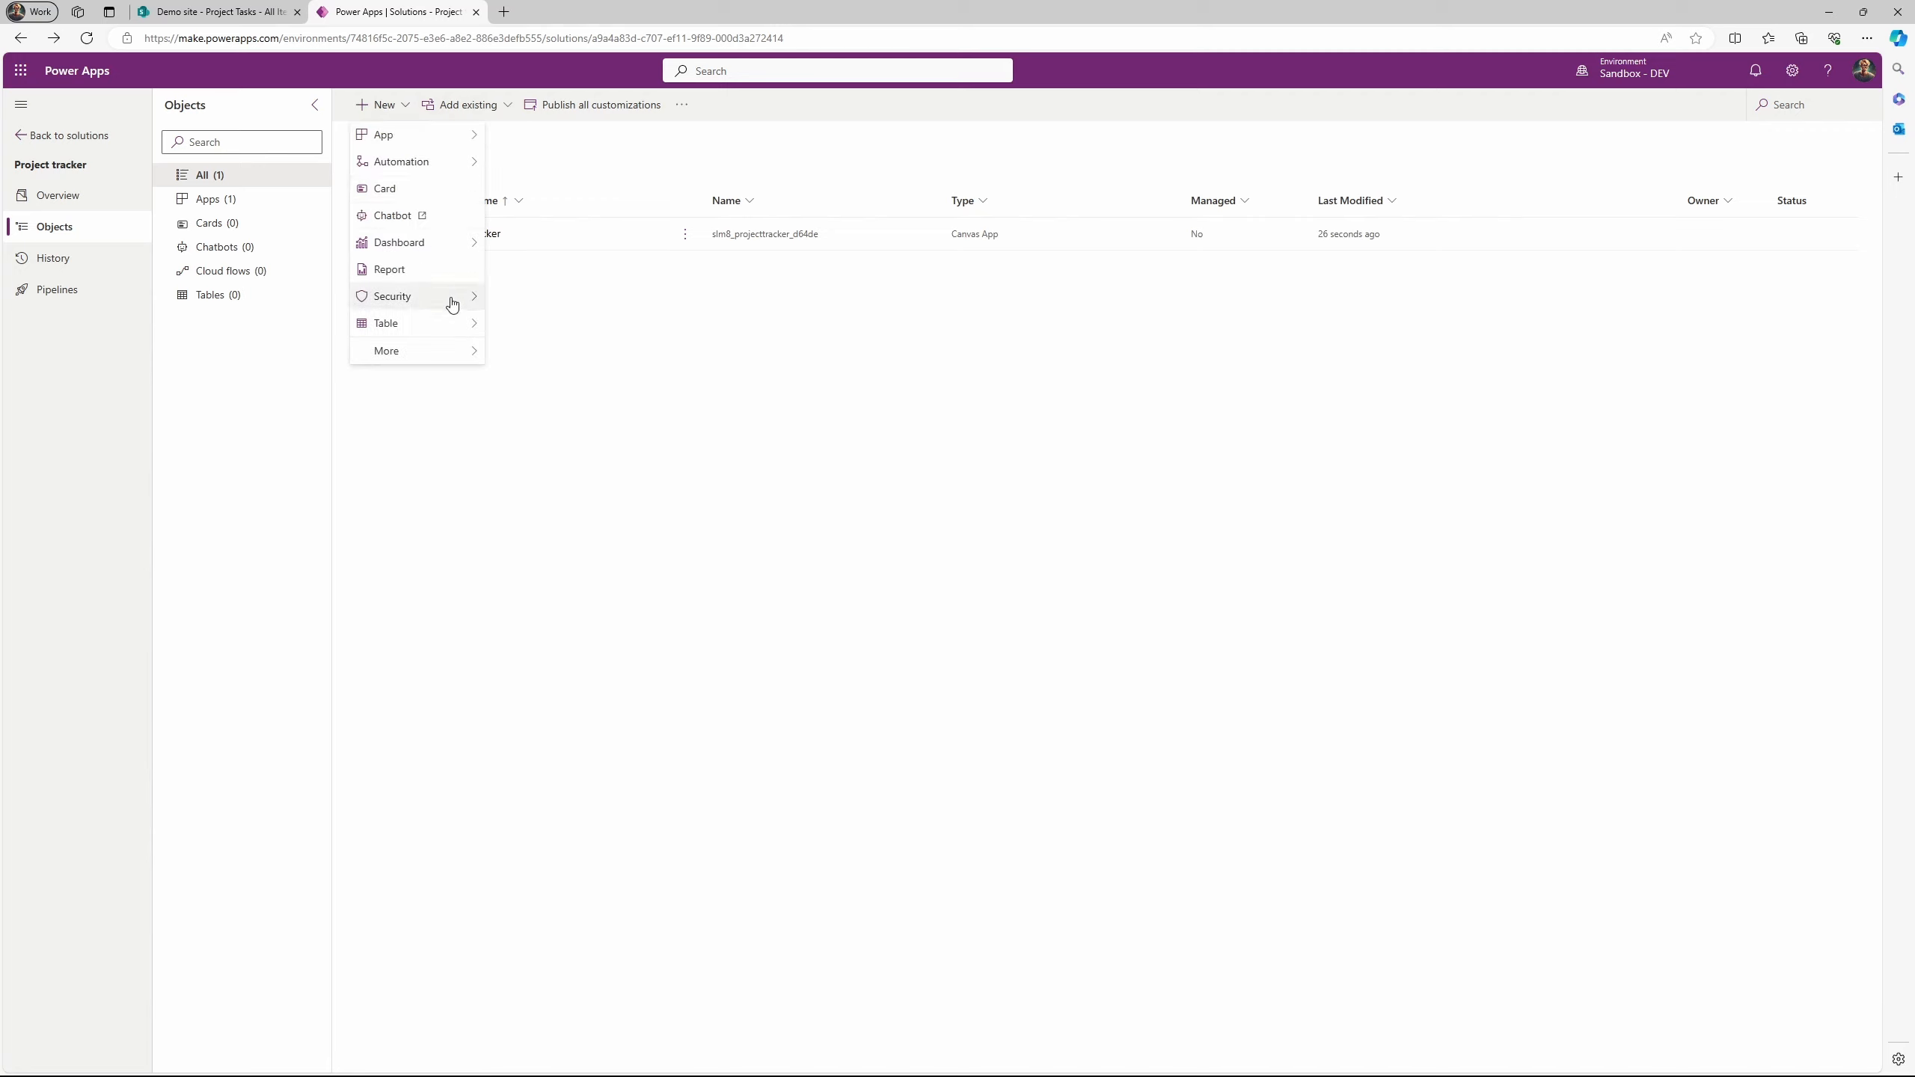
pyautogui.moveTo(445, 351)
pyautogui.click(577, 457)
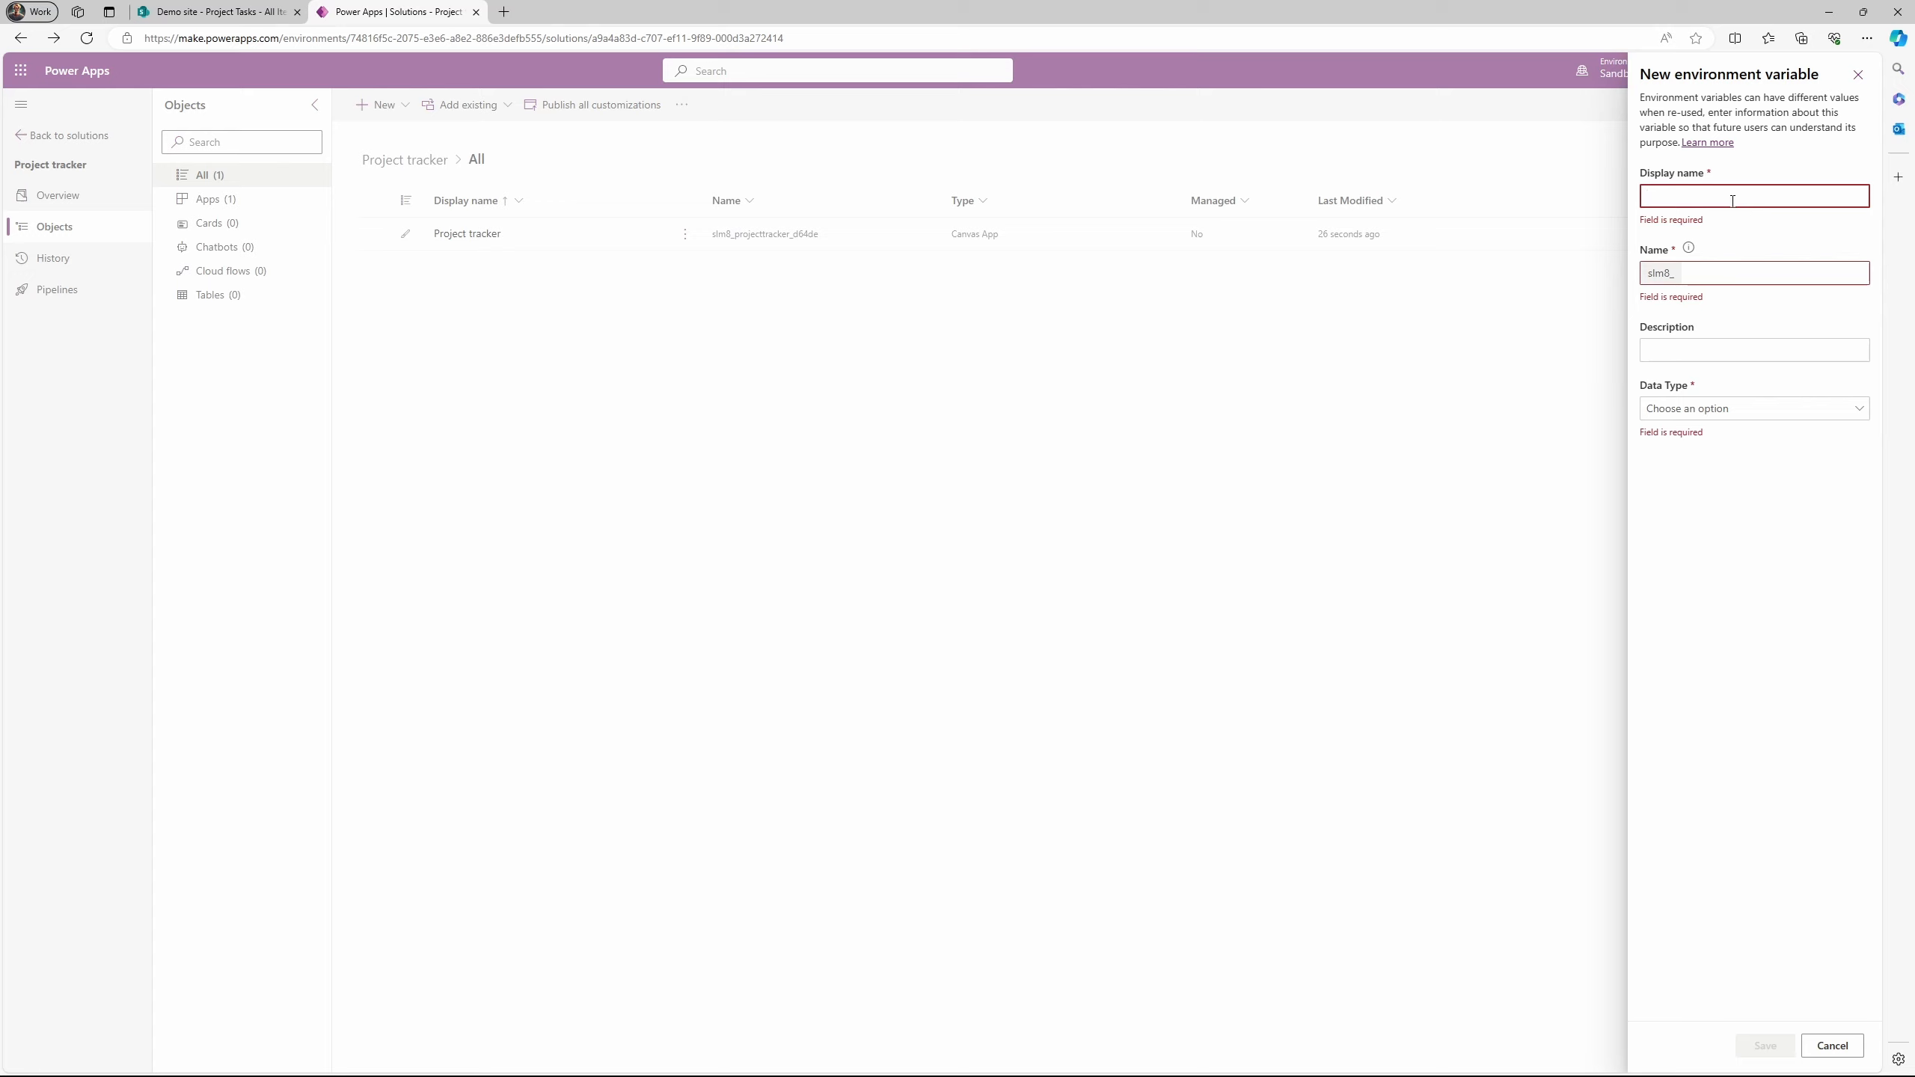
pyautogui.click(1733, 197)
pyautogui.write('P')
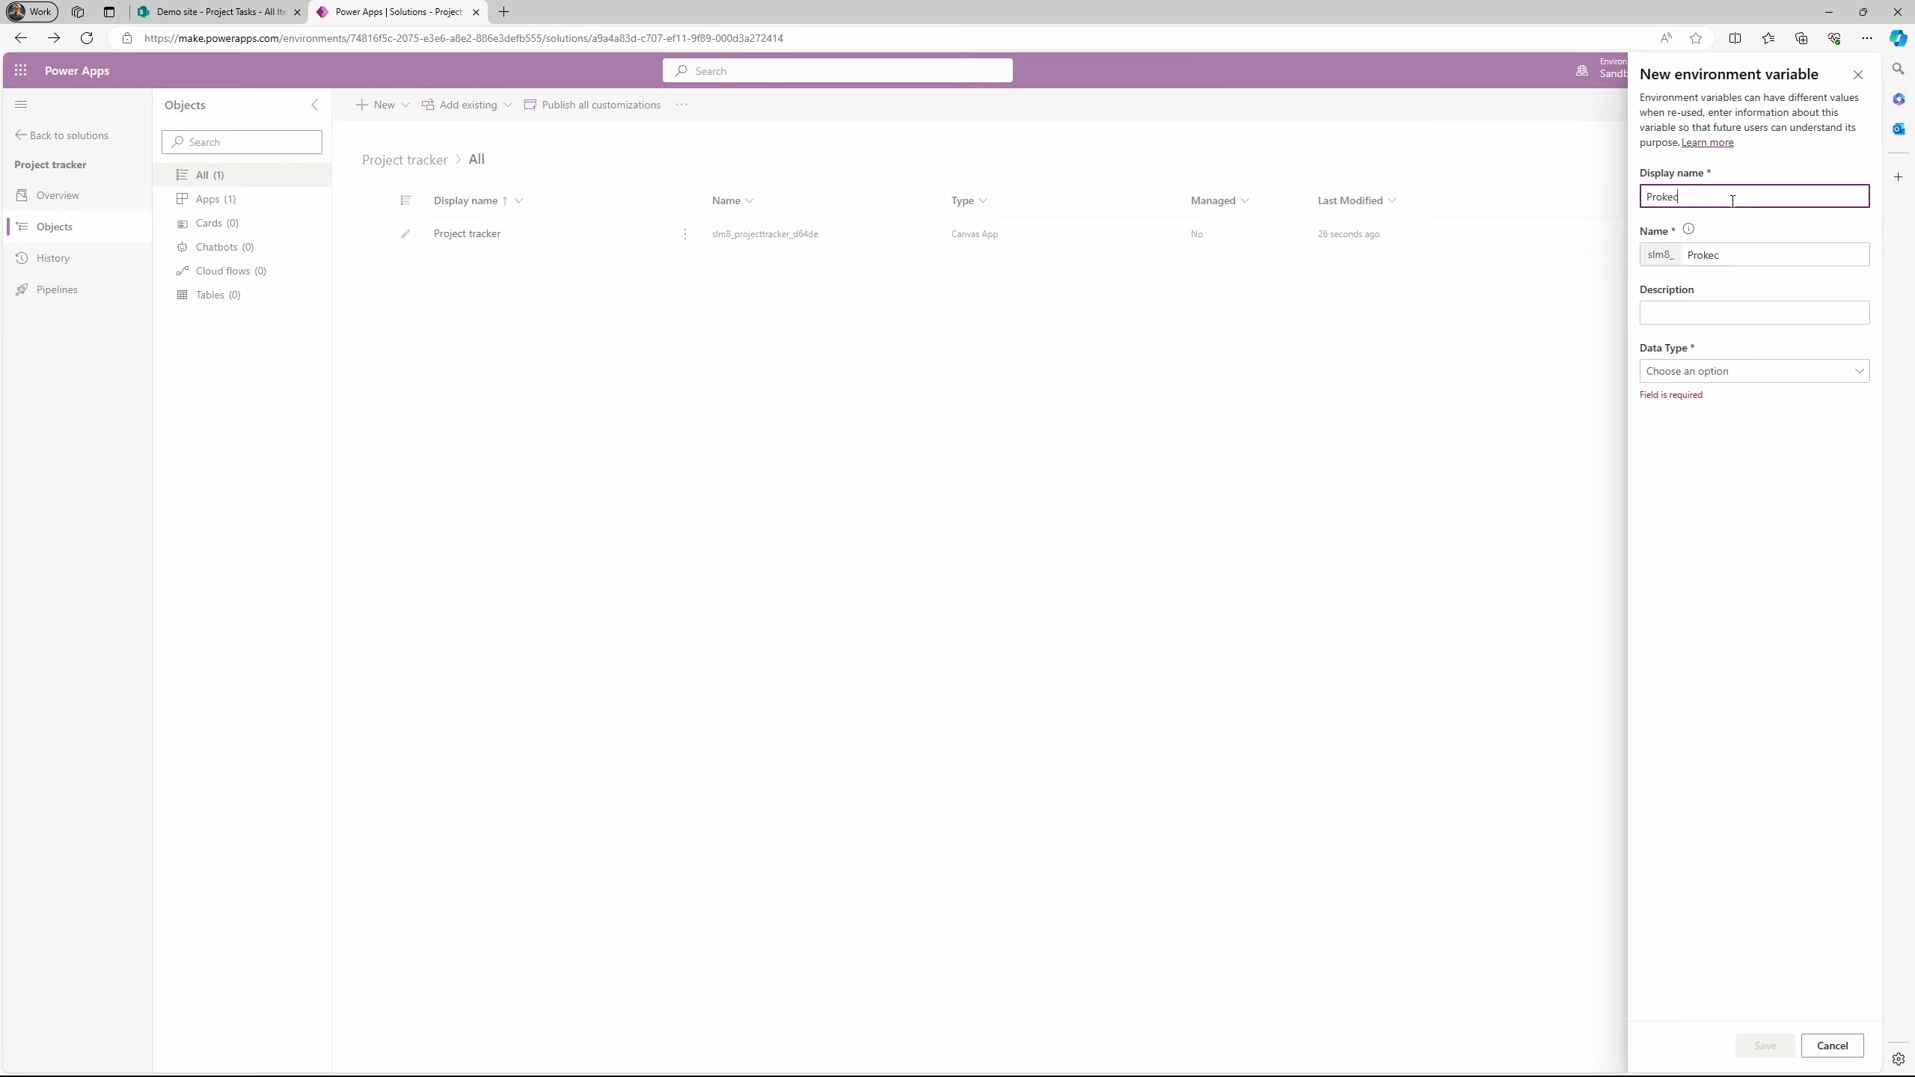
pyautogui.write('rok')
pyautogui.press('BackSpace')
pyautogui.write('ject tracker Main SharePoint site URL')
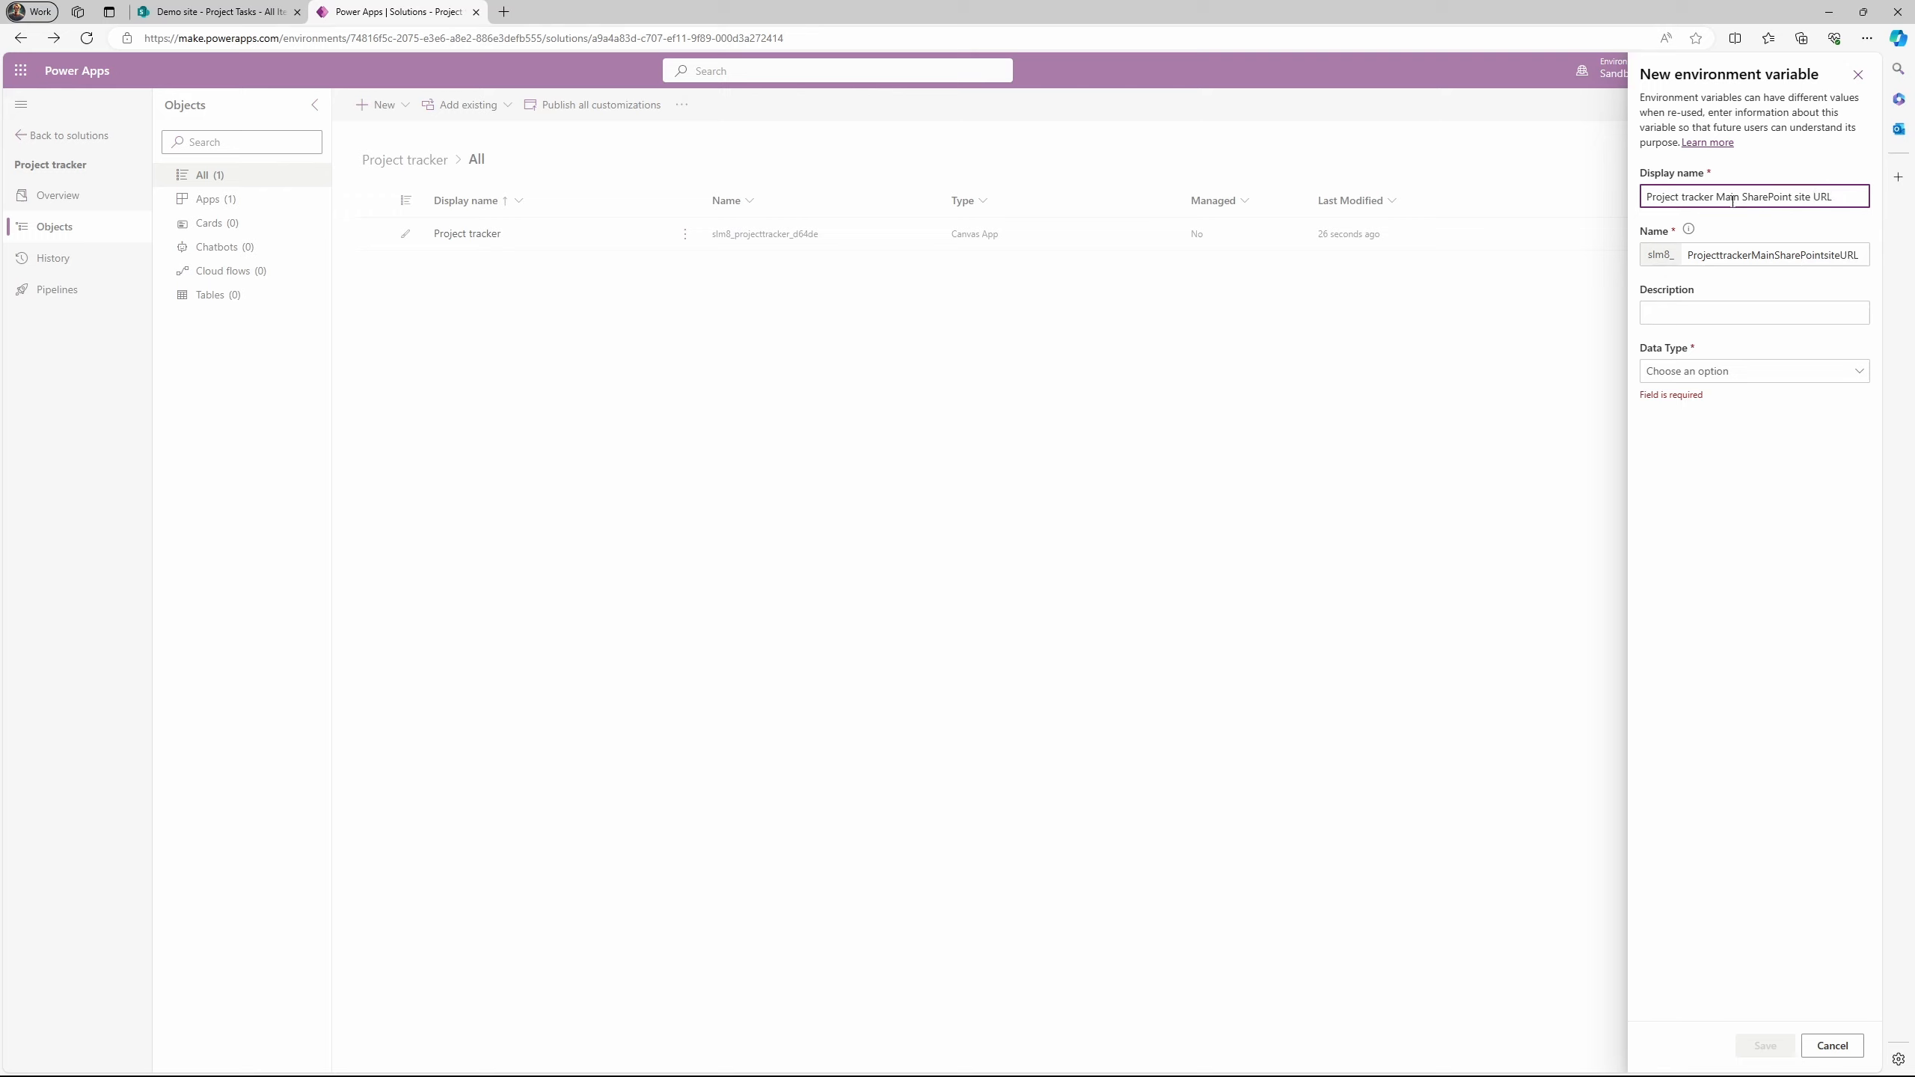
pyautogui.click(1748, 310)
# Set the site URL variable's data type to Data source, with the SharePoint connector and the Site parameter type.
pyautogui.click(1840, 374)
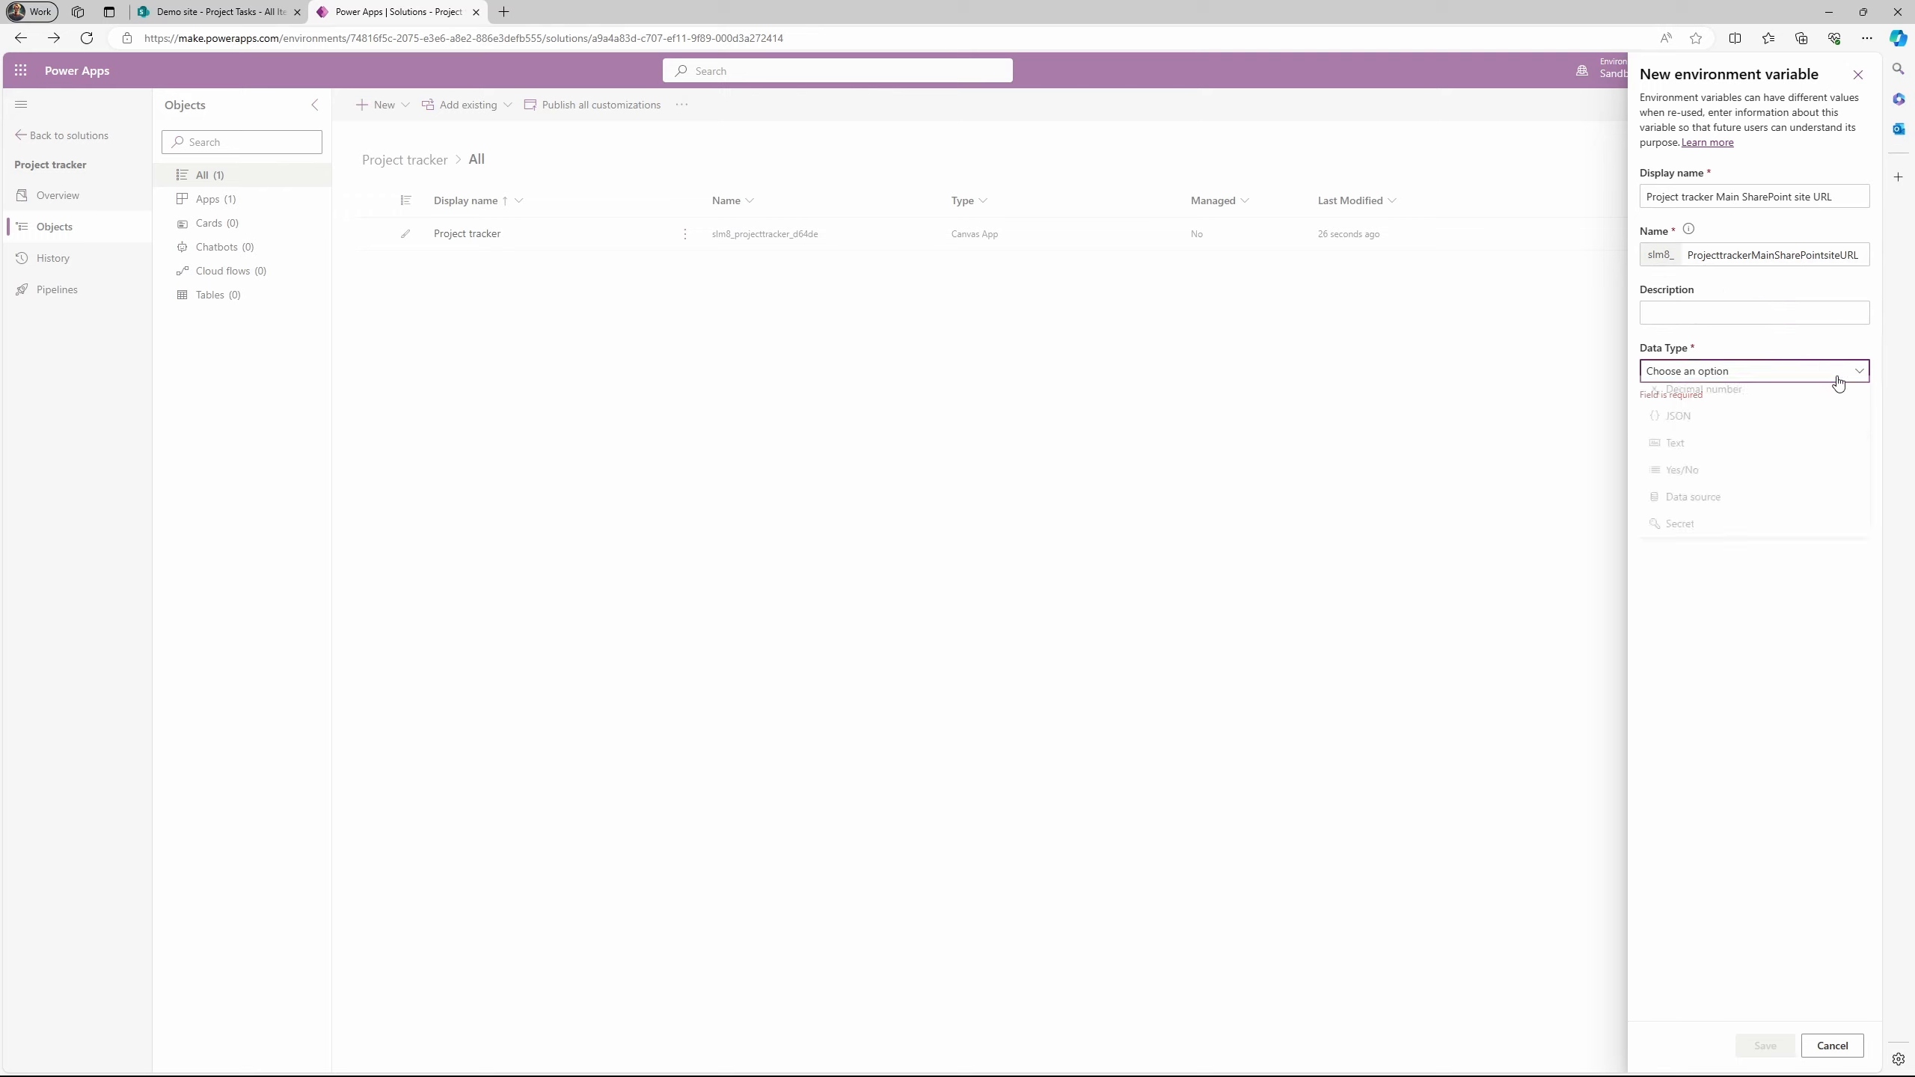
pyautogui.click(1710, 498)
pyautogui.click(1735, 431)
pyautogui.click(1727, 455)
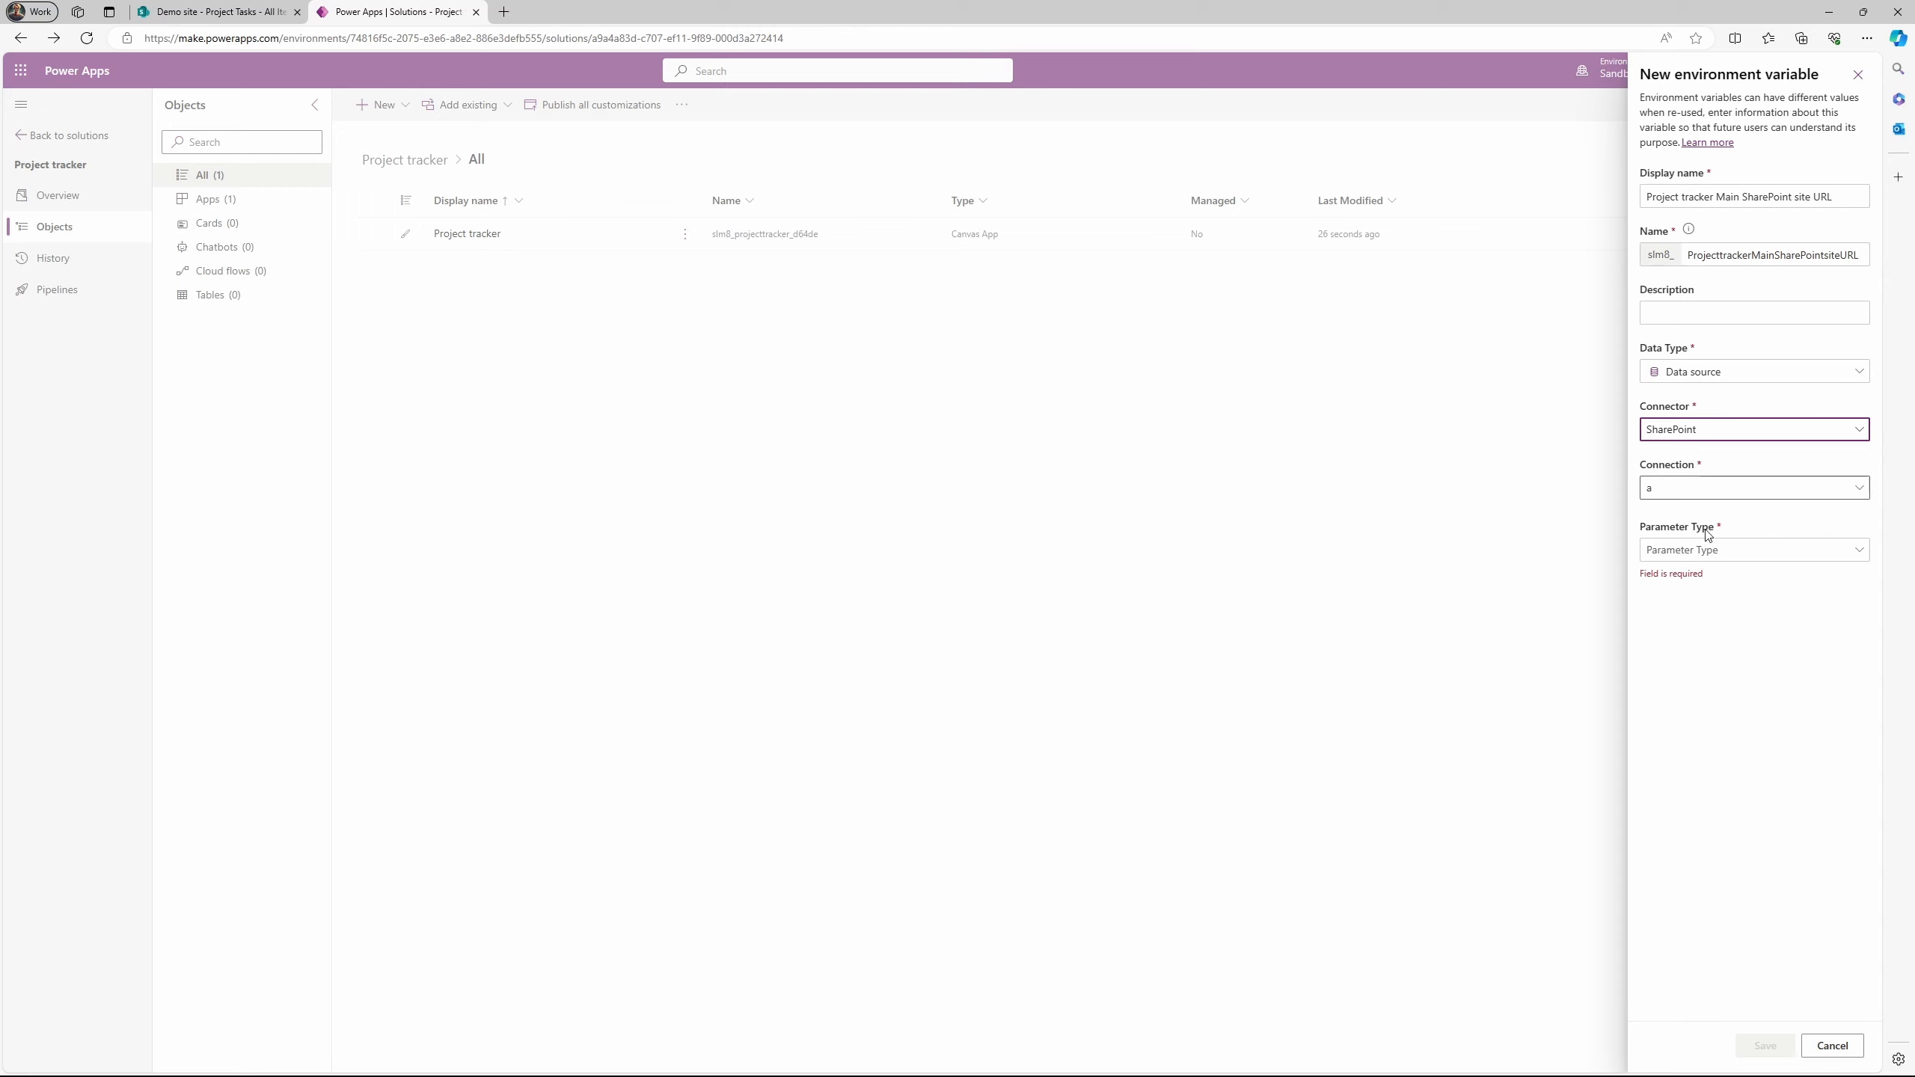
pyautogui.click(1784, 550)
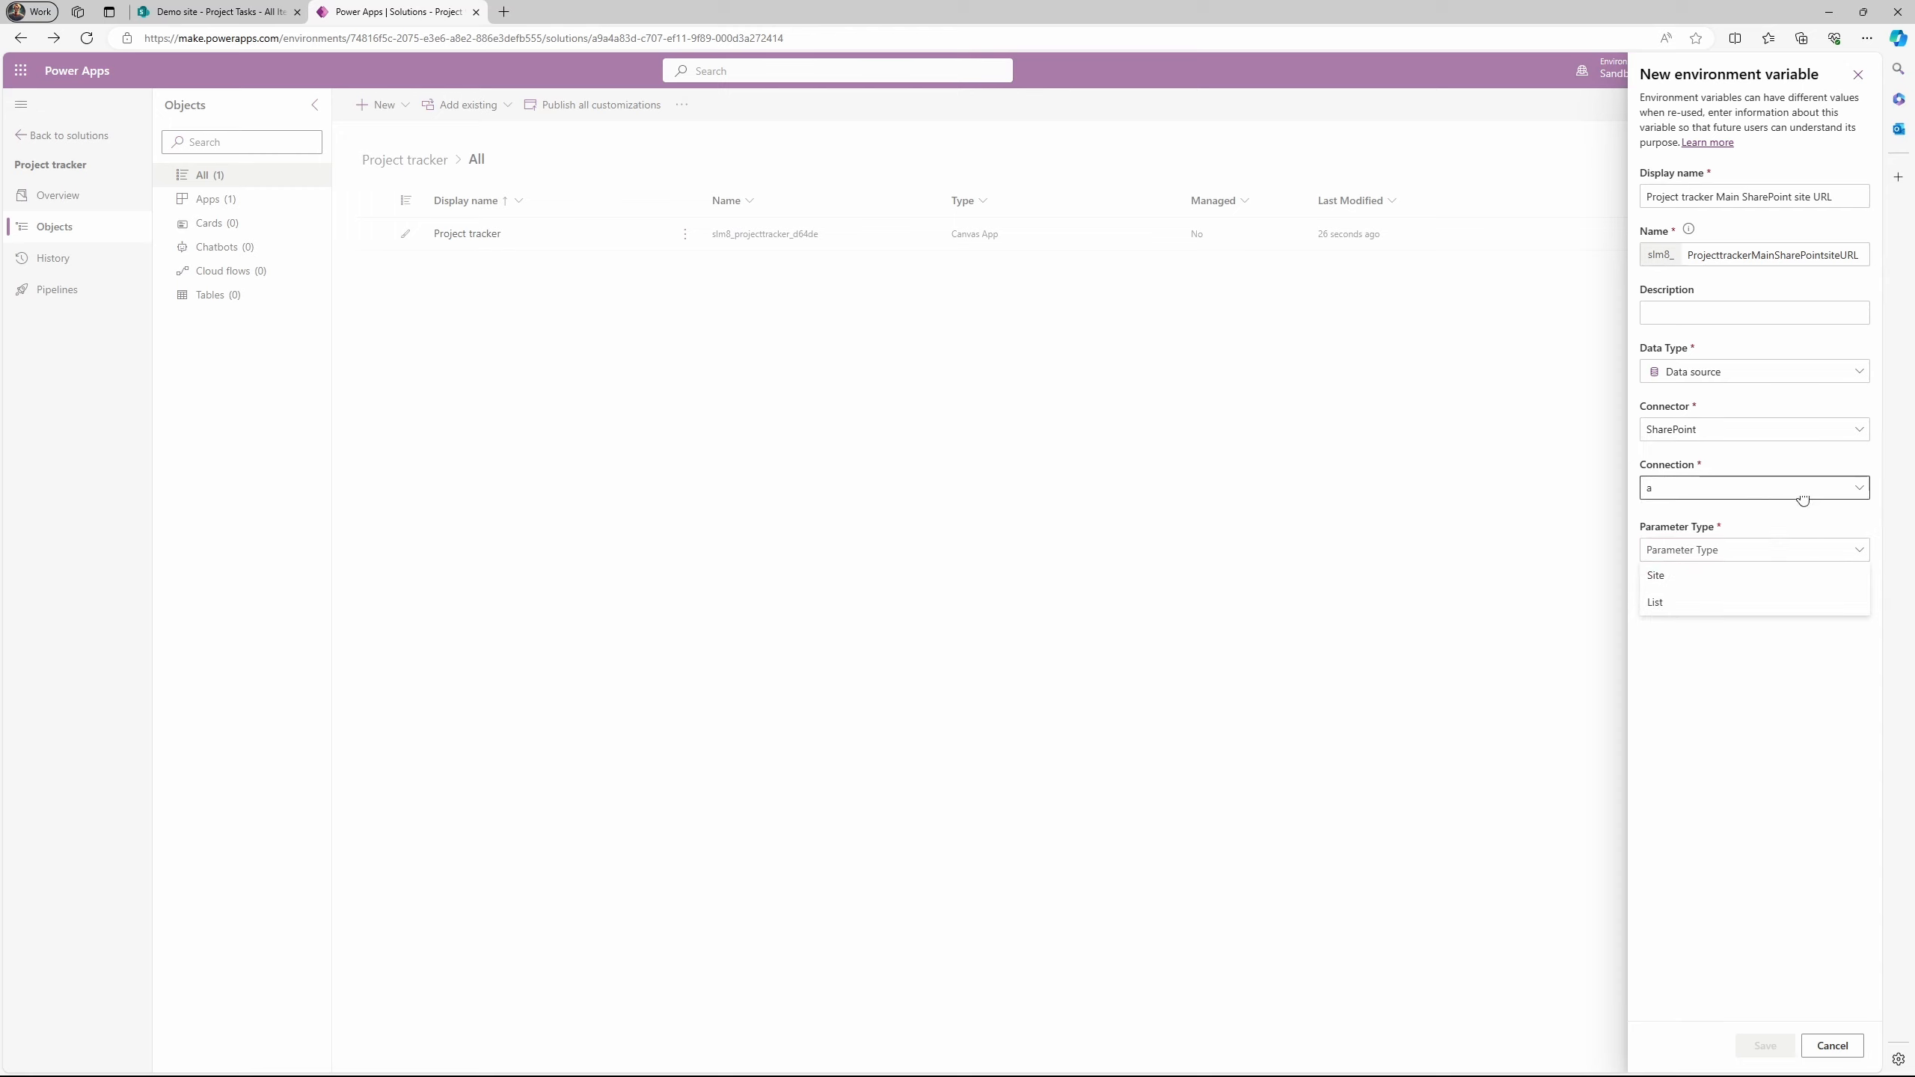
pyautogui.click(1747, 582)
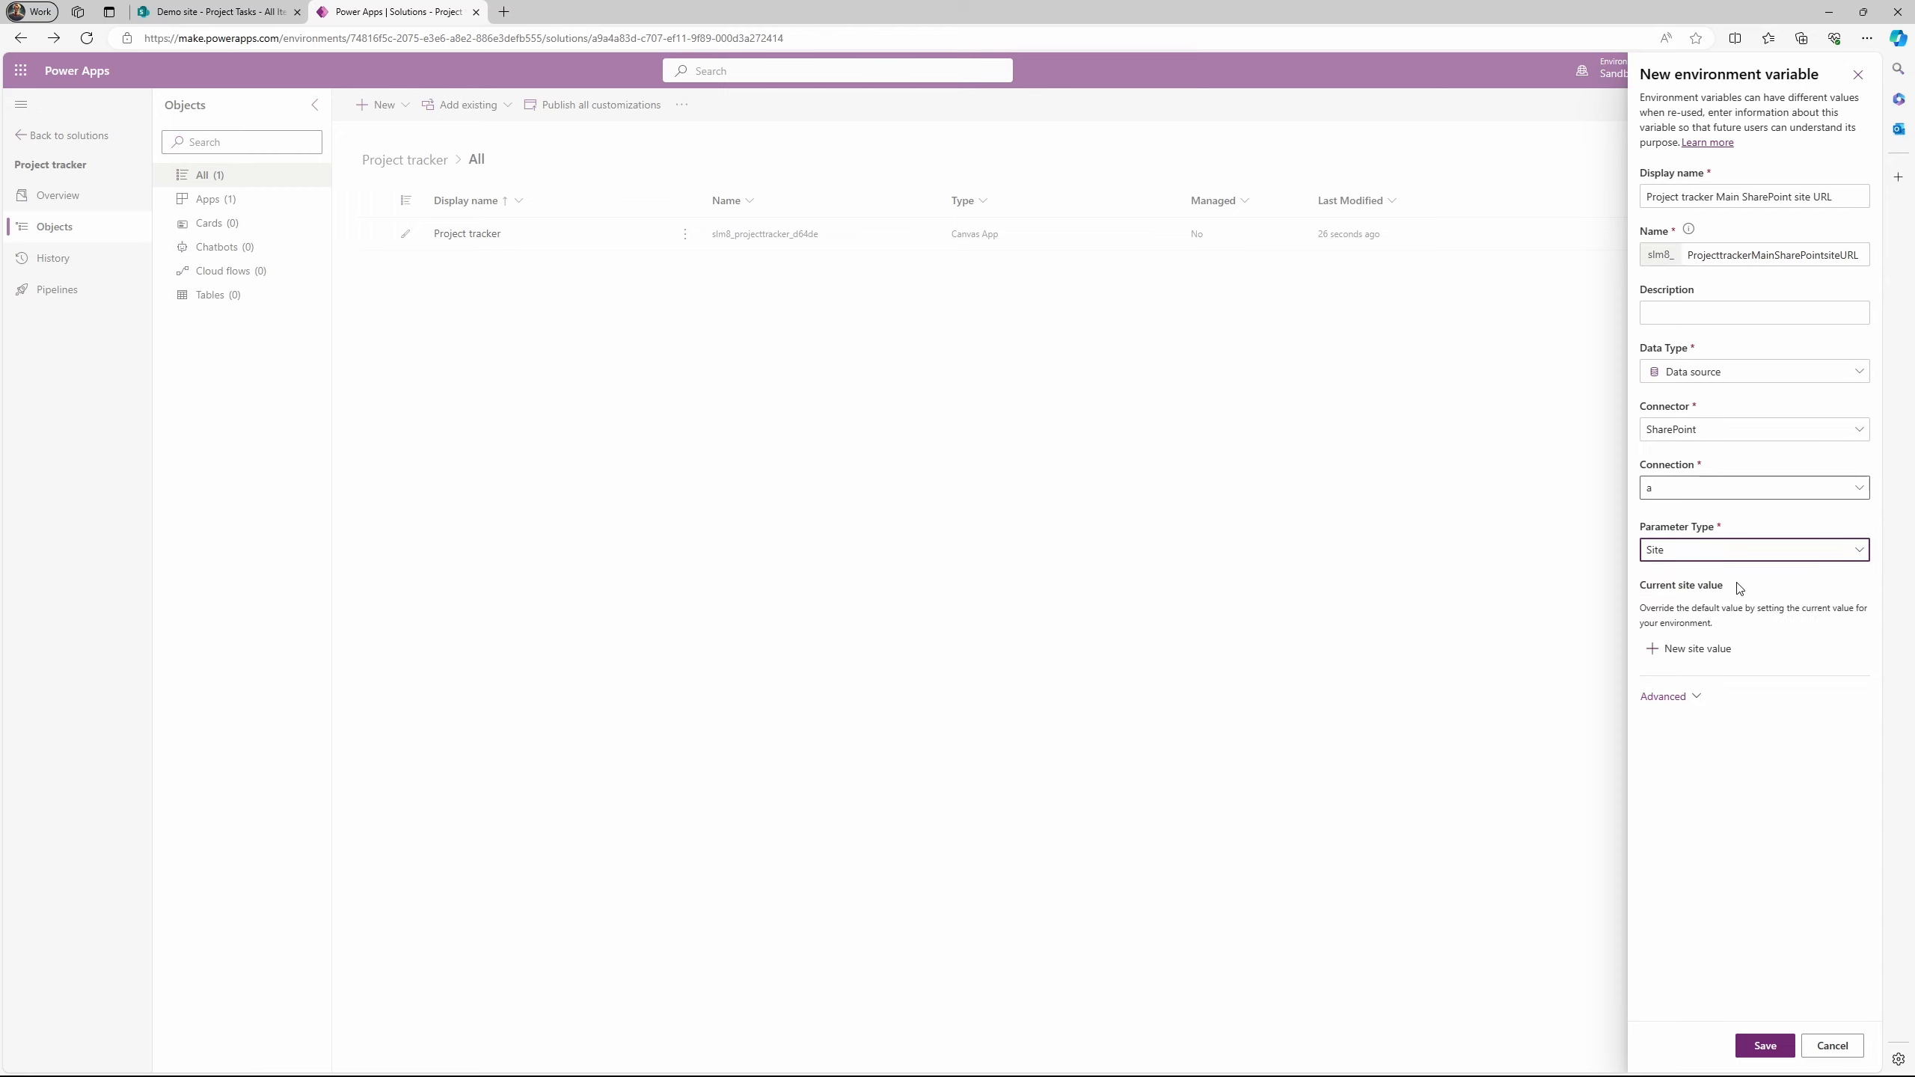
# Set the variable's current site value to Demo site and save the environment variable.
pyautogui.click(1701, 650)
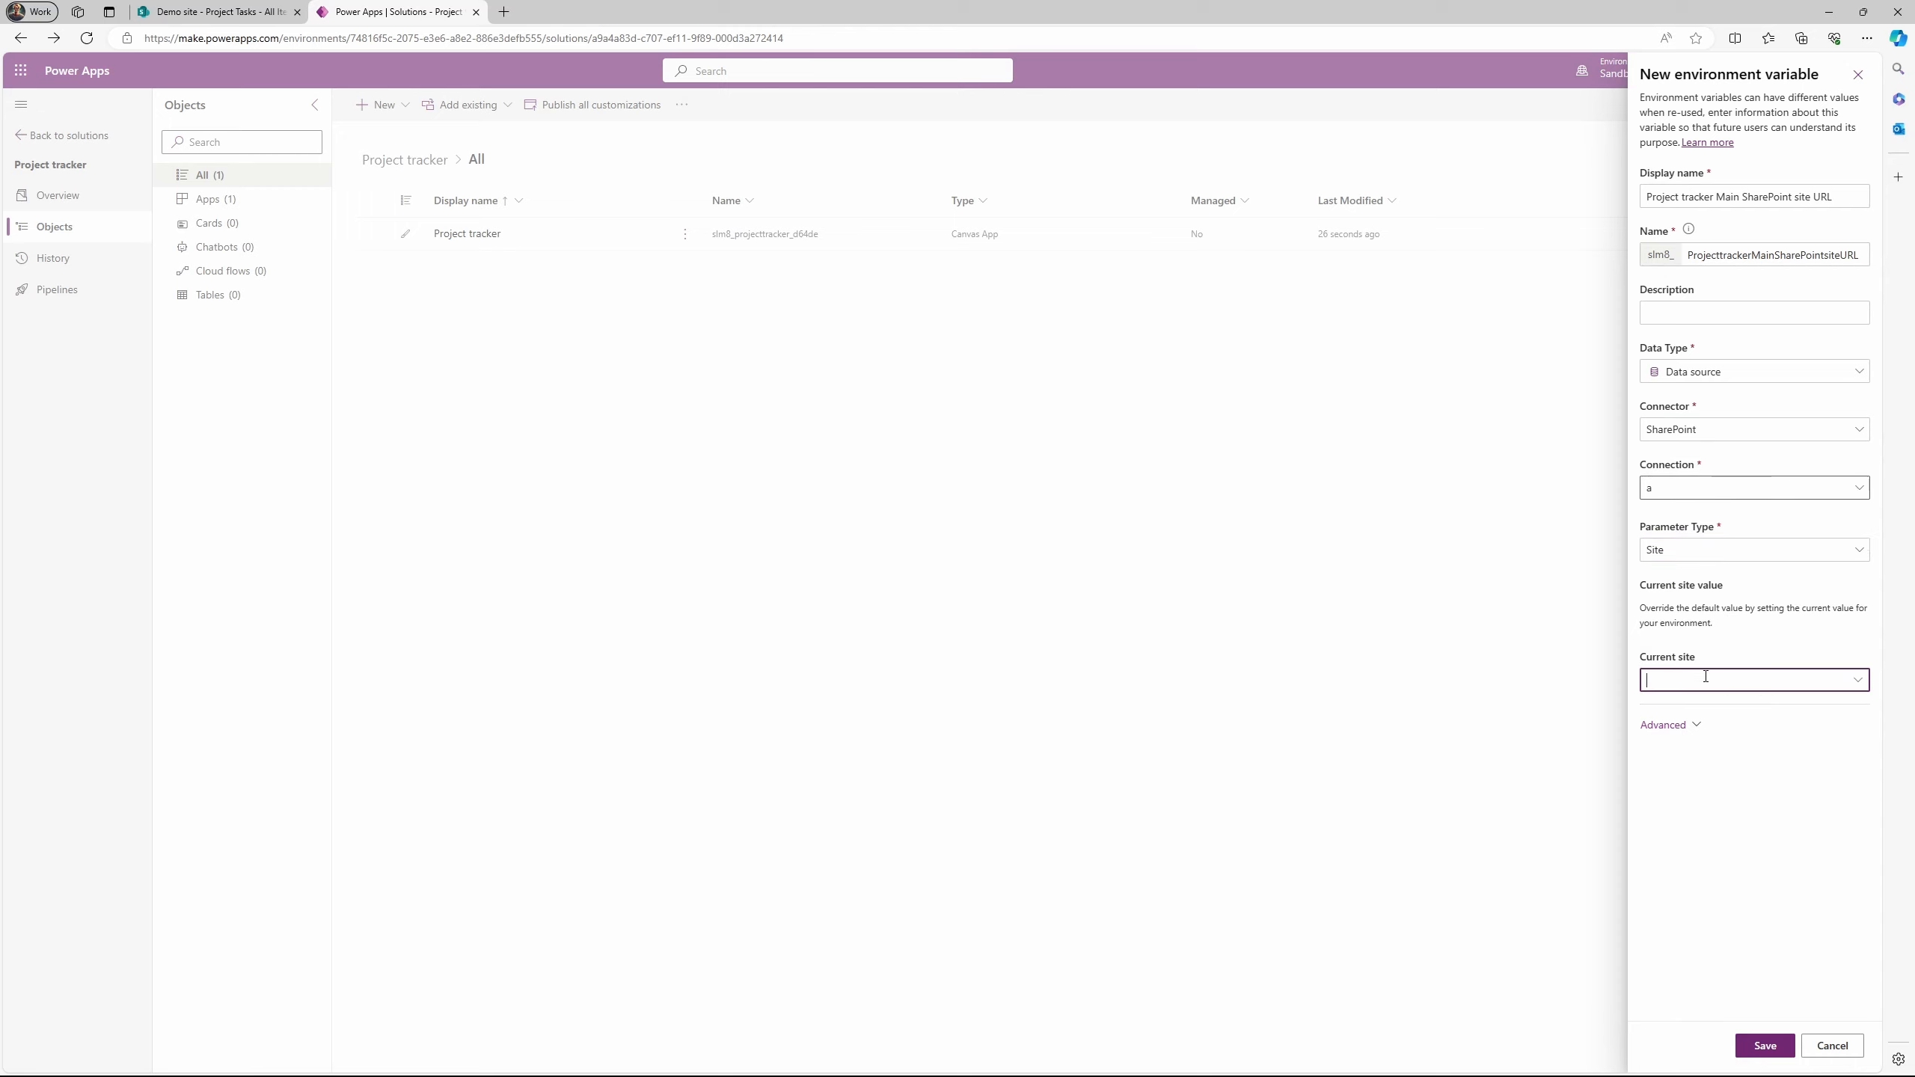
pyautogui.click(1857, 680)
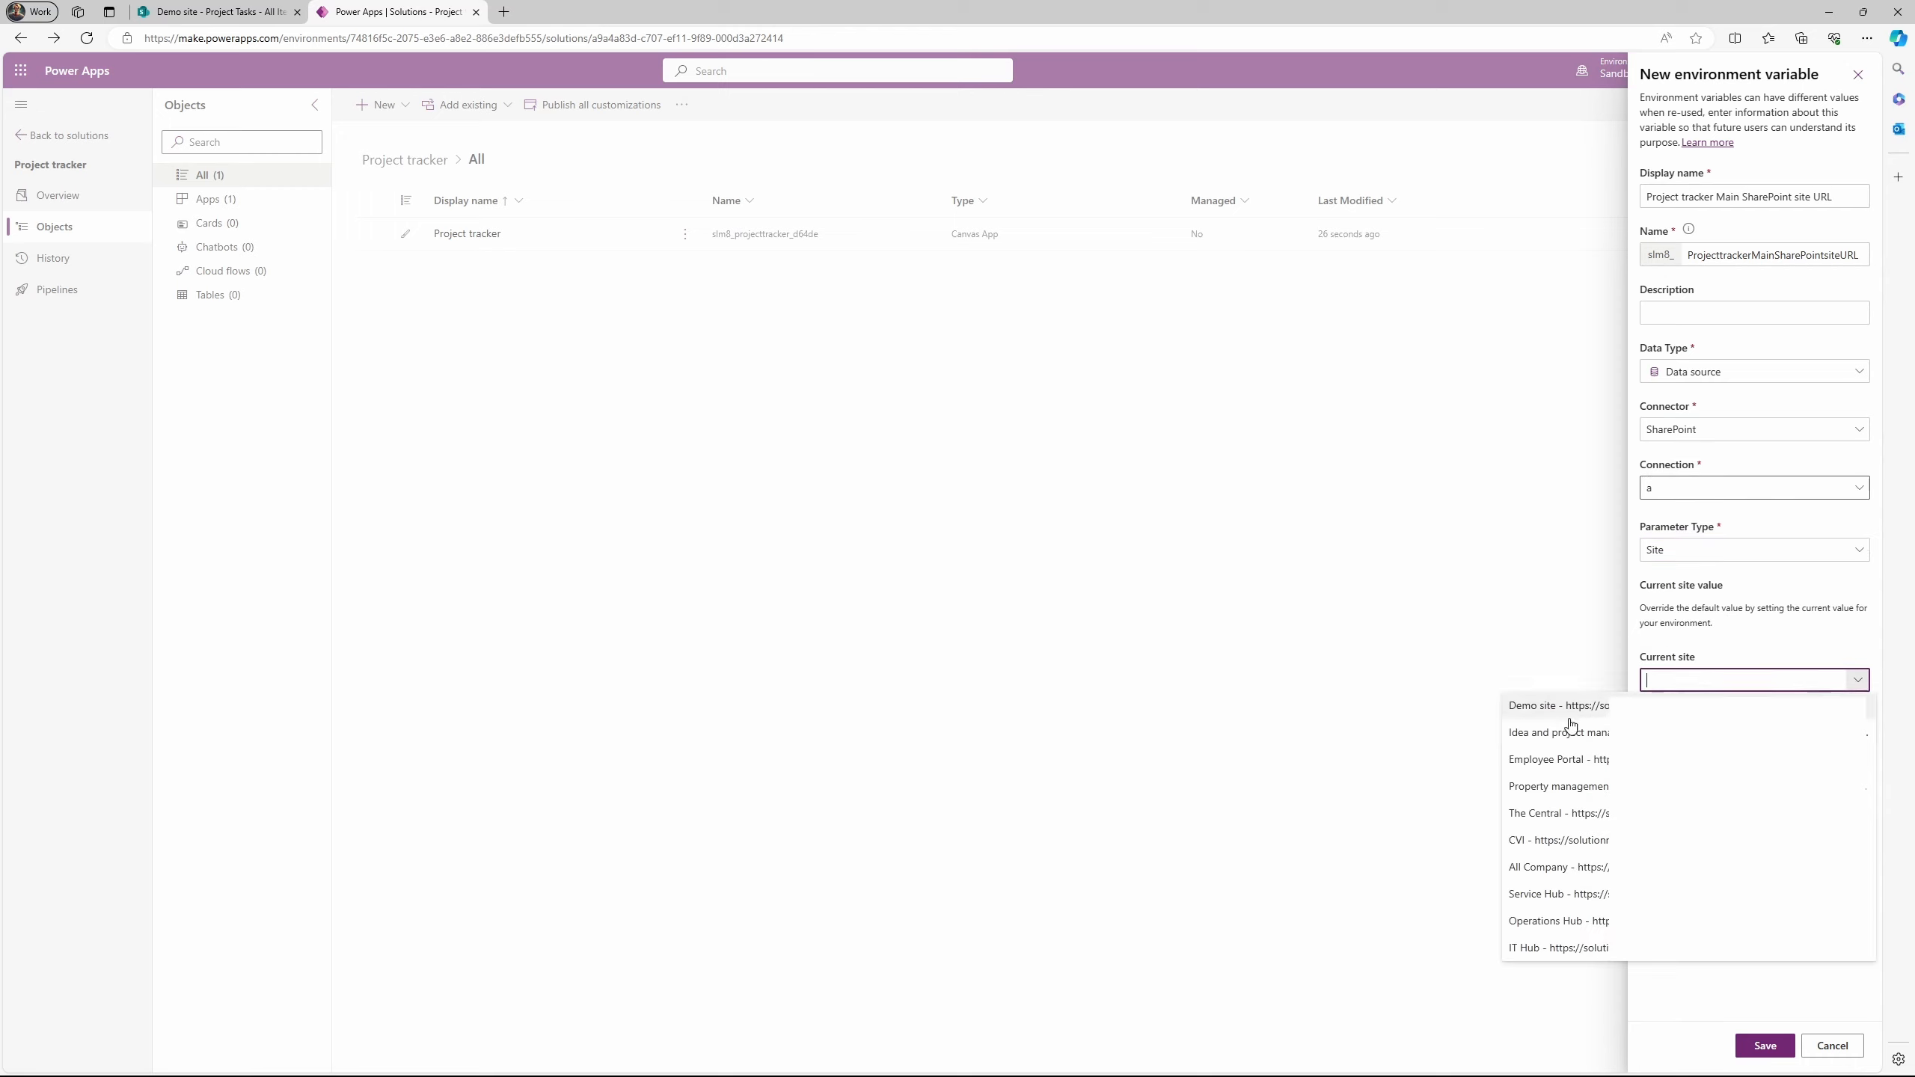
pyautogui.click(1535, 715)
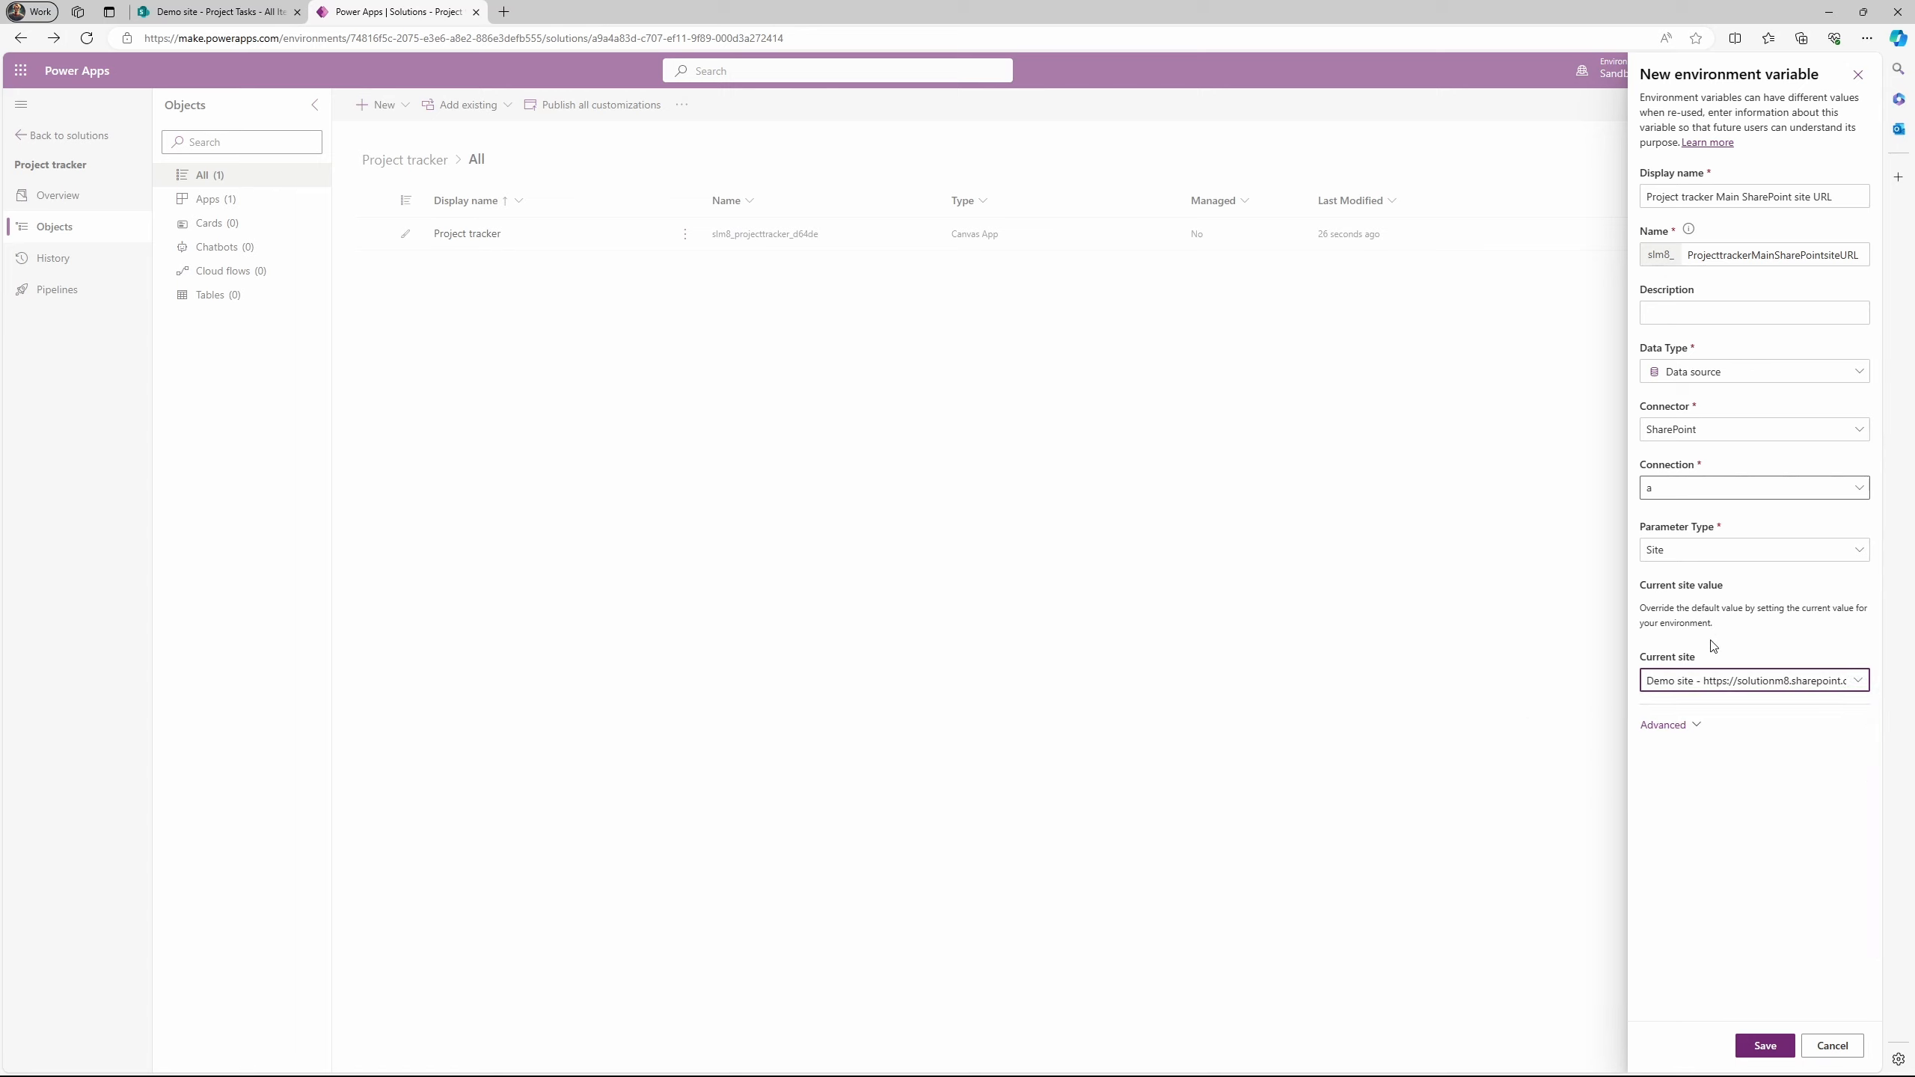
pyautogui.click(1763, 1046)
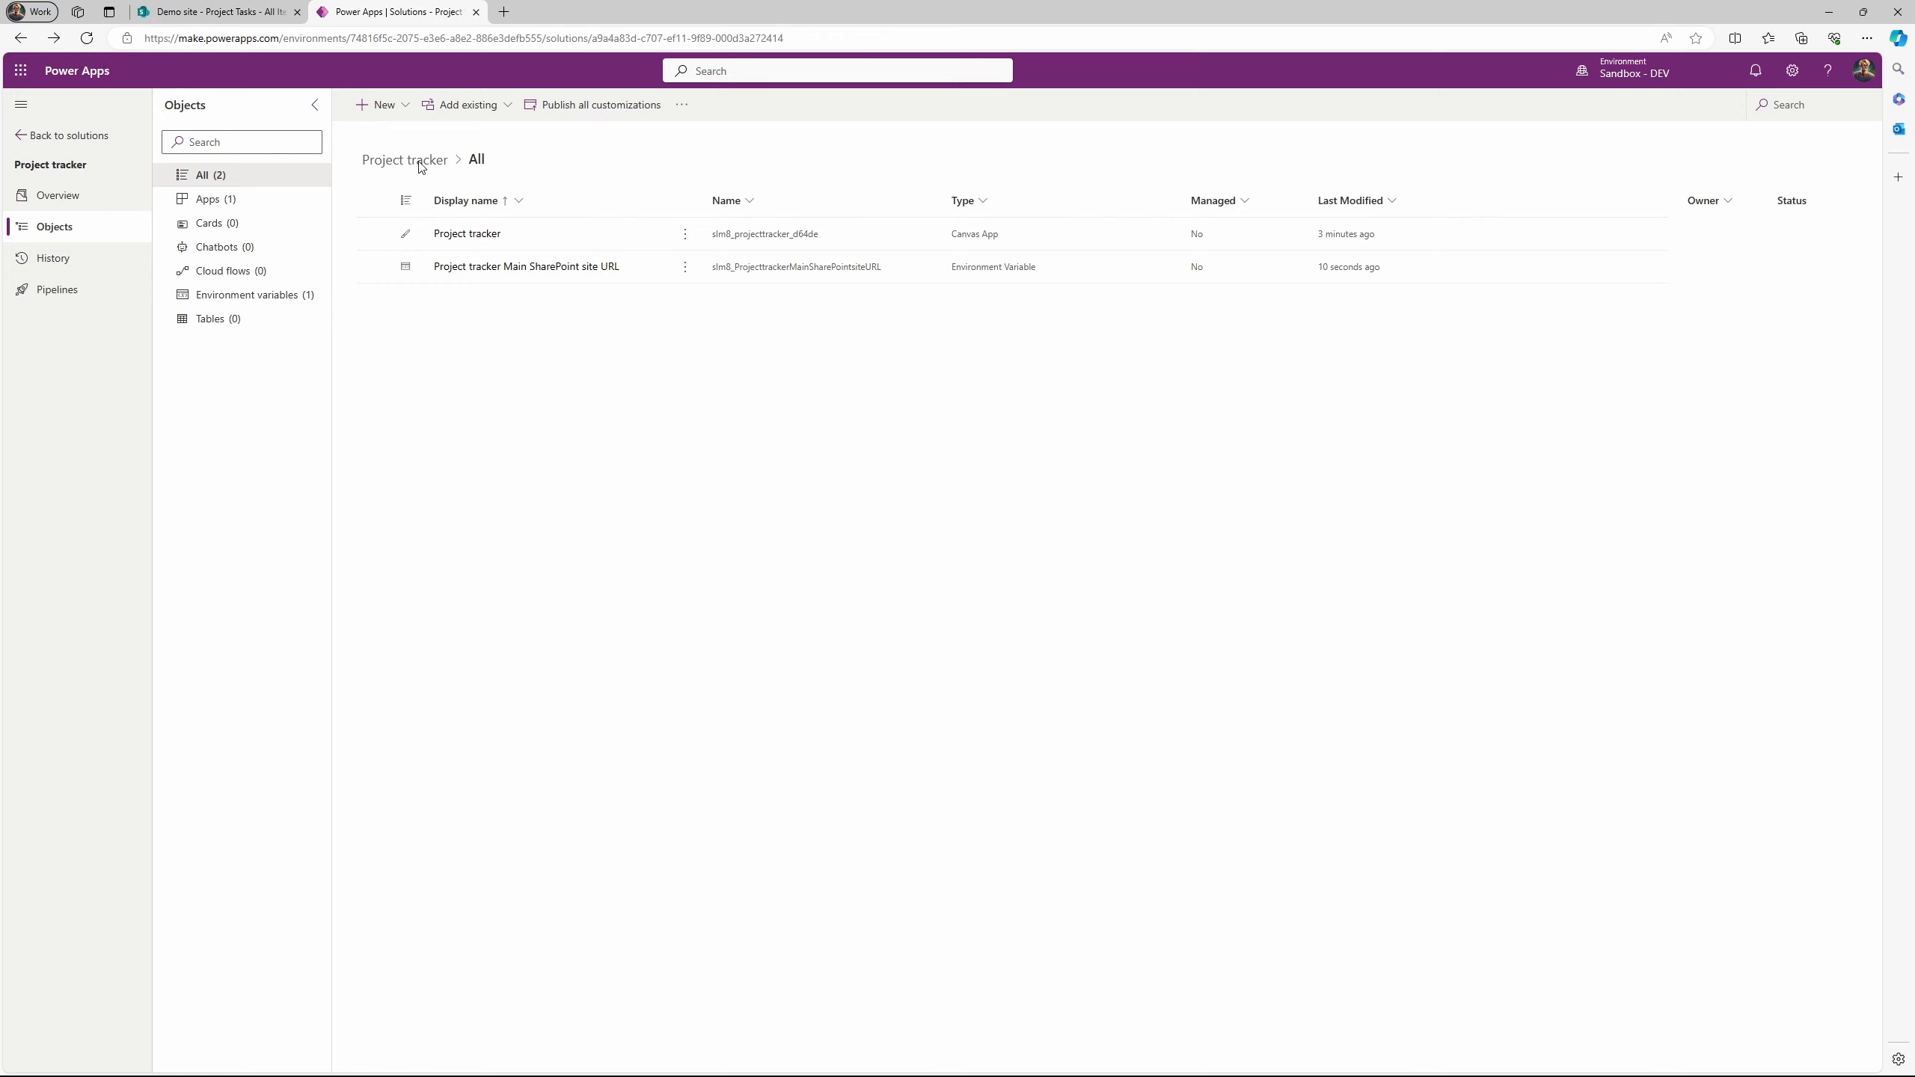
# Start another environment variable in the solution with the display name Project tracker Project list.
pyautogui.click(396, 108)
pyautogui.moveTo(422, 351)
pyautogui.click(558, 458)
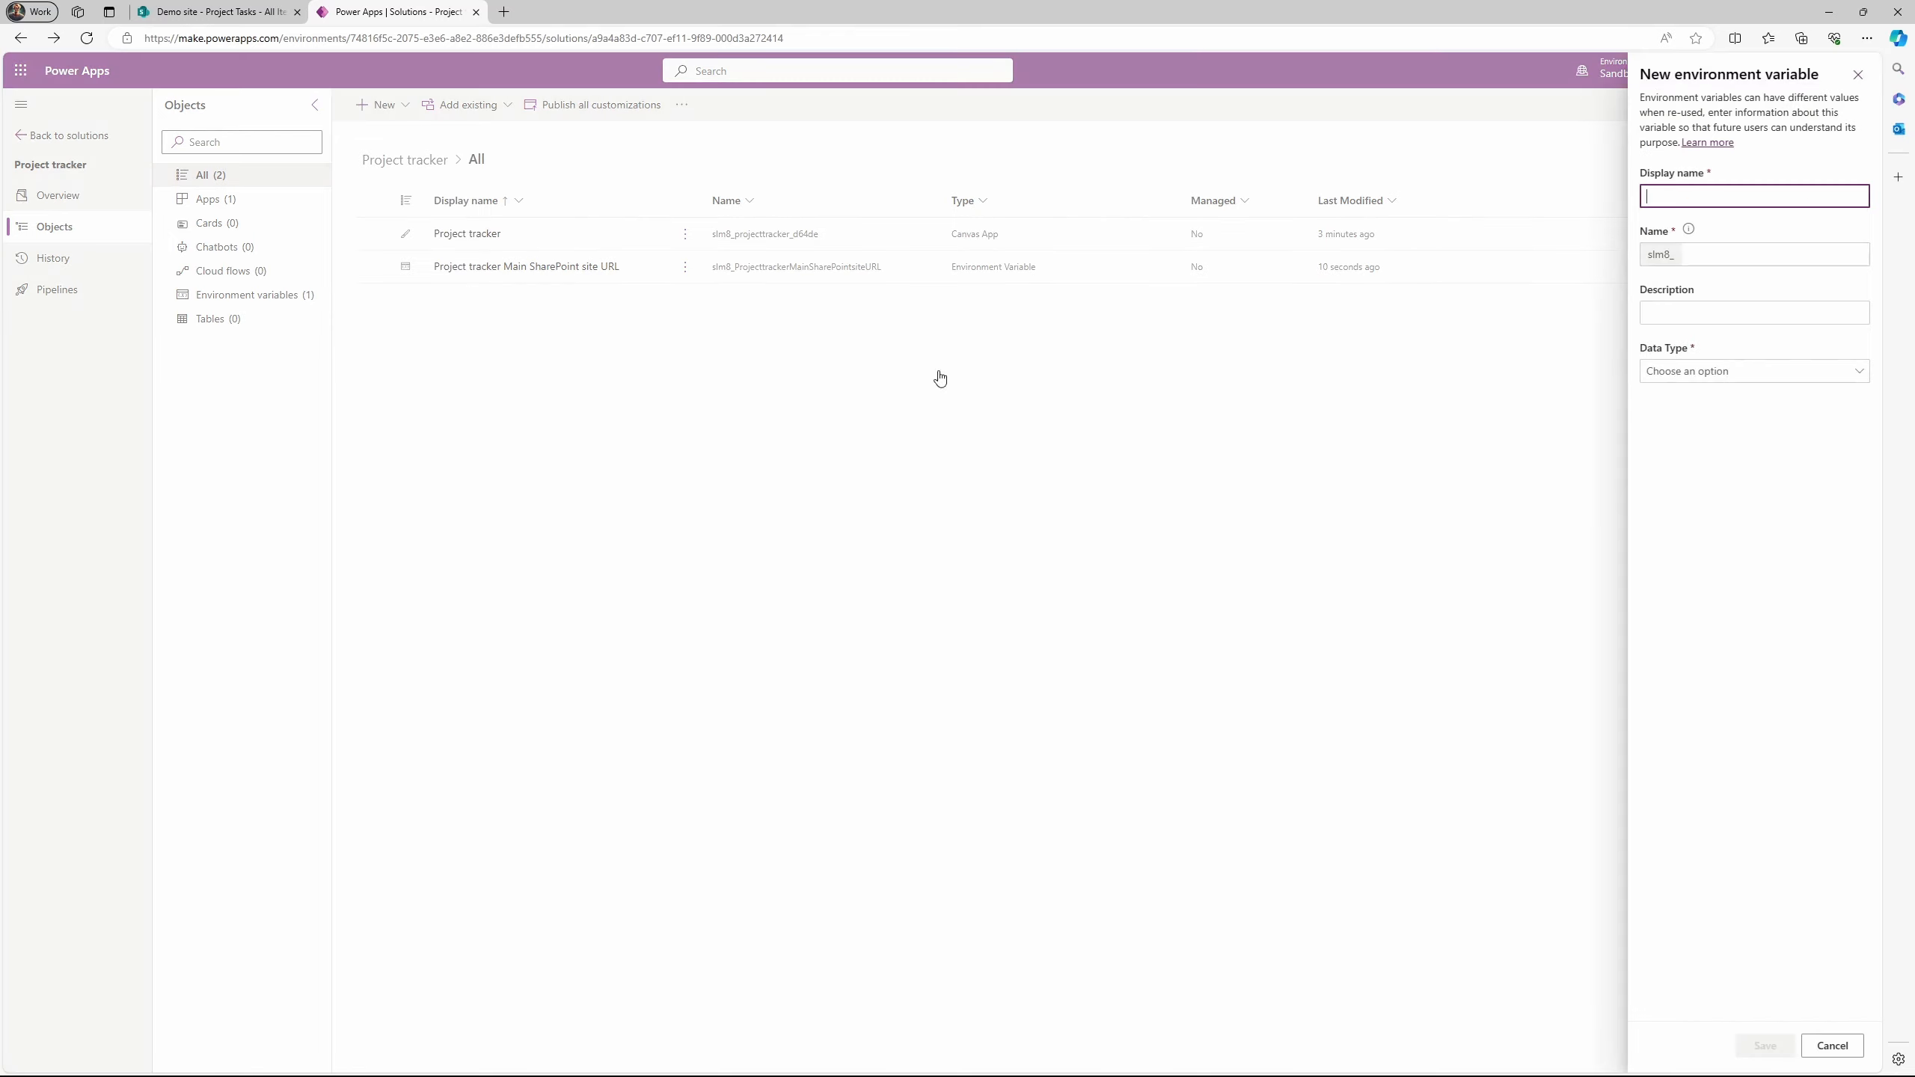
pyautogui.write('Project tracker Project list')
# Set the Project list variable's data type to Data source, with the SharePoint connector and the List parameter type.
pyautogui.click(1717, 371)
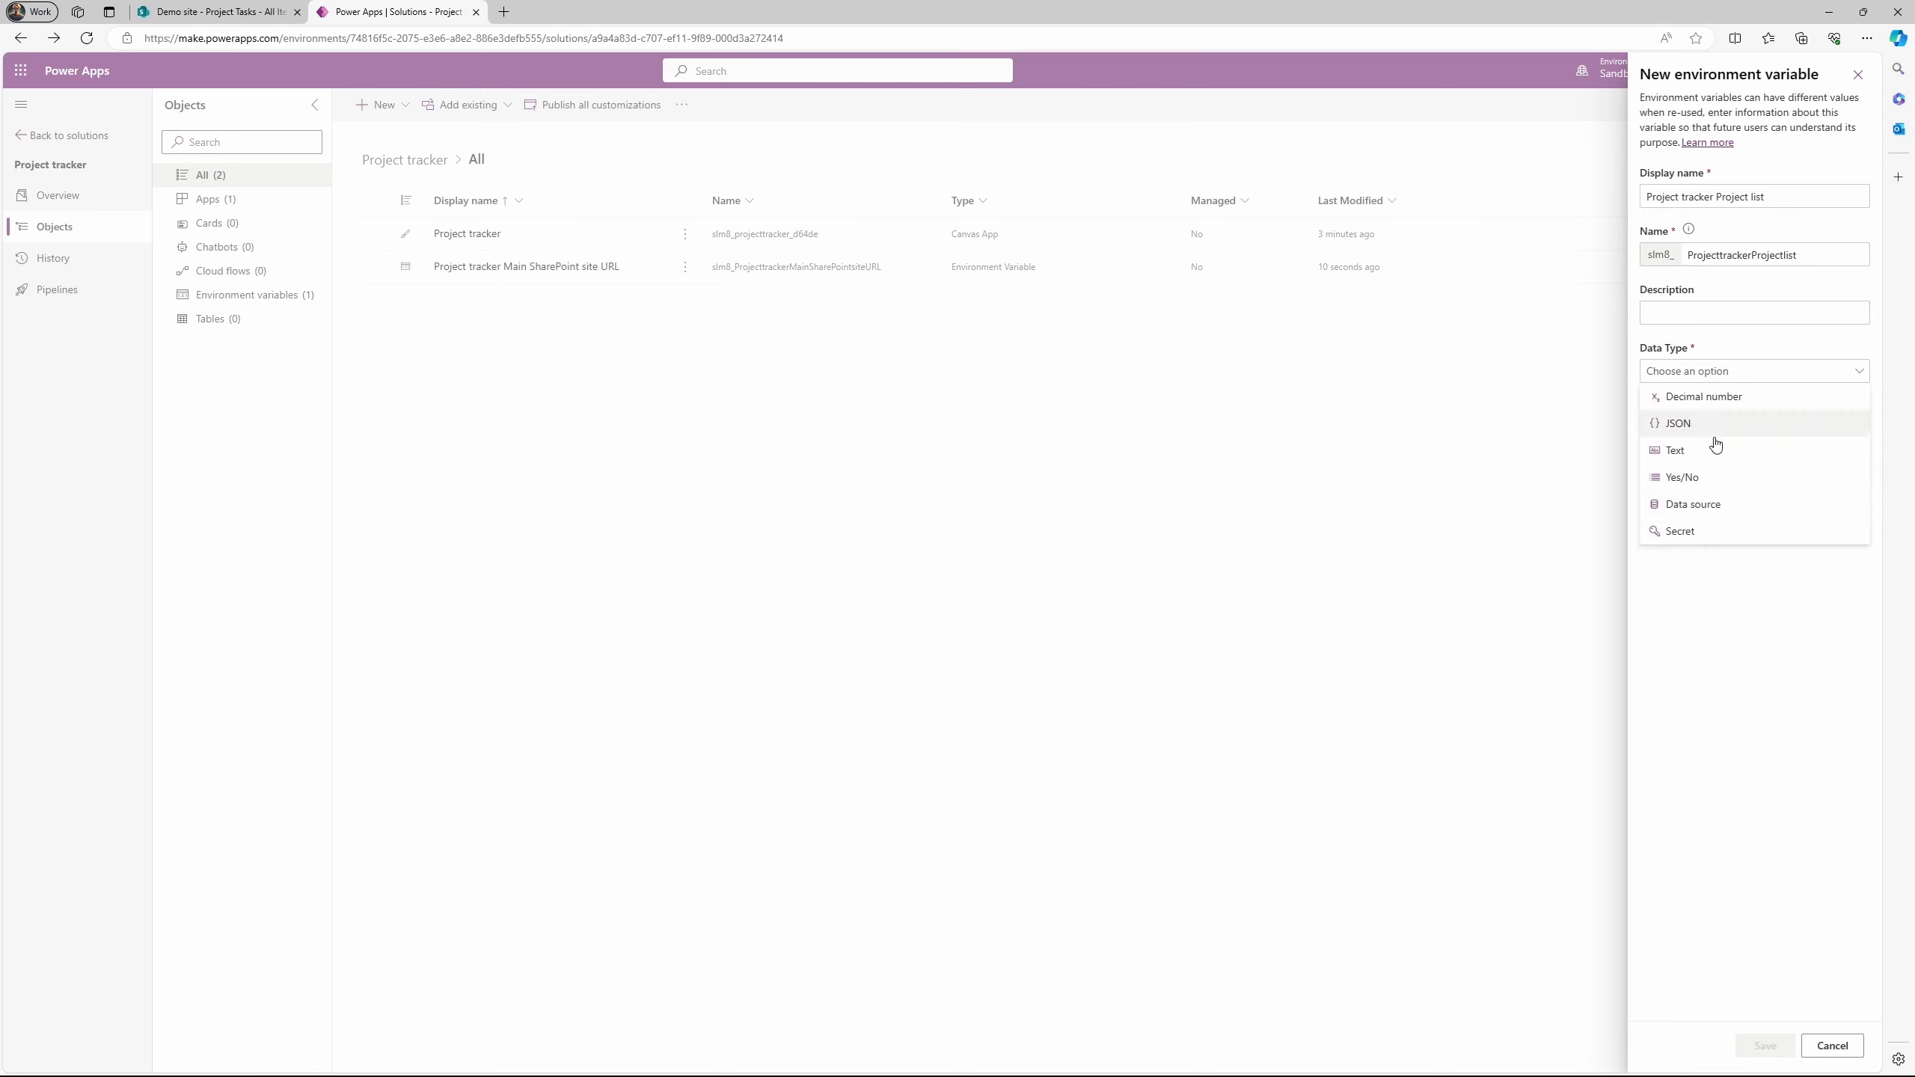
pyautogui.click(1698, 506)
pyautogui.click(1723, 429)
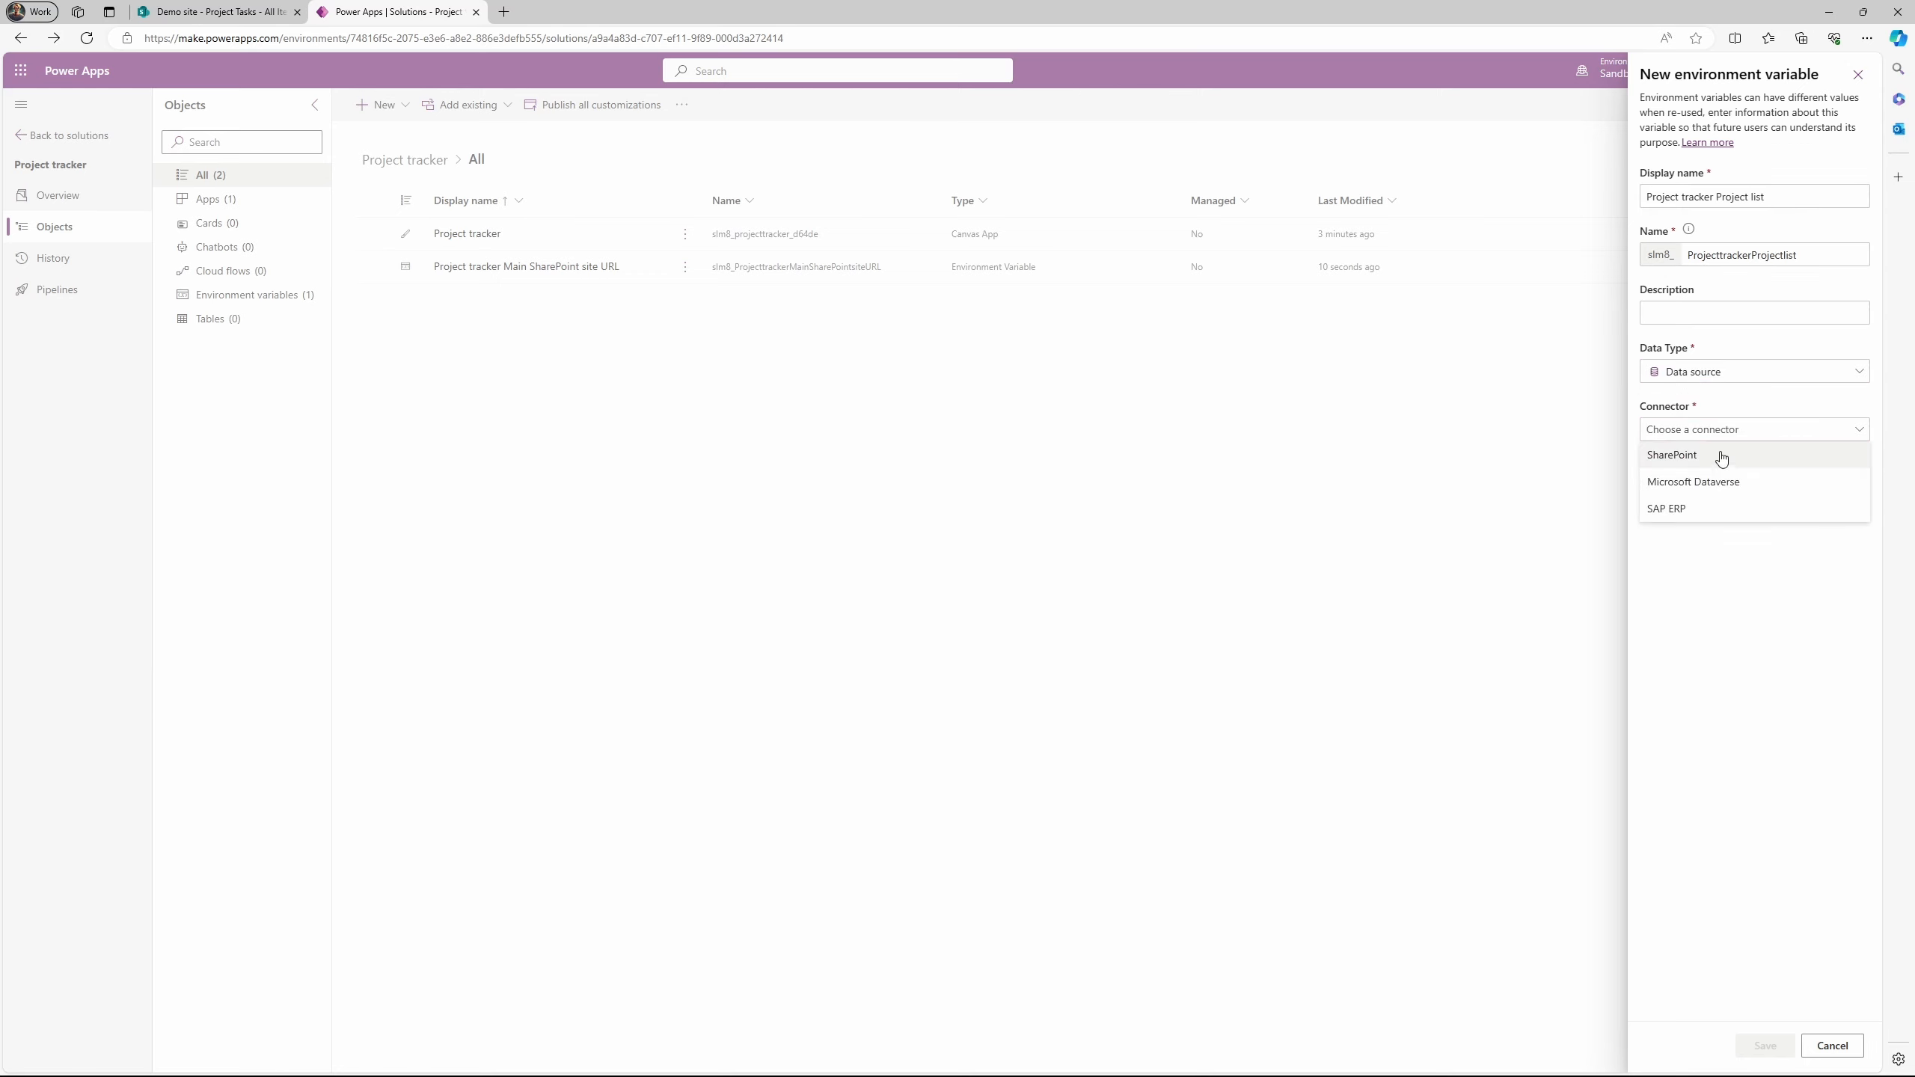
pyautogui.click(1722, 457)
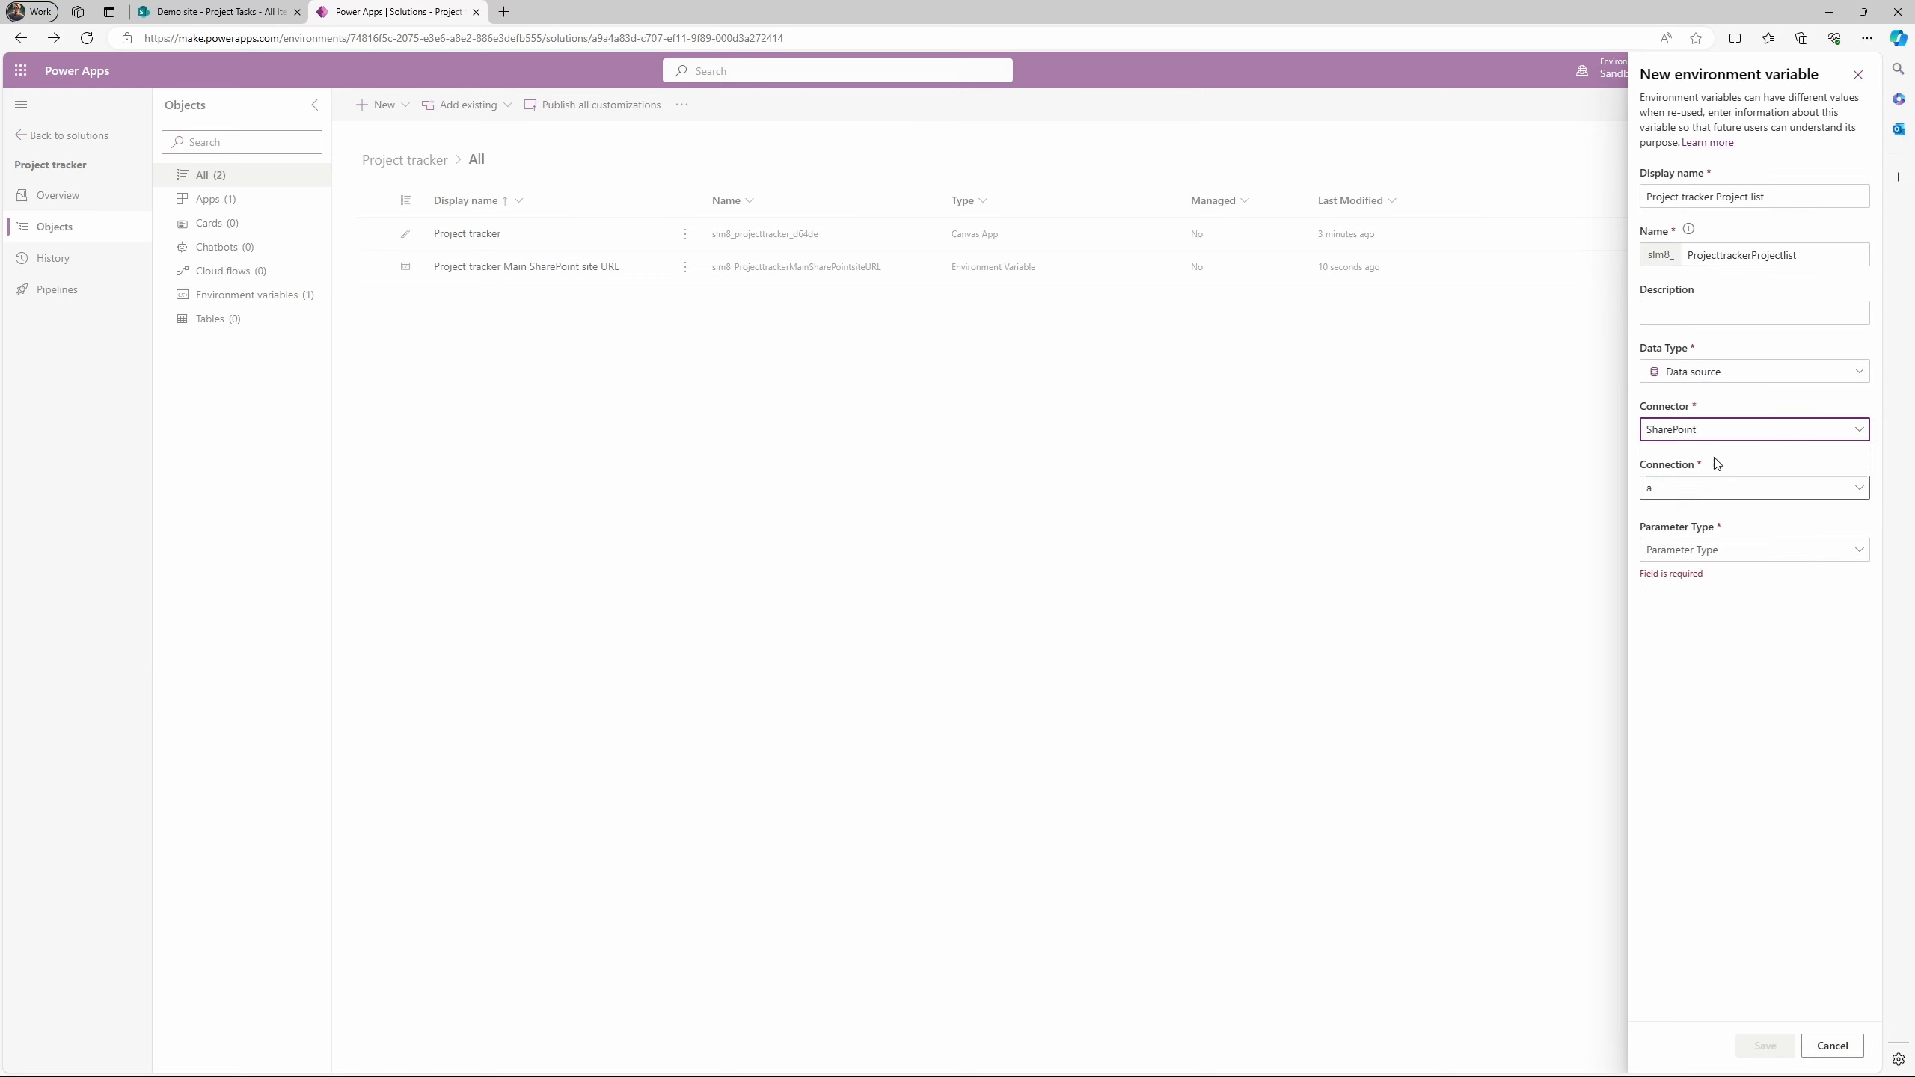
pyautogui.click(1765, 557)
pyautogui.click(1702, 608)
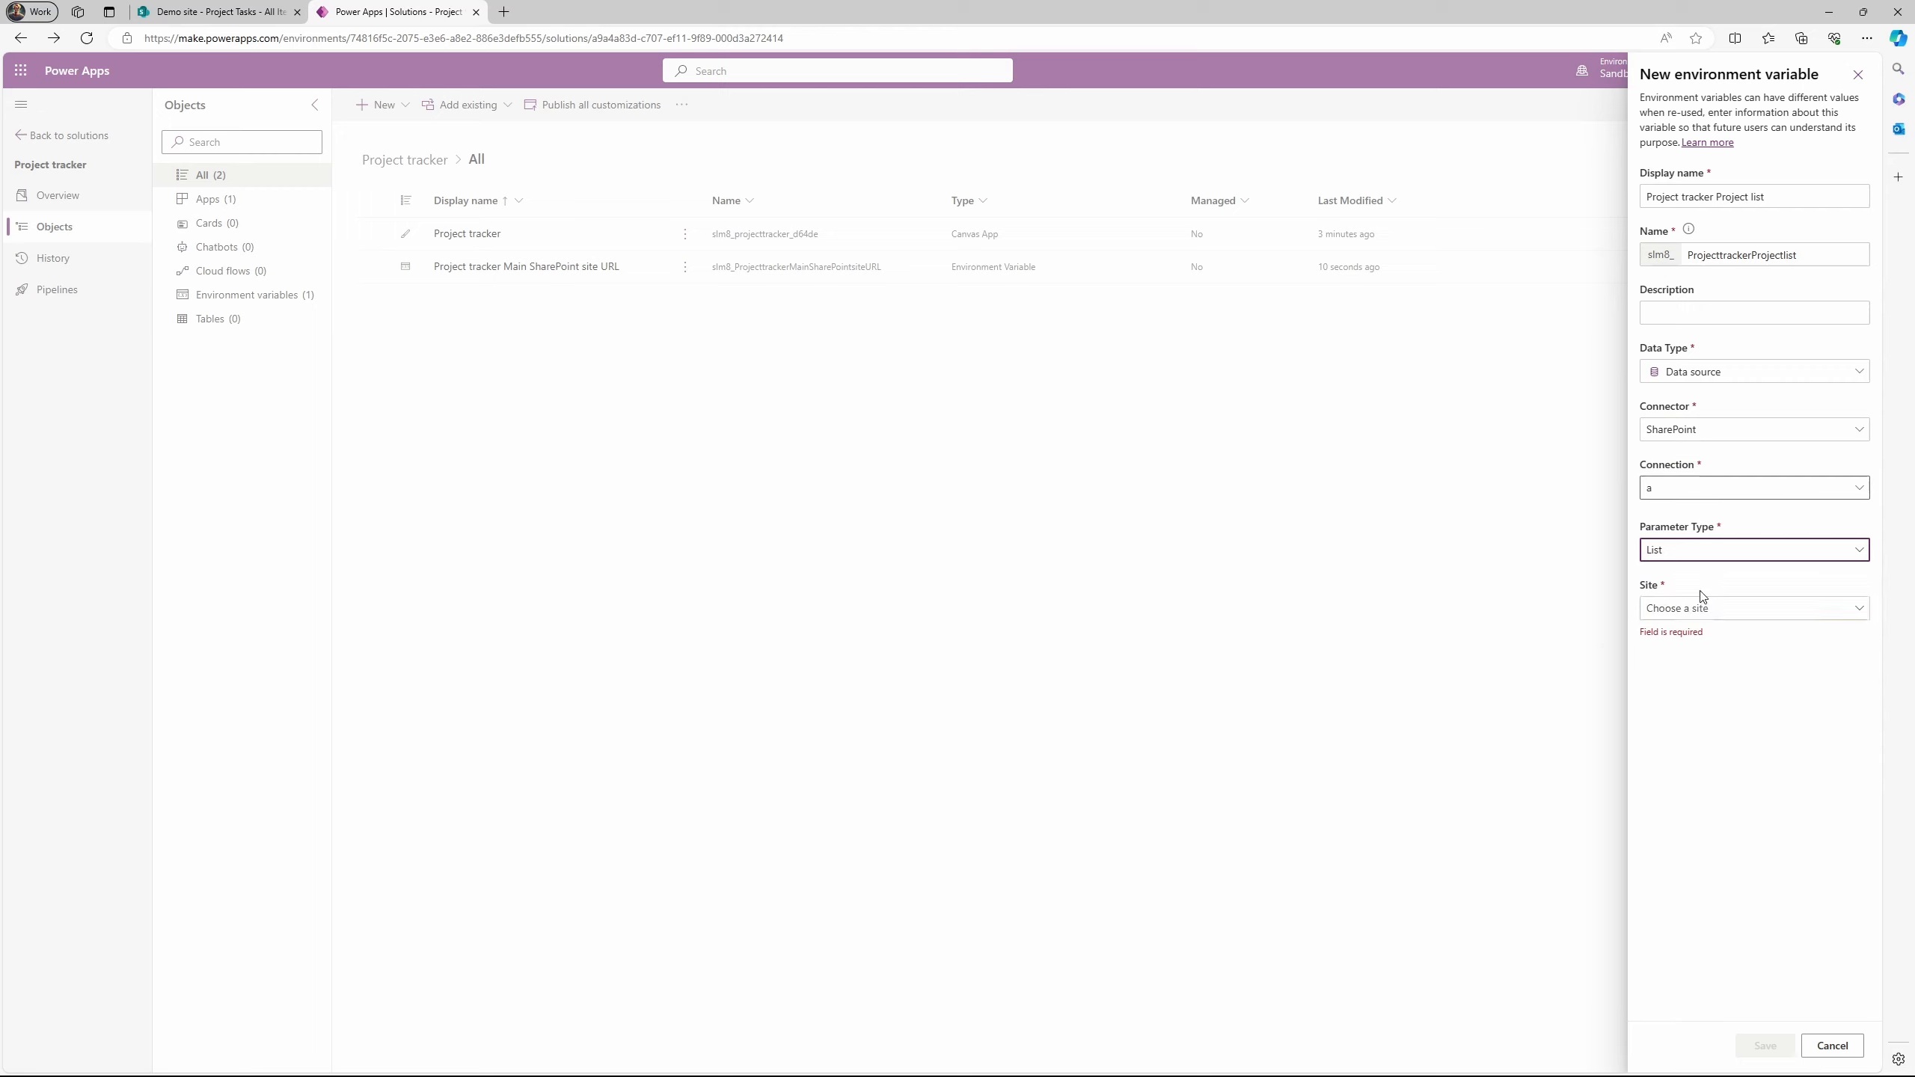
# Assign Project tracker Main SharePoint site URL as the site and Projects as the current list, and save the environment variable.
pyautogui.click(1710, 609)
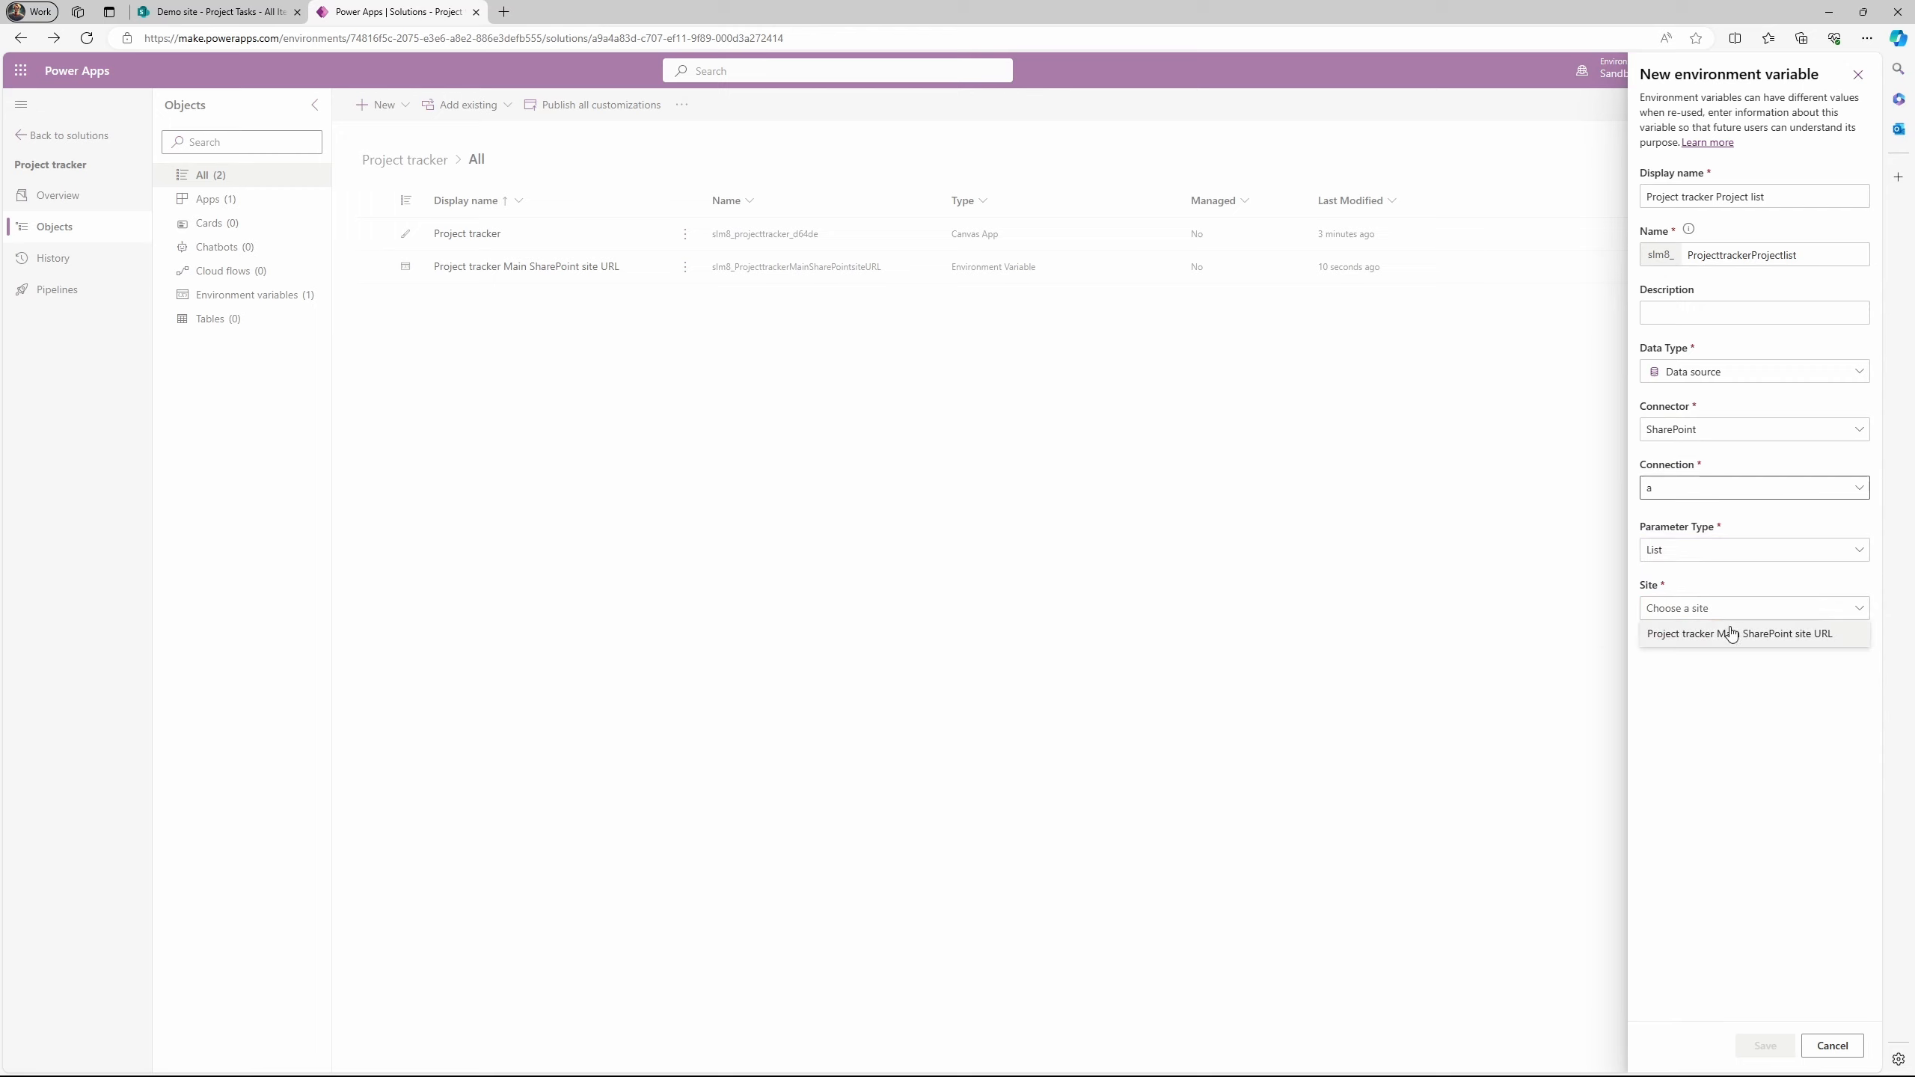
pyautogui.click(1729, 635)
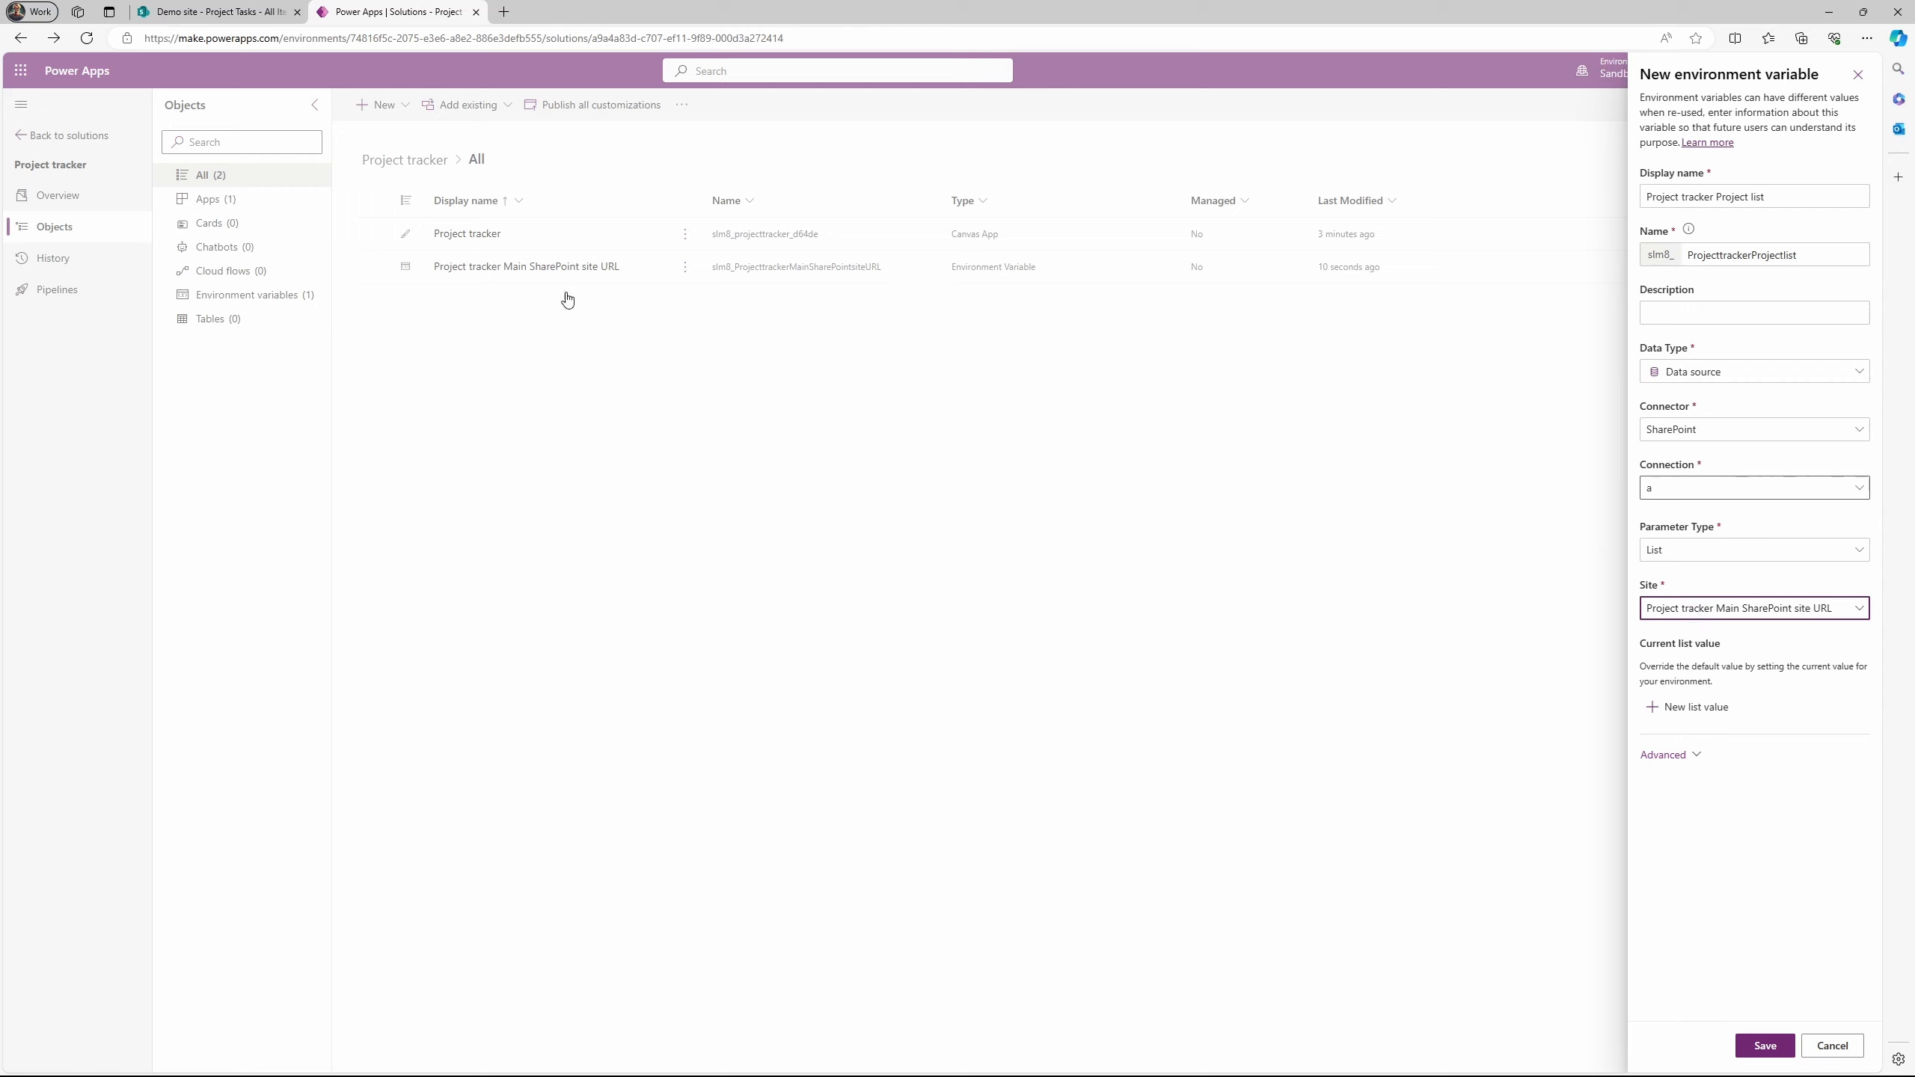
pyautogui.click(1703, 714)
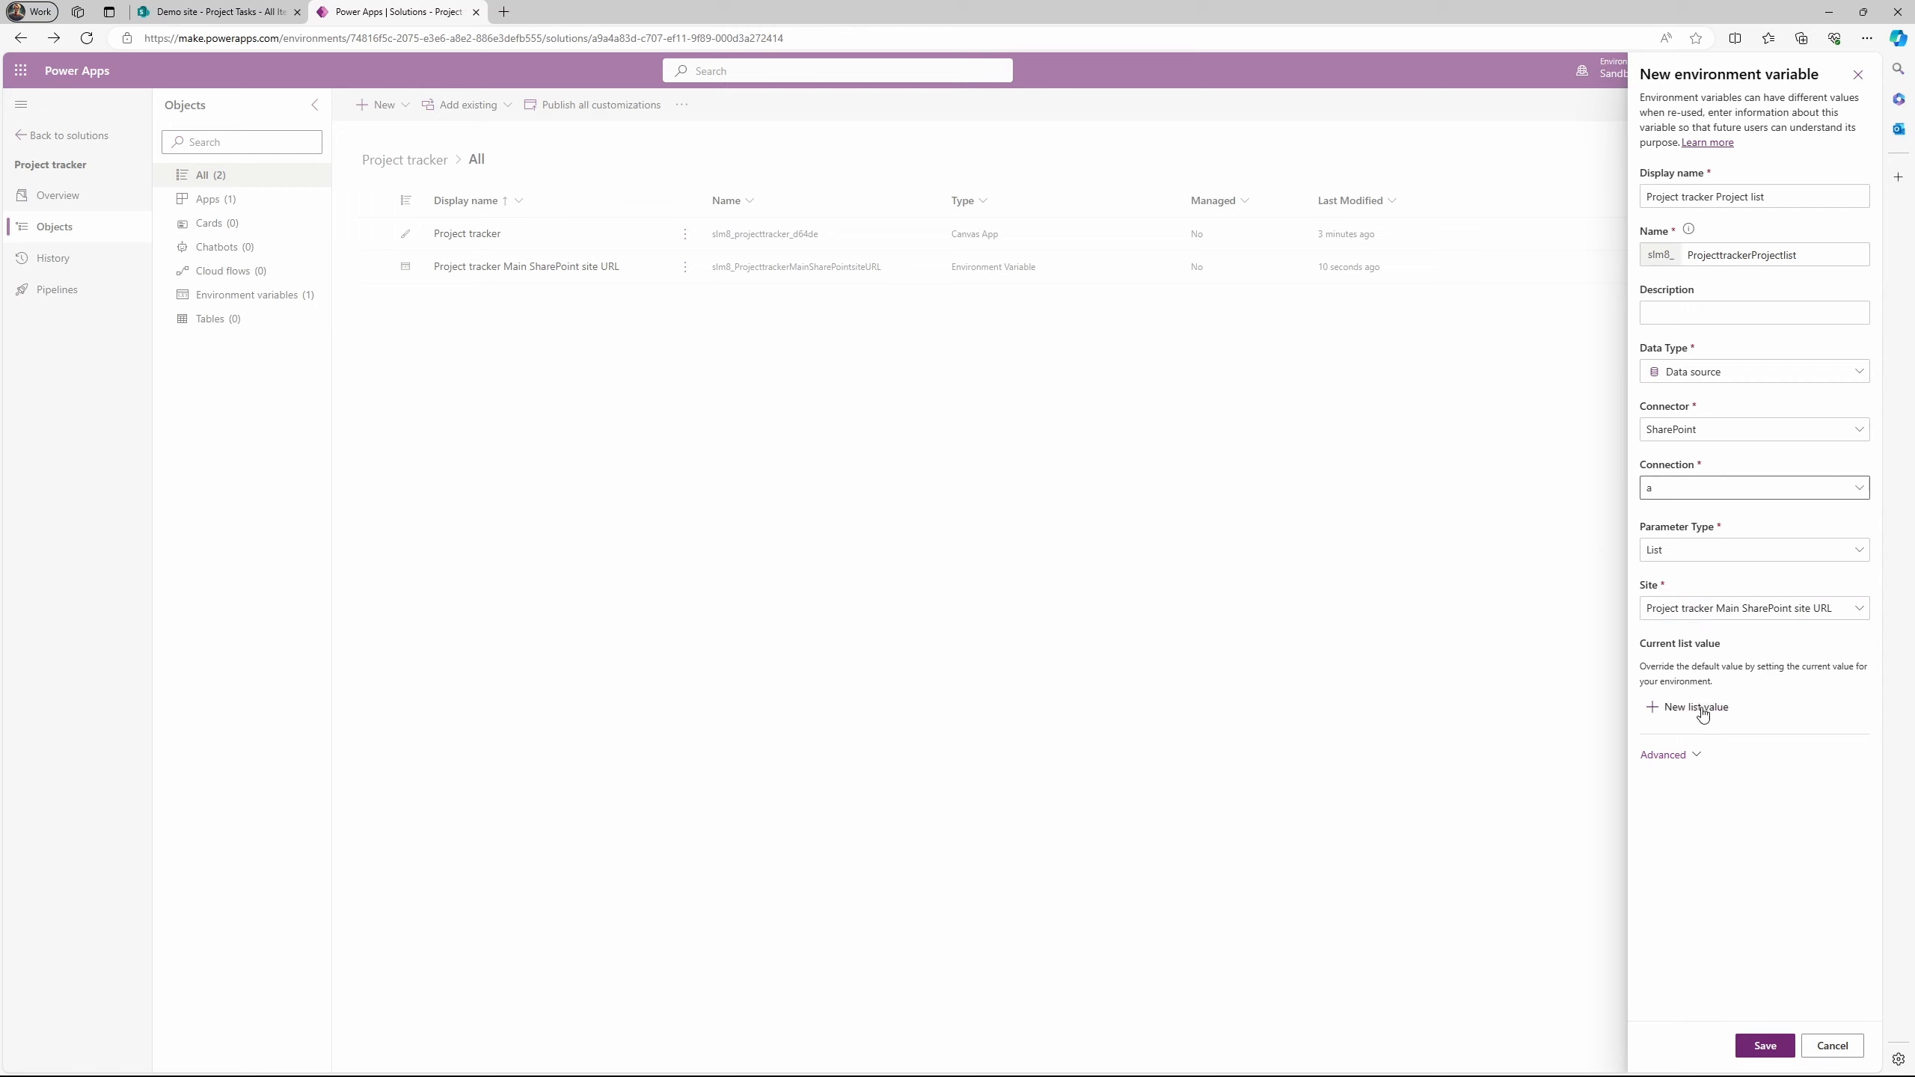
pyautogui.click(1861, 741)
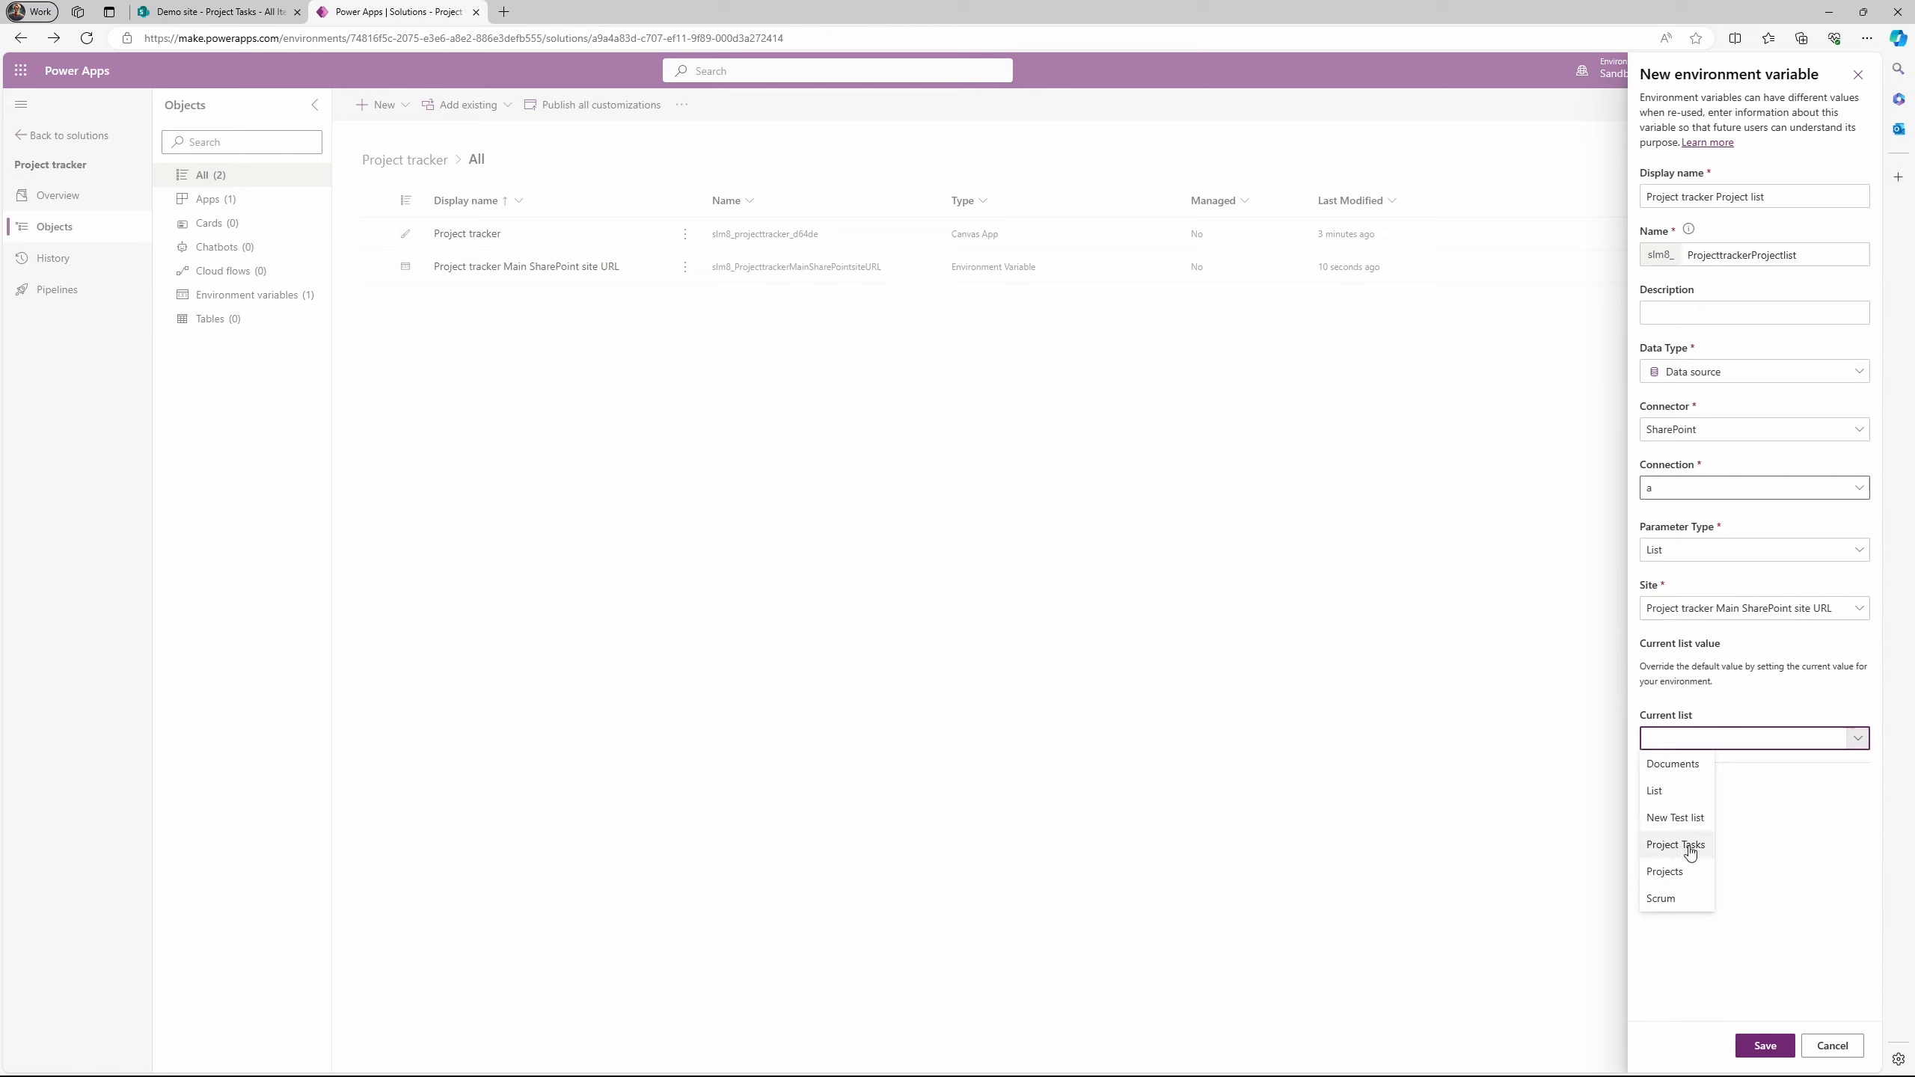
pyautogui.click(1690, 847)
pyautogui.click(1857, 738)
pyautogui.click(1681, 873)
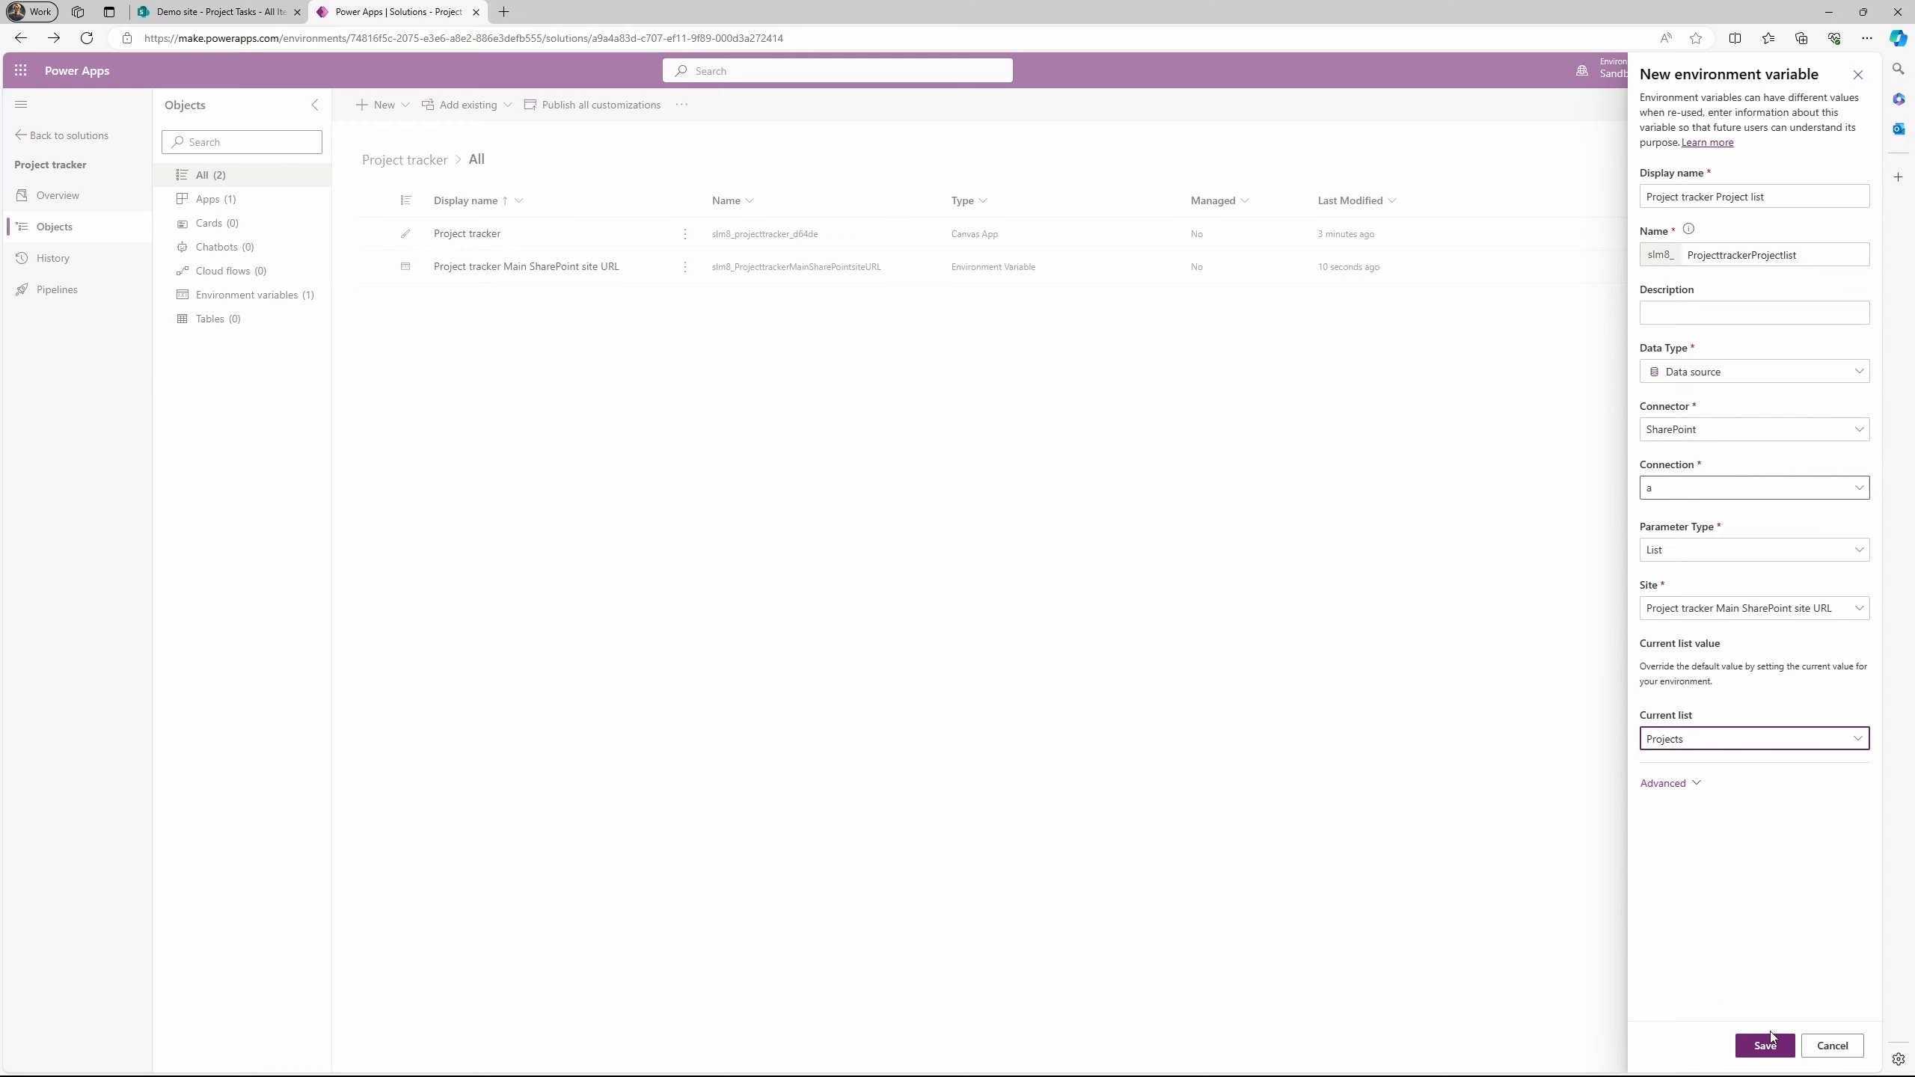
pyautogui.click(1767, 1050)
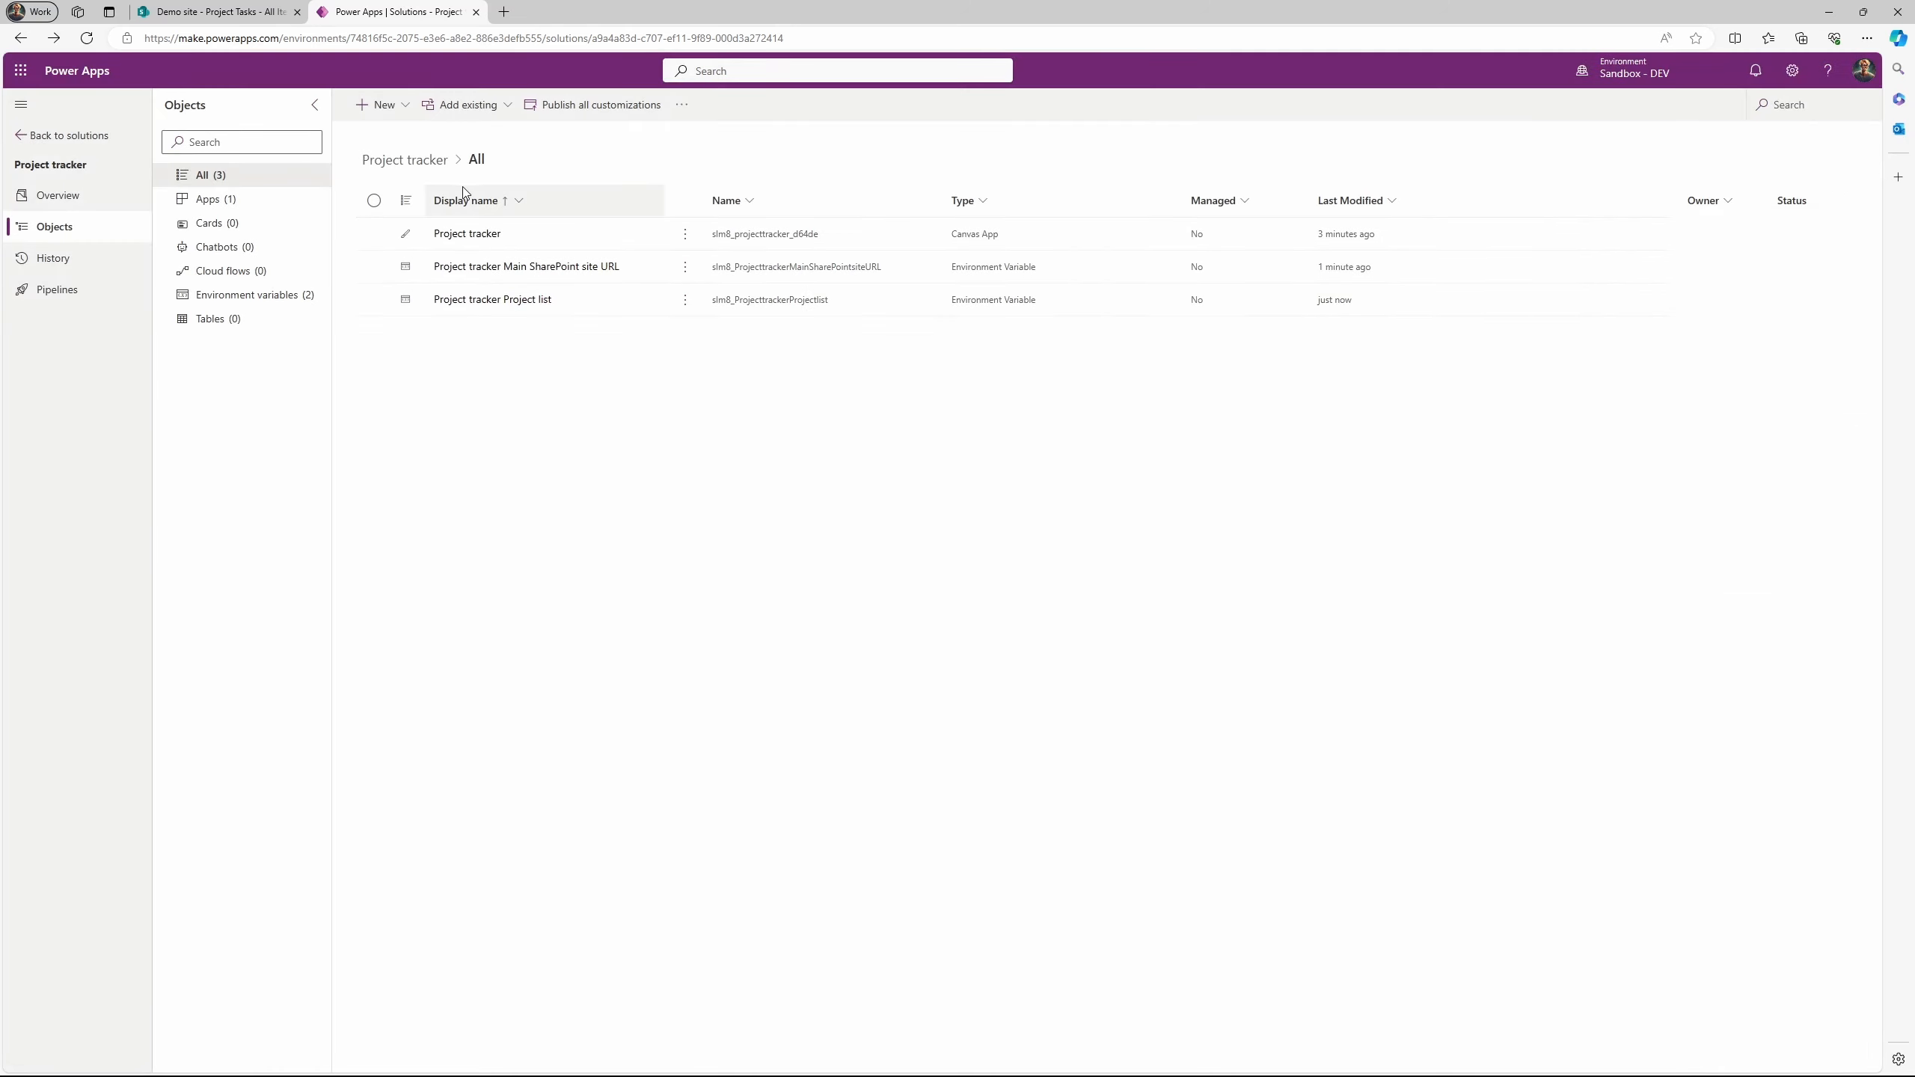
# Start a third environment variable in the solution with the display name Project tracker task list.
pyautogui.click(407, 112)
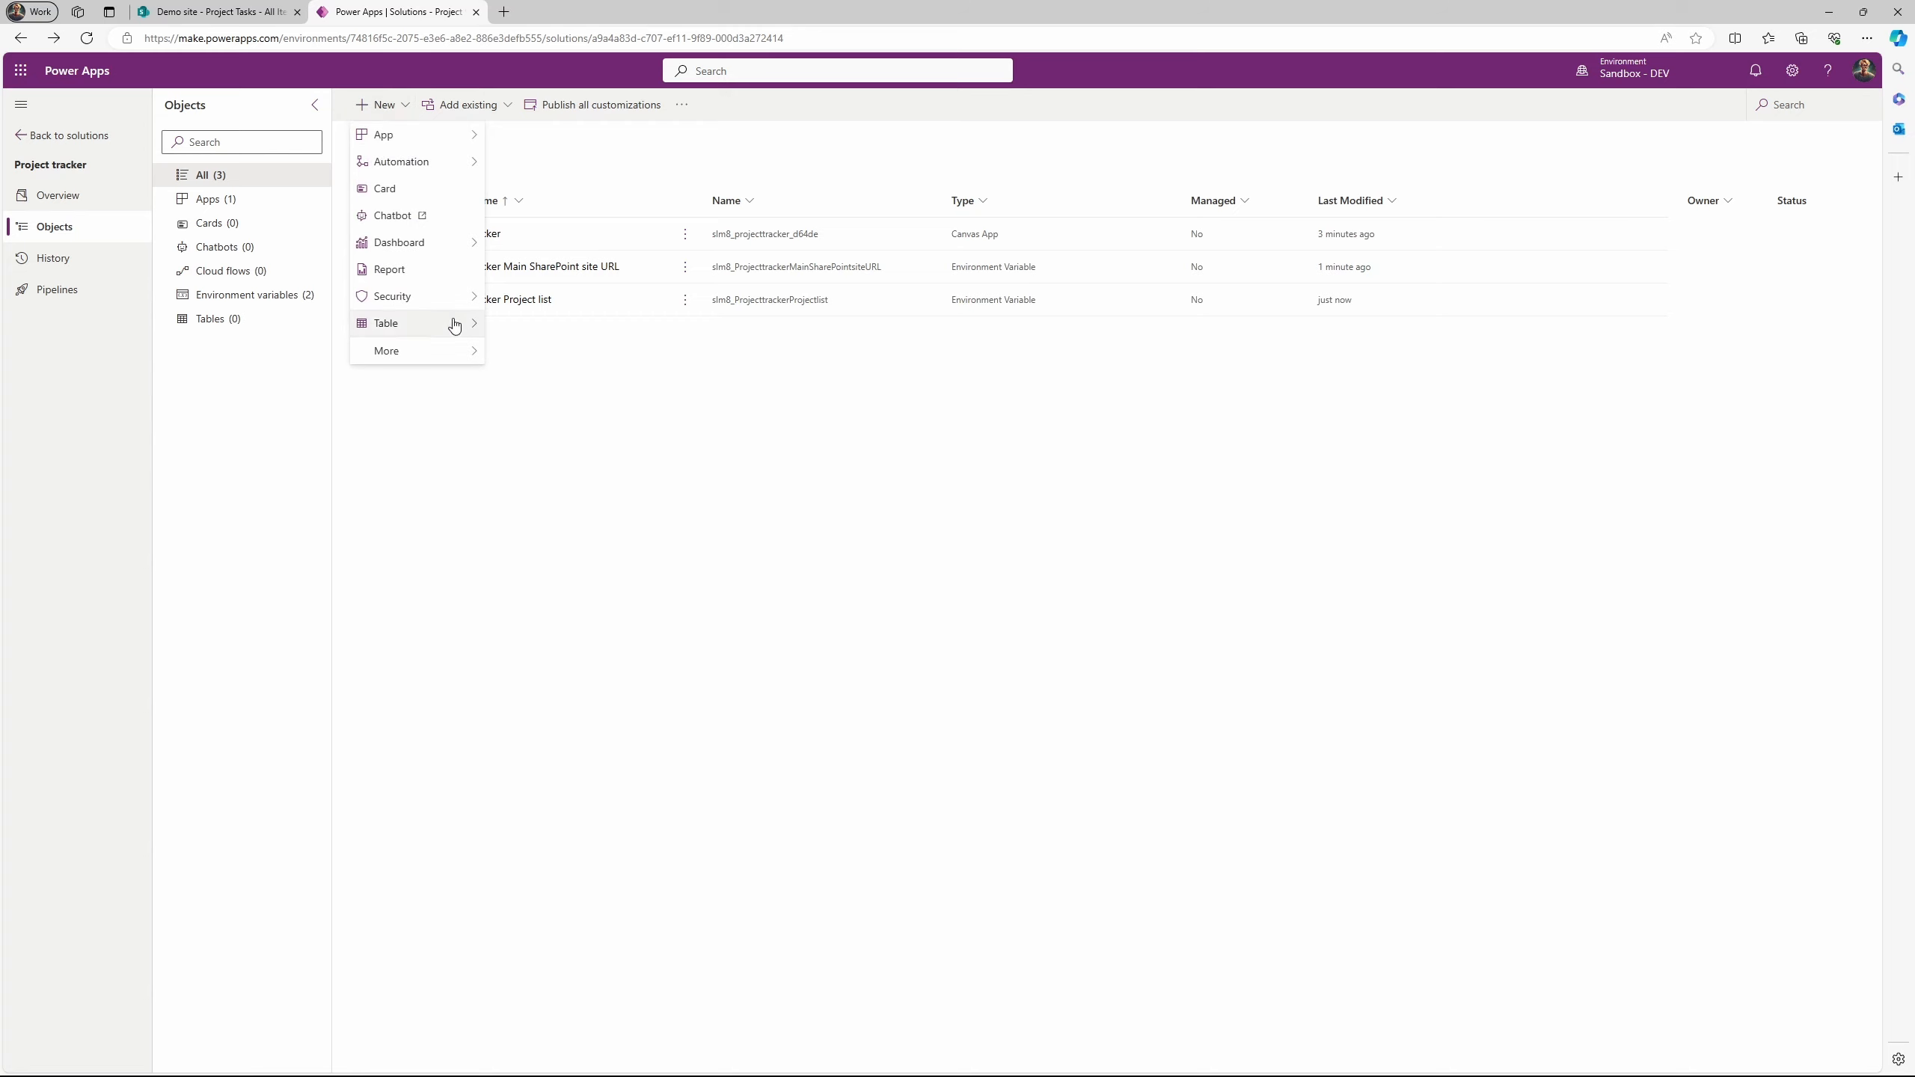
pyautogui.moveTo(458, 351)
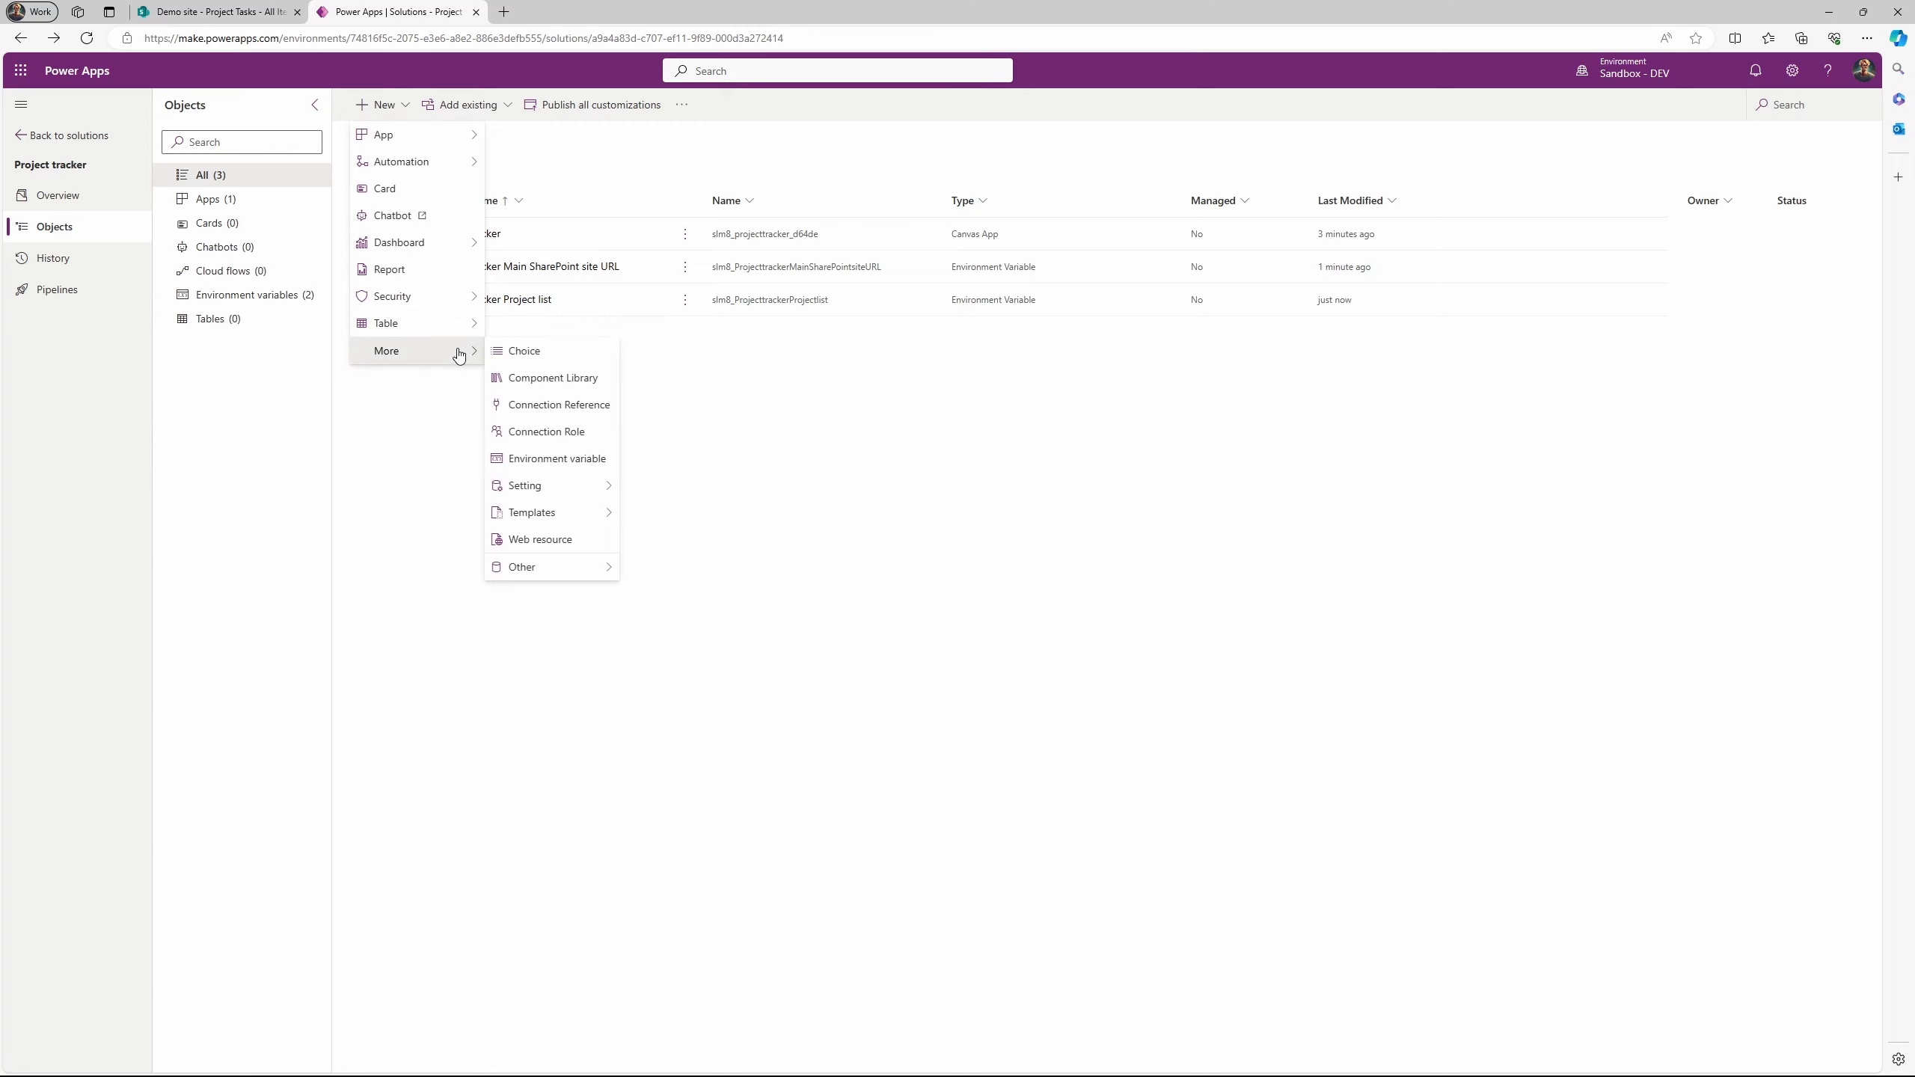
pyautogui.click(588, 458)
pyautogui.write('P')
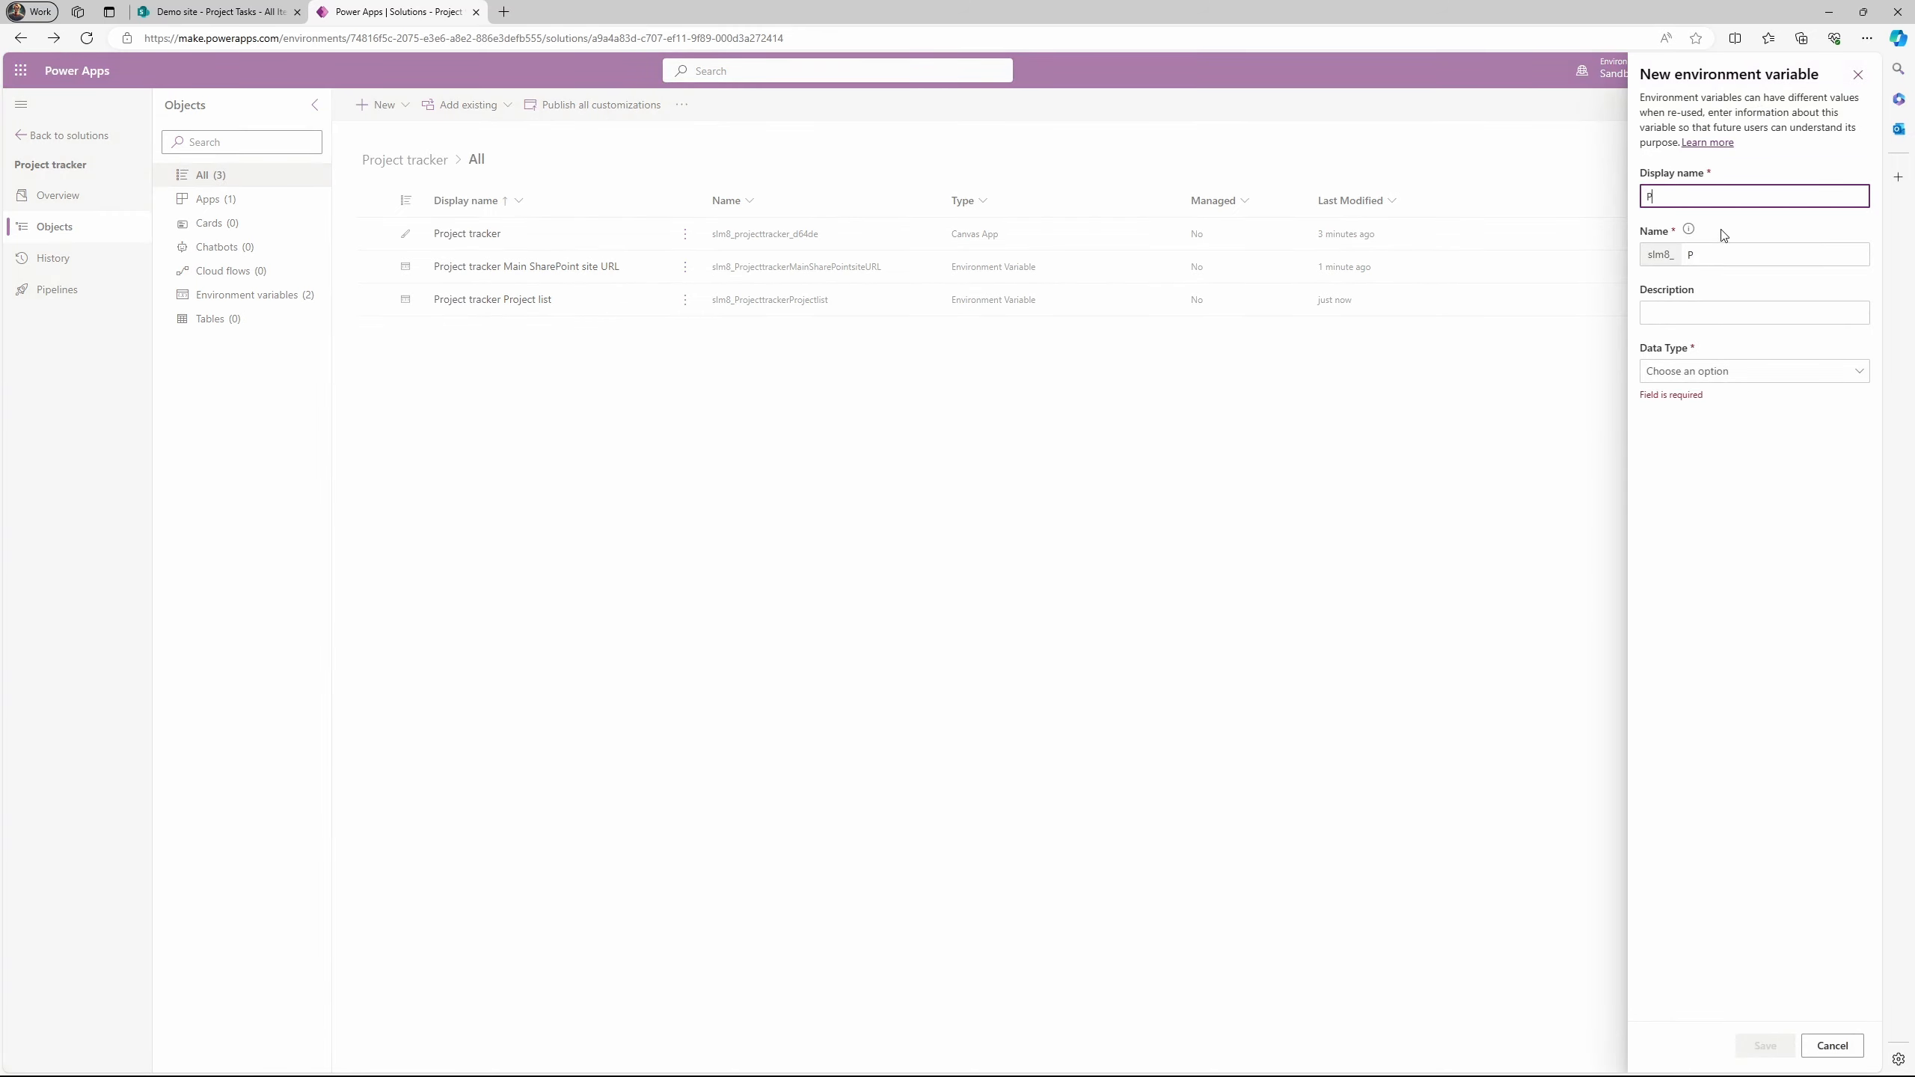
pyautogui.write('roject tracker task list')
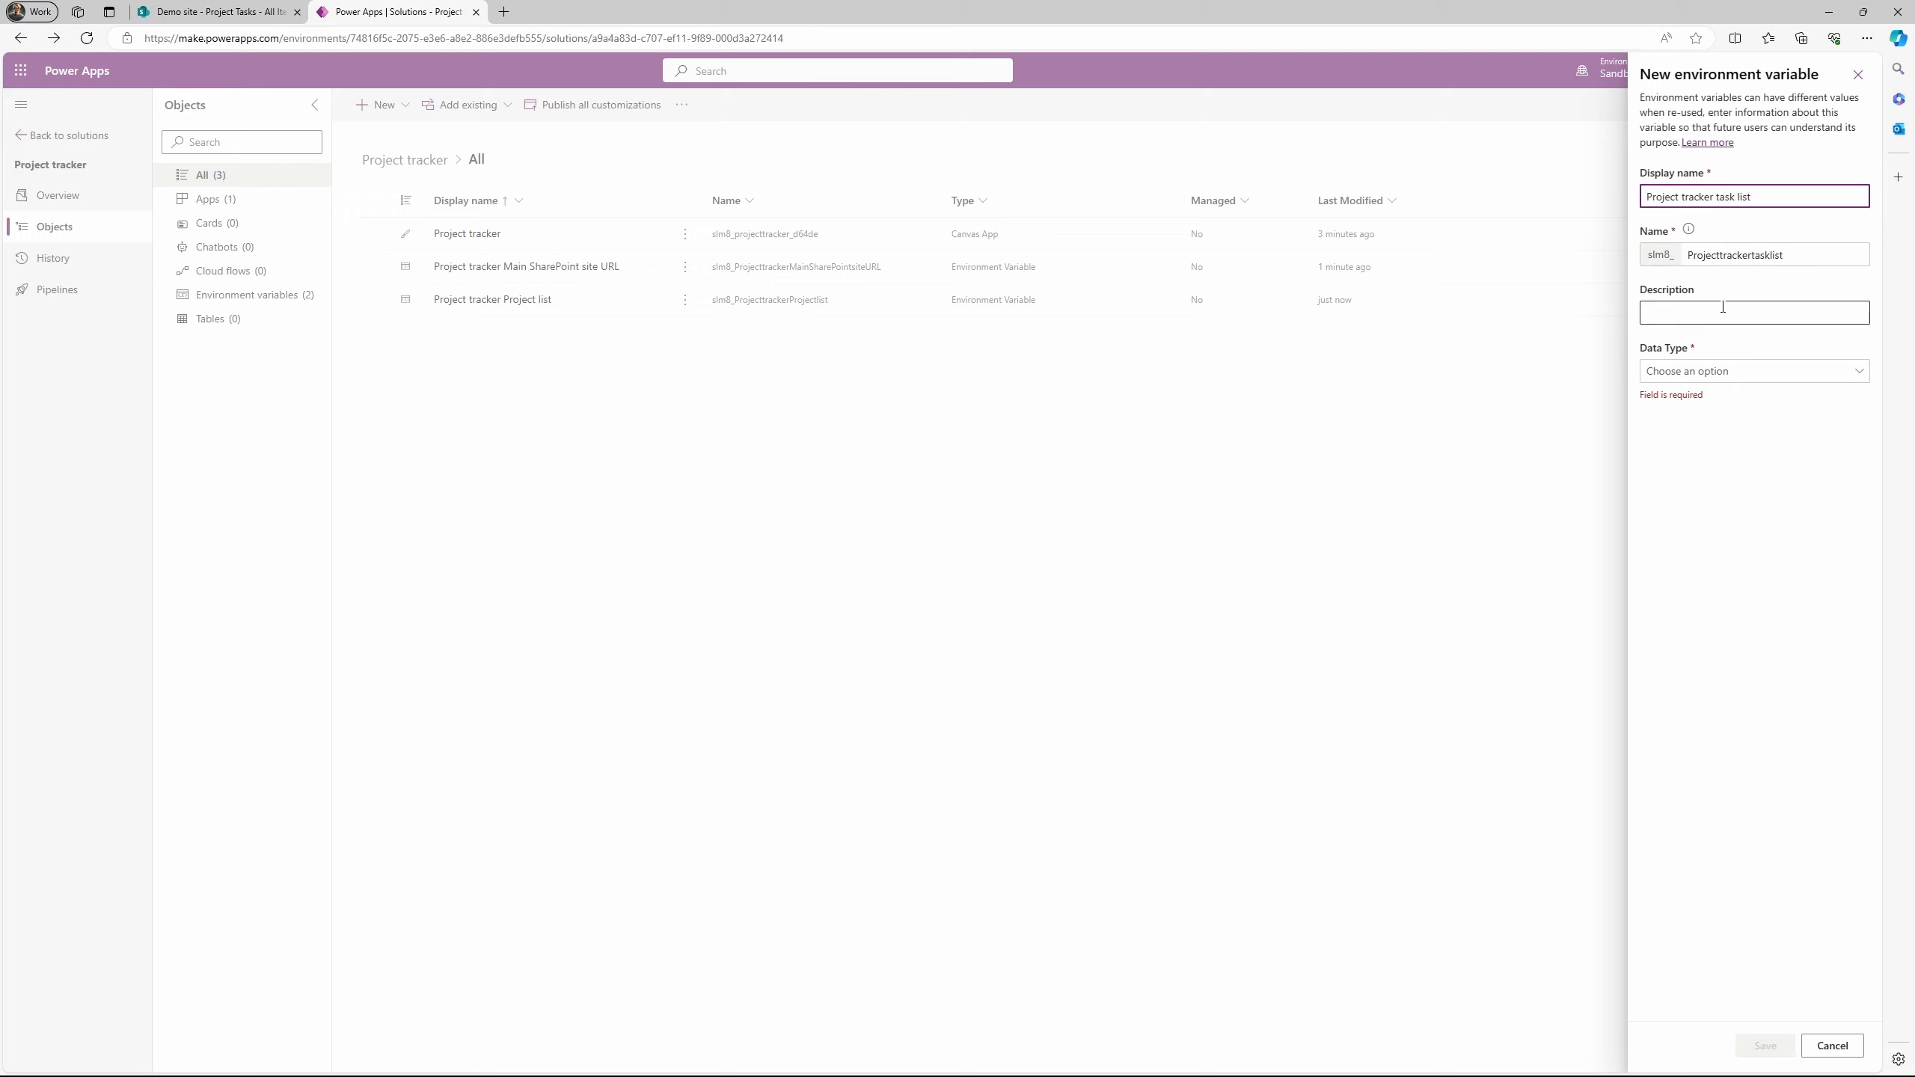
# Set the task list variable's data type to Data source, with the SharePoint connector and the List parameter type.
pyautogui.click(1749, 371)
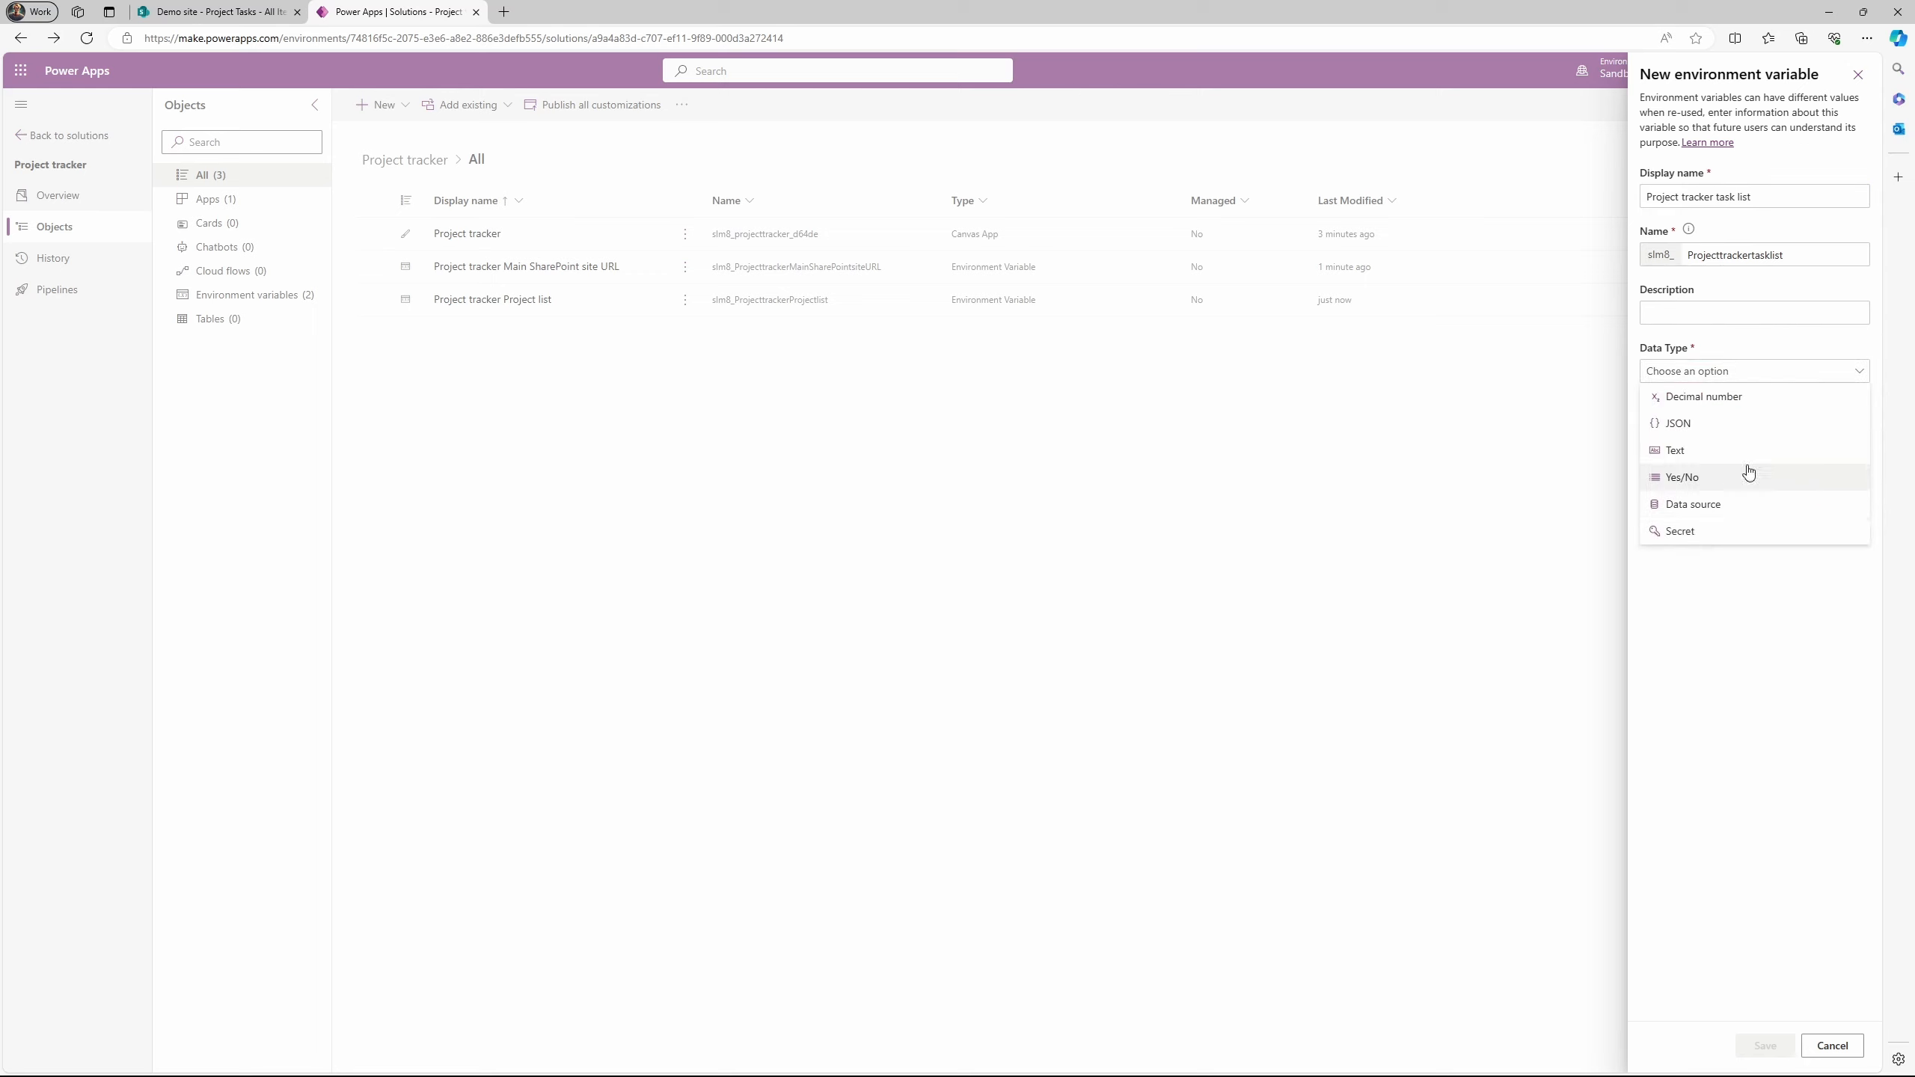
pyautogui.click(1725, 506)
pyautogui.click(1874, 429)
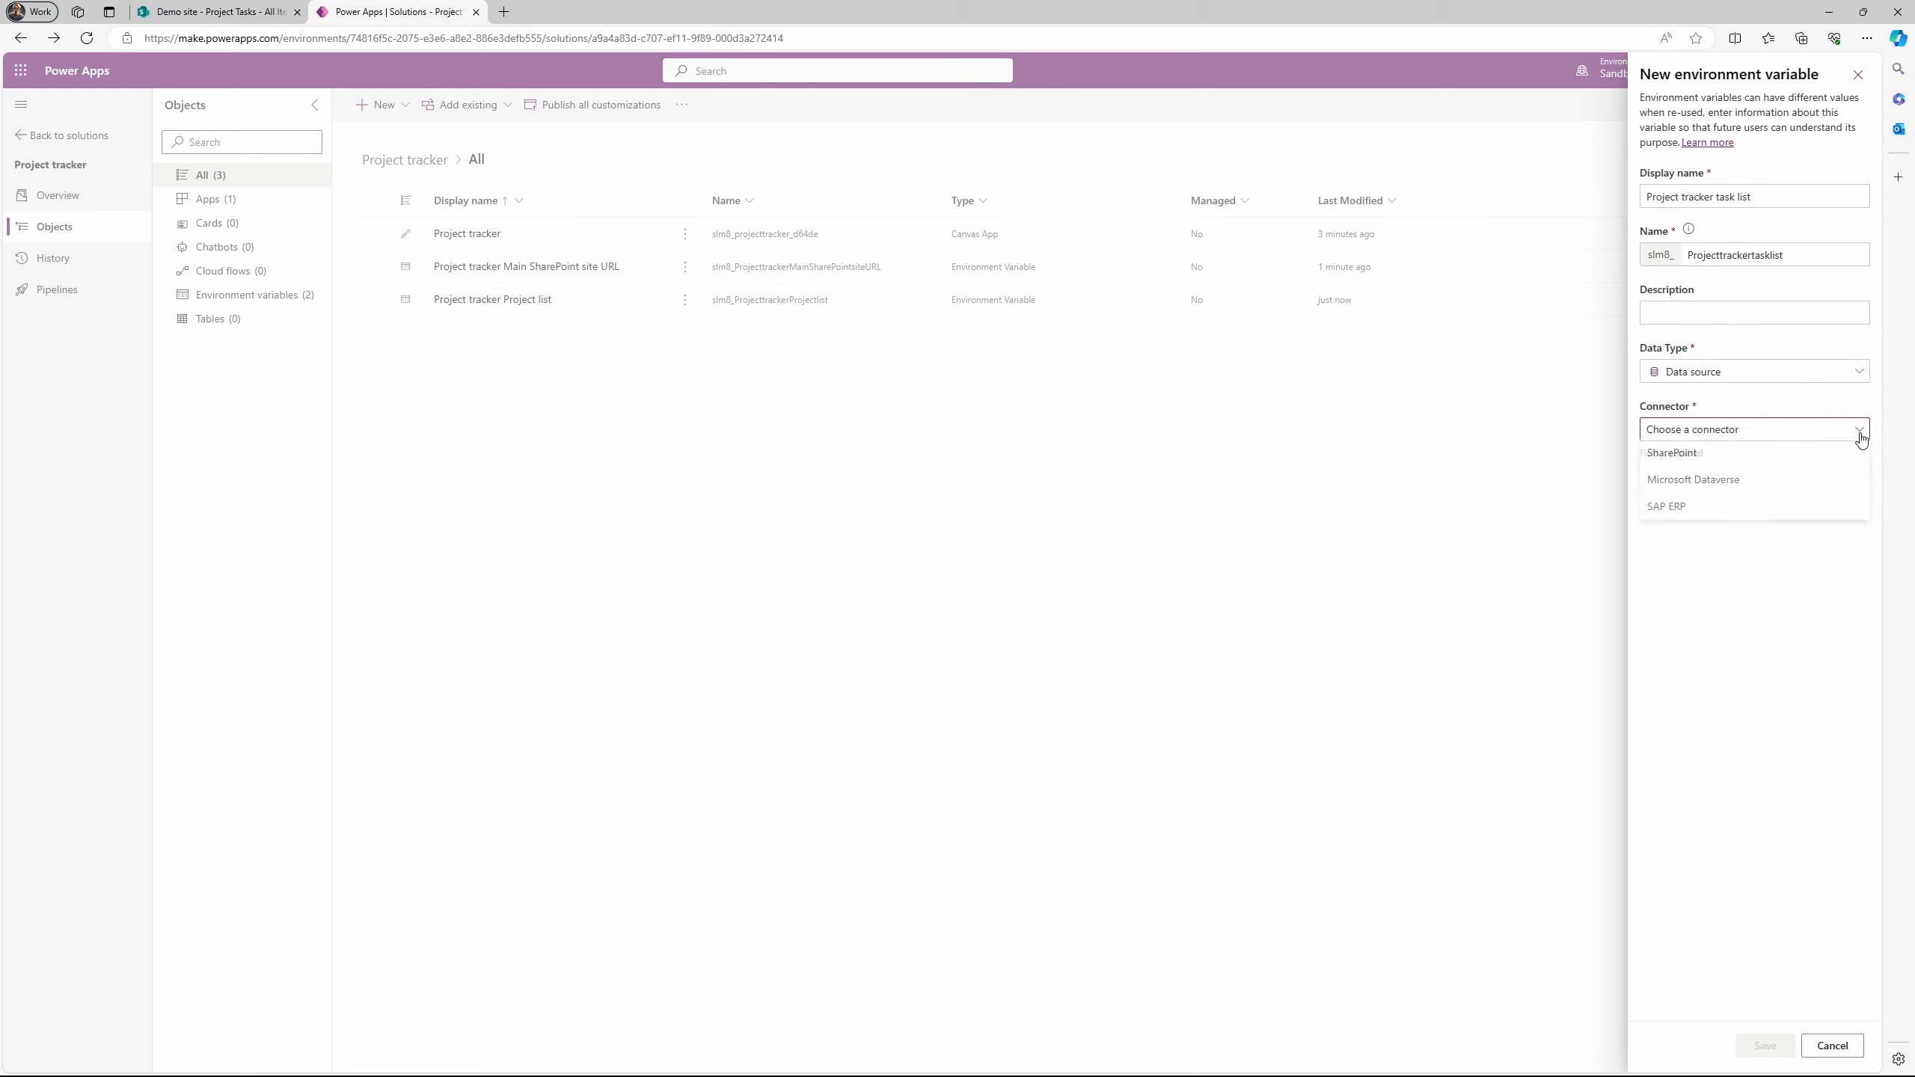
pyautogui.click(1765, 498)
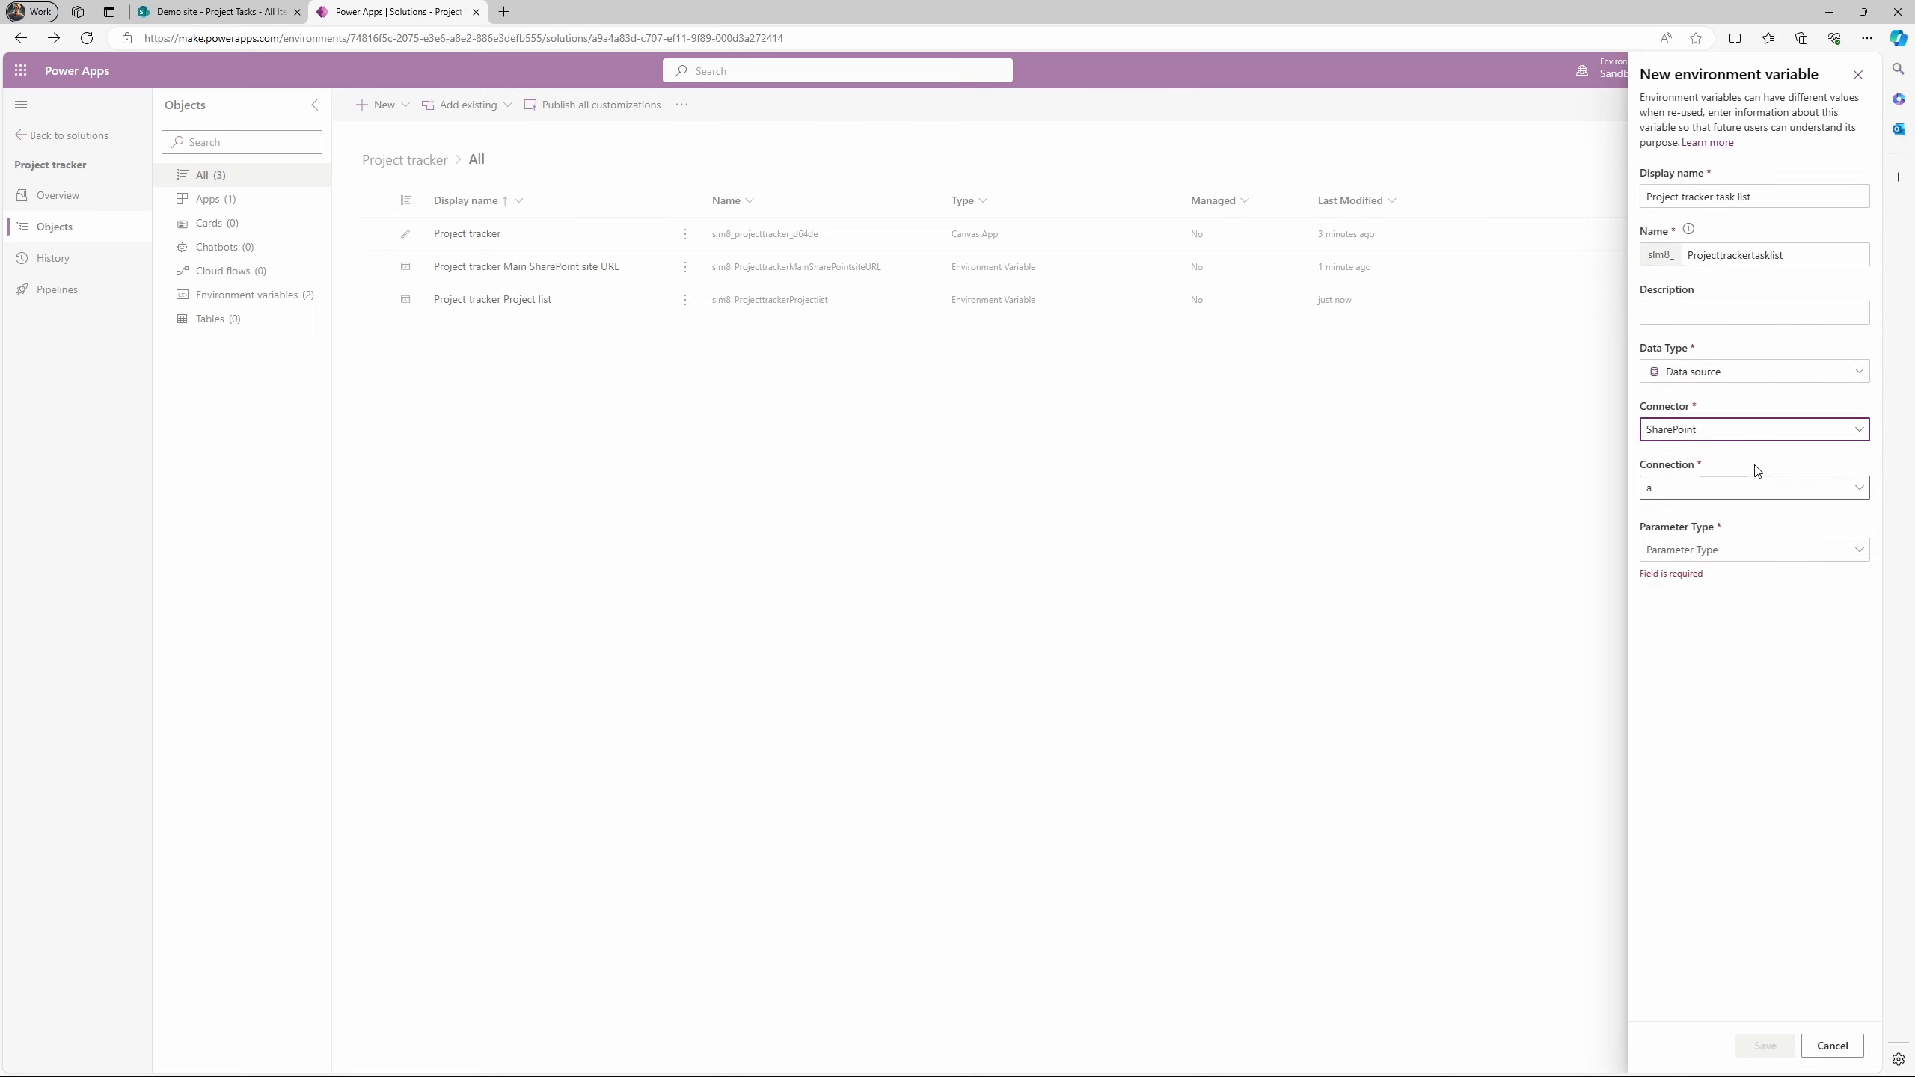
pyautogui.click(1845, 550)
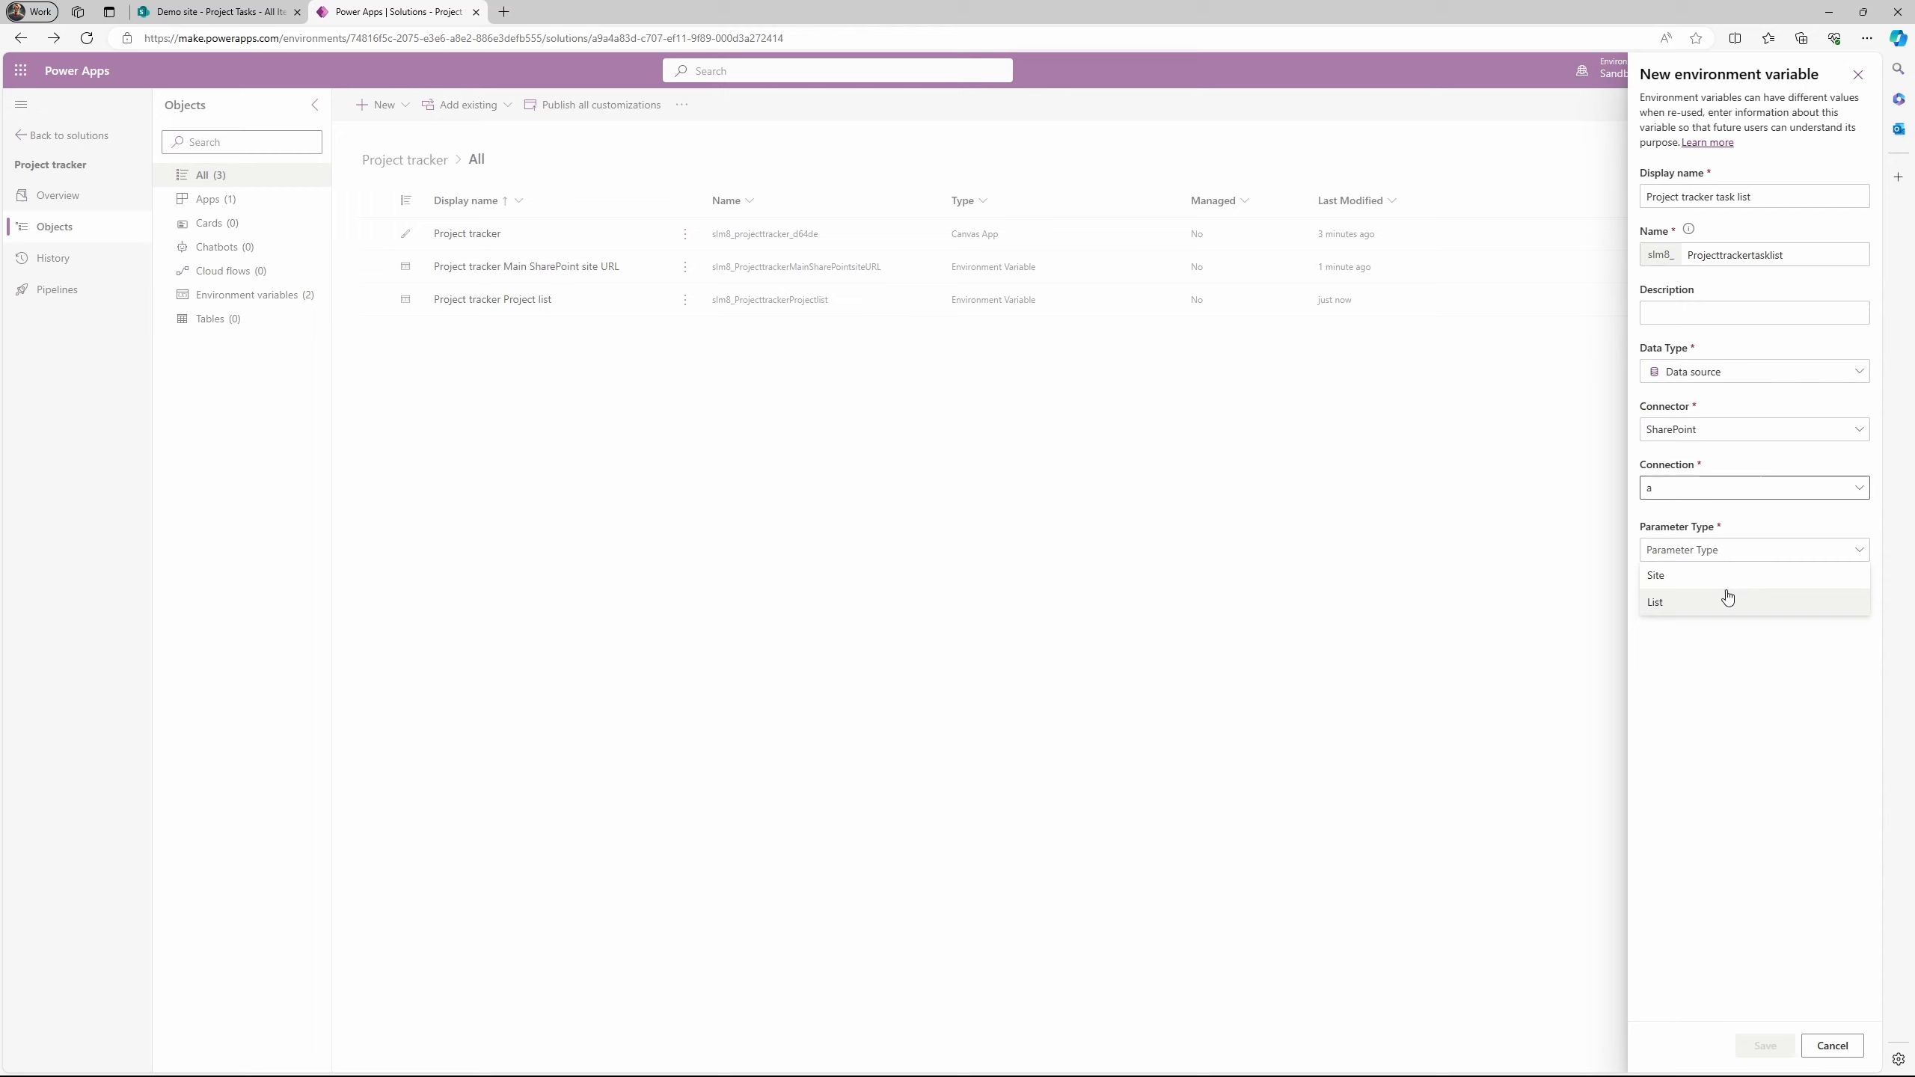
pyautogui.click(1709, 602)
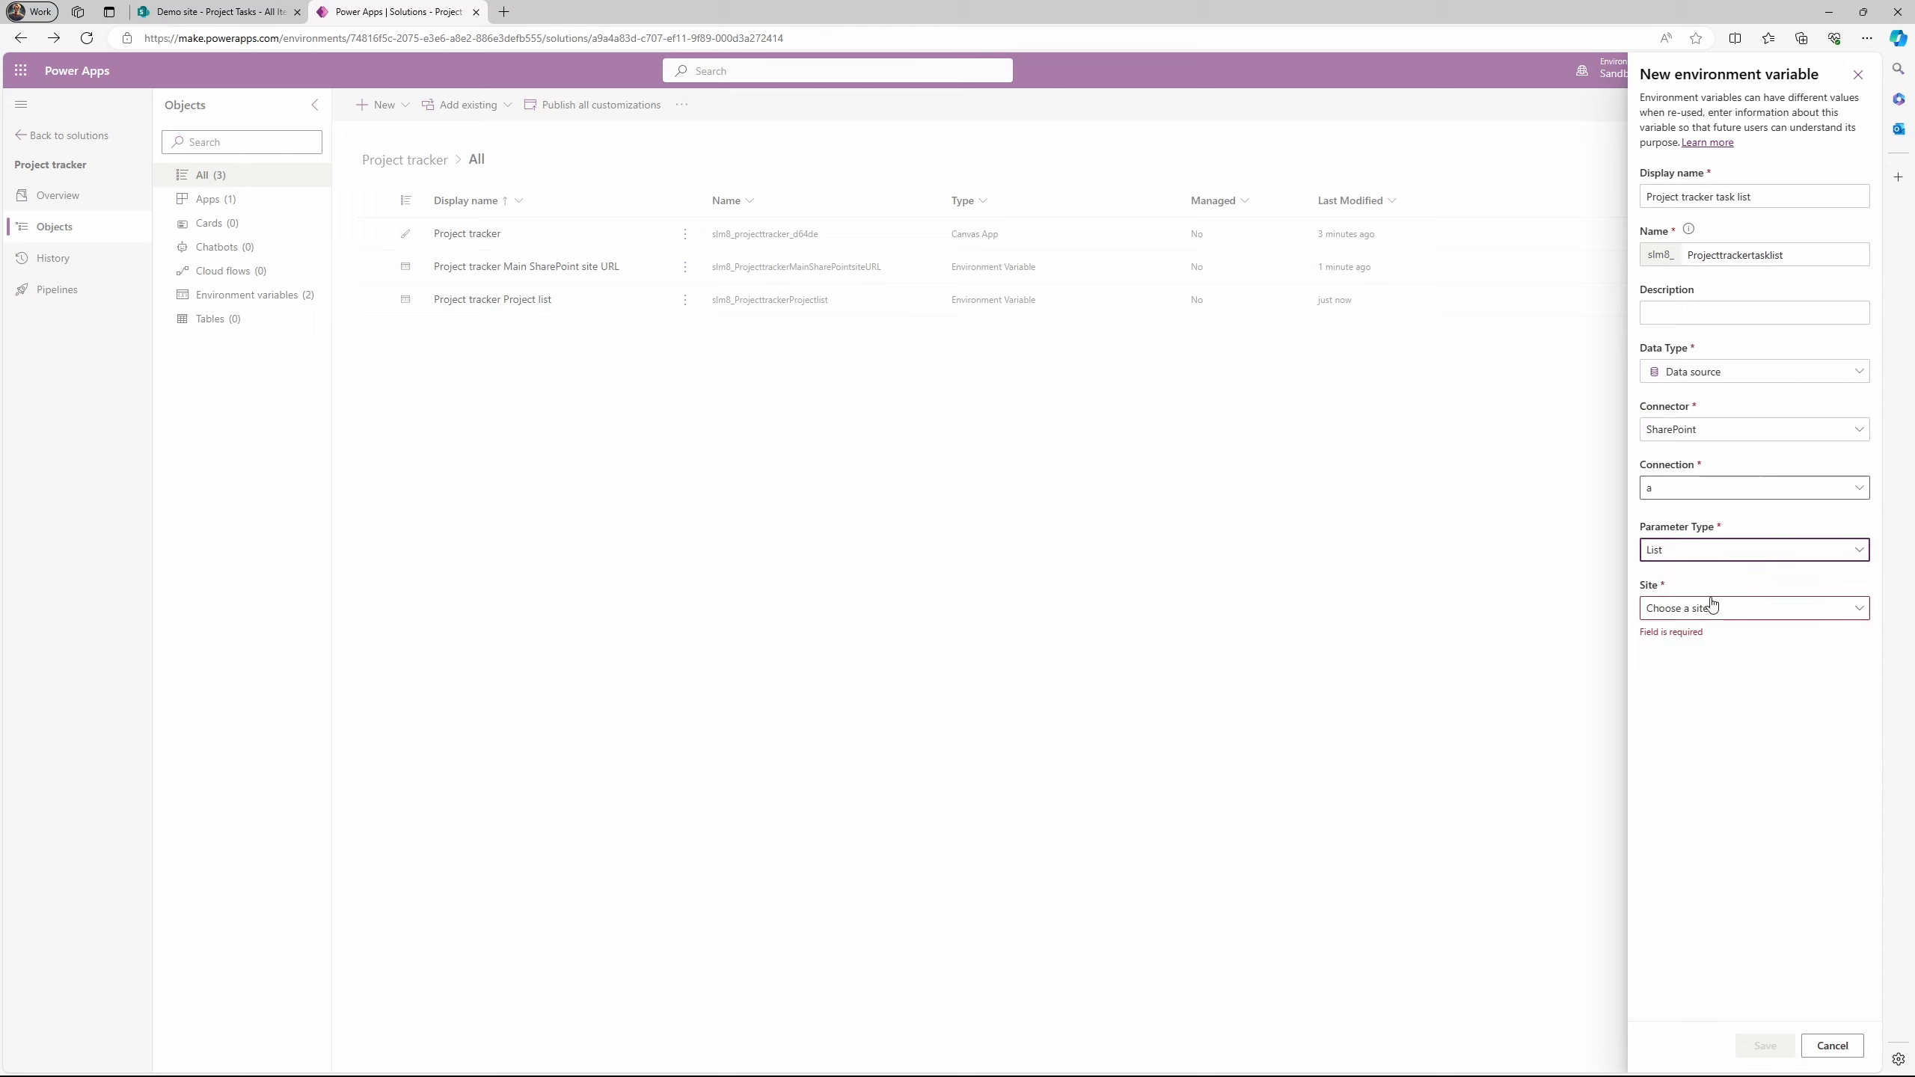
# Assign Project tracker Main SharePoint site URL as the site and Project Tasks as the current list, and save the task list variable.
pyautogui.click(1733, 610)
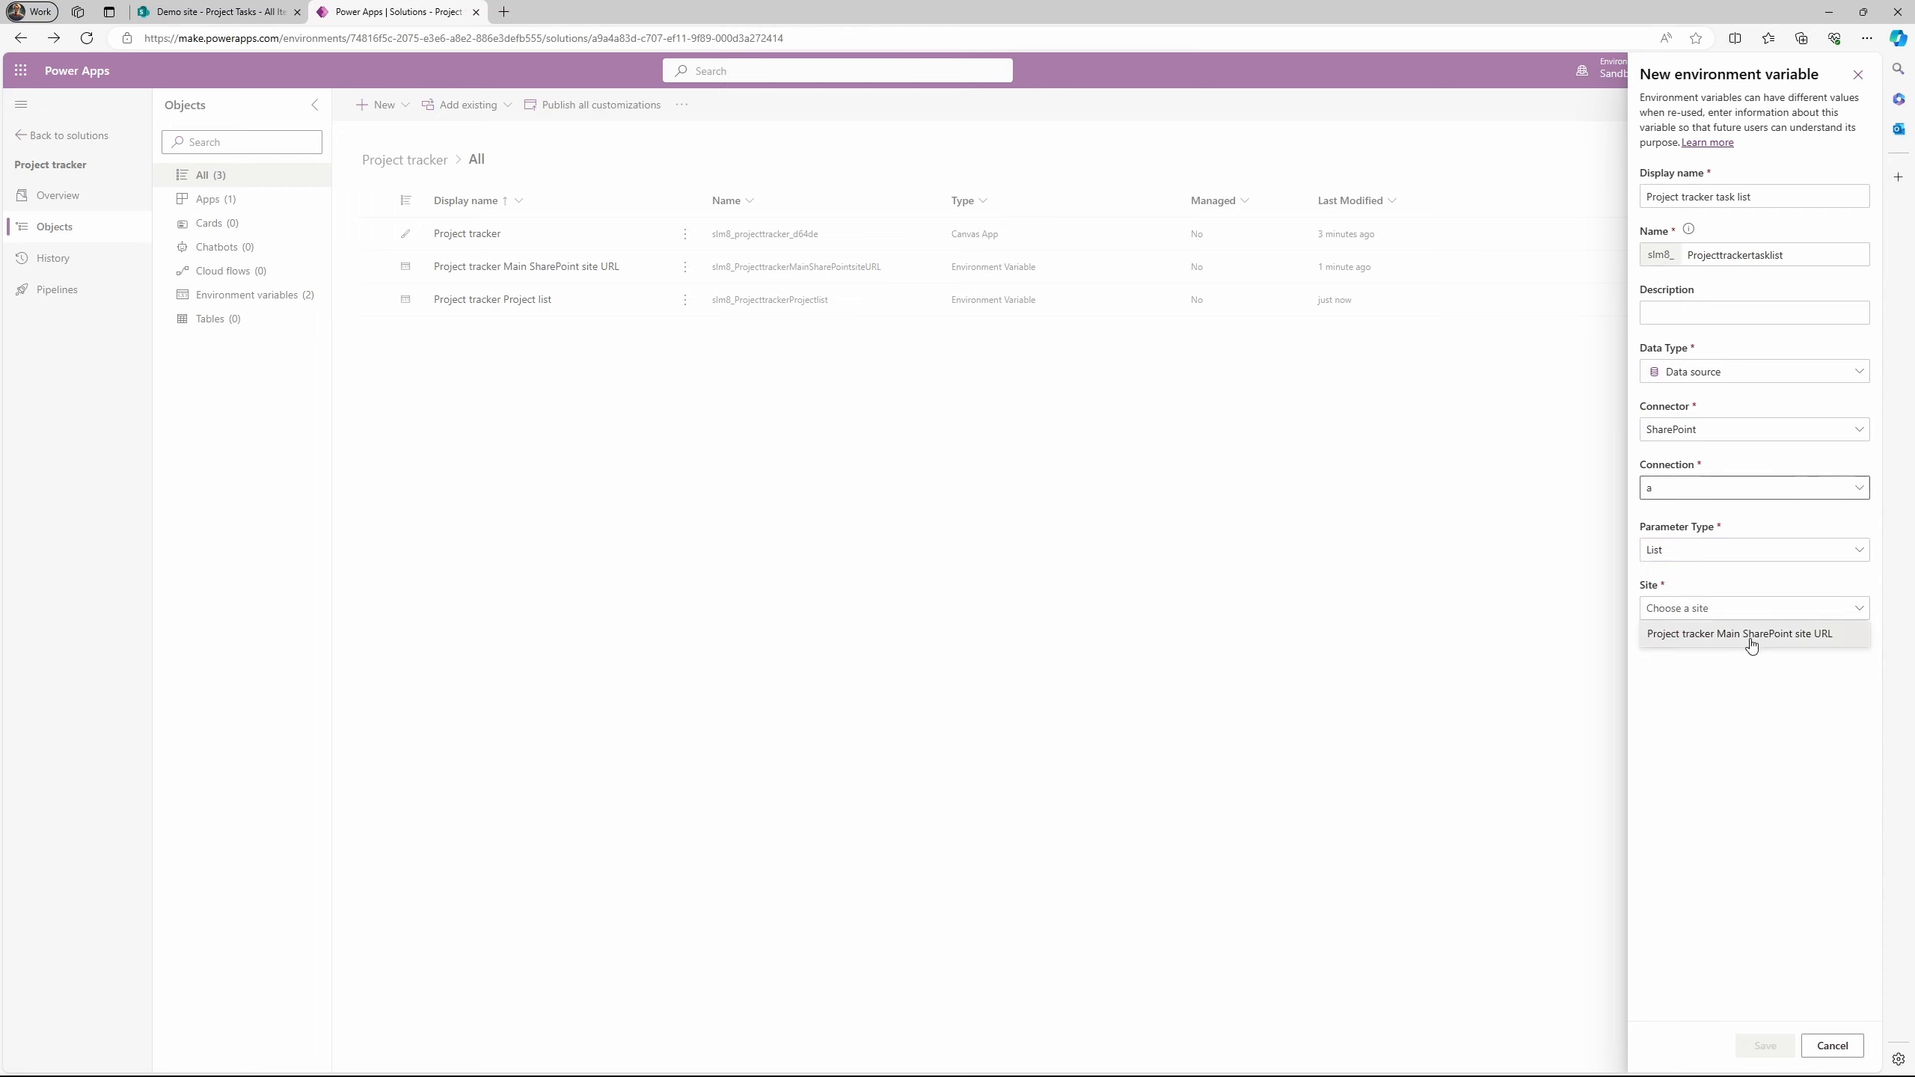
pyautogui.click(1744, 638)
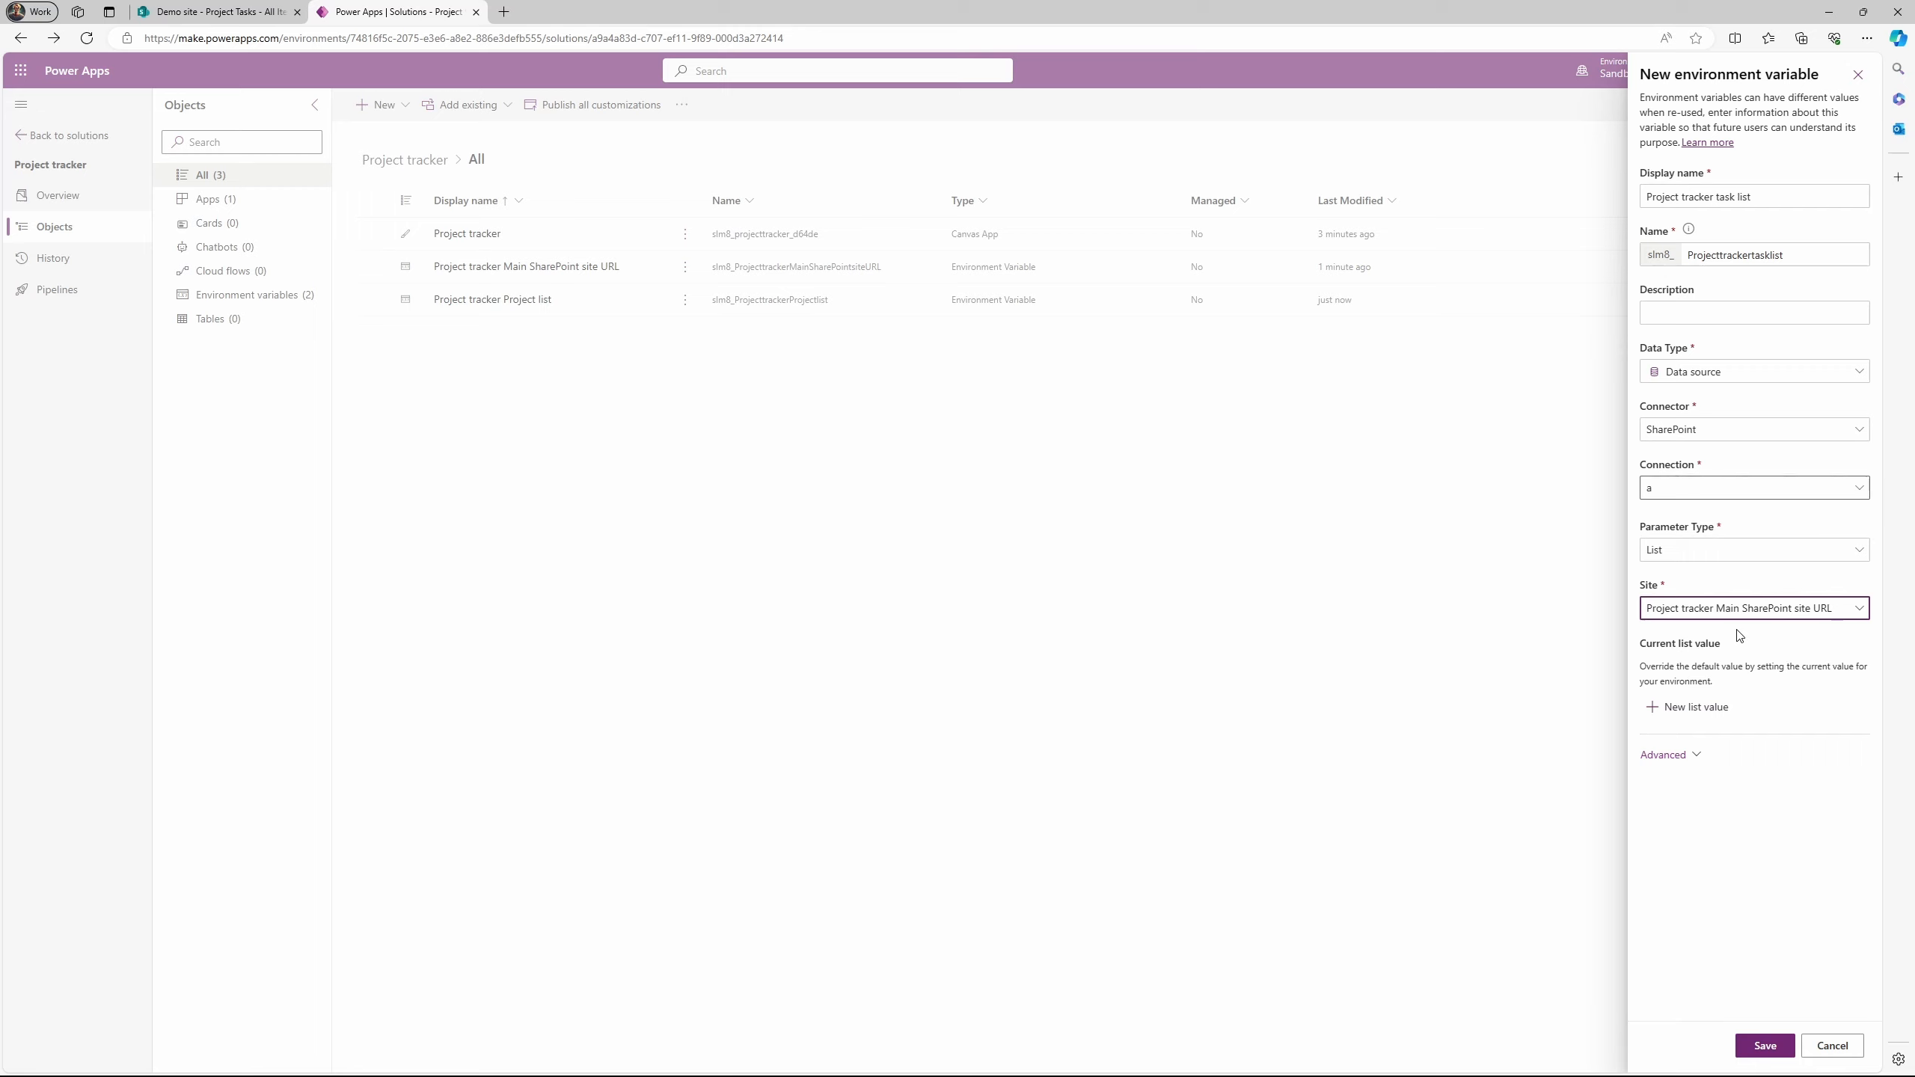
pyautogui.click(1712, 710)
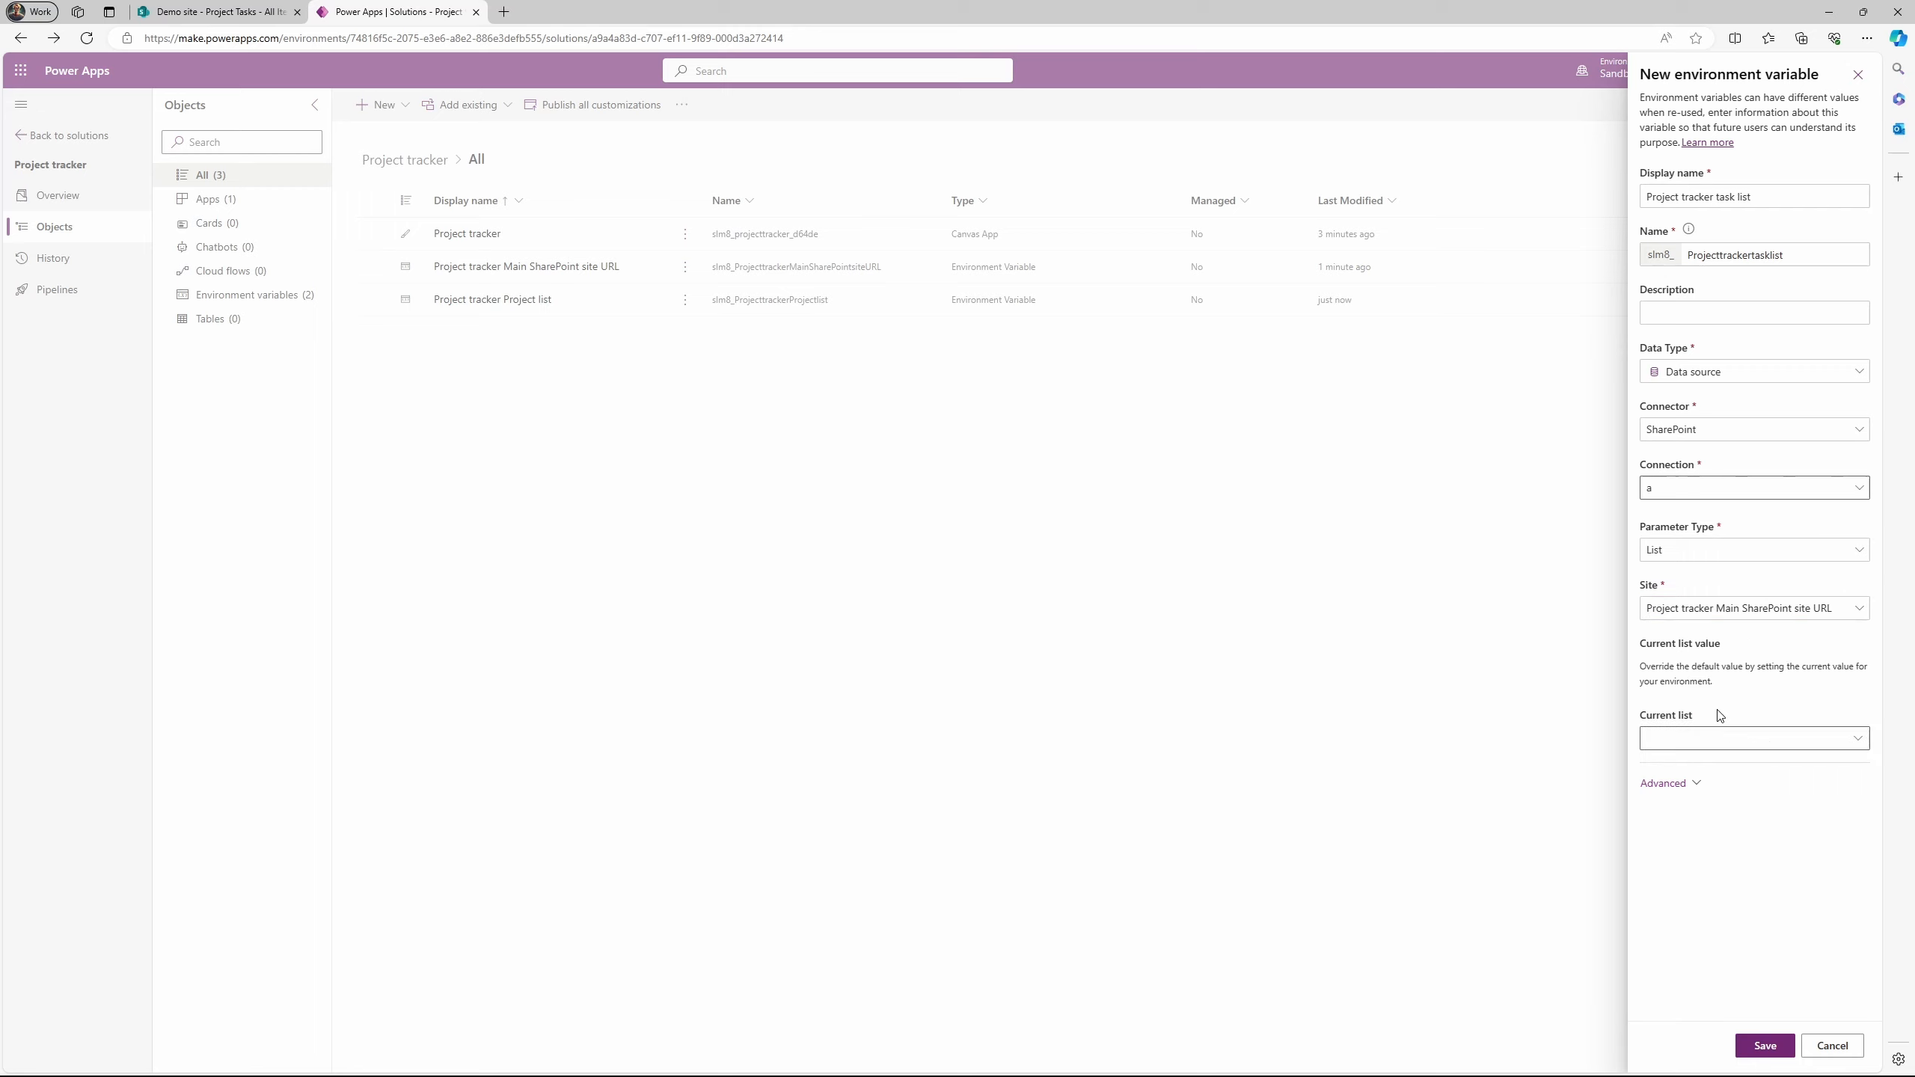
pyautogui.click(1855, 739)
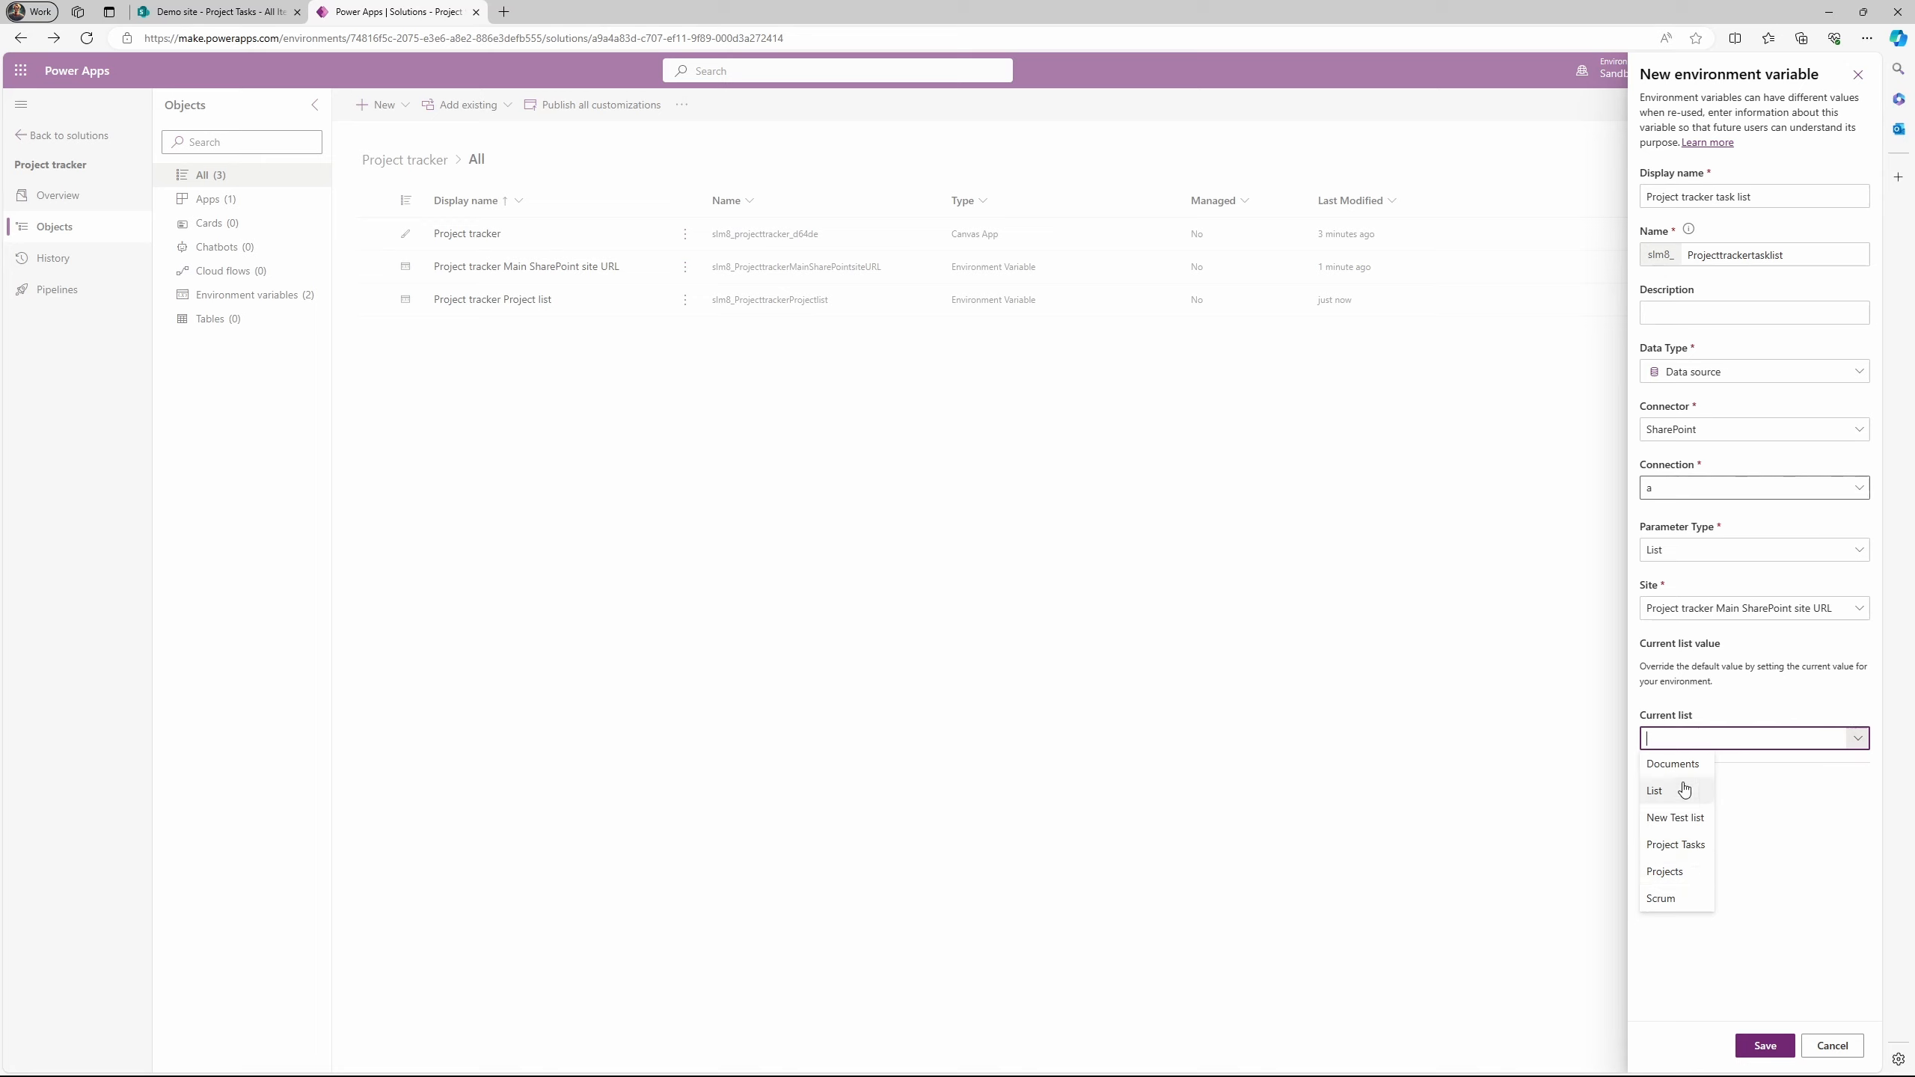
pyautogui.click(1693, 851)
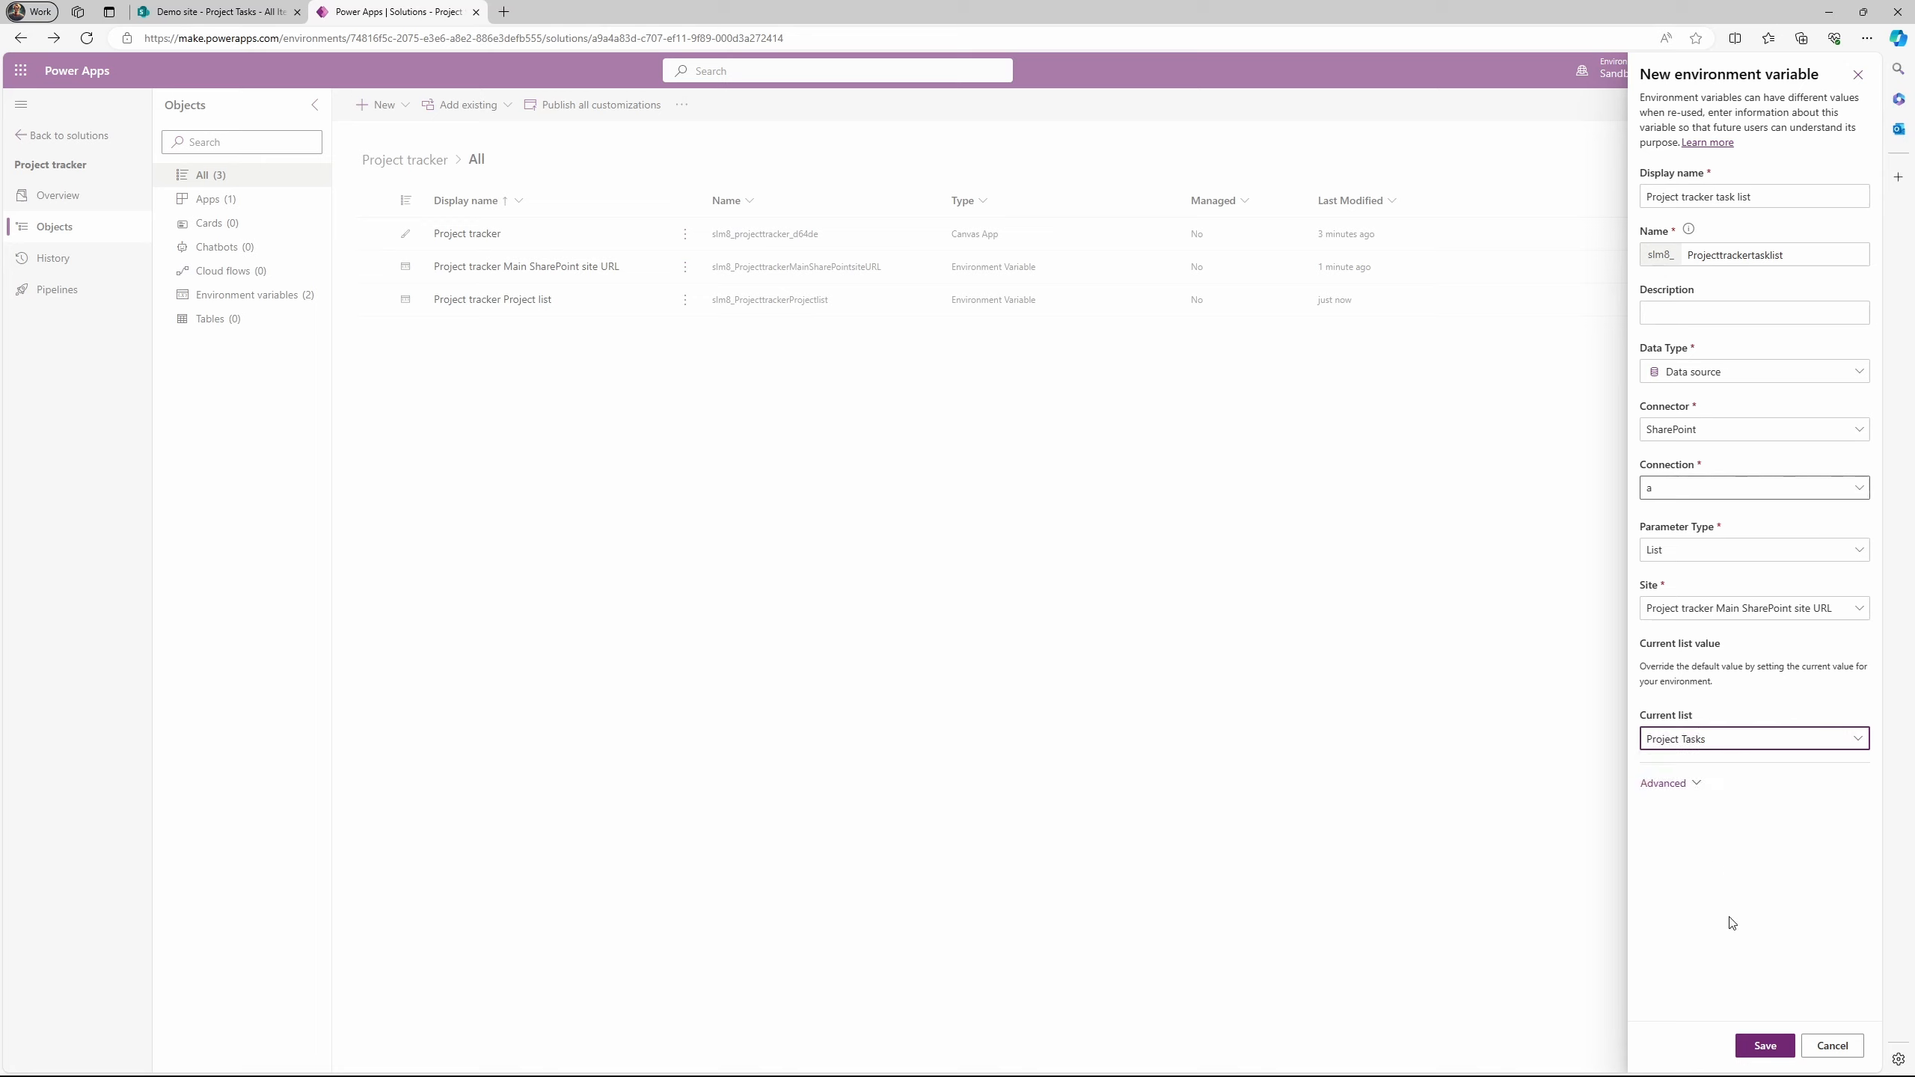
pyautogui.click(1765, 1049)
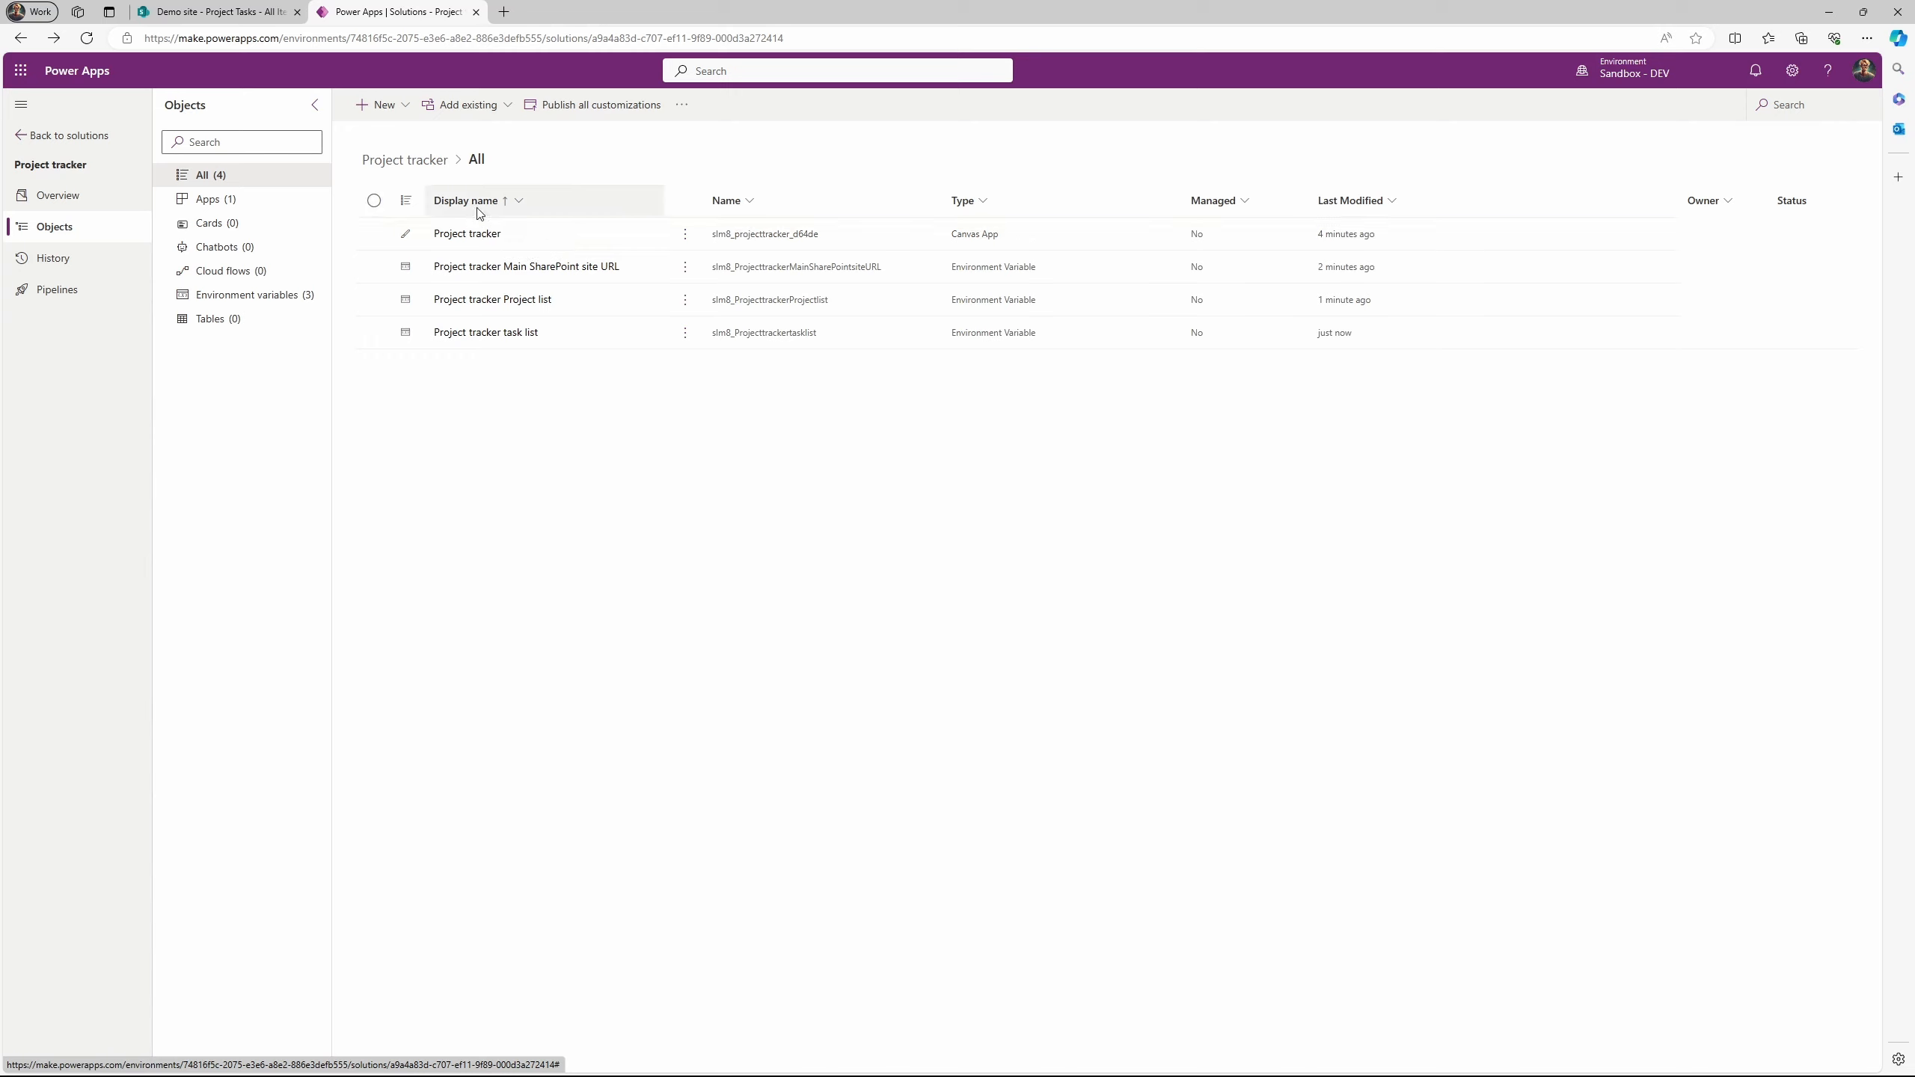
# Open the Project tracker canvas app from the solution for editing.
pyautogui.click(418, 240)
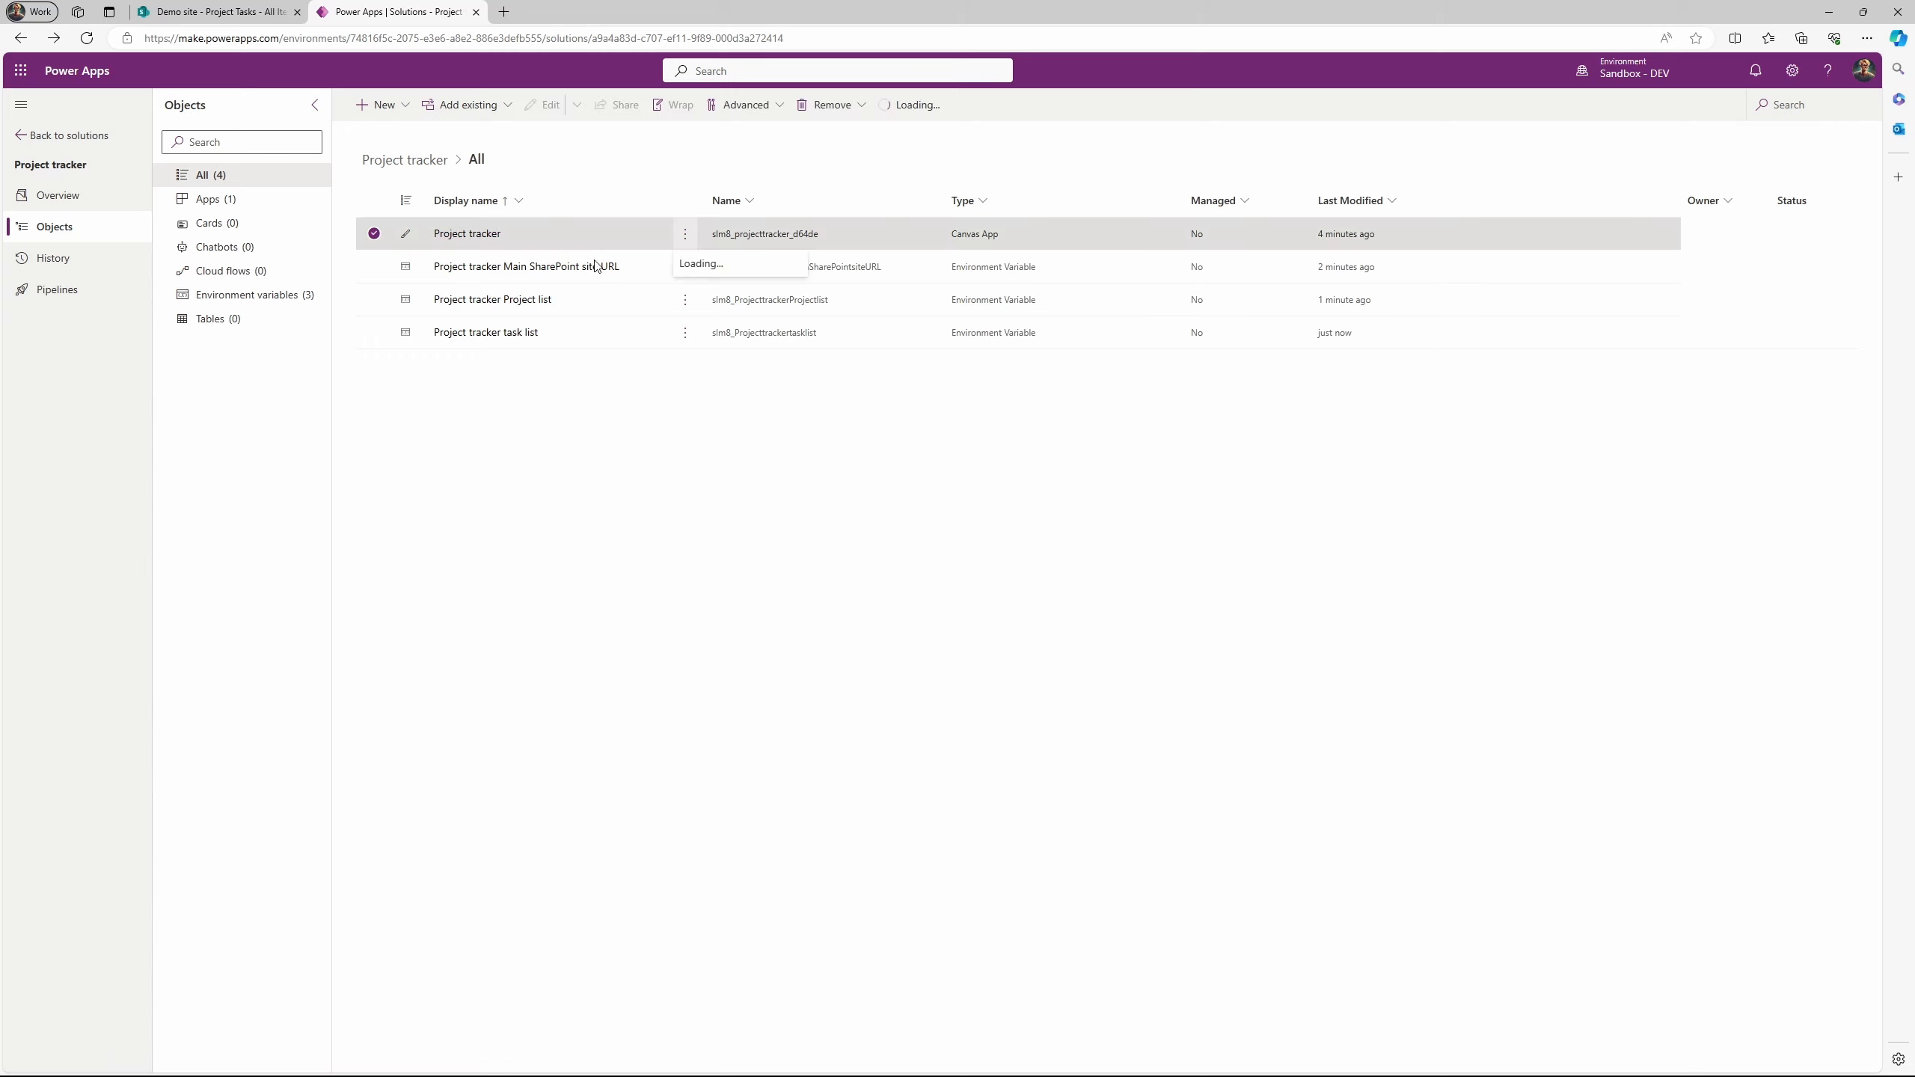
pyautogui.click(684, 234)
pyautogui.click(701, 264)
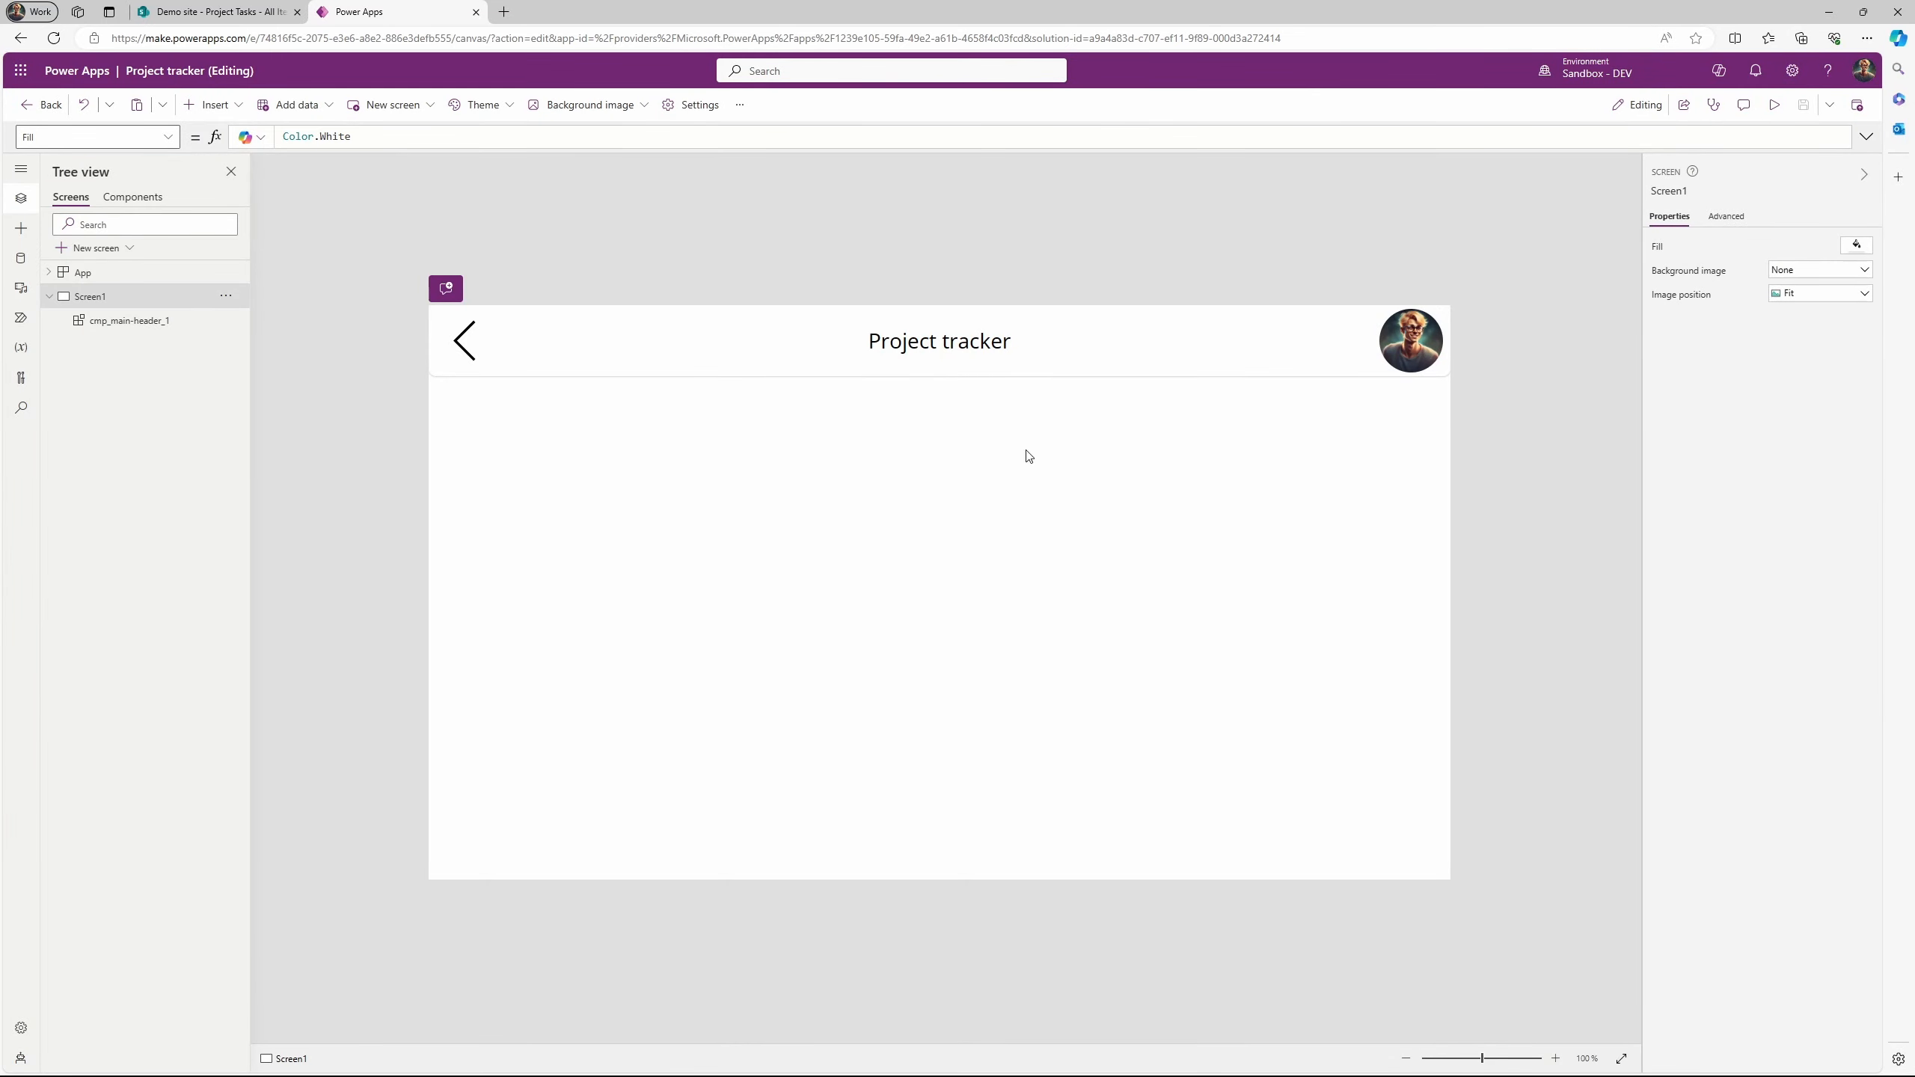
# Rename Screen1 of the app as Home.
pyautogui.click(225, 296)
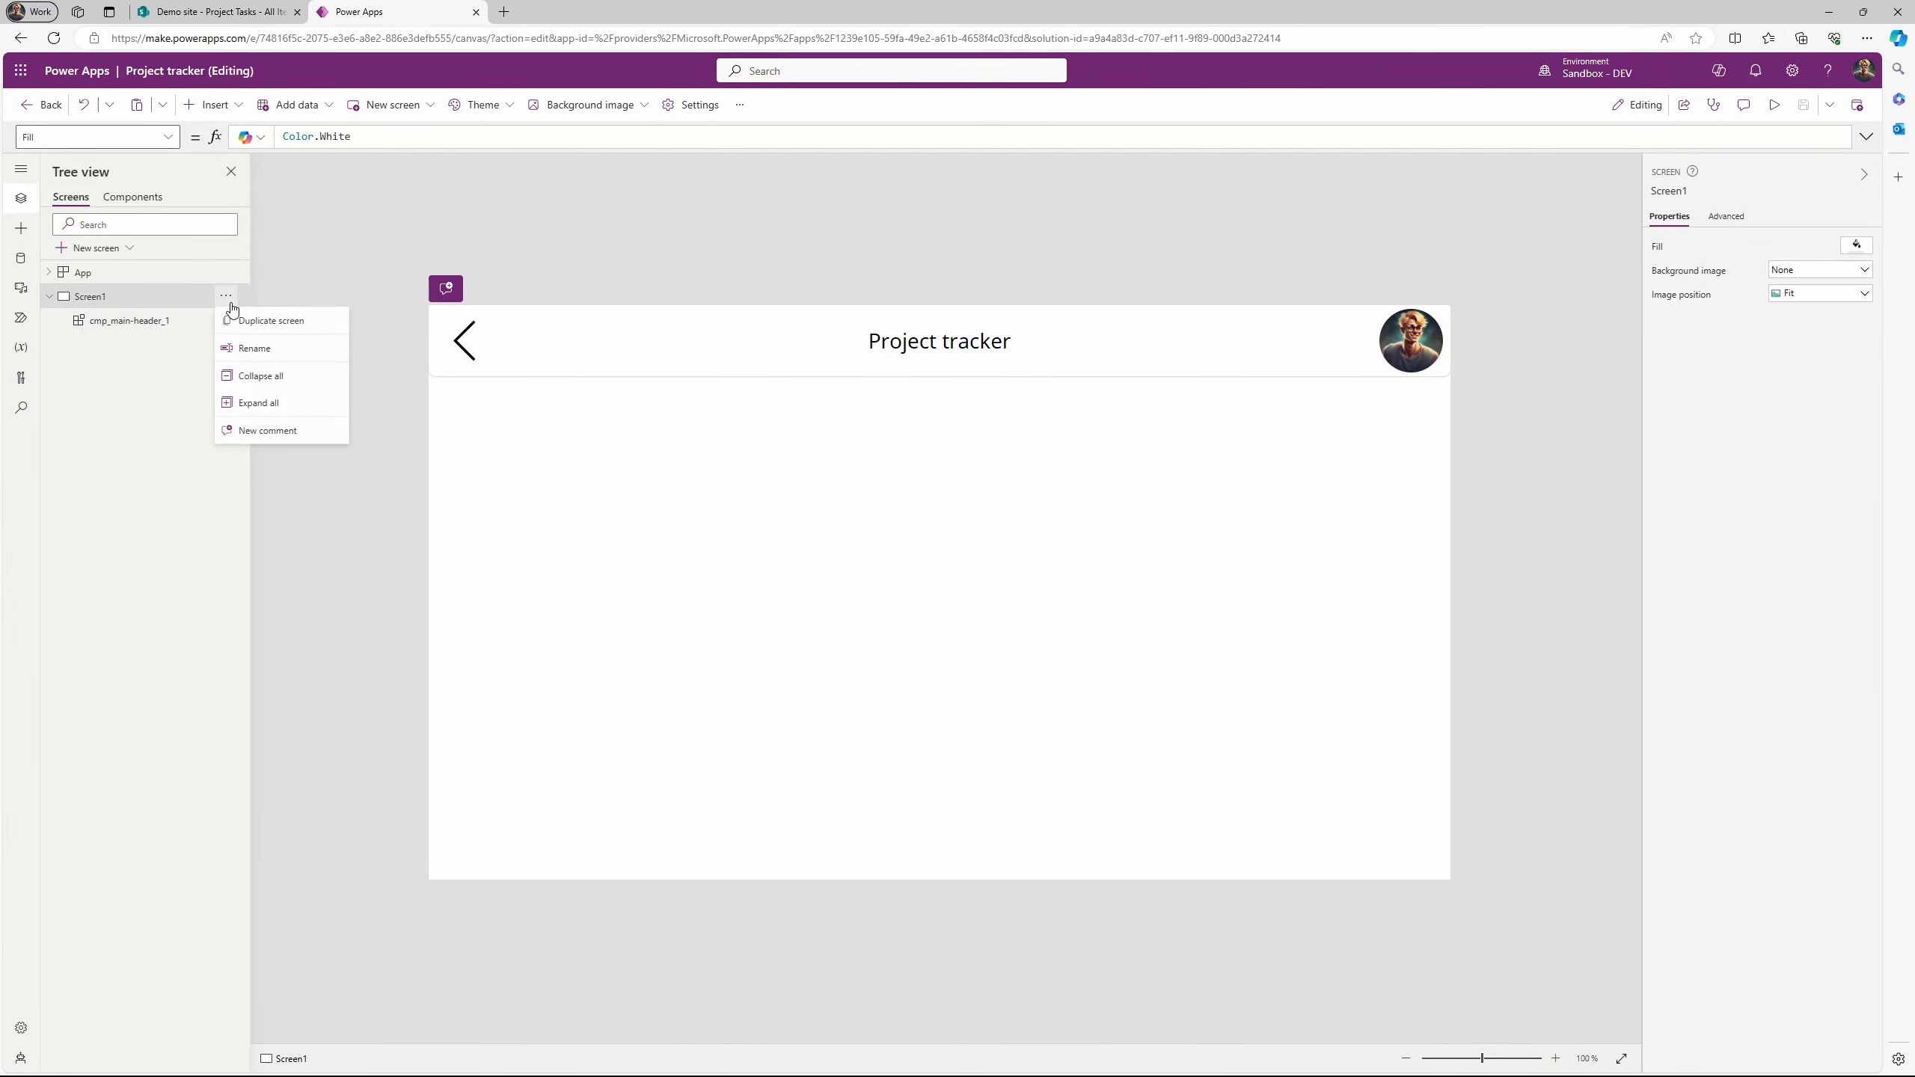
pyautogui.click(272, 356)
pyautogui.write('Home')
pyautogui.press('Return')
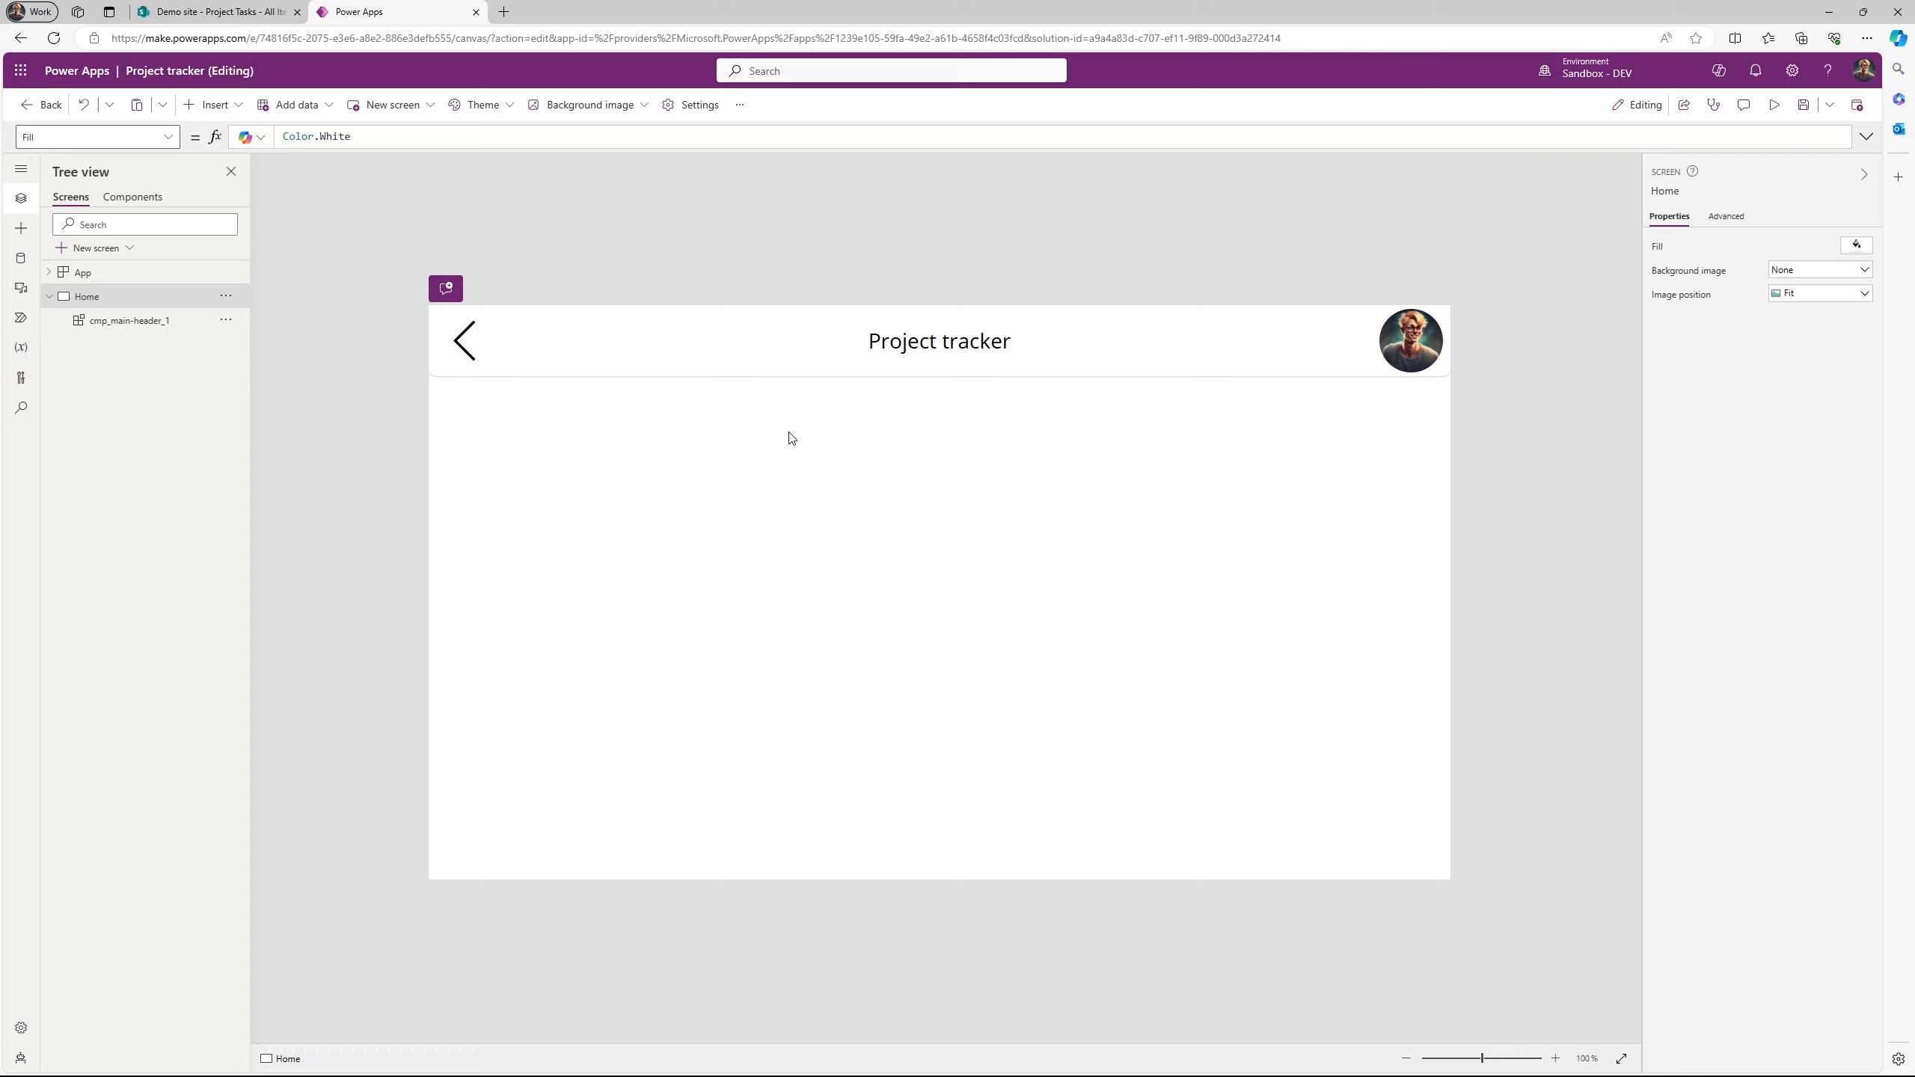
# Switch to the SharePoint Demo site and open the Projects list from its site contents.
pyautogui.click(209, 12)
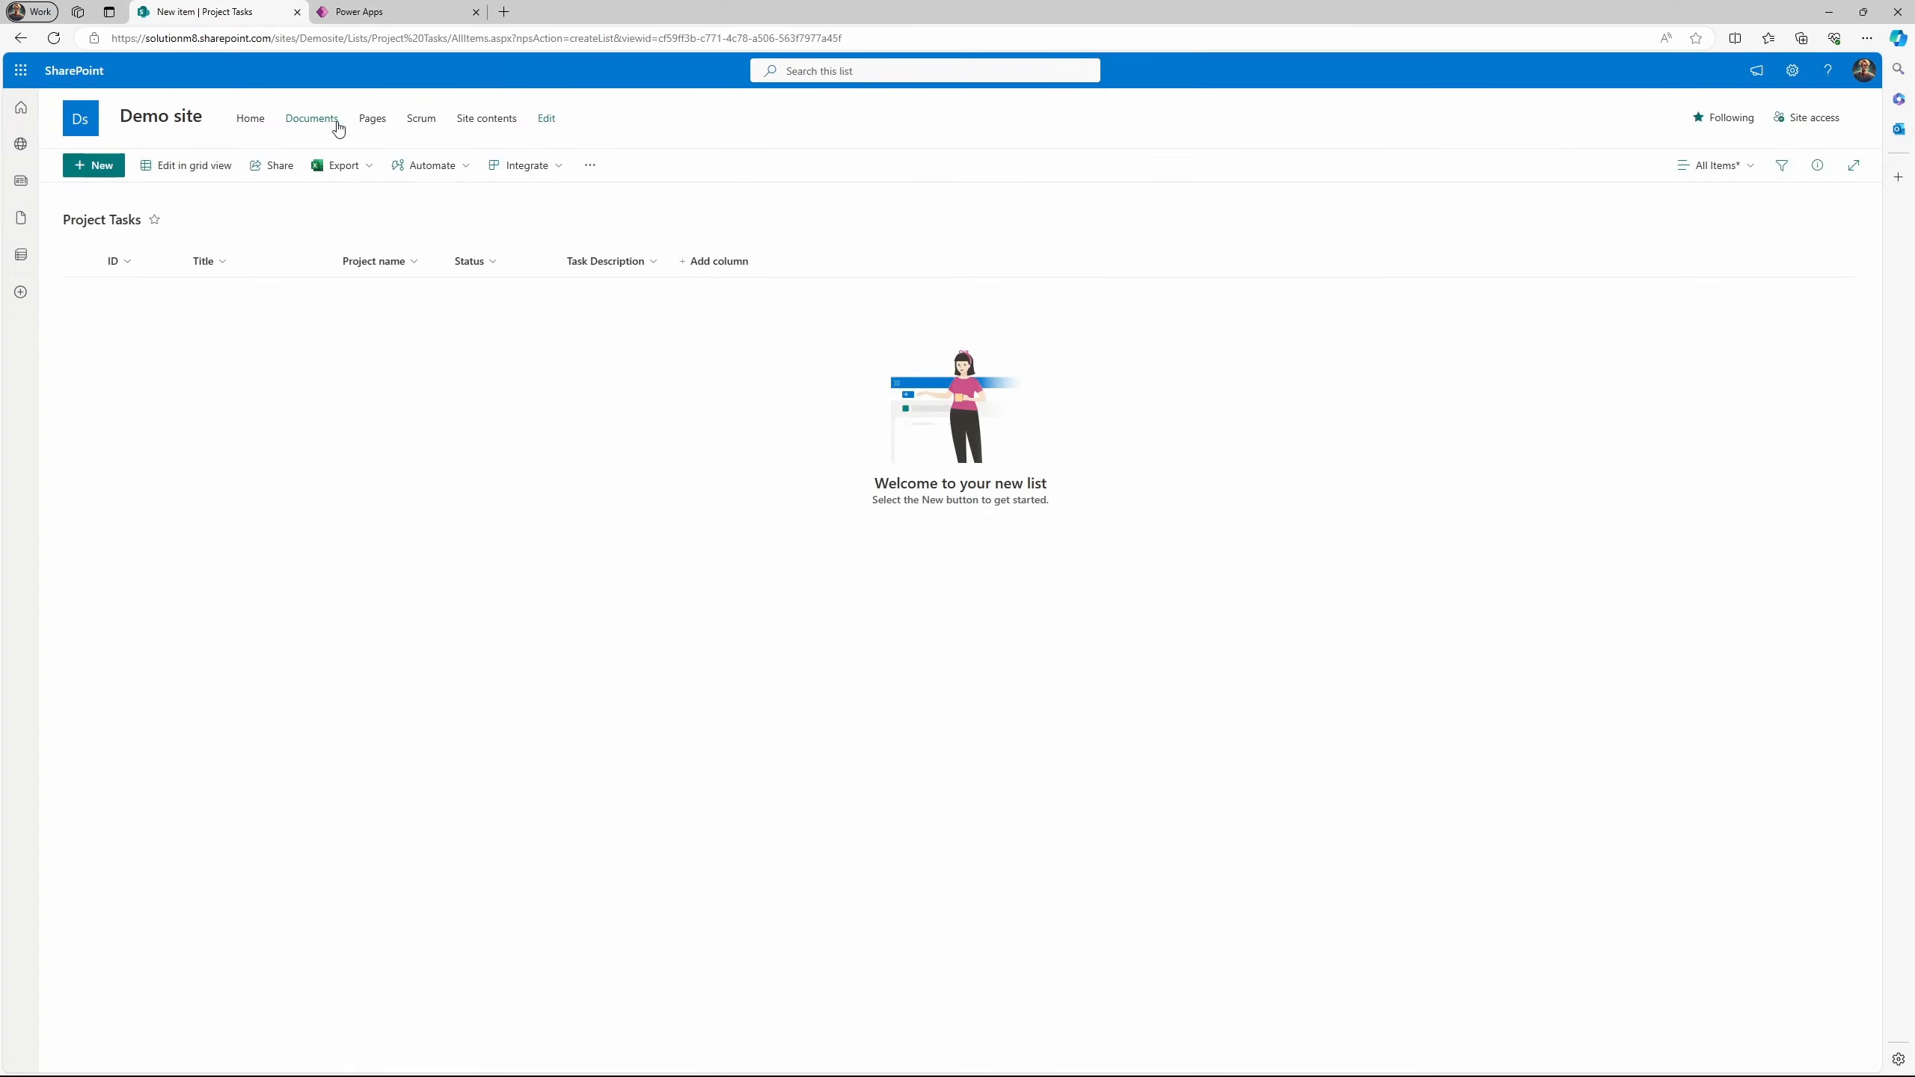
pyautogui.click(470, 120)
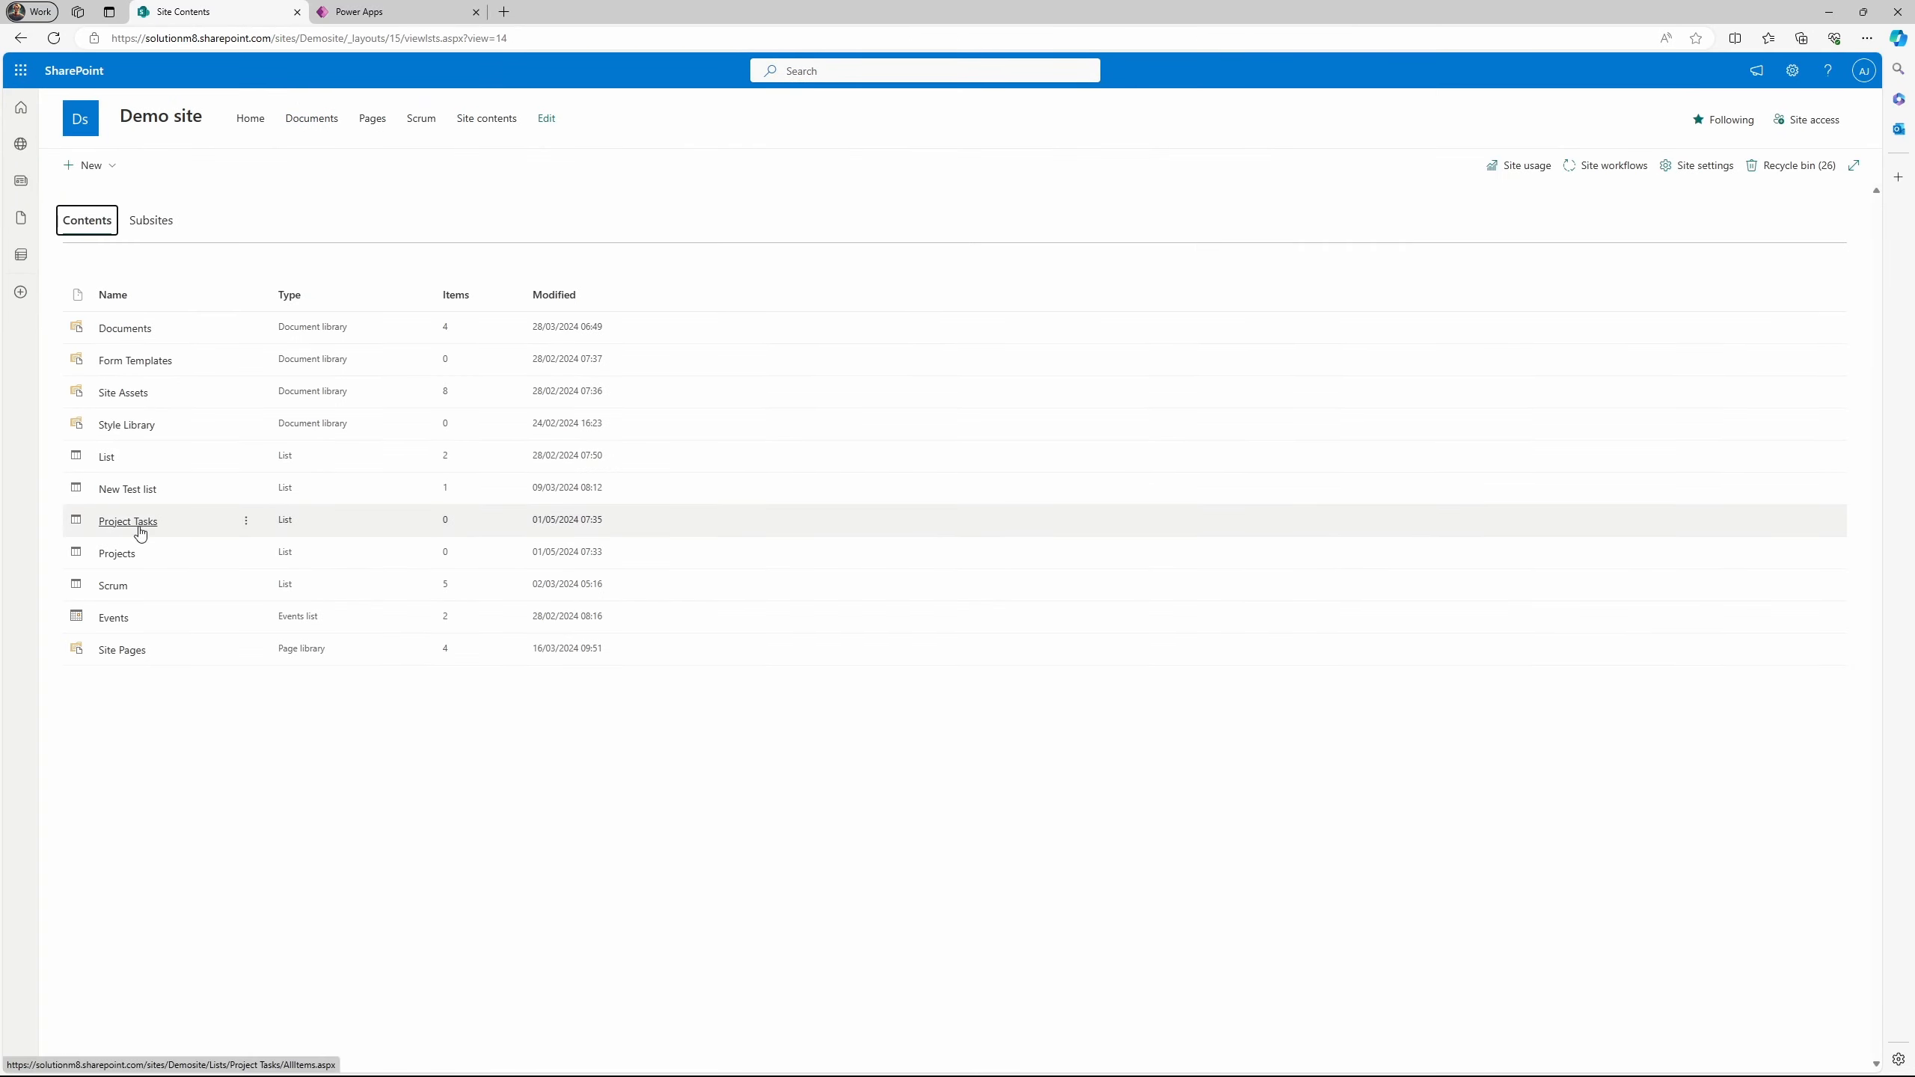
pyautogui.click(117, 554)
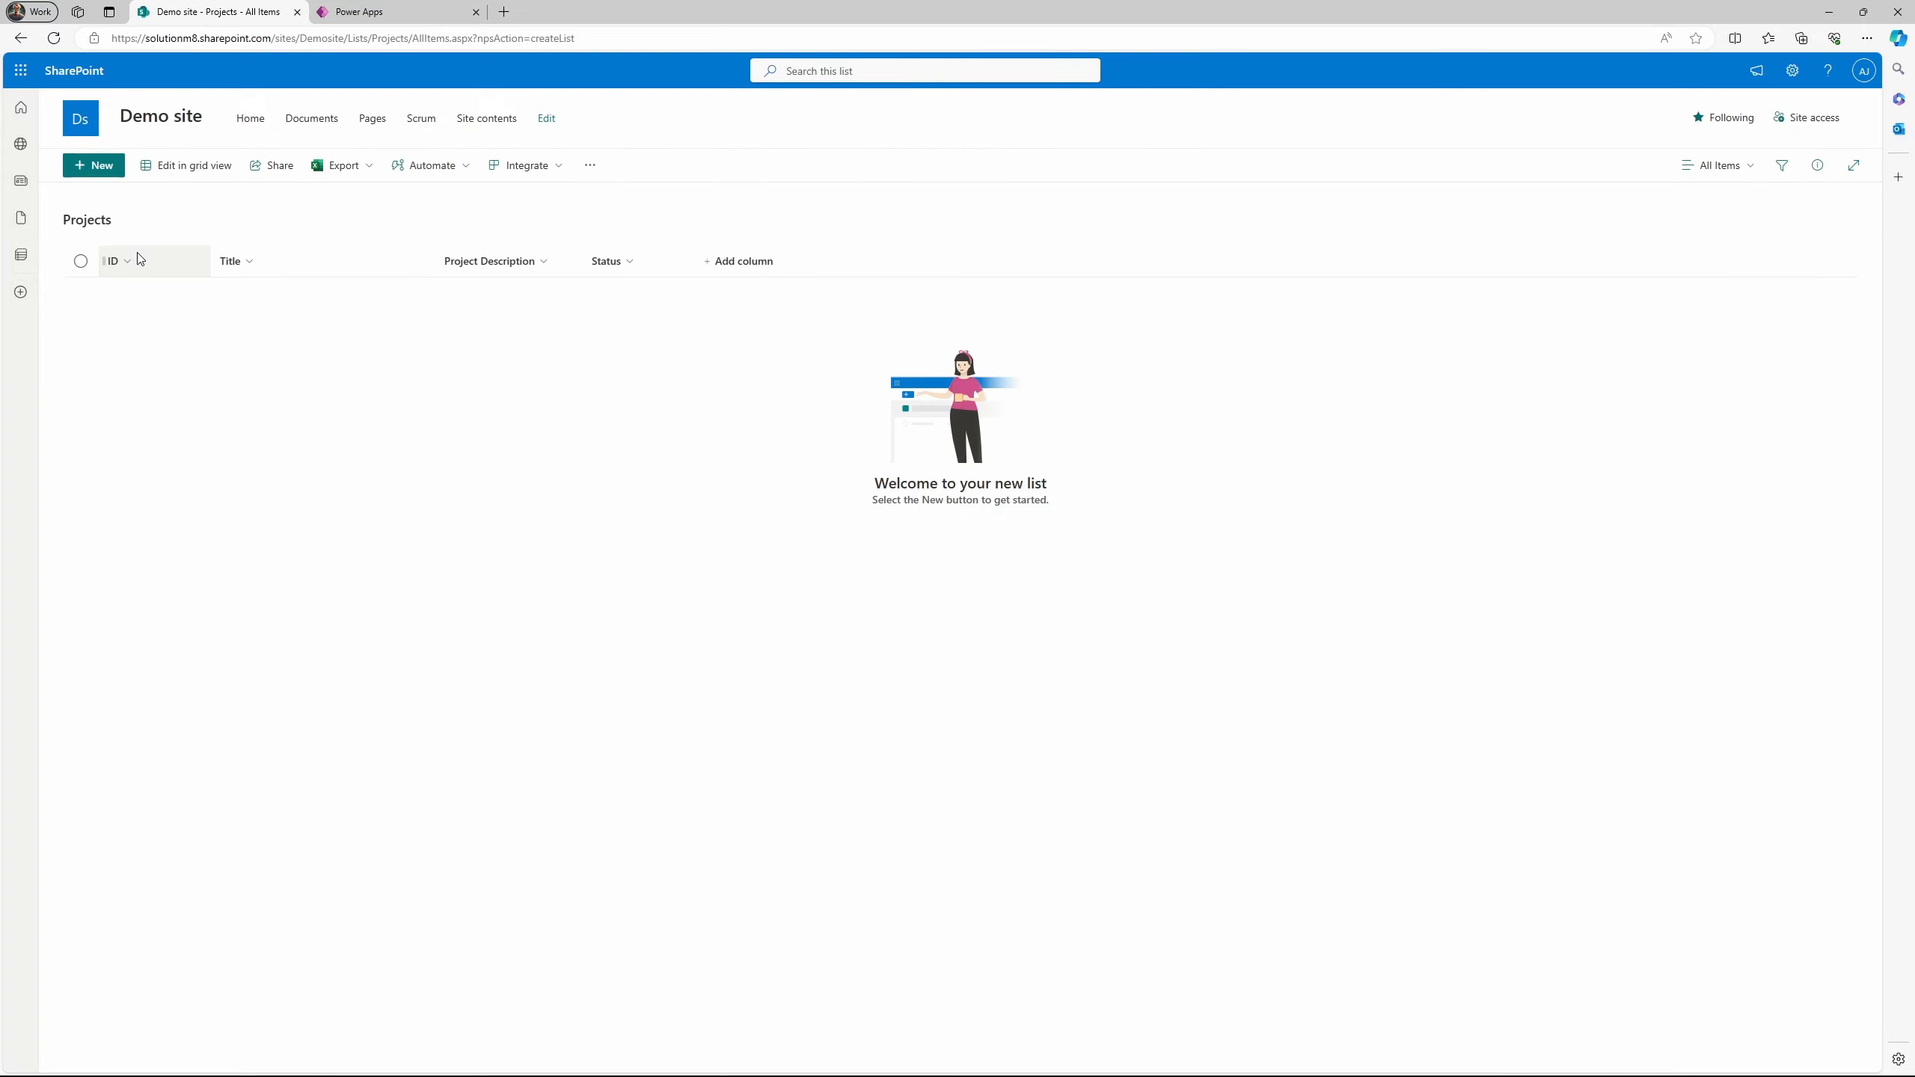
# Add an item titled Project 1 to the Projects list with status To Do and project description "Some description".
pyautogui.click(96, 166)
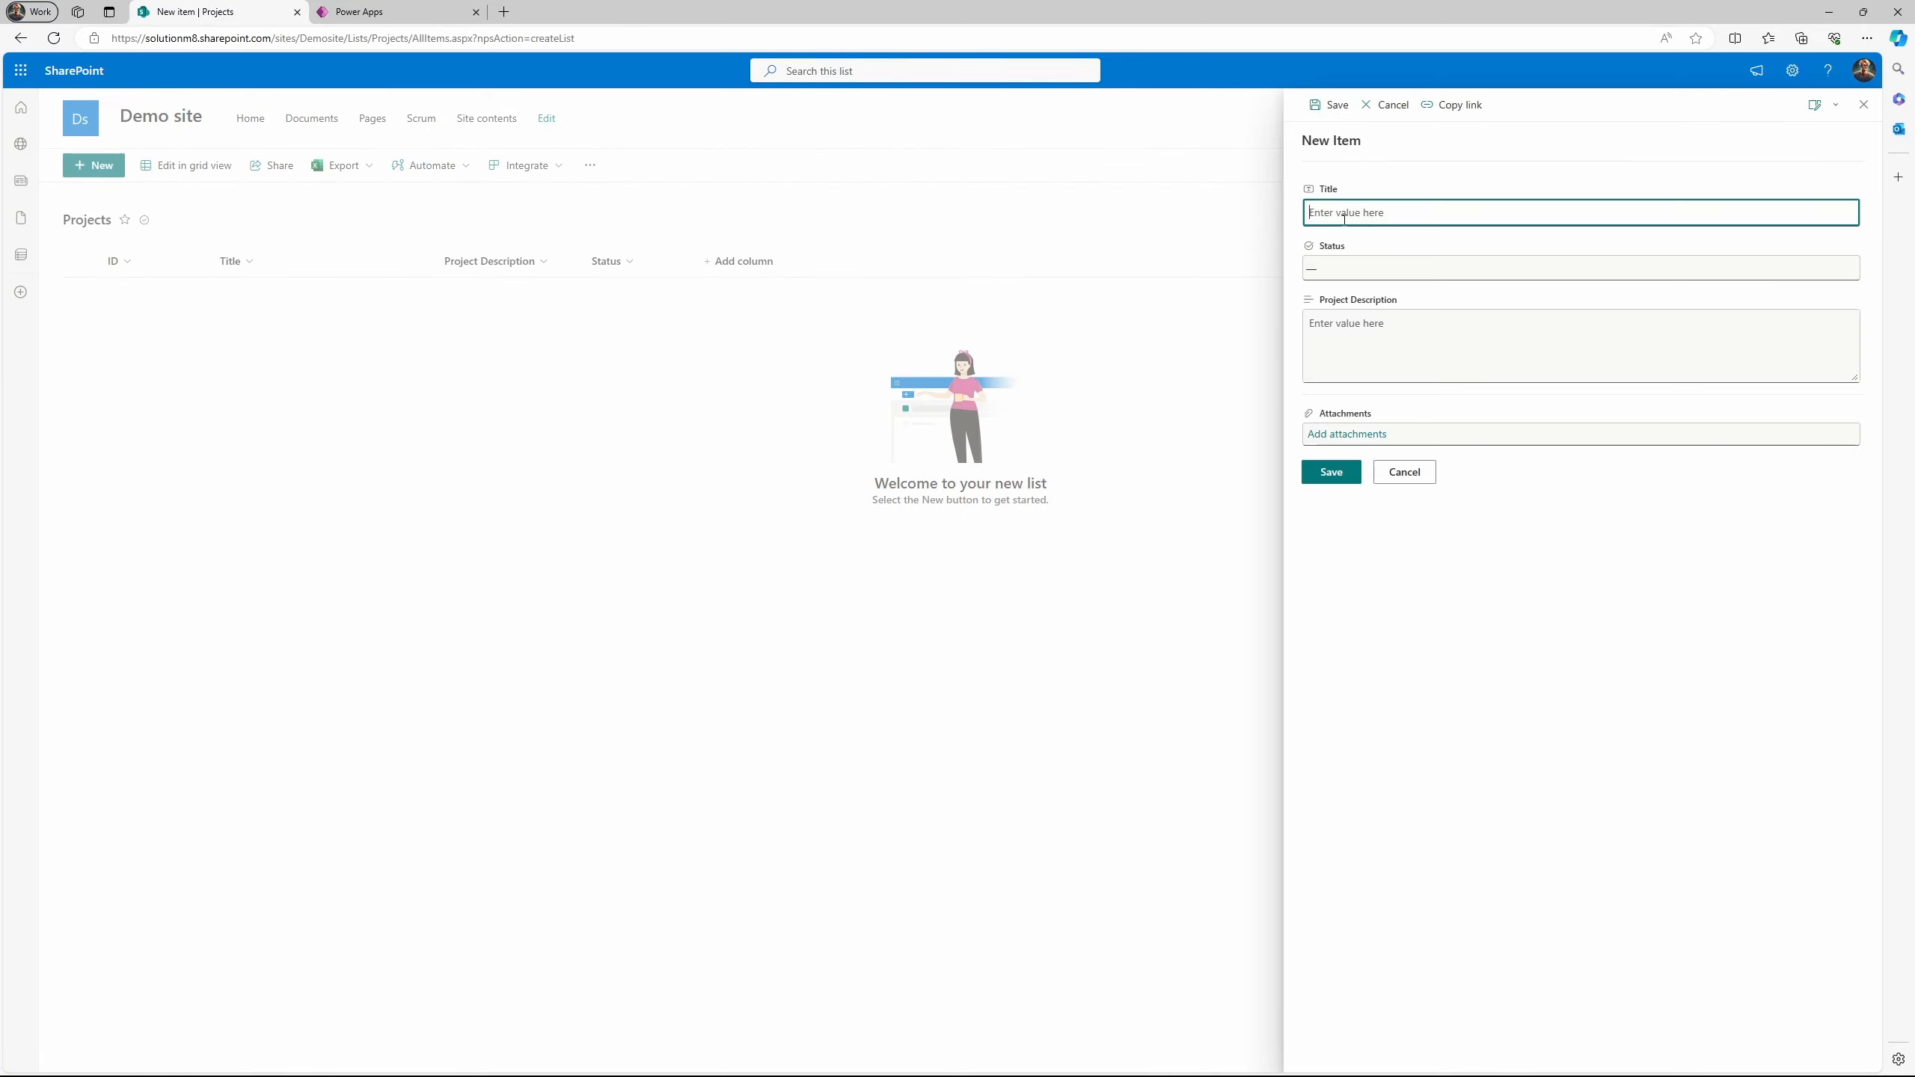
pyautogui.write('Project 1')
pyautogui.click(1357, 267)
pyautogui.click(1335, 307)
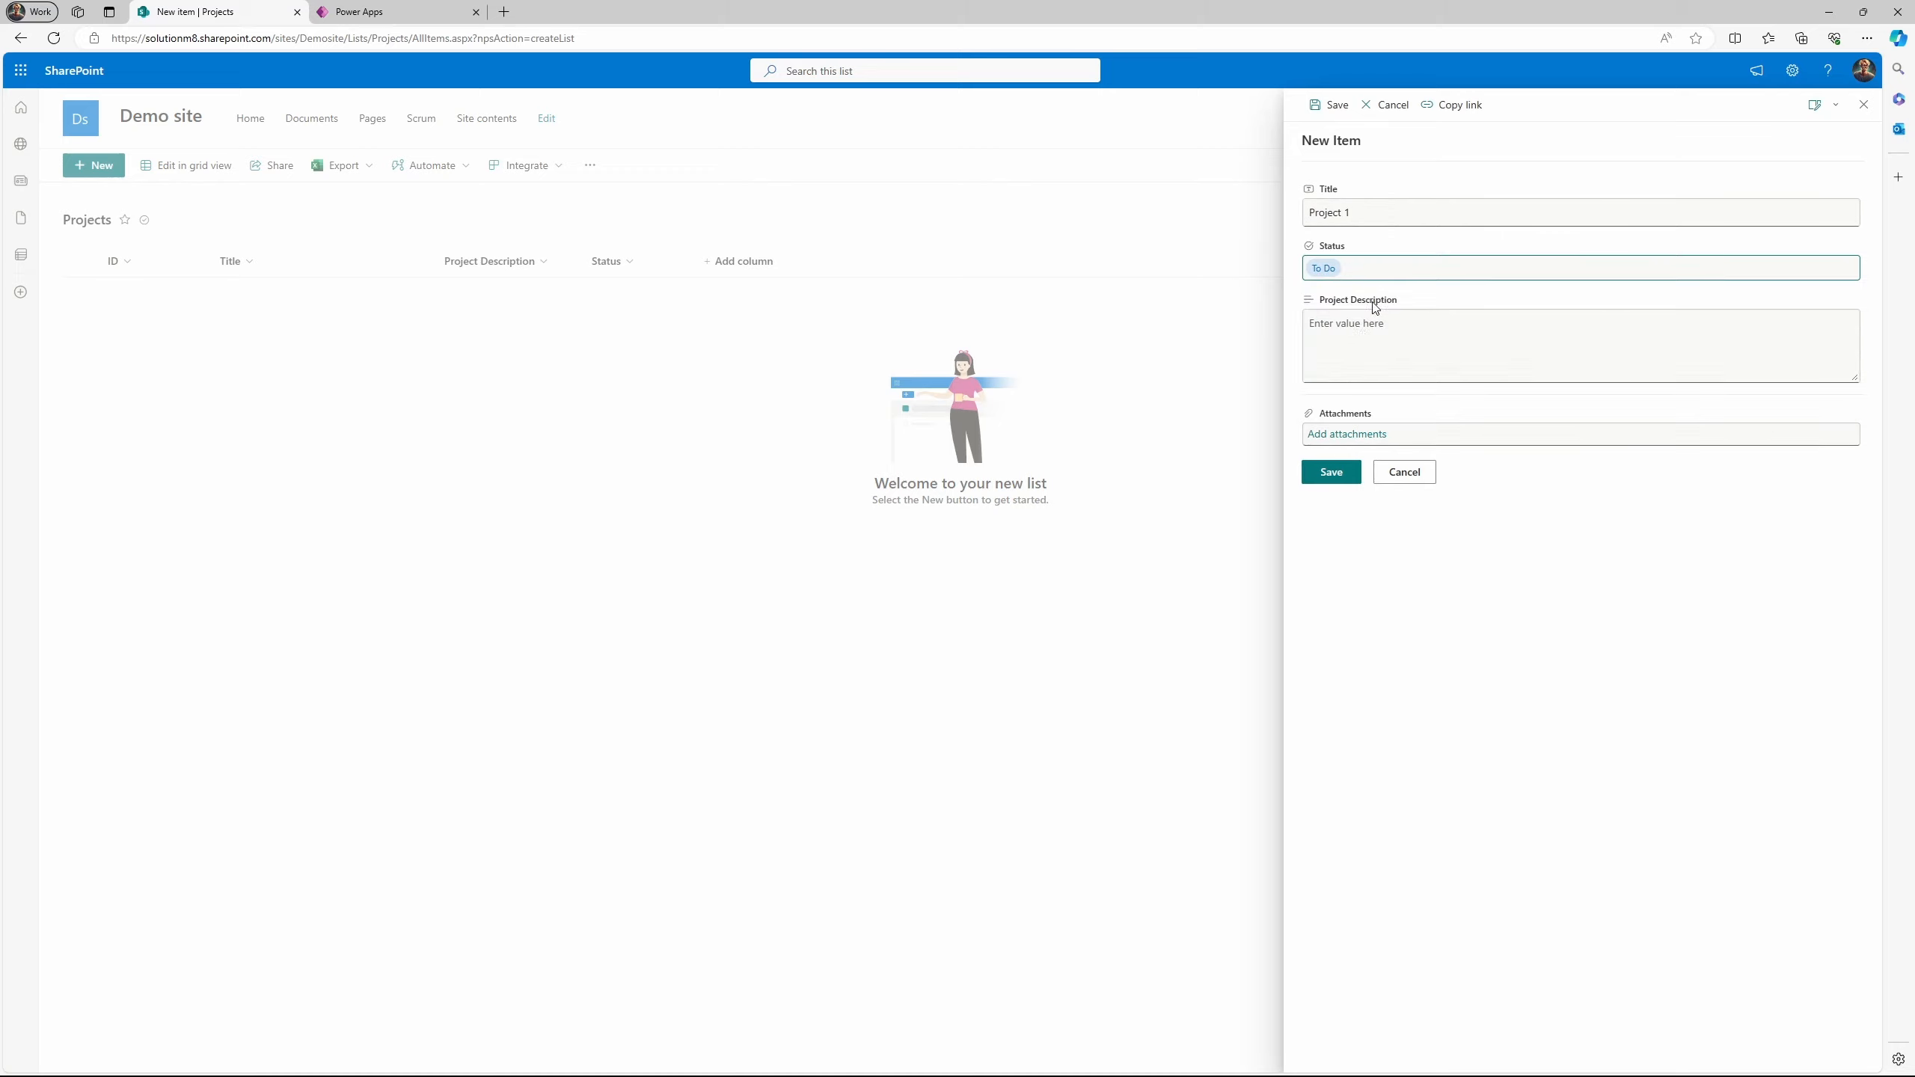
pyautogui.click(1365, 318)
pyautogui.write('Some description')
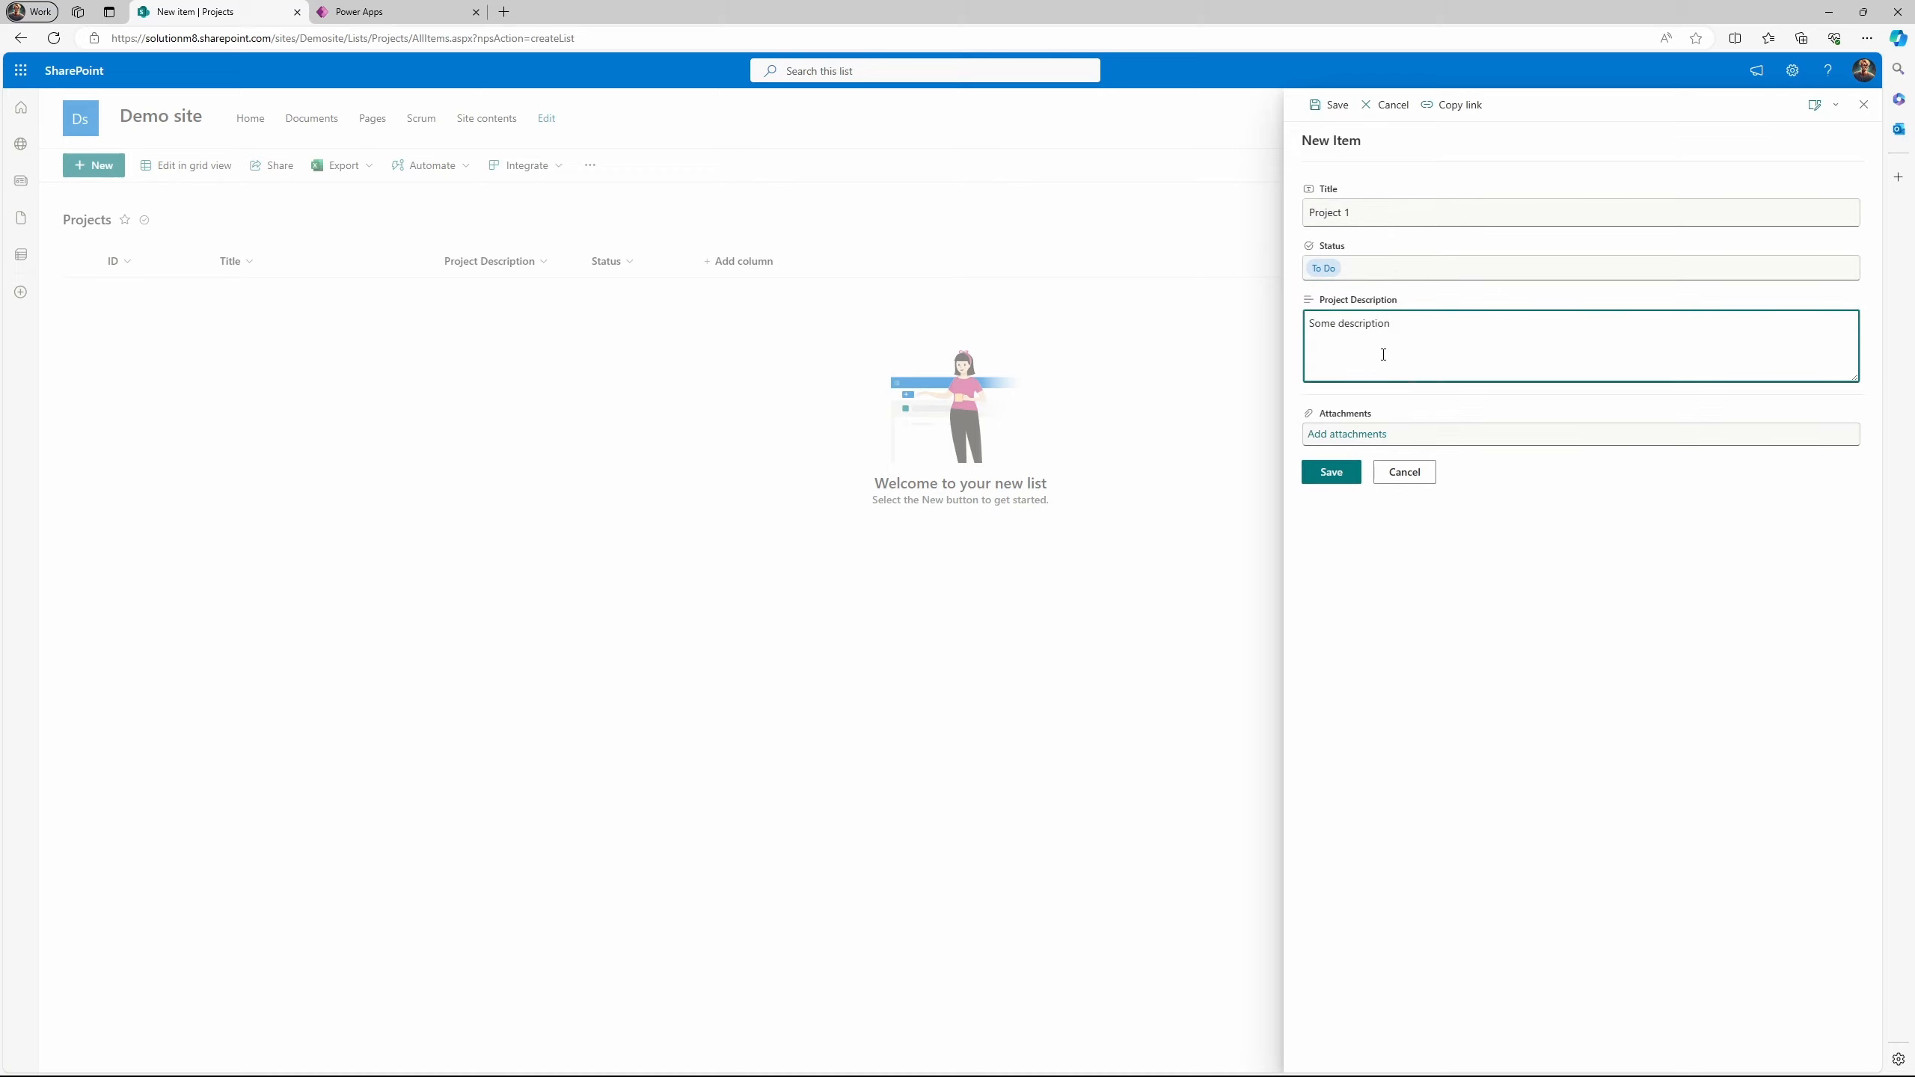
pyautogui.click(1331, 472)
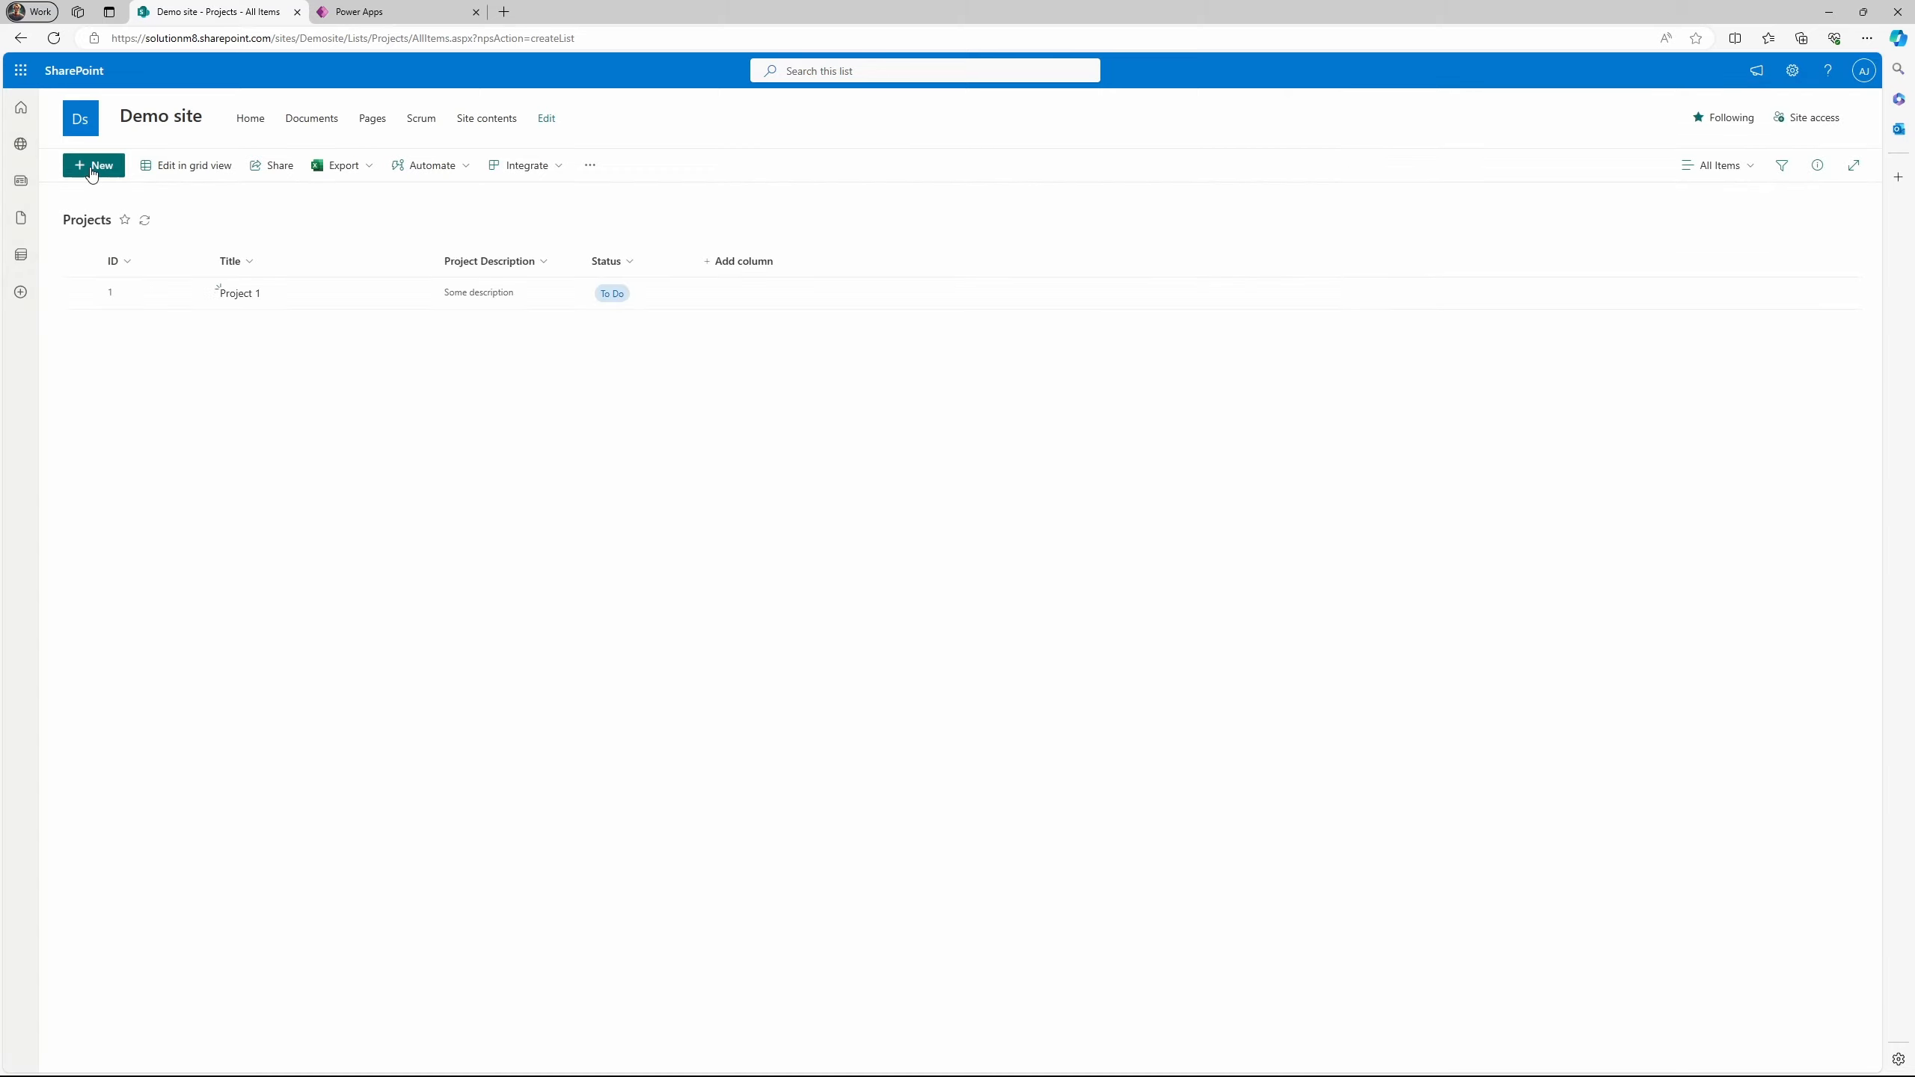
# Add an item titled Project 2 to the Projects list with status To Do and project description "Test description".
pyautogui.click(113, 176)
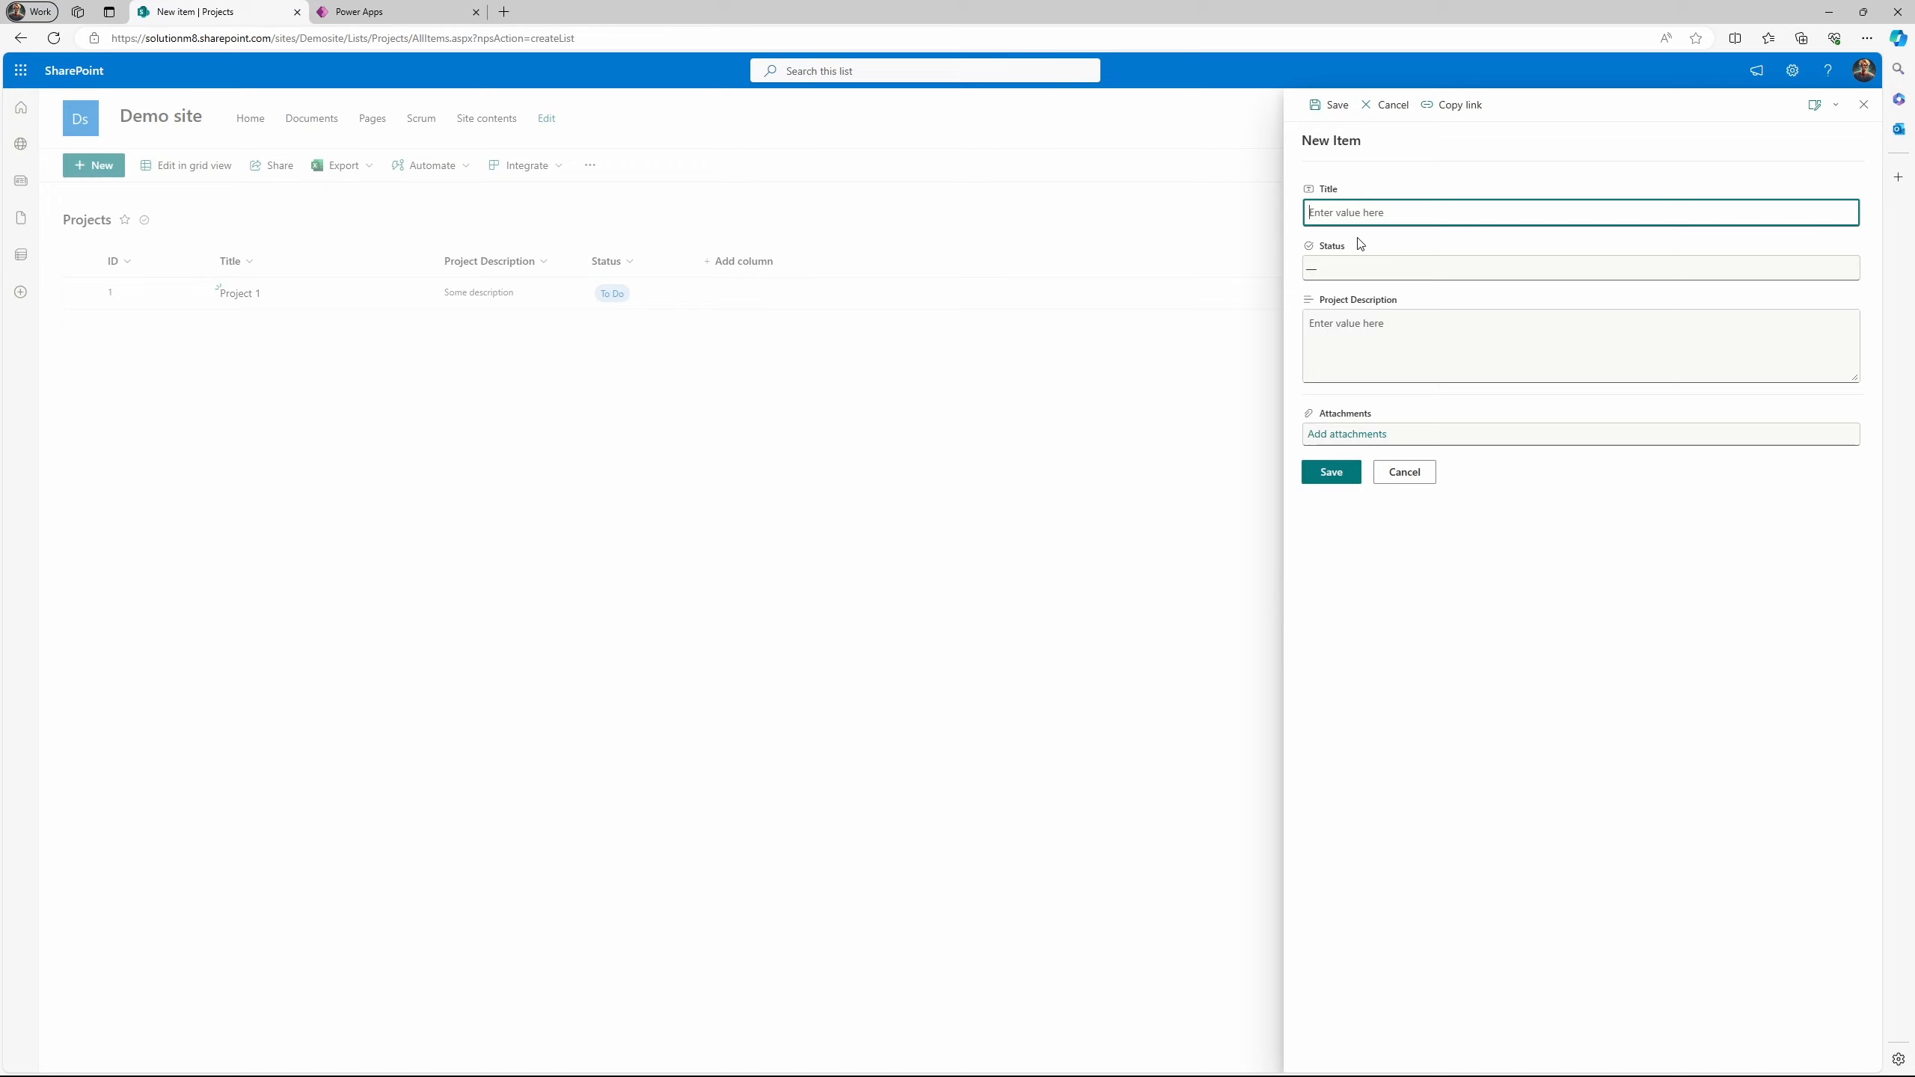
pyautogui.write('Project 2')
pyautogui.click(1357, 268)
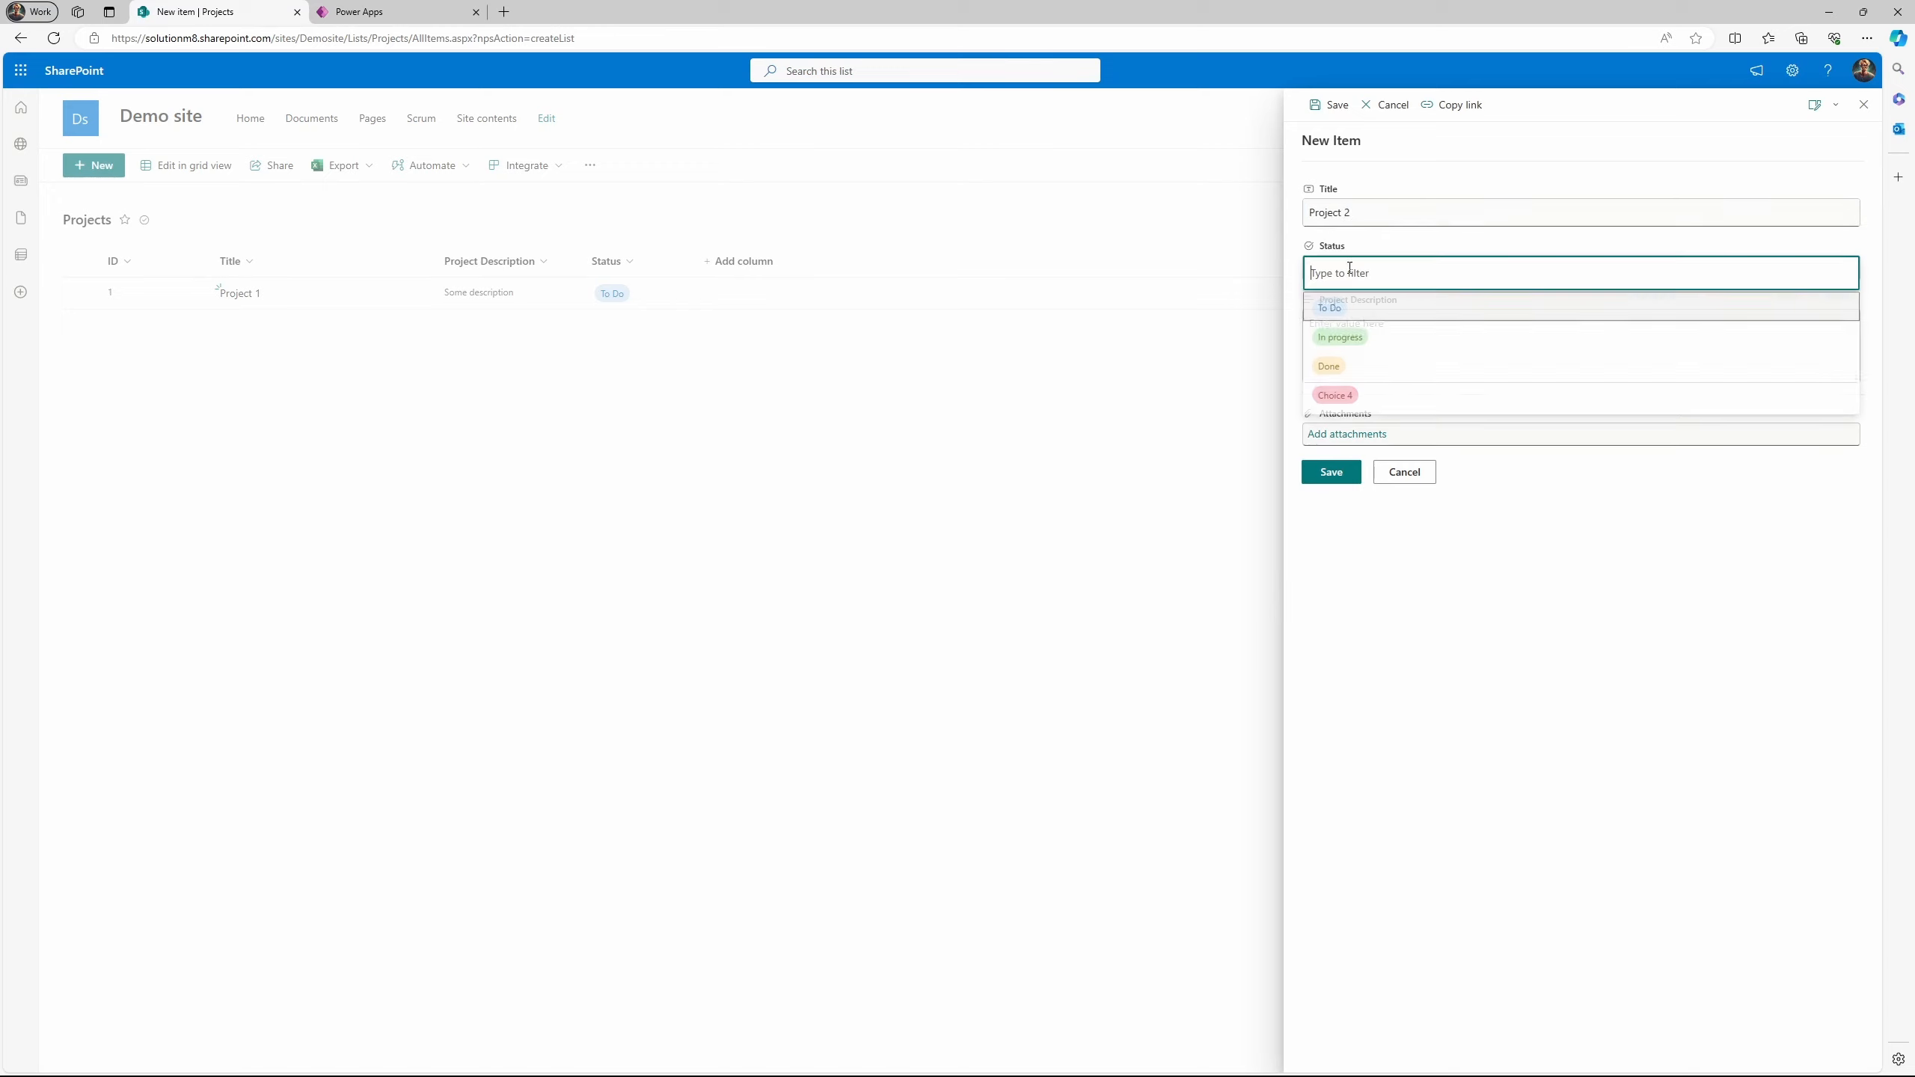
pyautogui.click(1328, 305)
pyautogui.click(1374, 366)
pyautogui.write('Test ')
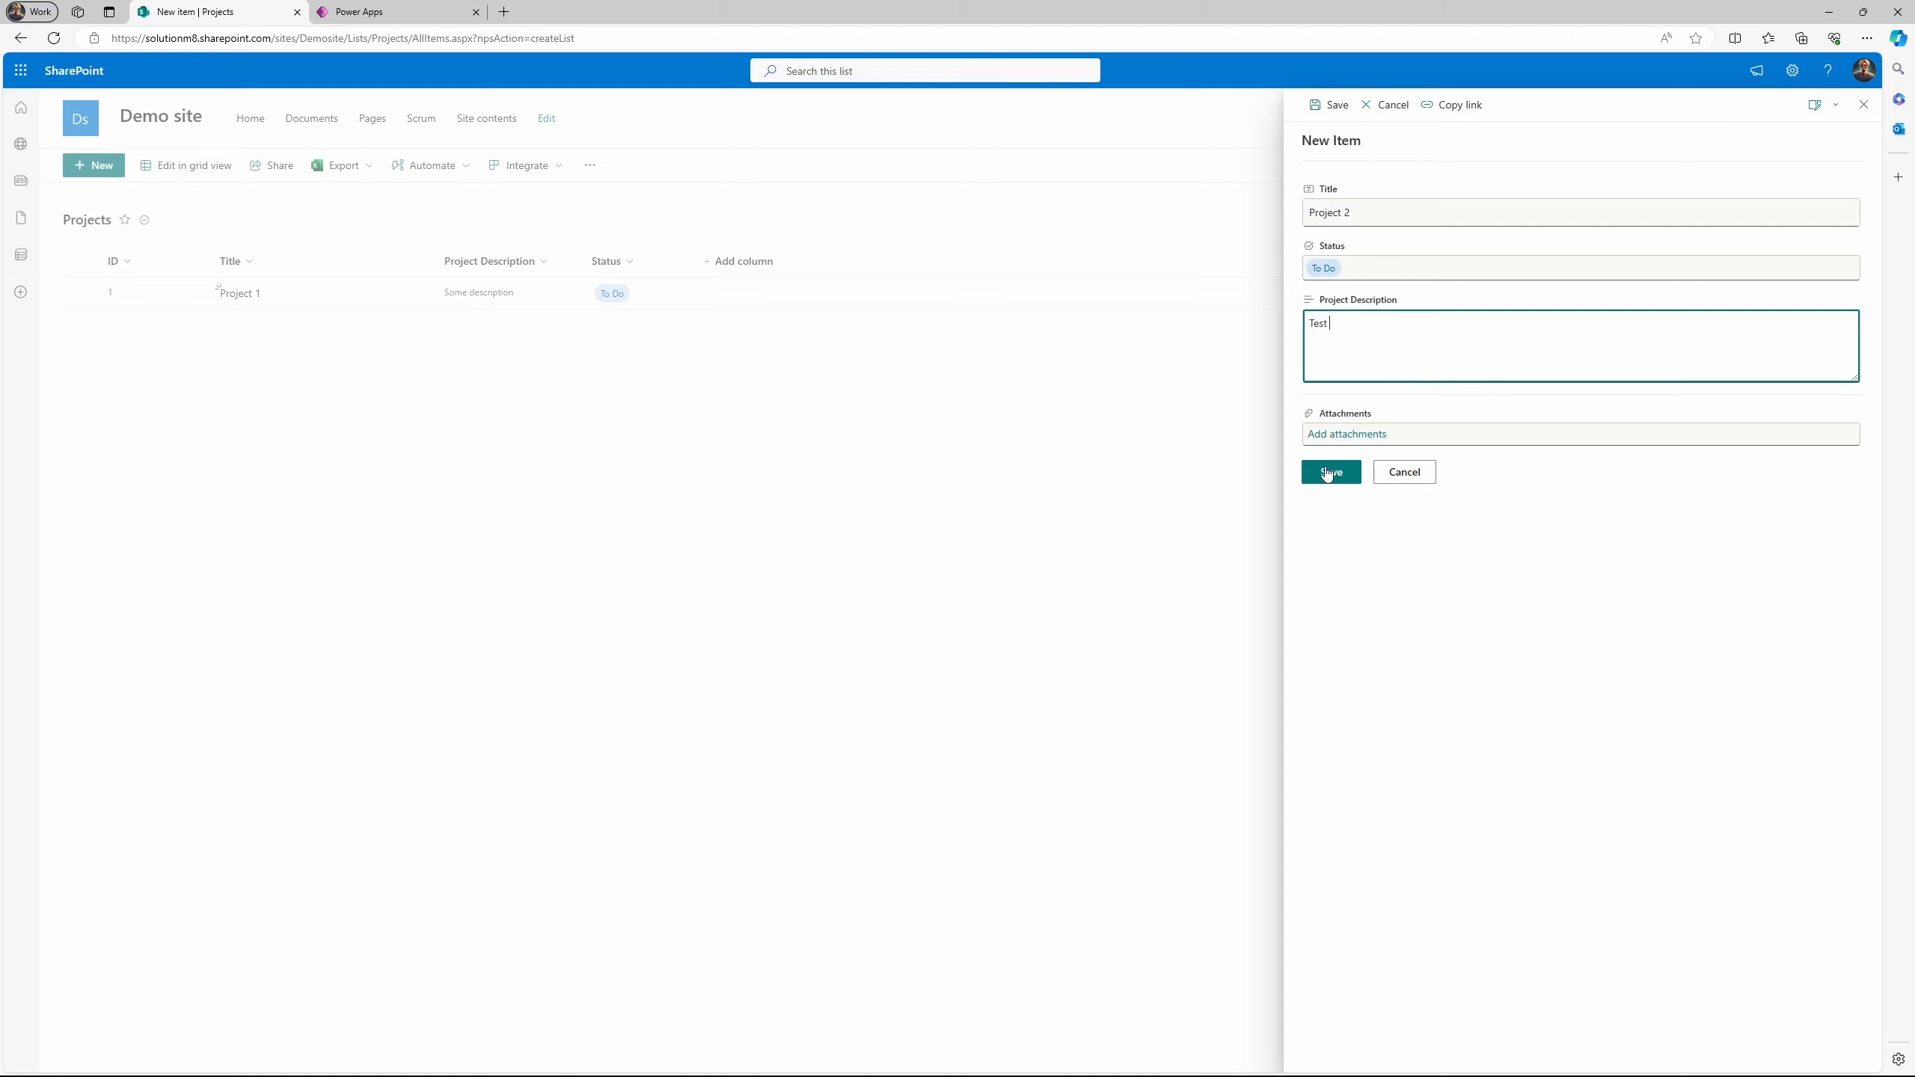
pyautogui.write('description')
pyautogui.click(1330, 479)
# Switch back to Power Apps and start adding a SharePoint data source to the app using an existing SharePoint connection.
pyautogui.click(361, 11)
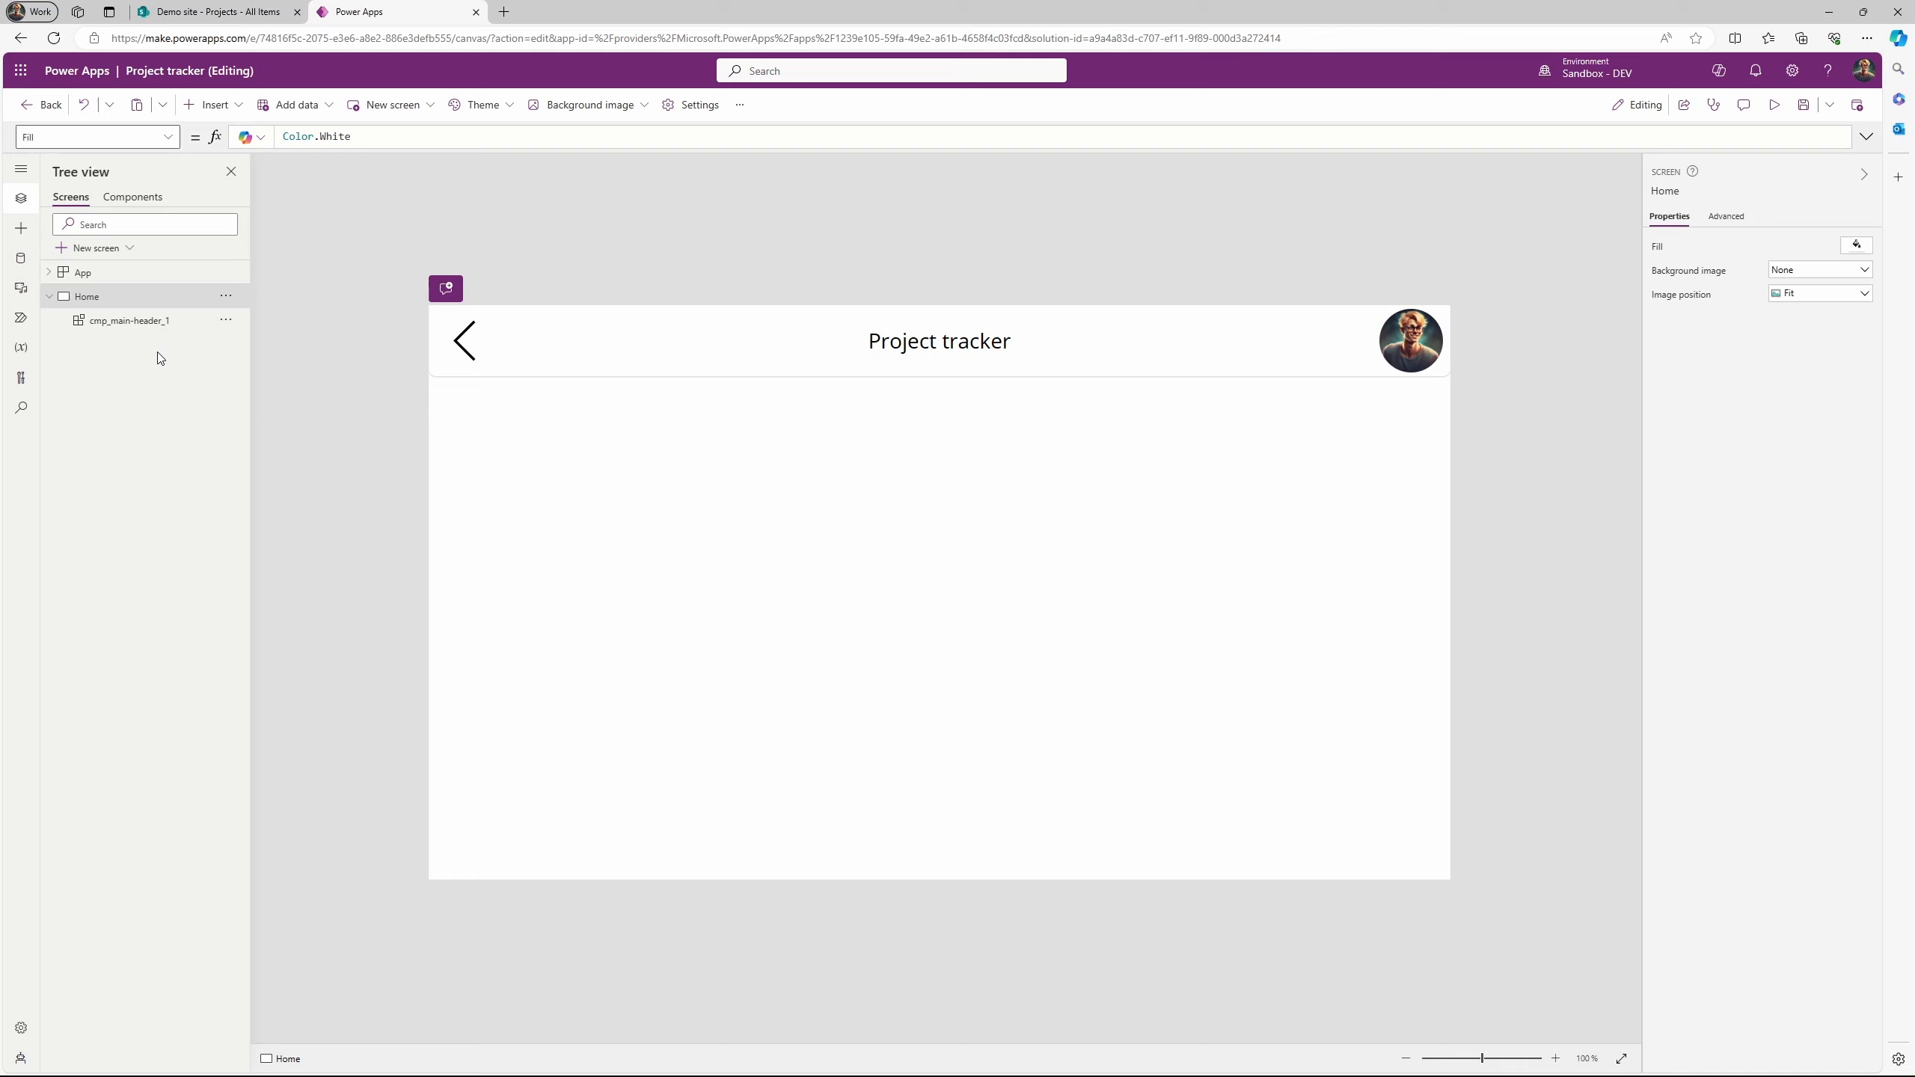
pyautogui.click(27, 260)
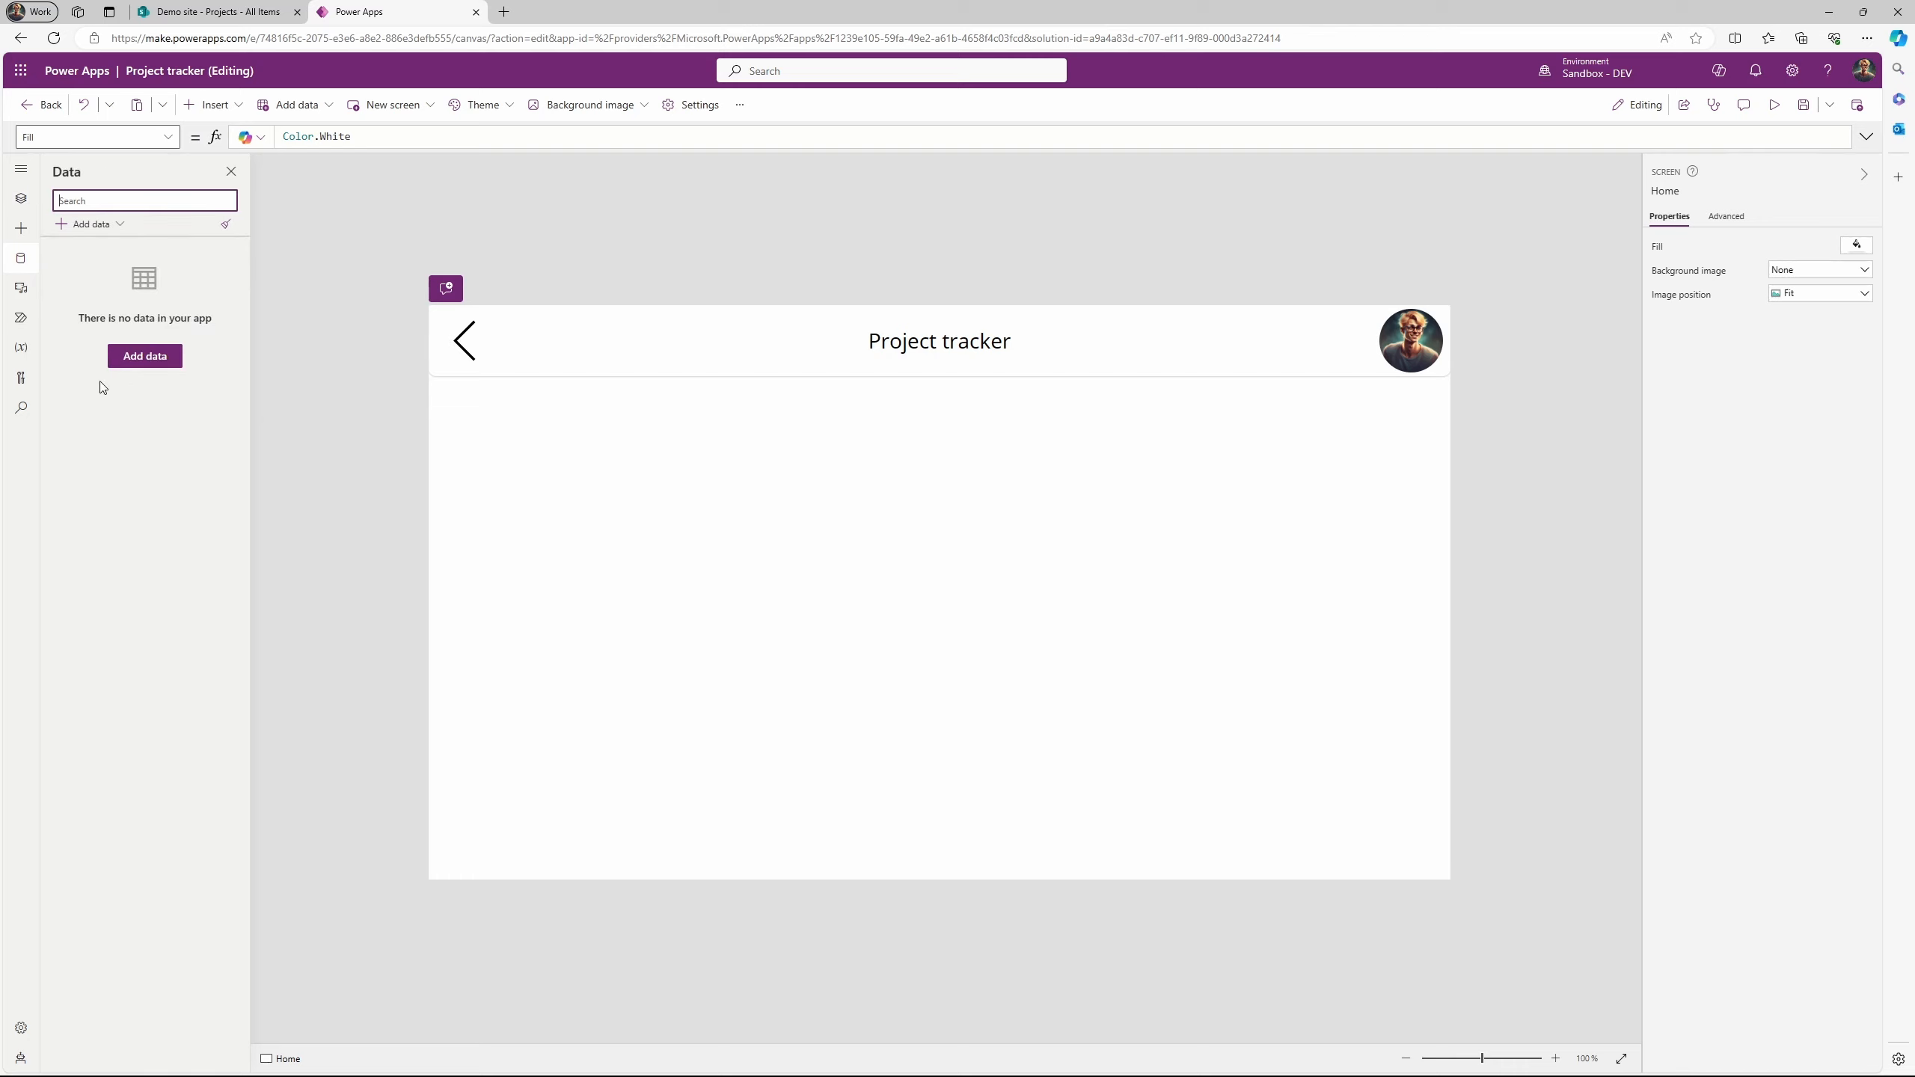
pyautogui.click(145, 357)
pyautogui.write('s')
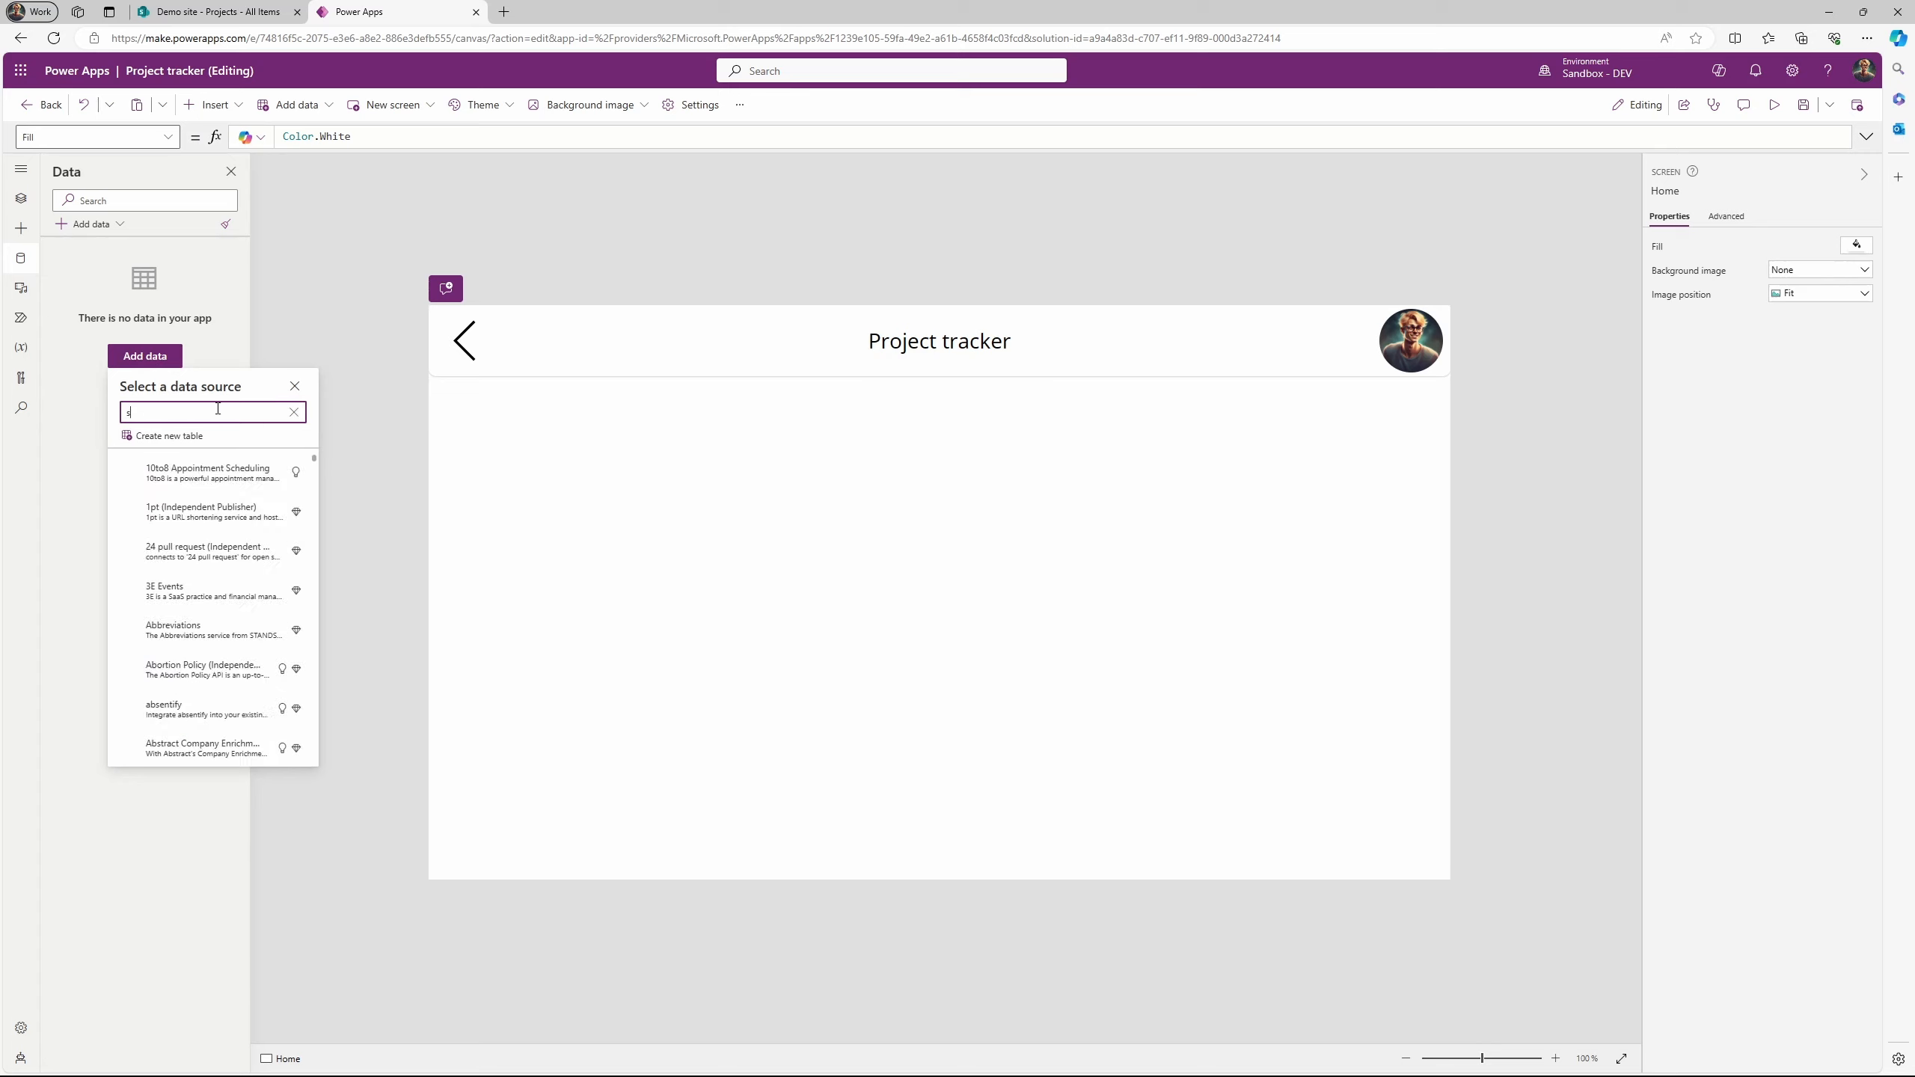
pyautogui.write('harepo')
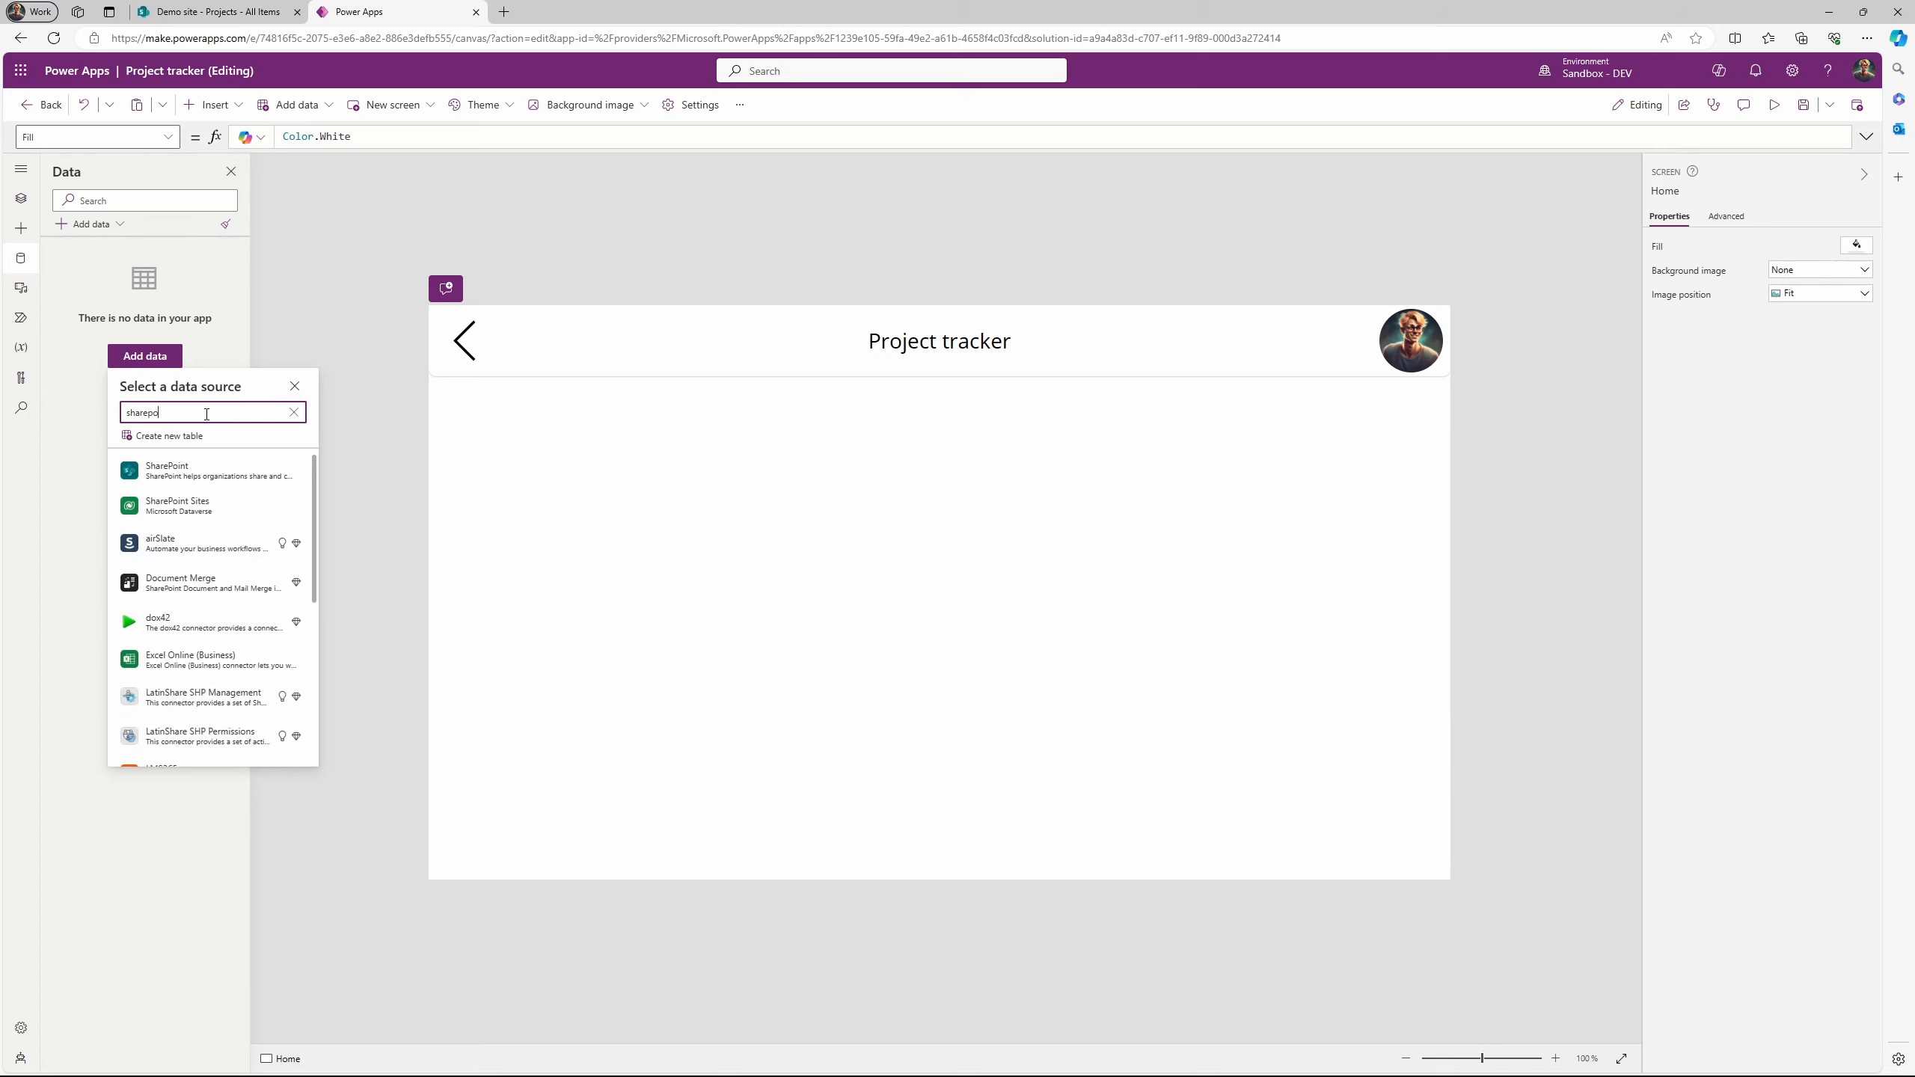
pyautogui.click(204, 474)
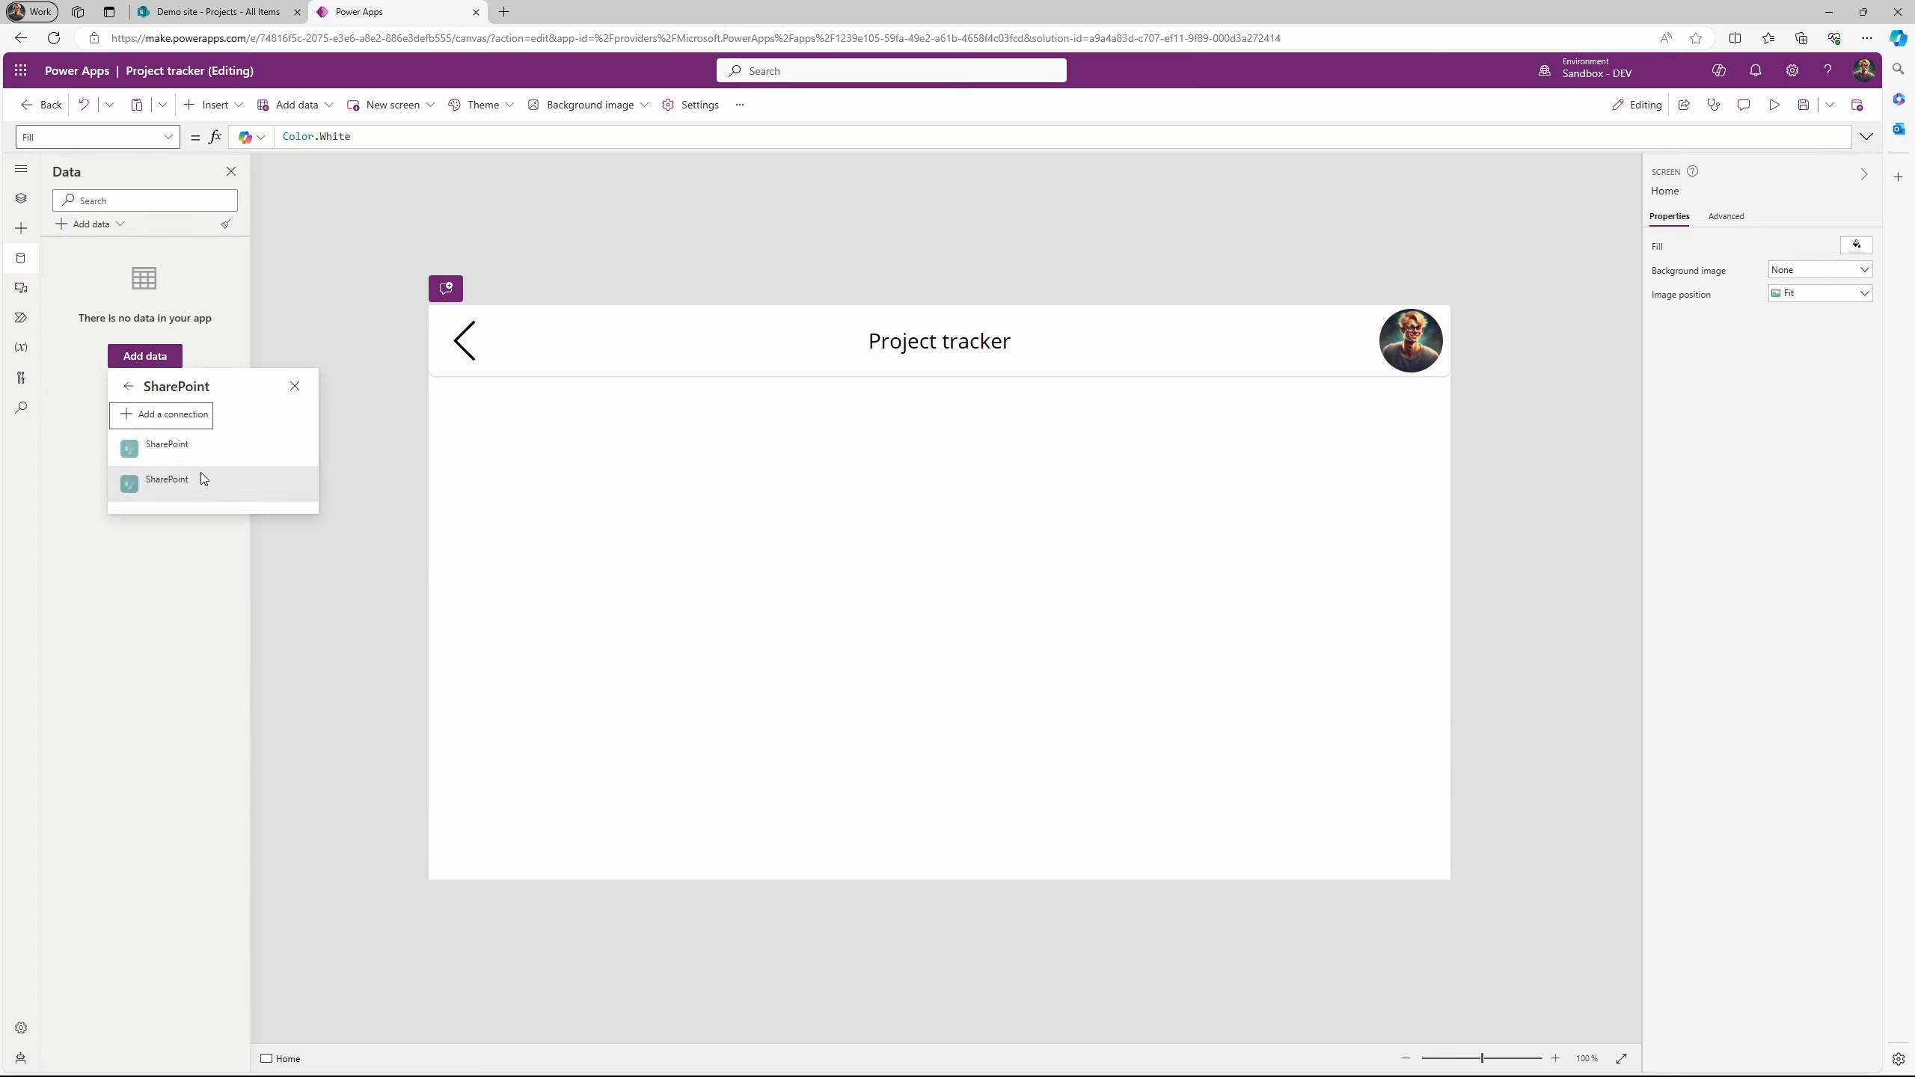
pyautogui.click(175, 503)
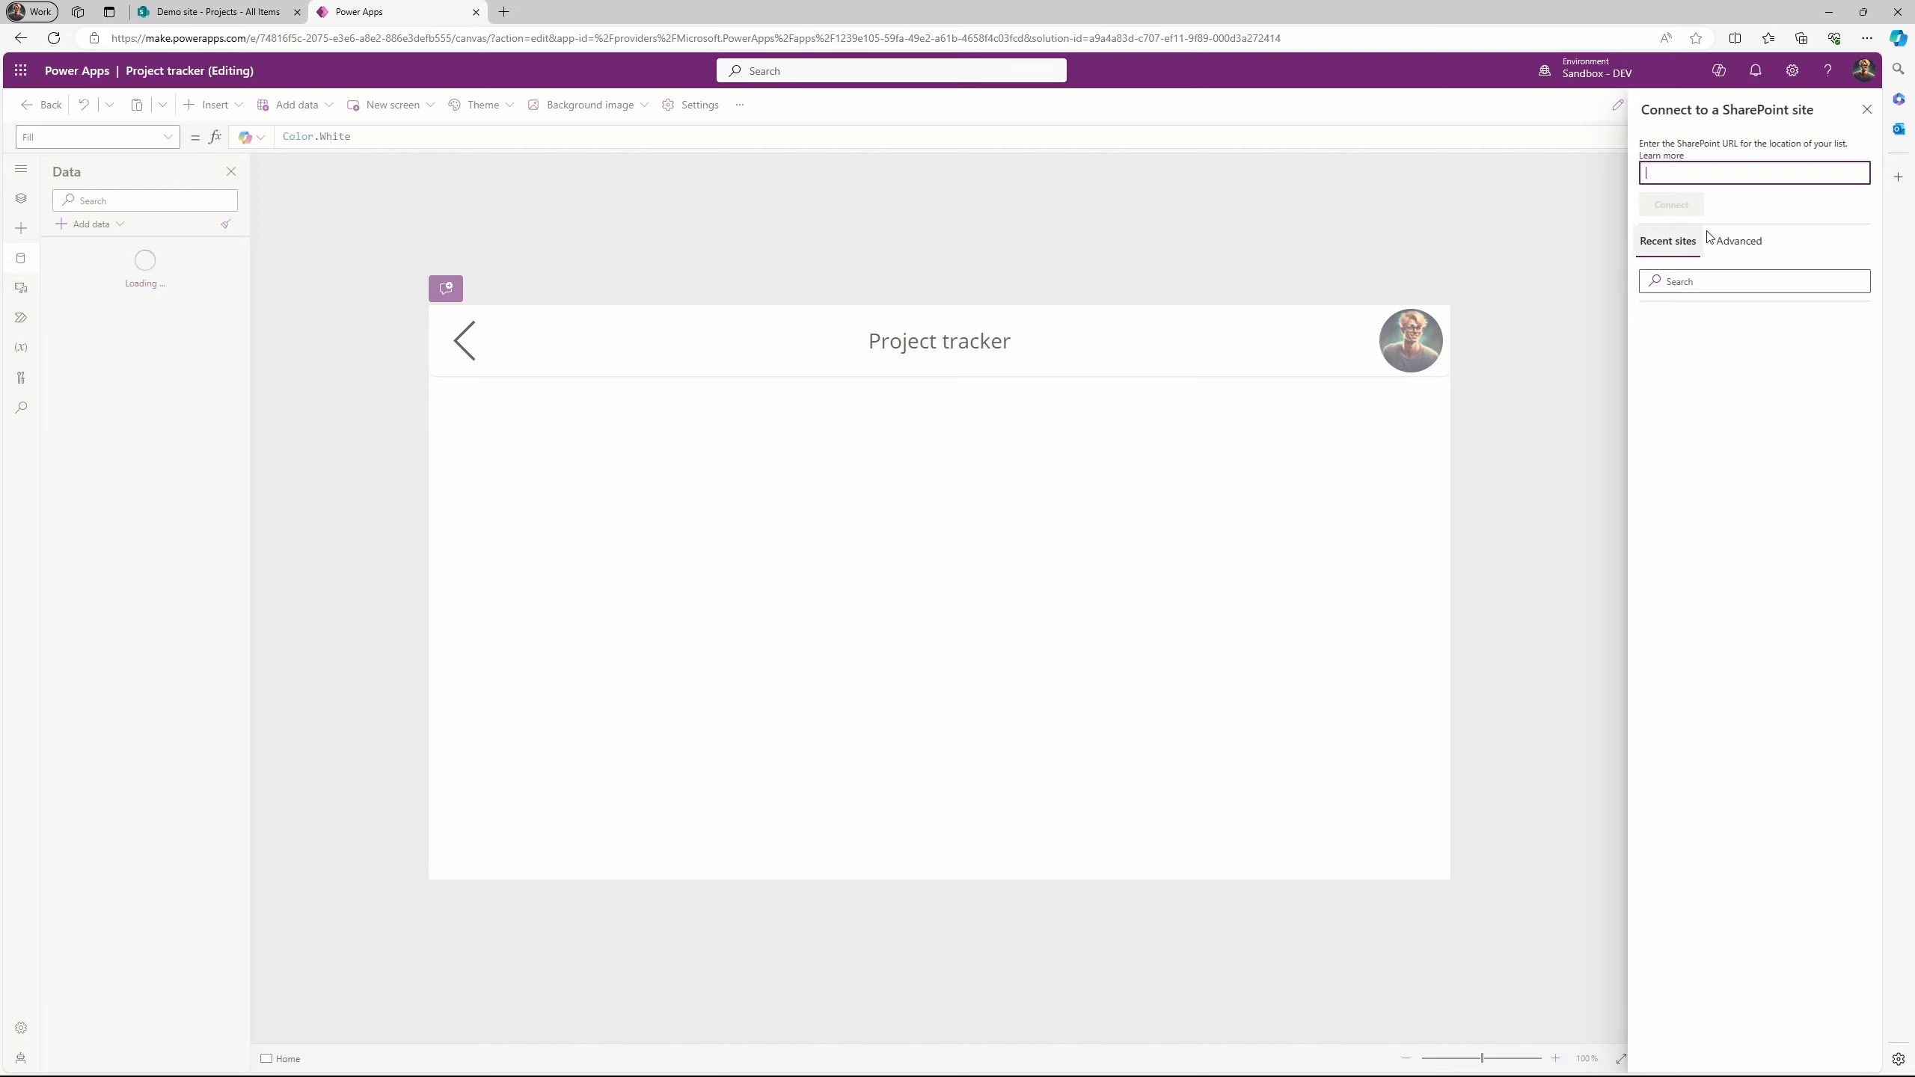
# Connect the app through the environment variables Project tracker Main SharePoint site URL for the site and Project tracker Project list for the list.
pyautogui.click(1744, 248)
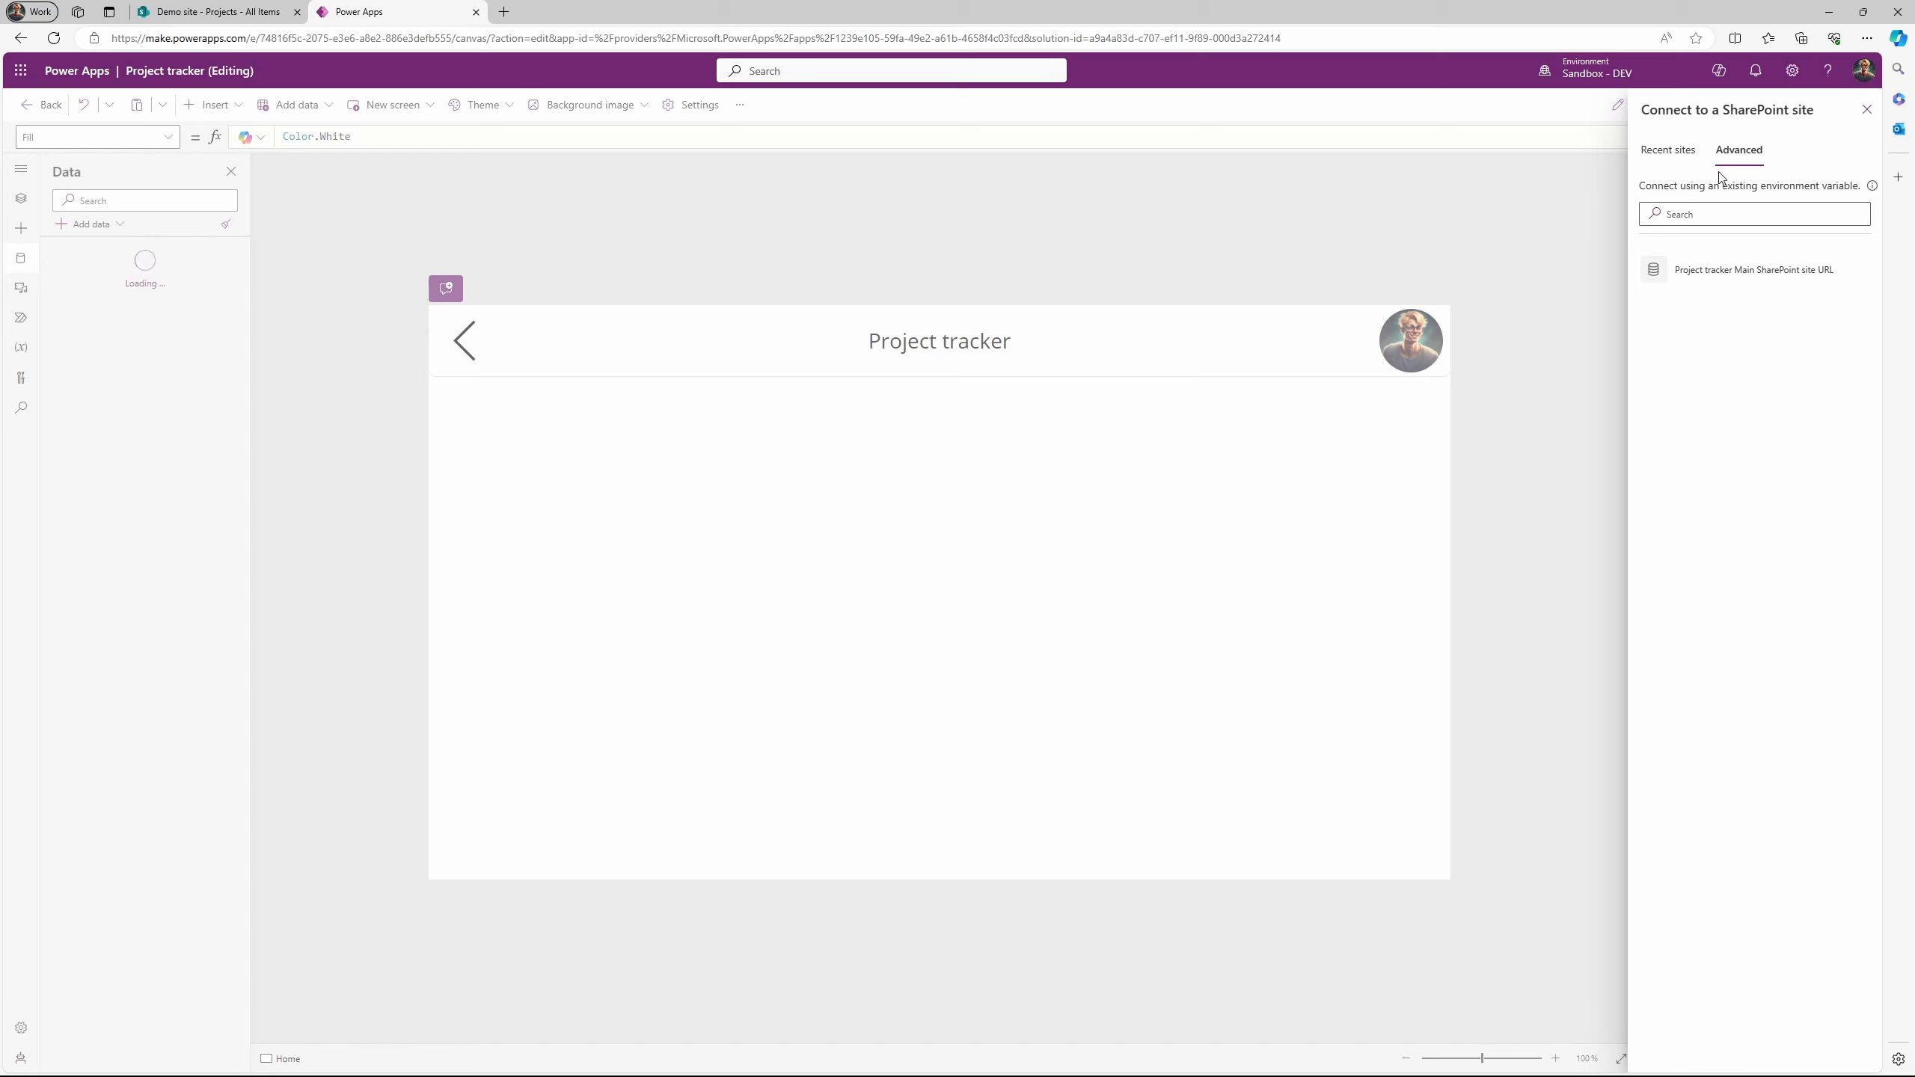
pyautogui.click(1730, 276)
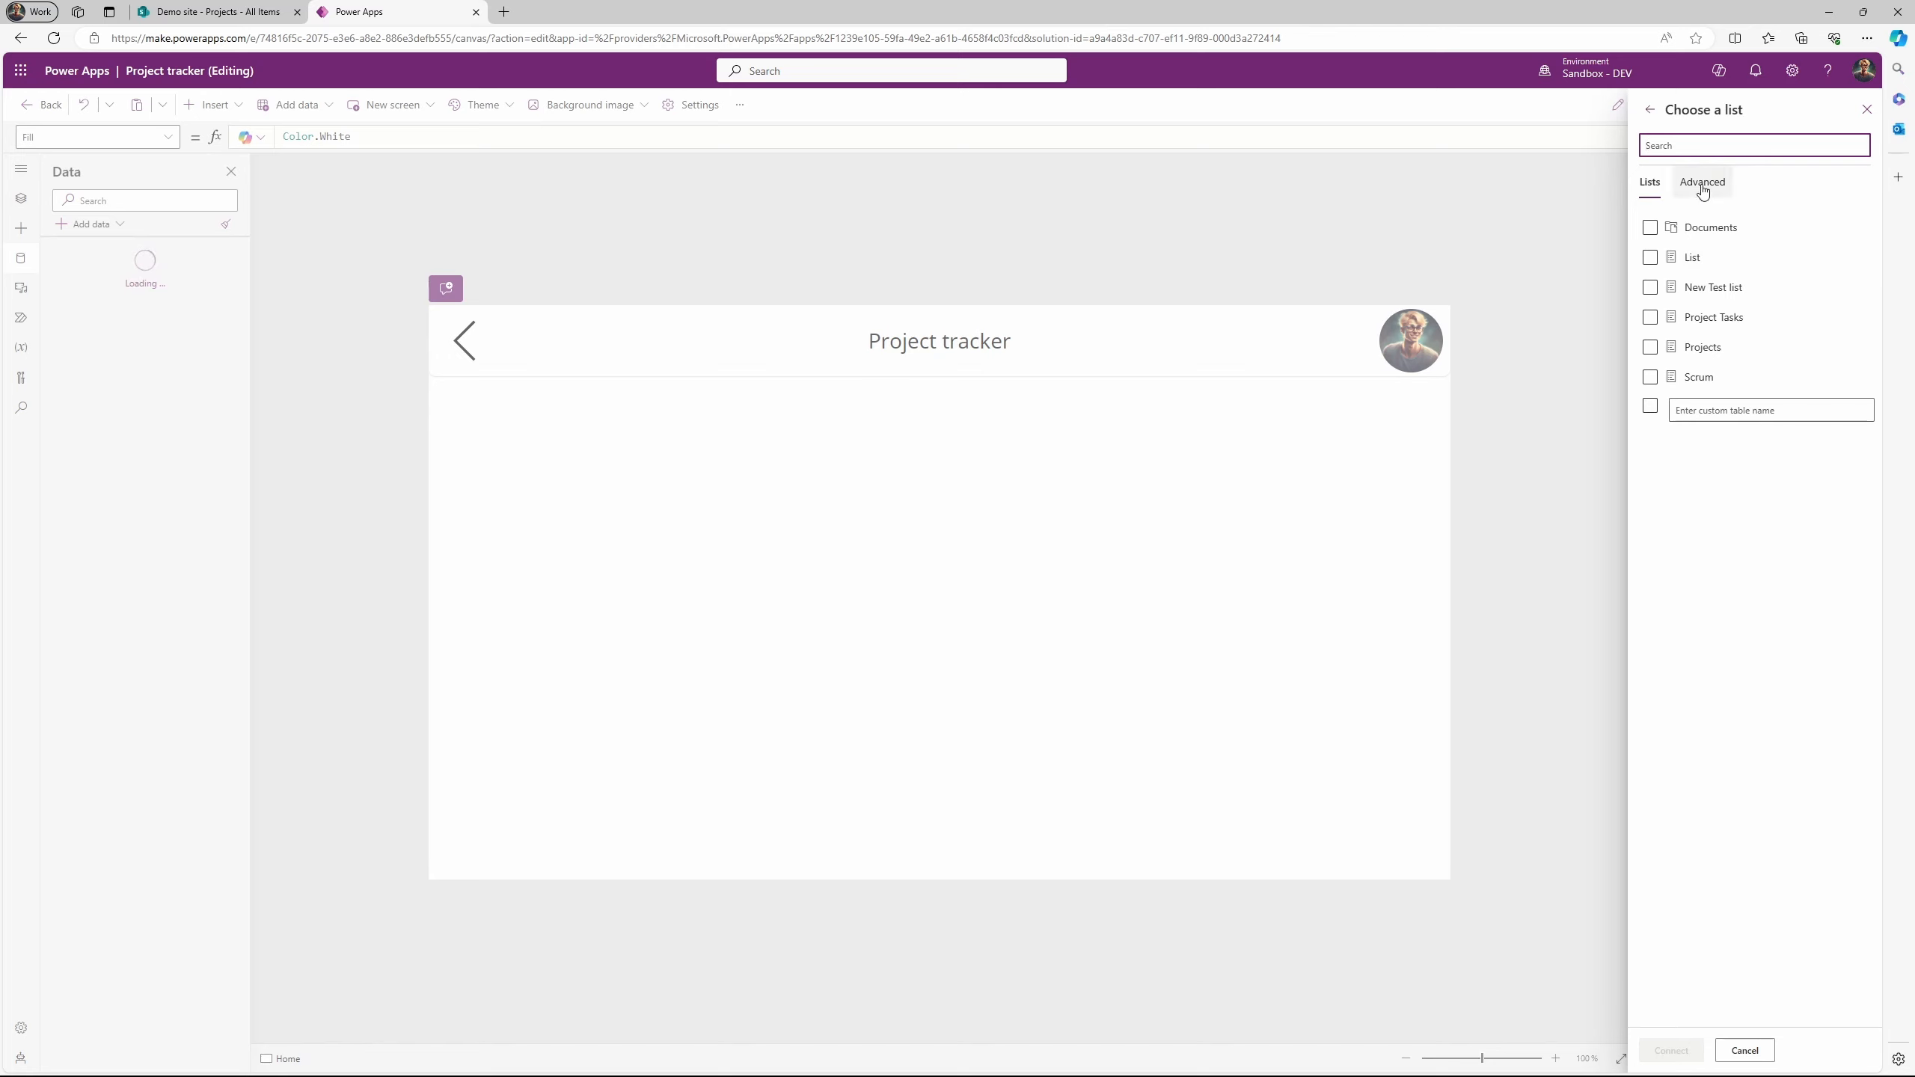
pyautogui.click(1703, 187)
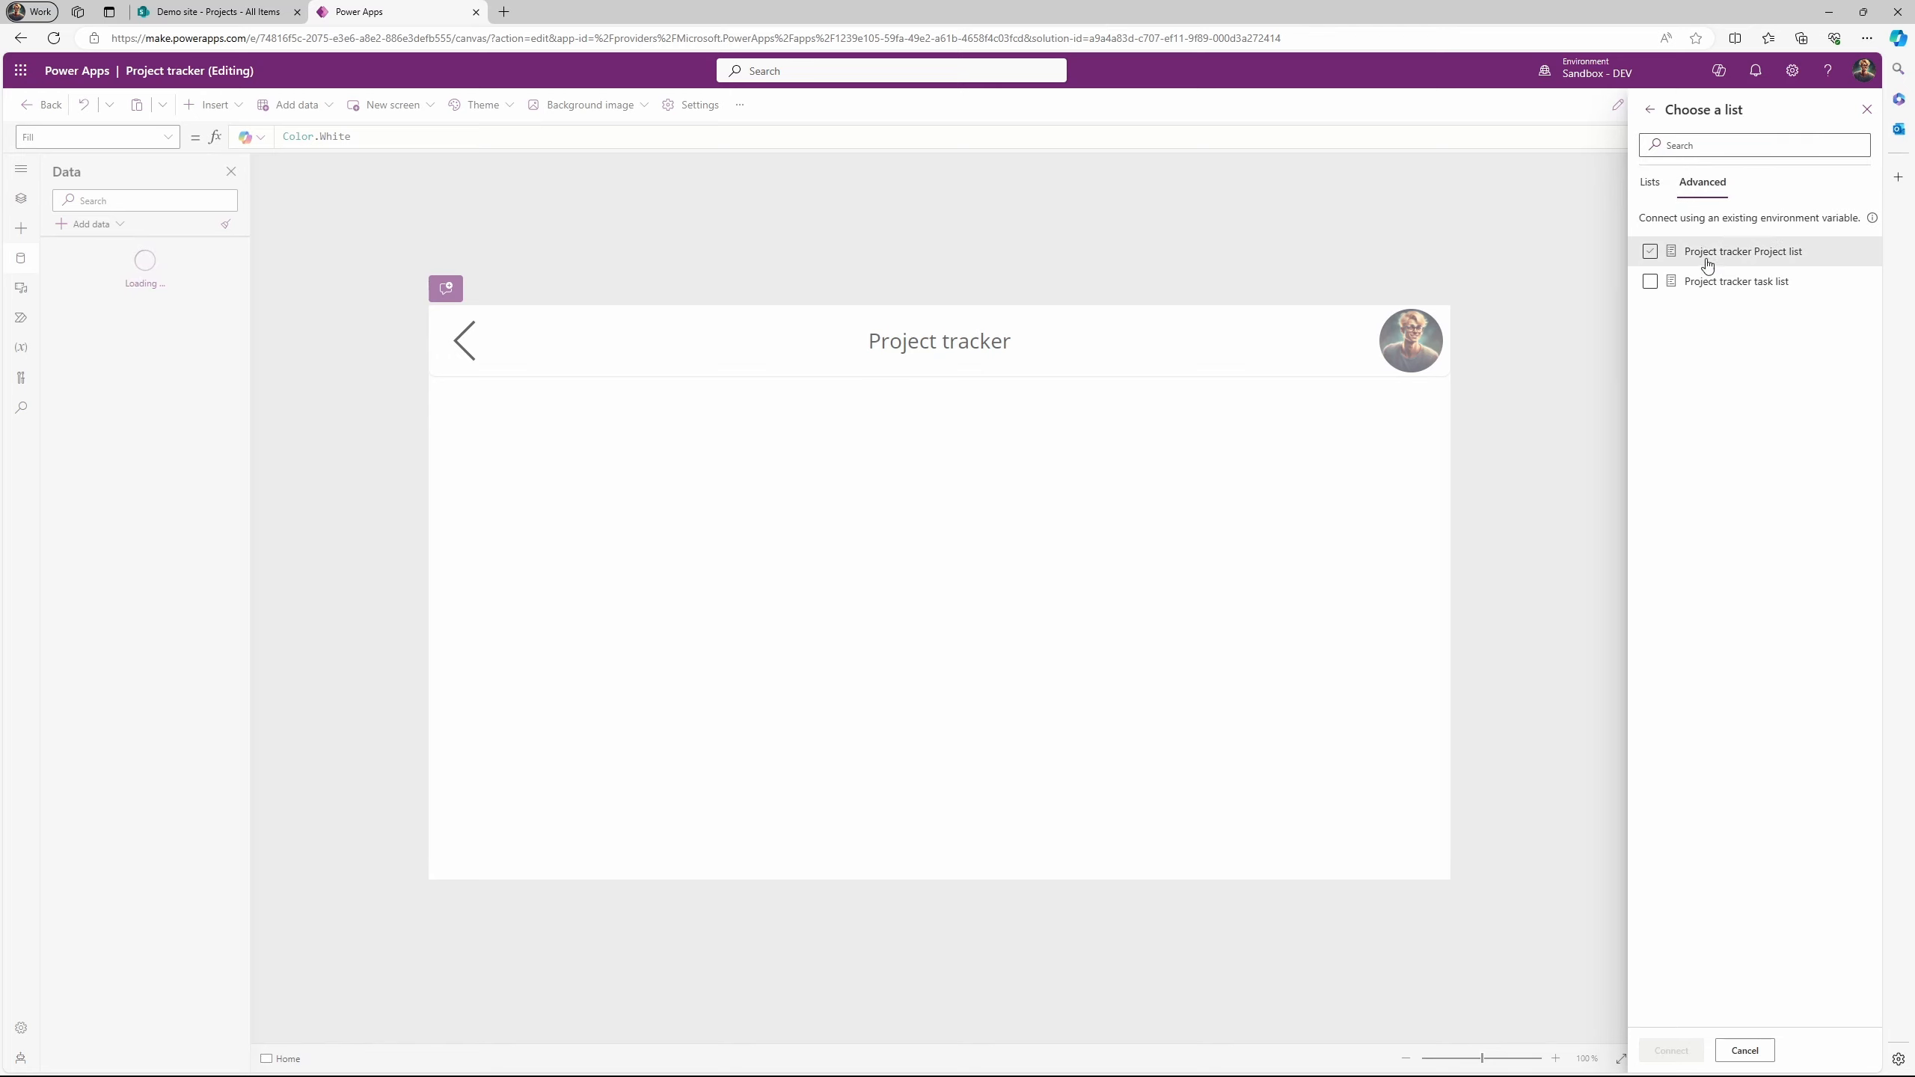
pyautogui.click(1650, 252)
pyautogui.click(1670, 1050)
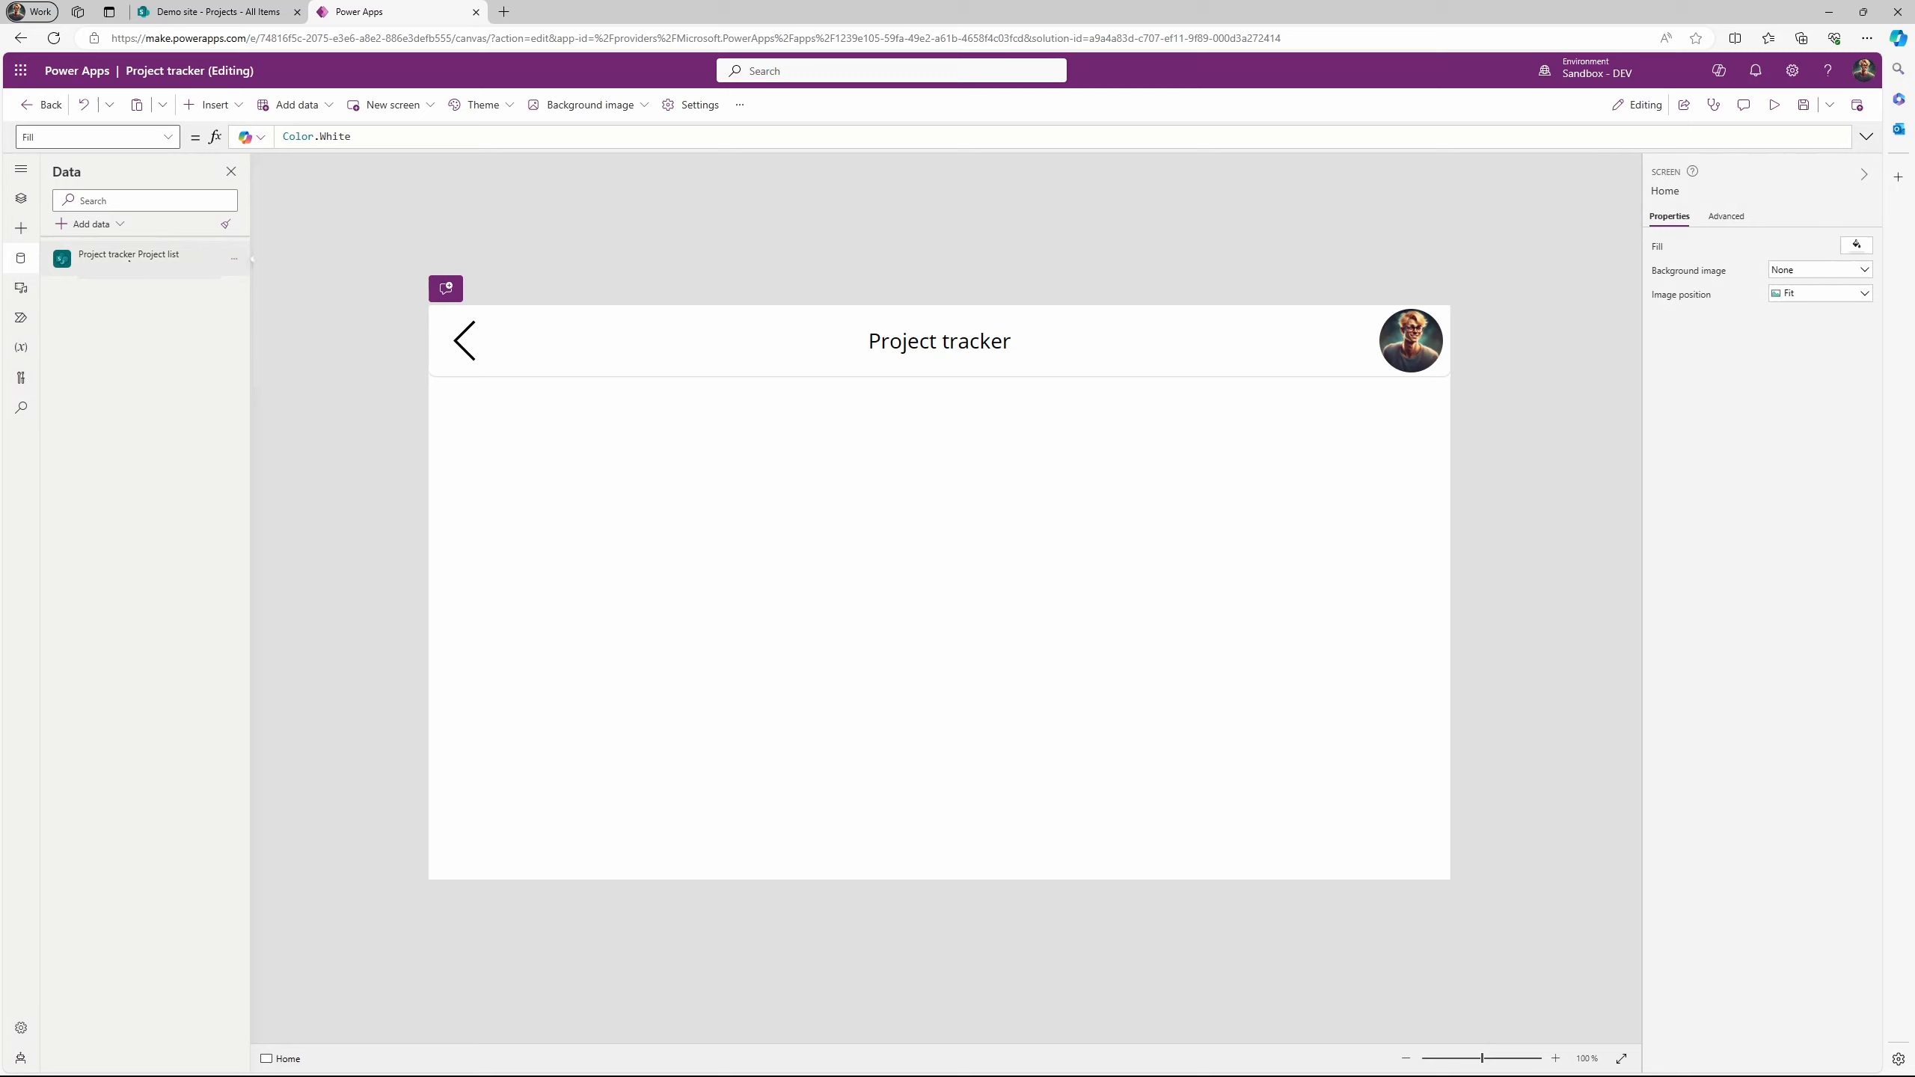
# Insert a plain container on the Home screen and place it just below the header, at about X 20, Y 120.
pyautogui.click(21, 198)
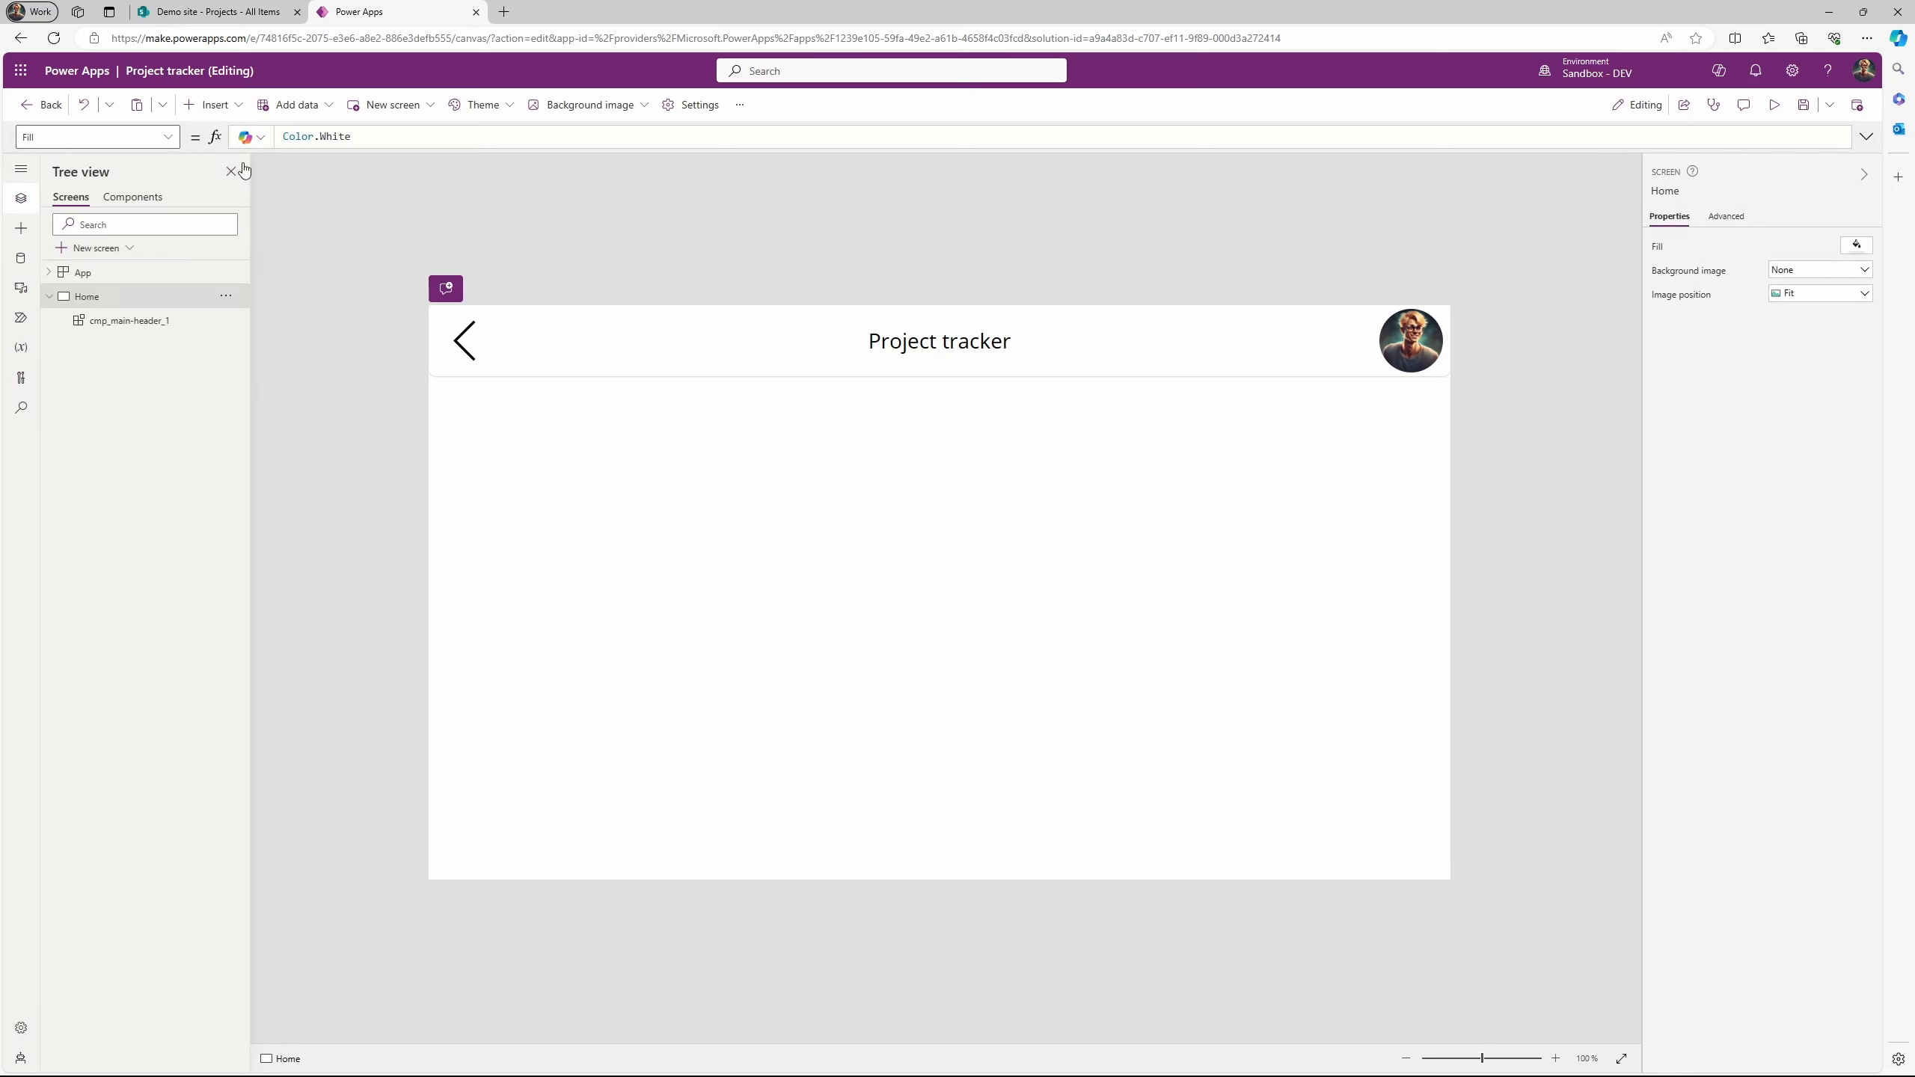
pyautogui.click(243, 106)
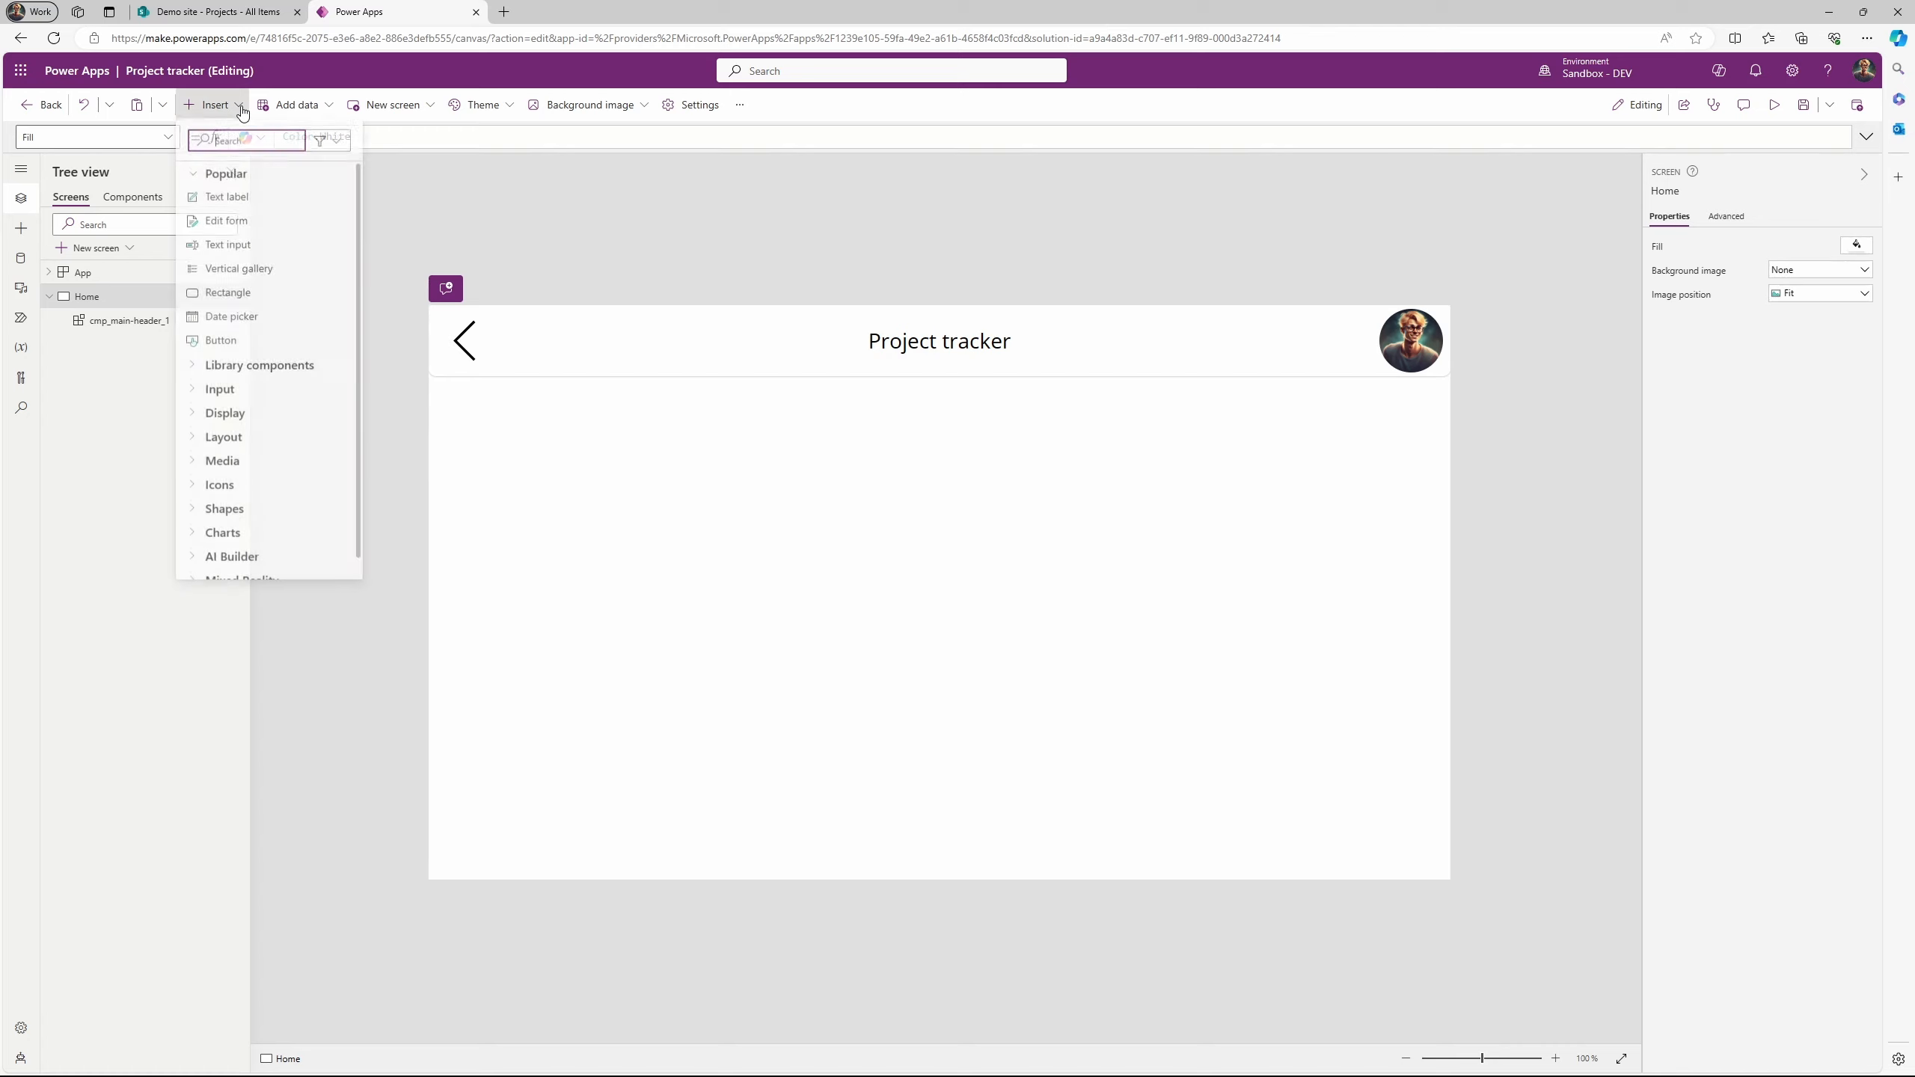
pyautogui.write('conta')
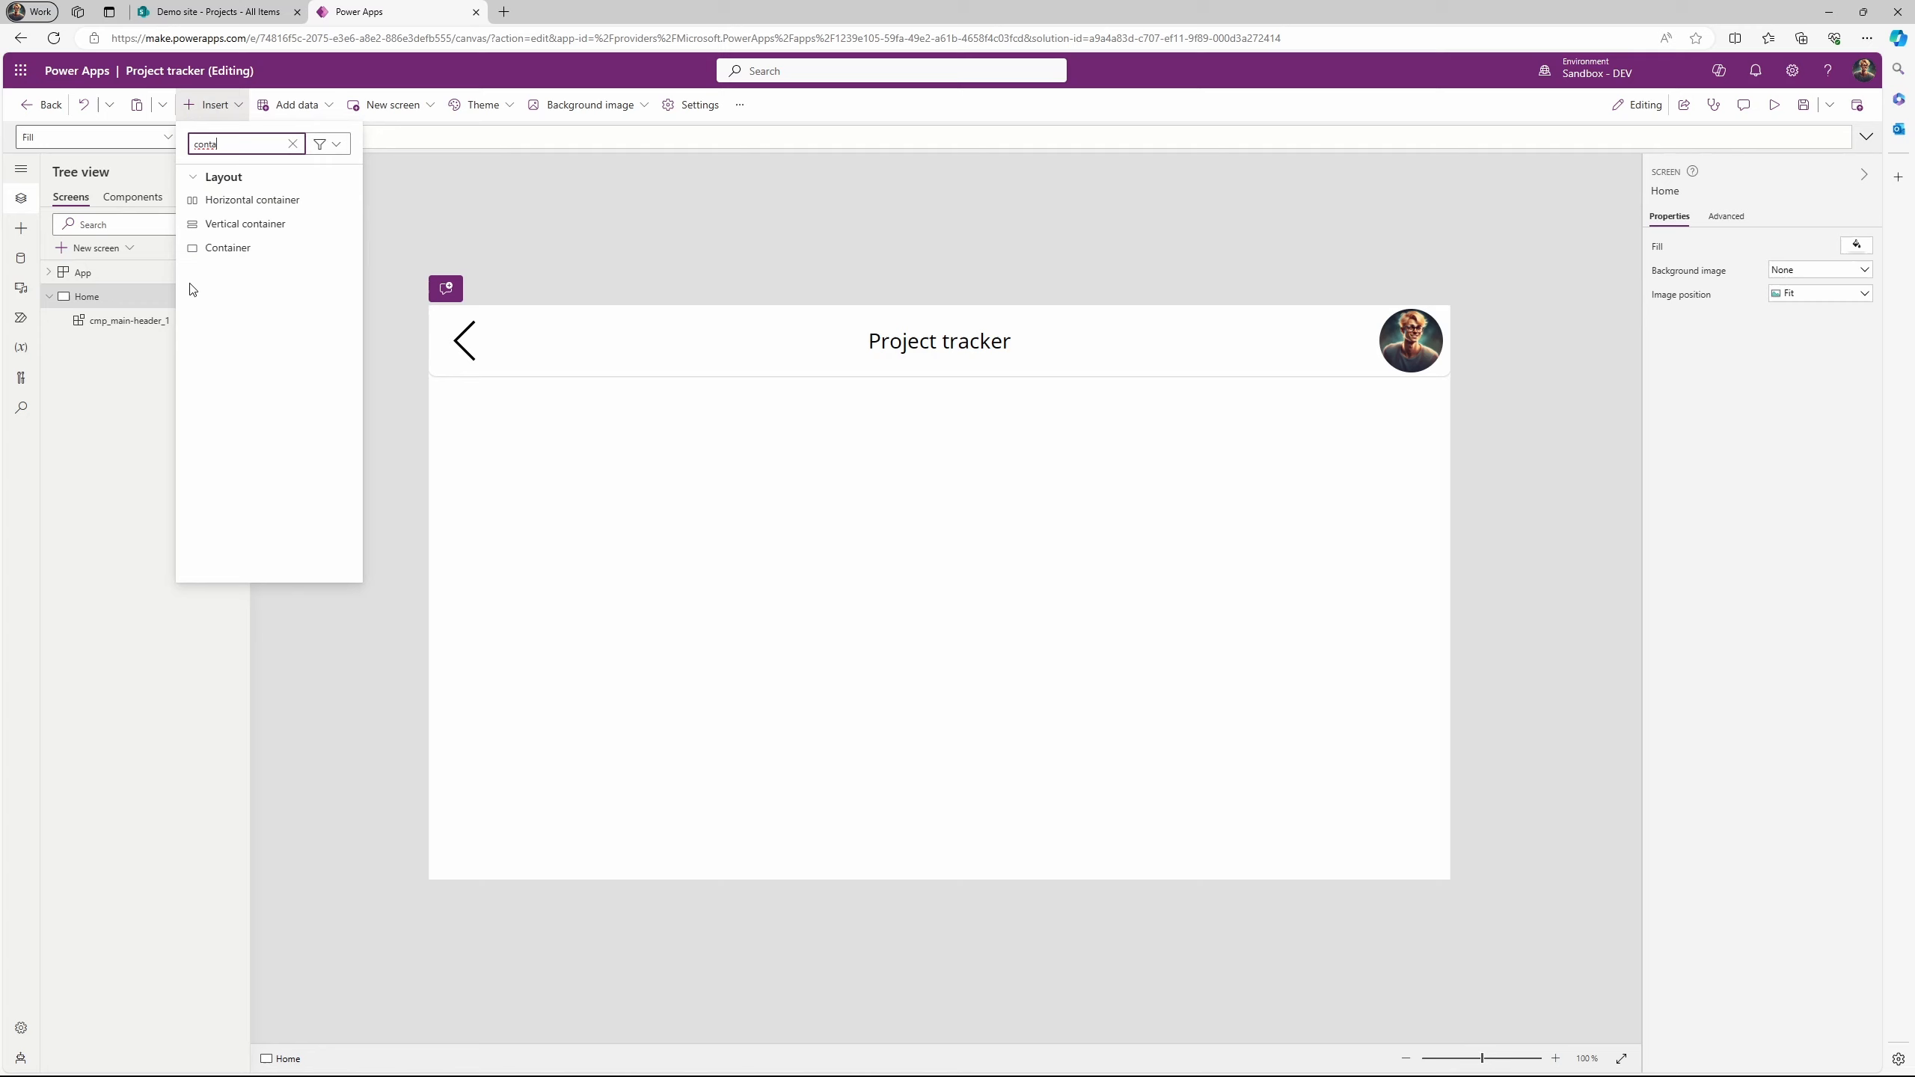
pyautogui.click(226, 250)
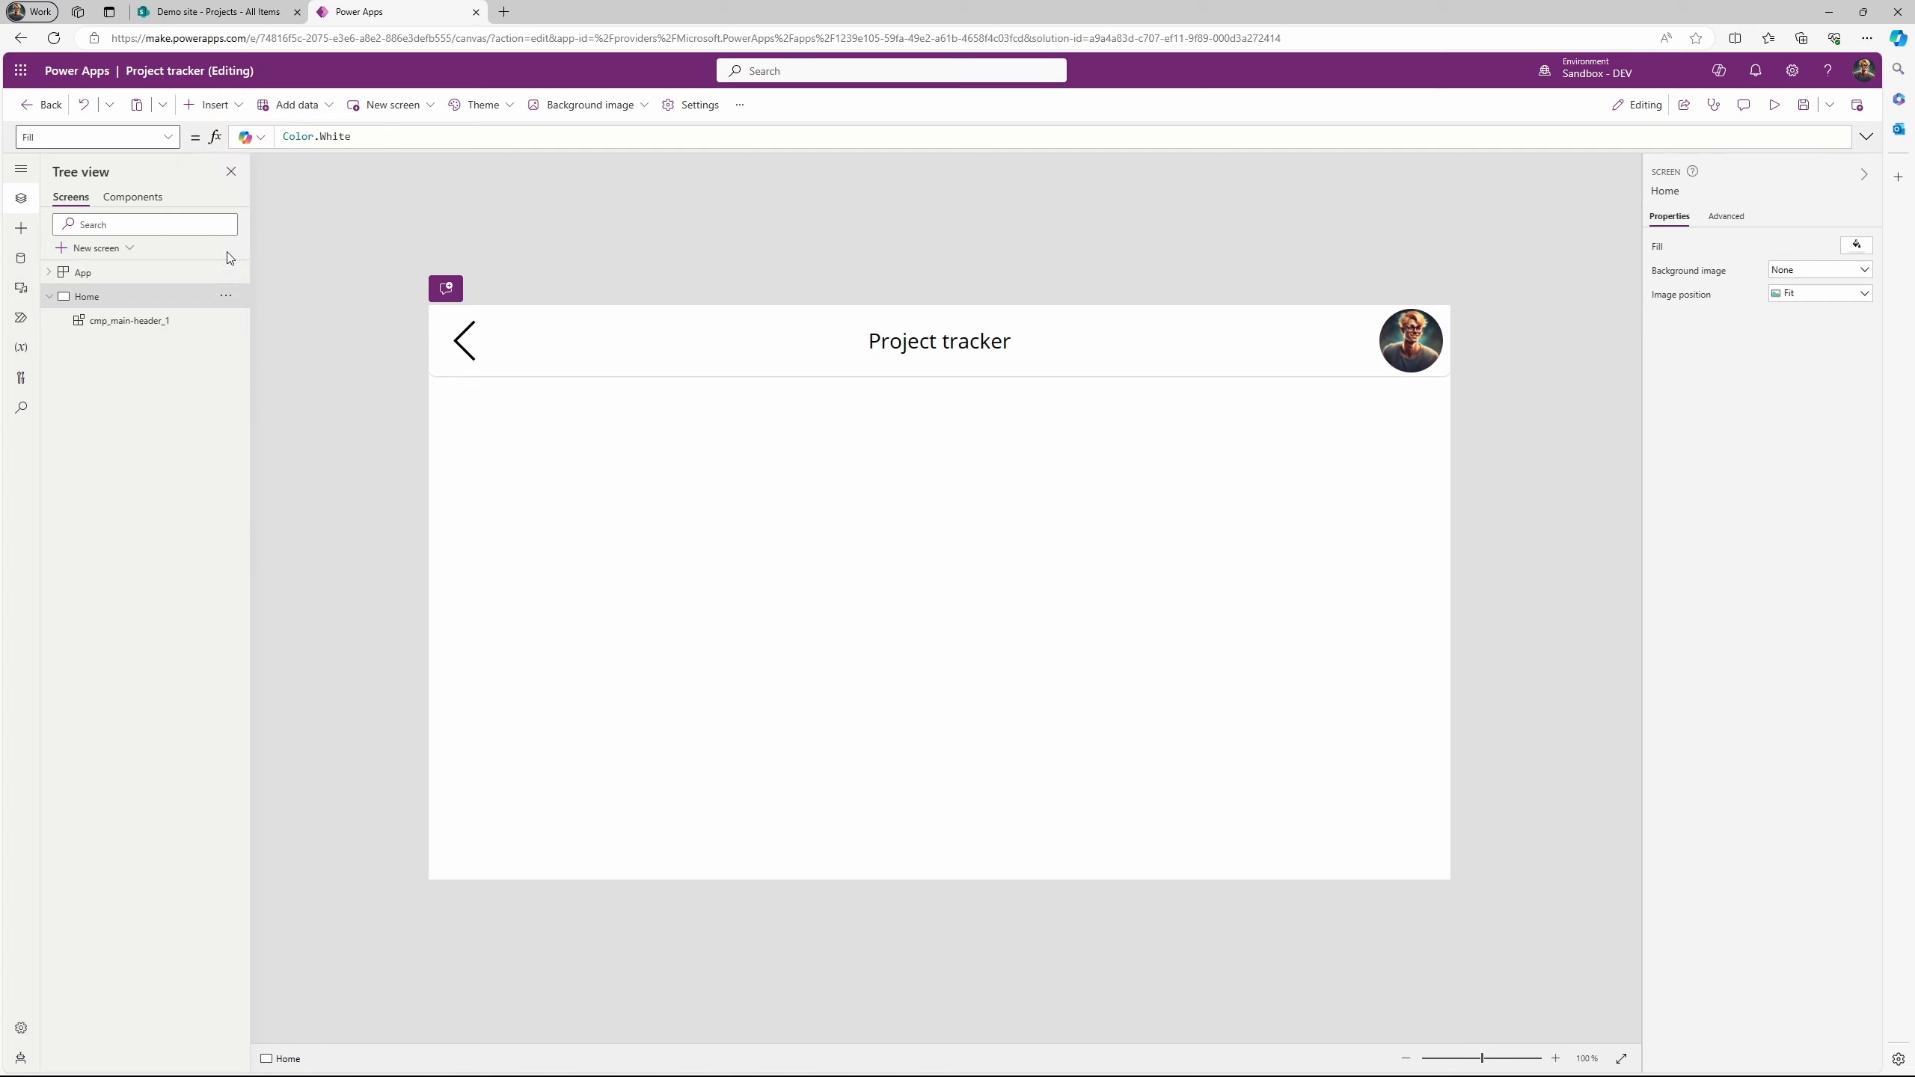
pyautogui.moveTo(692, 484); pyautogui.dragTo(676, 548)
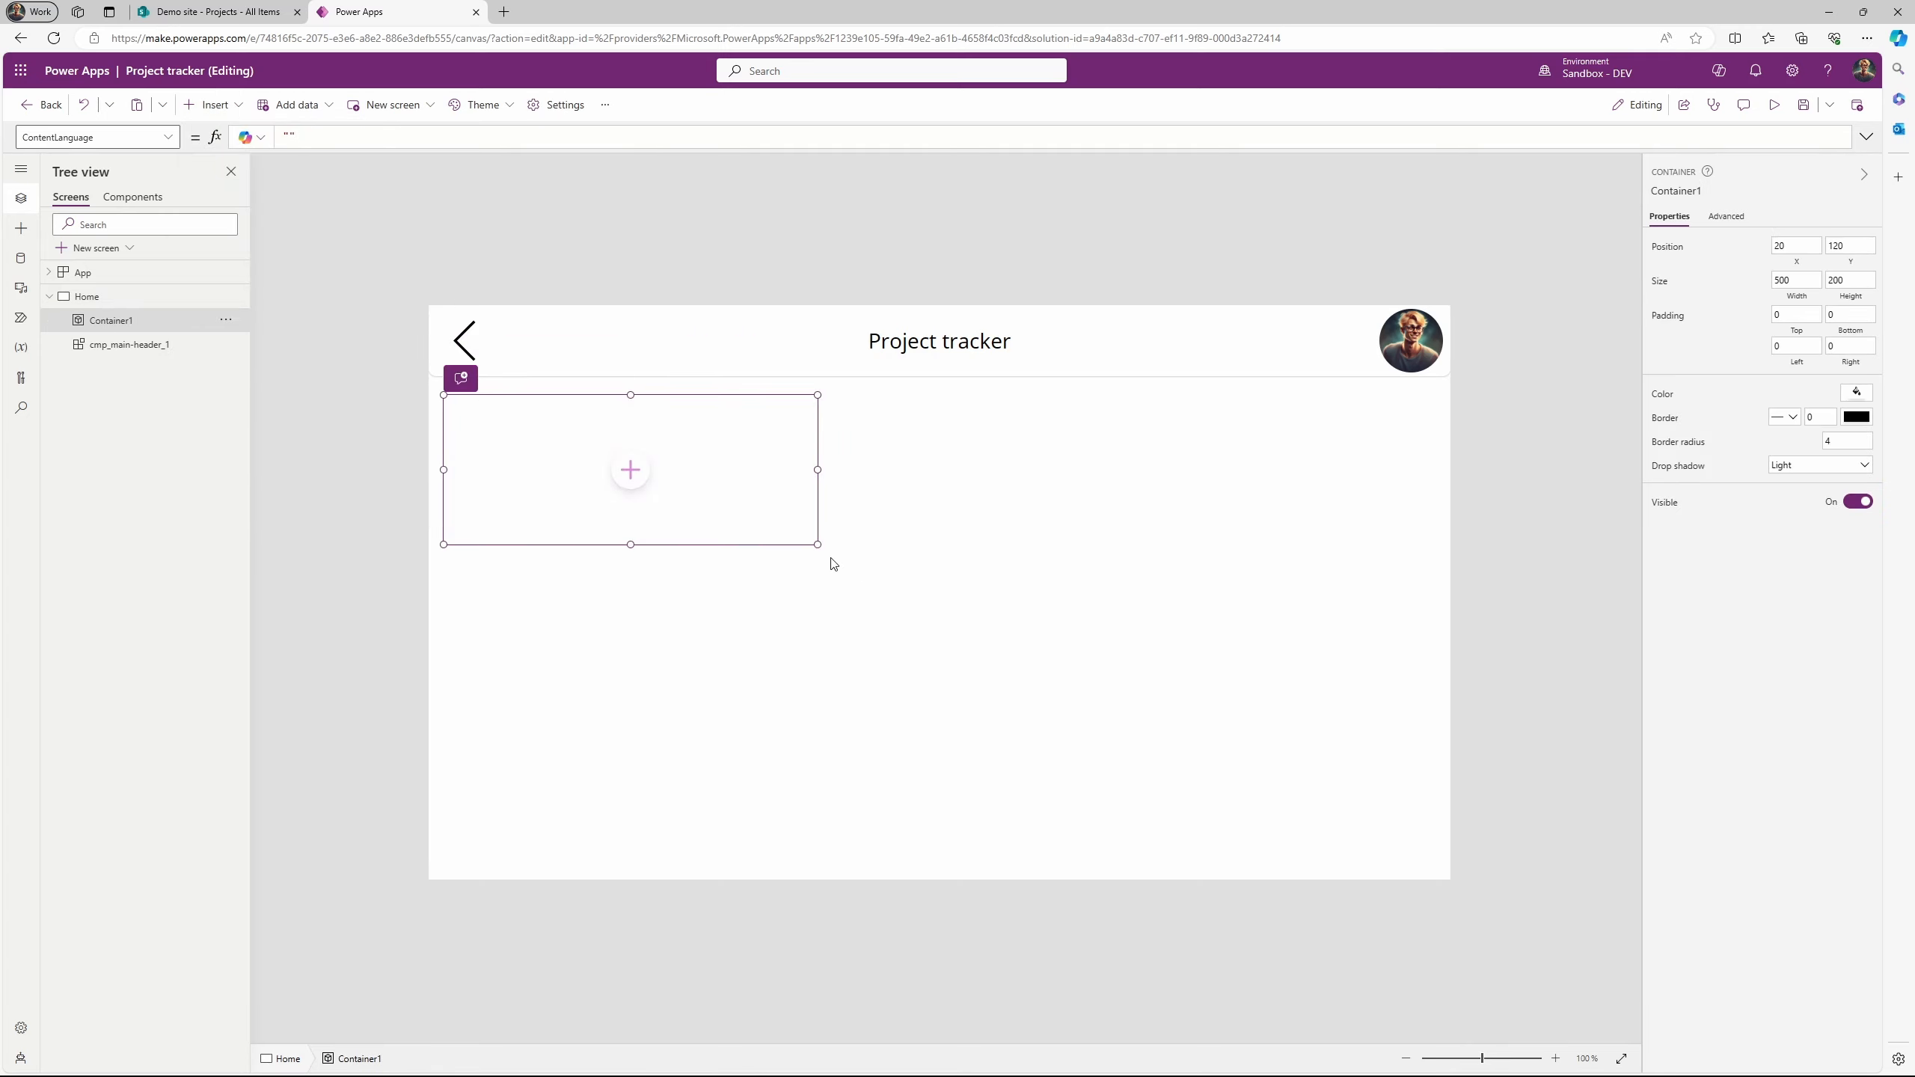
# Resize the container to about 1292 by 616 with its left edge at about X 45, and give it a Bold drop shadow.
pyautogui.moveTo(821, 544); pyautogui.dragTo(1429, 859)
pyautogui.moveTo(443, 625); pyautogui.dragTo(460, 625)
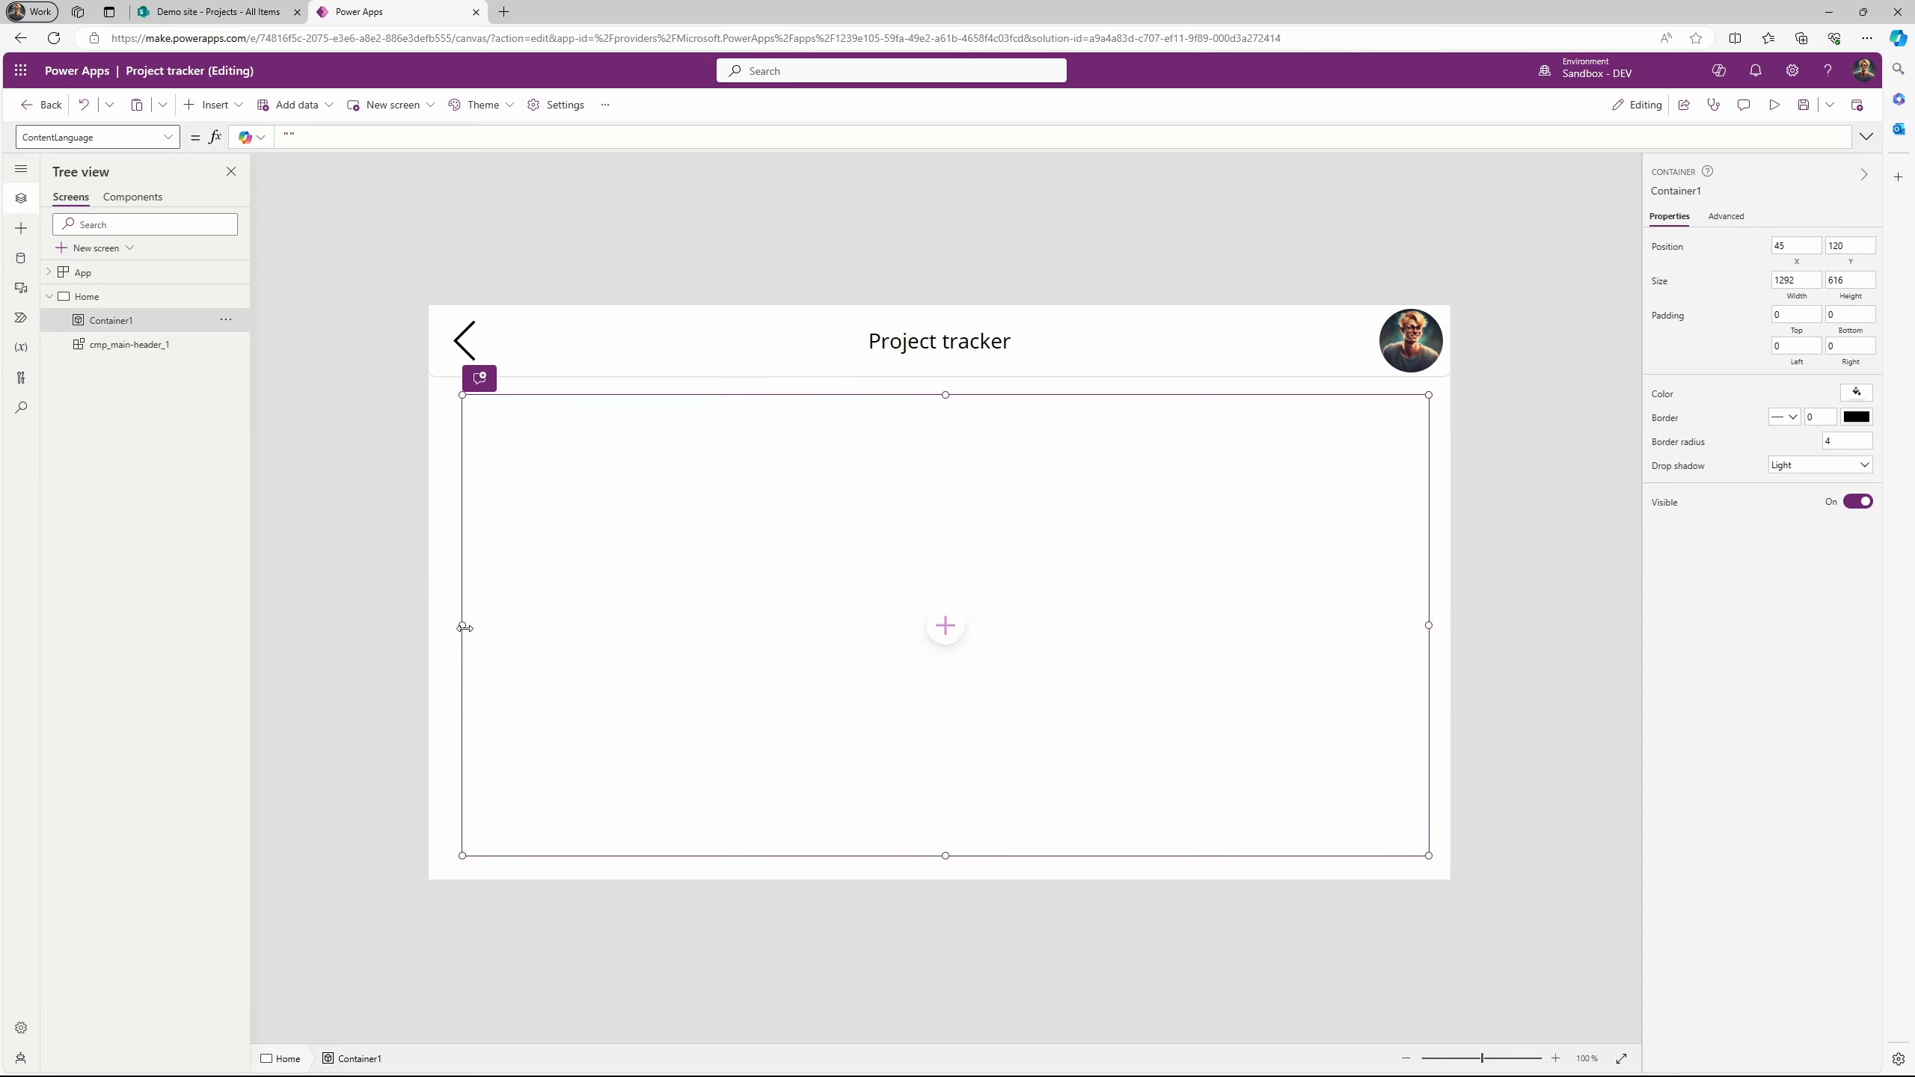
pyautogui.click(1793, 472)
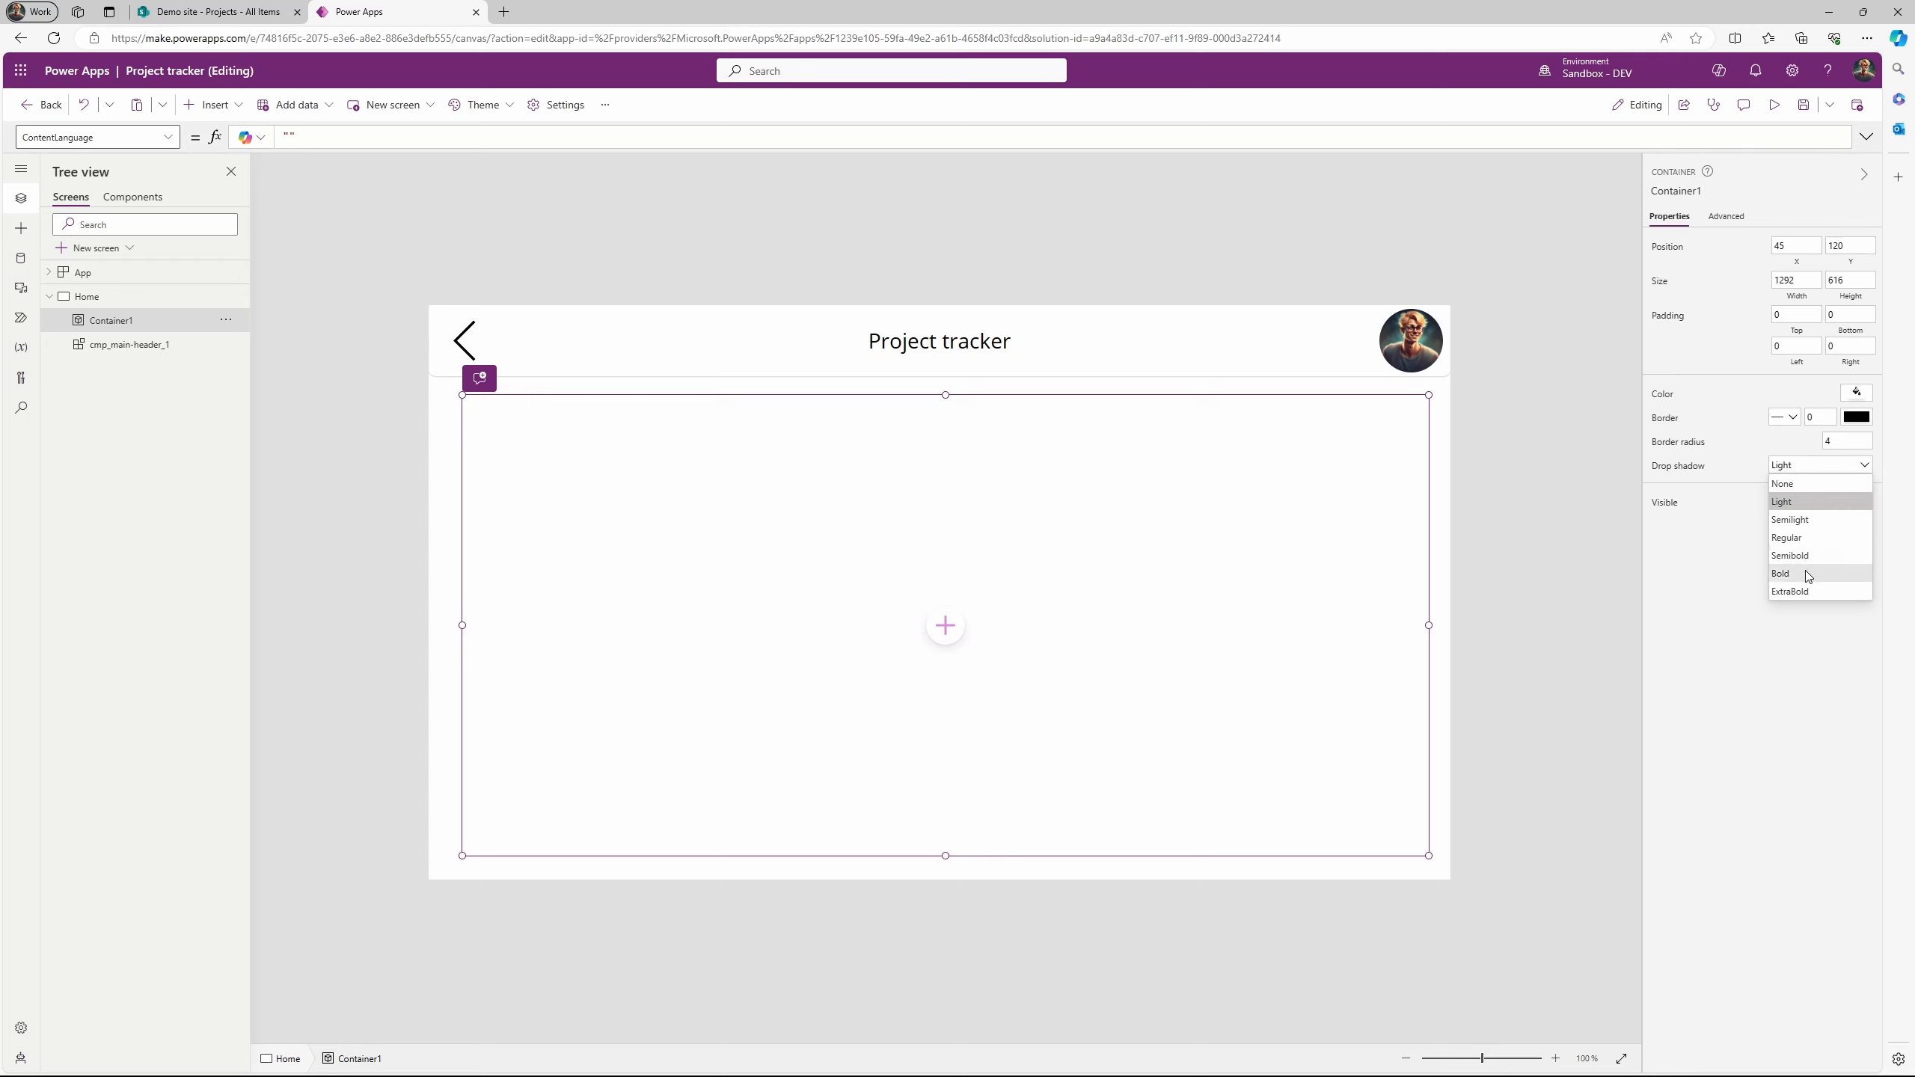
pyautogui.click(1807, 574)
pyautogui.click(1551, 628)
pyautogui.click(896, 531)
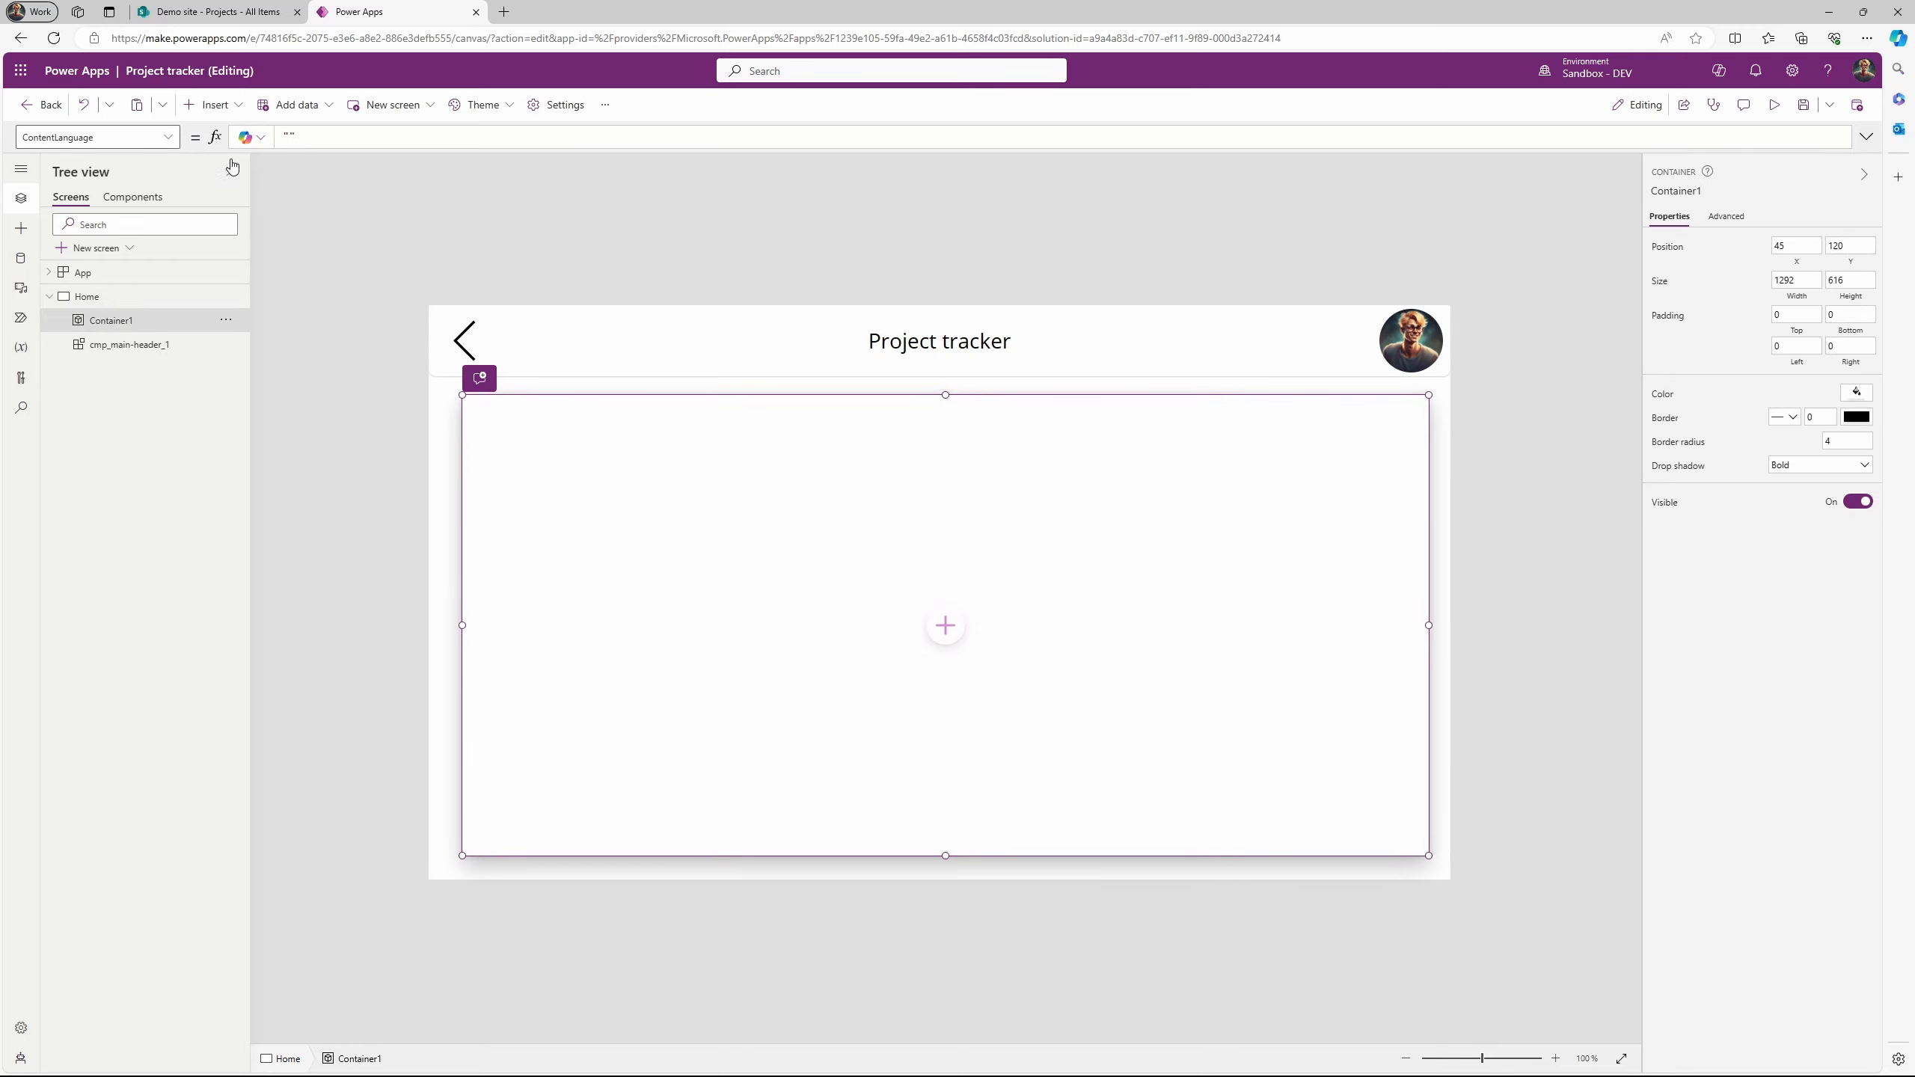
# Rename the container to conProjectlist.
pyautogui.click(225, 321)
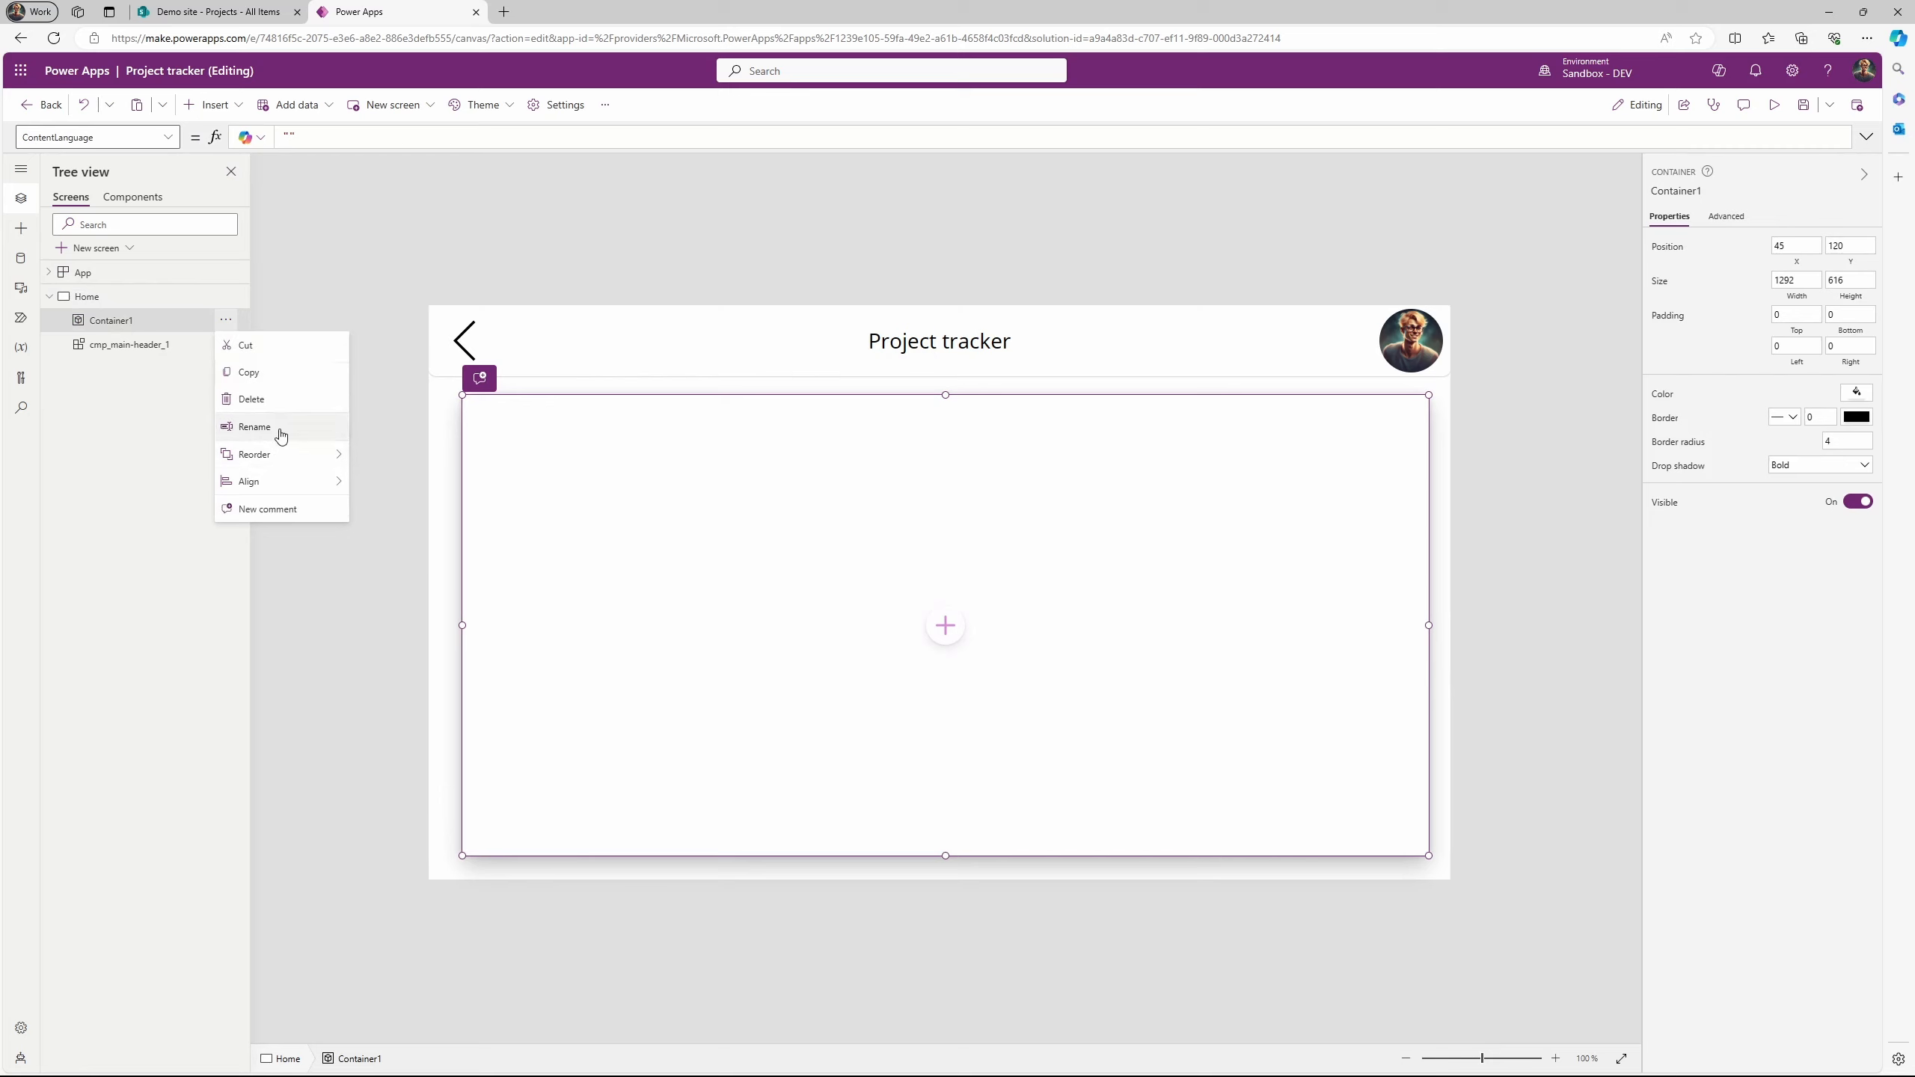
pyautogui.click(257, 426)
pyautogui.write('conProjectlist')
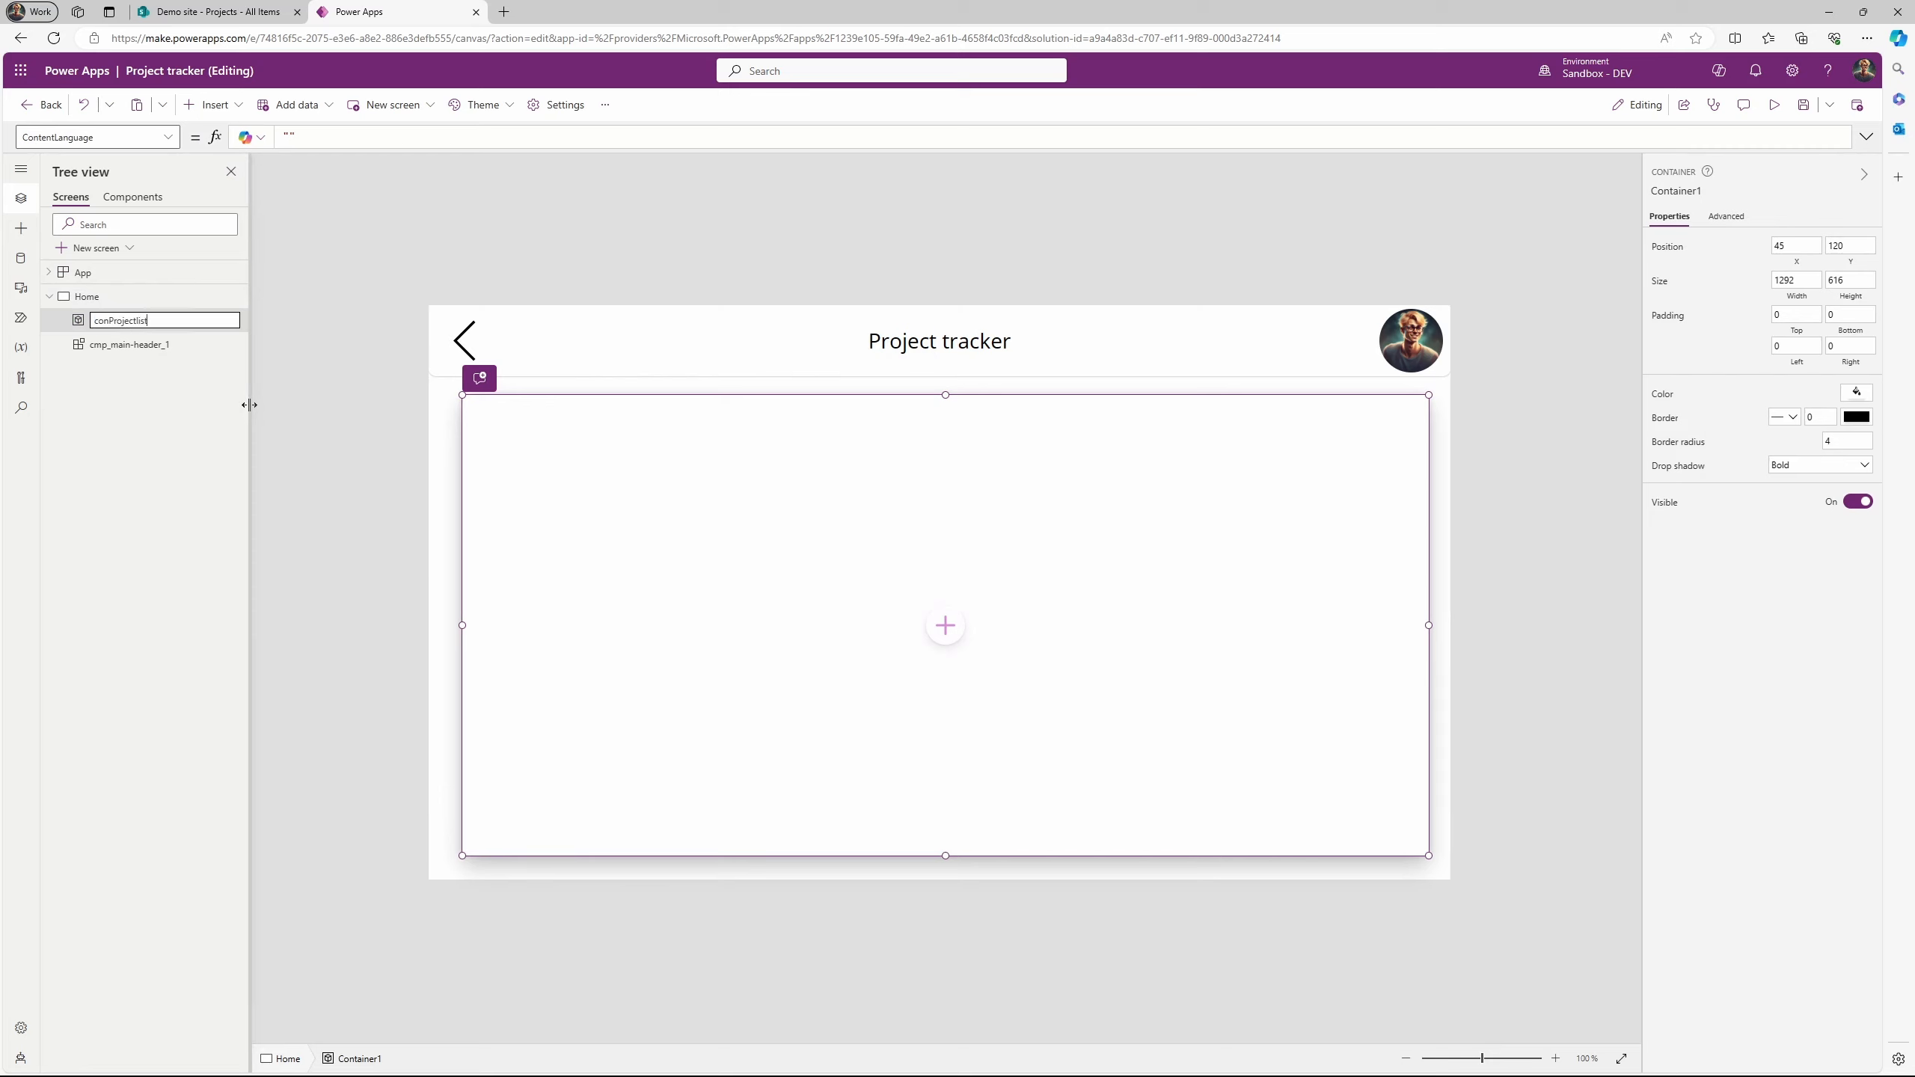
pyautogui.press('Return')
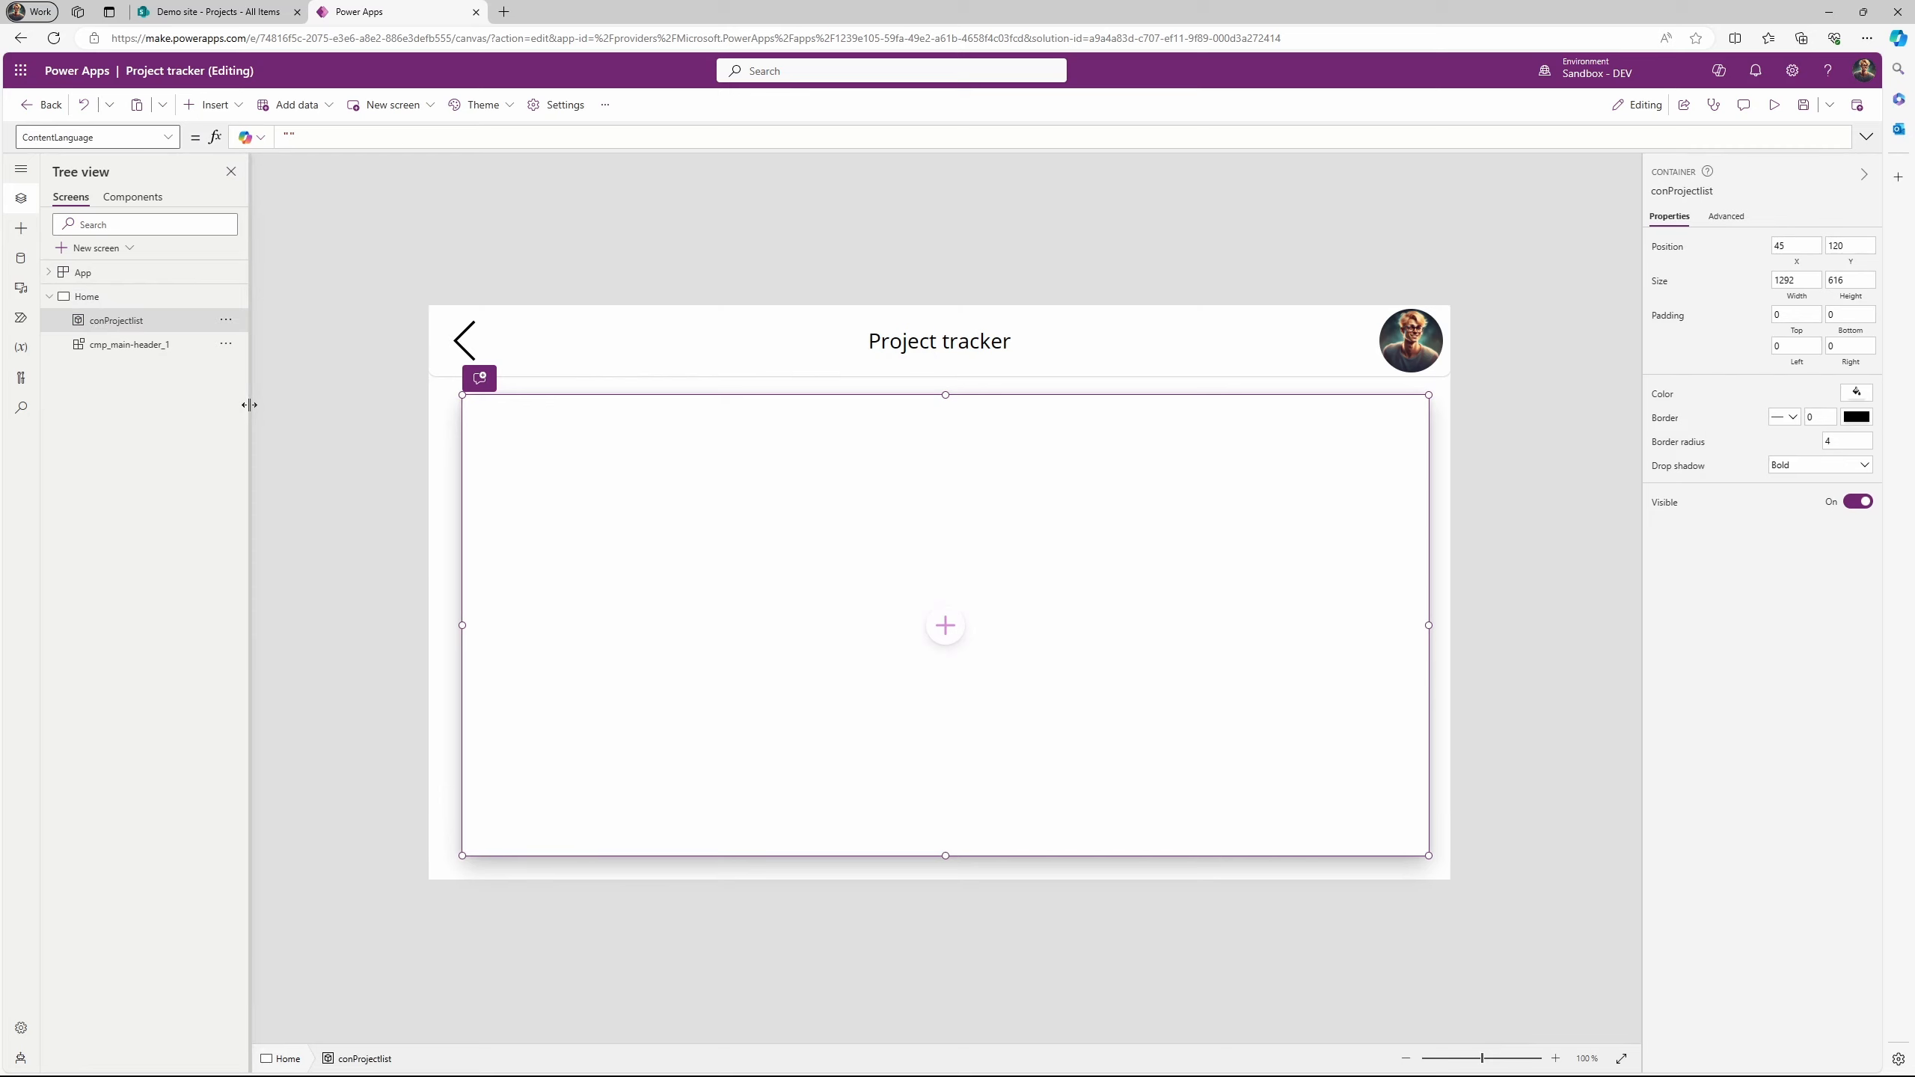
# Insert a blank vertical gallery about 1214 wide in the conProjectlist container, using Project tracker Project list as its data source.
pyautogui.click(214, 104)
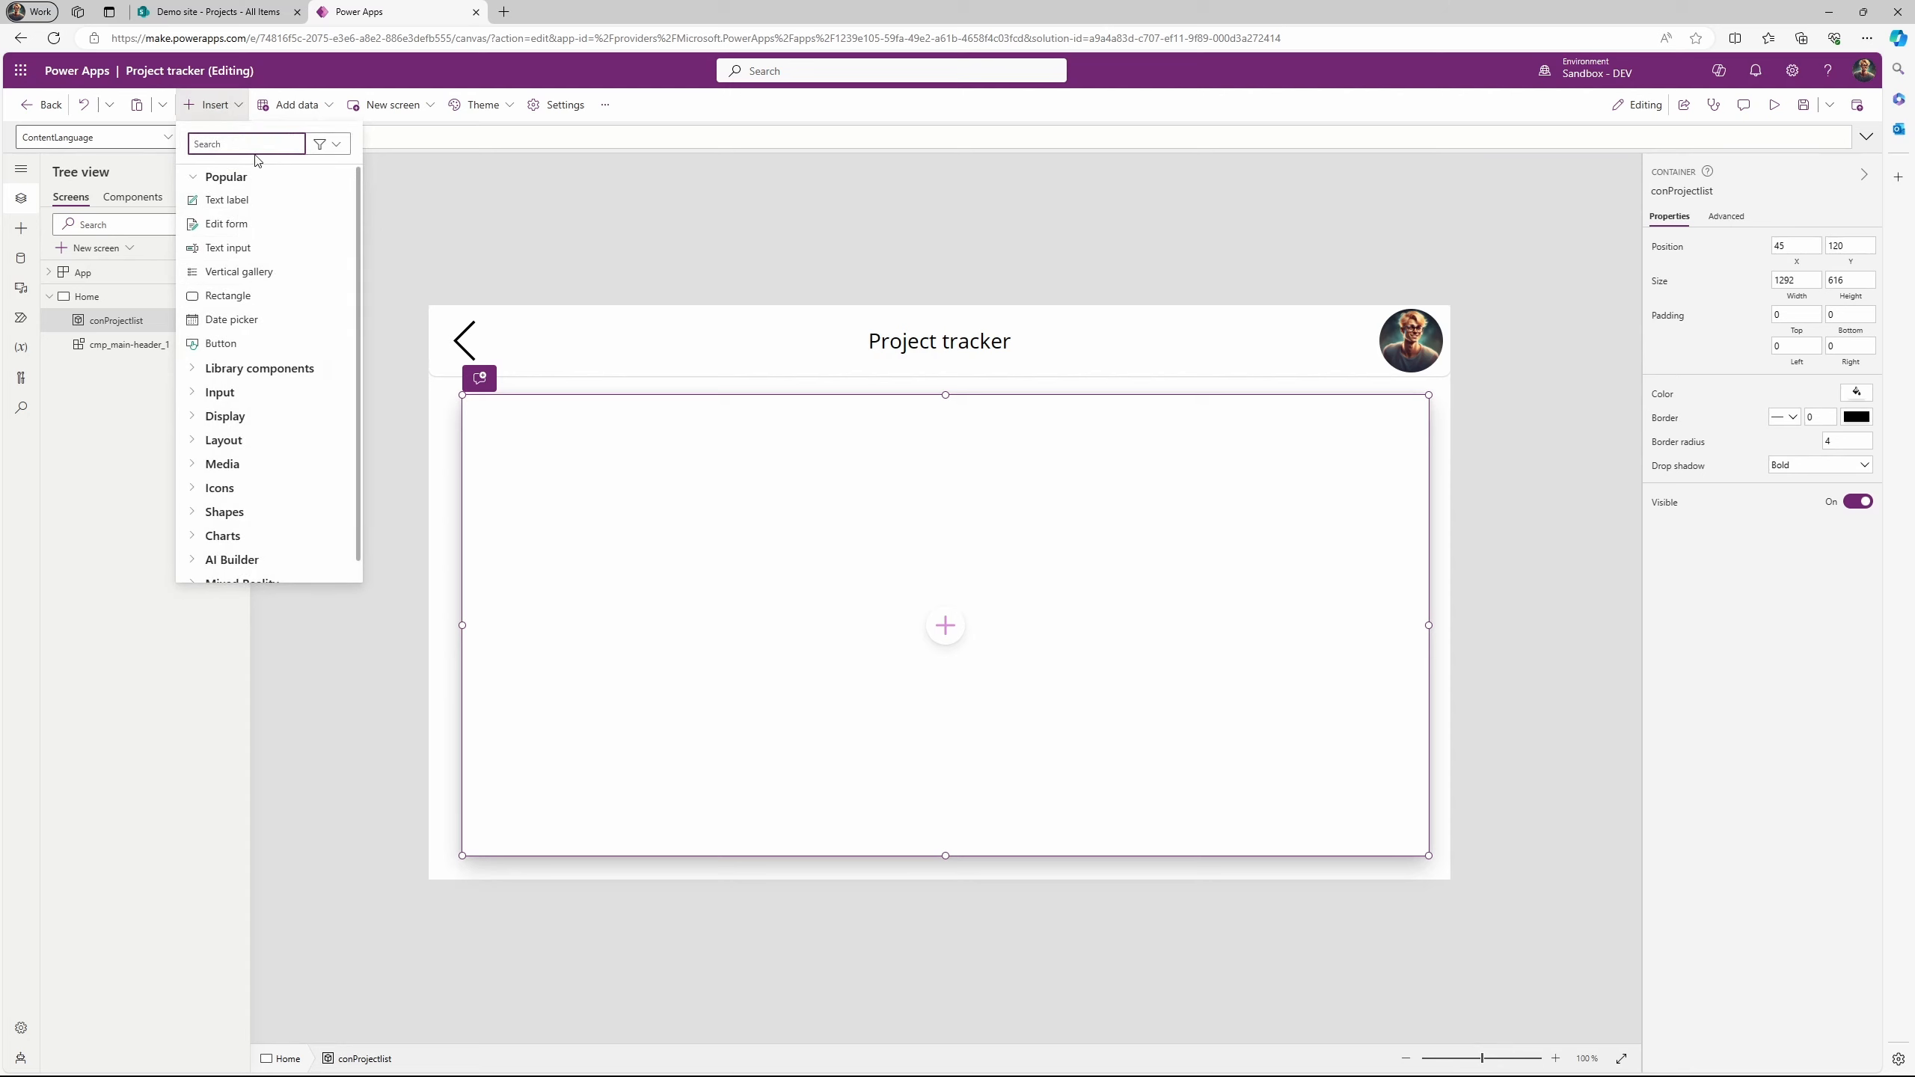
pyautogui.write('galler')
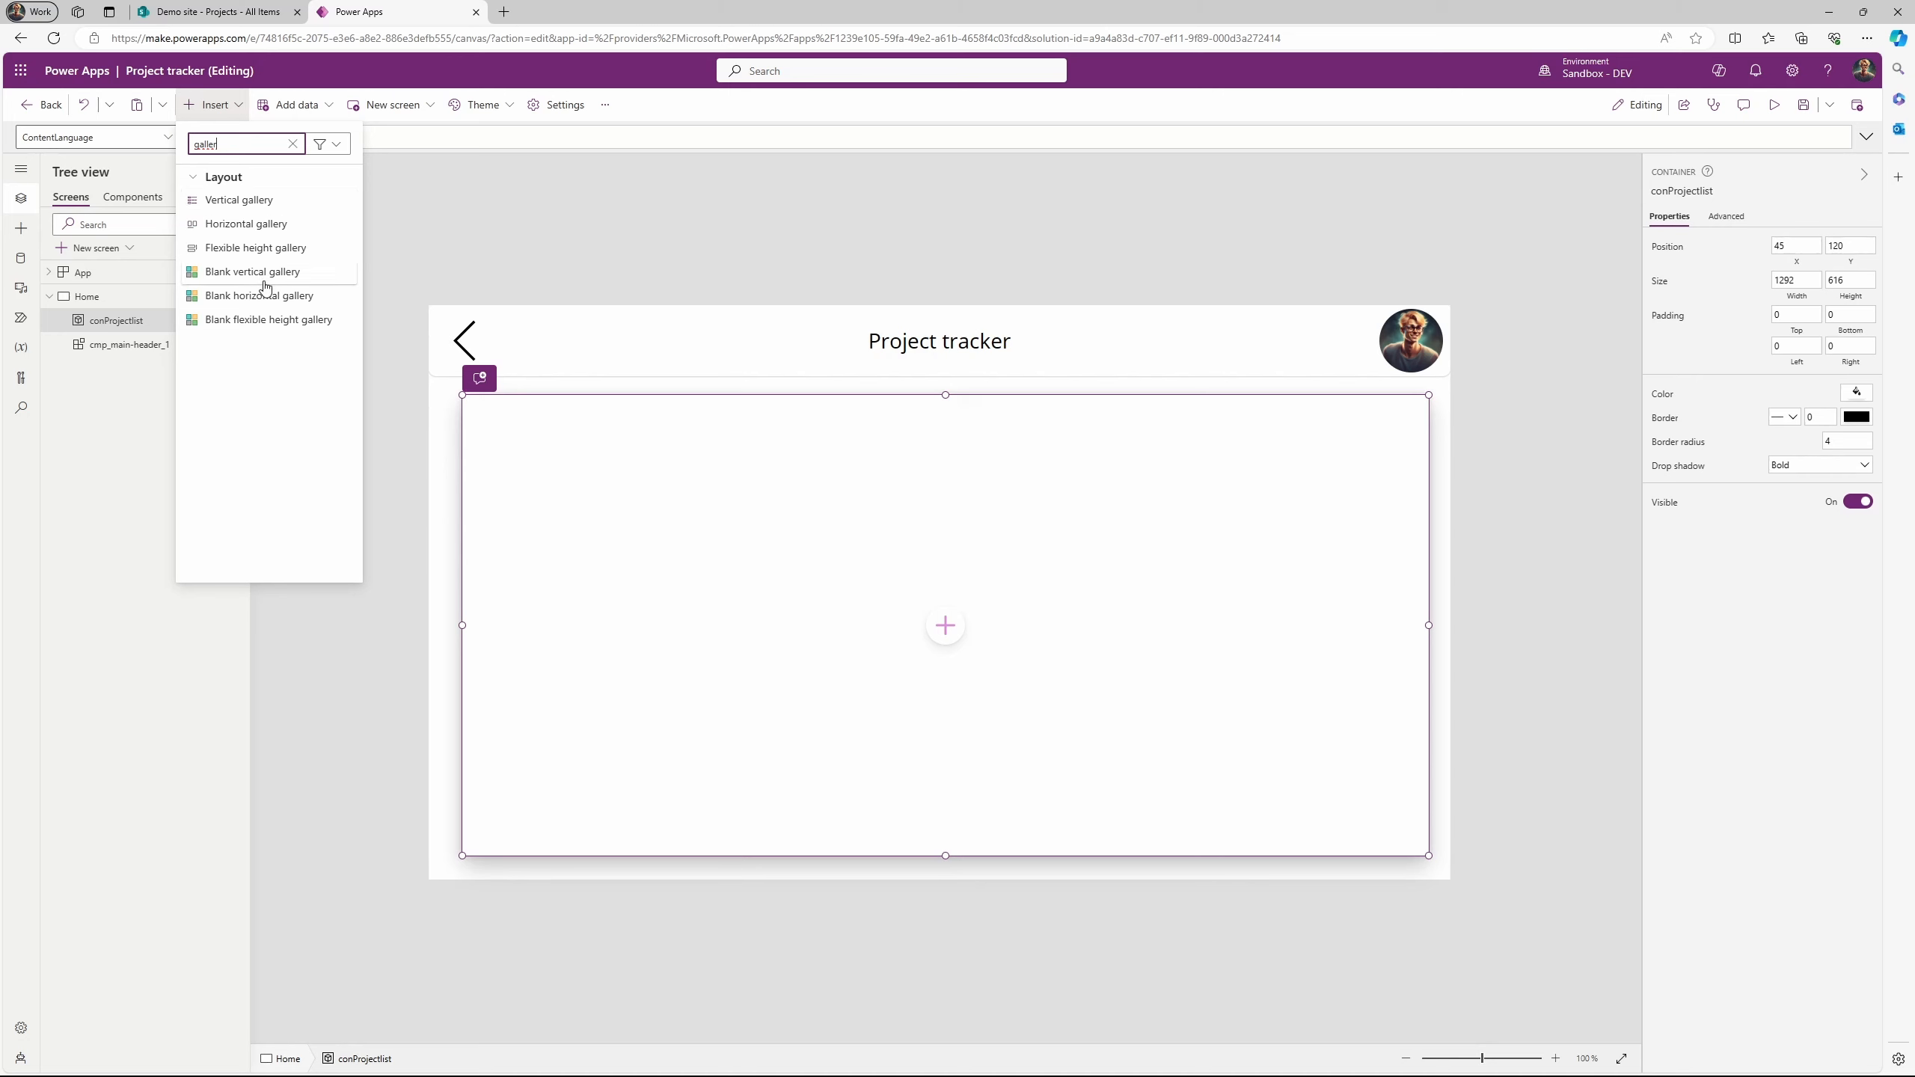
pyautogui.click(268, 276)
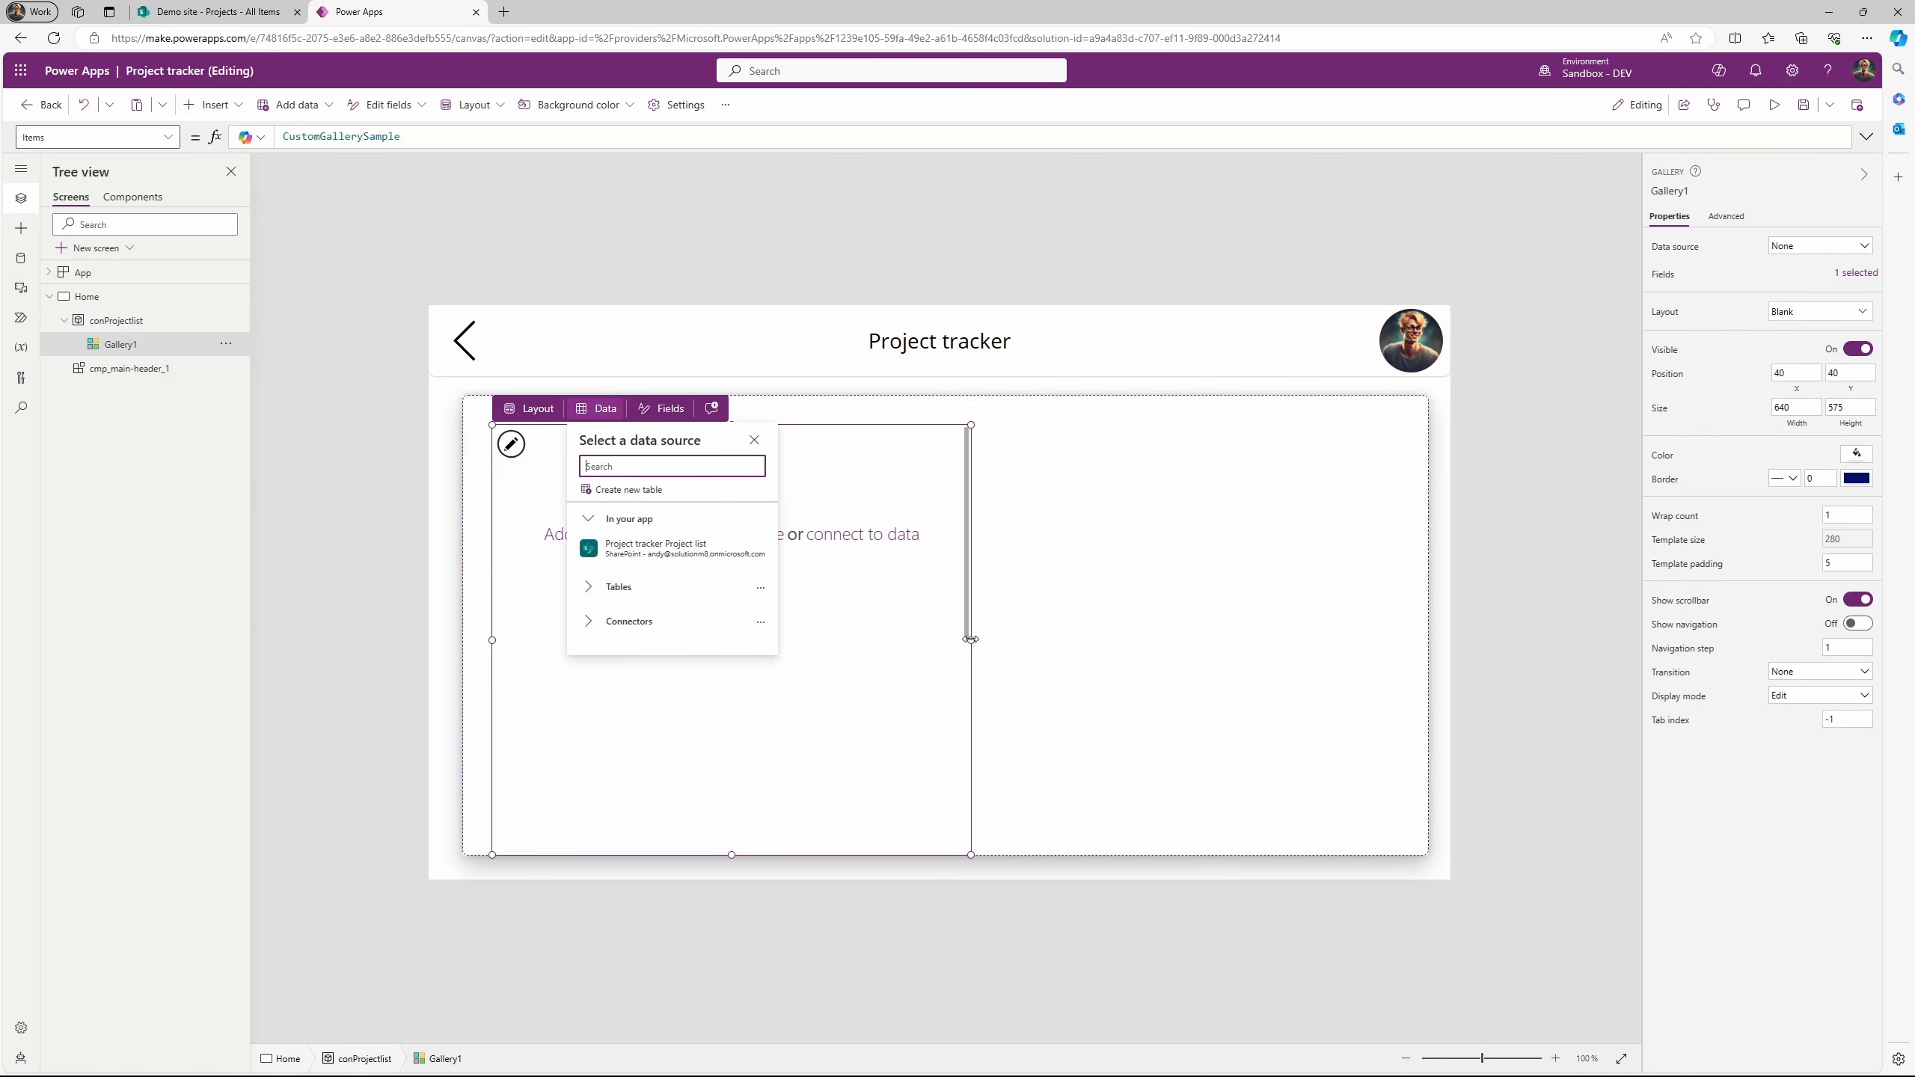
pyautogui.moveTo(978, 638); pyautogui.dragTo(1407, 641)
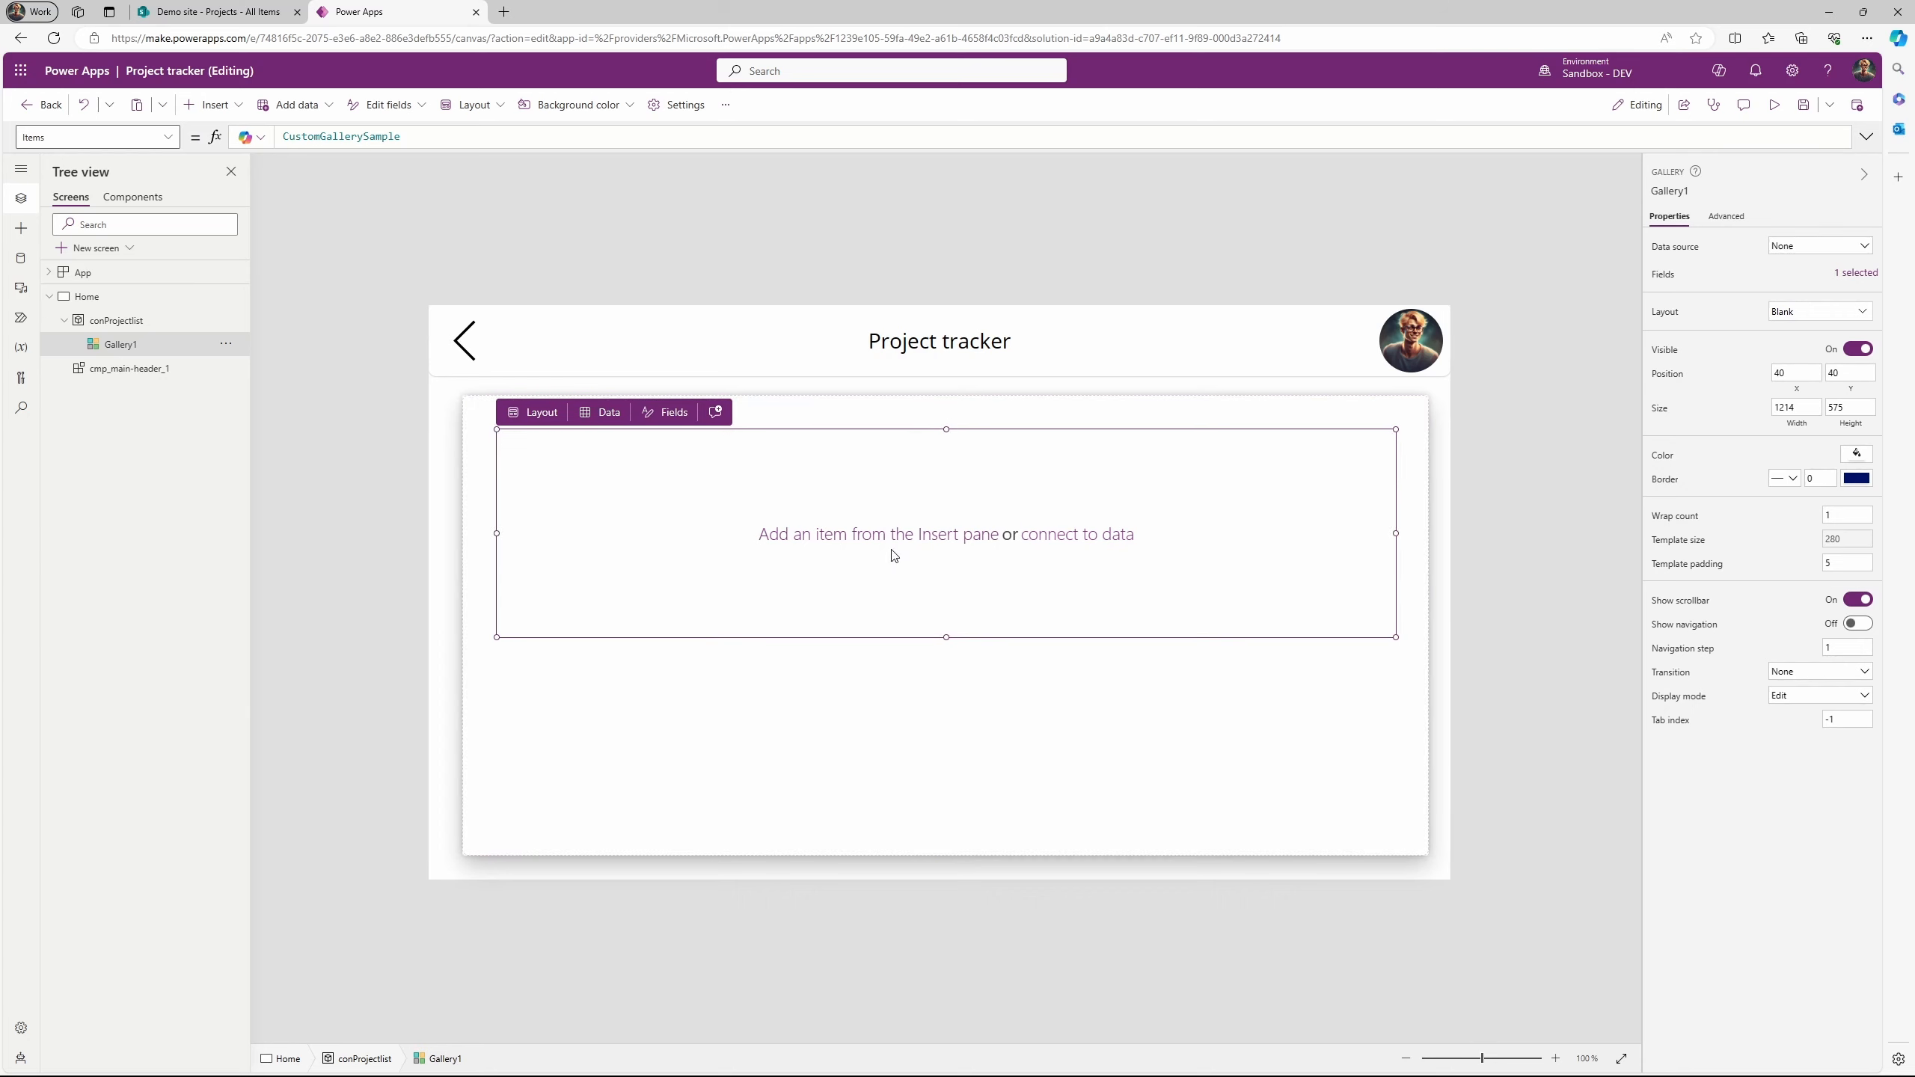
pyautogui.click(1854, 253)
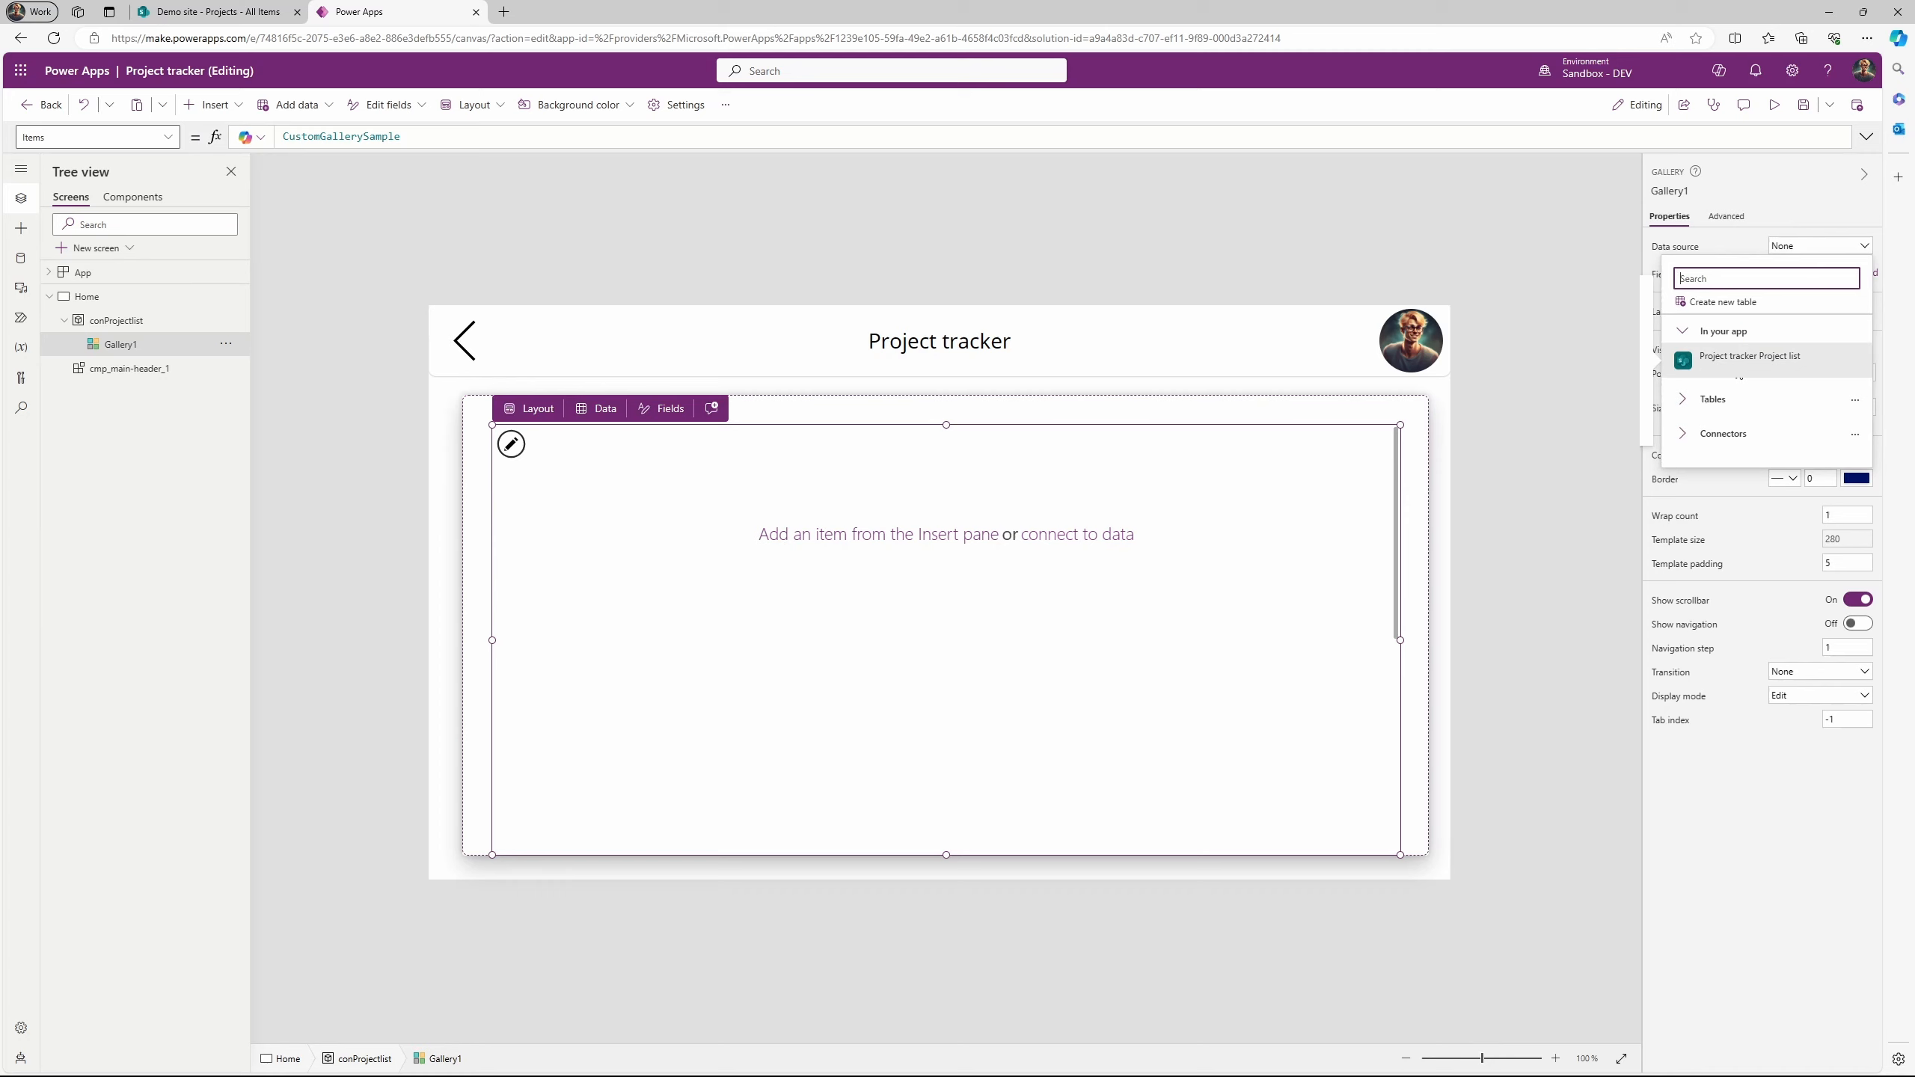
pyautogui.click(1706, 362)
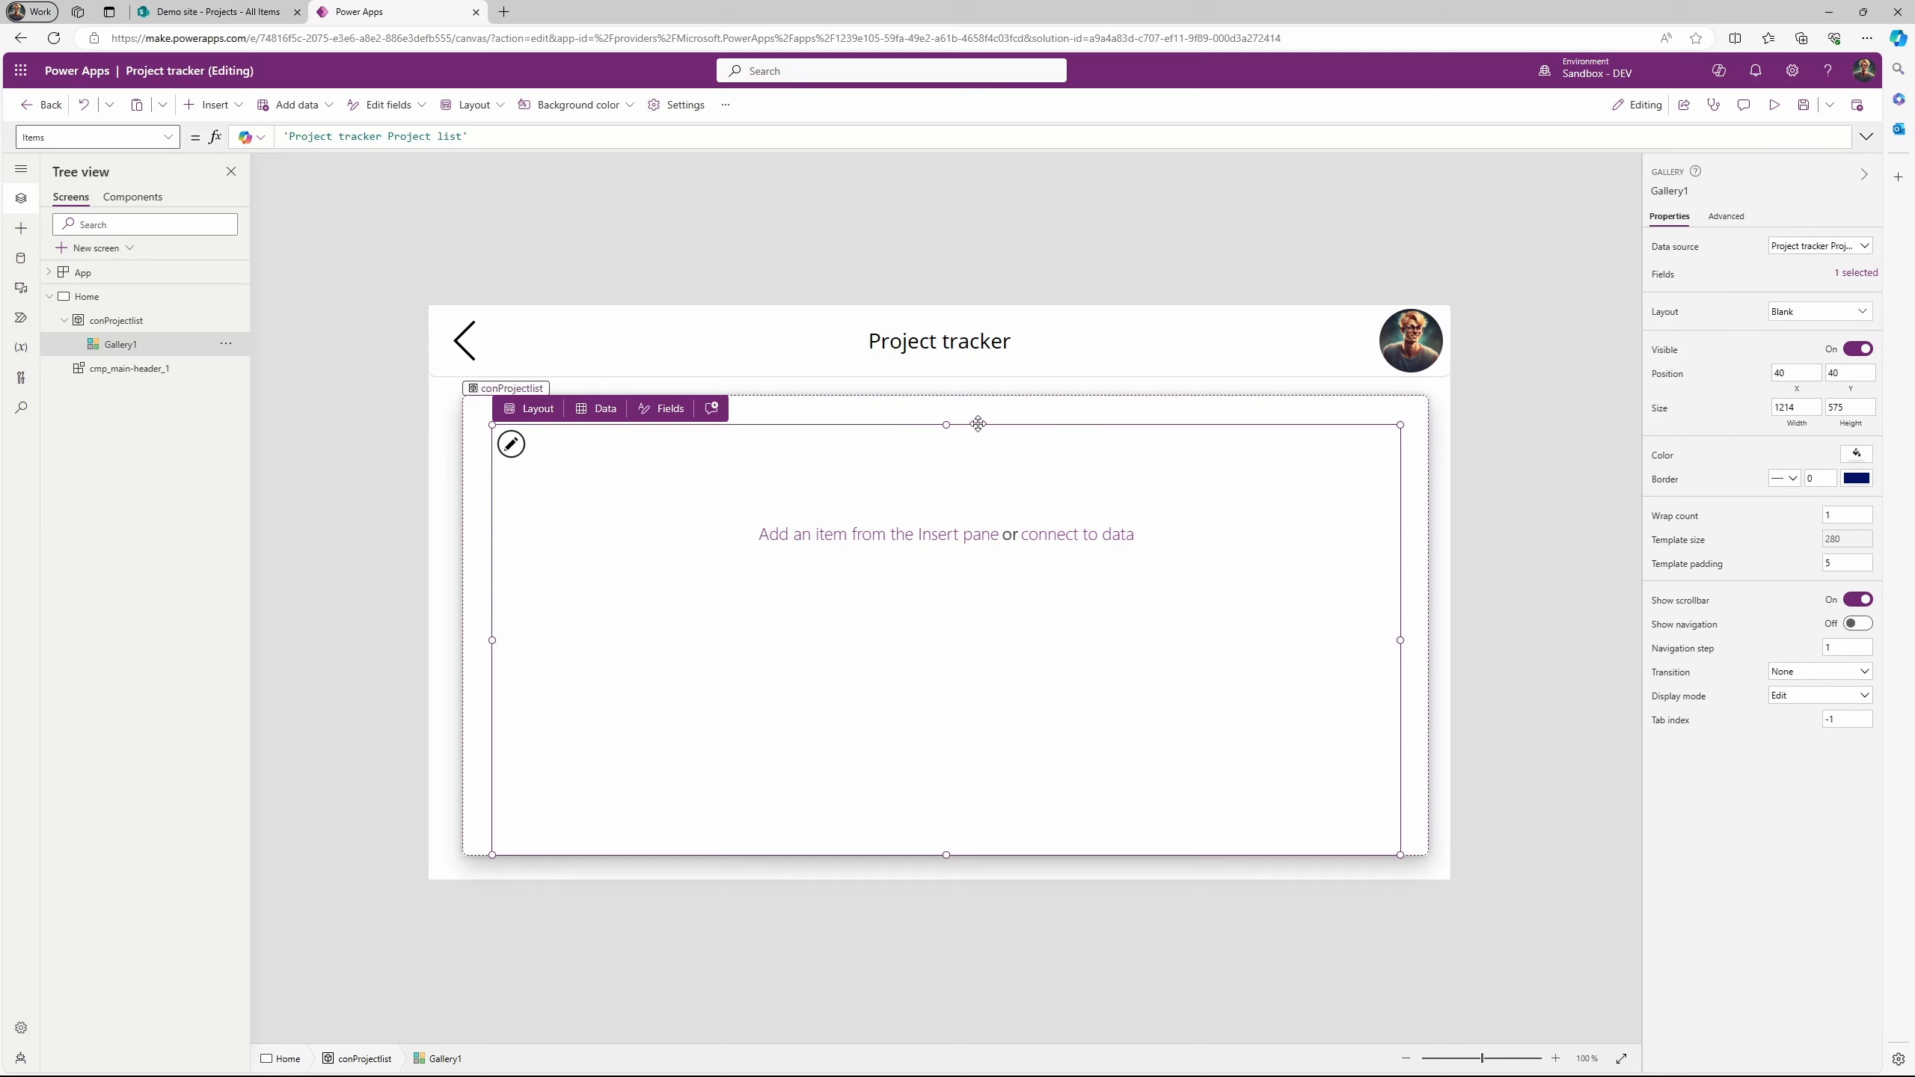
# Move the gallery to about X 25, Y 20 and shrink its template size to about 101.
pyautogui.moveTo(974, 423); pyautogui.dragTo(966, 408)
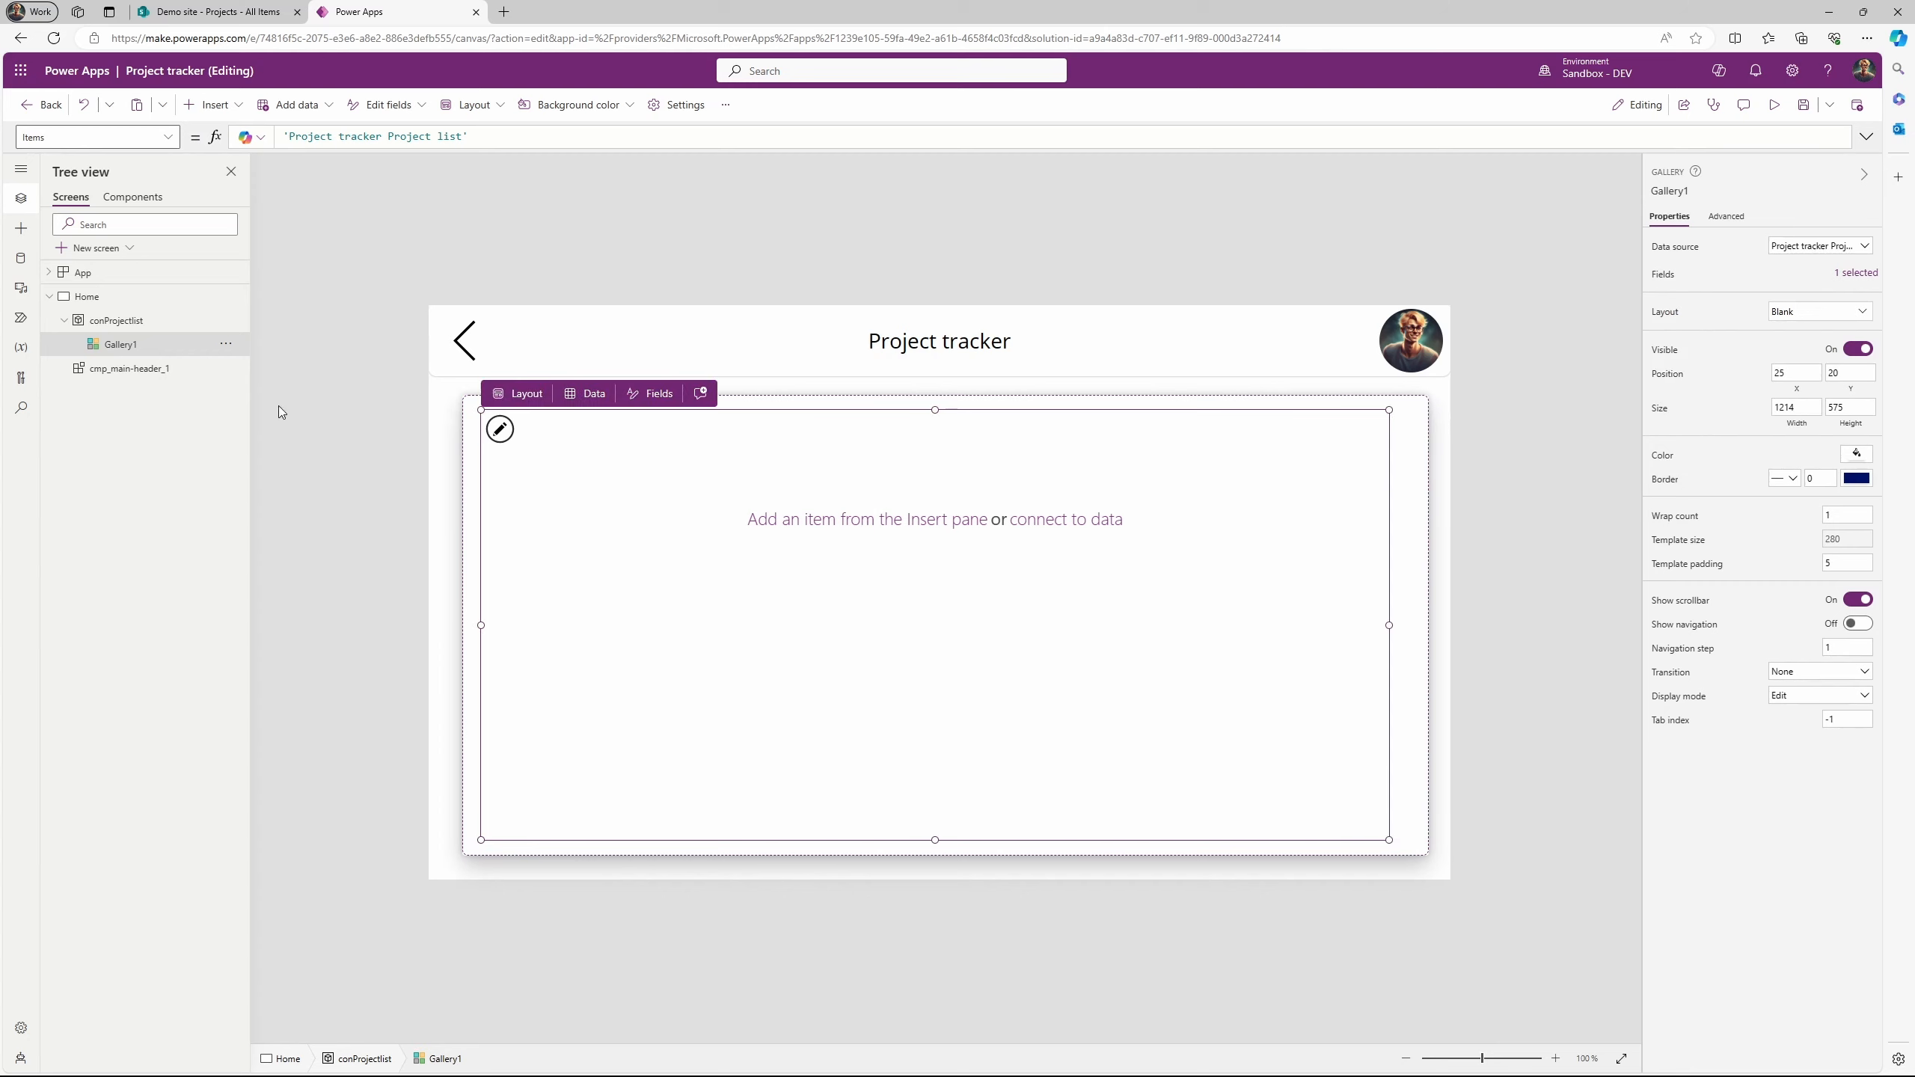
pyautogui.click(499, 429)
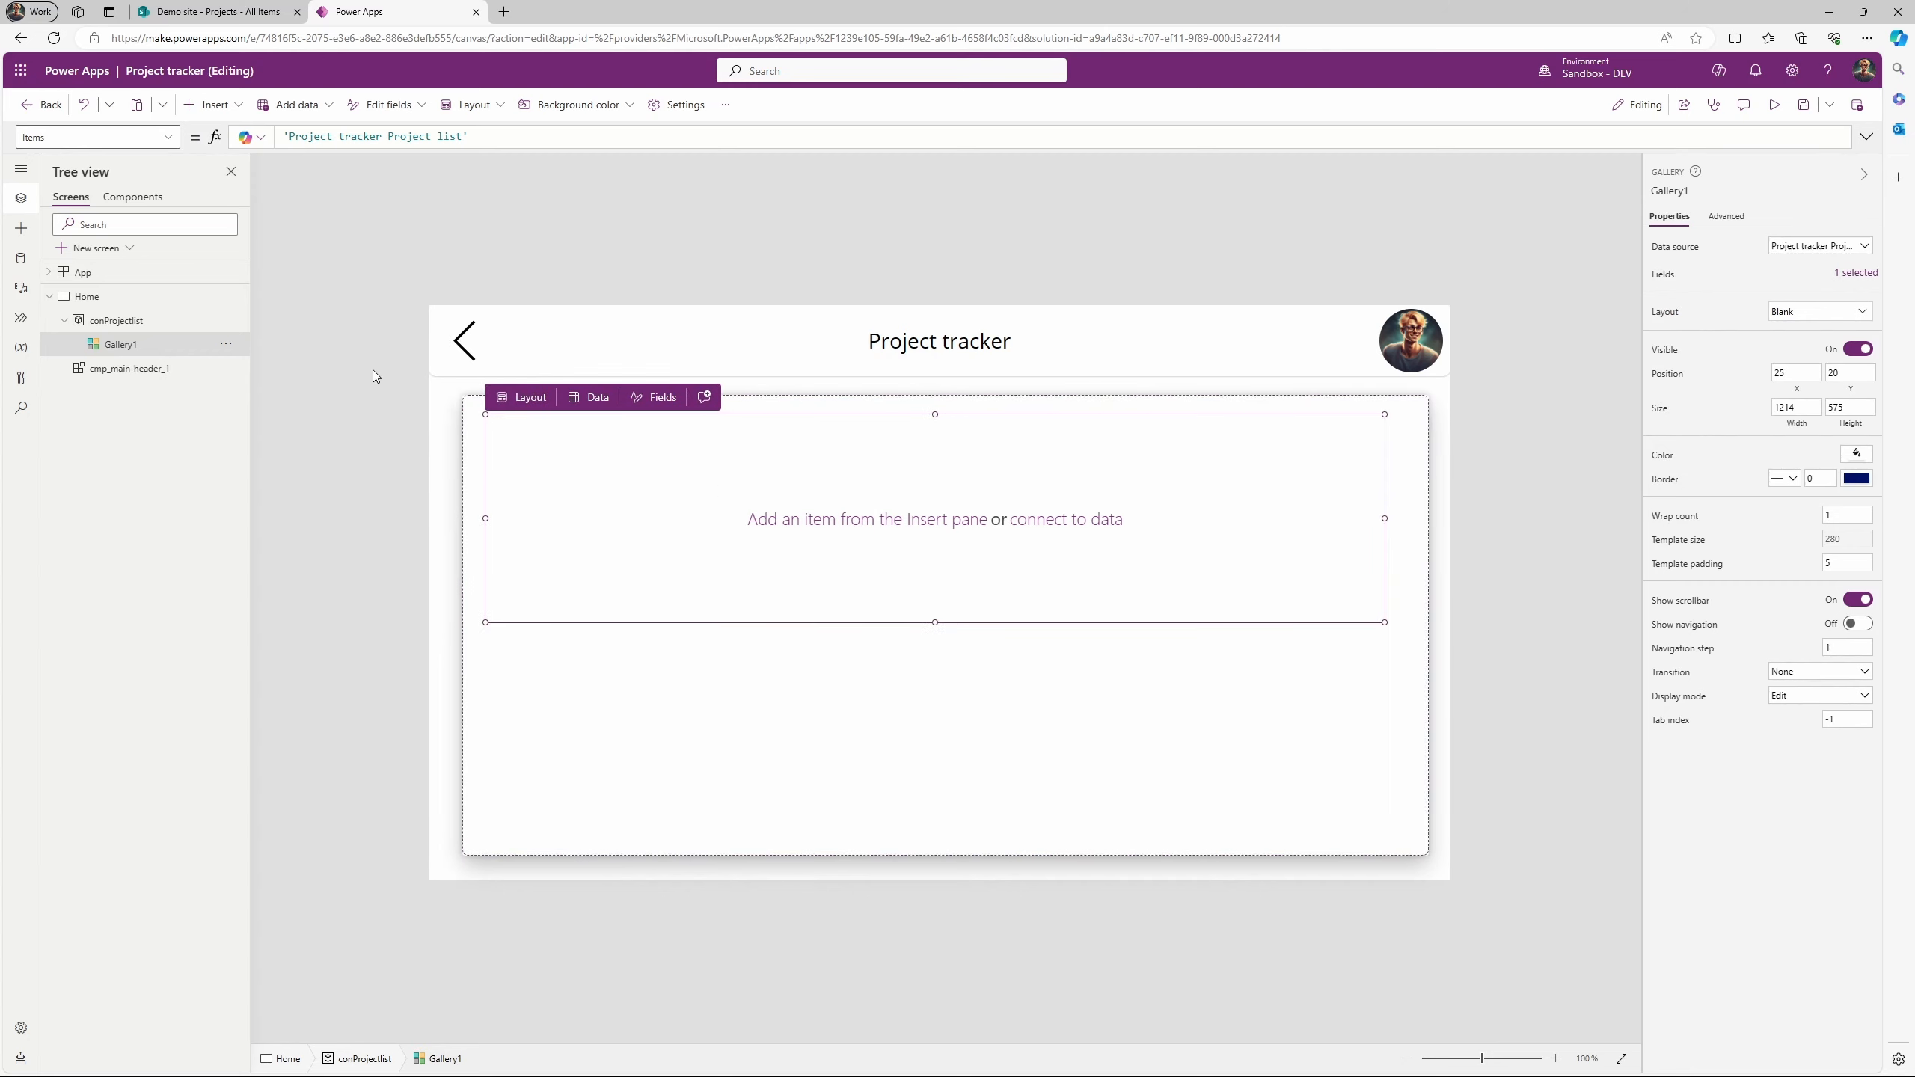
pyautogui.moveTo(935, 623); pyautogui.dragTo(936, 488)
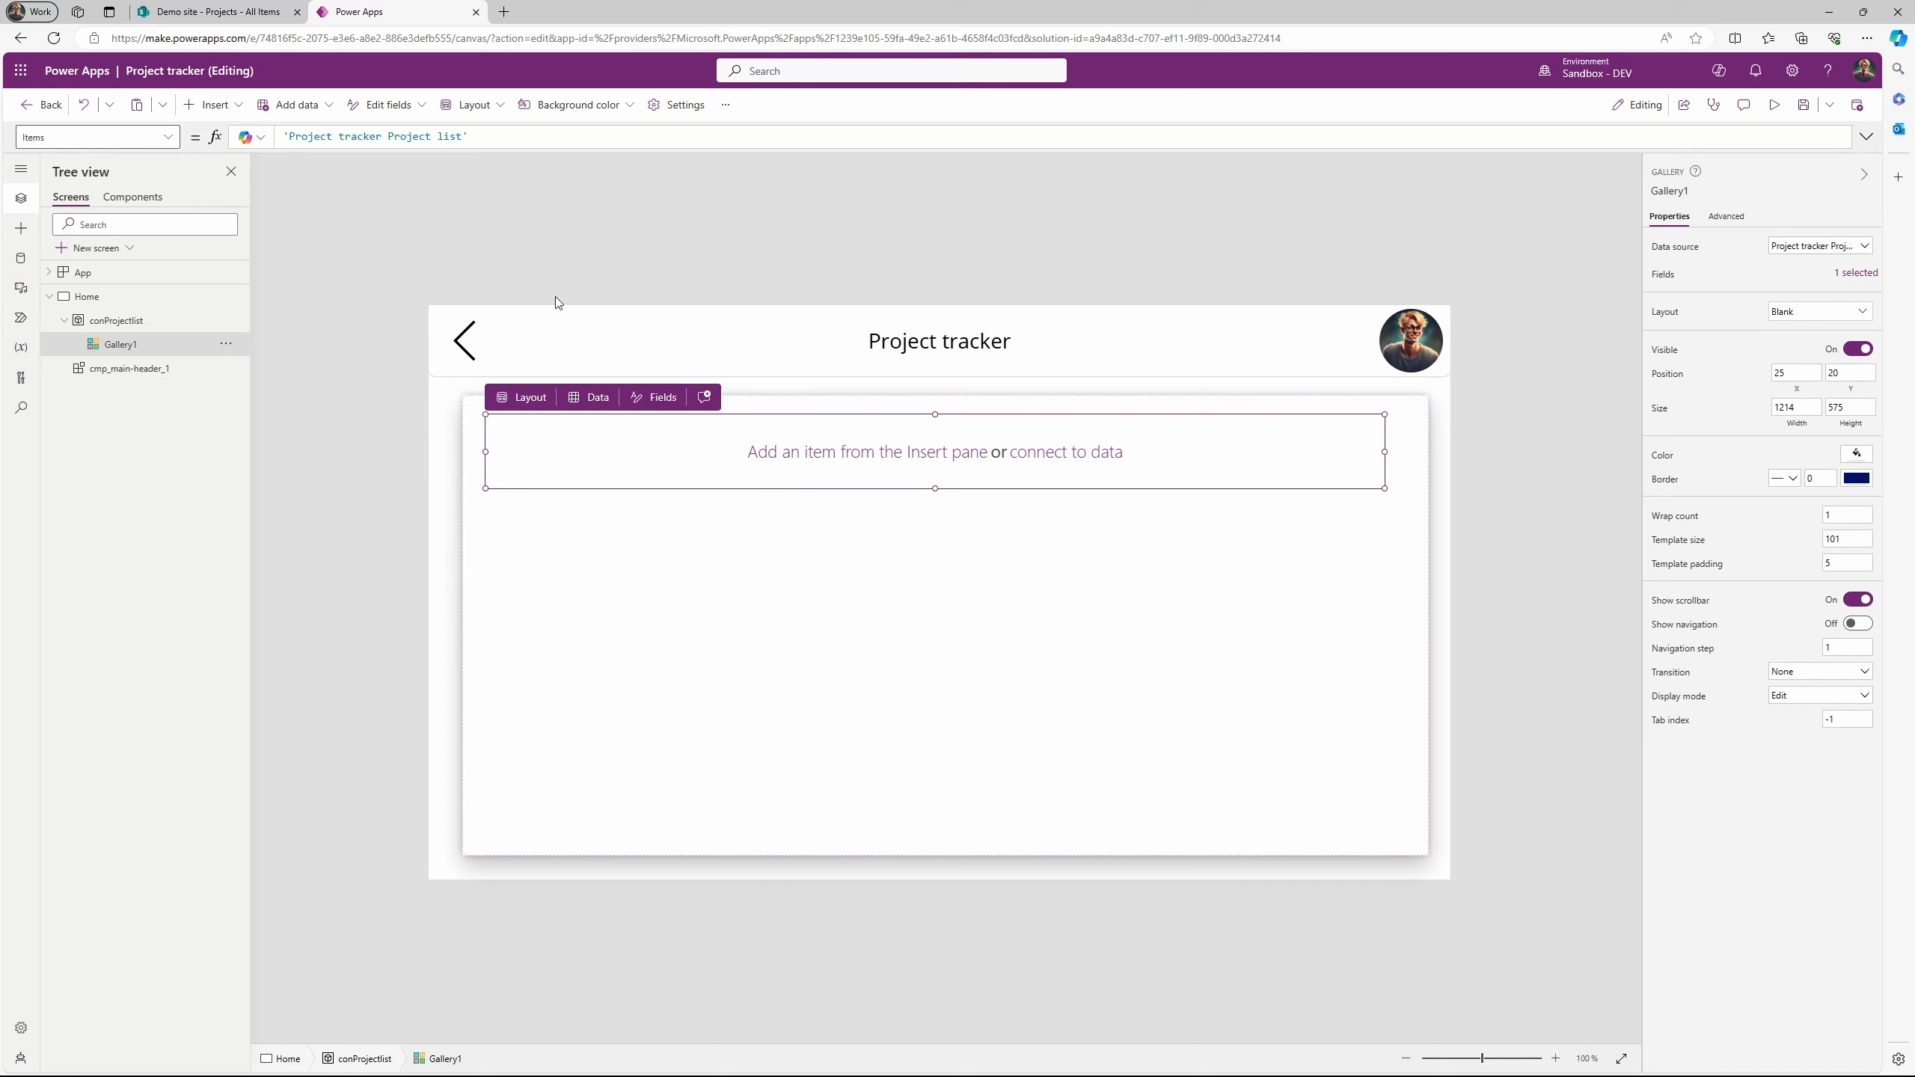
# Insert a text label into the gallery's row template and lower the gallery's top edge to about Y 45, leaving it about 550 high.
pyautogui.click(214, 105)
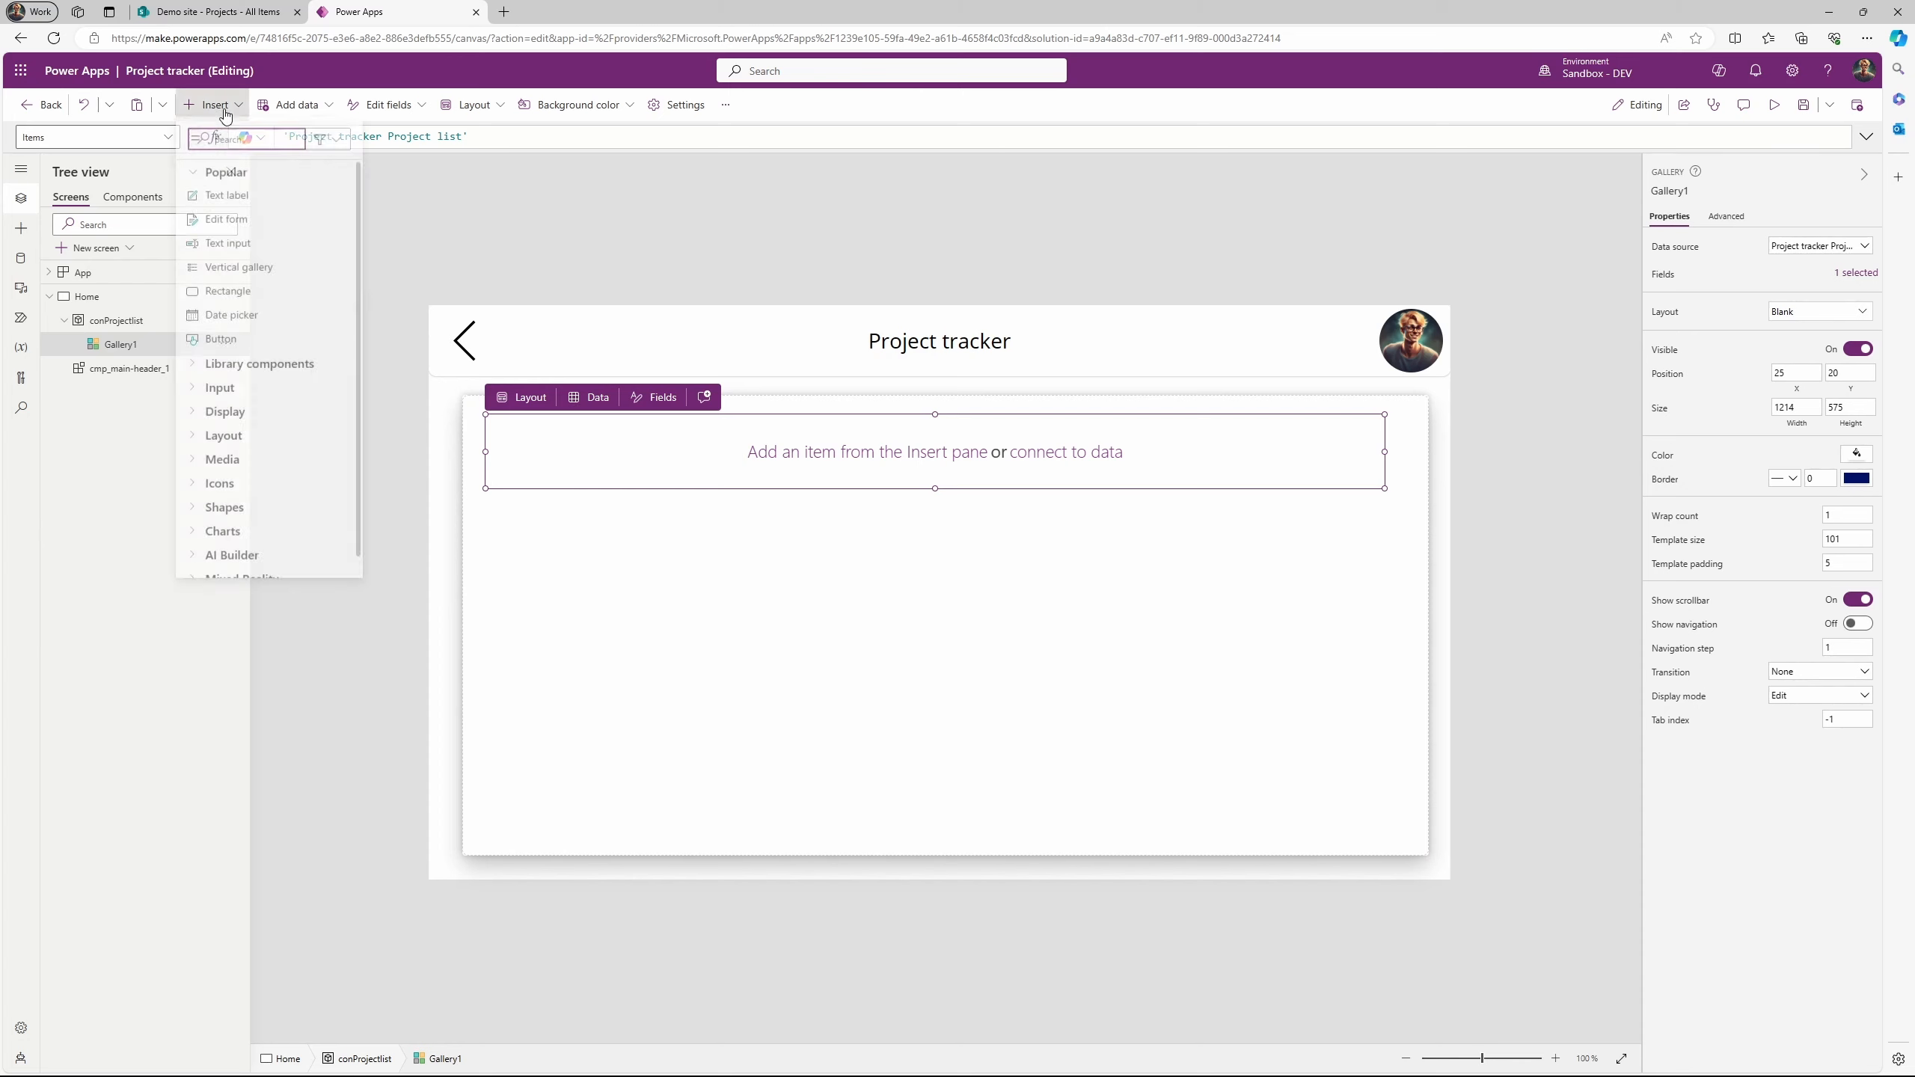
pyautogui.click(249, 200)
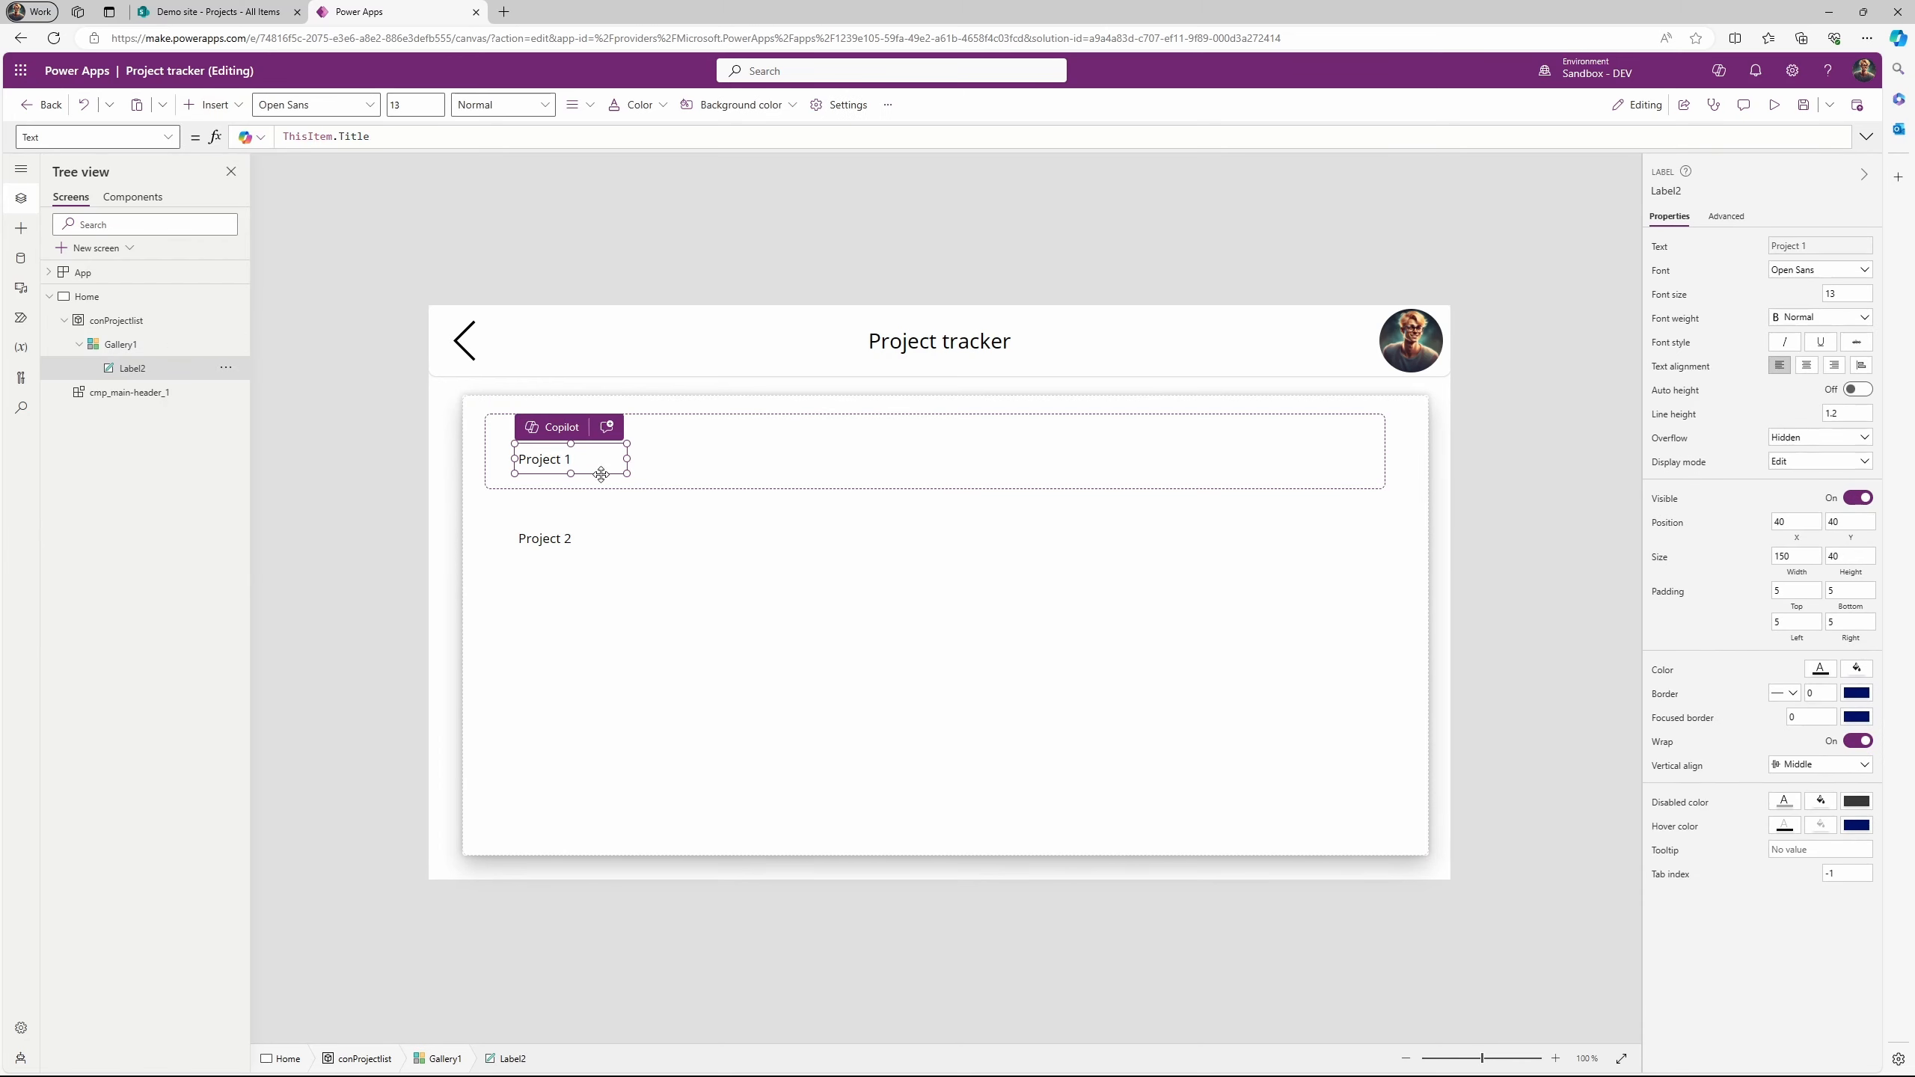
pyautogui.moveTo(606, 475); pyautogui.dragTo(614, 467)
pyautogui.click(940, 472)
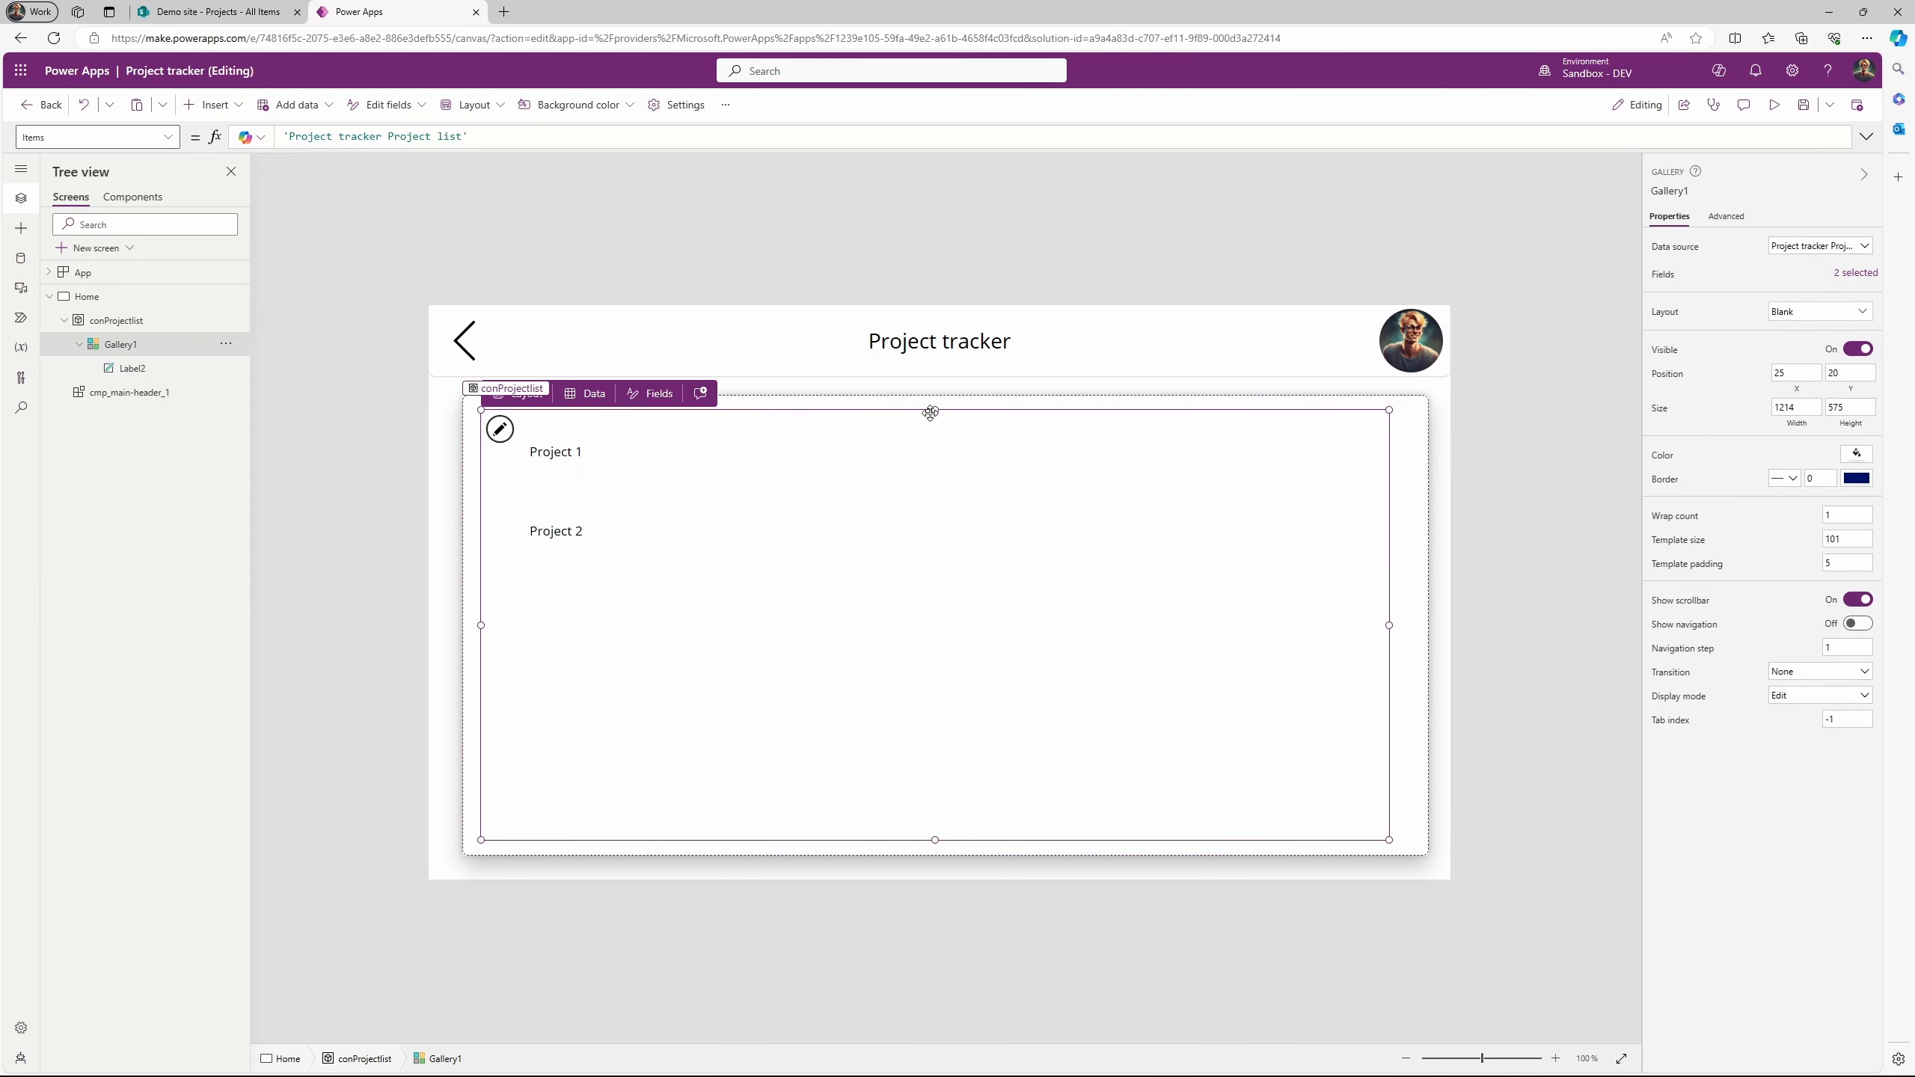
pyautogui.moveTo(936, 412); pyautogui.dragTo(935, 430)
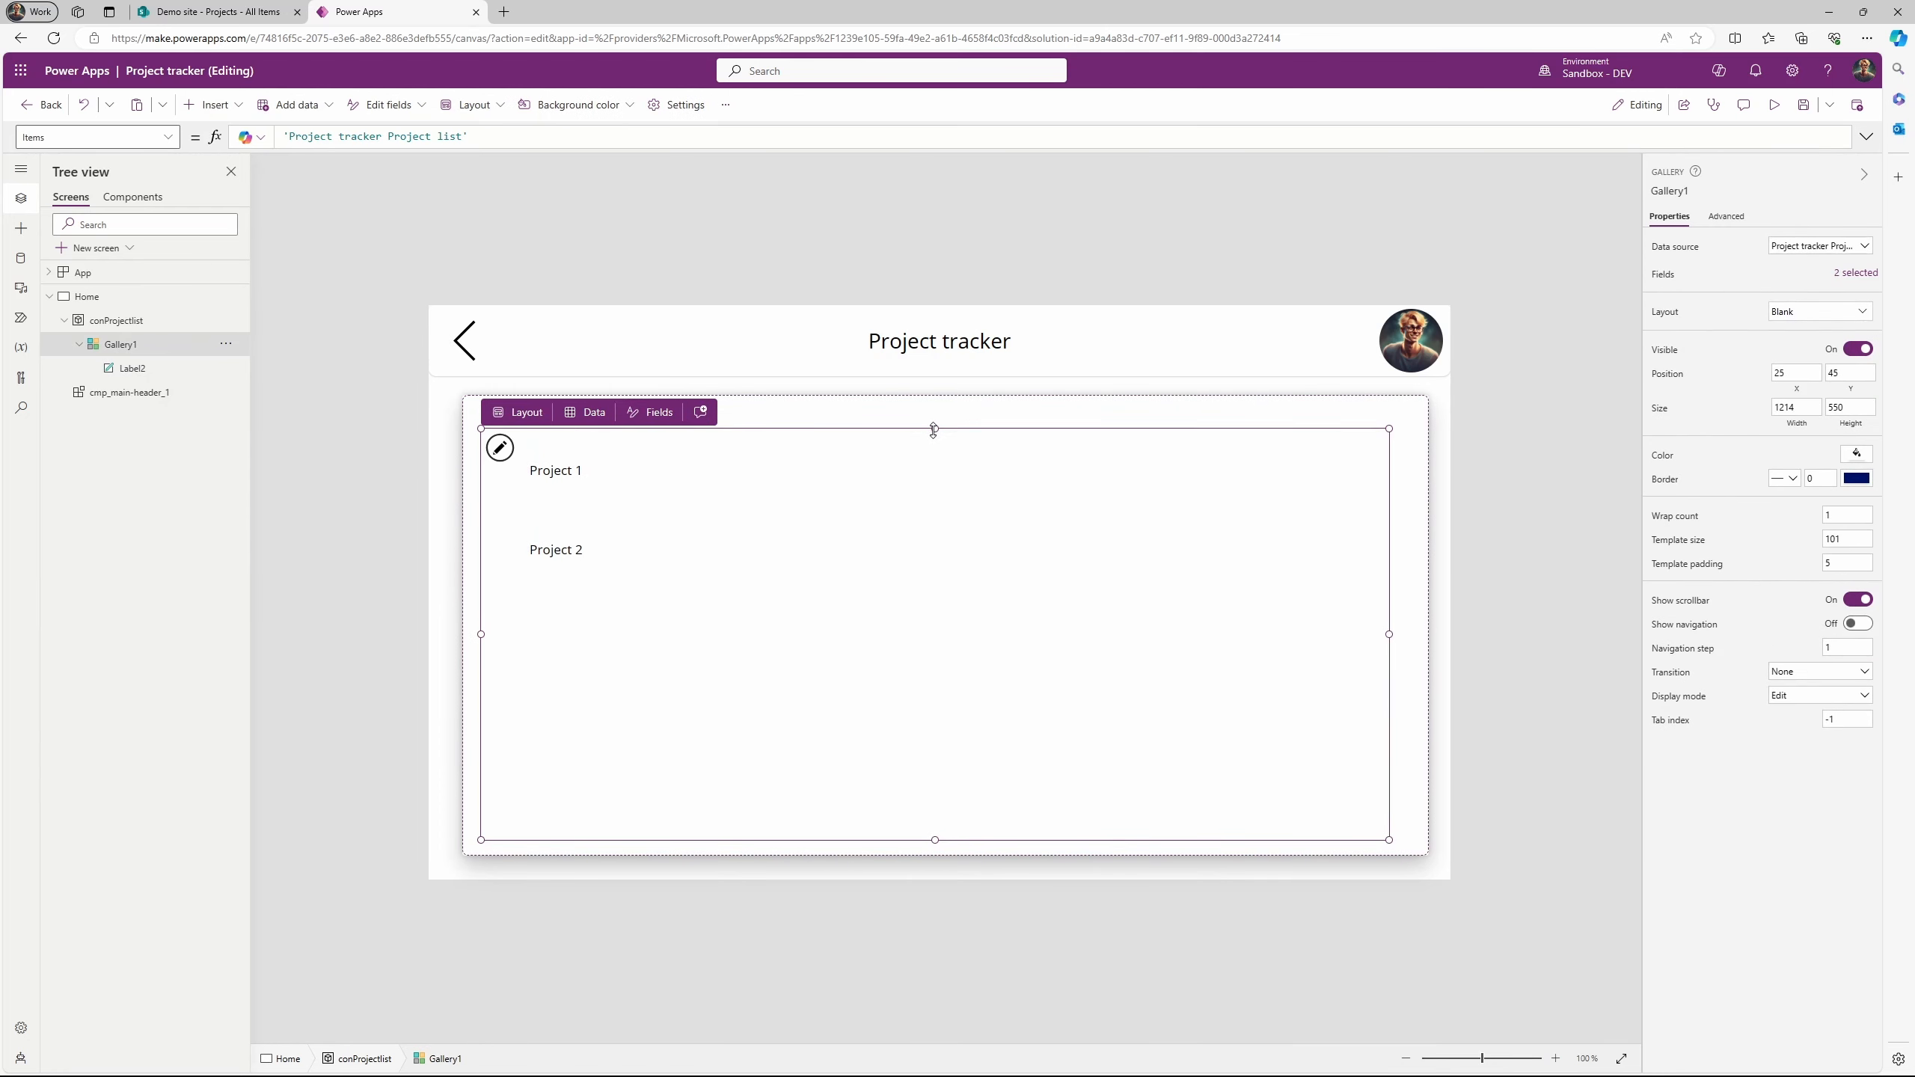
# Shorten the gallery's row template slightly and fit the title label inside it, about 34 high at about X 40, Y 25.
pyautogui.click(593, 468)
pyautogui.moveTo(582, 480); pyautogui.dragTo(575, 485)
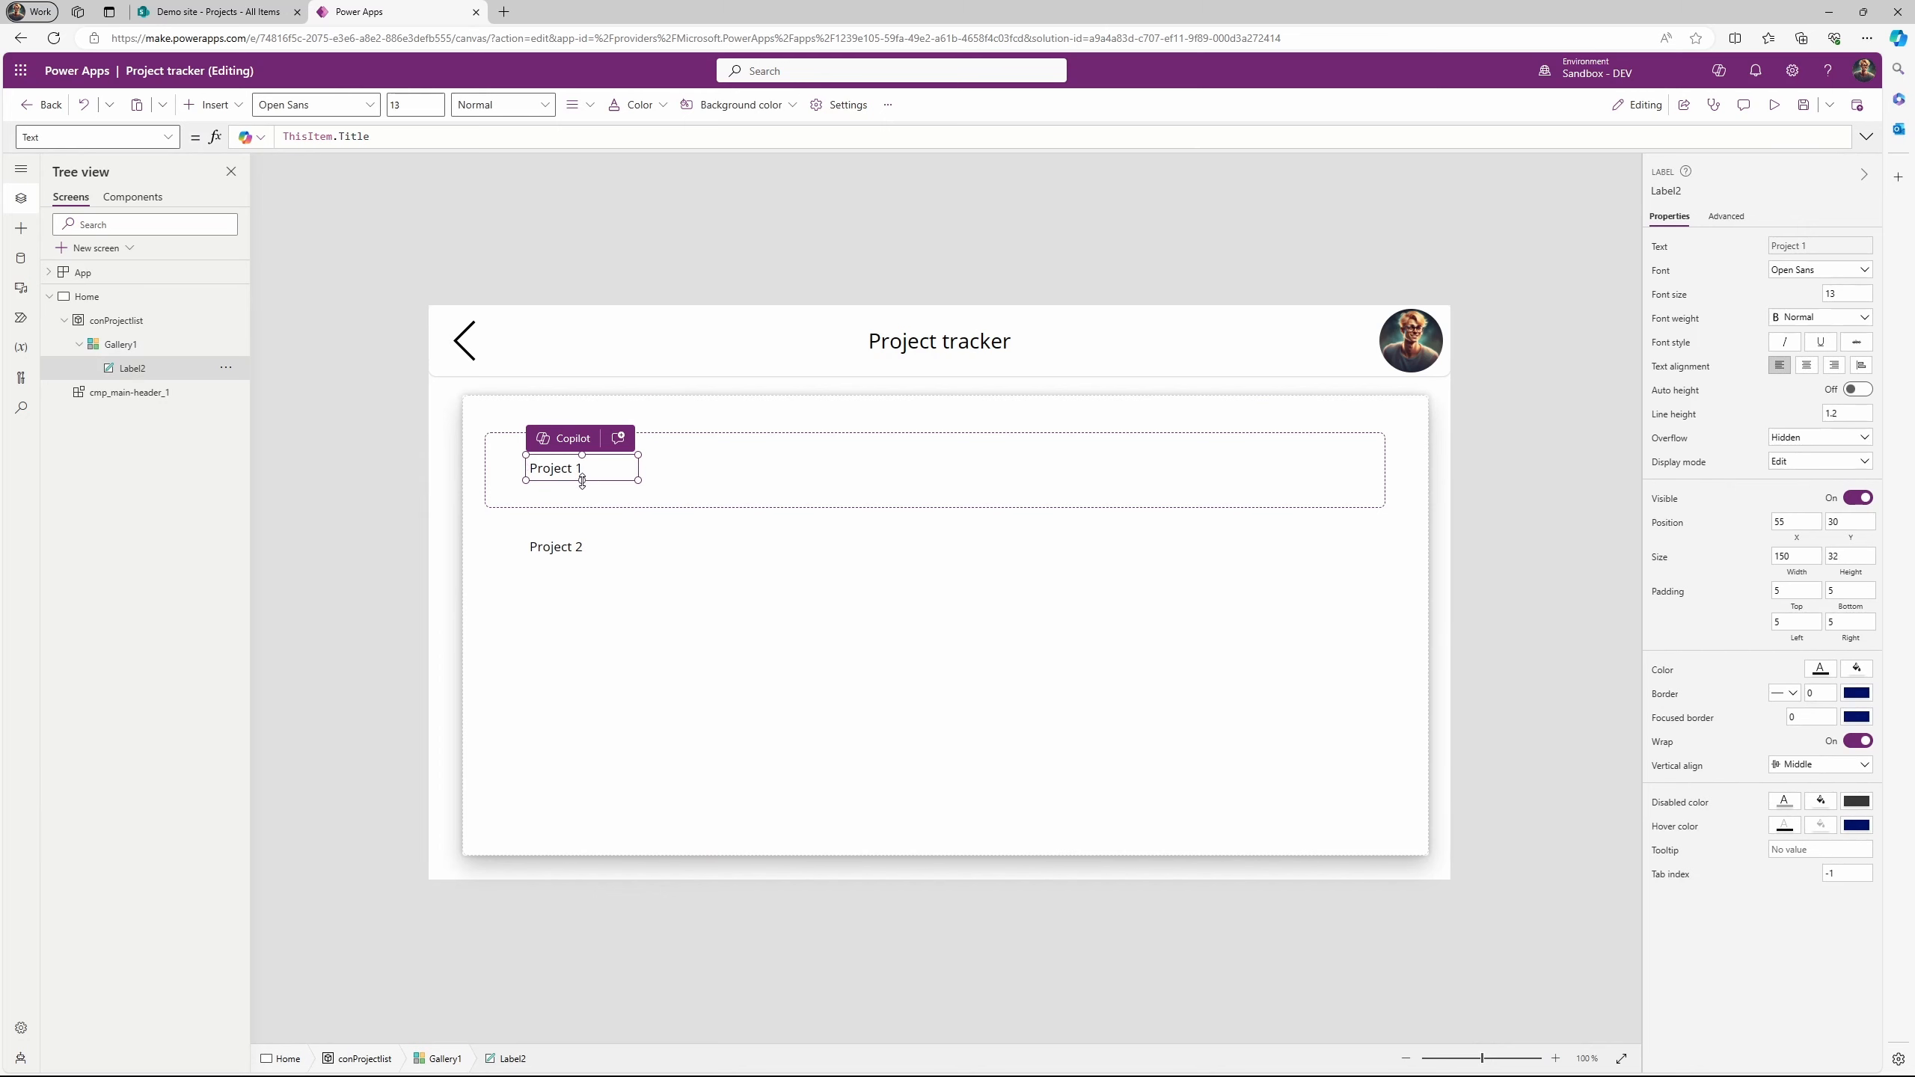
pyautogui.click(881, 510)
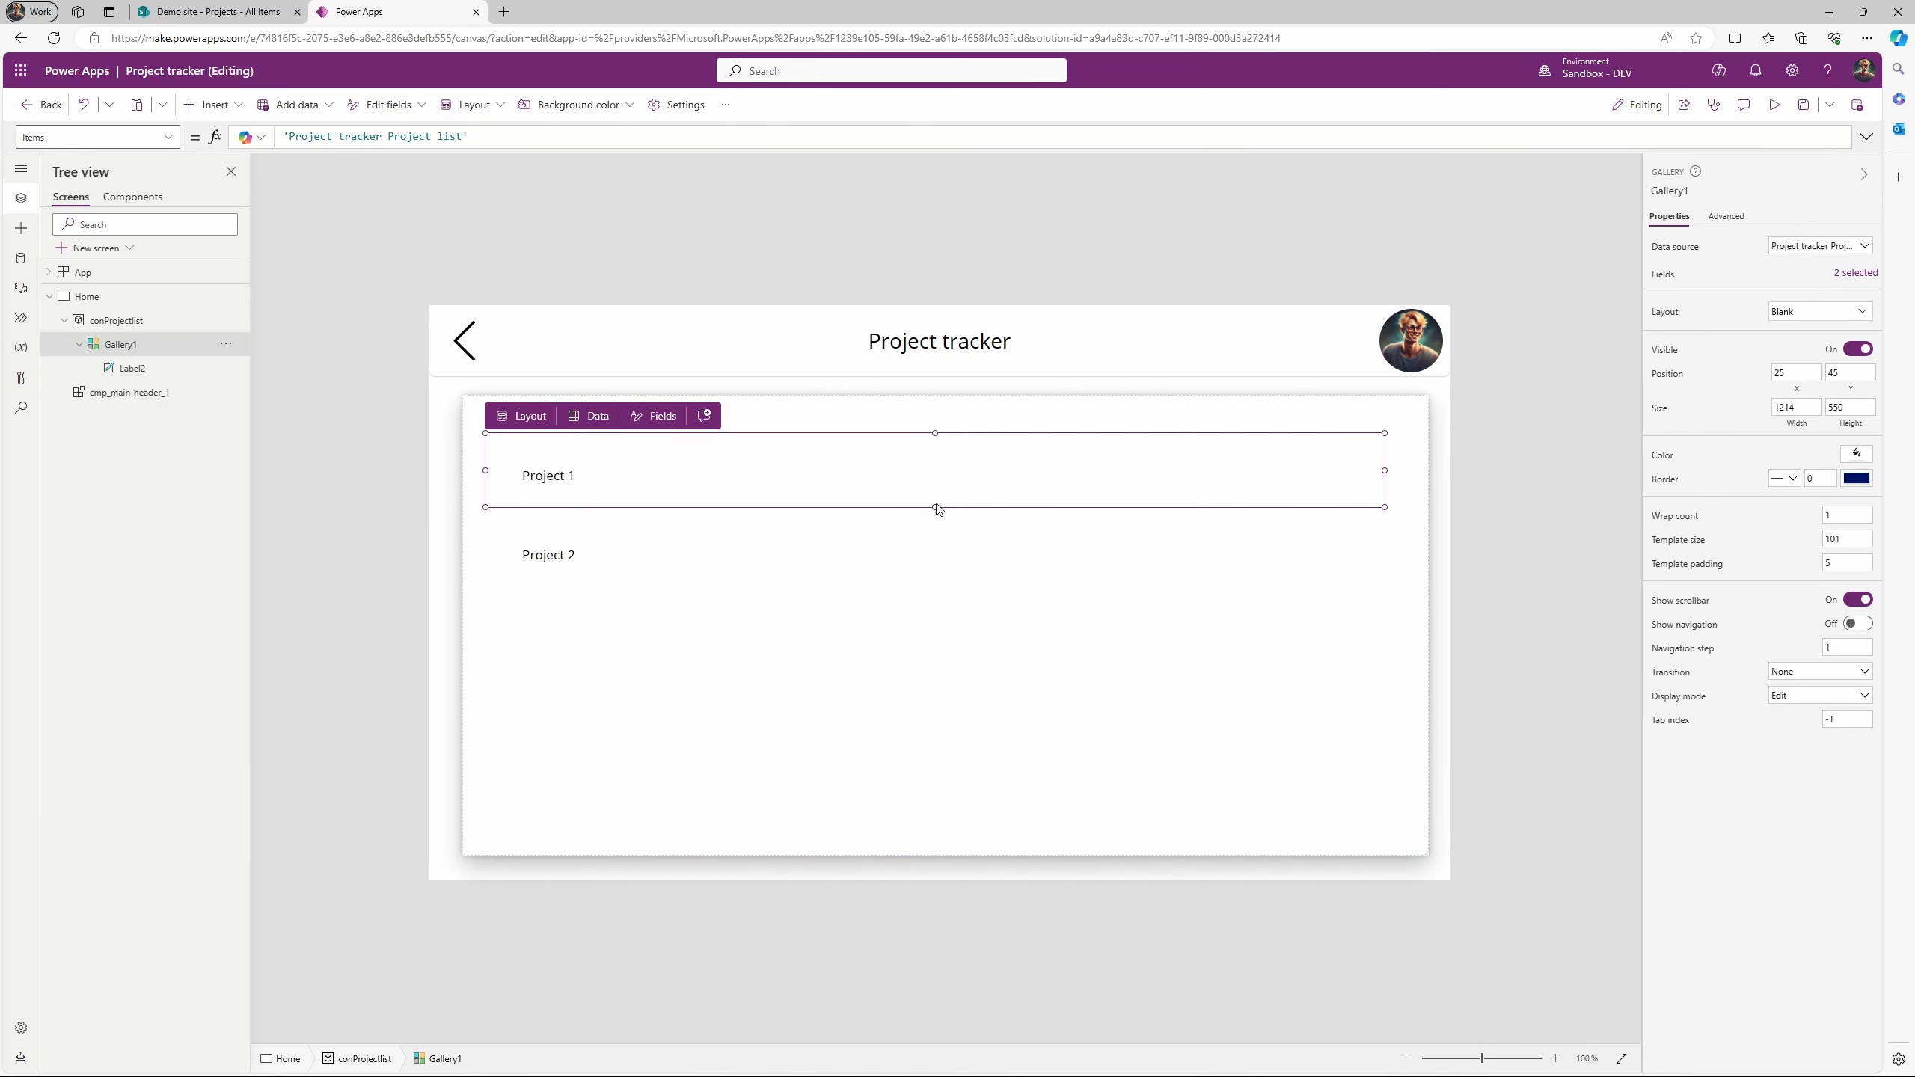
pyautogui.moveTo(935, 507); pyautogui.dragTo(935, 497)
pyautogui.moveTo(545, 465); pyautogui.dragTo(539, 466)
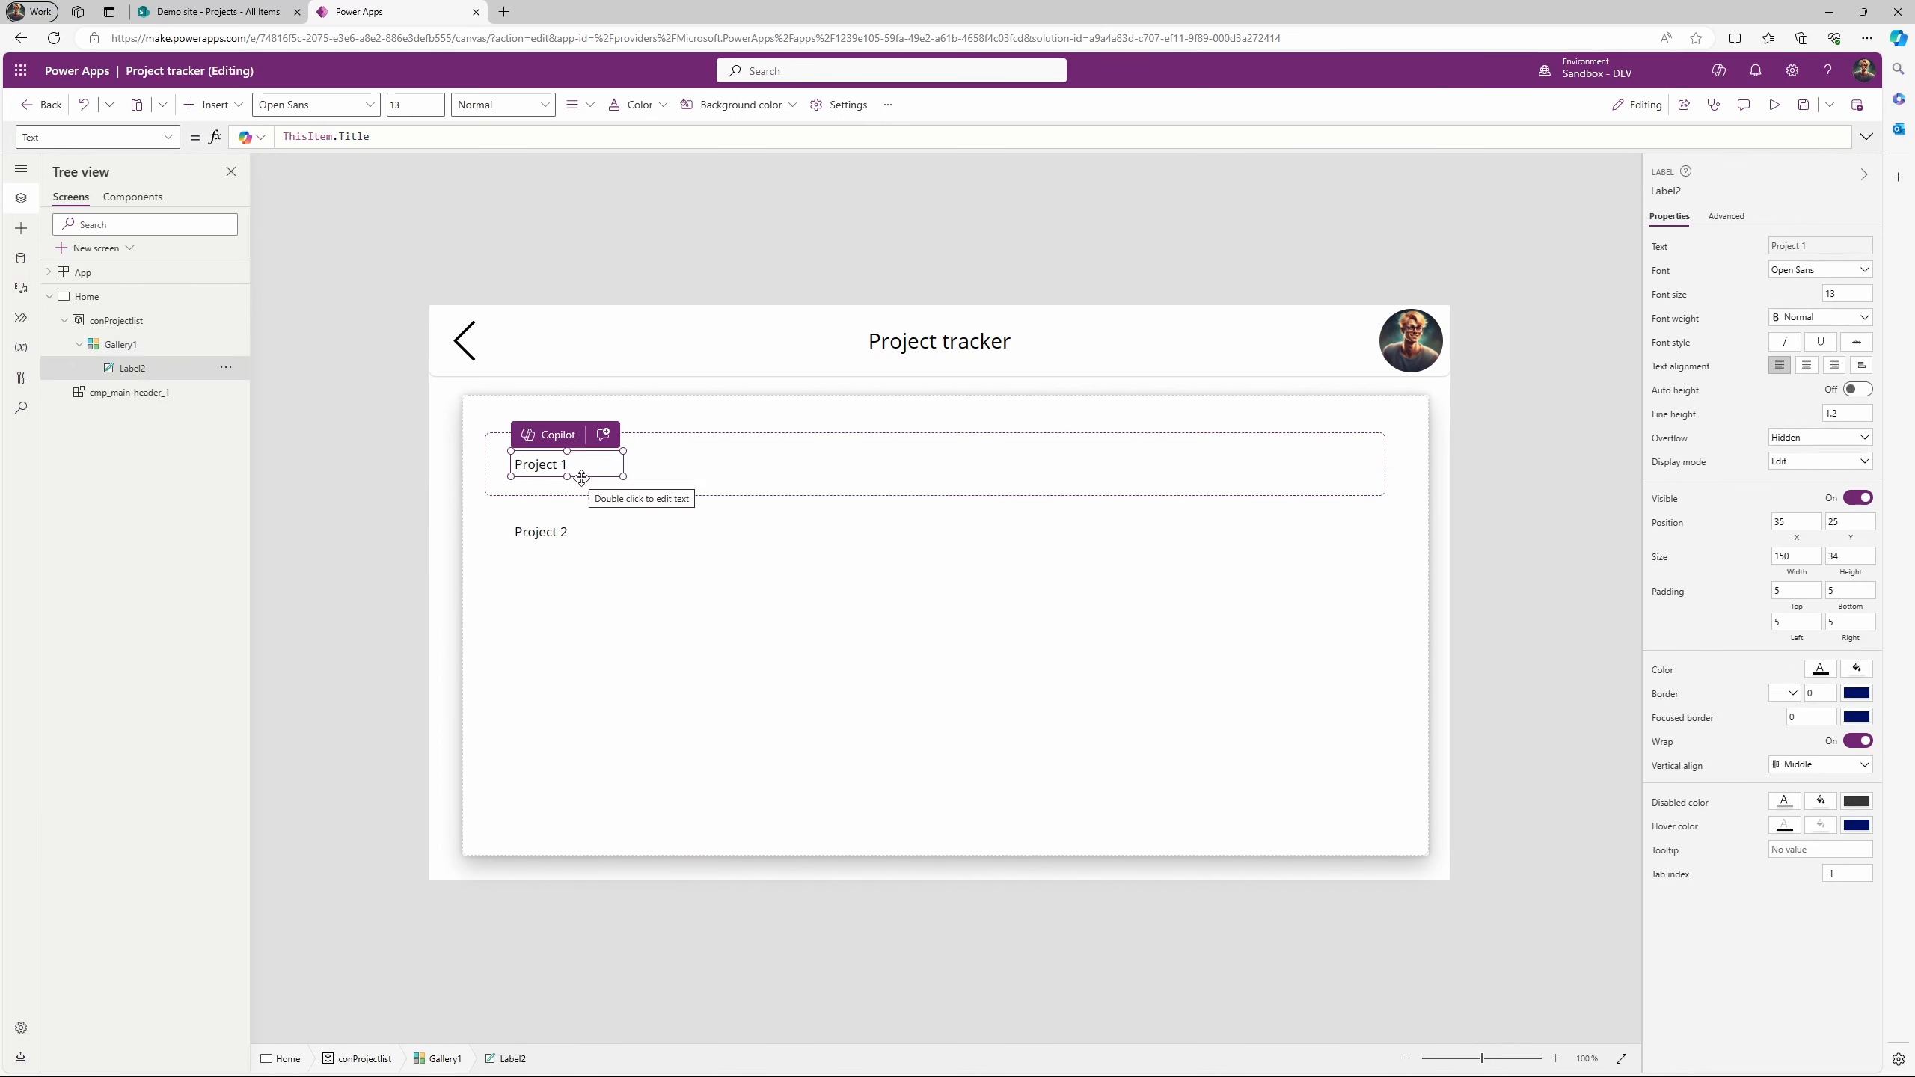
# Add a bold text label reading "Project name" to the conProjectlist container above the gallery, at about X 60, Y 20.
pyautogui.click(240, 111)
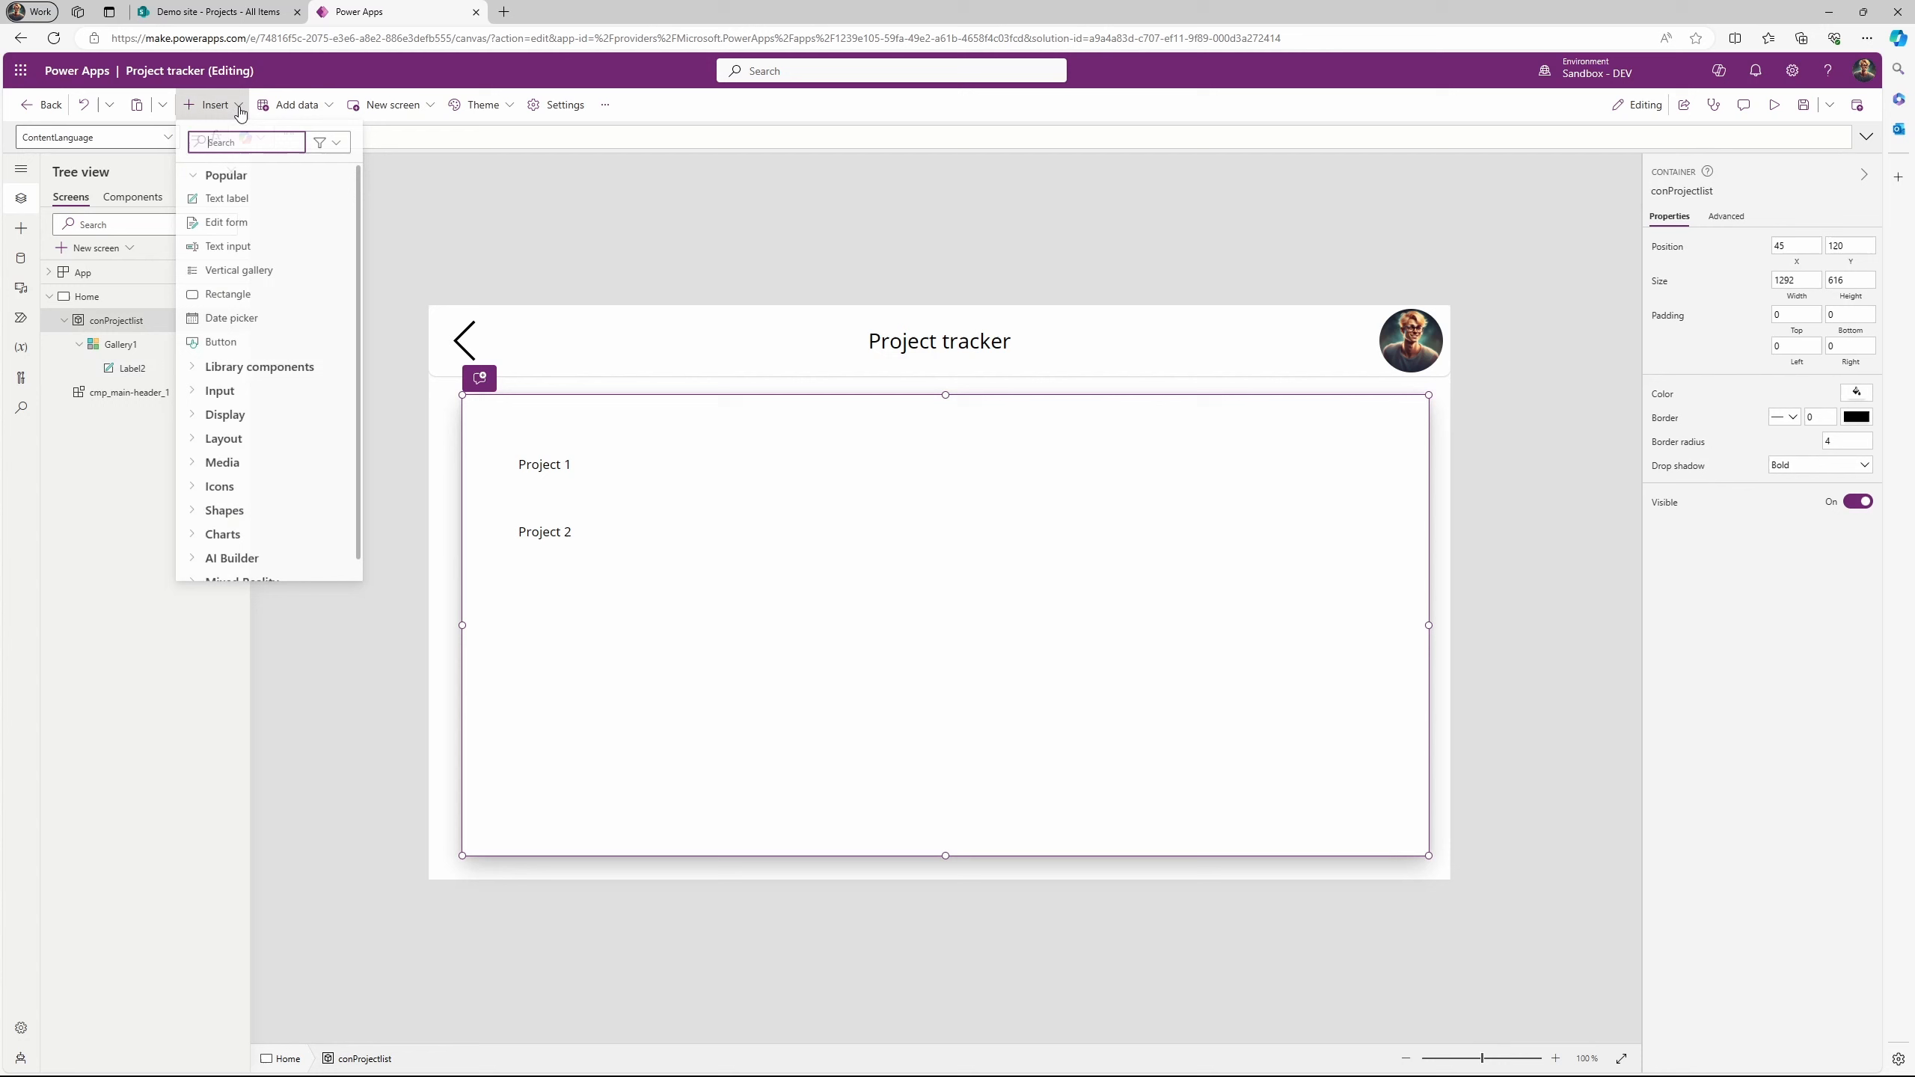
pyautogui.click(226, 198)
pyautogui.moveTo(564, 458); pyautogui.dragTo(579, 442)
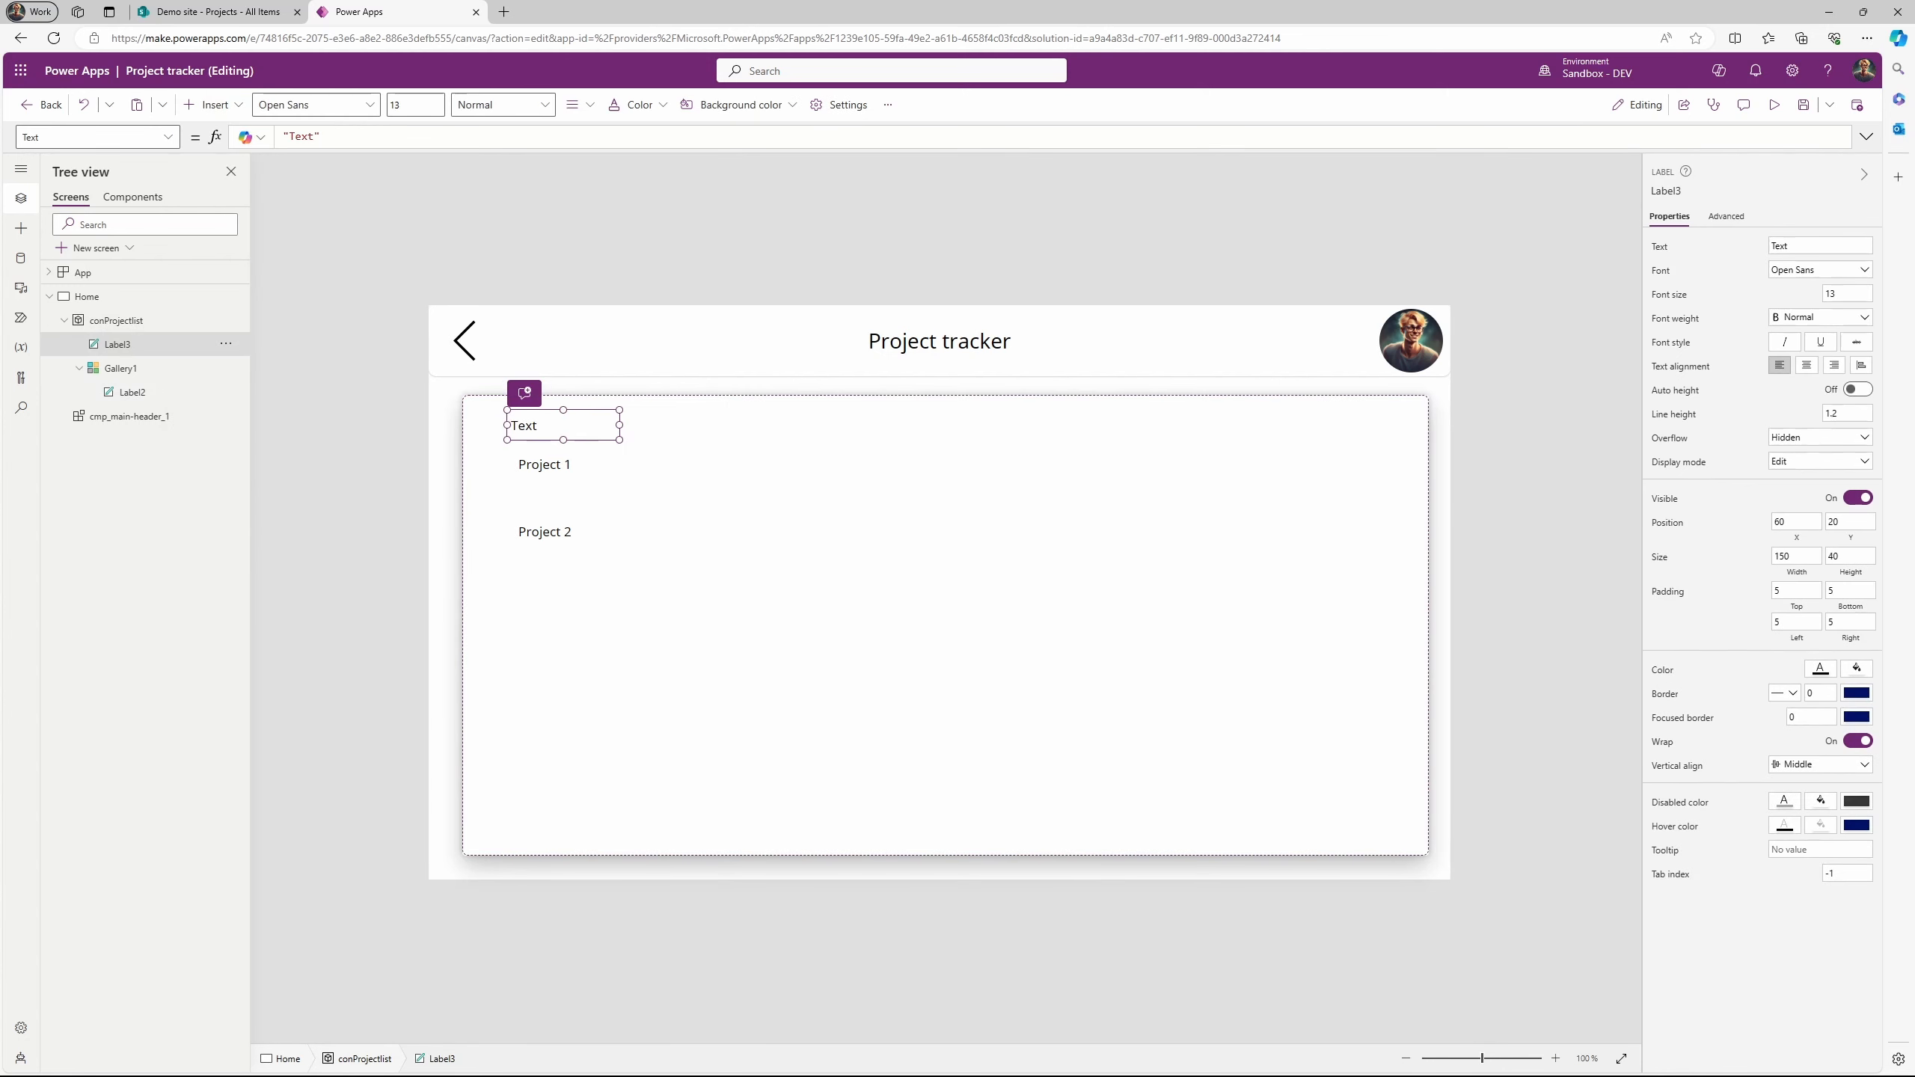
pyautogui.click(1795, 250)
pyautogui.write('Project name')
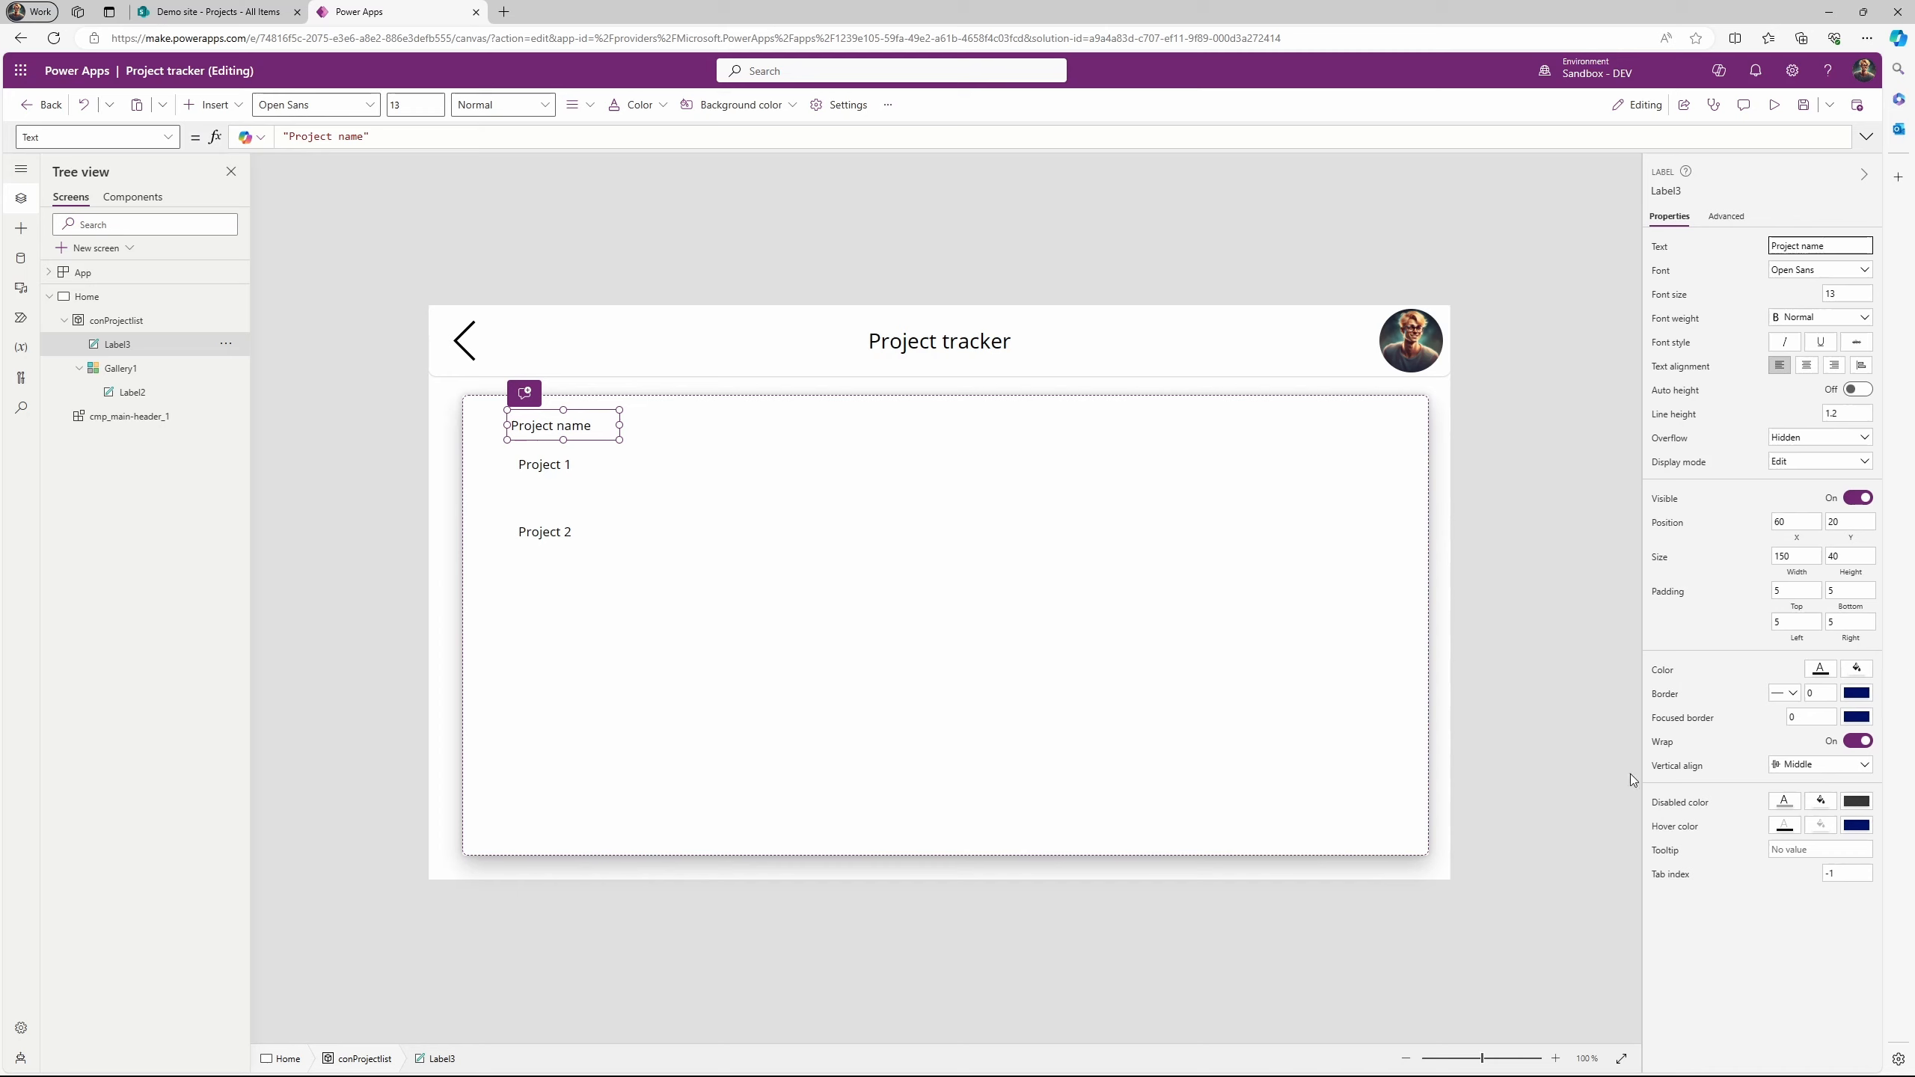
pyautogui.click(1820, 317)
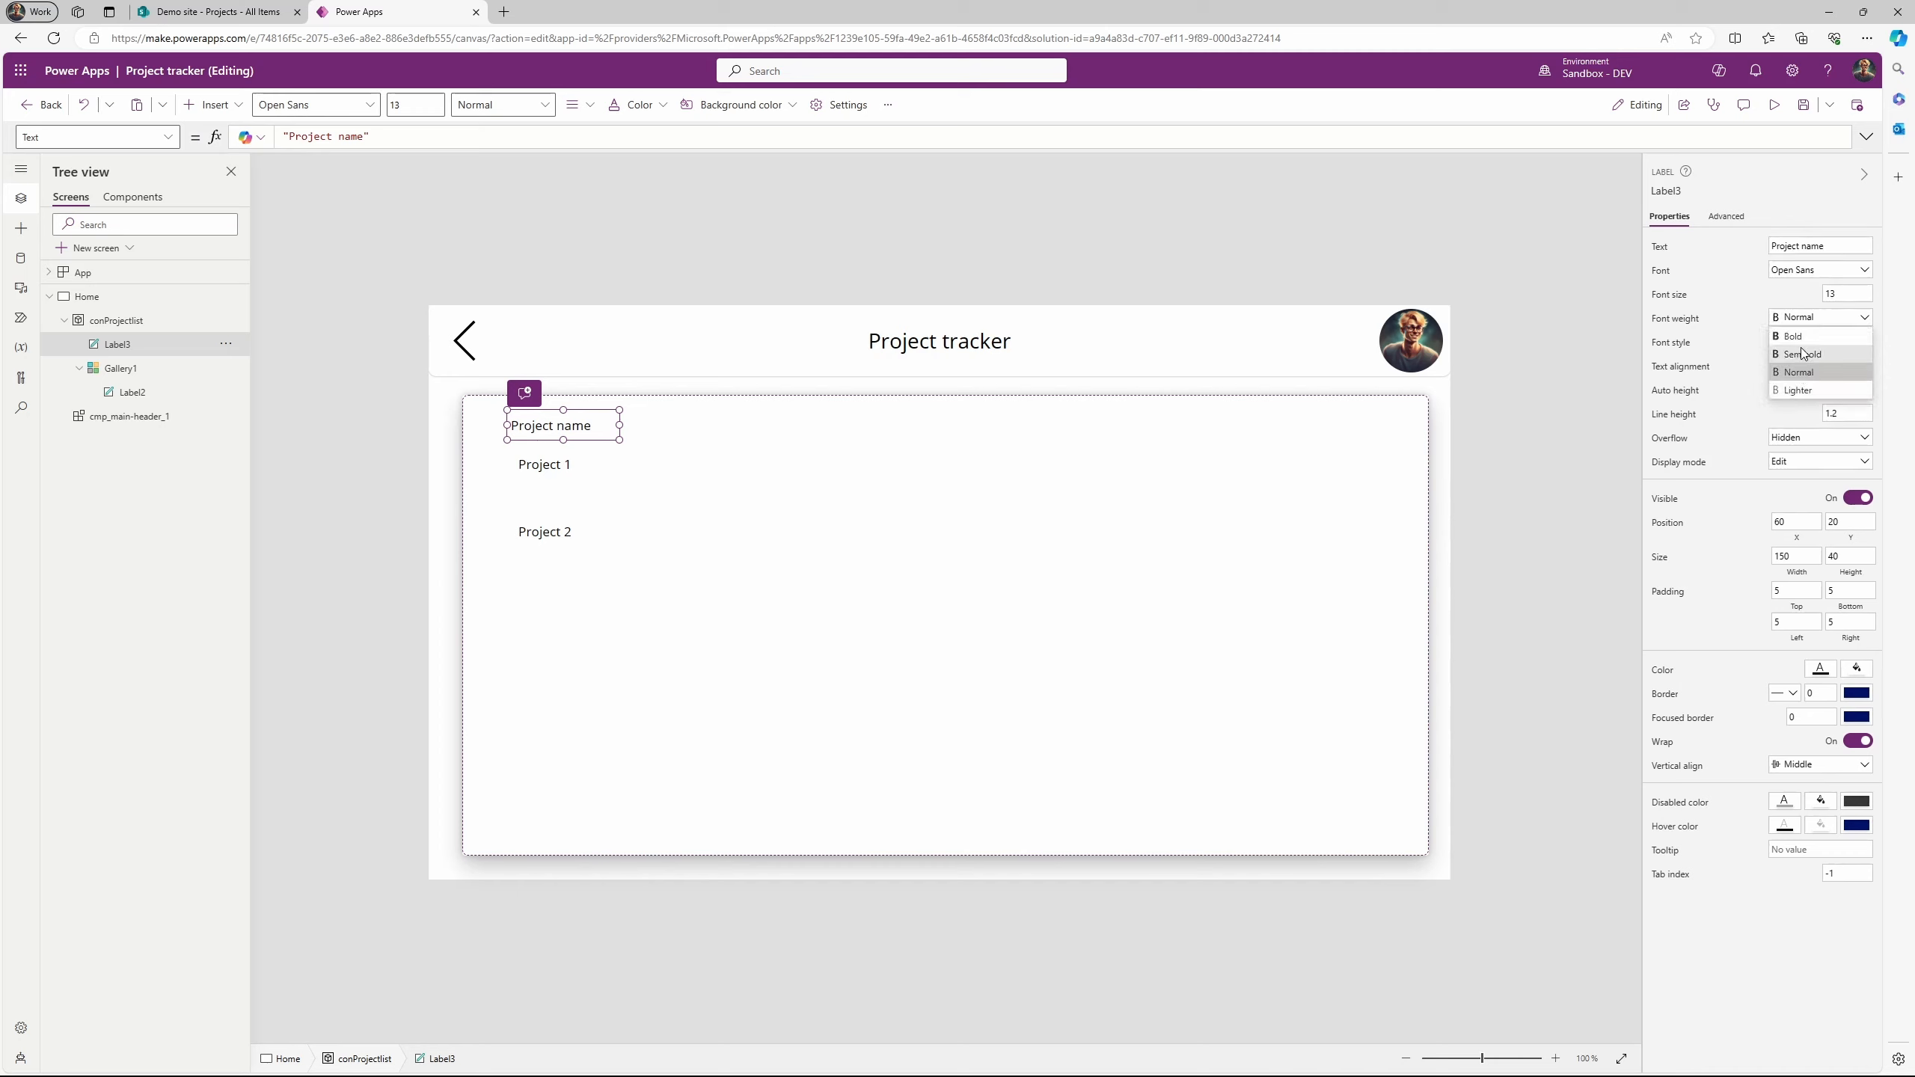
pyautogui.click(1802, 346)
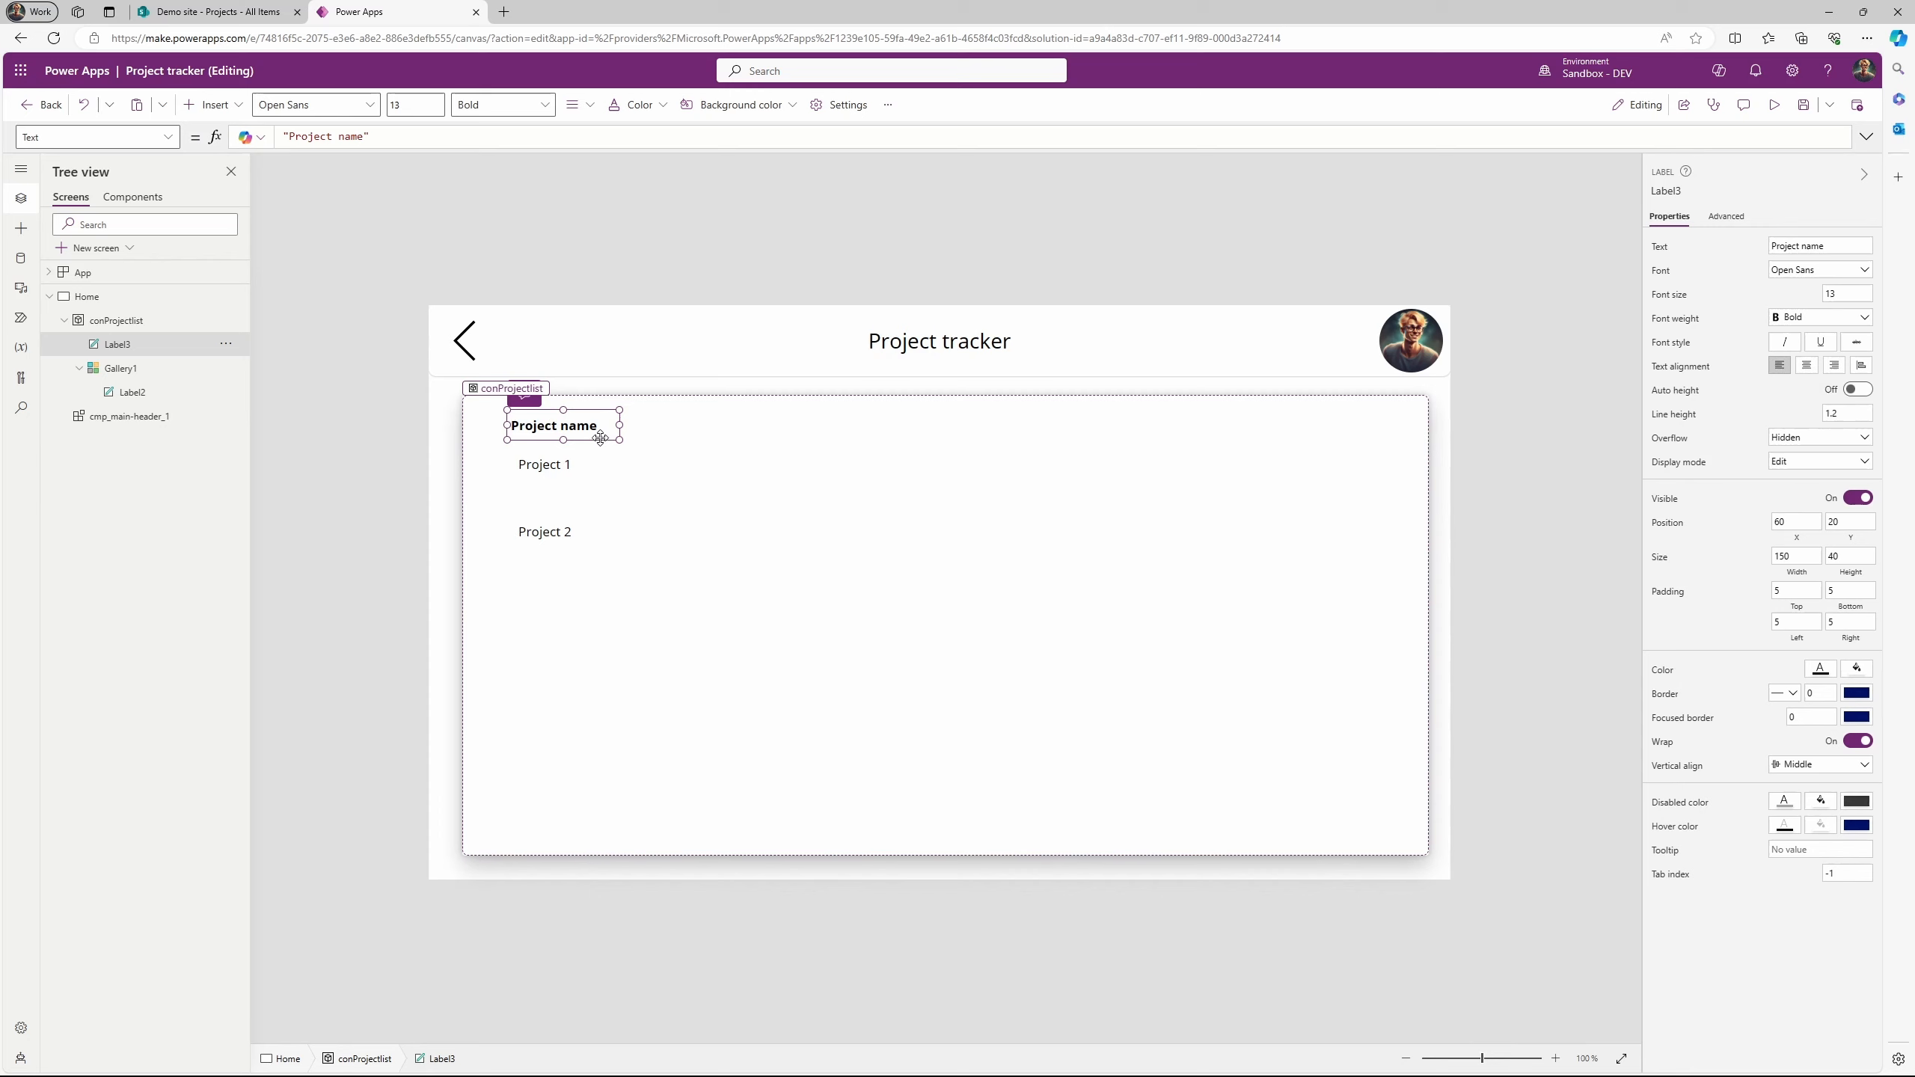
# Duplicate the "Project name" heading, place the copy at about X 465, Y 20 and set its text to "Status".
pyautogui.hotkey('ctrl', 'c')
pyautogui.hotkey('ctrl', 'v')
pyautogui.moveTo(592, 453); pyautogui.dragTo(903, 438)
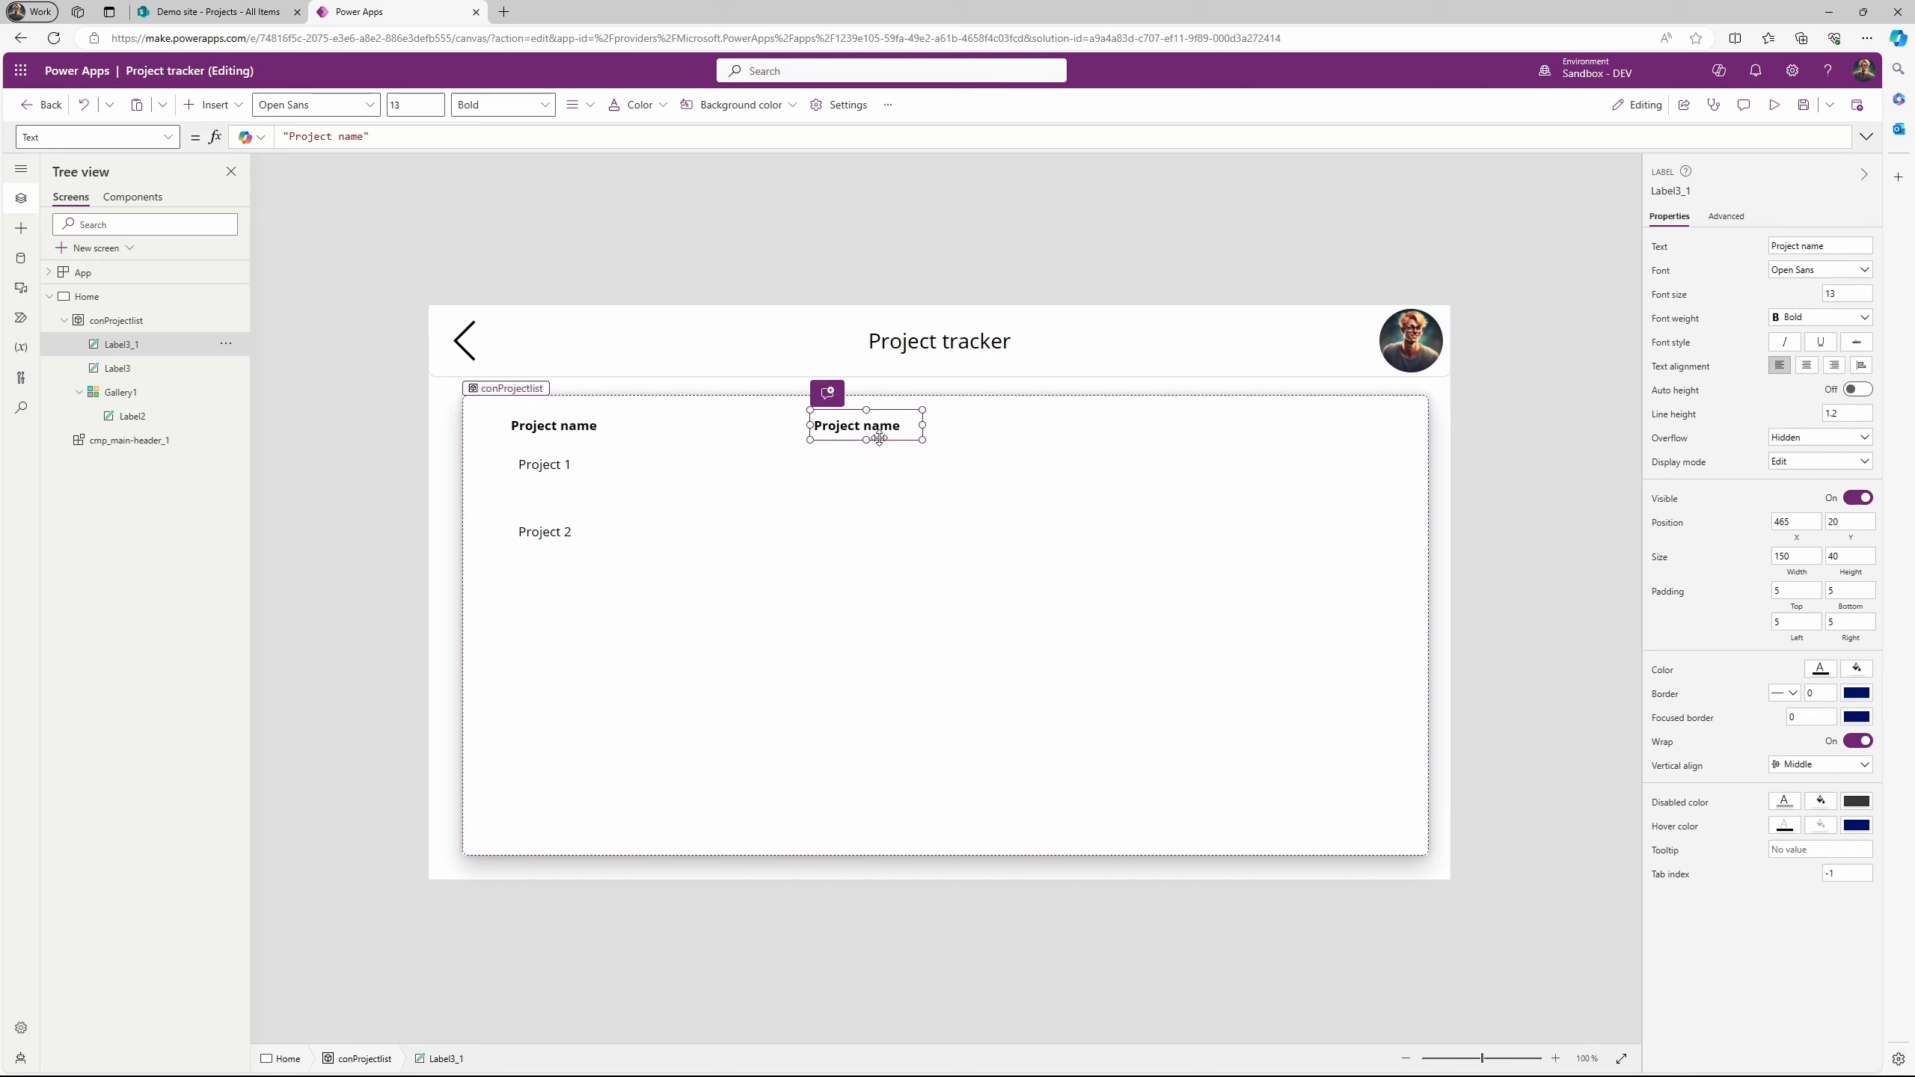
pyautogui.moveTo(1860, 251); pyautogui.dragTo(1778, 247)
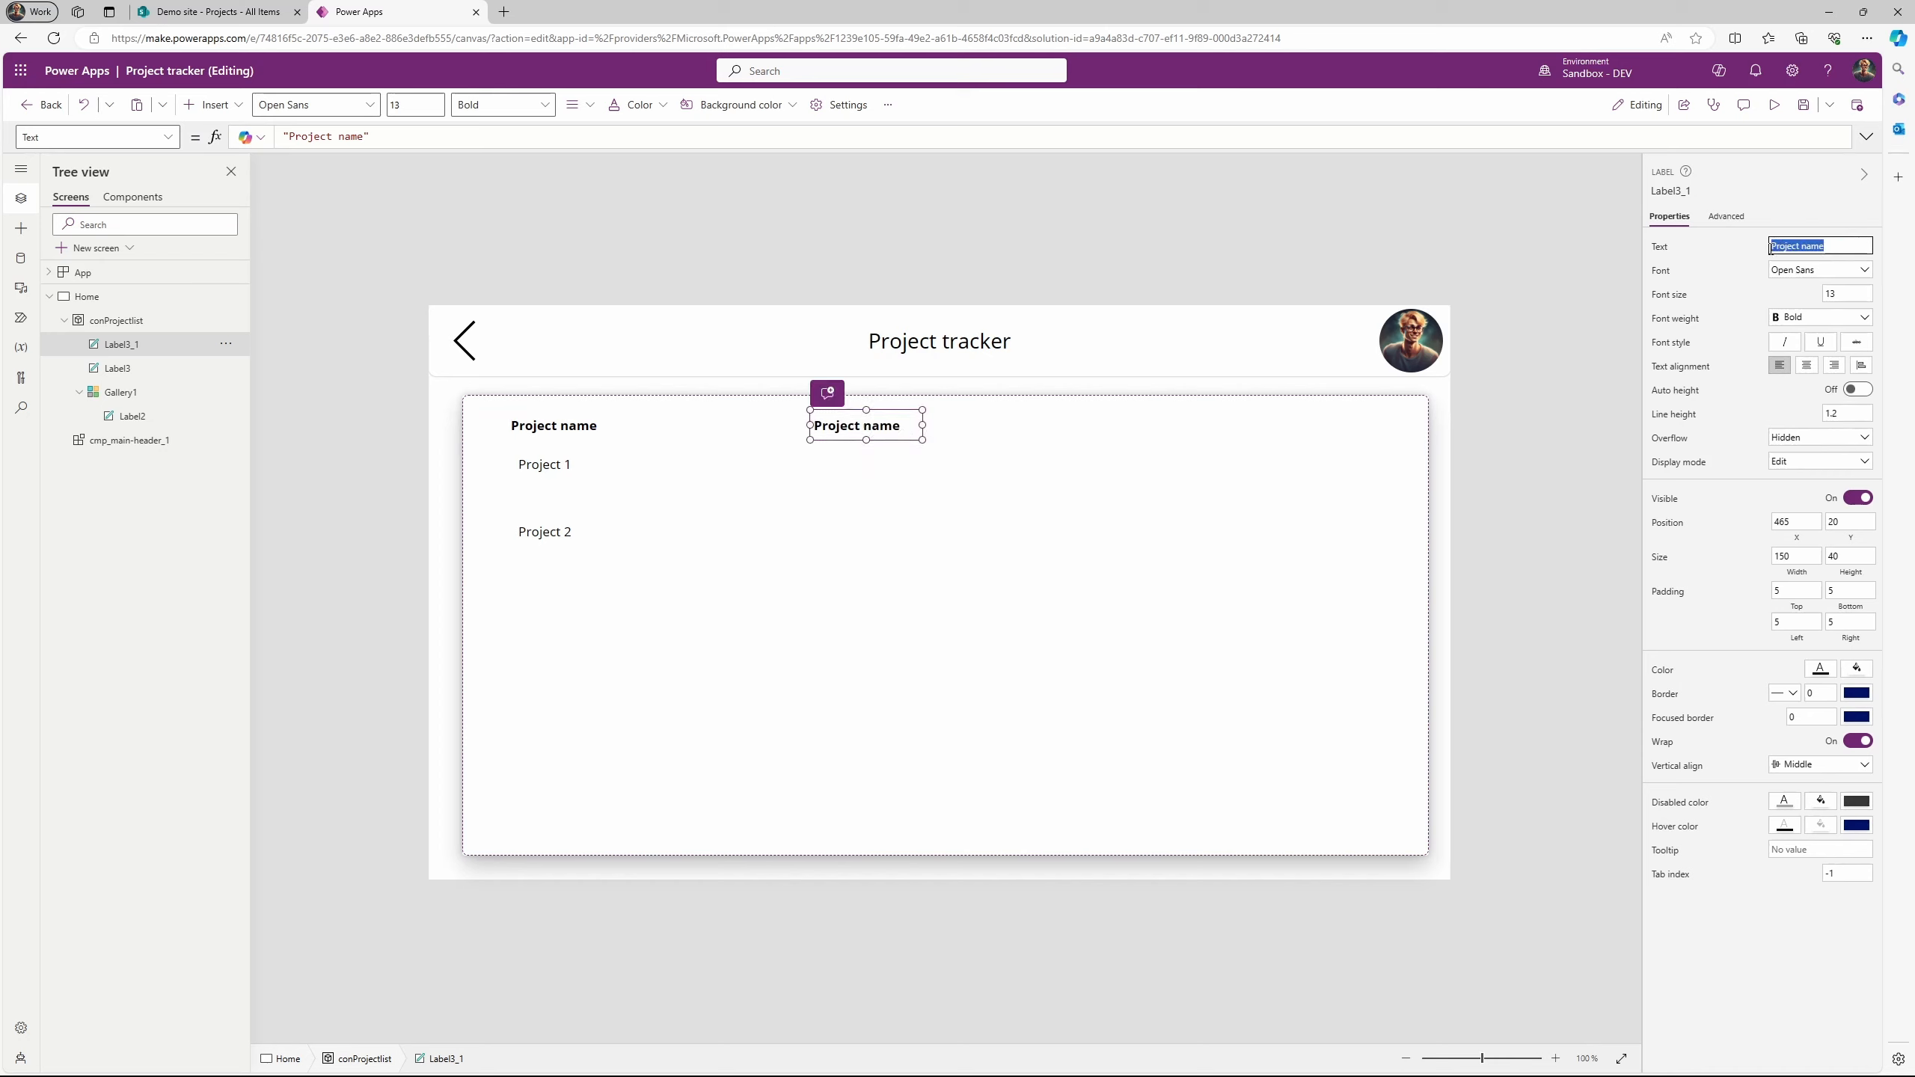
pyautogui.write('Status')
# Duplicate the title label inside the gallery row and place the copy below the Status heading, at about X 421, Y 25.
pyautogui.click(526, 466)
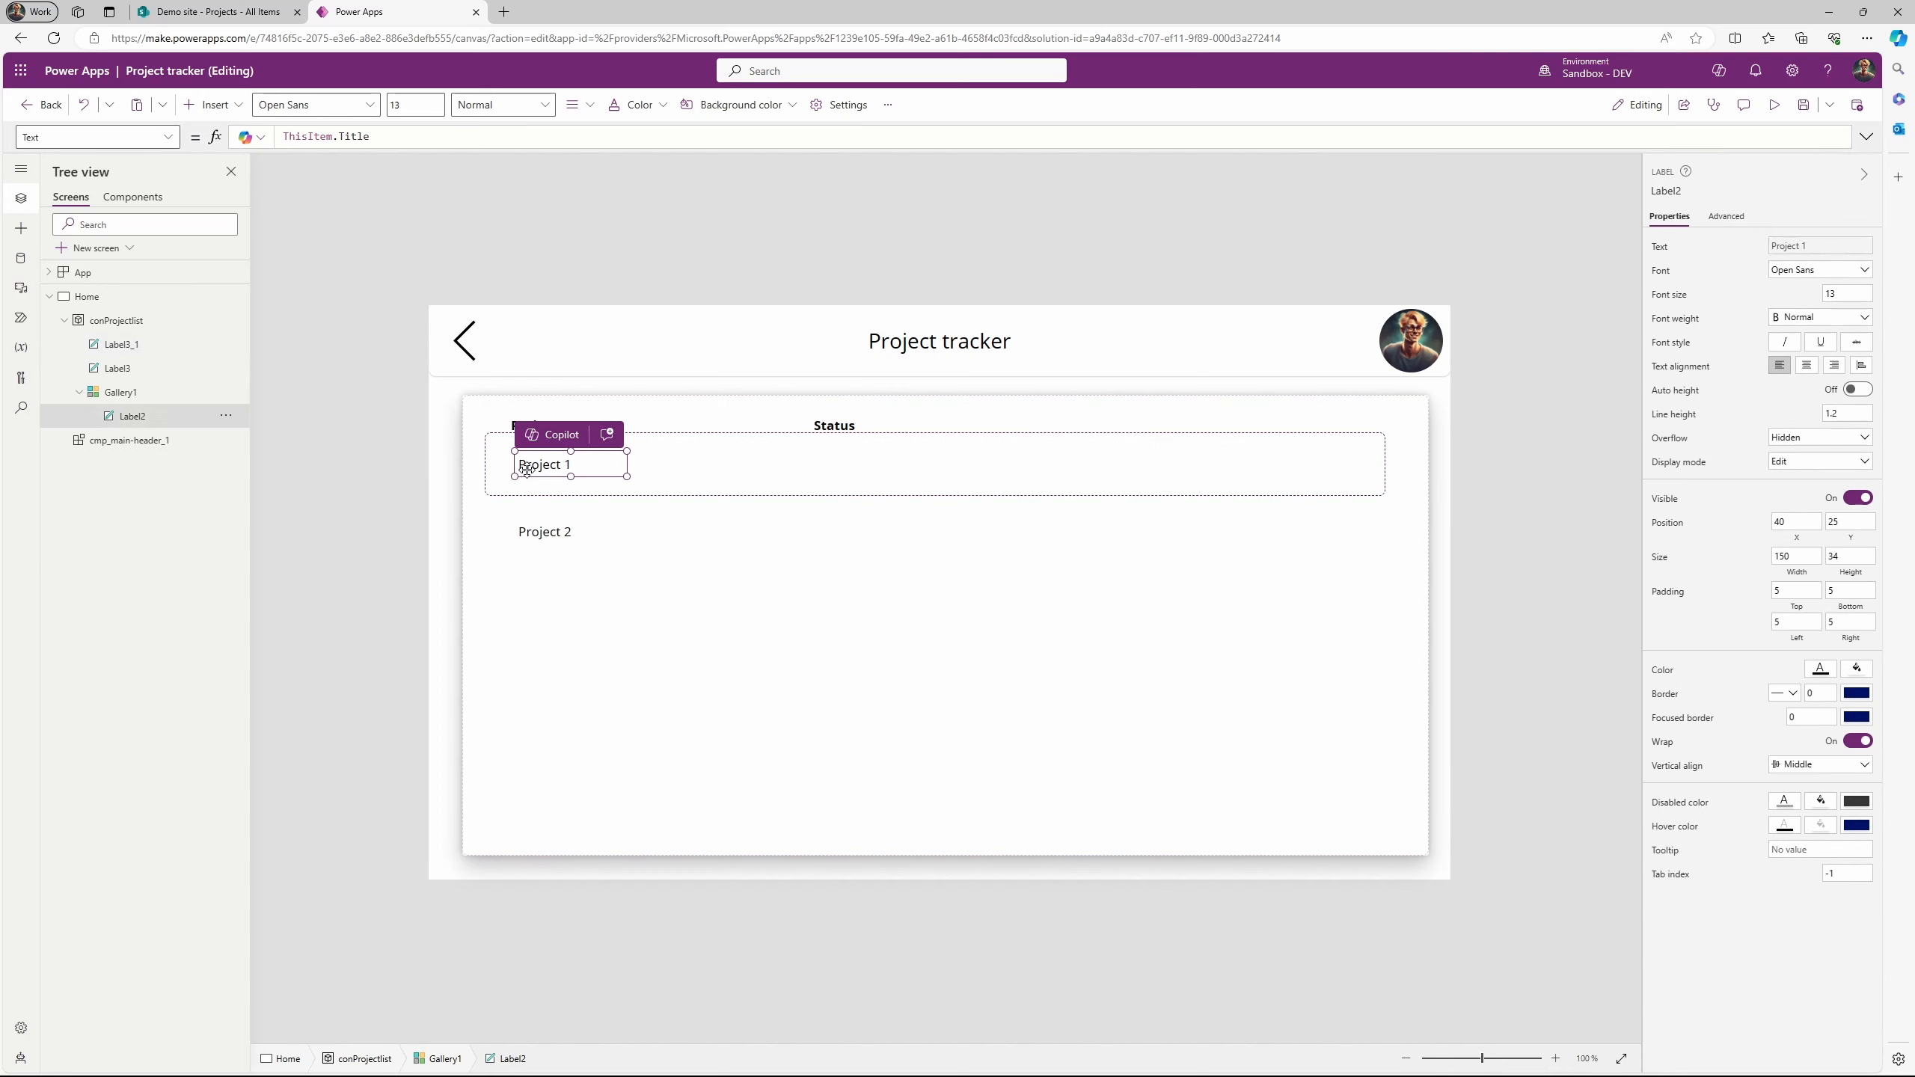
pyautogui.hotkey('ctrl', 'c')
pyautogui.hotkey('ctrl', 'v')
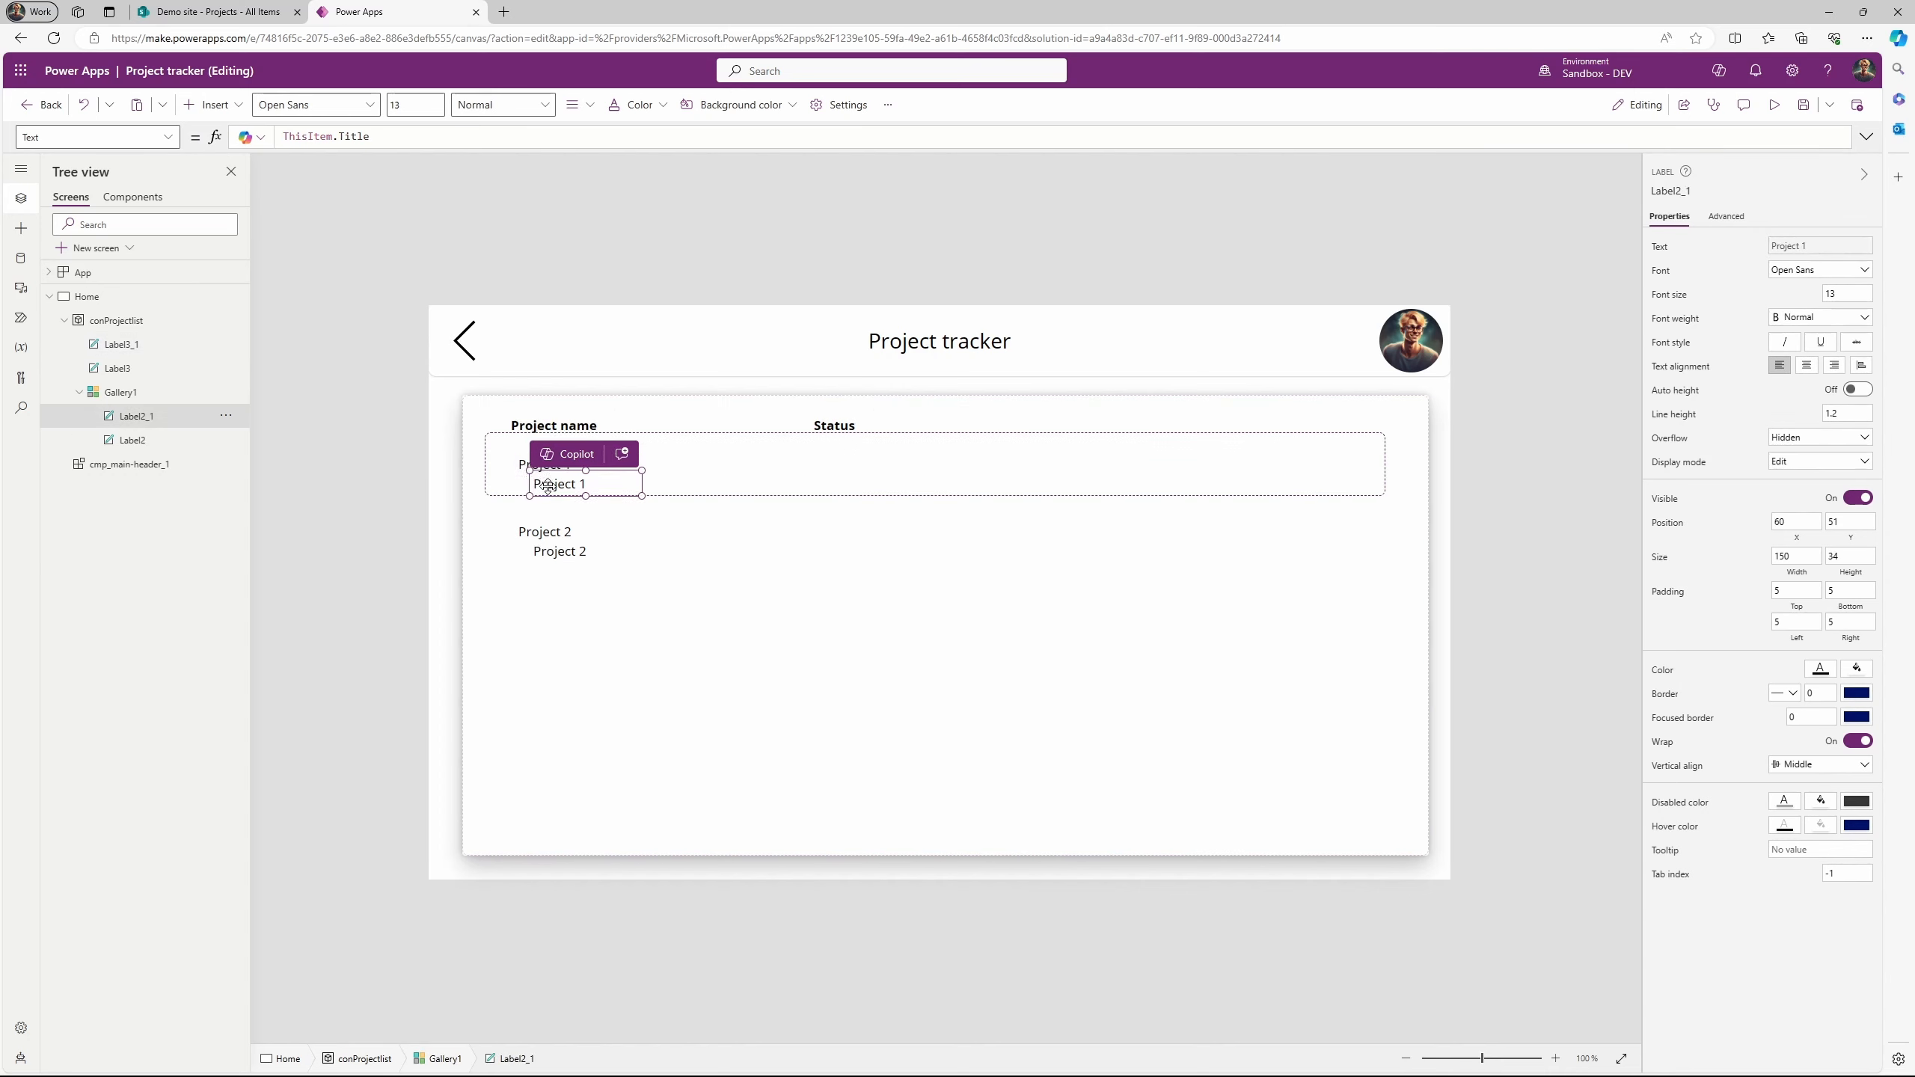
pyautogui.moveTo(550, 473); pyautogui.dragTo(839, 459)
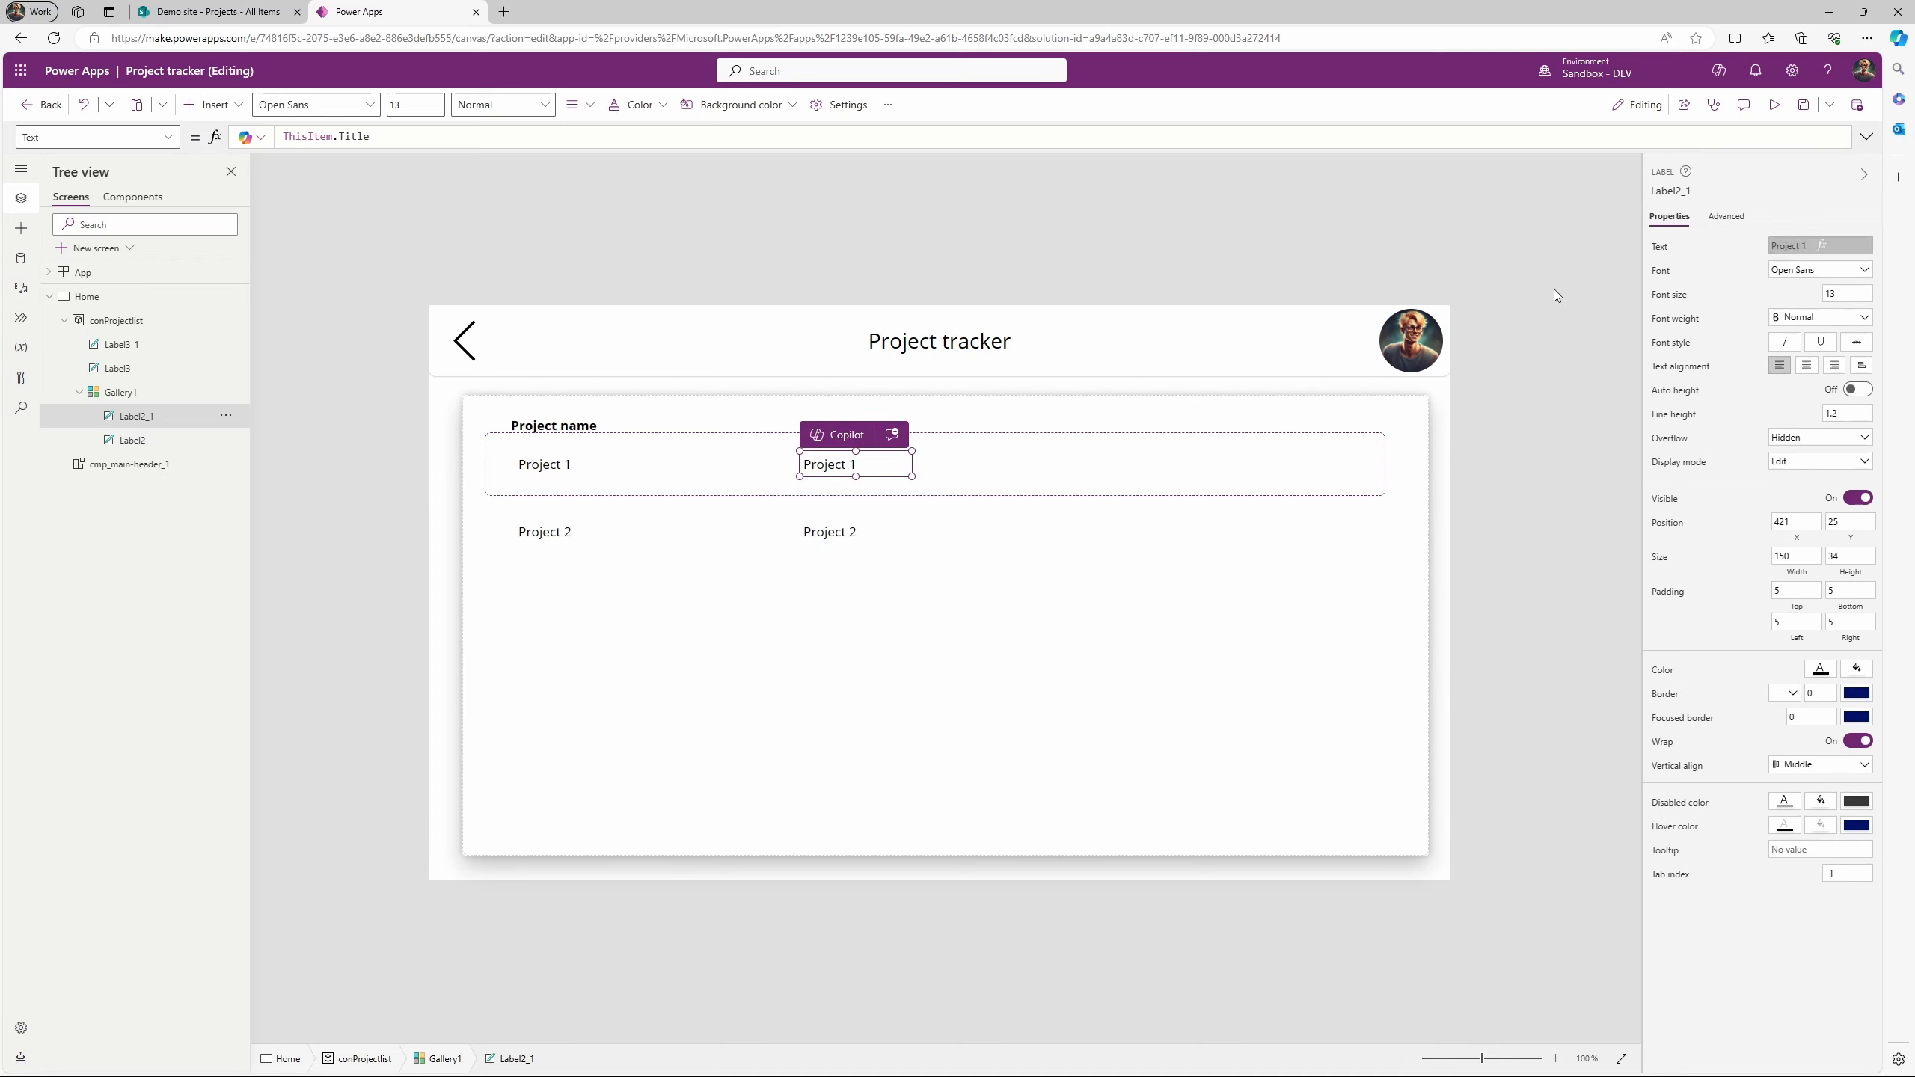
# Set the text formula of the gallery row's label under the Status heading to ThisItem.Status.Value.
pyautogui.click(388, 138)
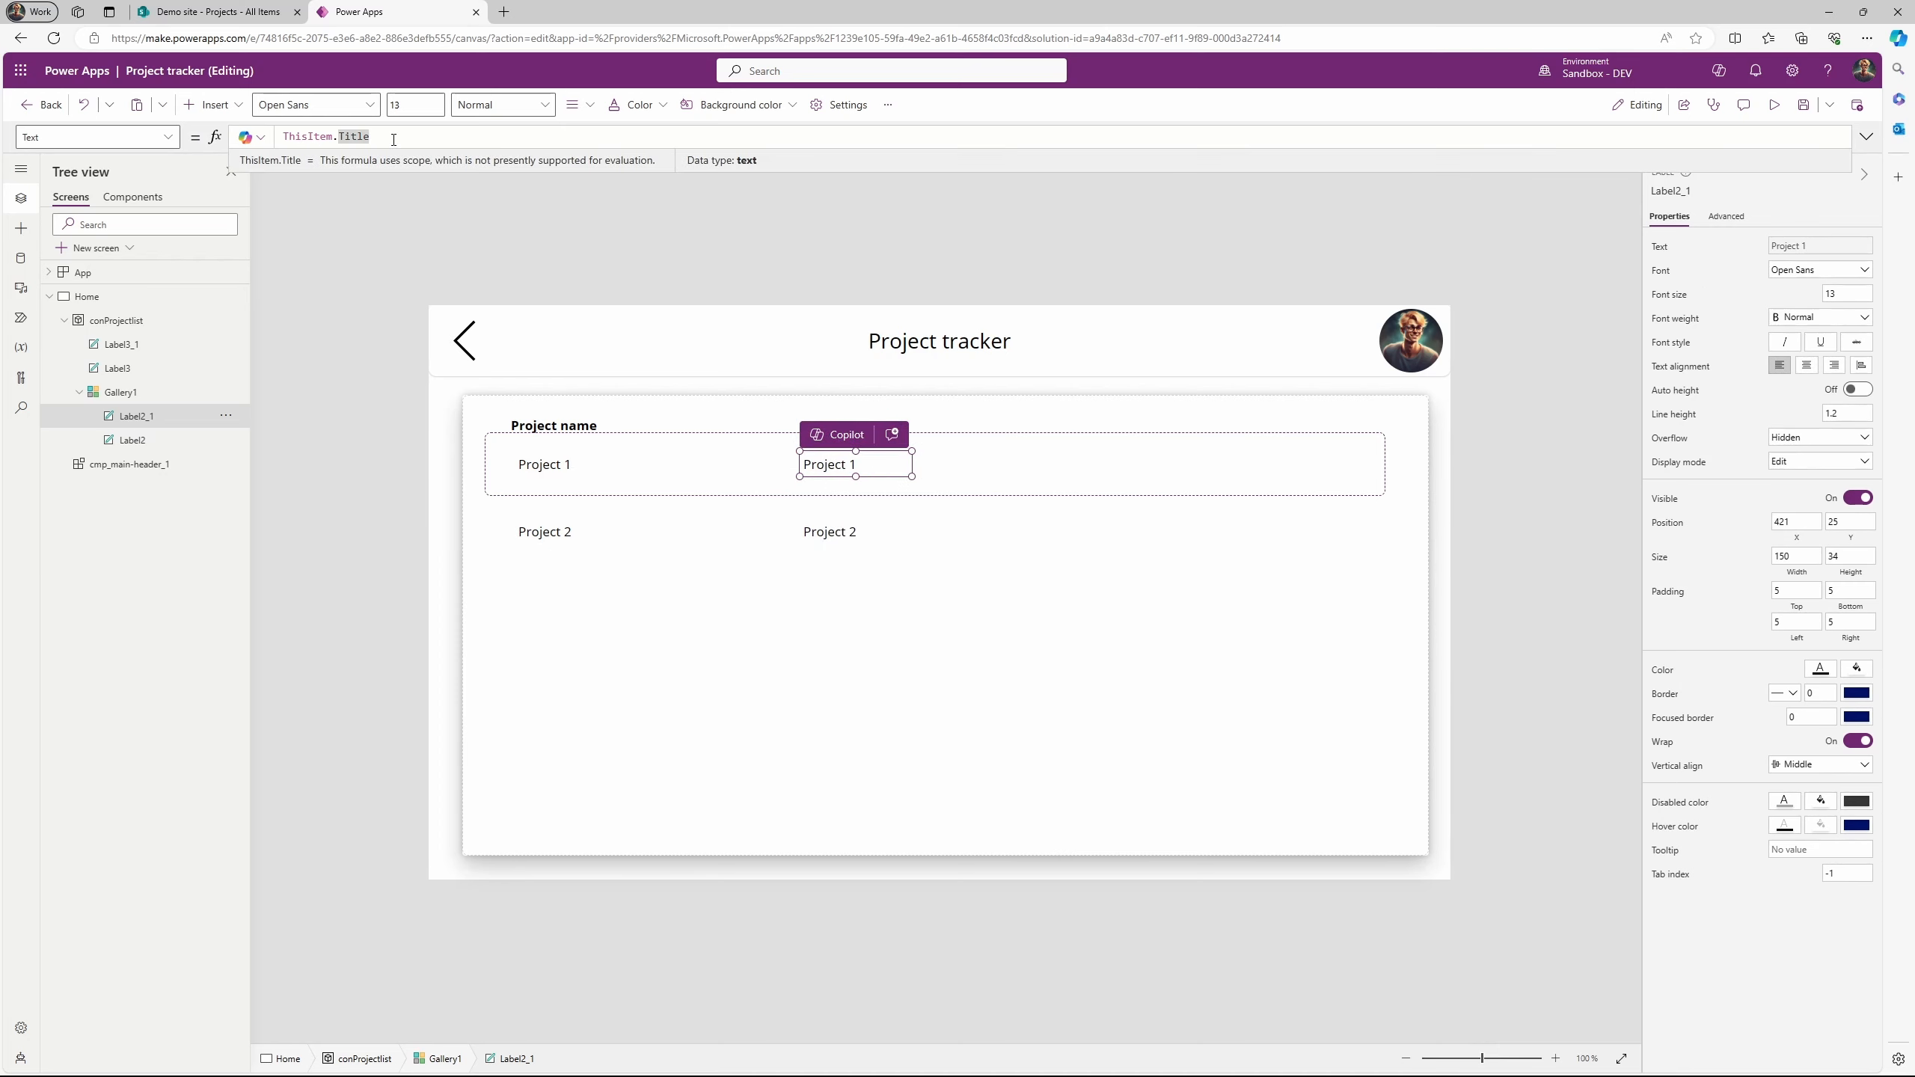
pyautogui.press('BackSpace')
pyautogui.press('BackSpace')
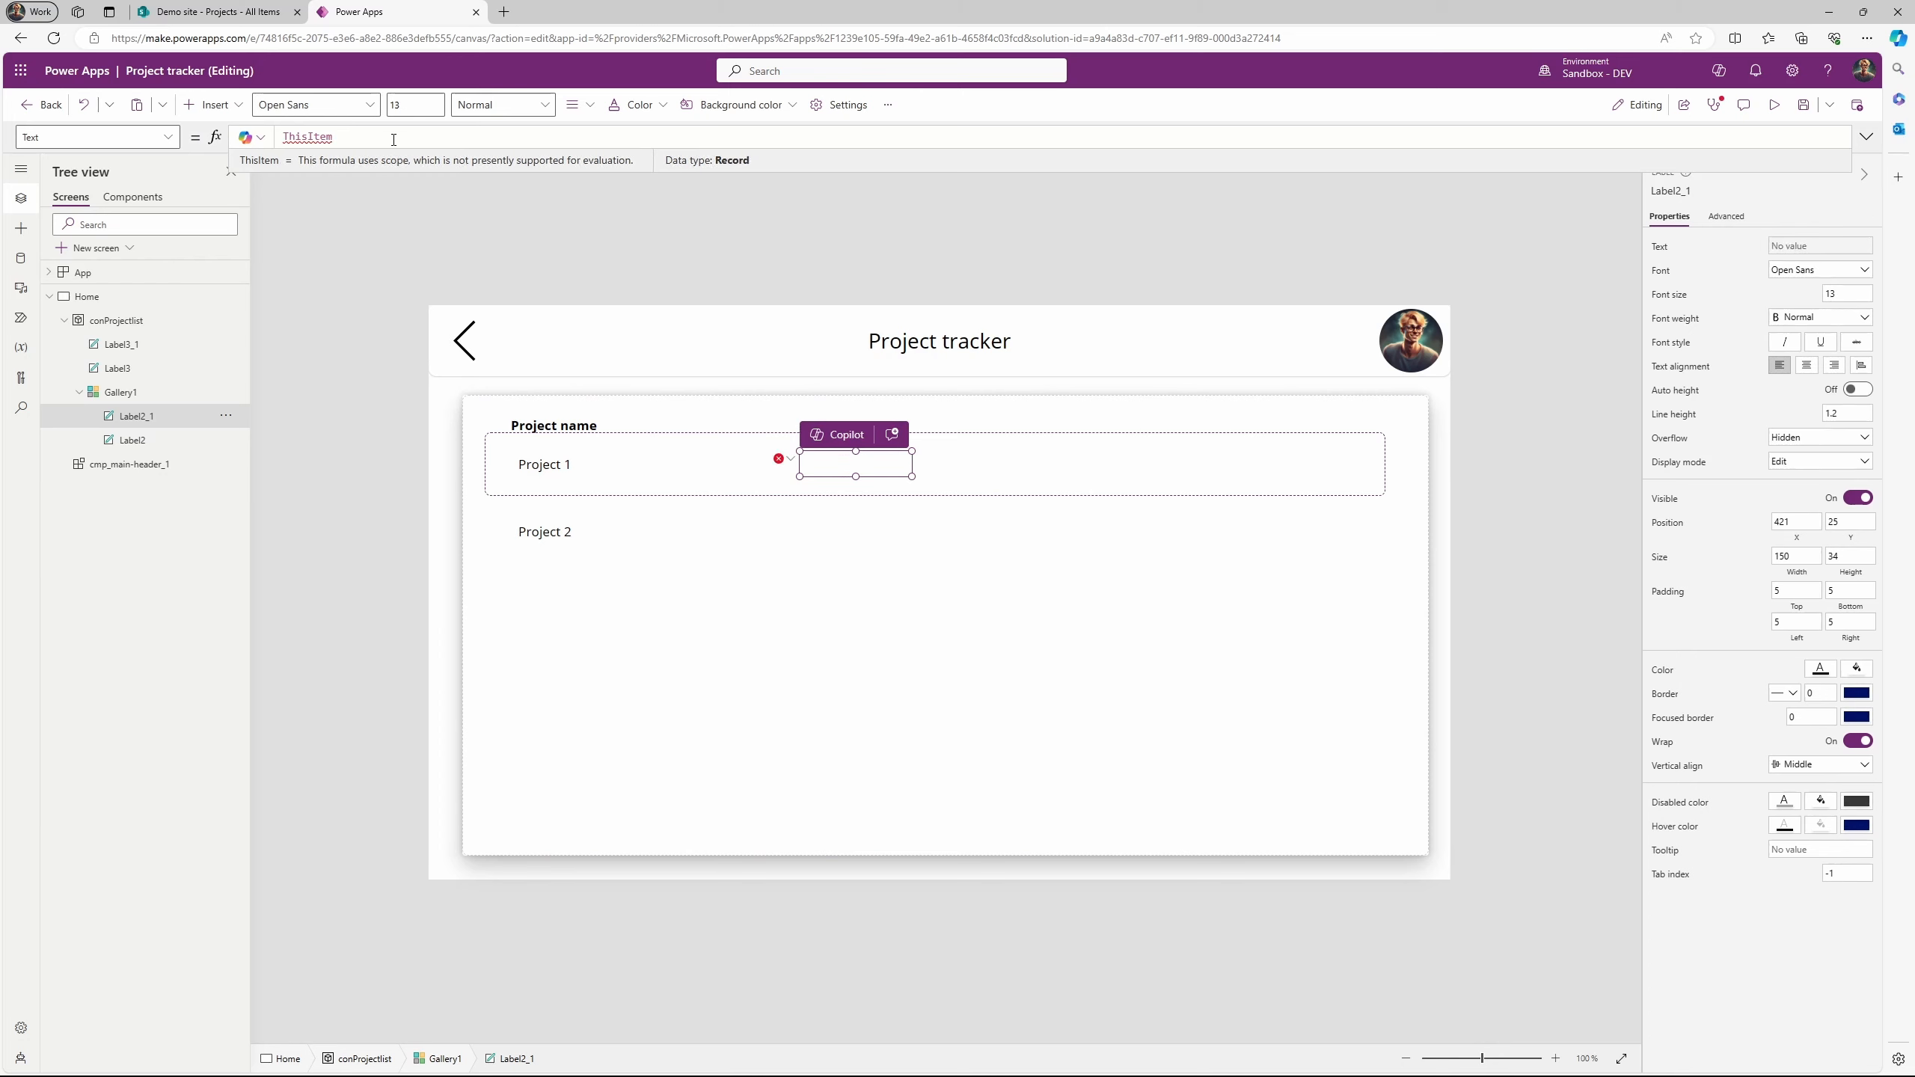
pyautogui.write('.')
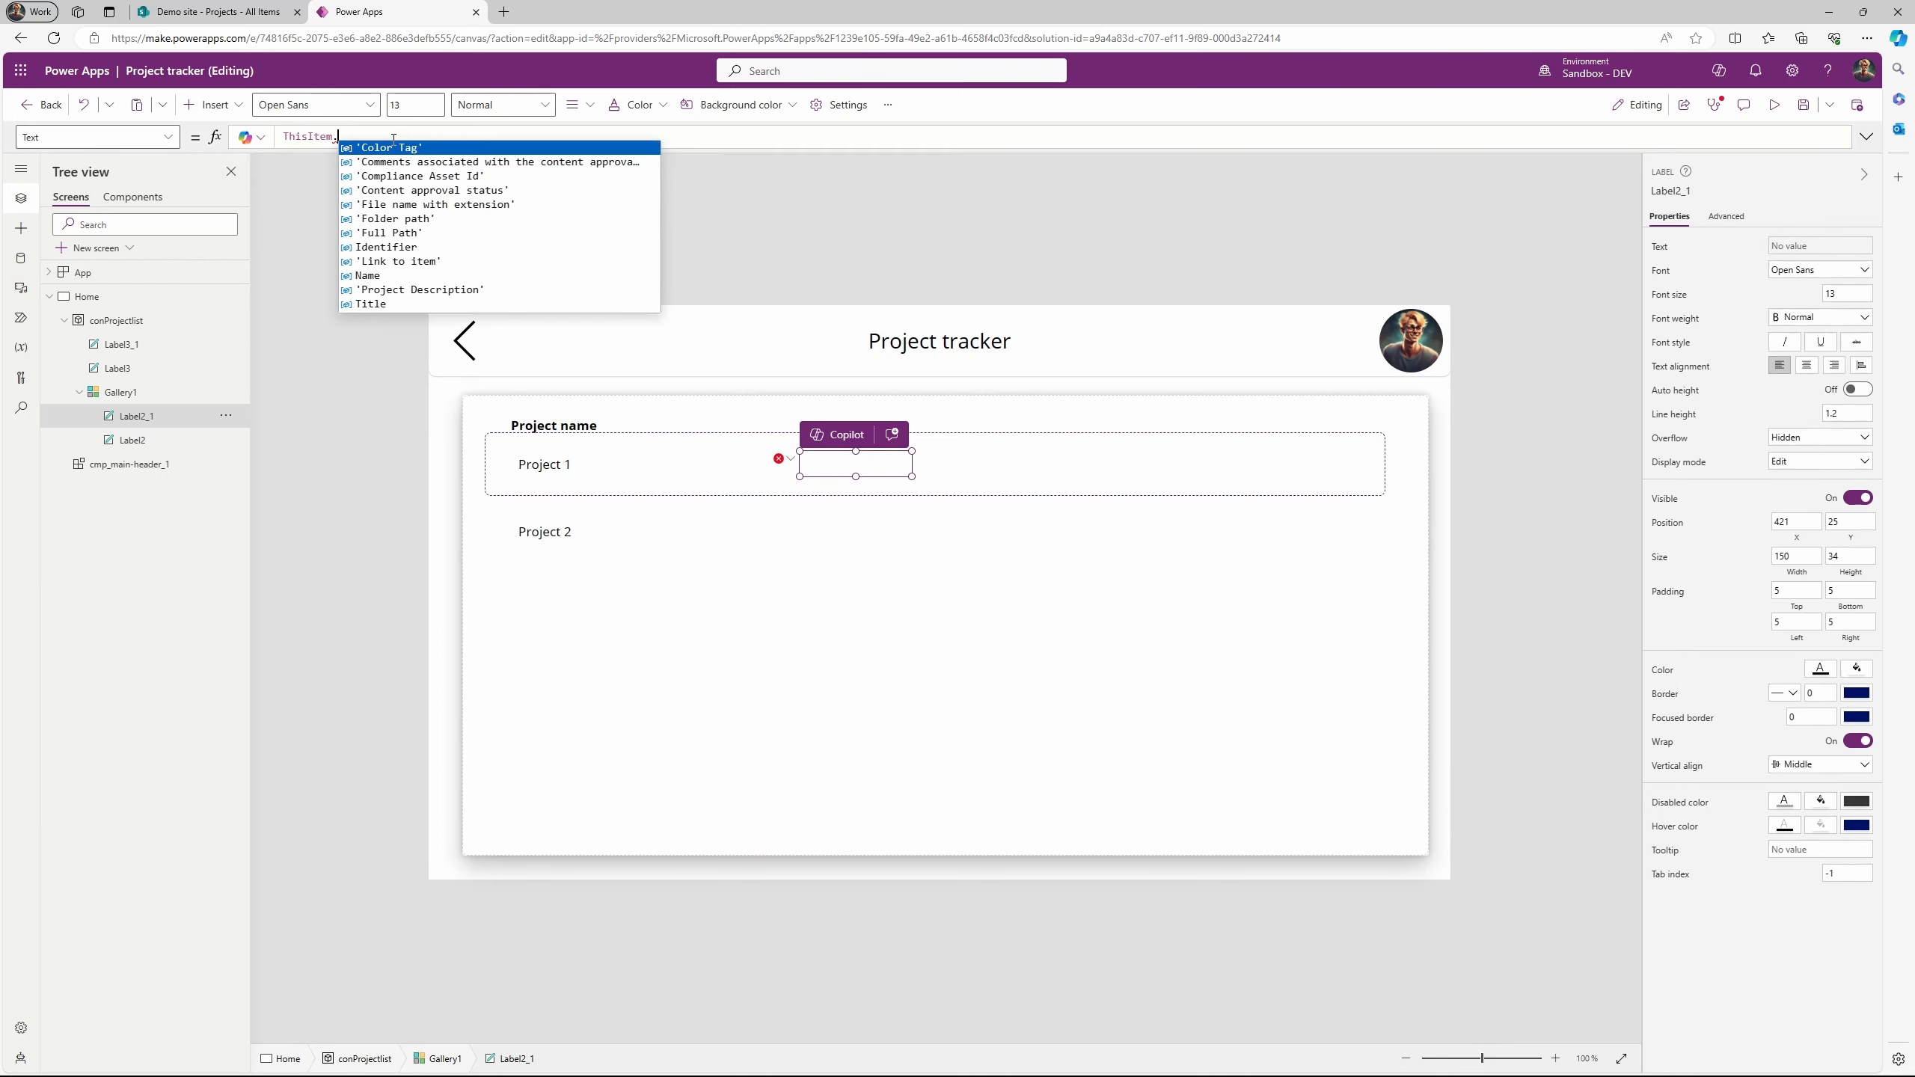
pyautogui.press('Down')
pyautogui.press('Down')
pyautogui.press('Down')
pyautogui.press('Down')
pyautogui.press('Down')
pyautogui.press('Down')
pyautogui.press('Down')
pyautogui.press('Down')
pyautogui.press('Down')
pyautogui.press('Down')
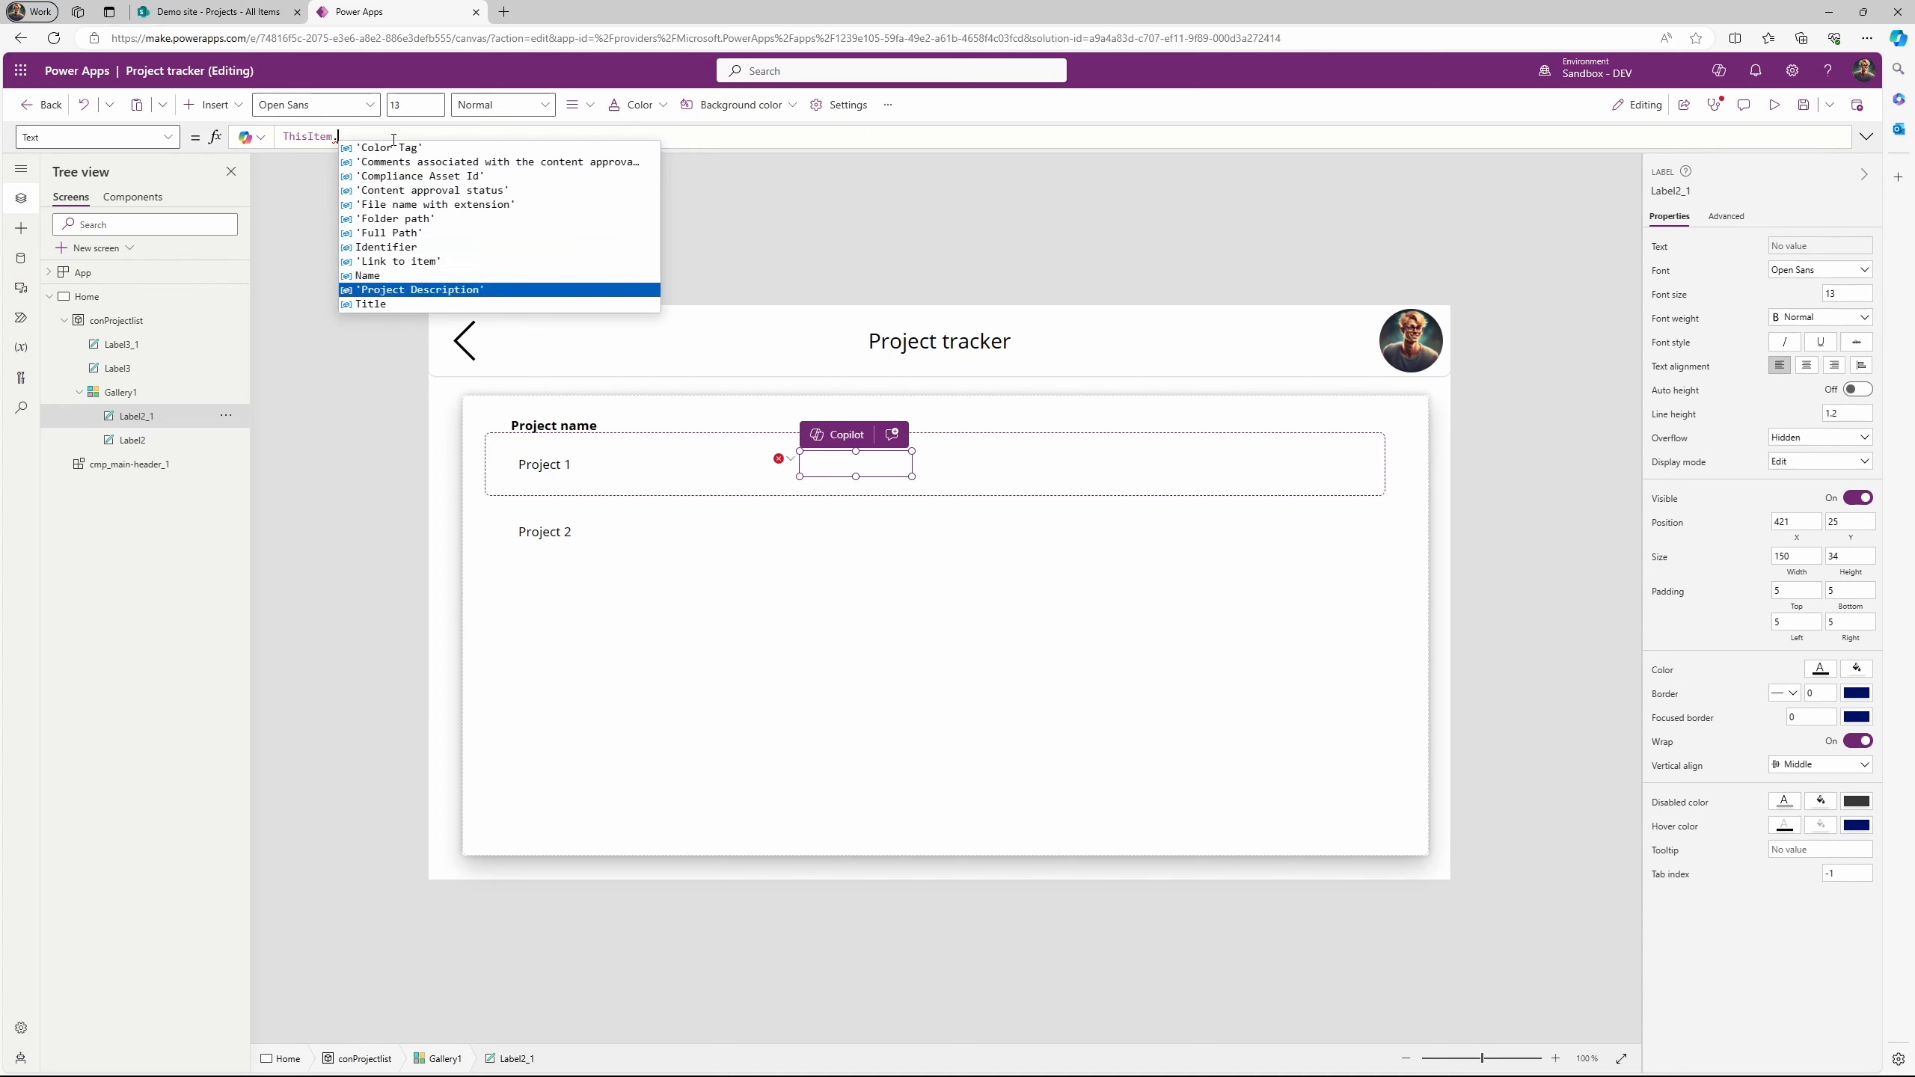
pyautogui.press('Down')
pyautogui.press('Down')
pyautogui.press('Down')
pyautogui.press('Down')
pyautogui.press('Down')
pyautogui.press('Down')
pyautogui.write('s')
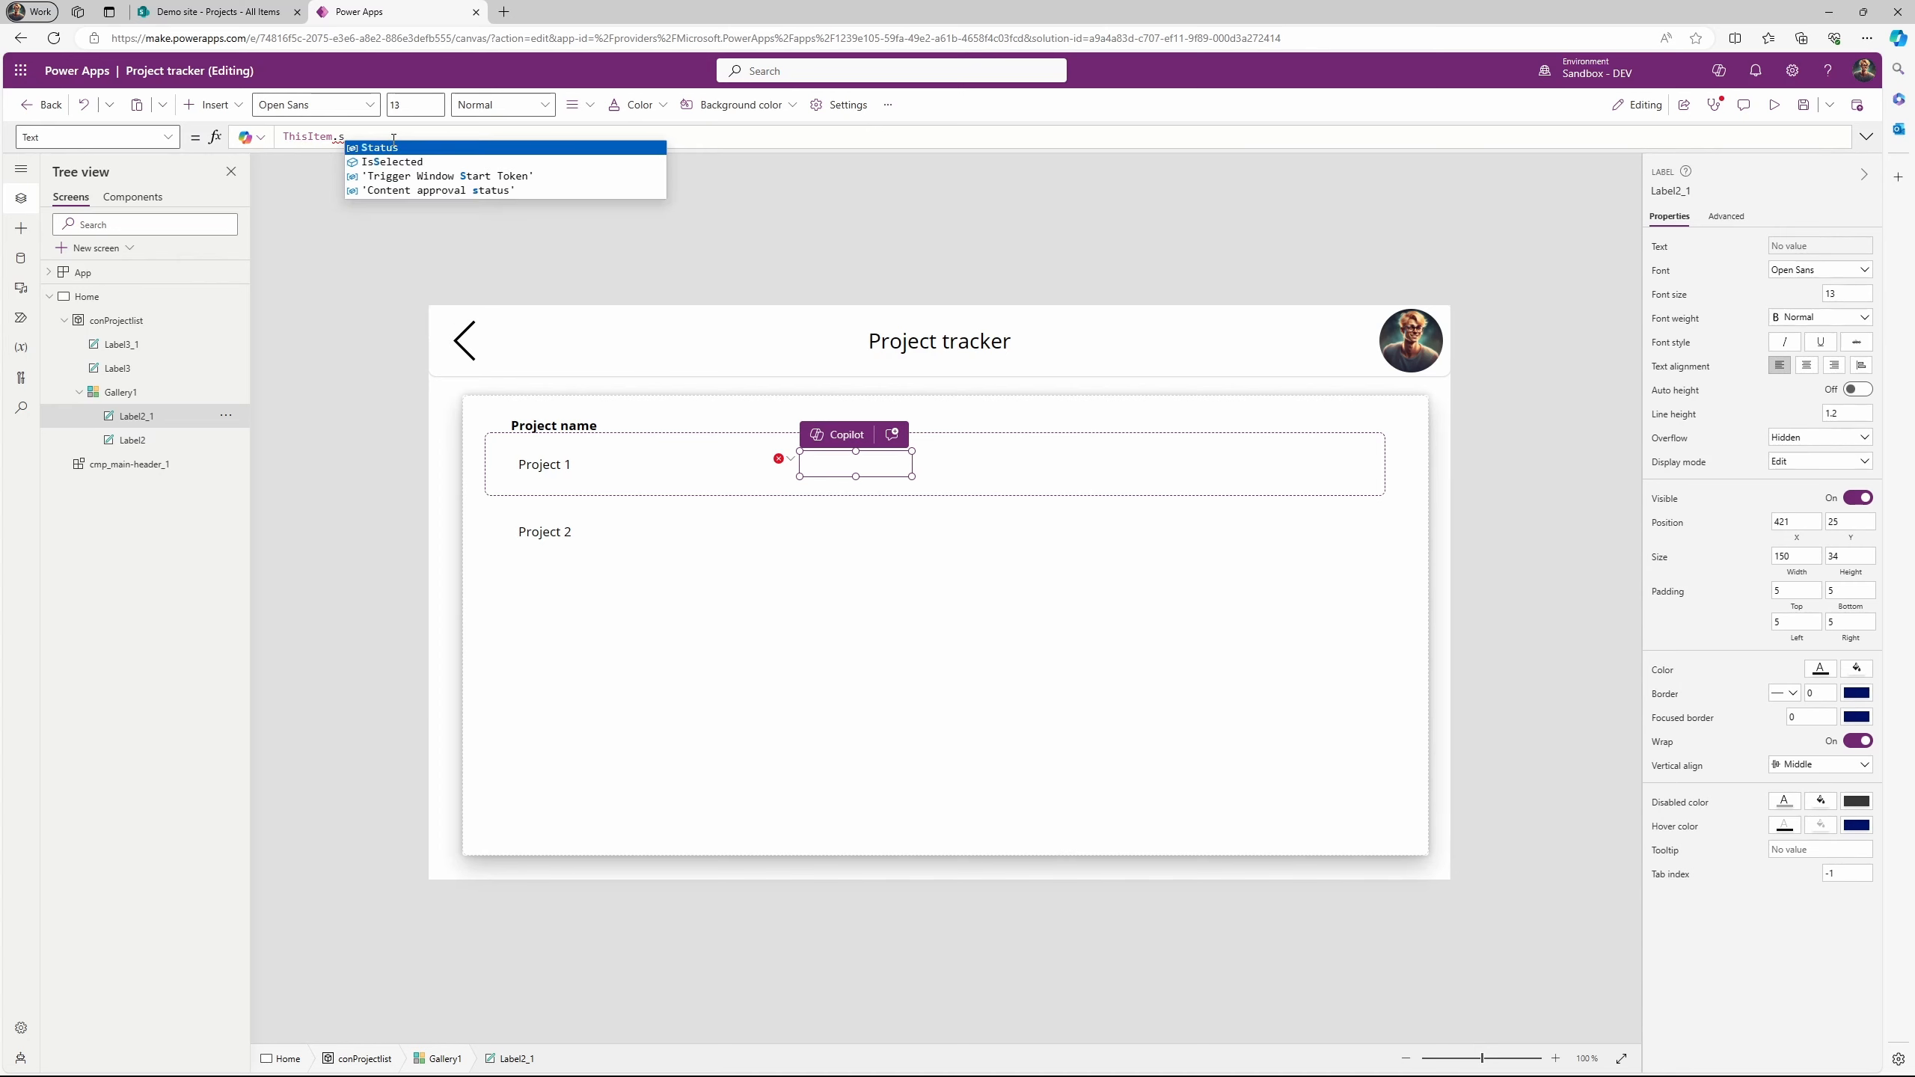
pyautogui.press('Tab')
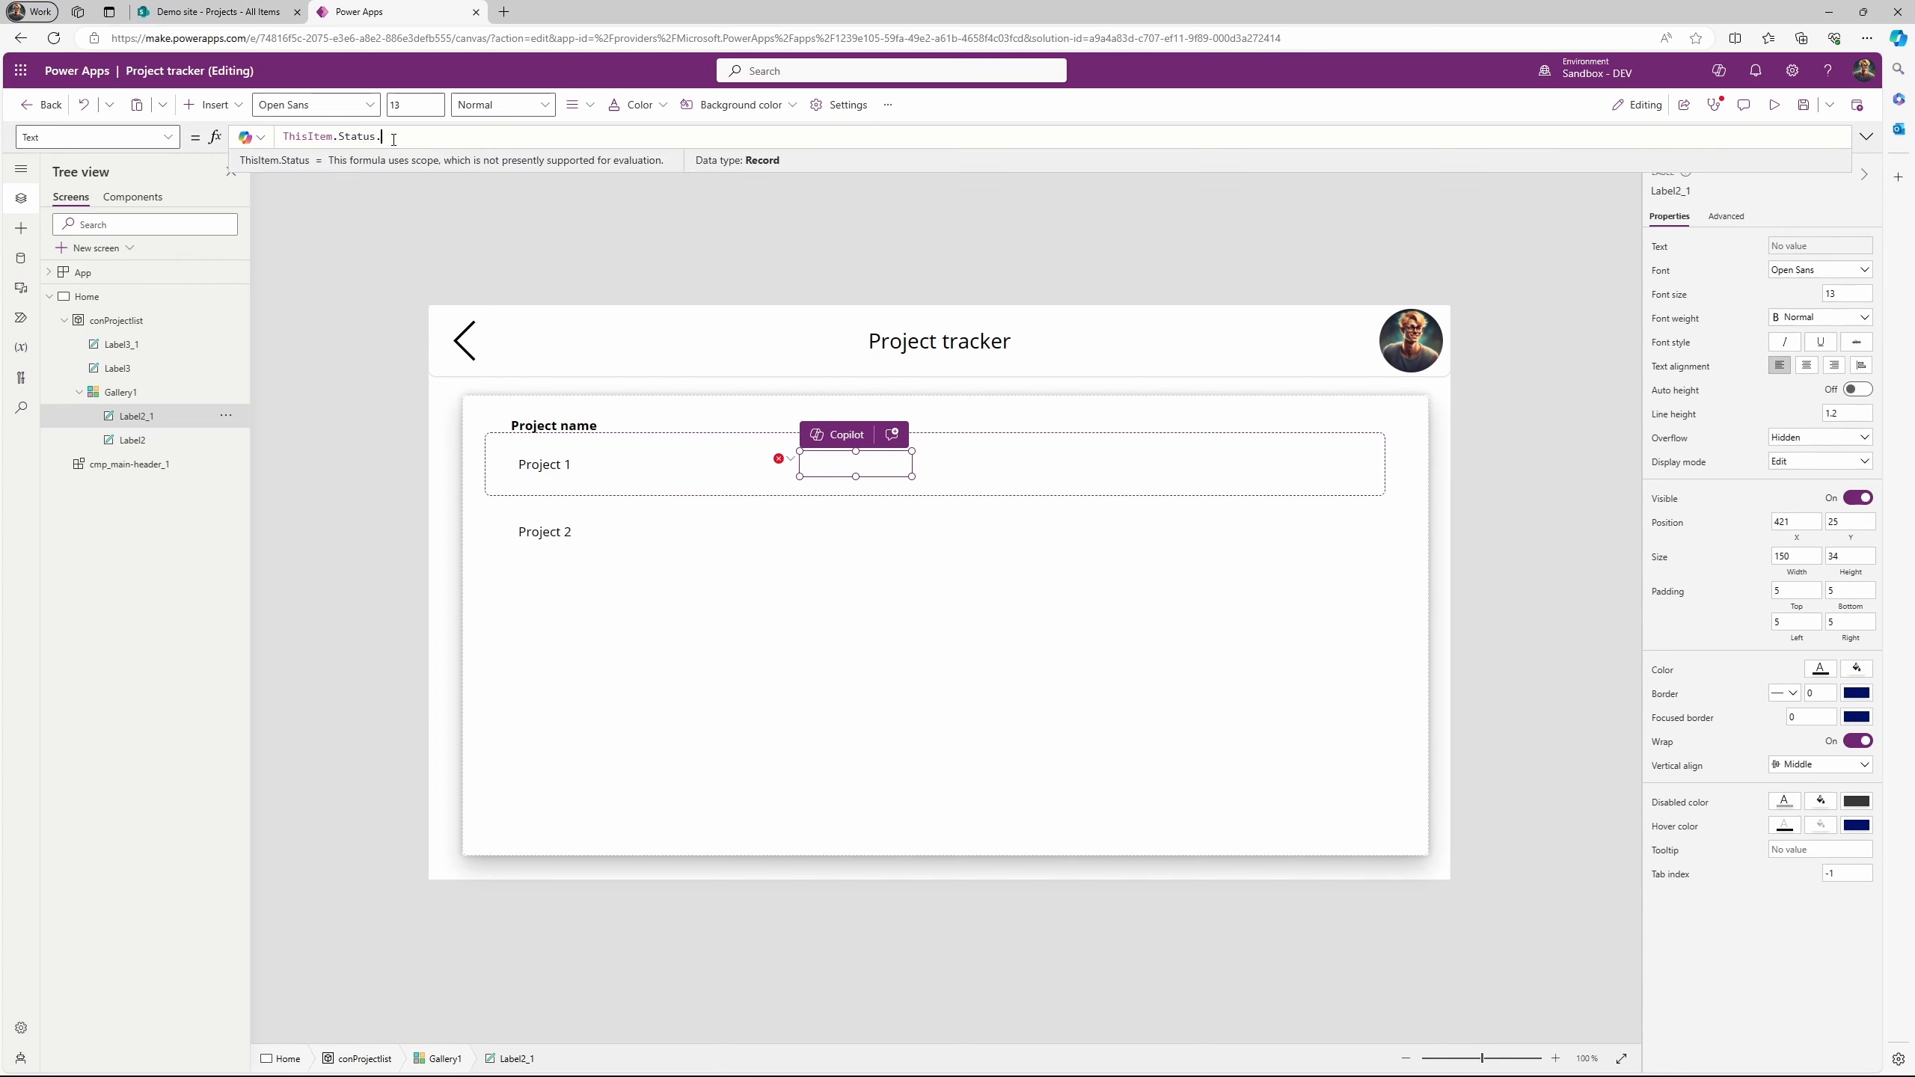
pyautogui.write('.')
pyautogui.press('Tab')
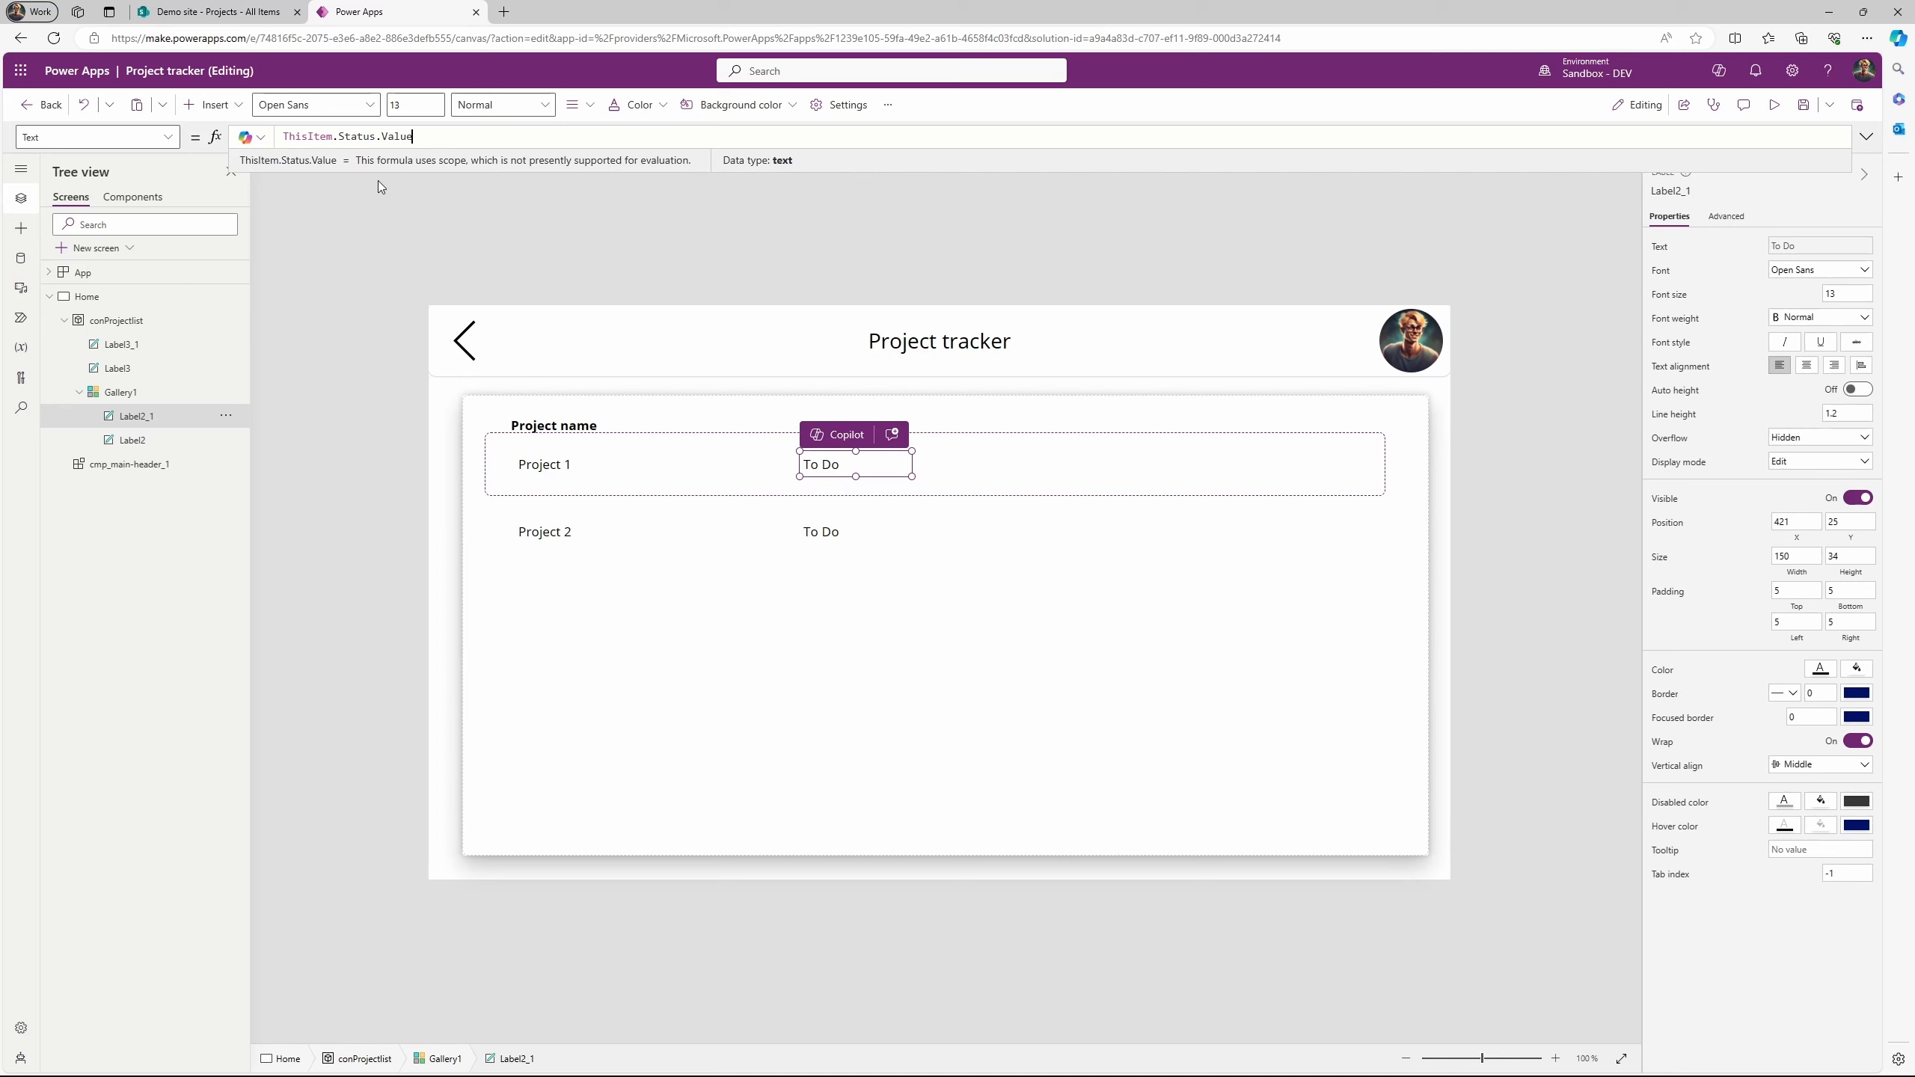
# Align the status label in the gallery row with the Status heading at about X 430, Y 25 and narrow it to about 131.
pyautogui.moveTo(868, 472); pyautogui.dragTo(877, 472)
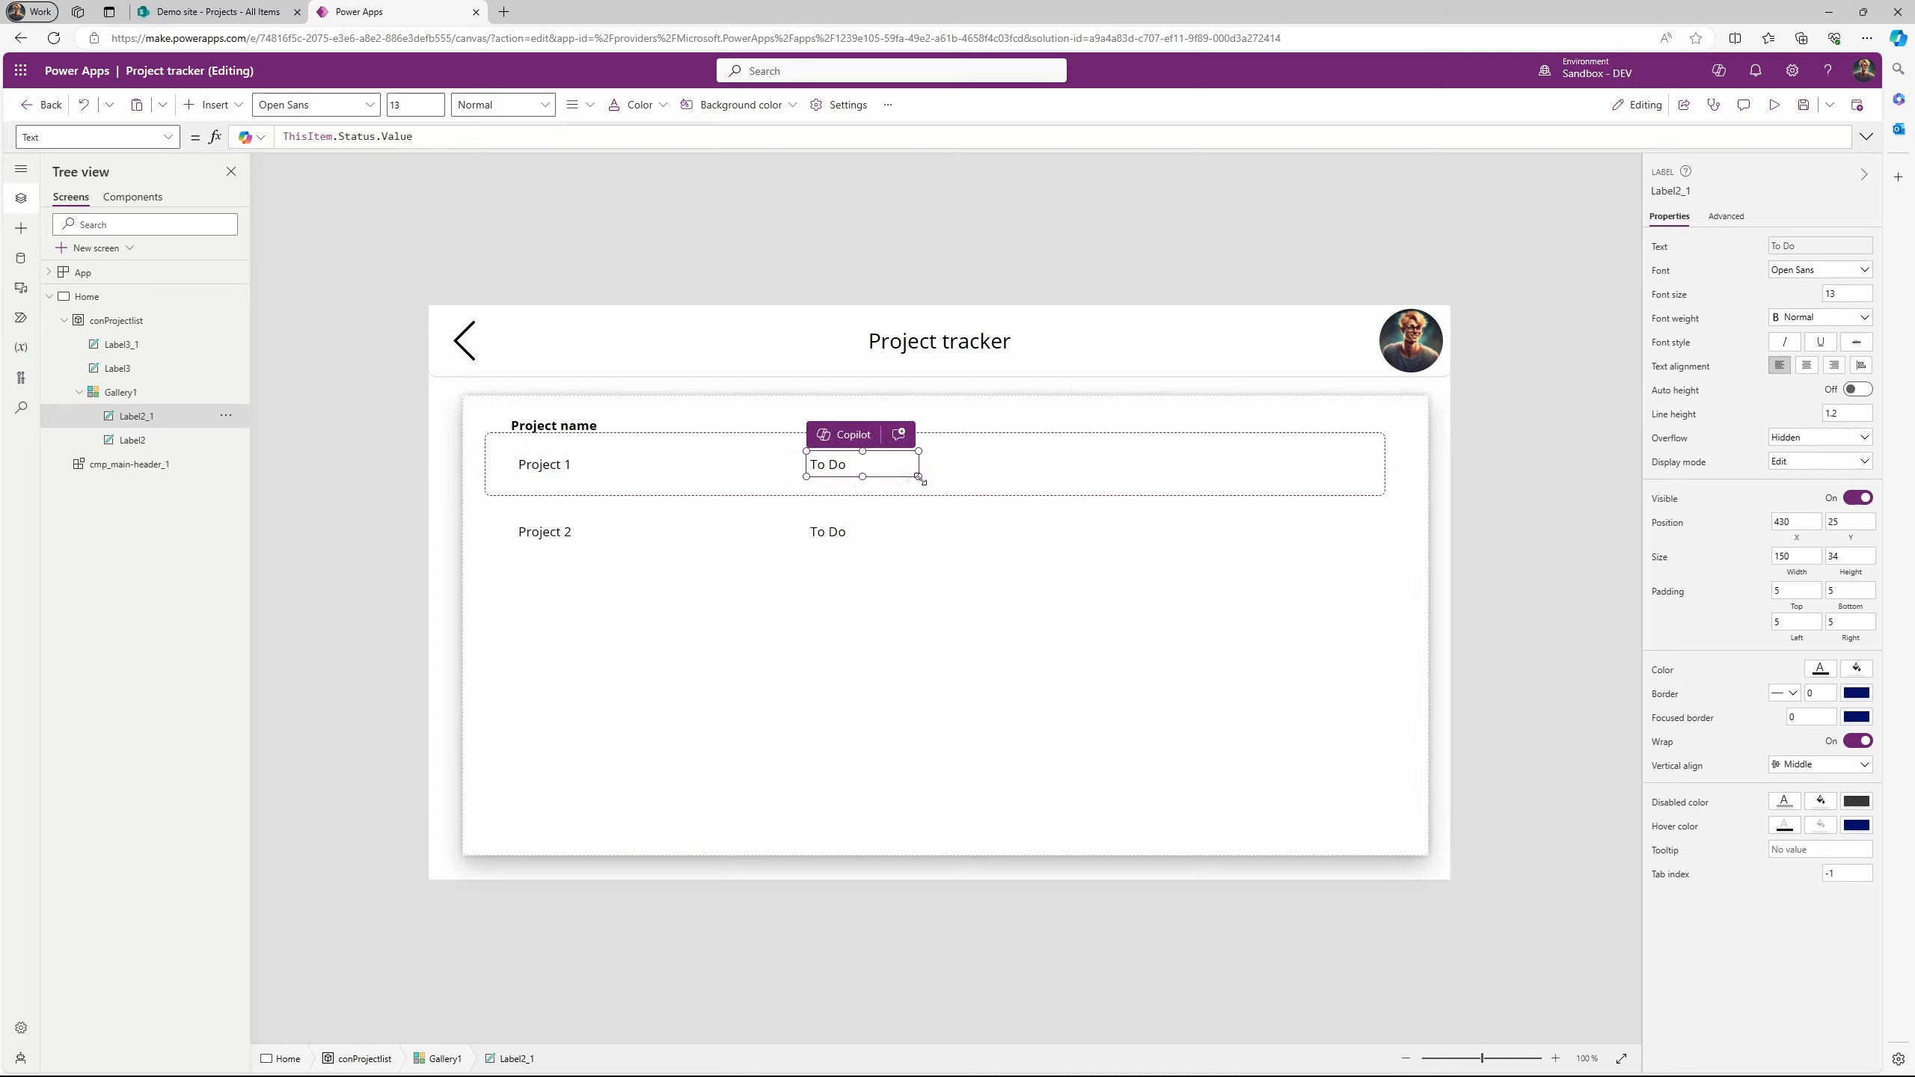
pyautogui.click(905, 505)
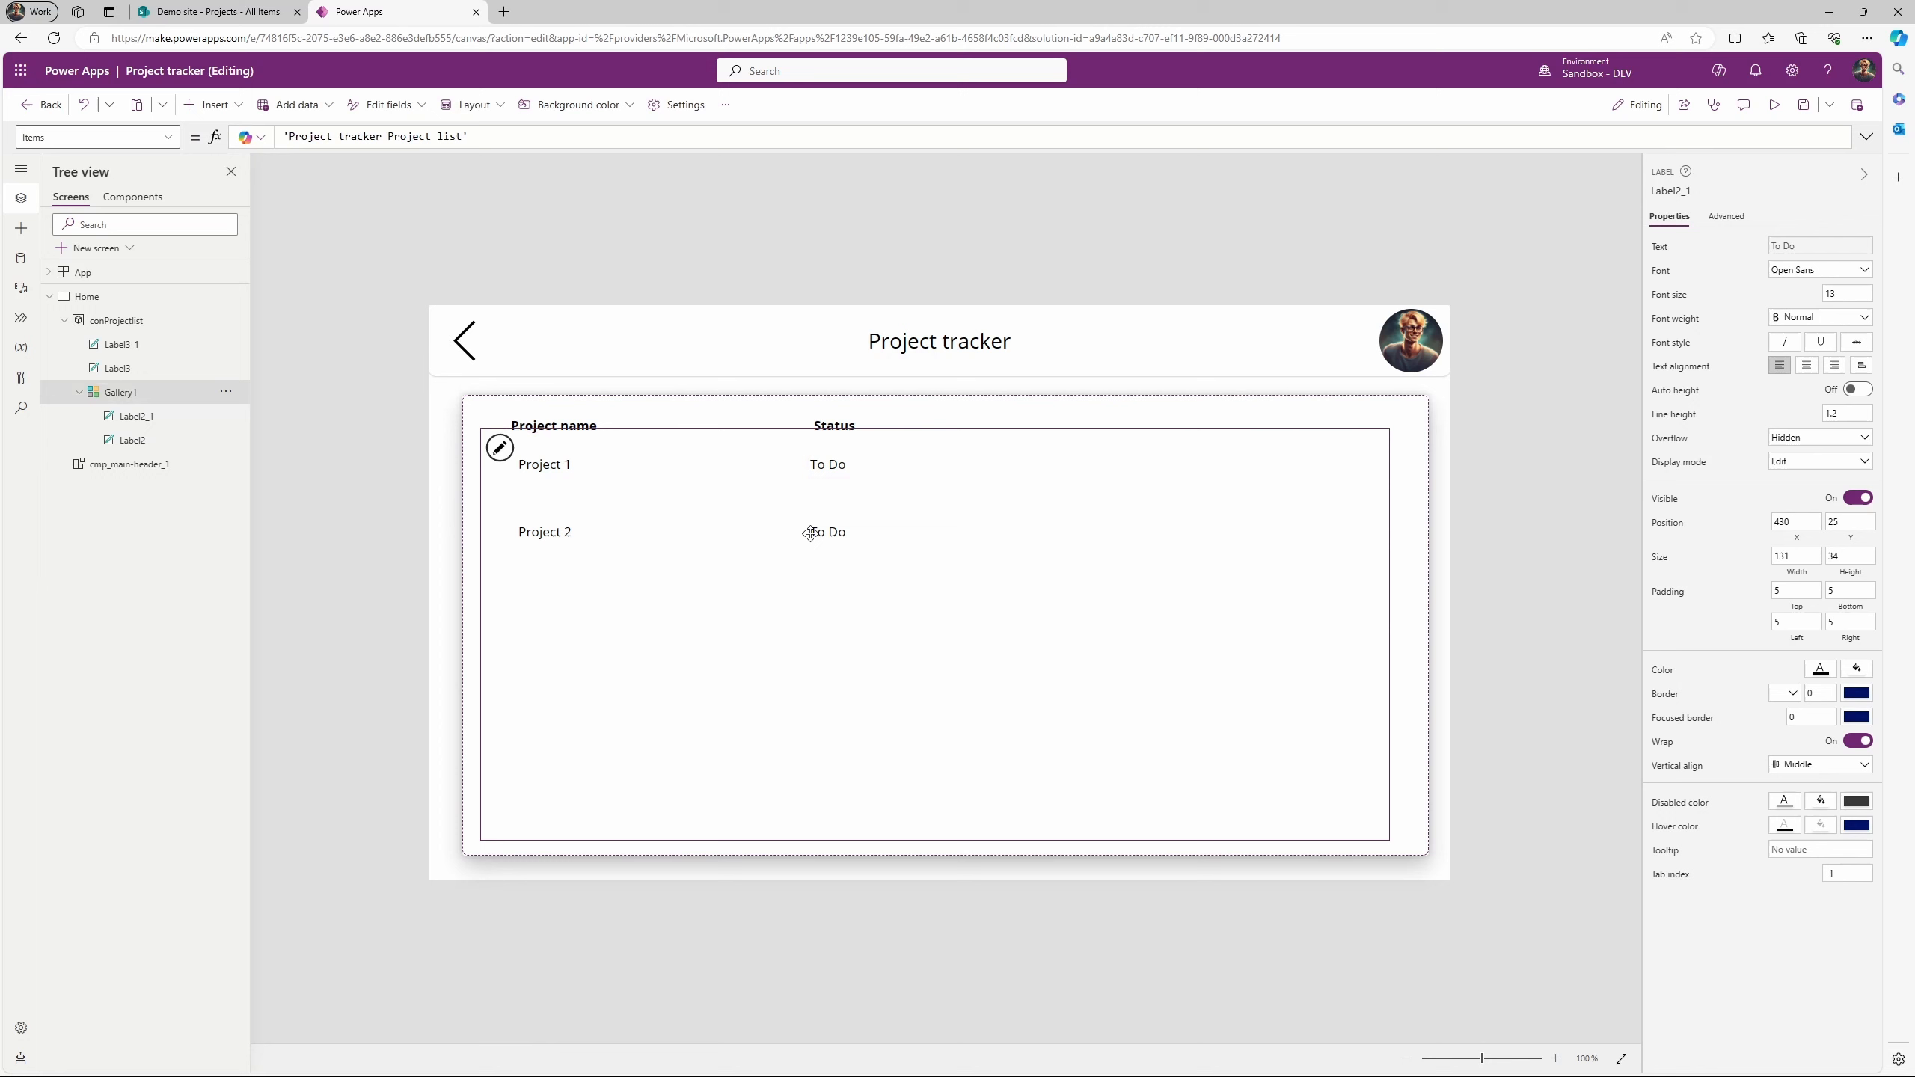
pyautogui.click(877, 416)
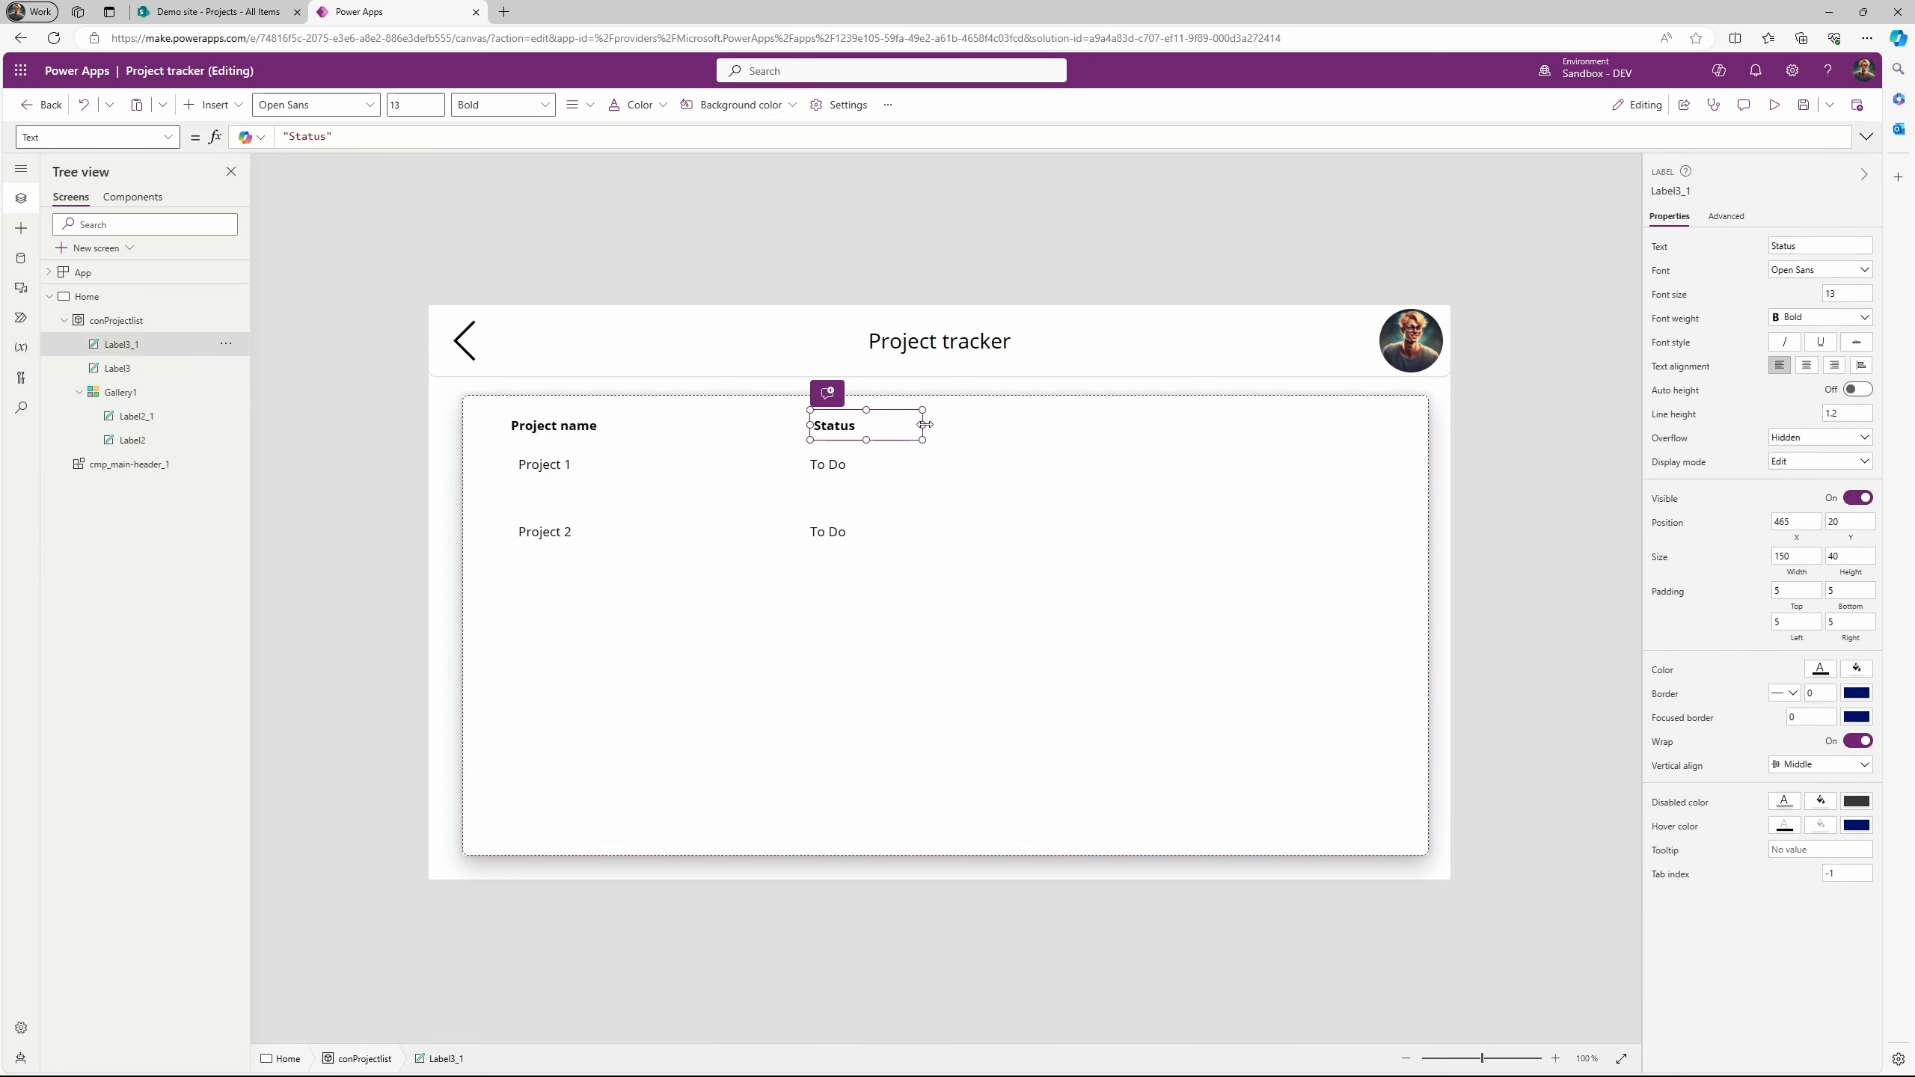
pyautogui.press('Tab')
pyautogui.press('Tab')
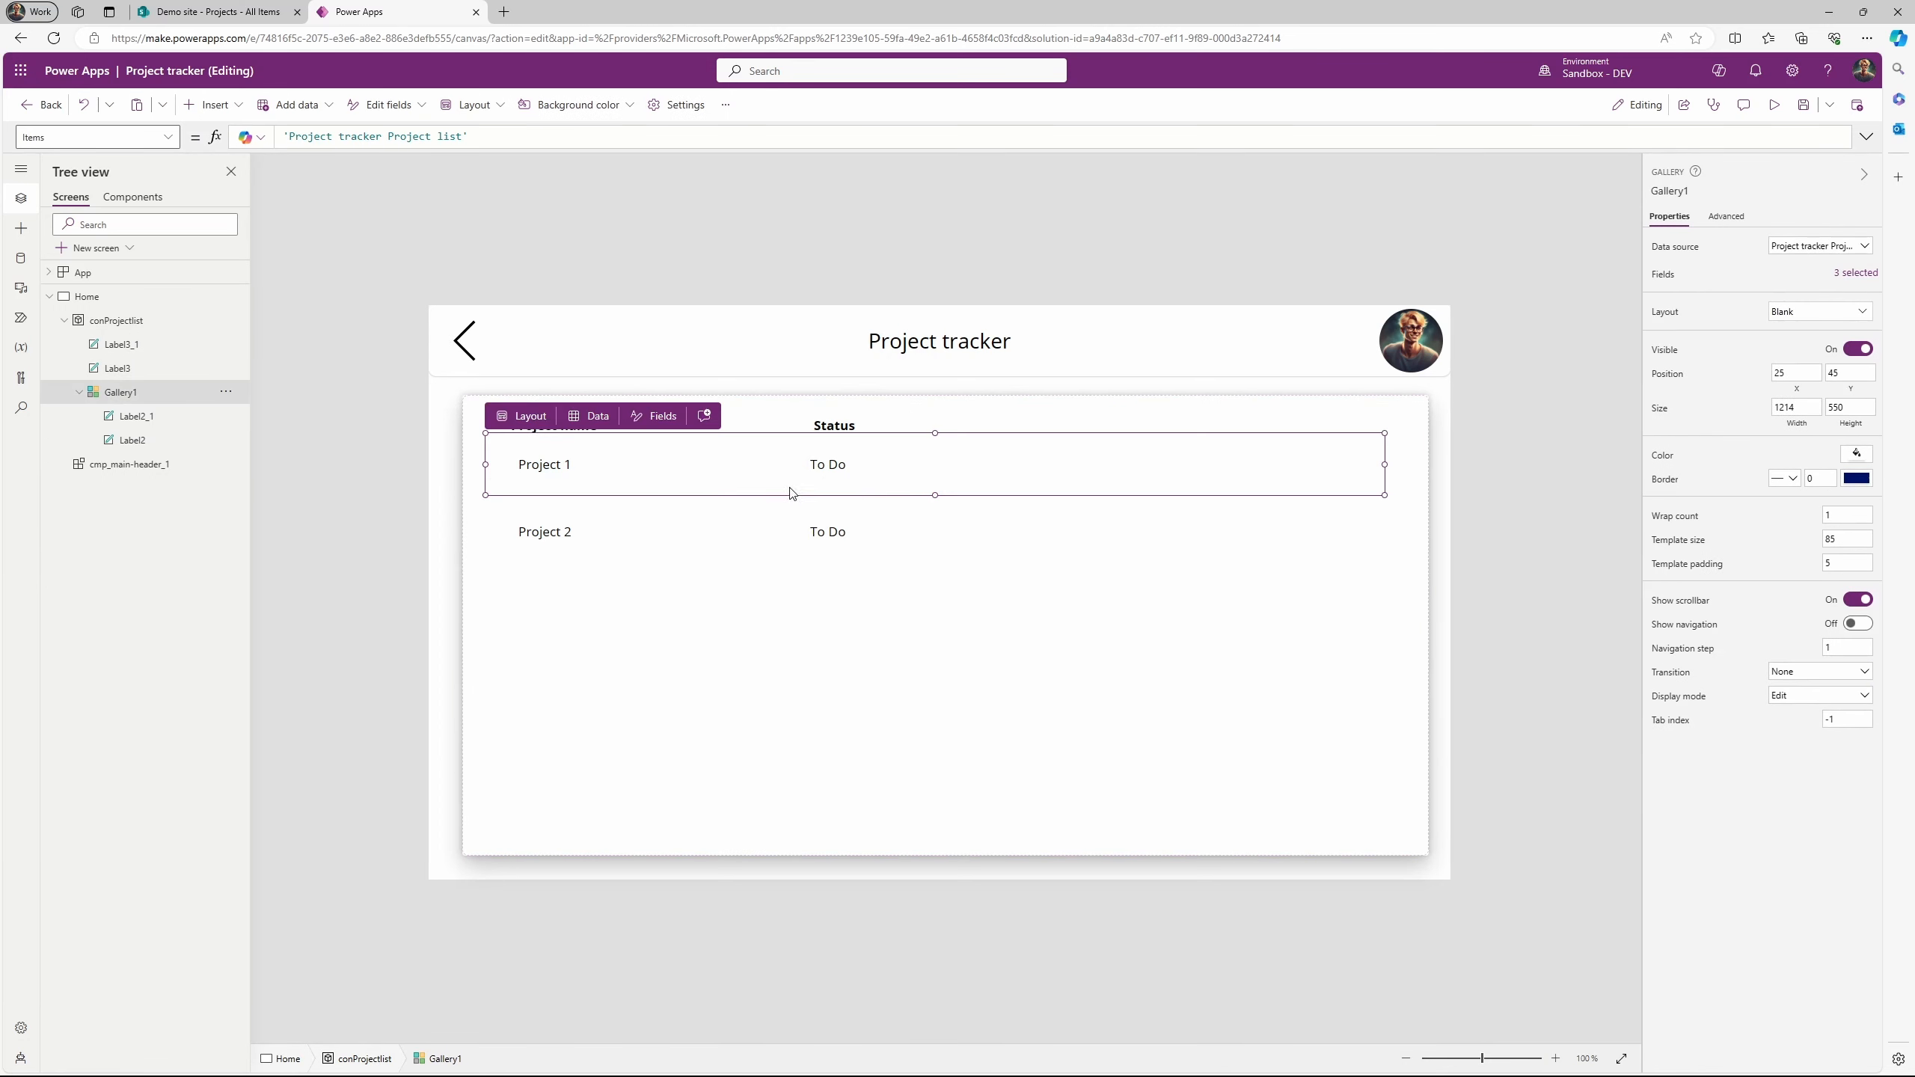
# Lower the gallery's upper edge to about Y 60, about 535 high, and shorten its row template to about 61.
pyautogui.moveTo(938, 435); pyautogui.dragTo(934, 438)
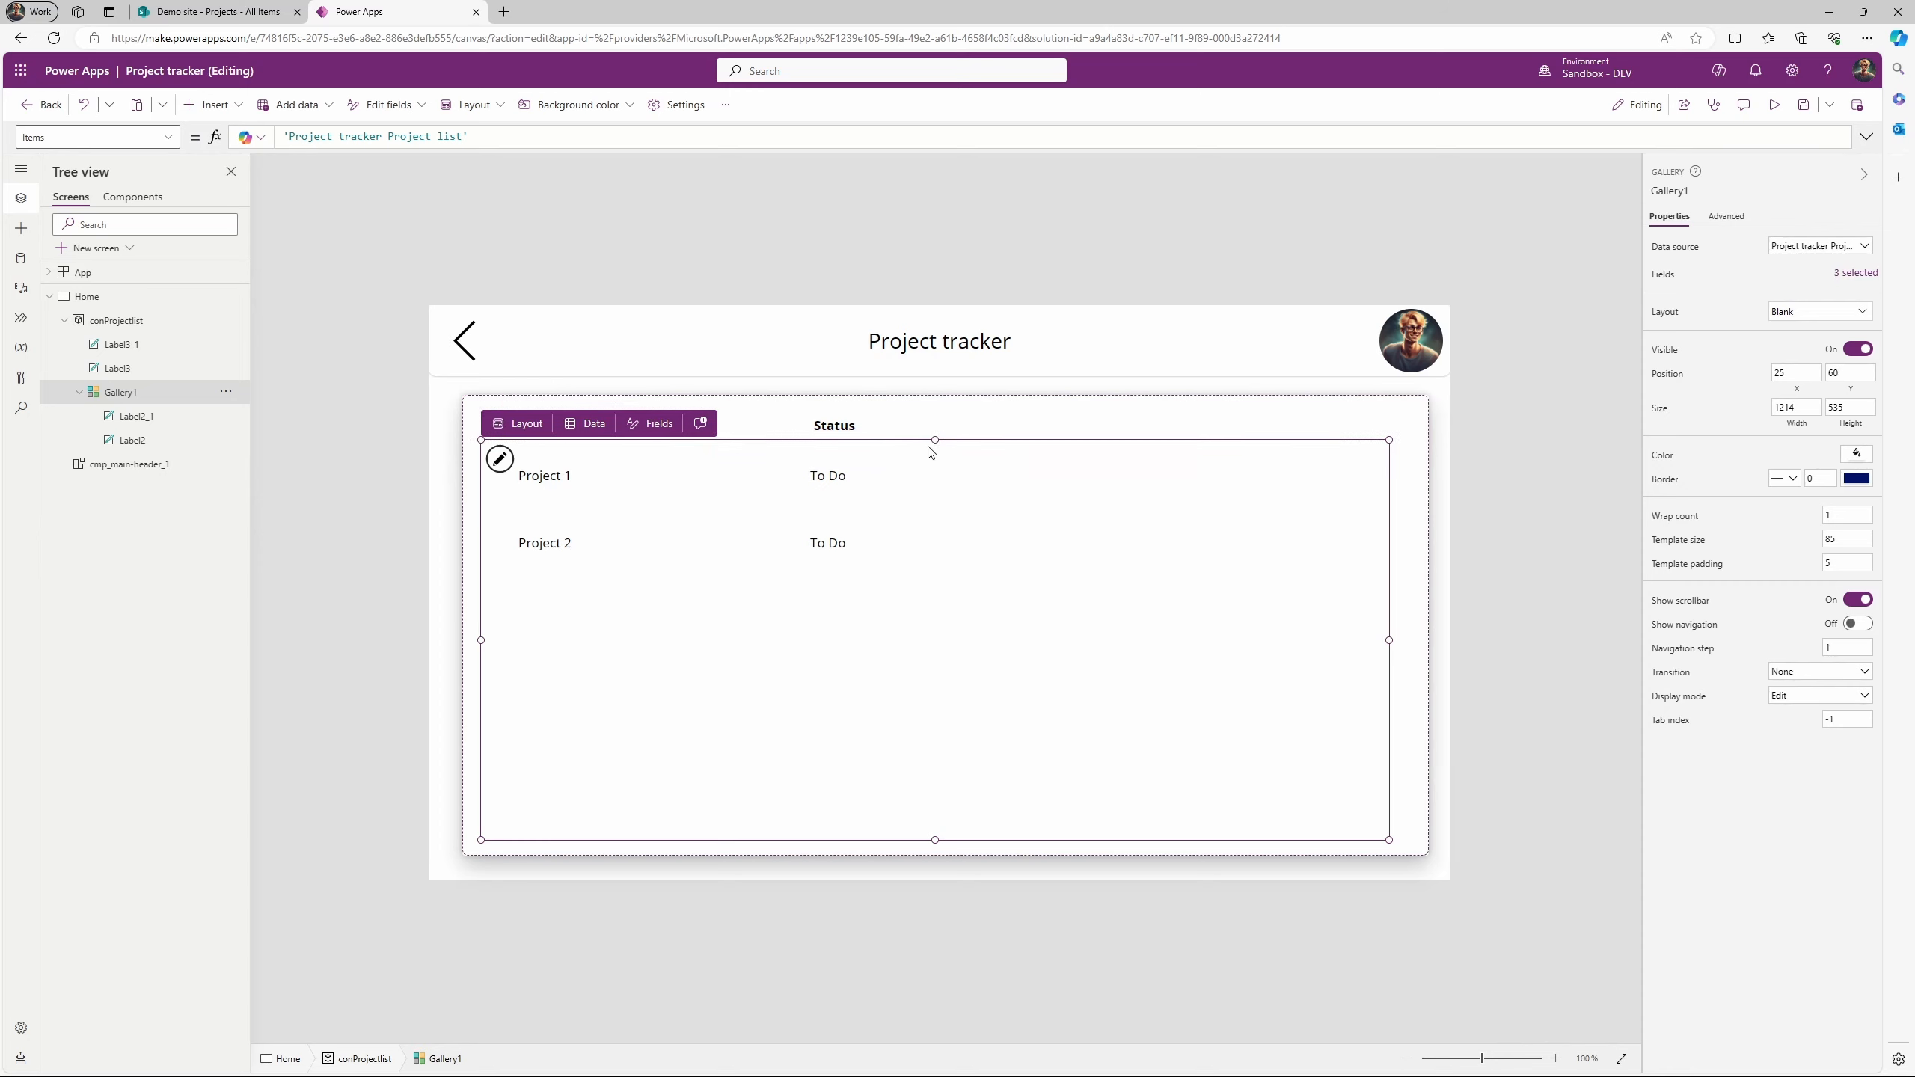
pyautogui.click(833, 499)
pyautogui.click(933, 505)
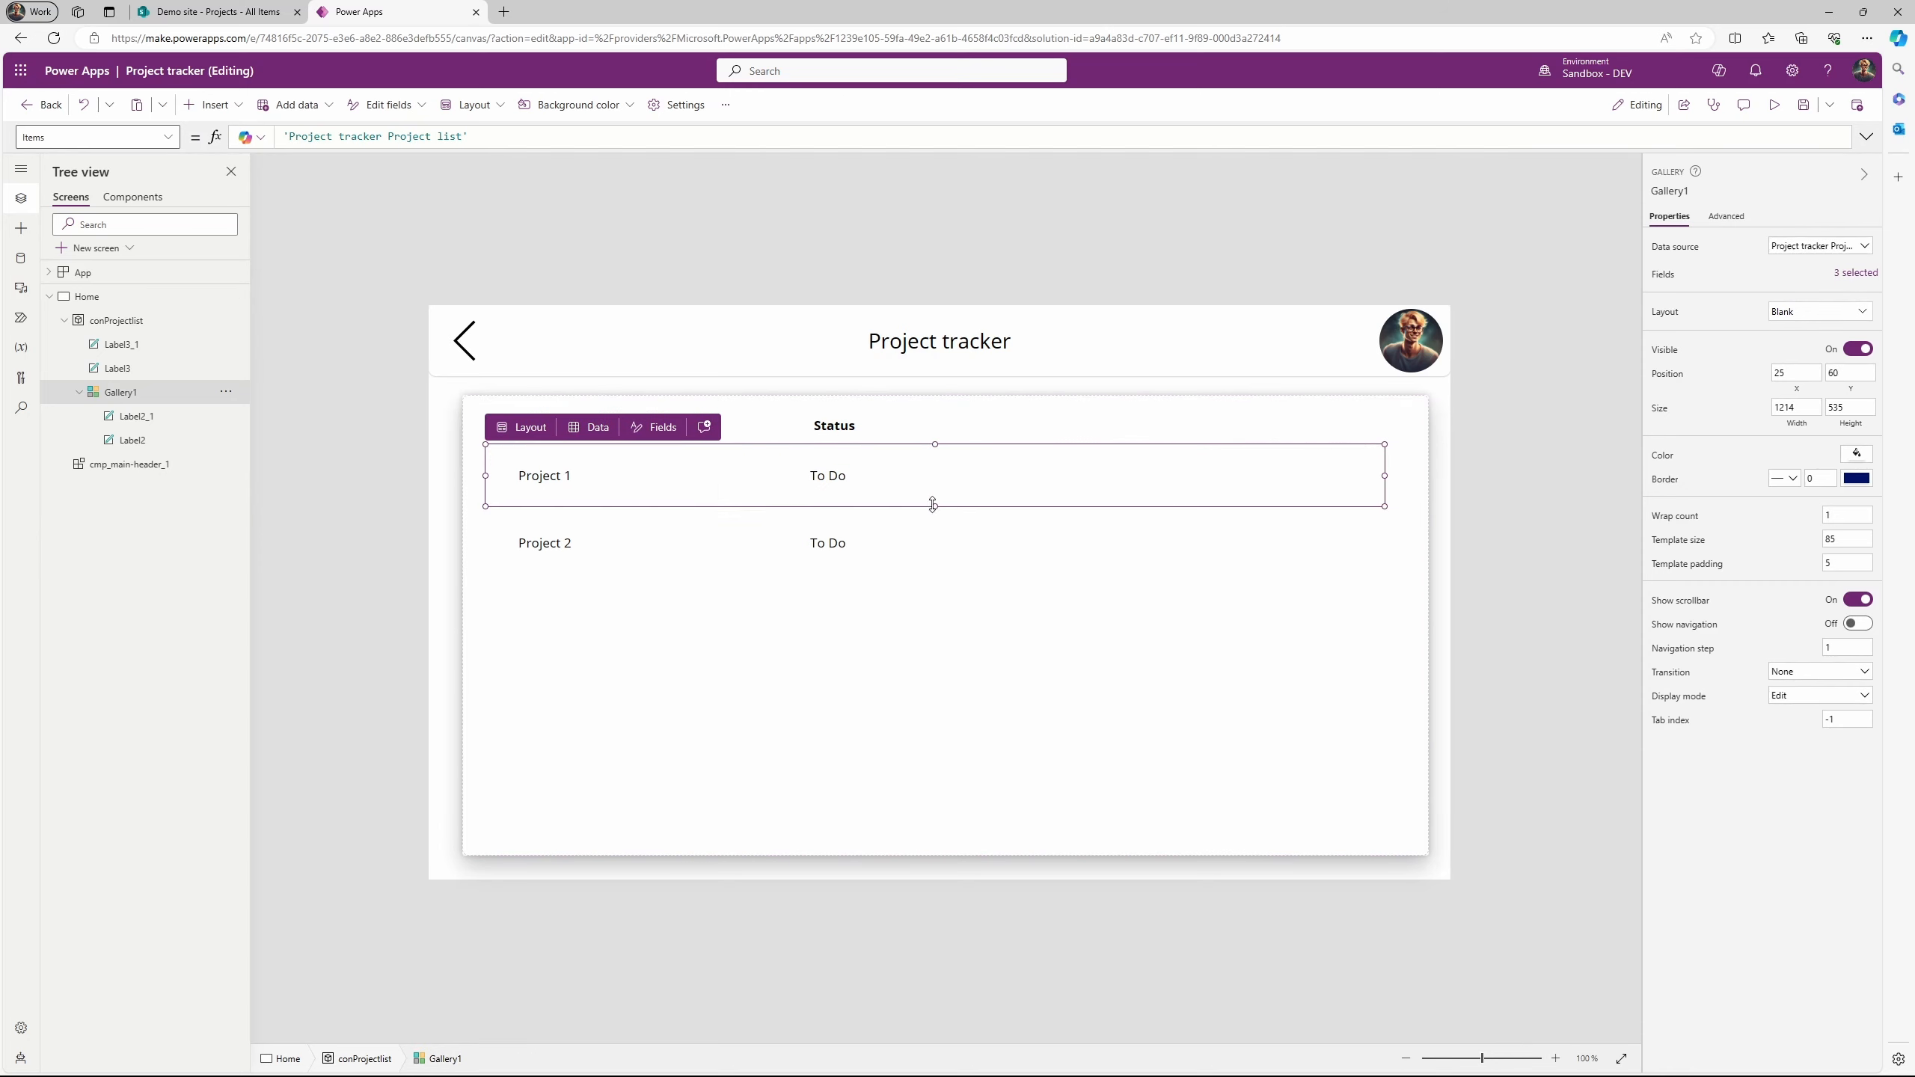
pyautogui.click(942, 457)
pyautogui.moveTo(937, 507); pyautogui.dragTo(942, 489)
# Move the project title and status labels up inside the gallery row to about Y 10.
pyautogui.click(545, 475)
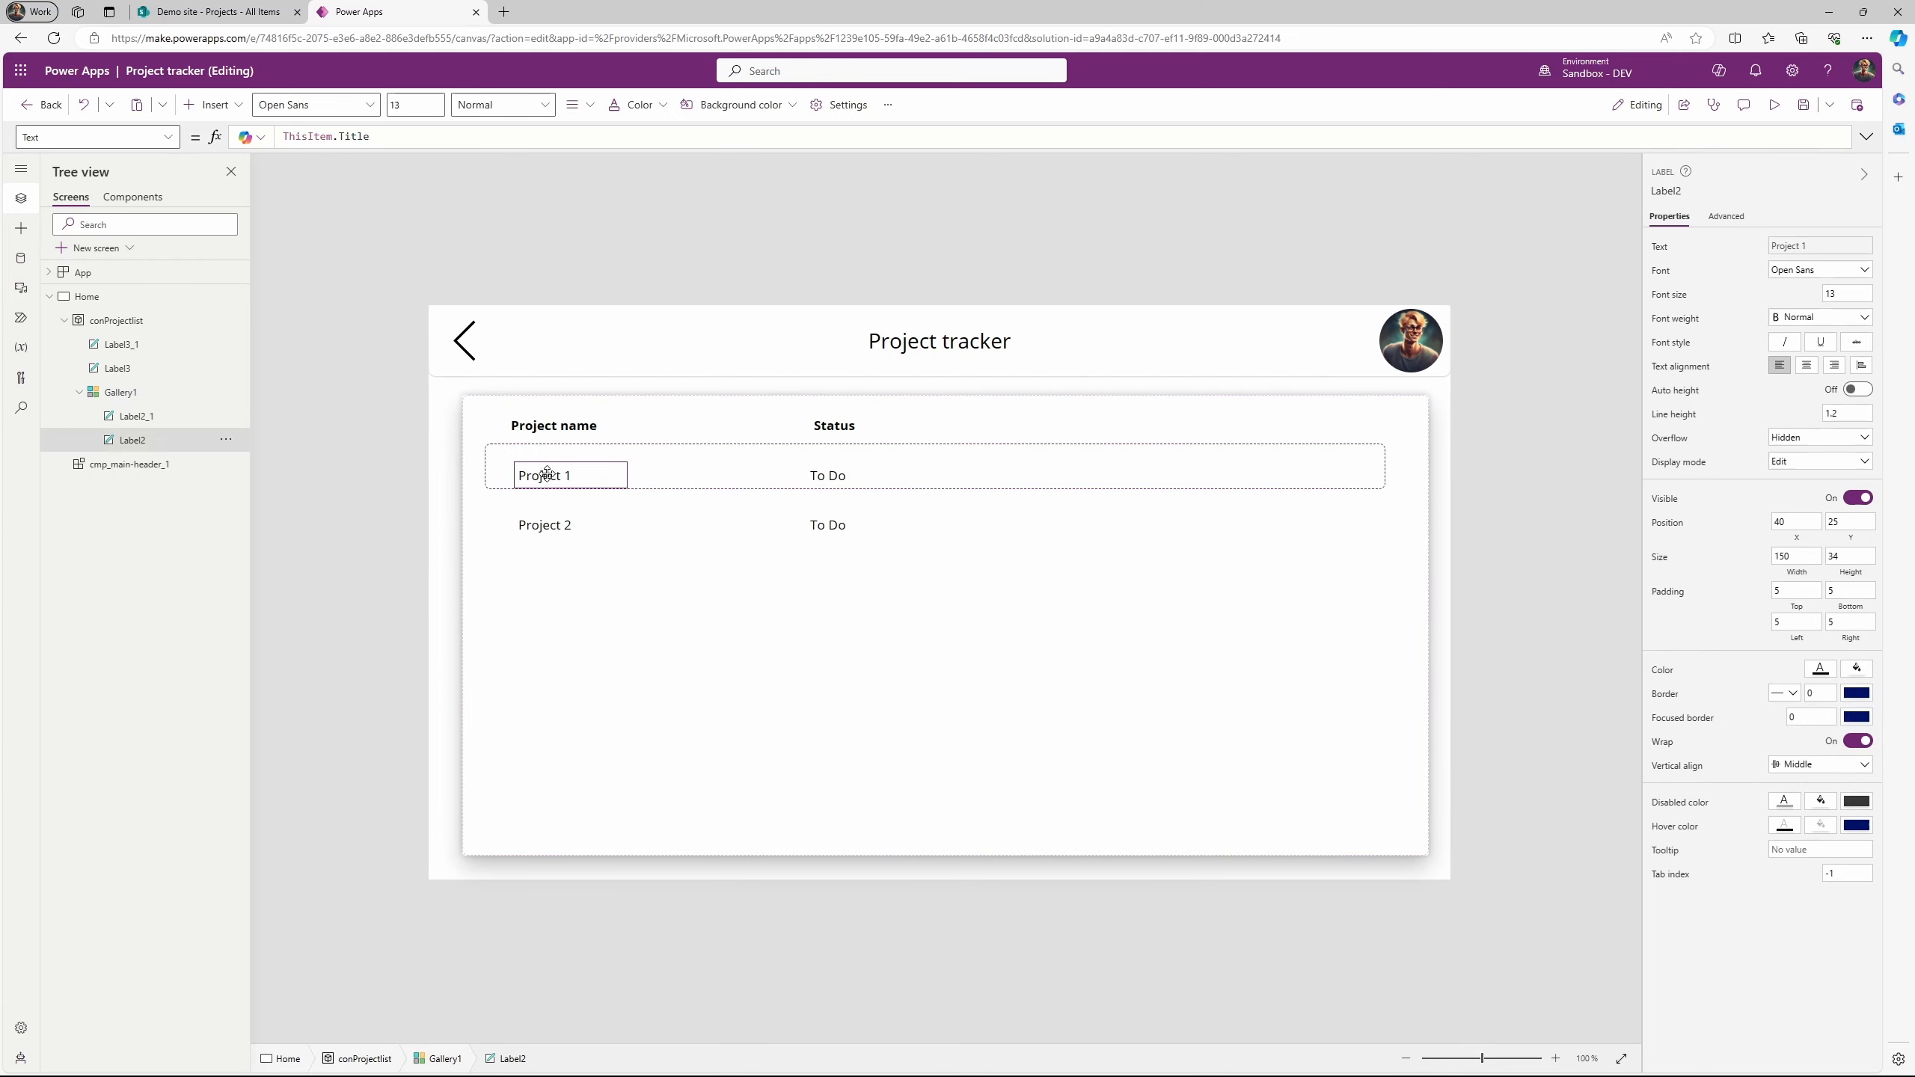
pyautogui.click(852, 487)
pyautogui.moveTo(852, 486); pyautogui.dragTo(852, 475)
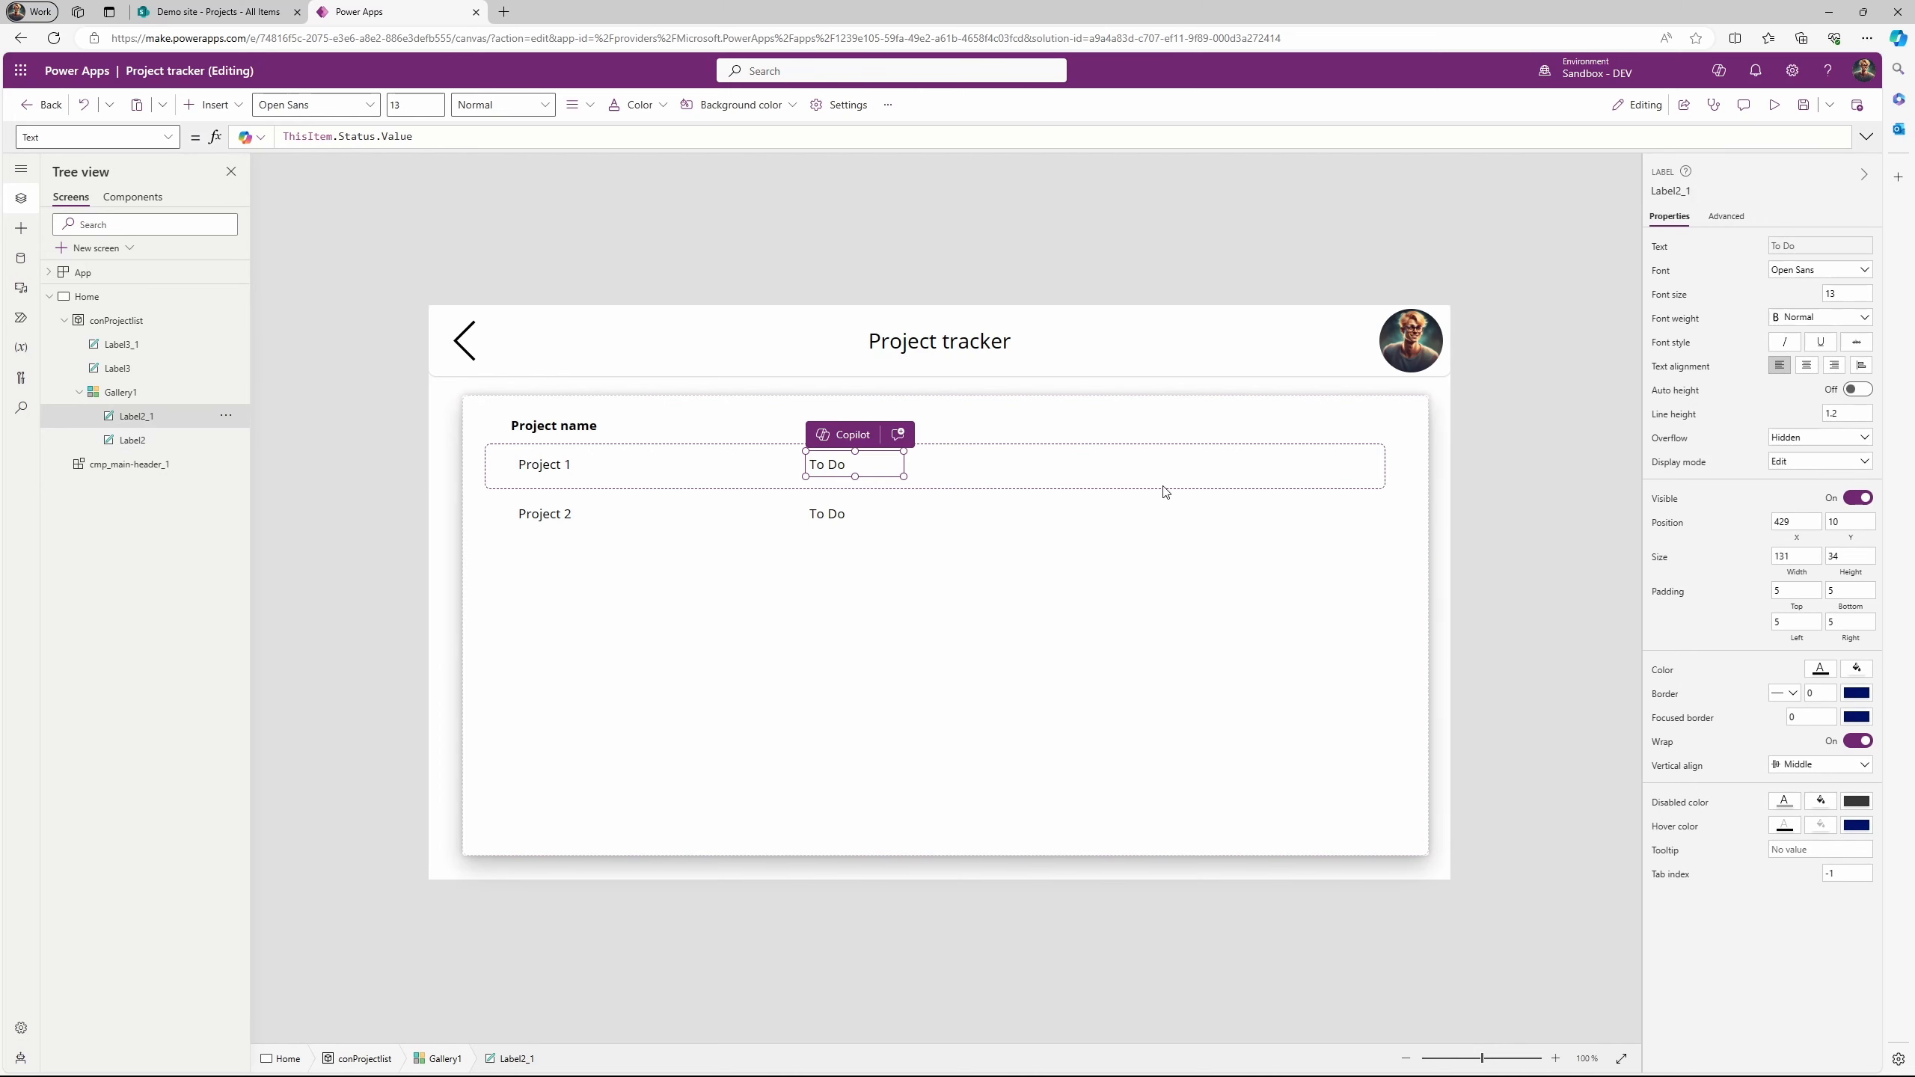
# Insert a Right icon into the gallery row and place it at the row's far end, at about X 1122, Y 0.
pyautogui.click(994, 458)
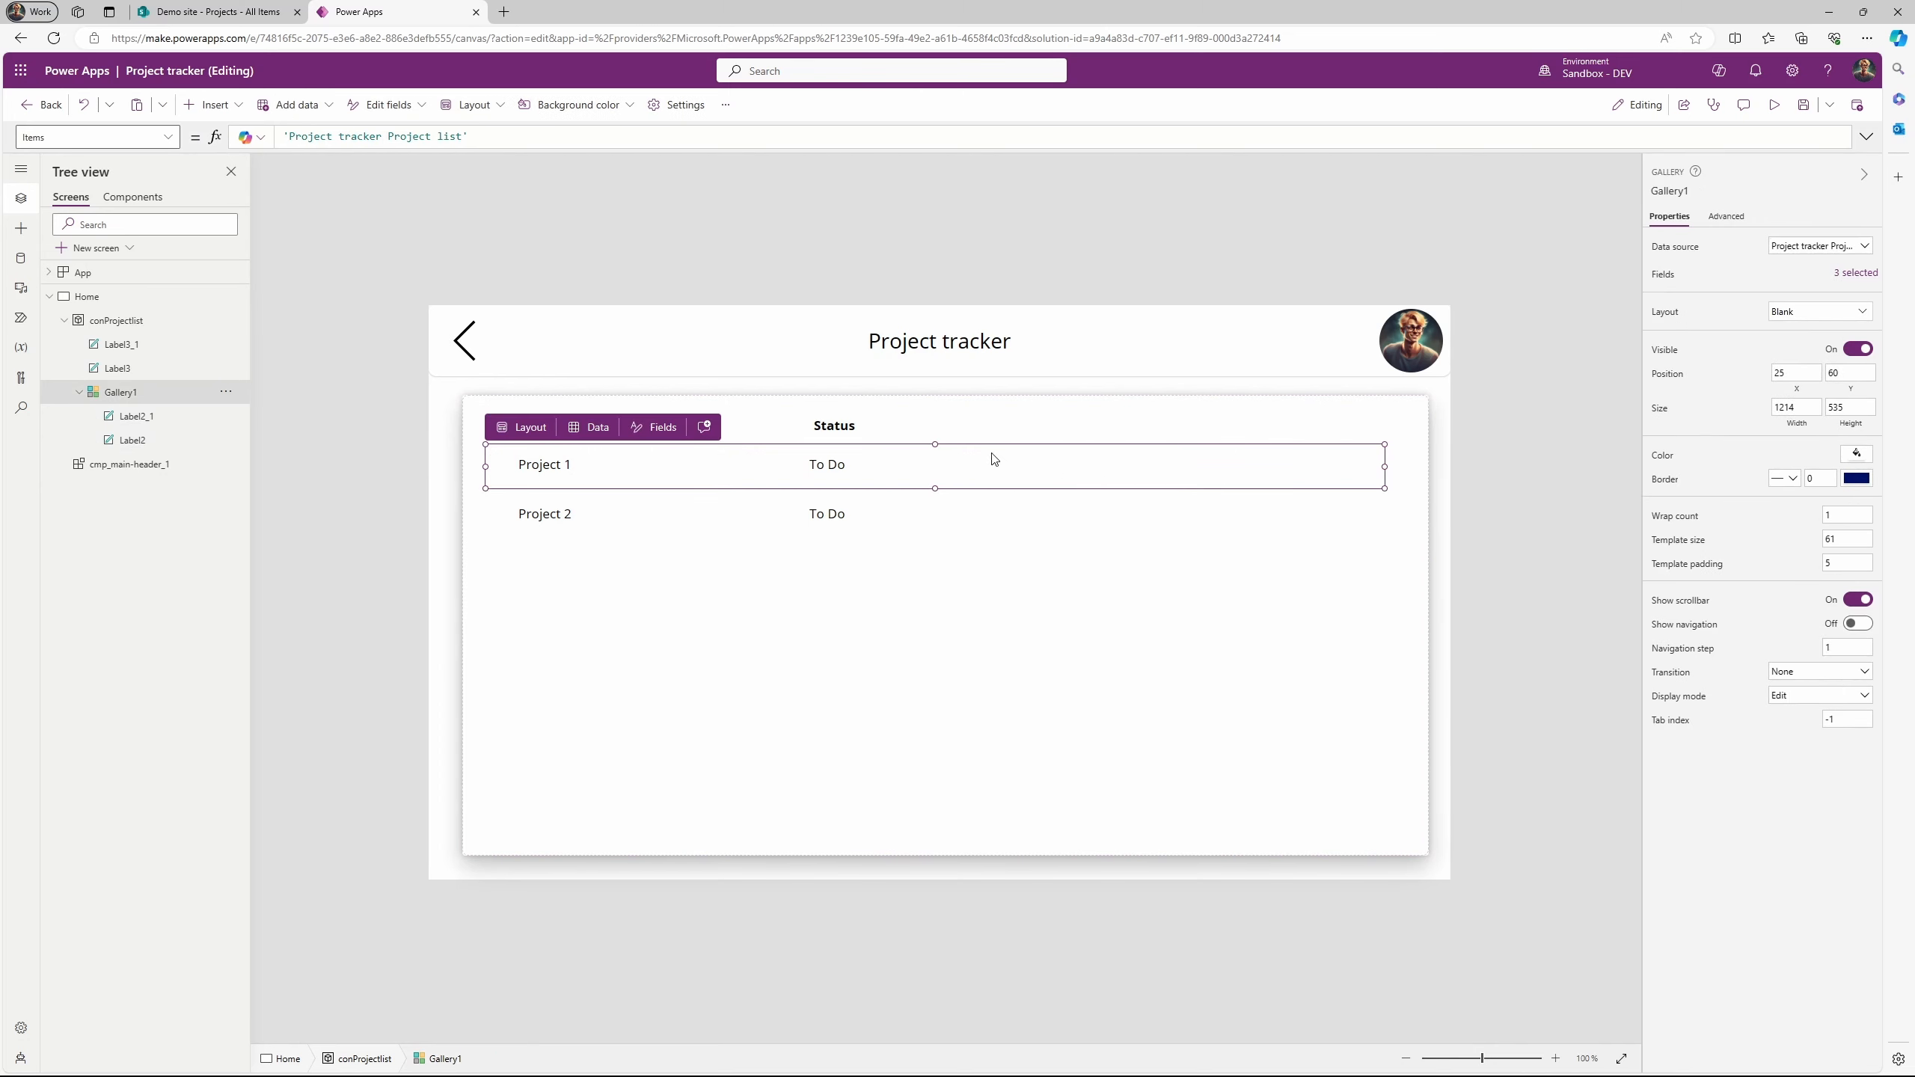
pyautogui.click(214, 105)
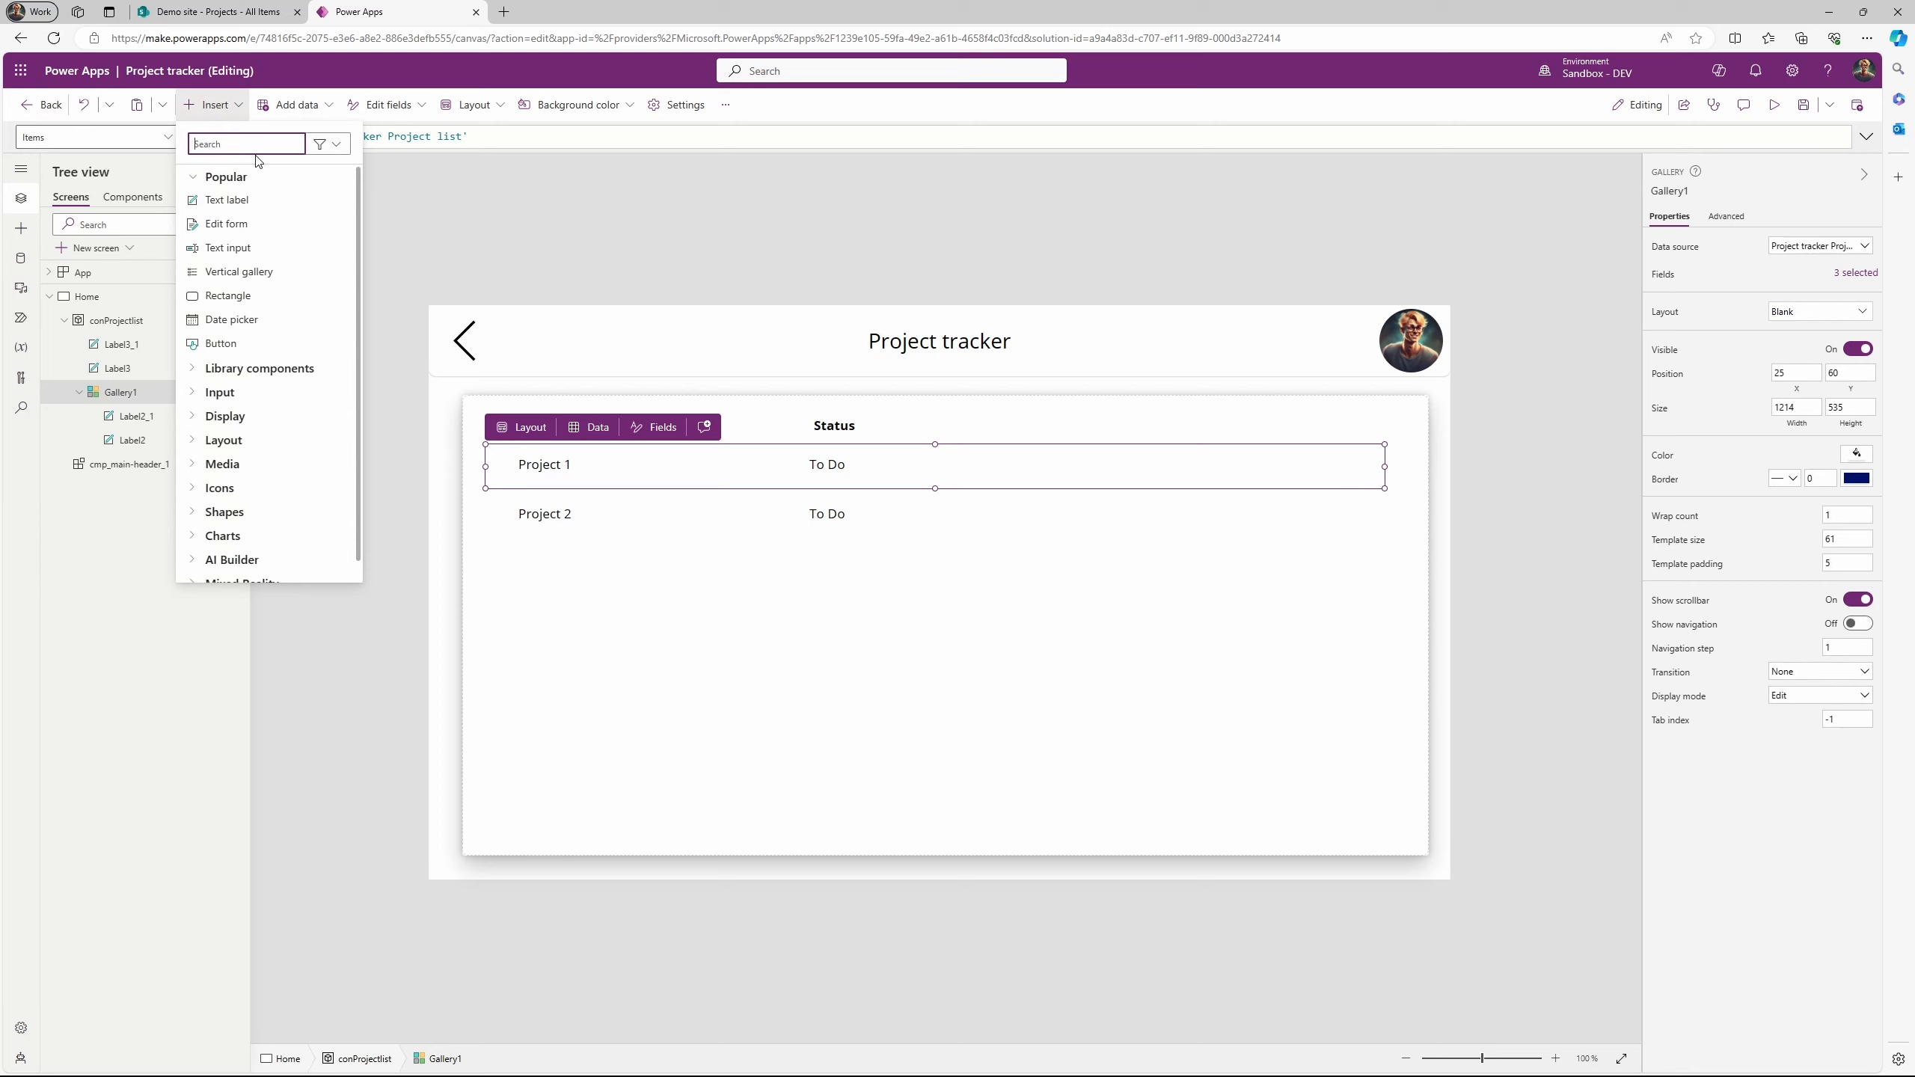
pyautogui.write('icon')
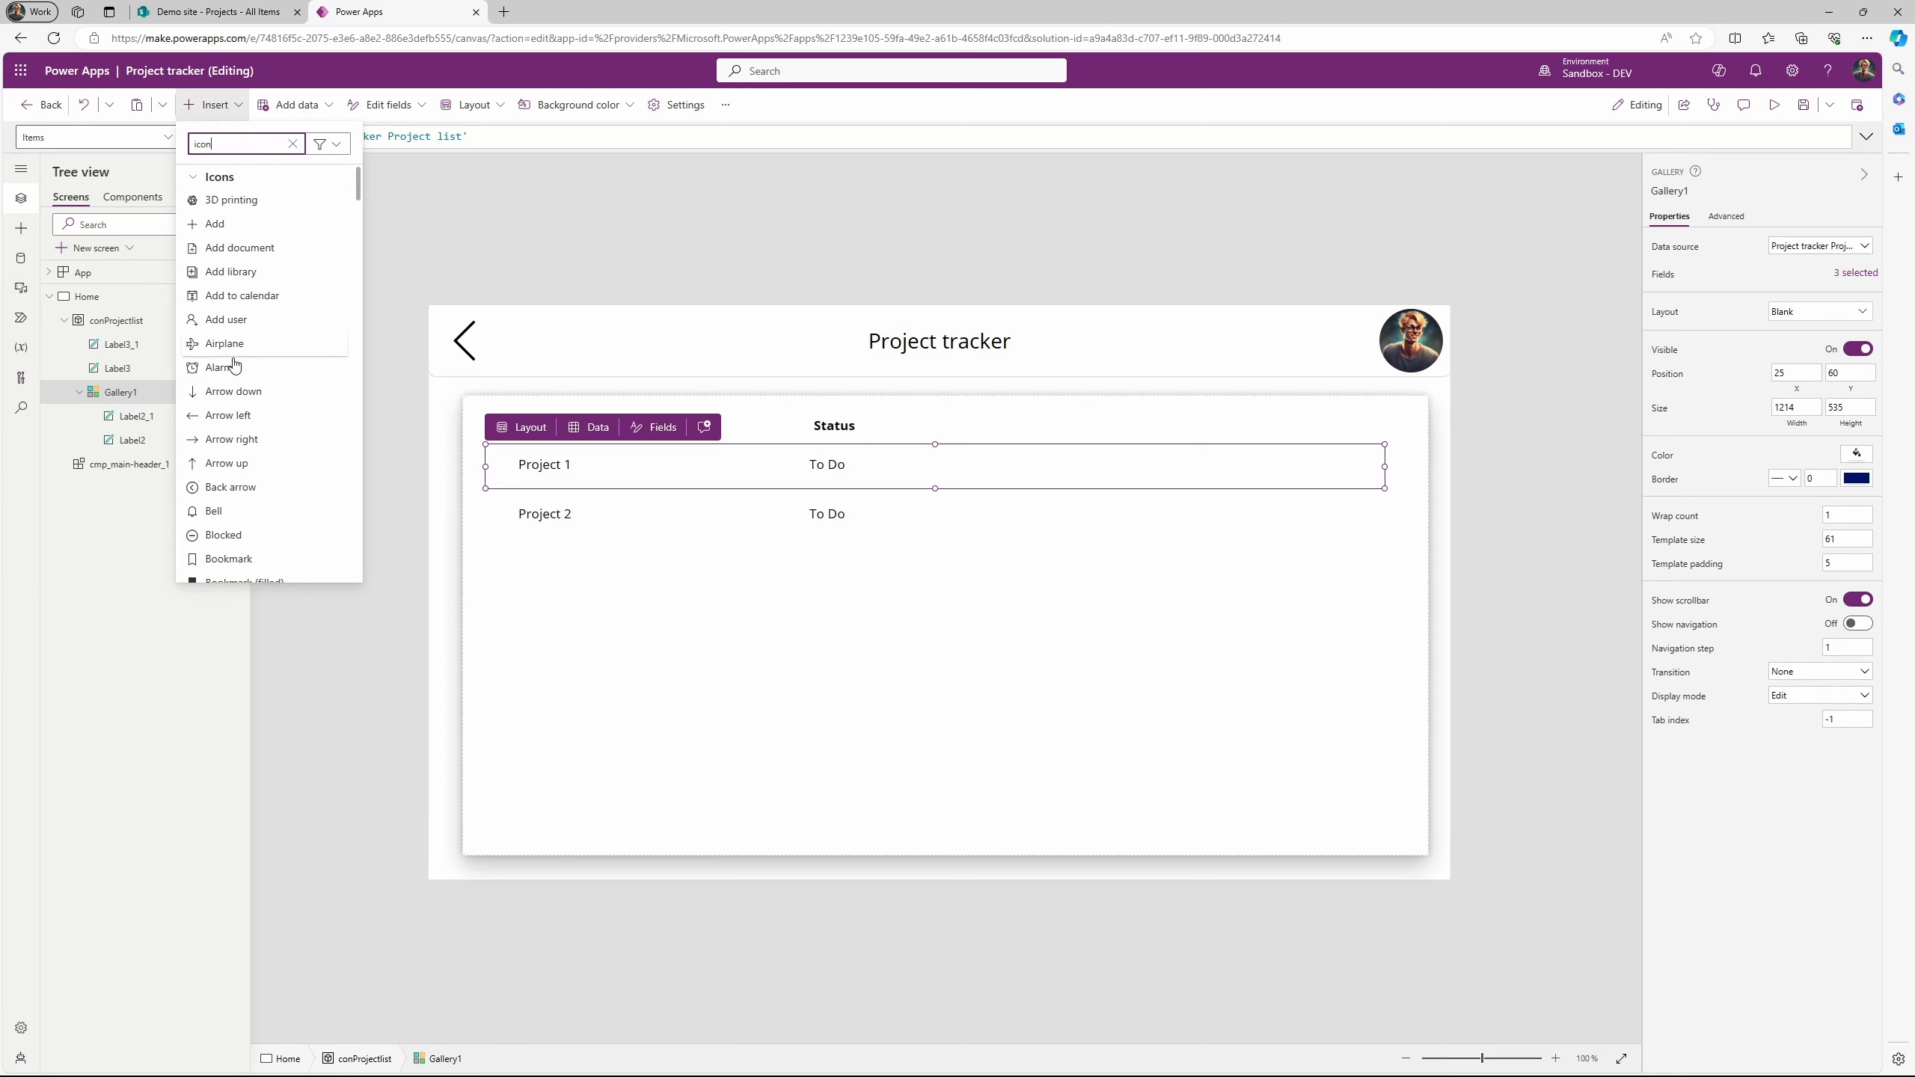
pyautogui.scroll(-10, 279, 437)
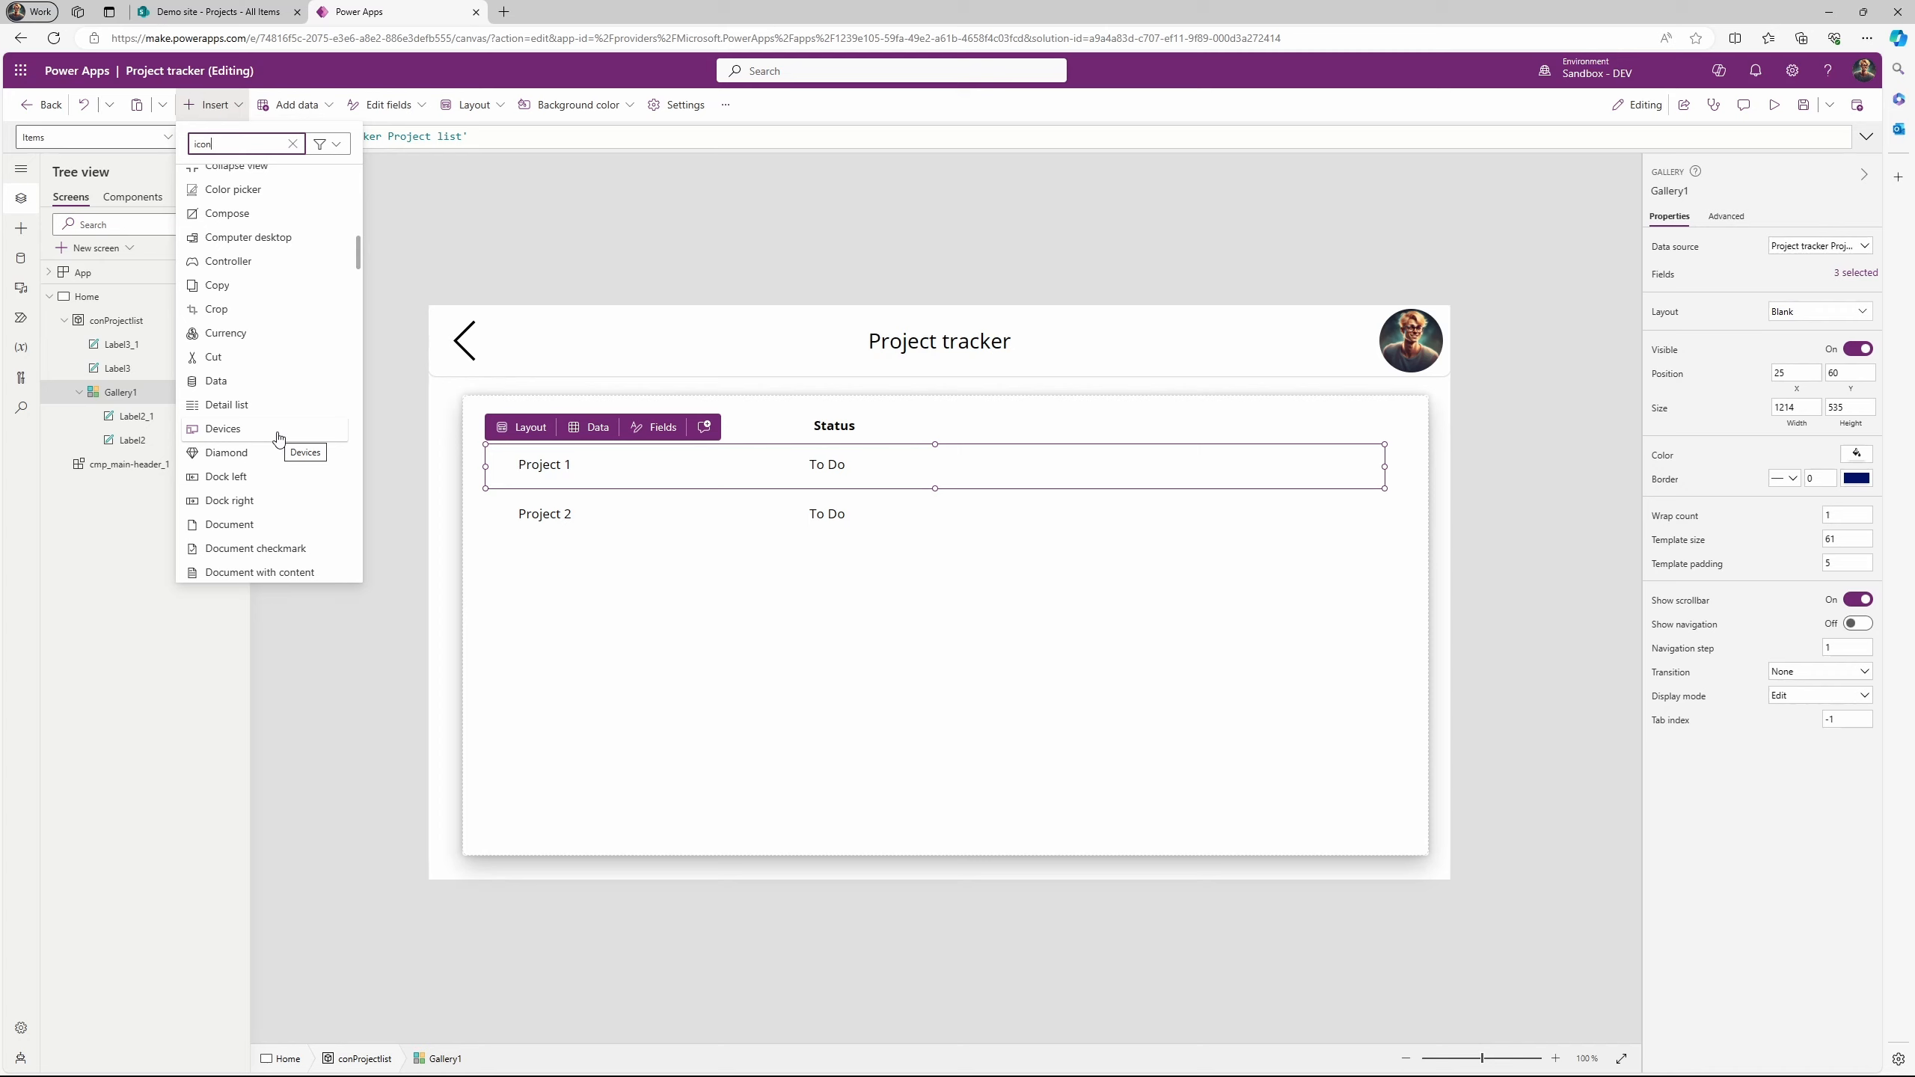
pyautogui.scroll(-15, 282, 372)
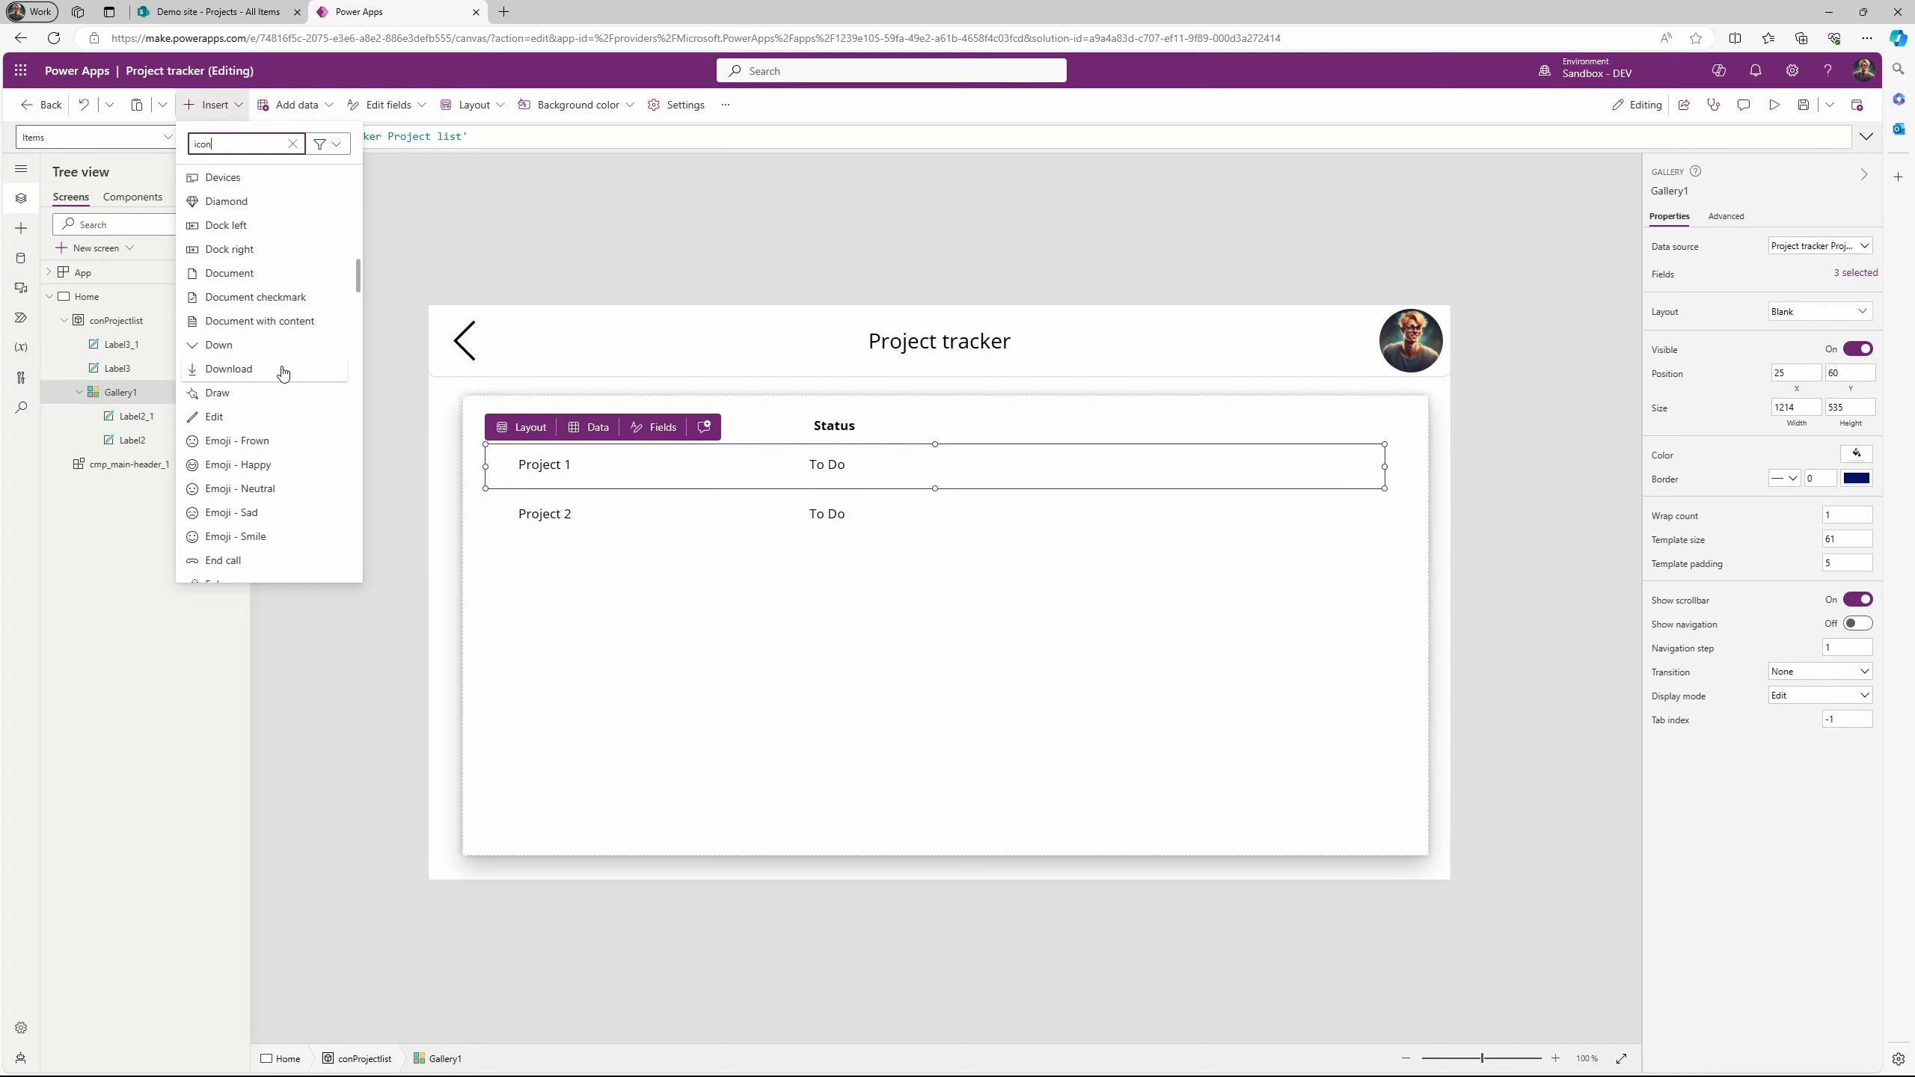
pyautogui.doubleClick(192, 143)
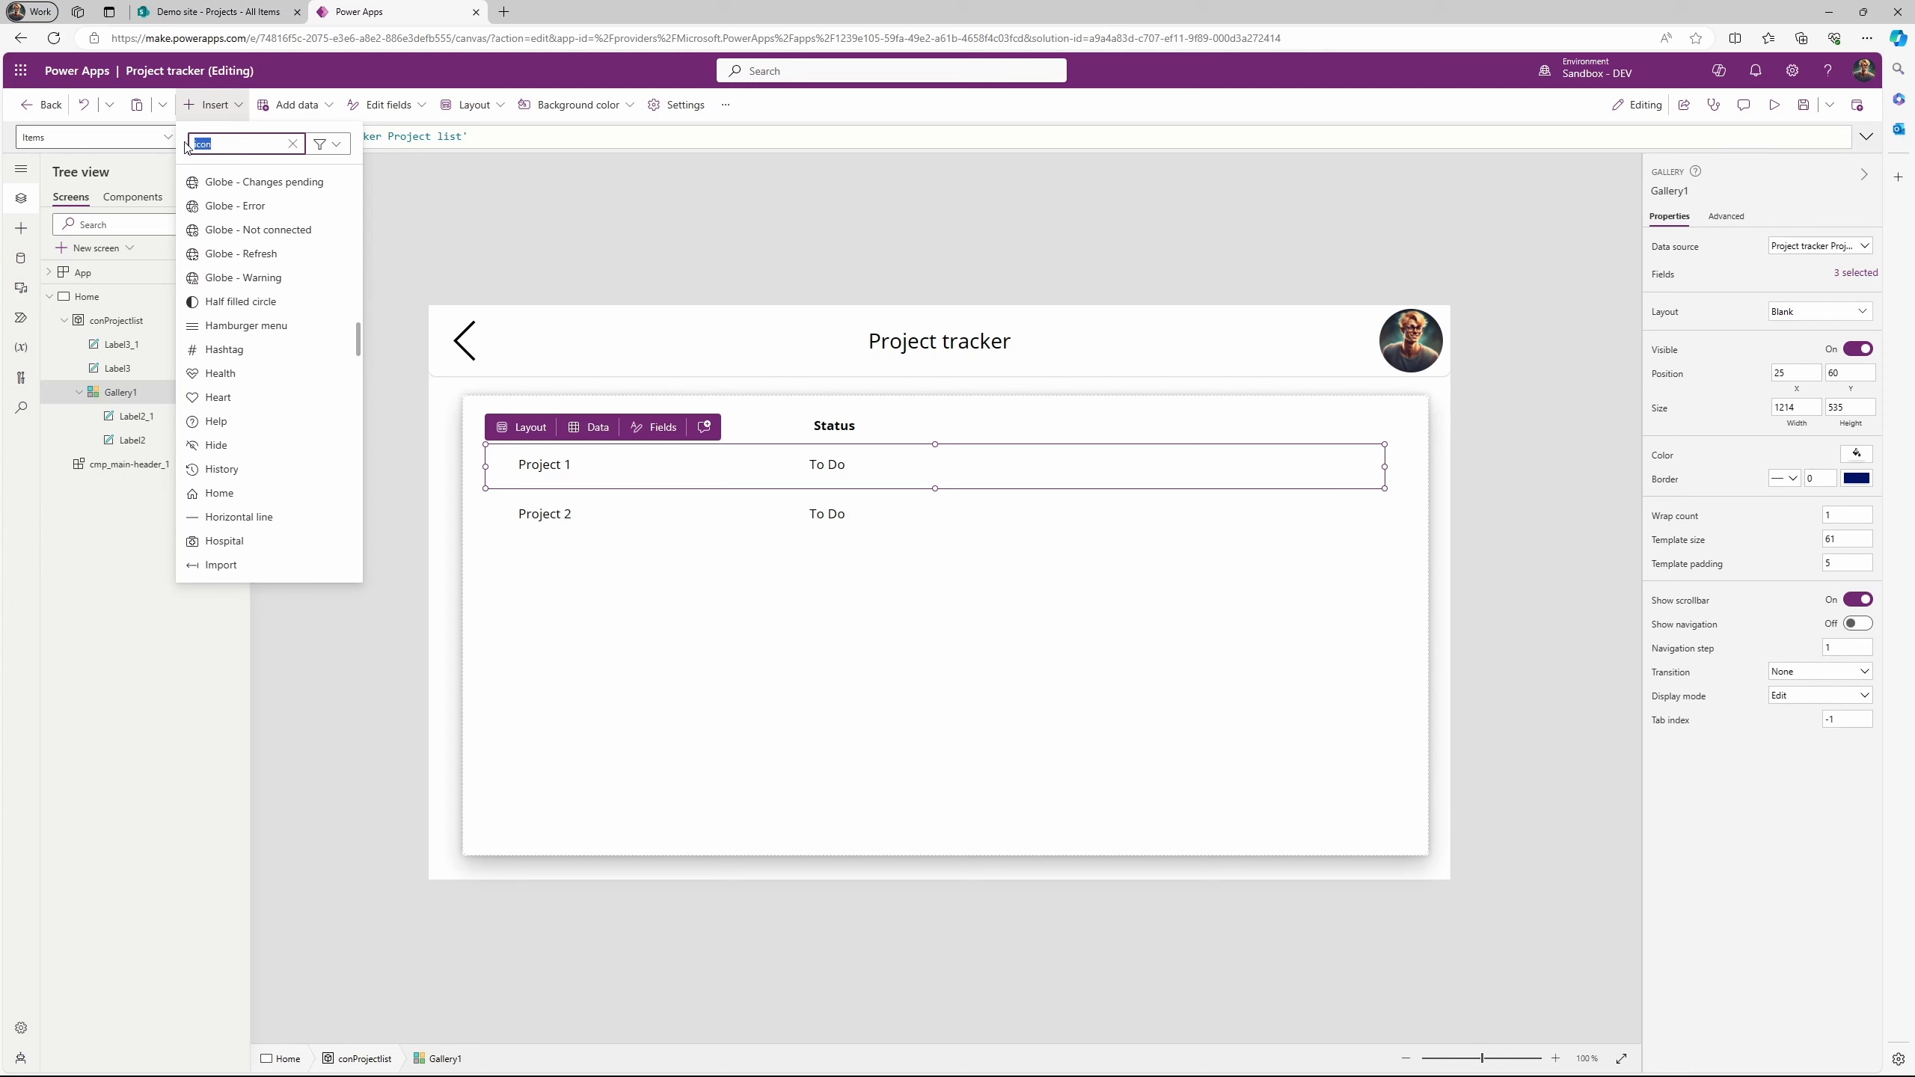
pyautogui.write('right')
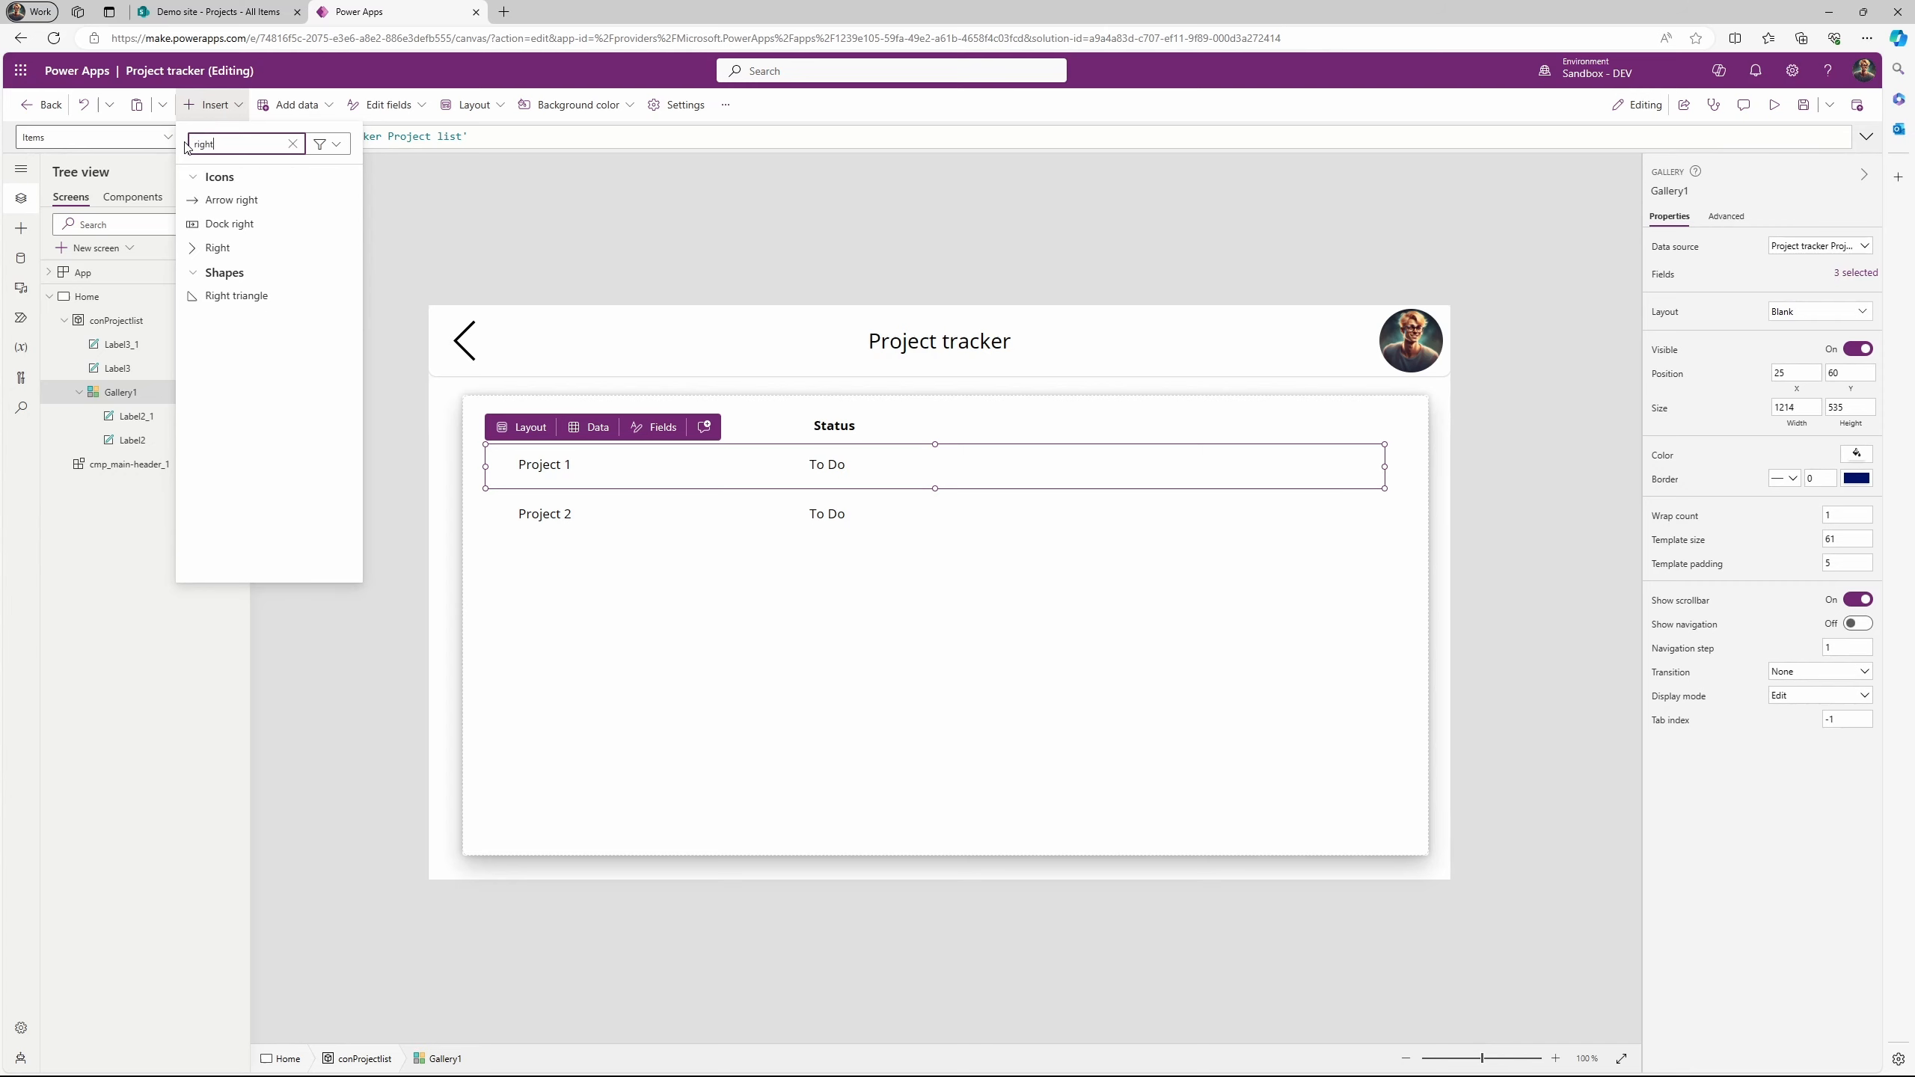
pyautogui.click(218, 249)
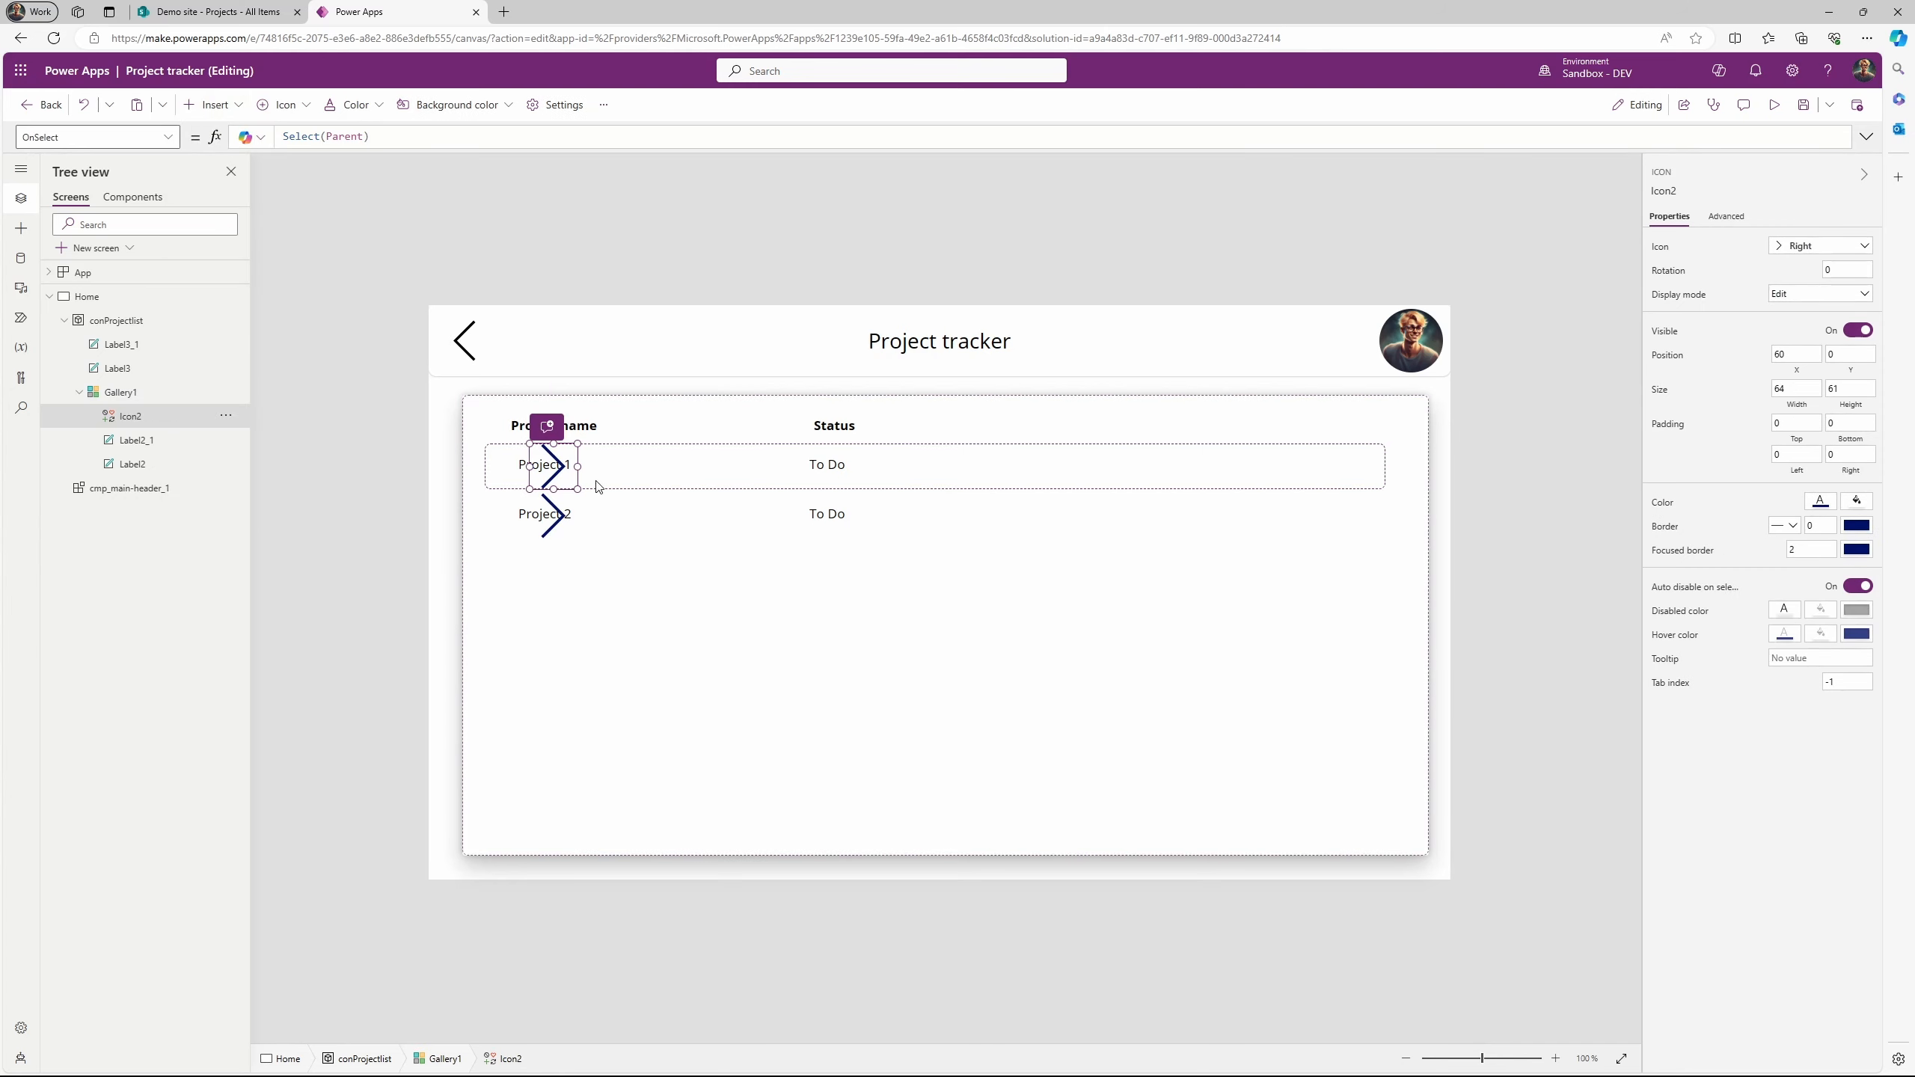
pyautogui.moveTo(555, 466); pyautogui.dragTo(1356, 471)
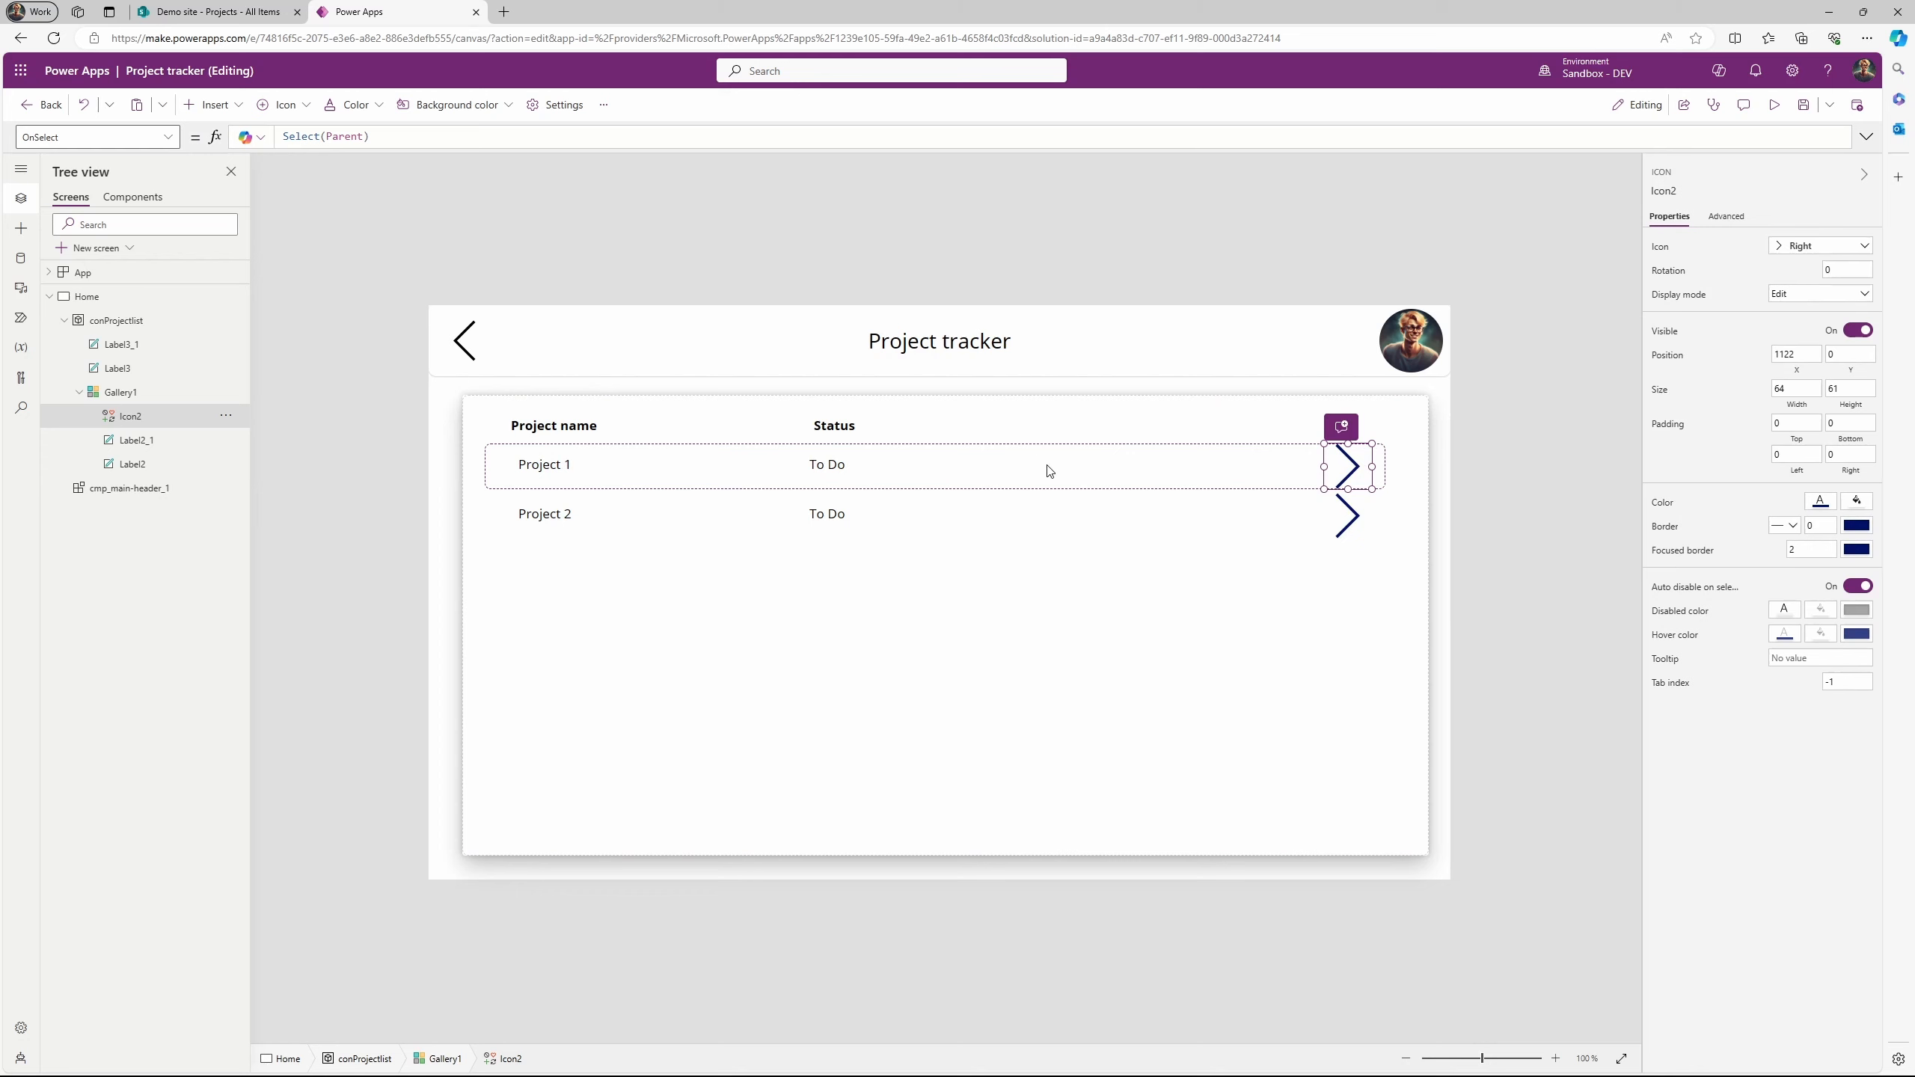
# Shrink the gallery row's Right icon to about 51 by 44 and center it vertically in the row, at about Y 10.
pyautogui.click(1027, 648)
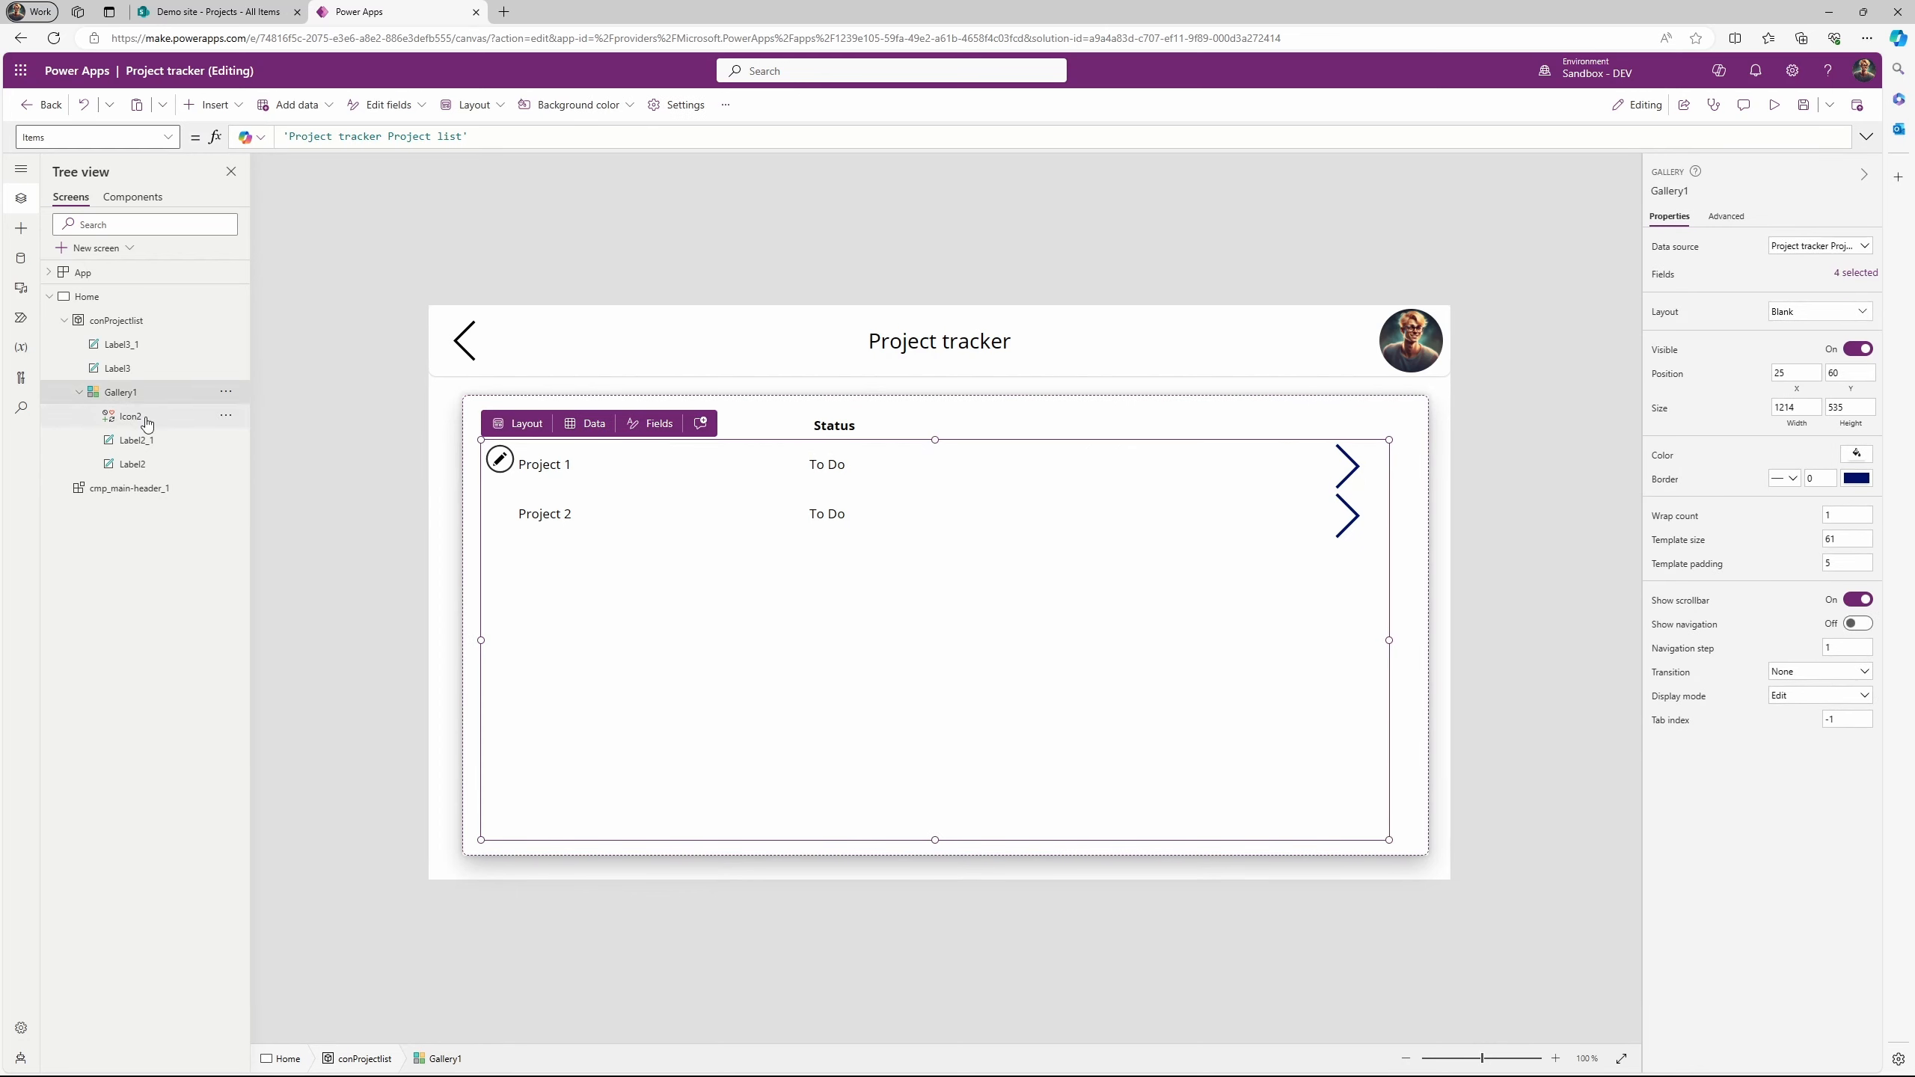
pyautogui.click(881, 461)
pyautogui.click(1321, 453)
pyautogui.click(1350, 462)
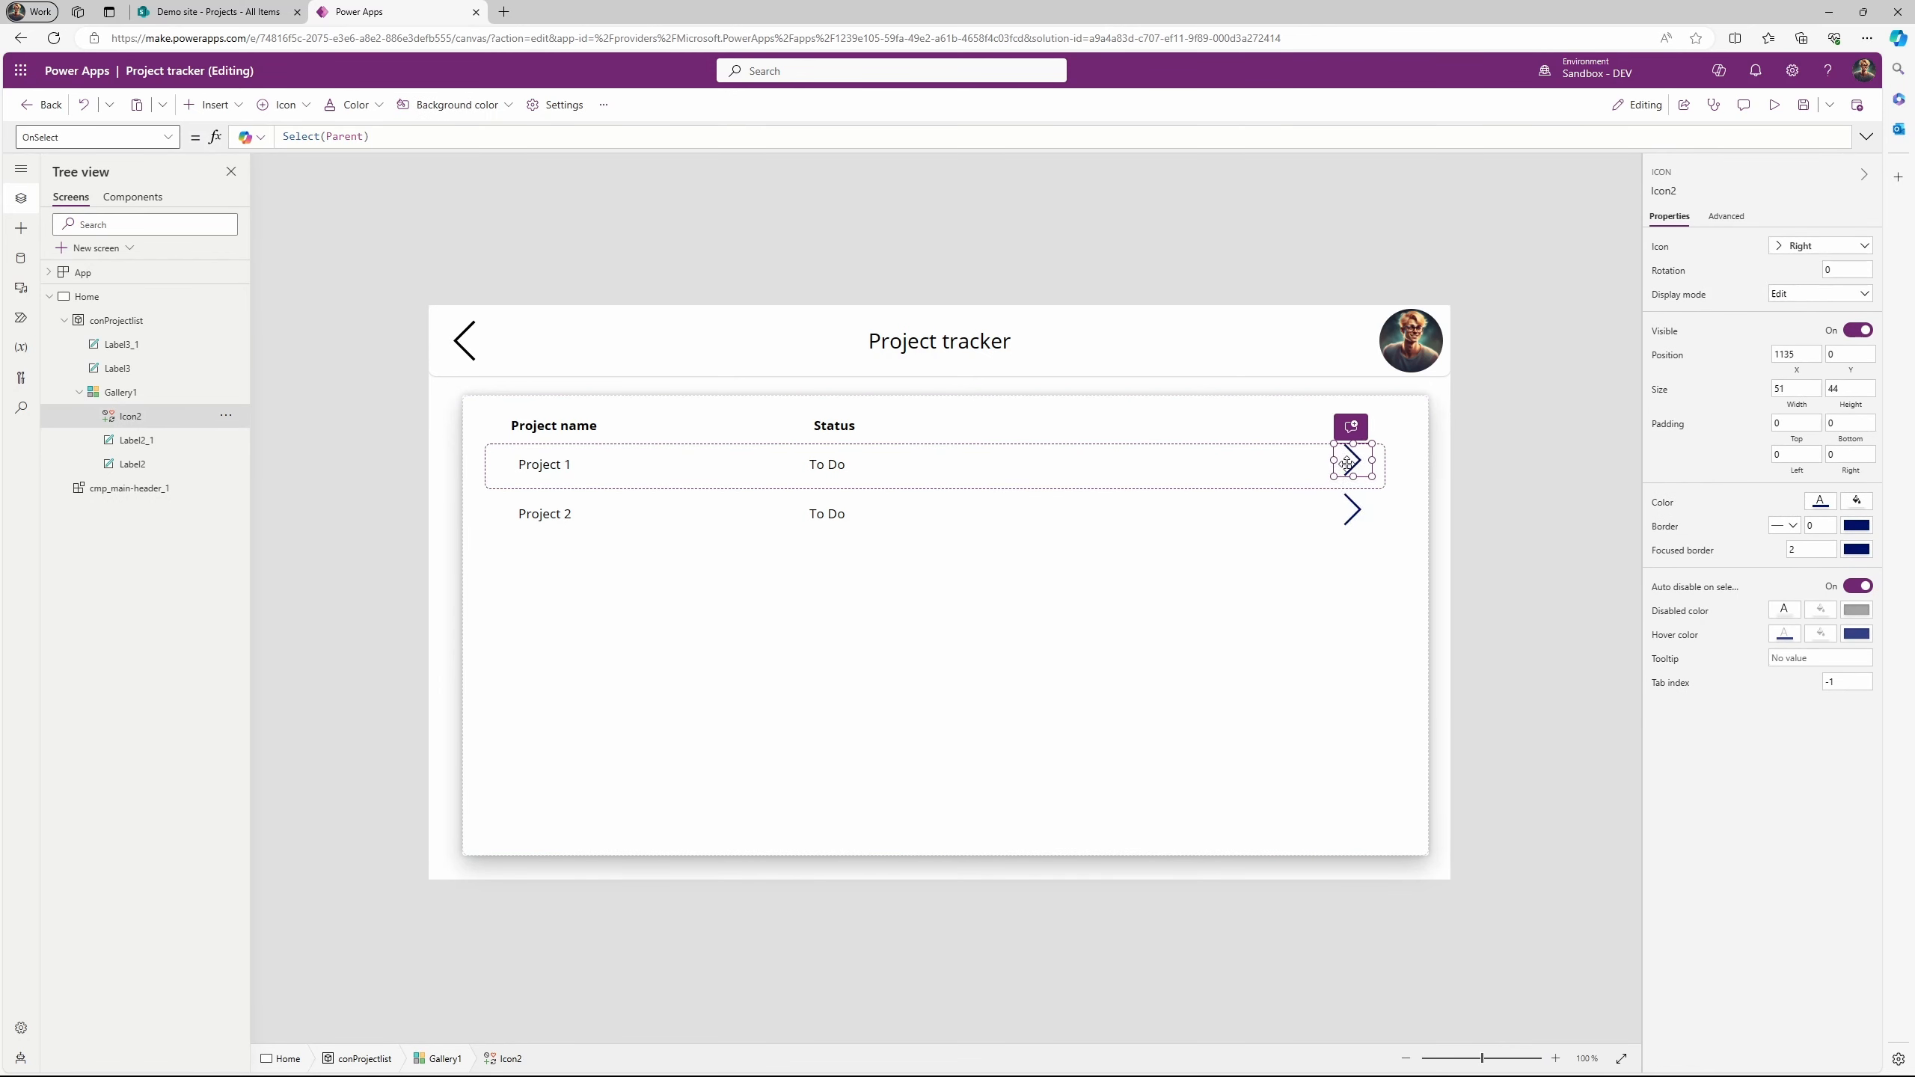
pyautogui.moveTo(1350, 458); pyautogui.dragTo(1352, 470)
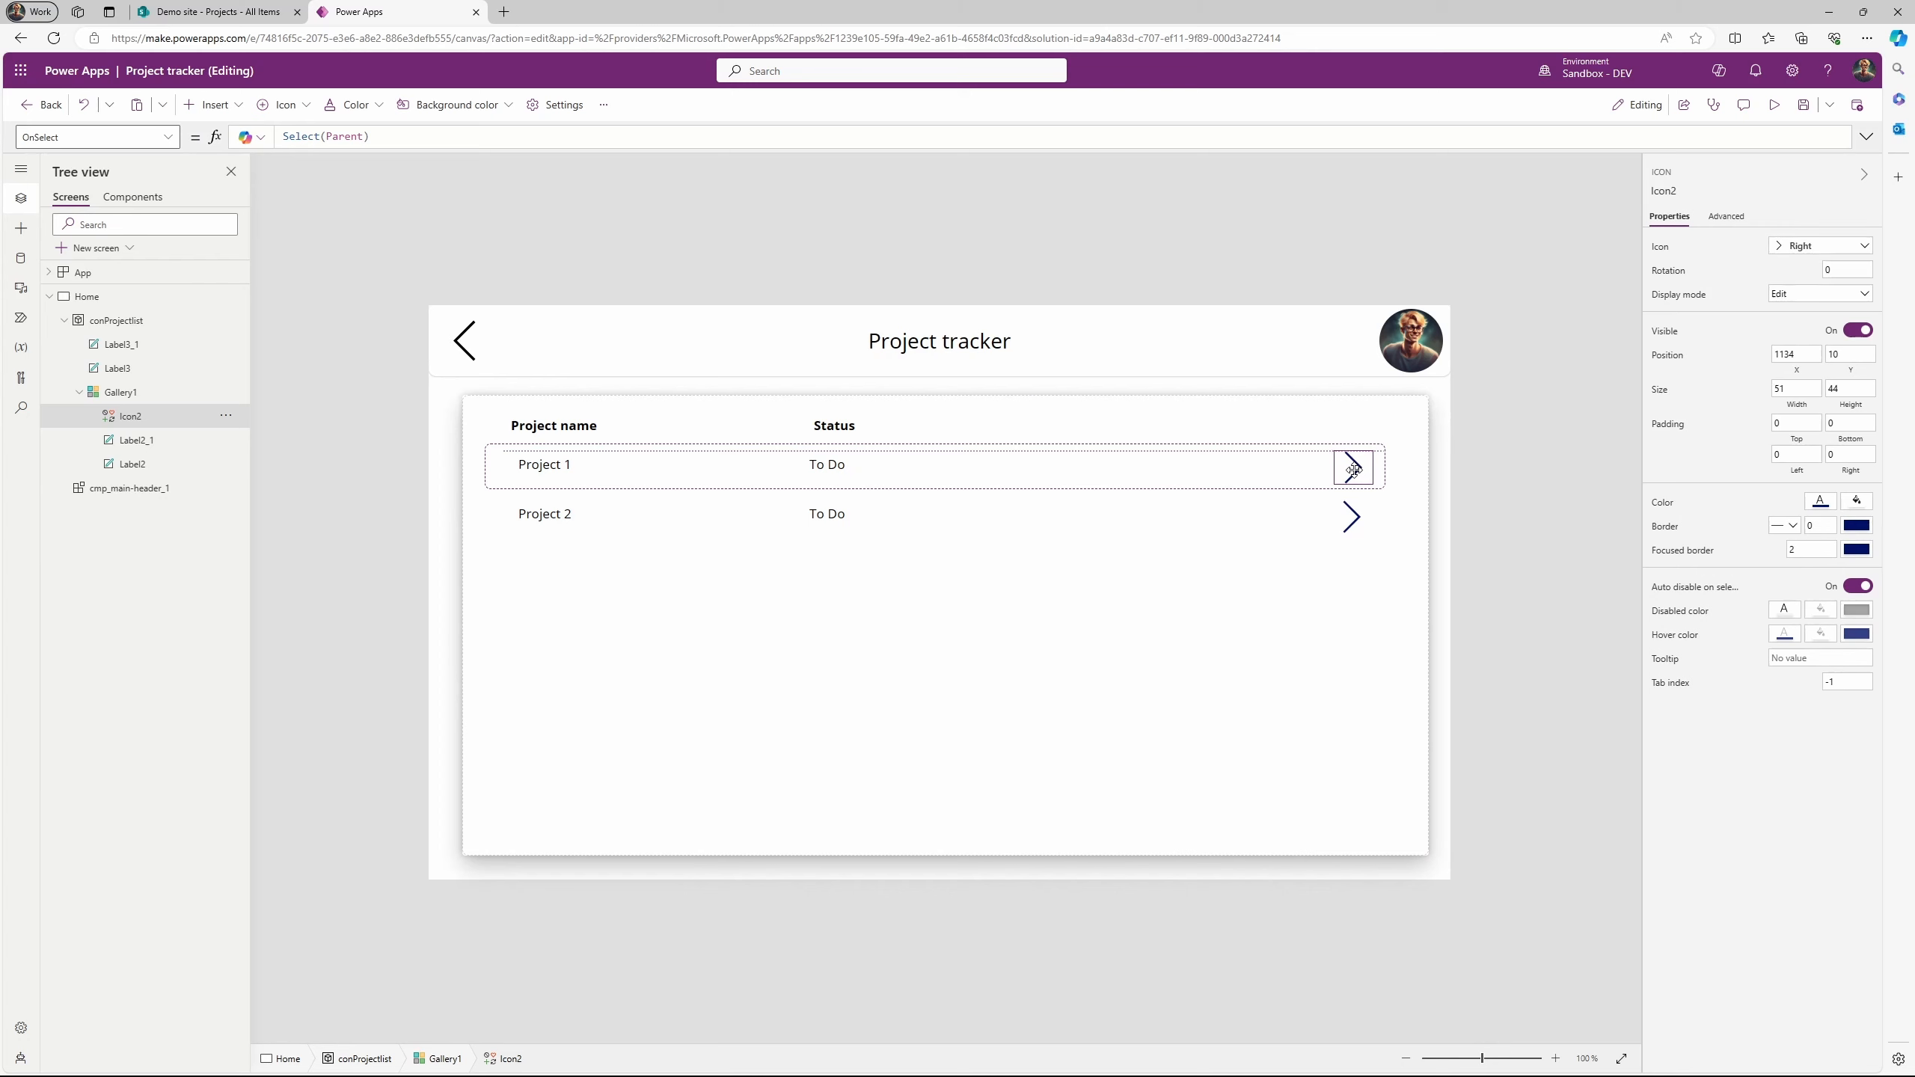
pyautogui.click(1529, 499)
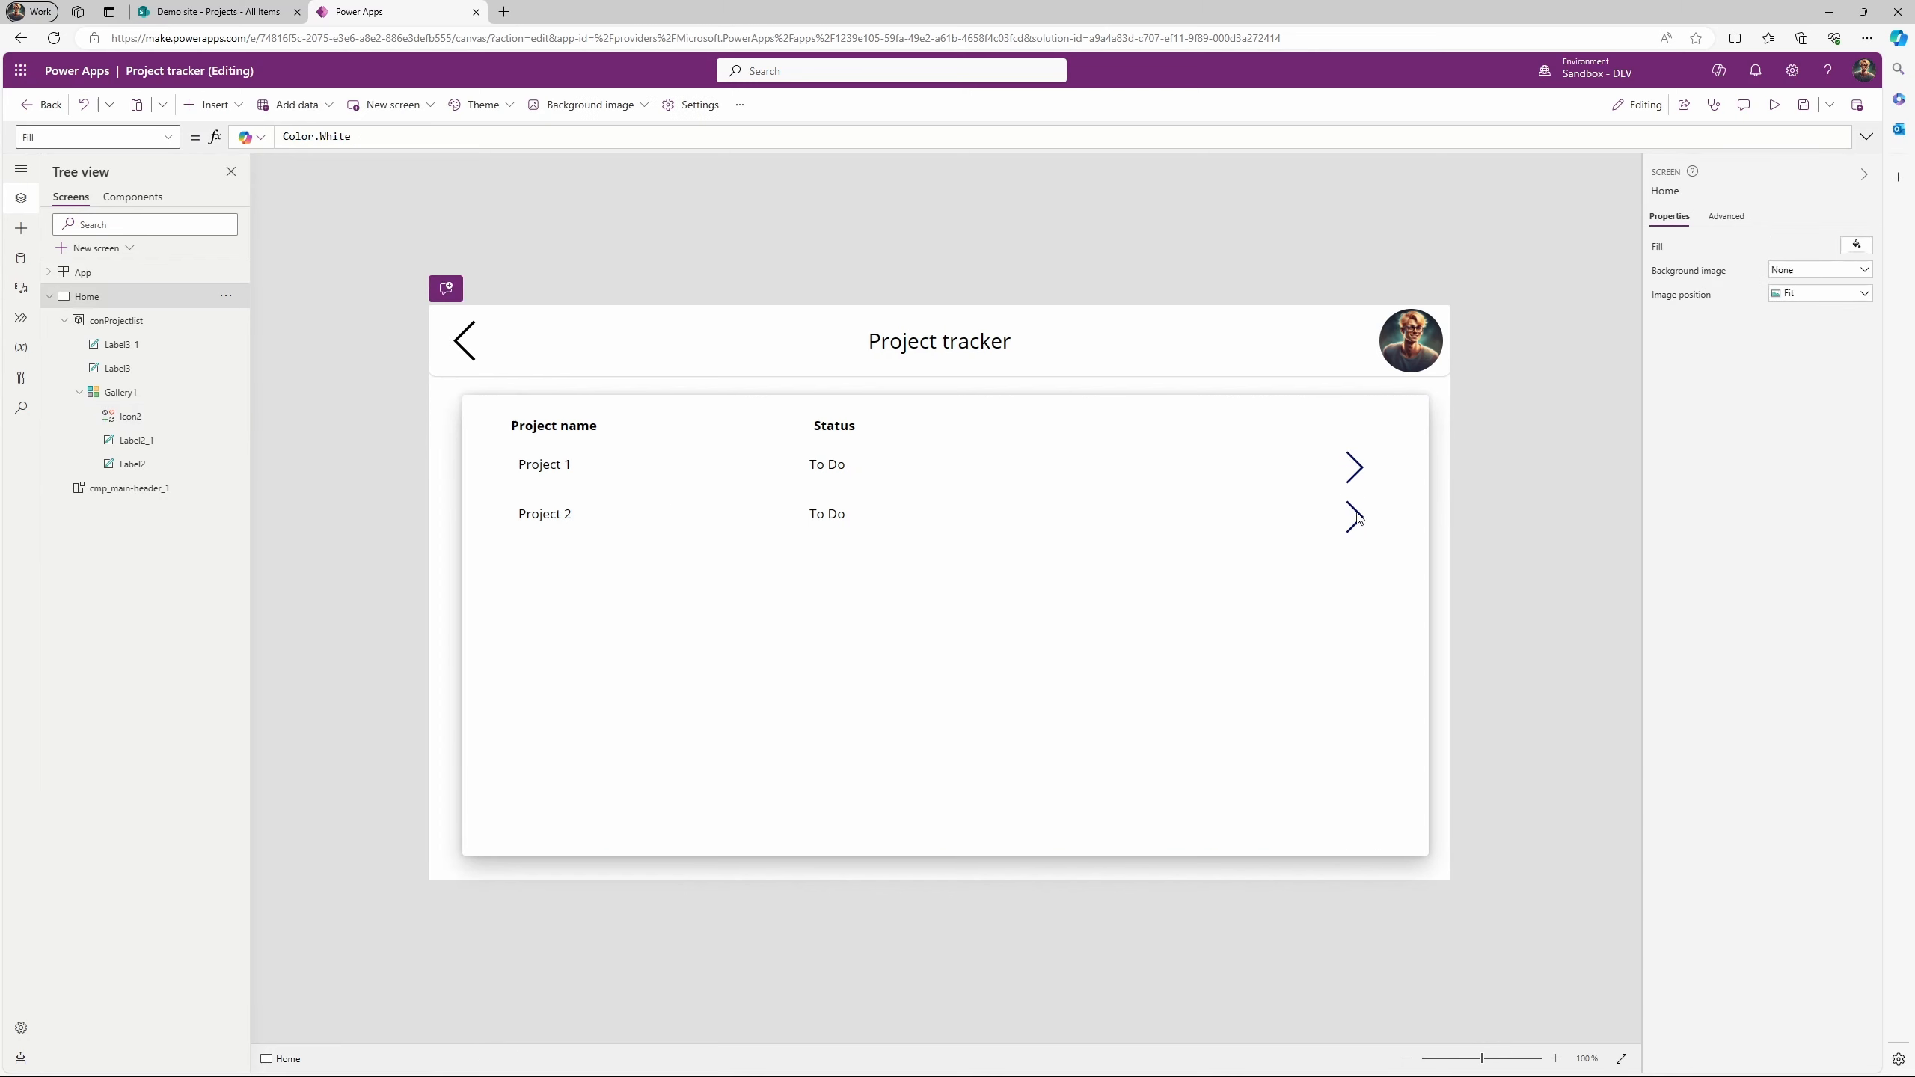
# Insert a rectangle into the gallery row and shape it as a full-width bar about 1204 by 10 at X 0, Y 44.
pyautogui.click(662, 483)
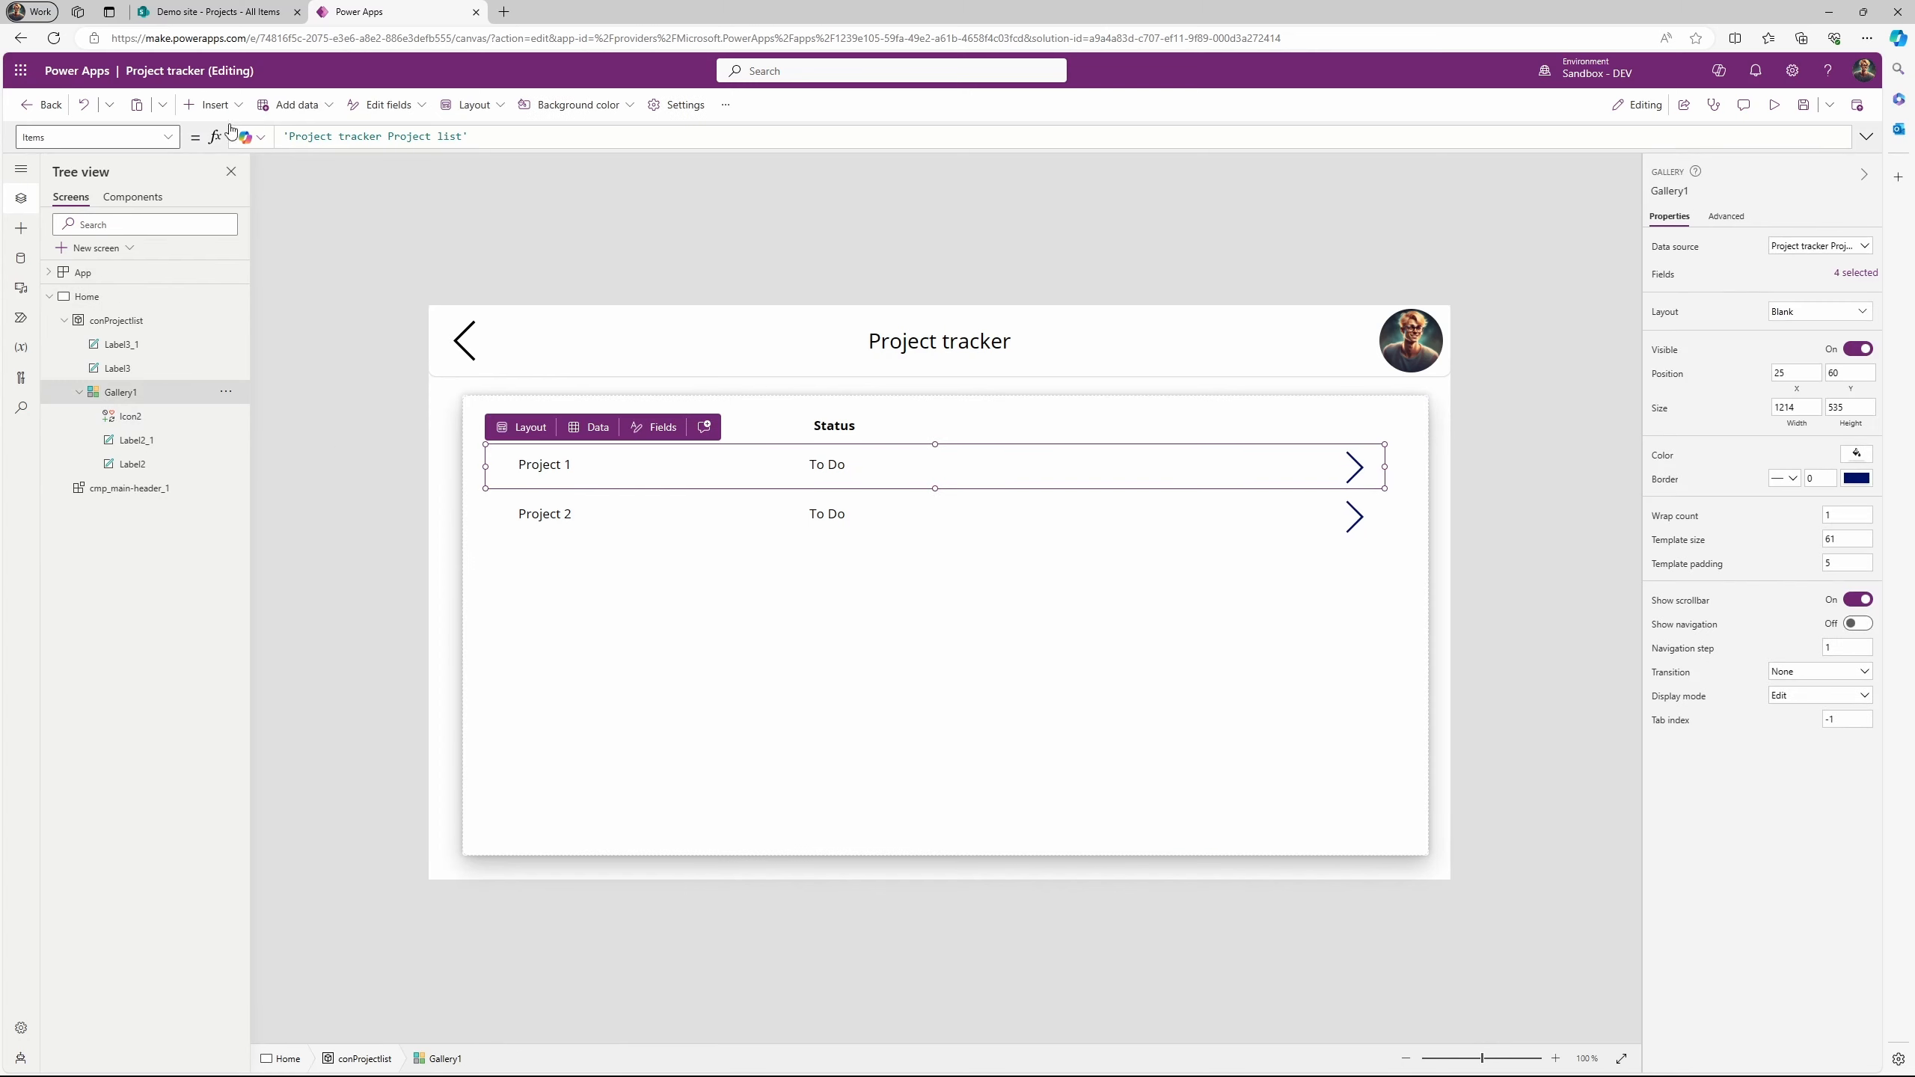
pyautogui.click(212, 105)
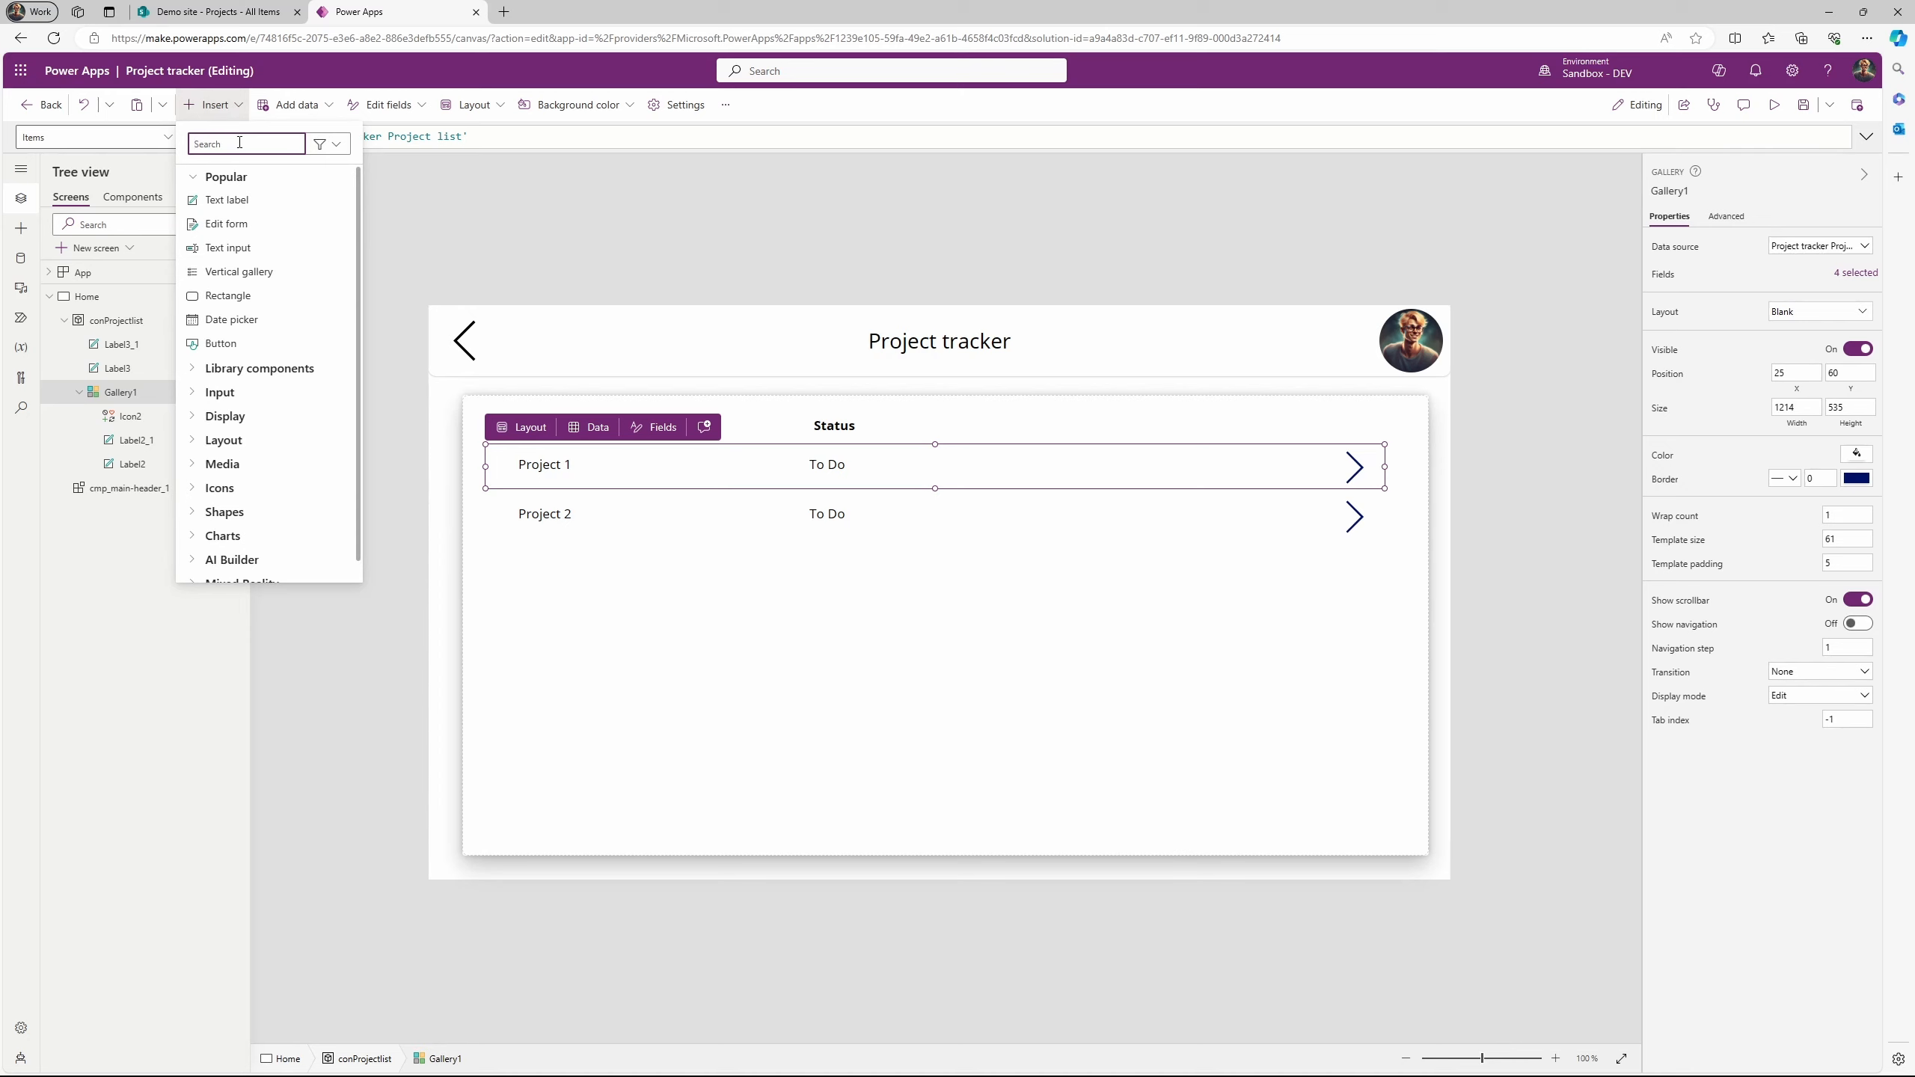
pyautogui.write('rect')
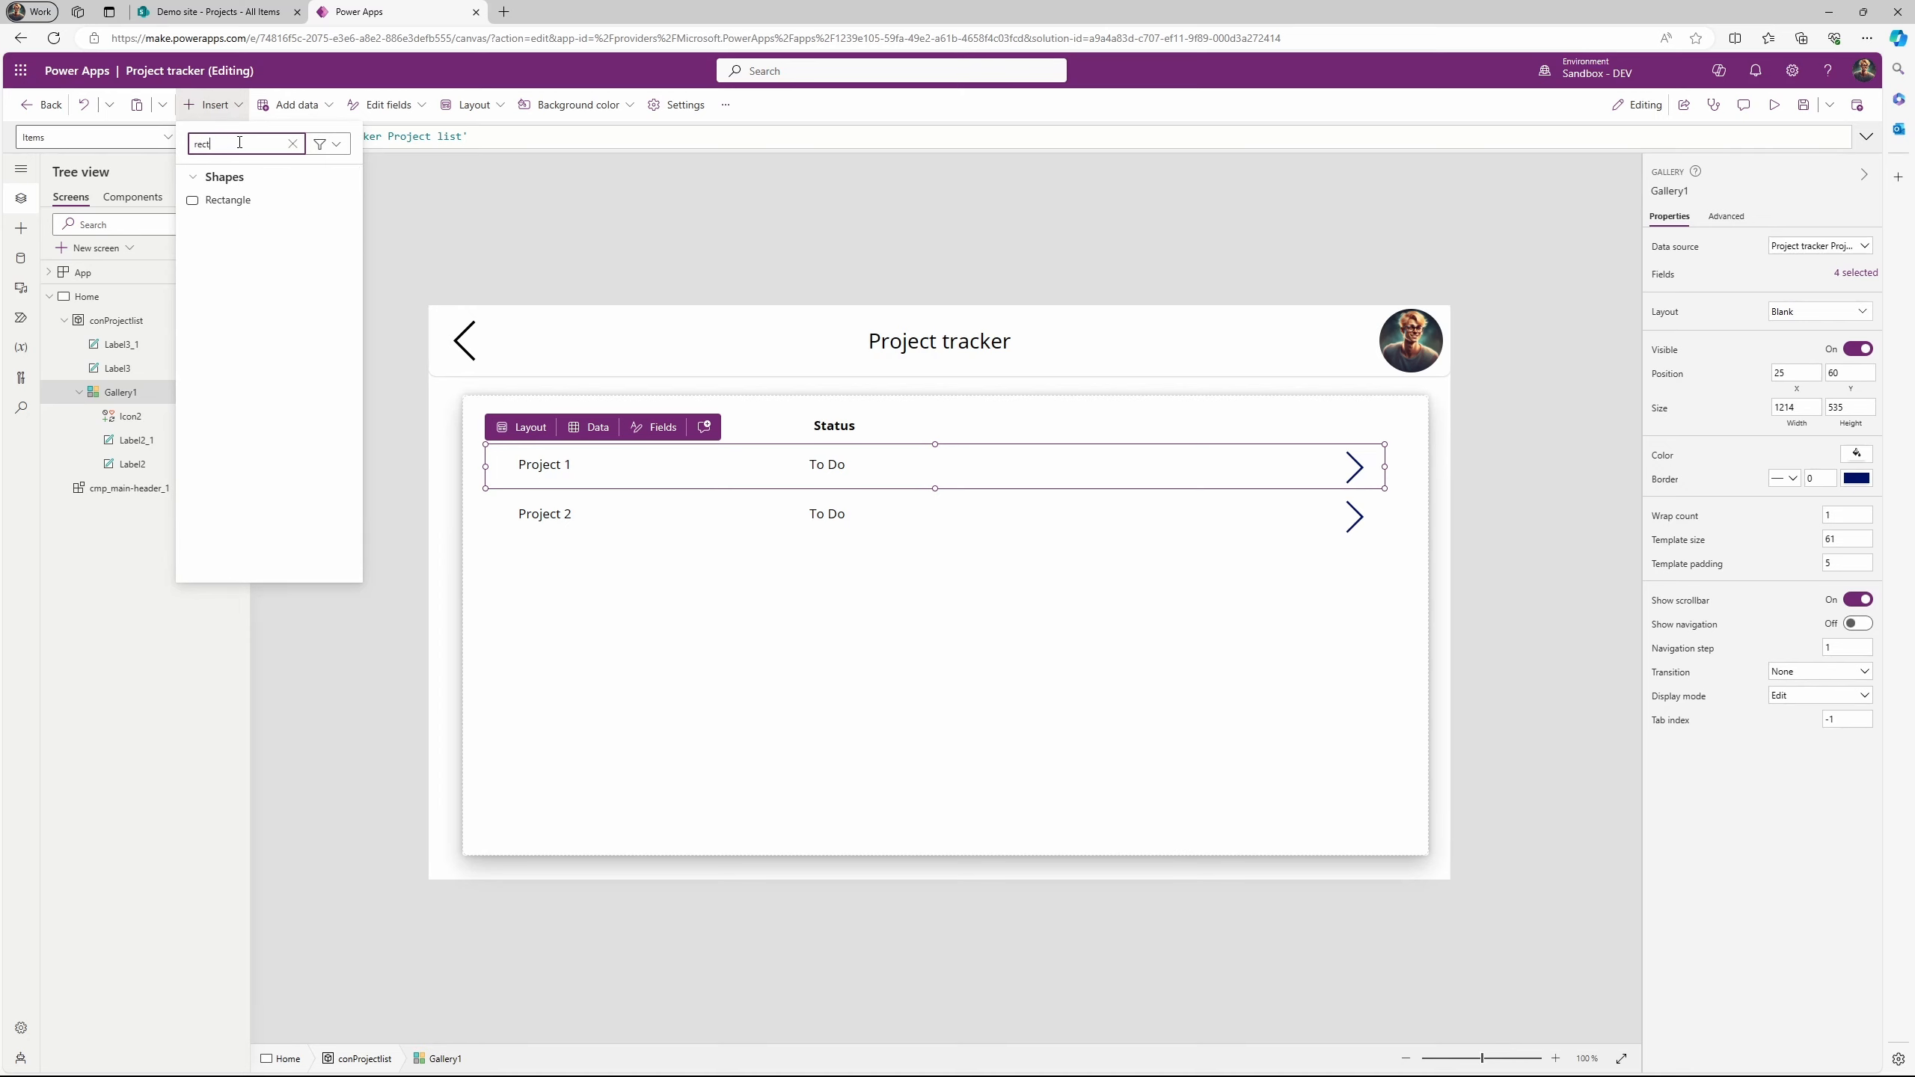
pyautogui.click(238, 204)
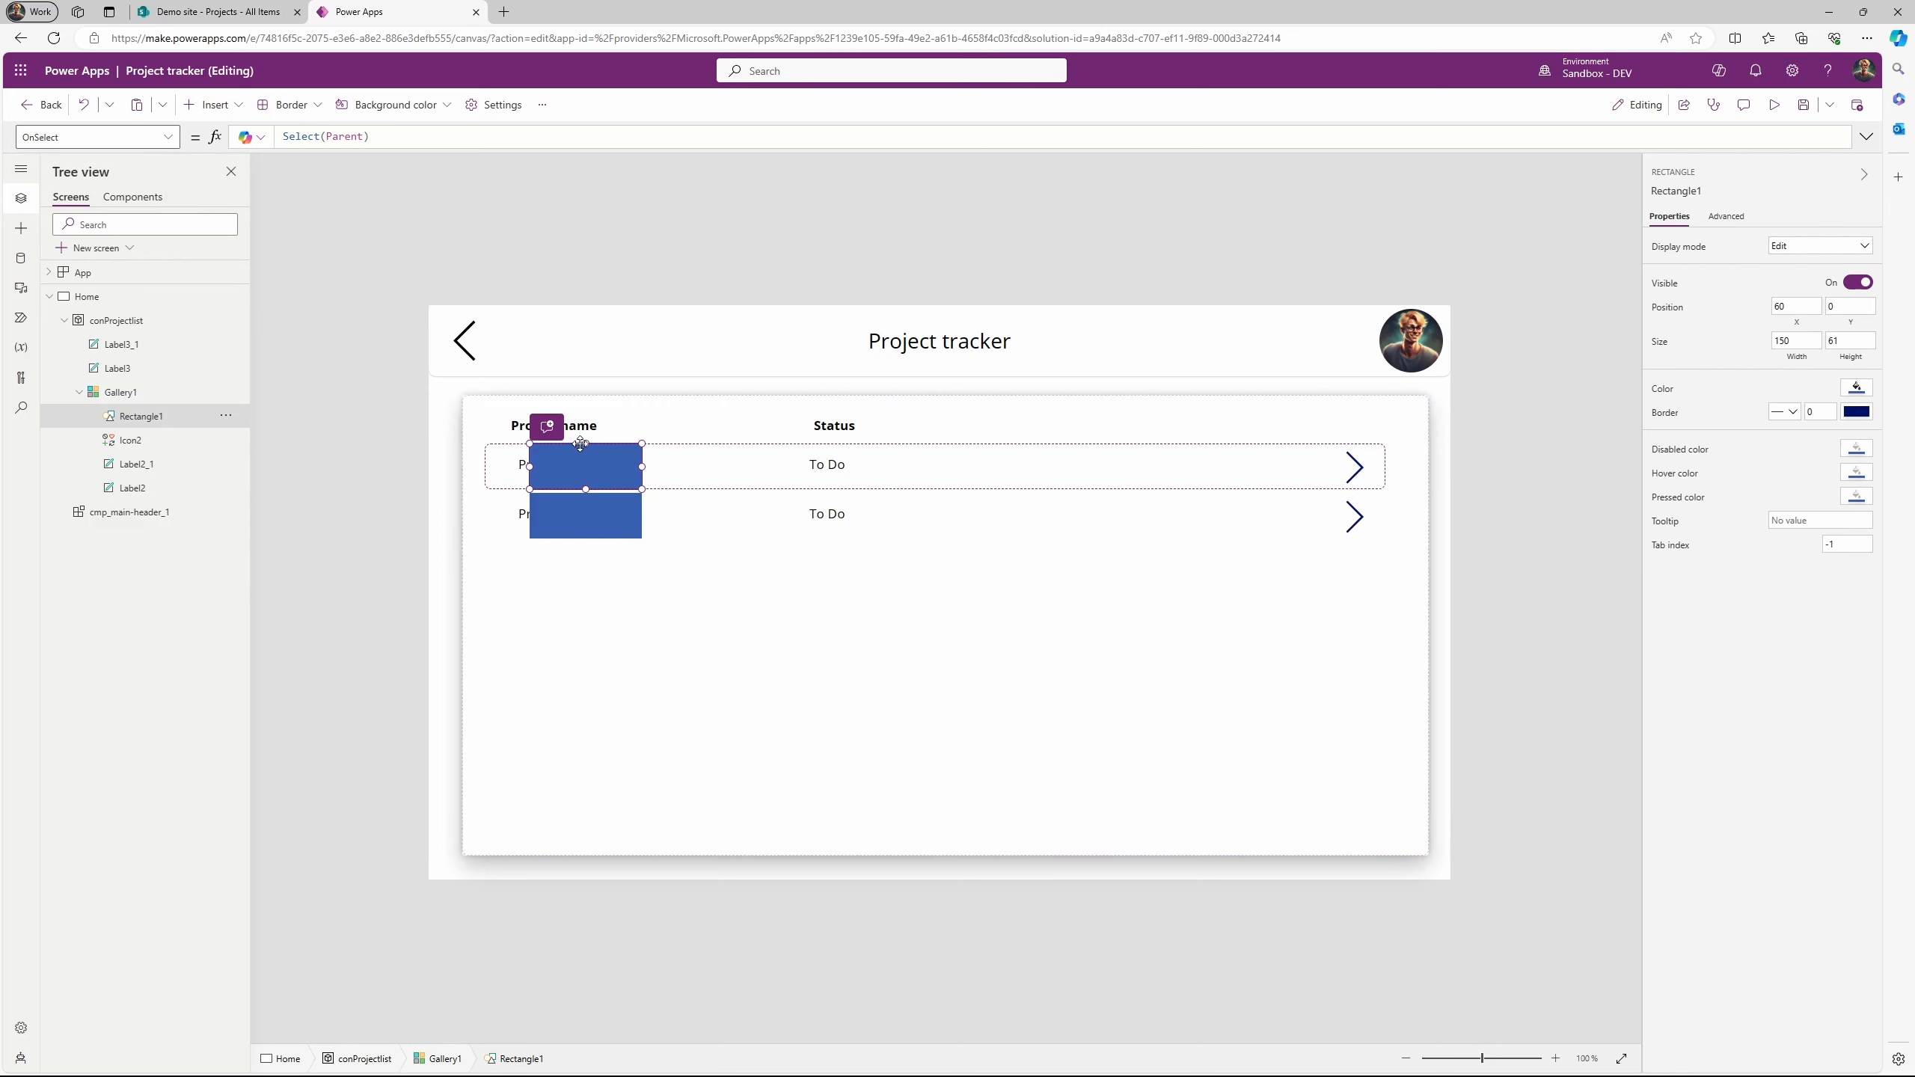
pyautogui.moveTo(585, 445); pyautogui.dragTo(1394, 512)
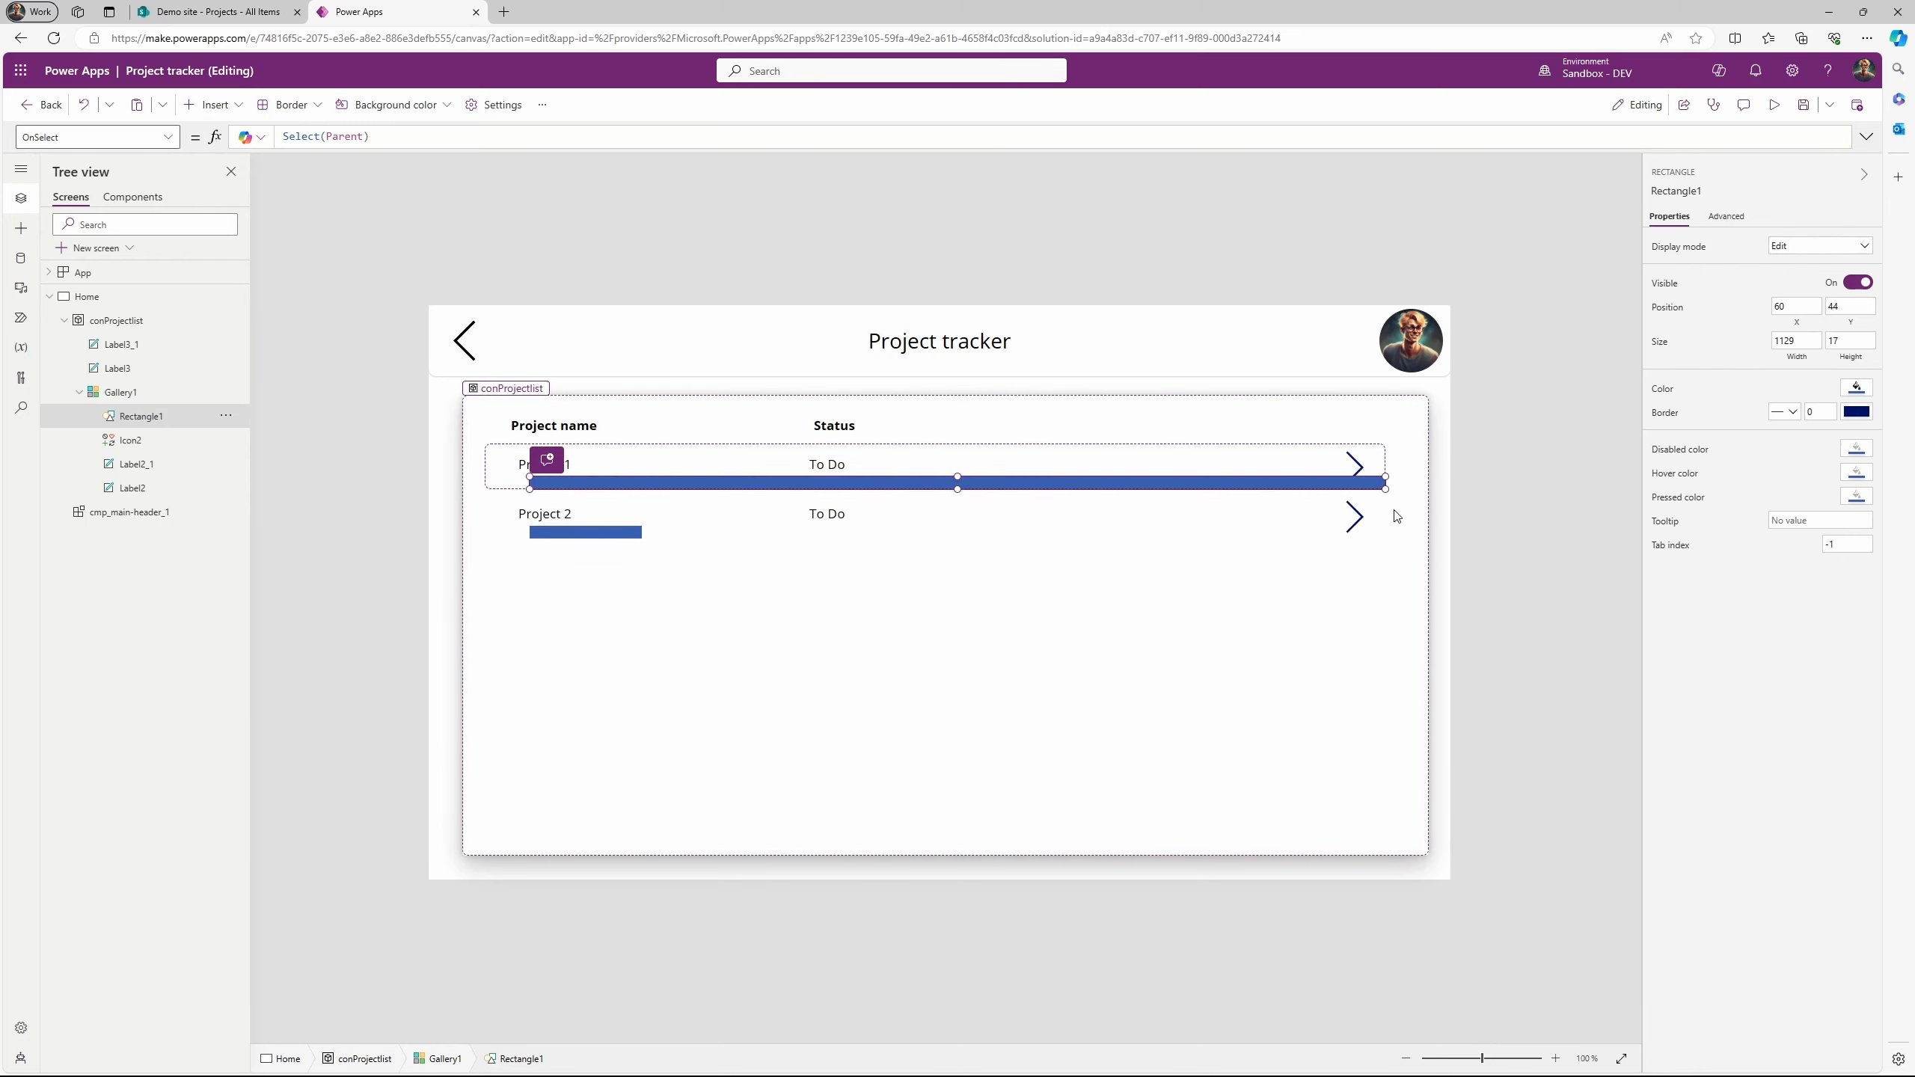
pyautogui.moveTo(531, 488); pyautogui.dragTo(485, 488)
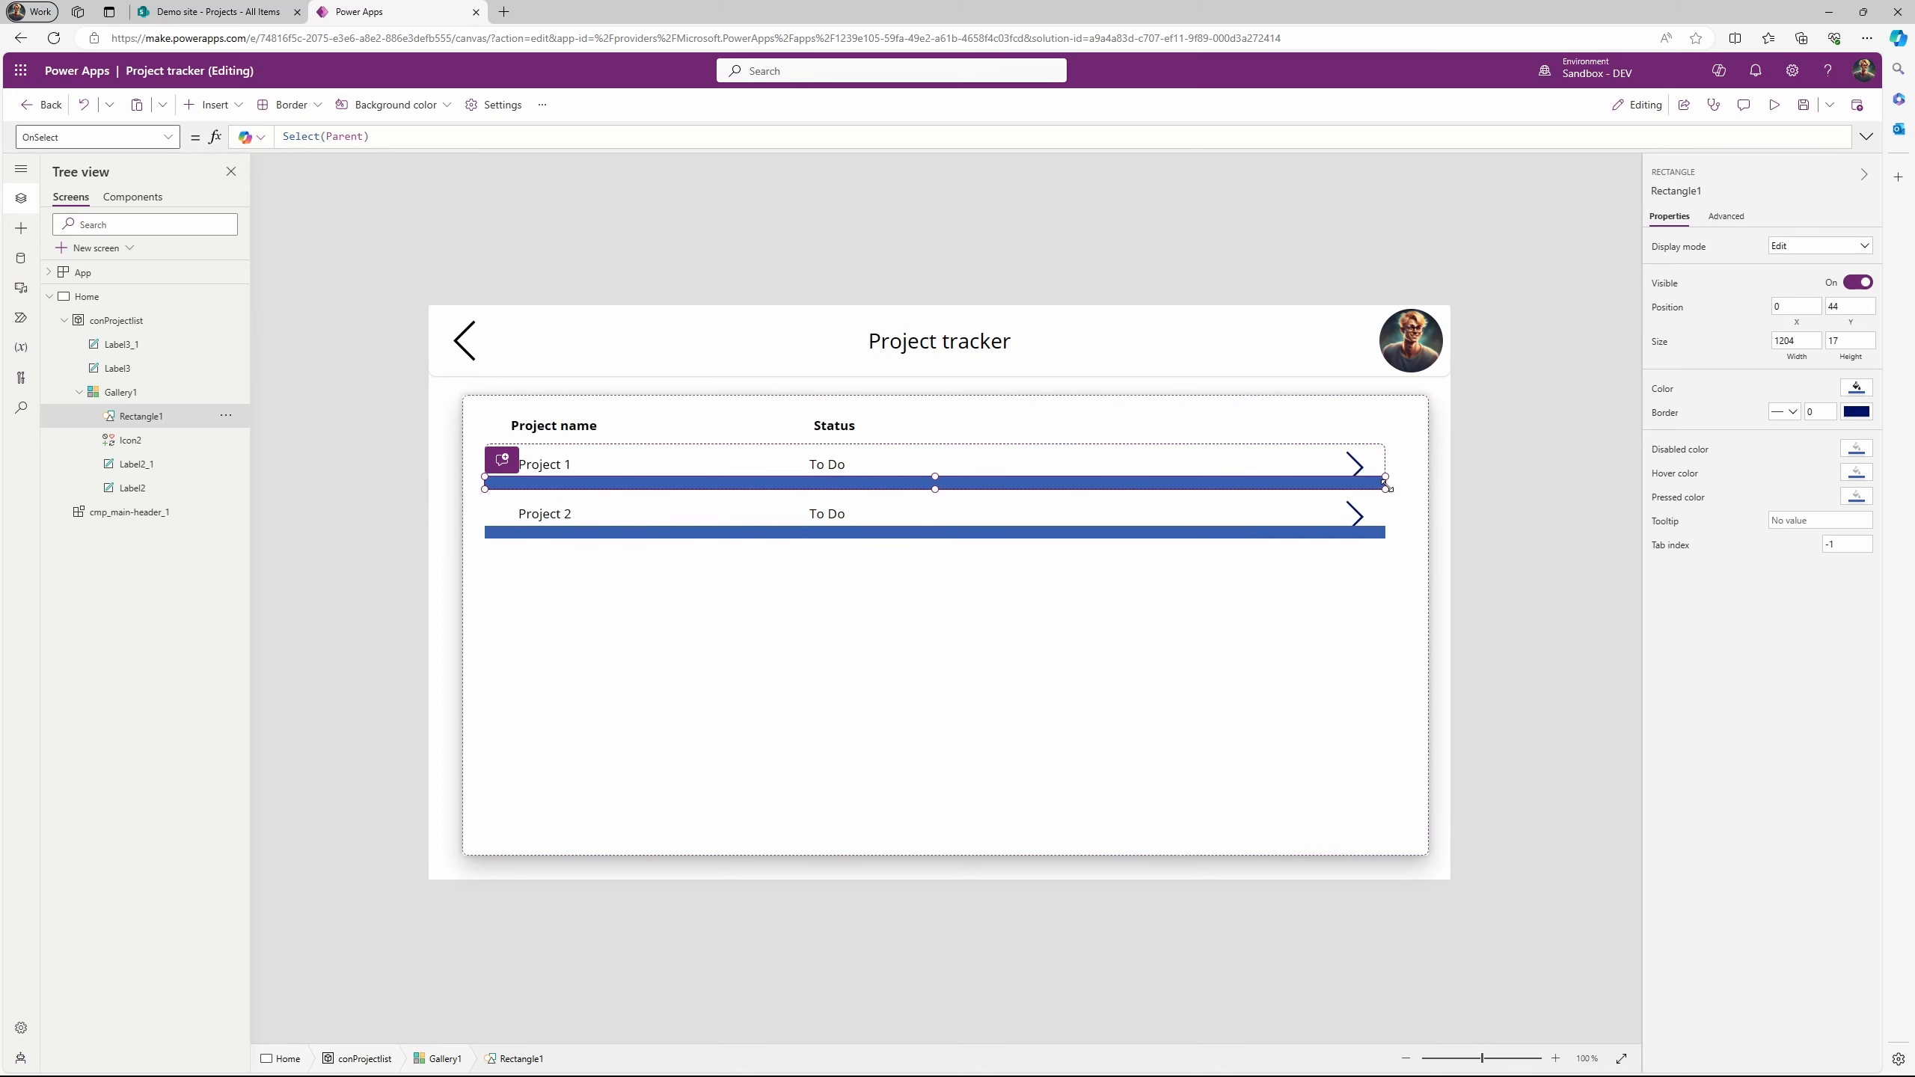
pyautogui.moveTo(1385, 488); pyautogui.dragTo(1385, 484)
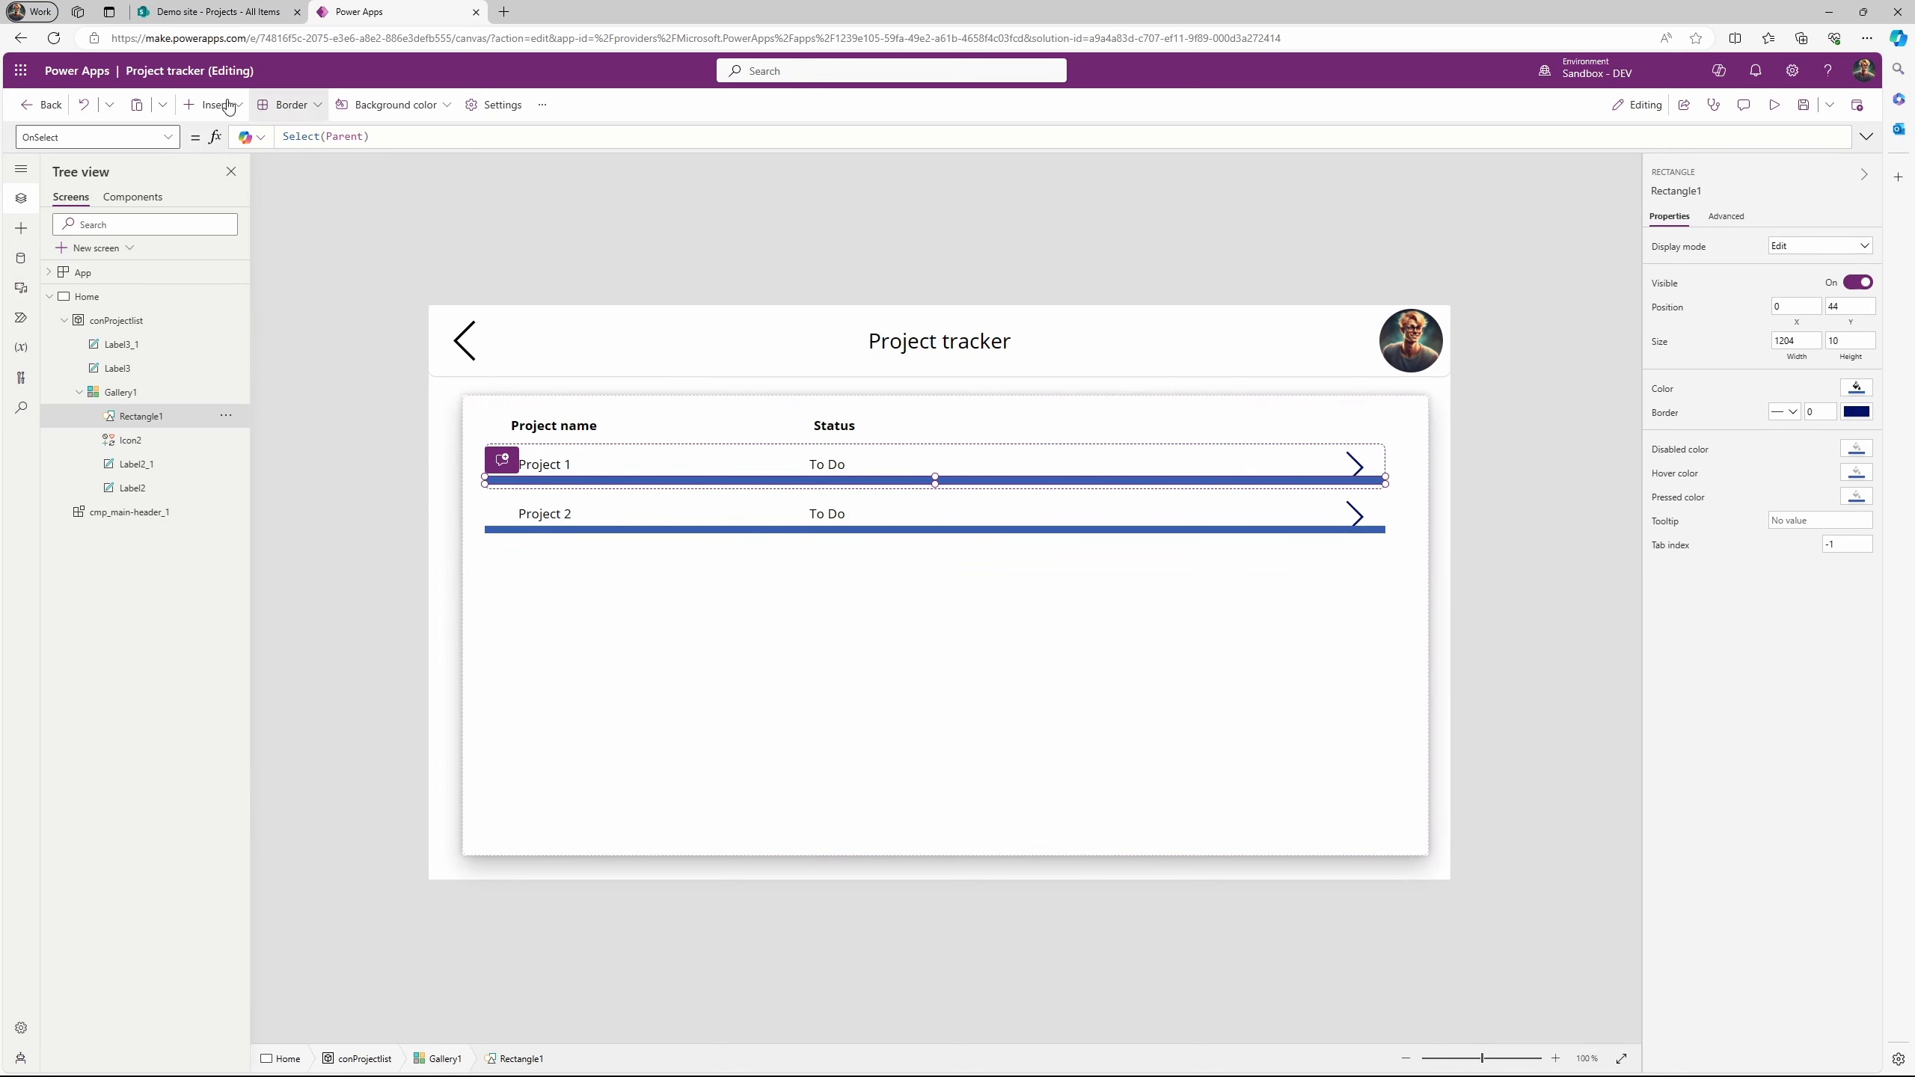
# Set the gallery row rectangle's Width property to the formula Parent.Width.
pyautogui.click(168, 137)
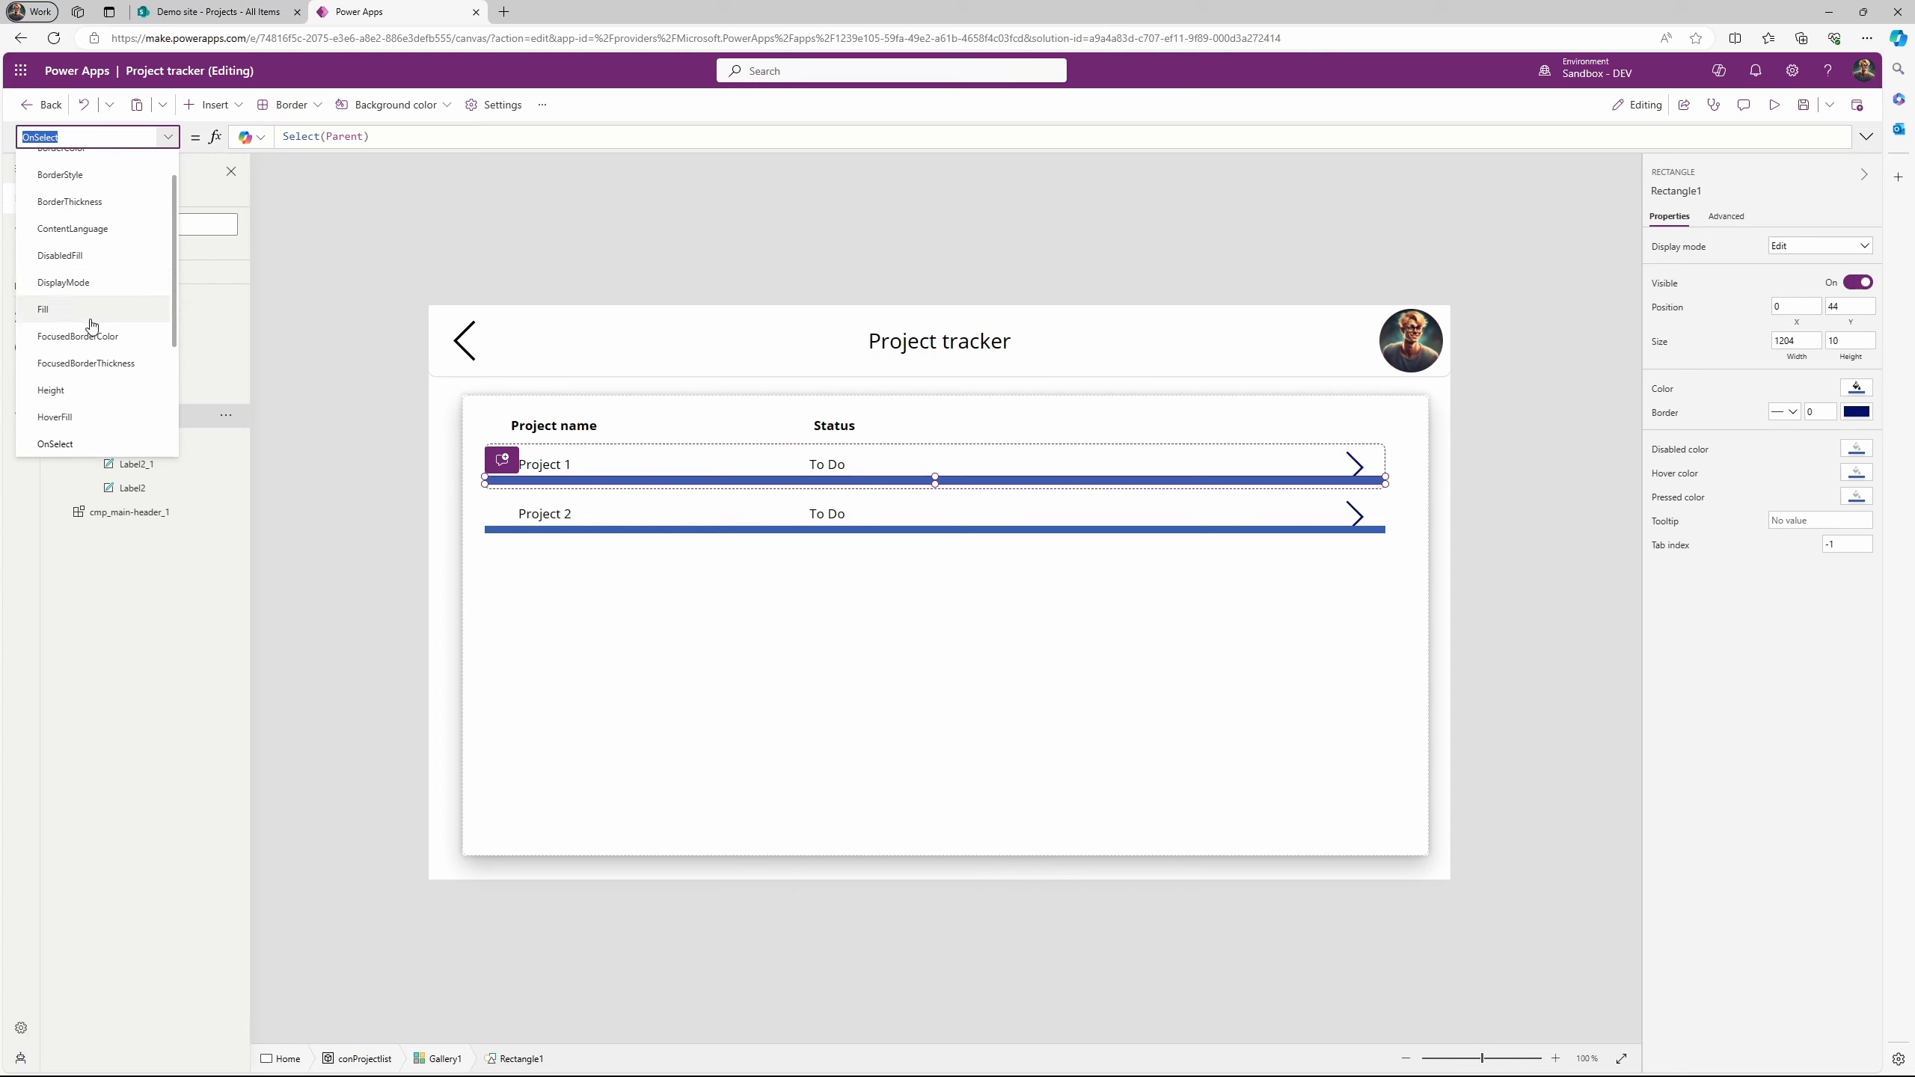
pyautogui.scroll(-3, 97, 317)
pyautogui.scroll(3, 96, 347)
pyautogui.scroll(-5, 94, 392)
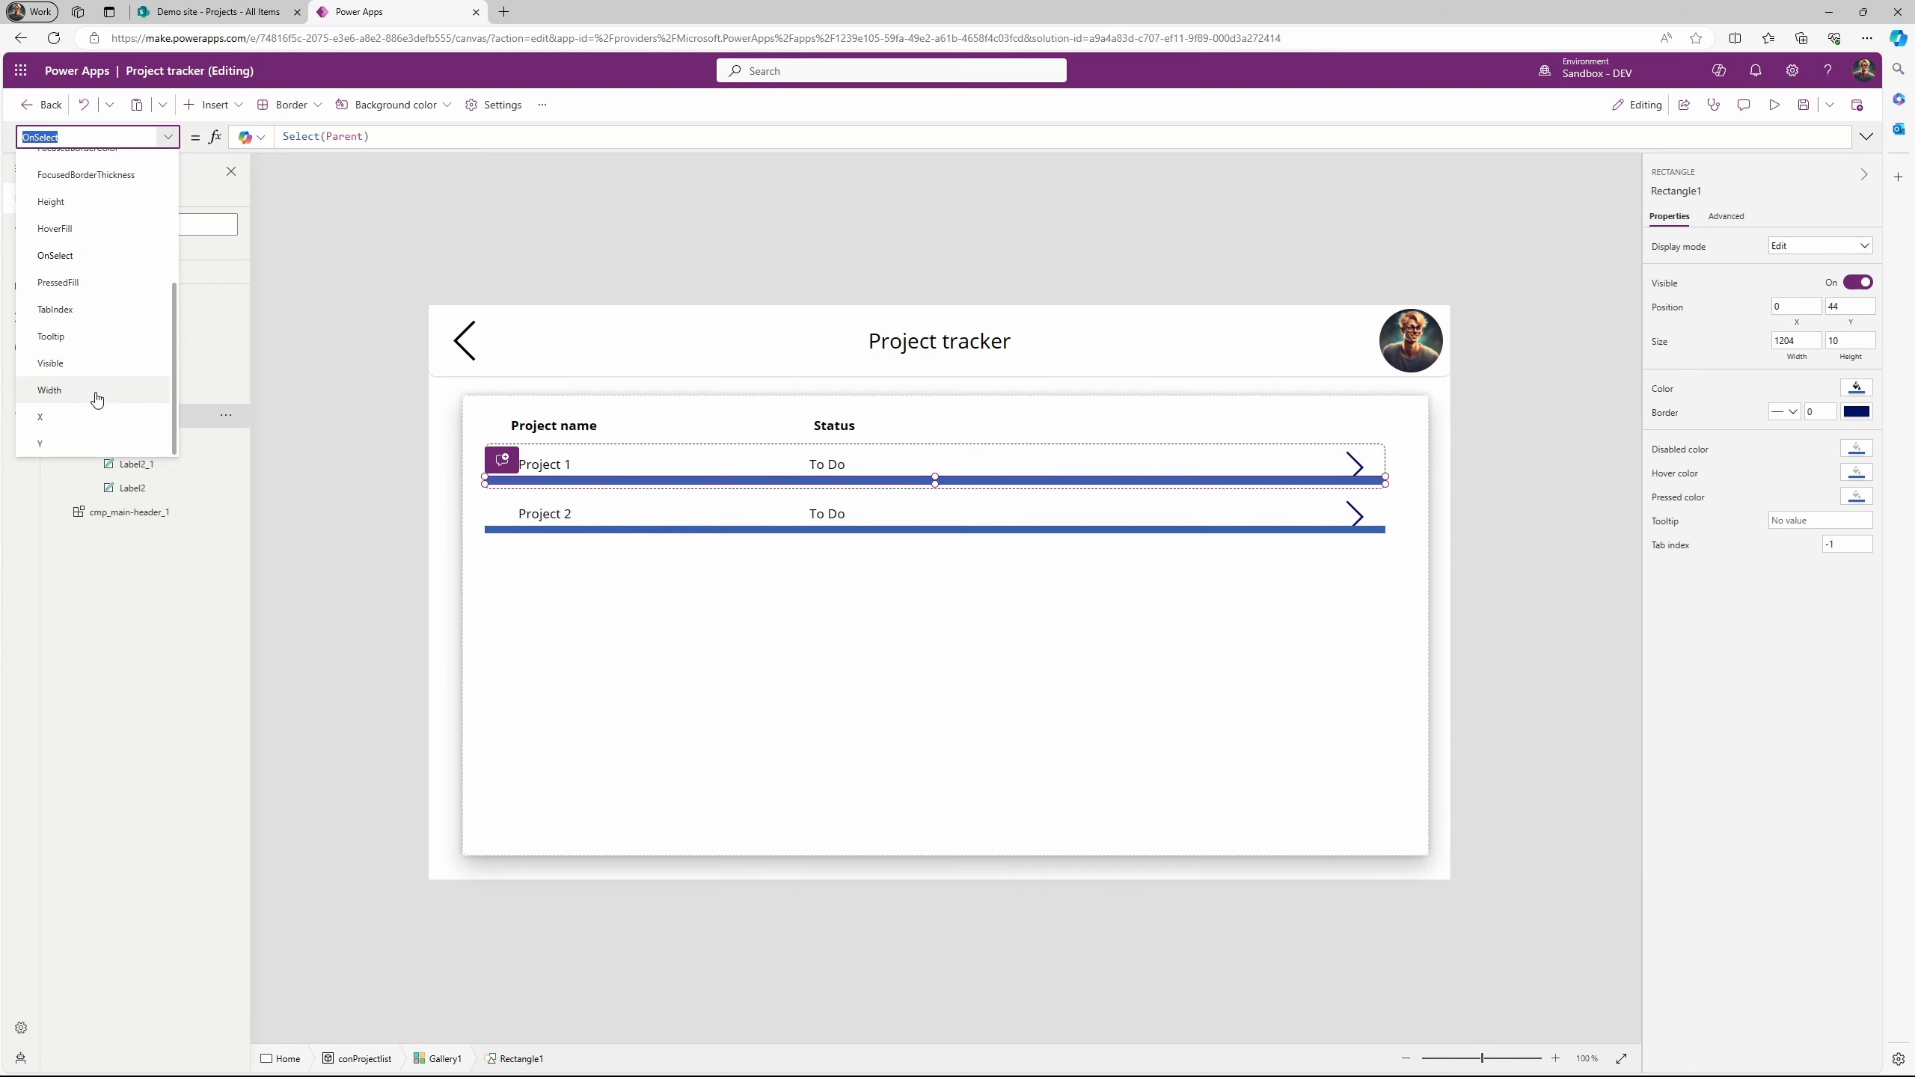
pyautogui.click(96, 391)
pyautogui.click(365, 142)
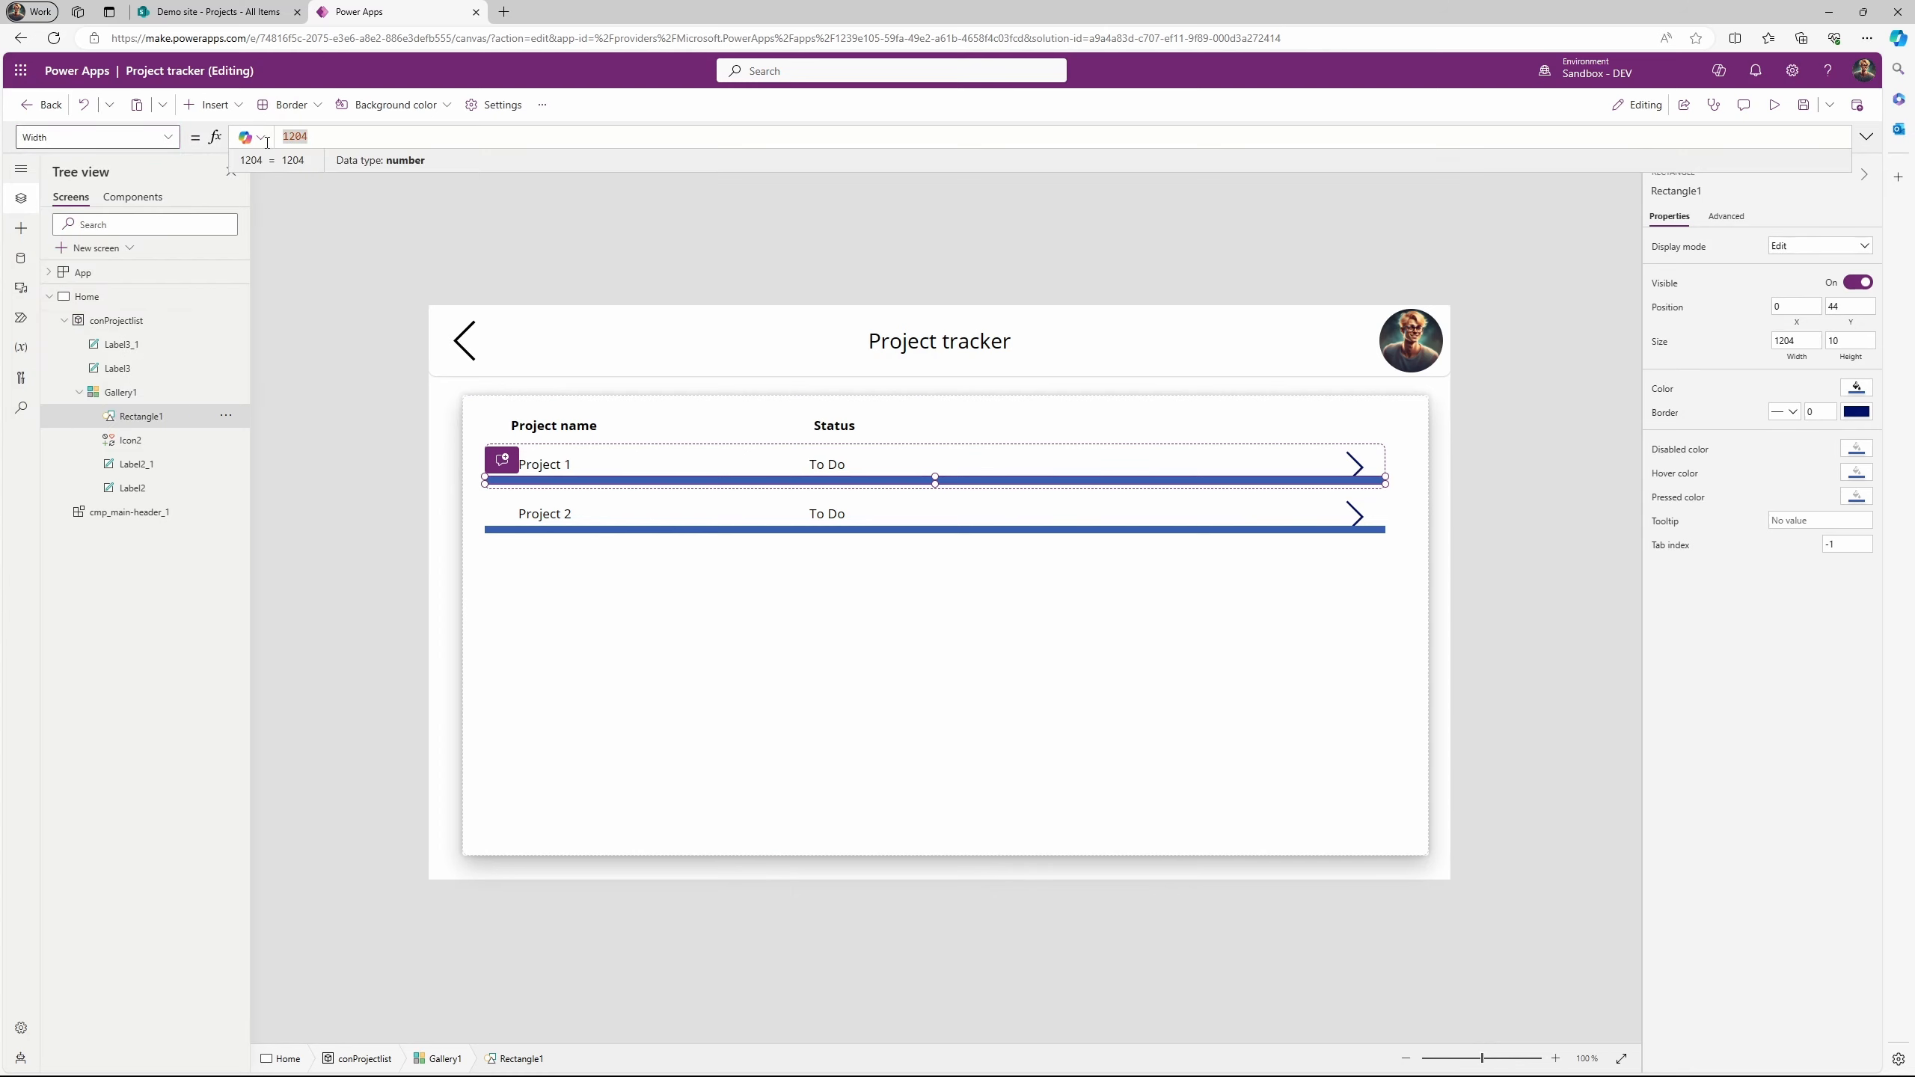
pyautogui.write('par')
pyautogui.press('BackSpace')
pyautogui.press('BackSpace')
pyautogui.press('BackSpace')
pyautogui.write('Parent.Width')
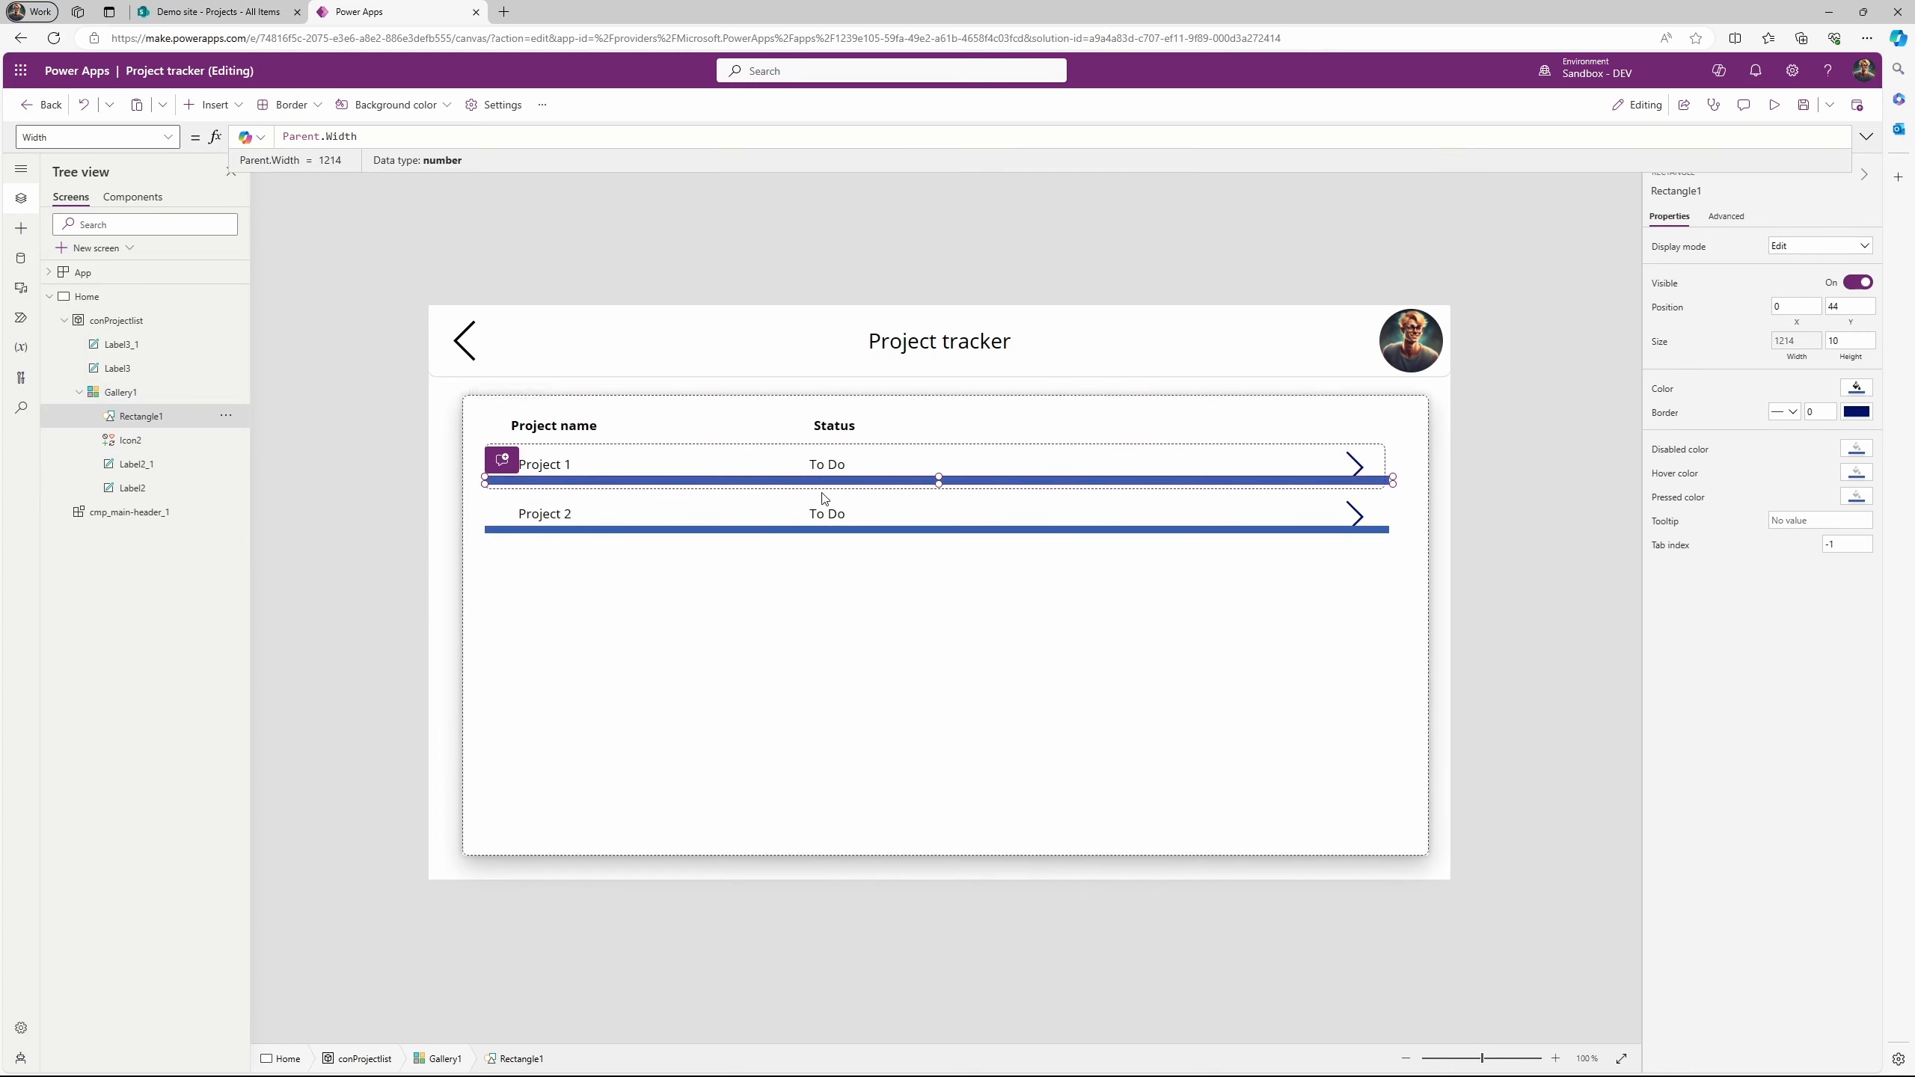
# Reduce the gallery row rectangle's height to 1 and move it down to the row's lower edge at about Y 60.
pyautogui.moveTo(821, 478); pyautogui.dragTo(820, 483)
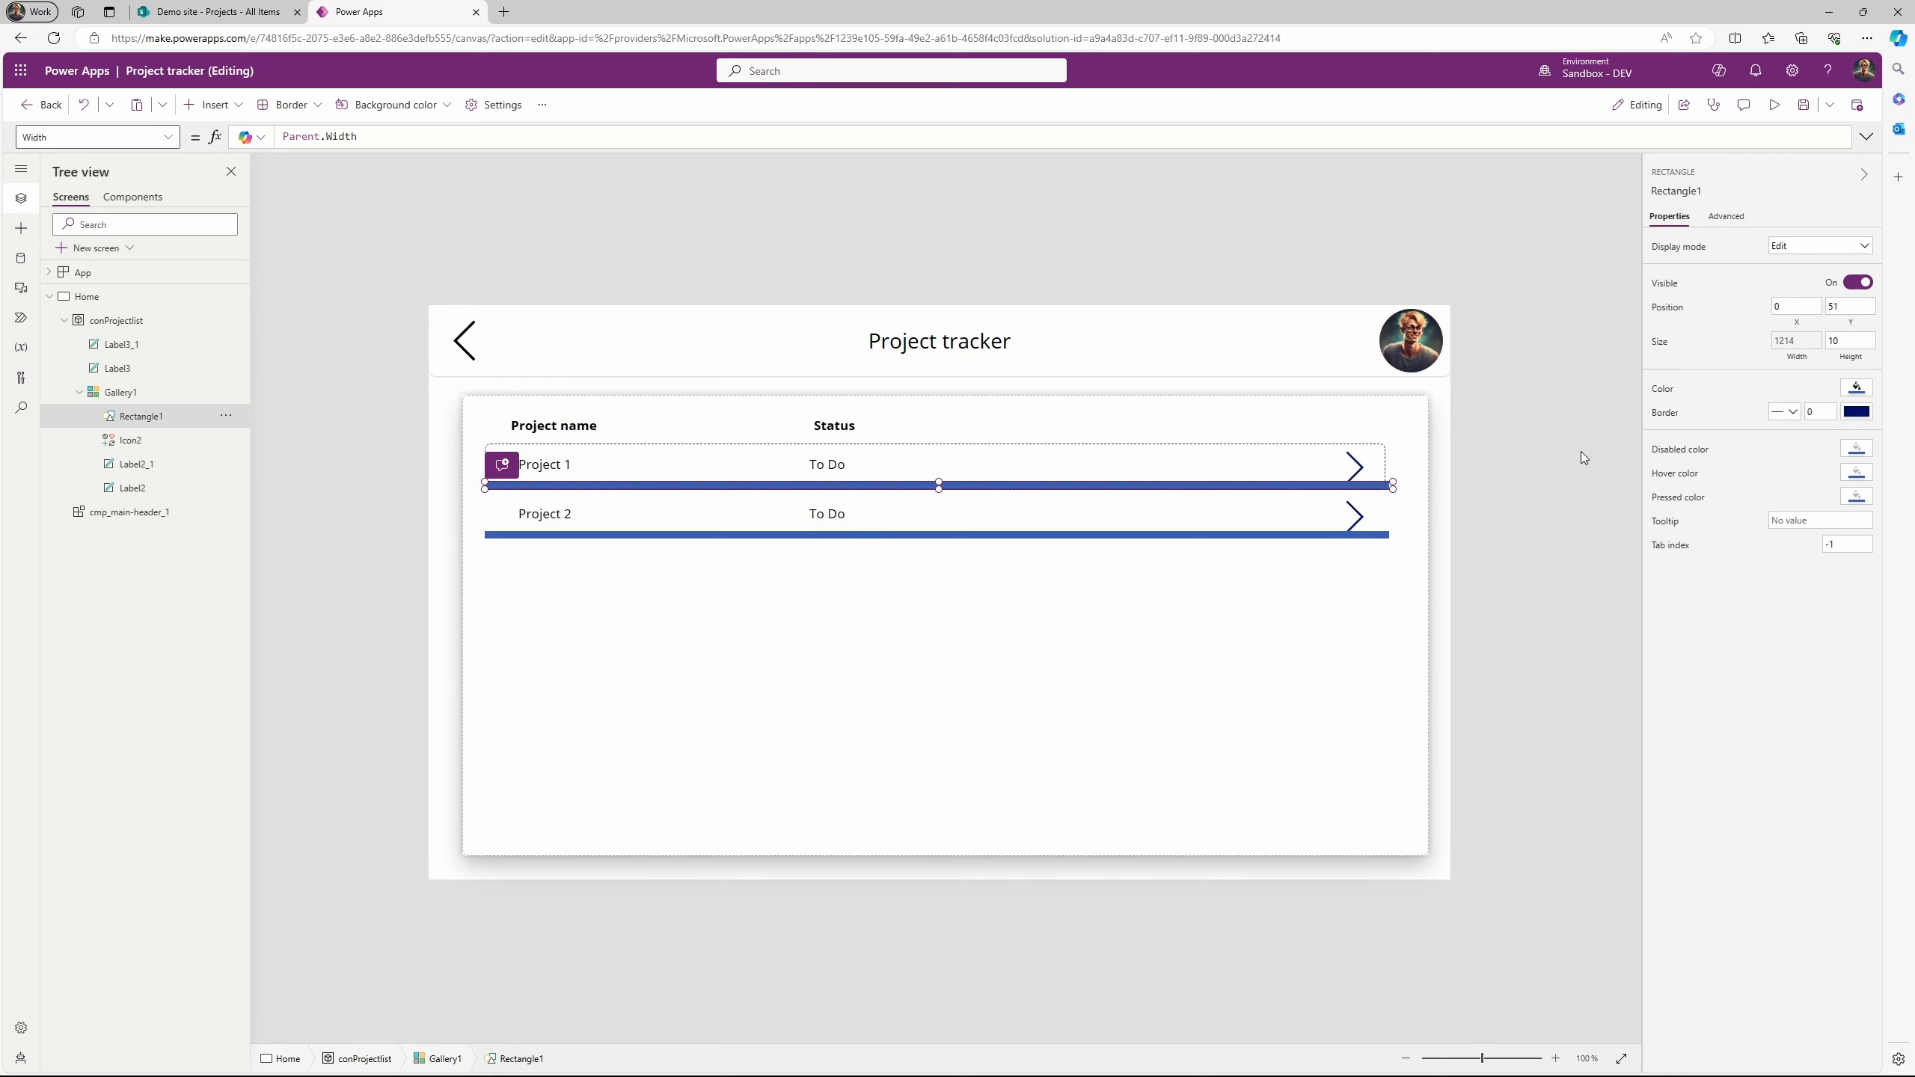
pyautogui.click(1445, 502)
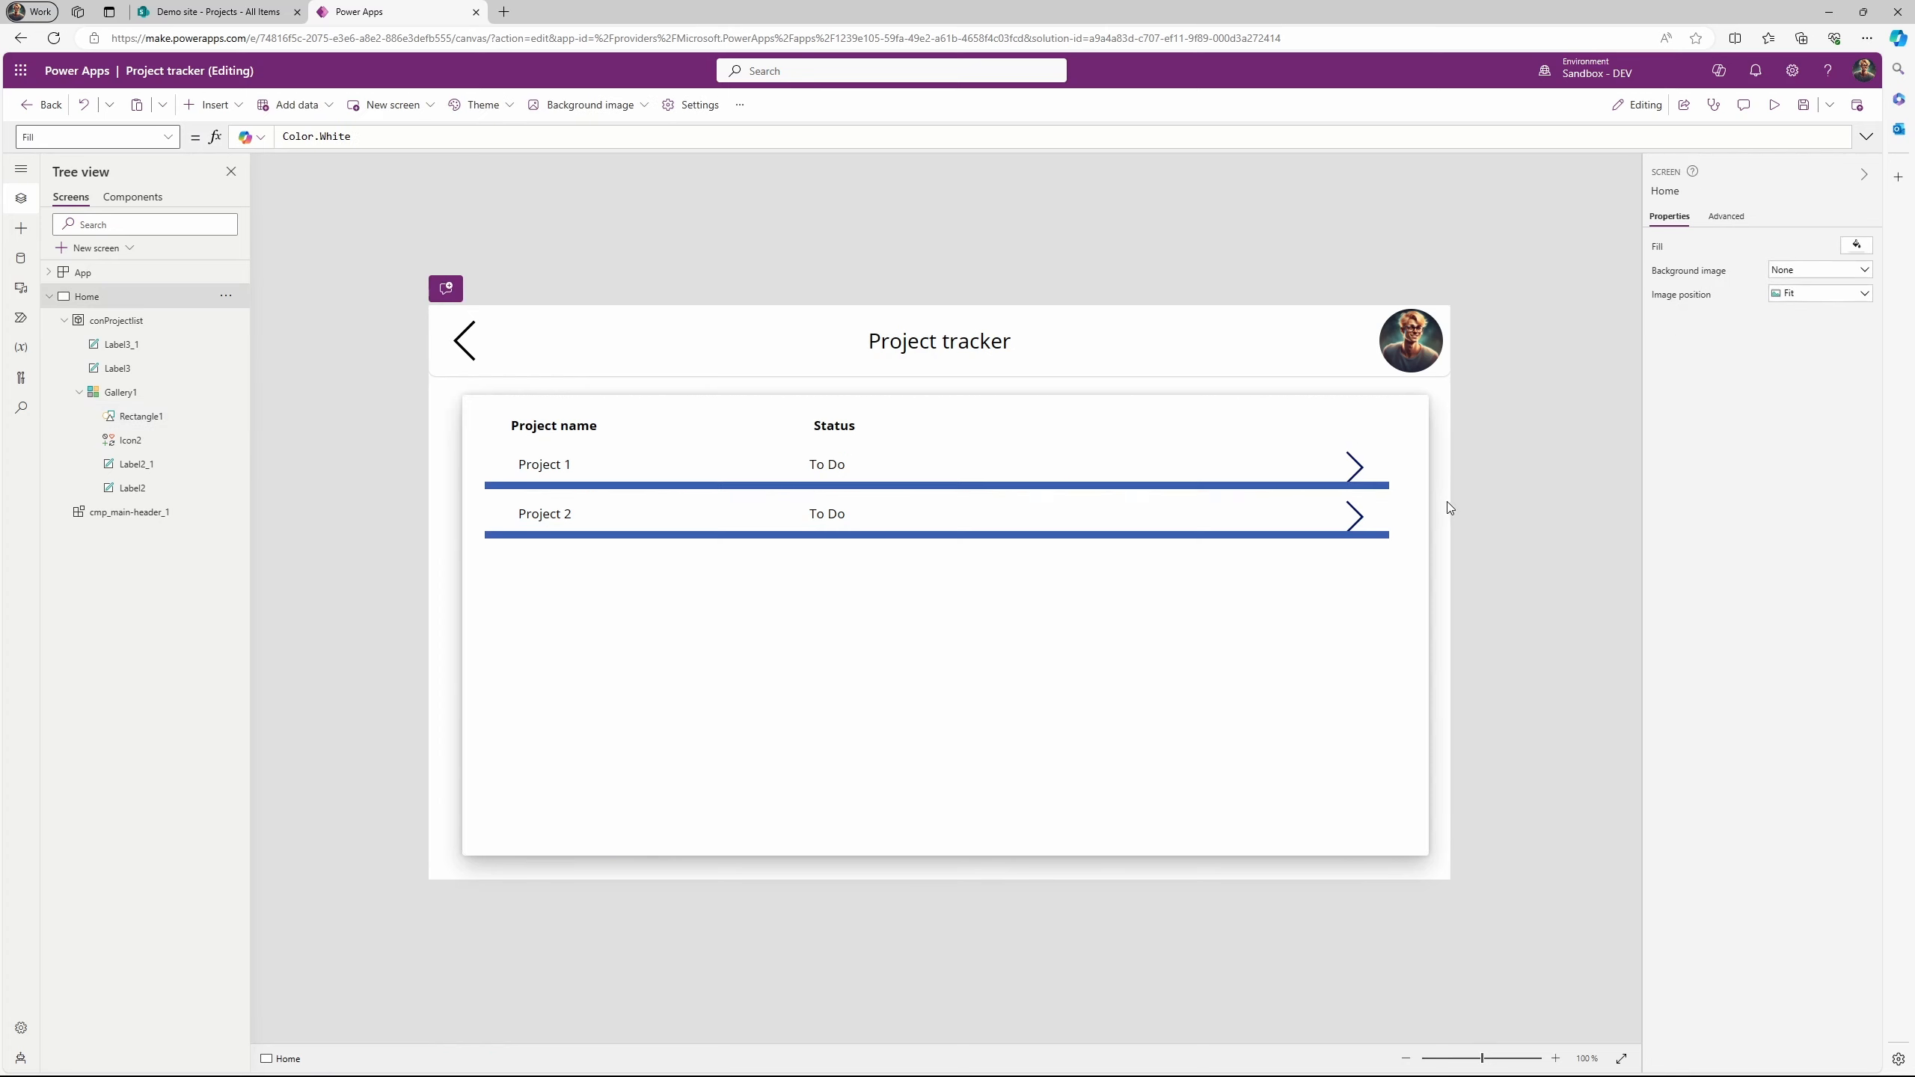
pyautogui.click(1291, 496)
pyautogui.click(1289, 490)
pyautogui.click(1283, 483)
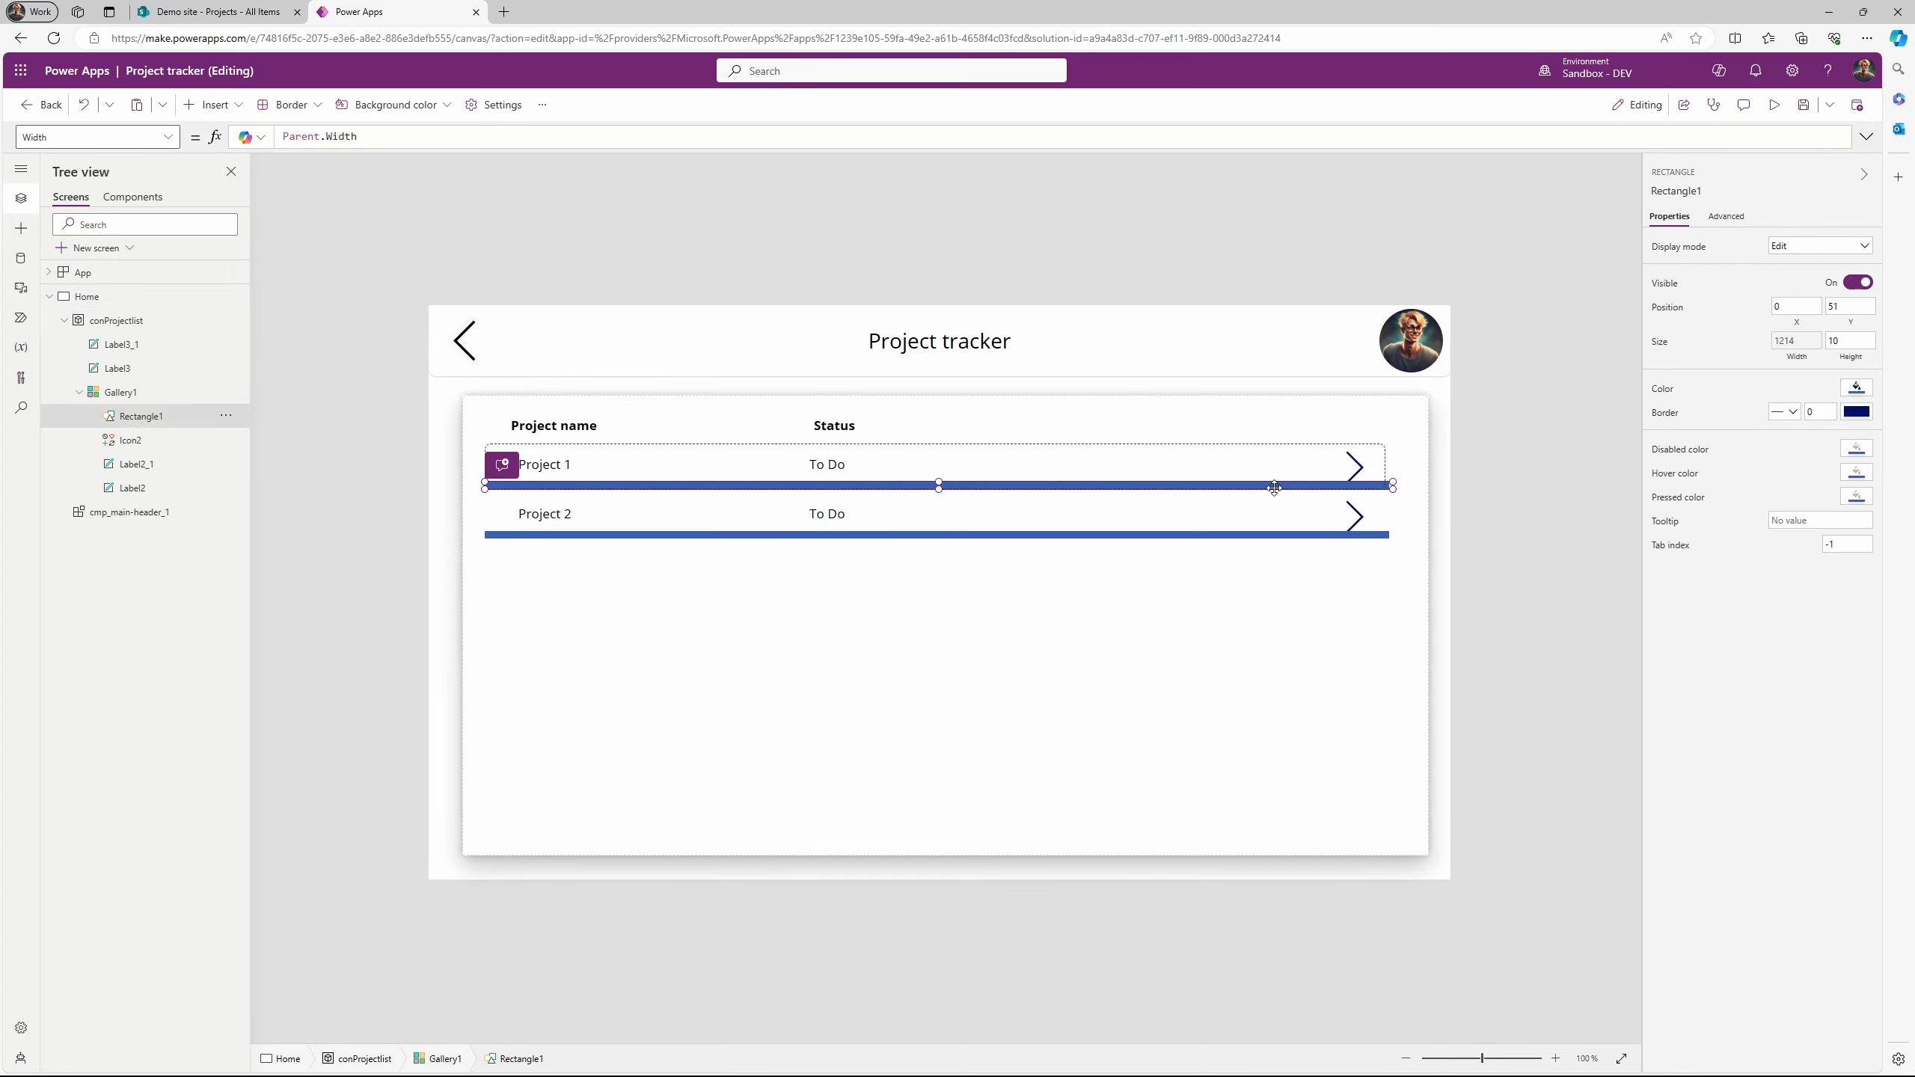
pyautogui.click(1869, 344)
pyautogui.write('1')
pyautogui.press('Return')
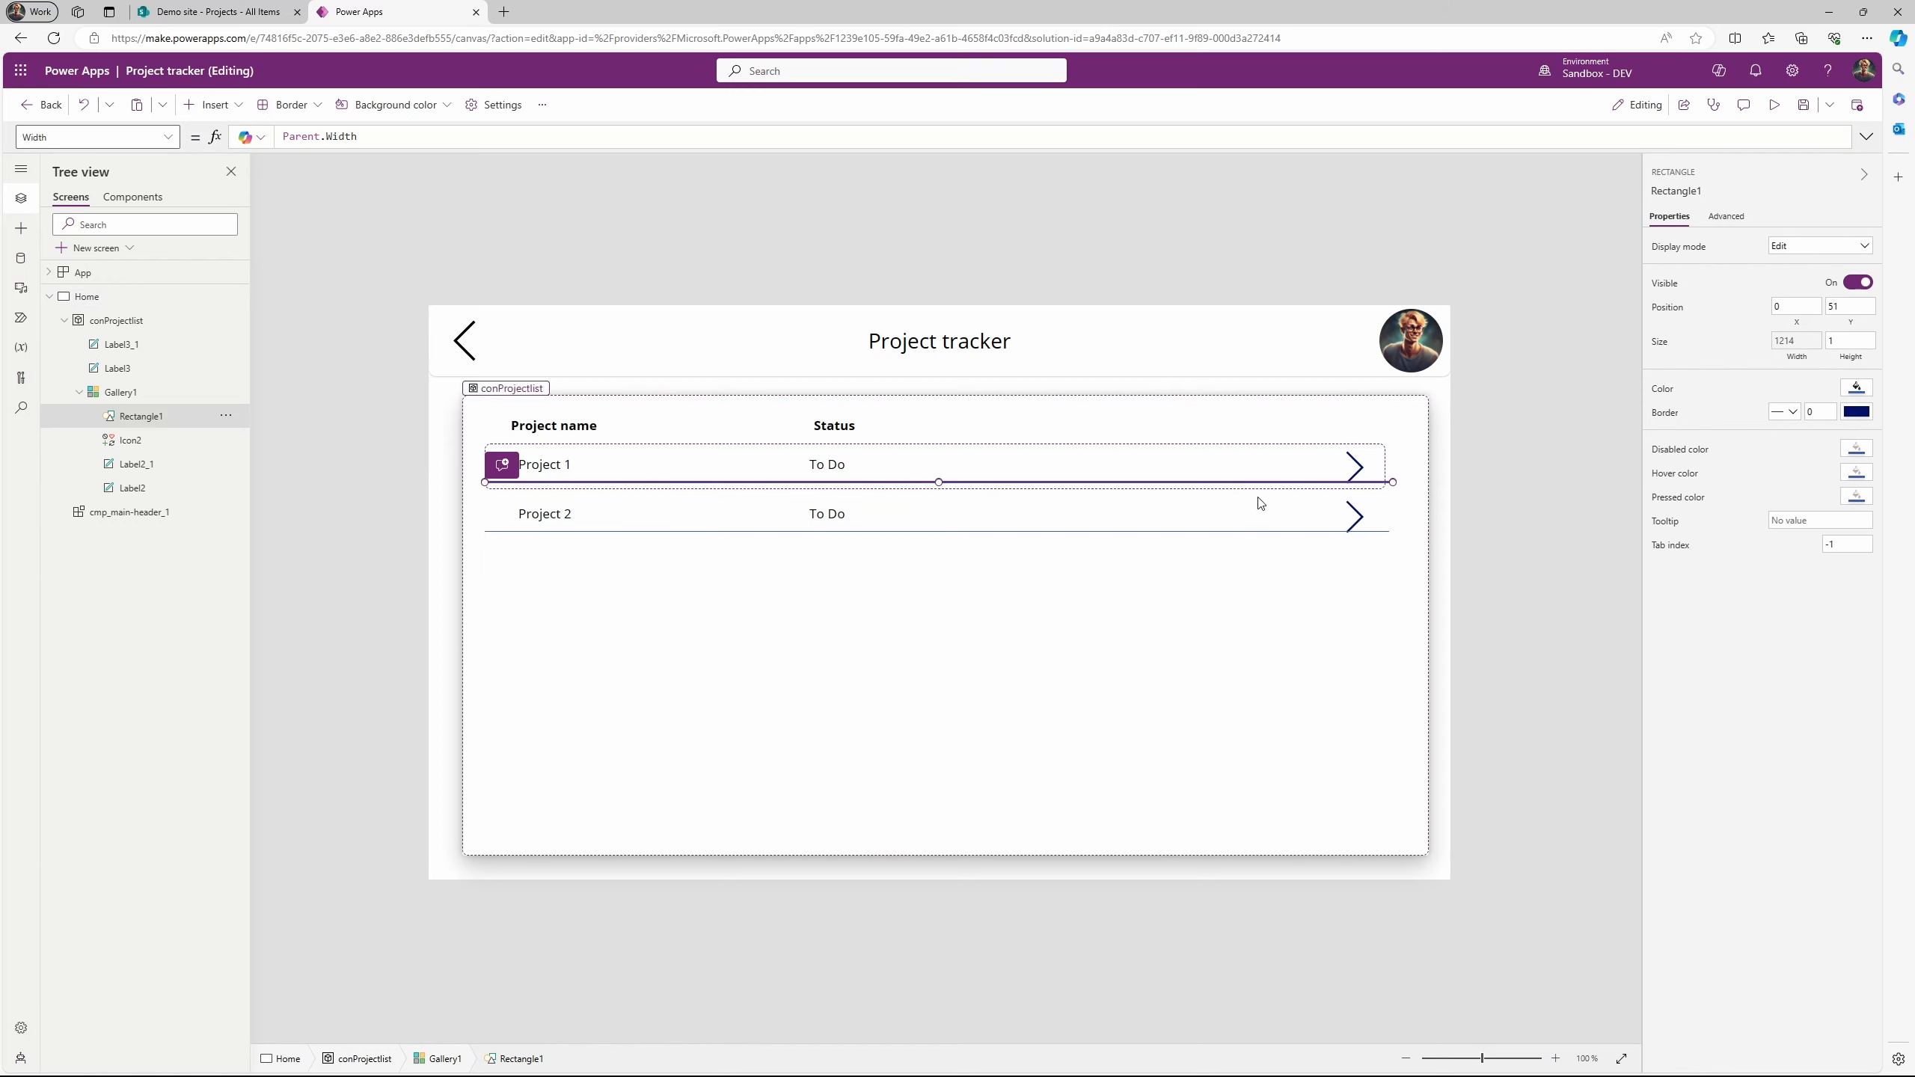
pyautogui.moveTo(1261, 481); pyautogui.dragTo(1257, 503)
pyautogui.click(1304, 510)
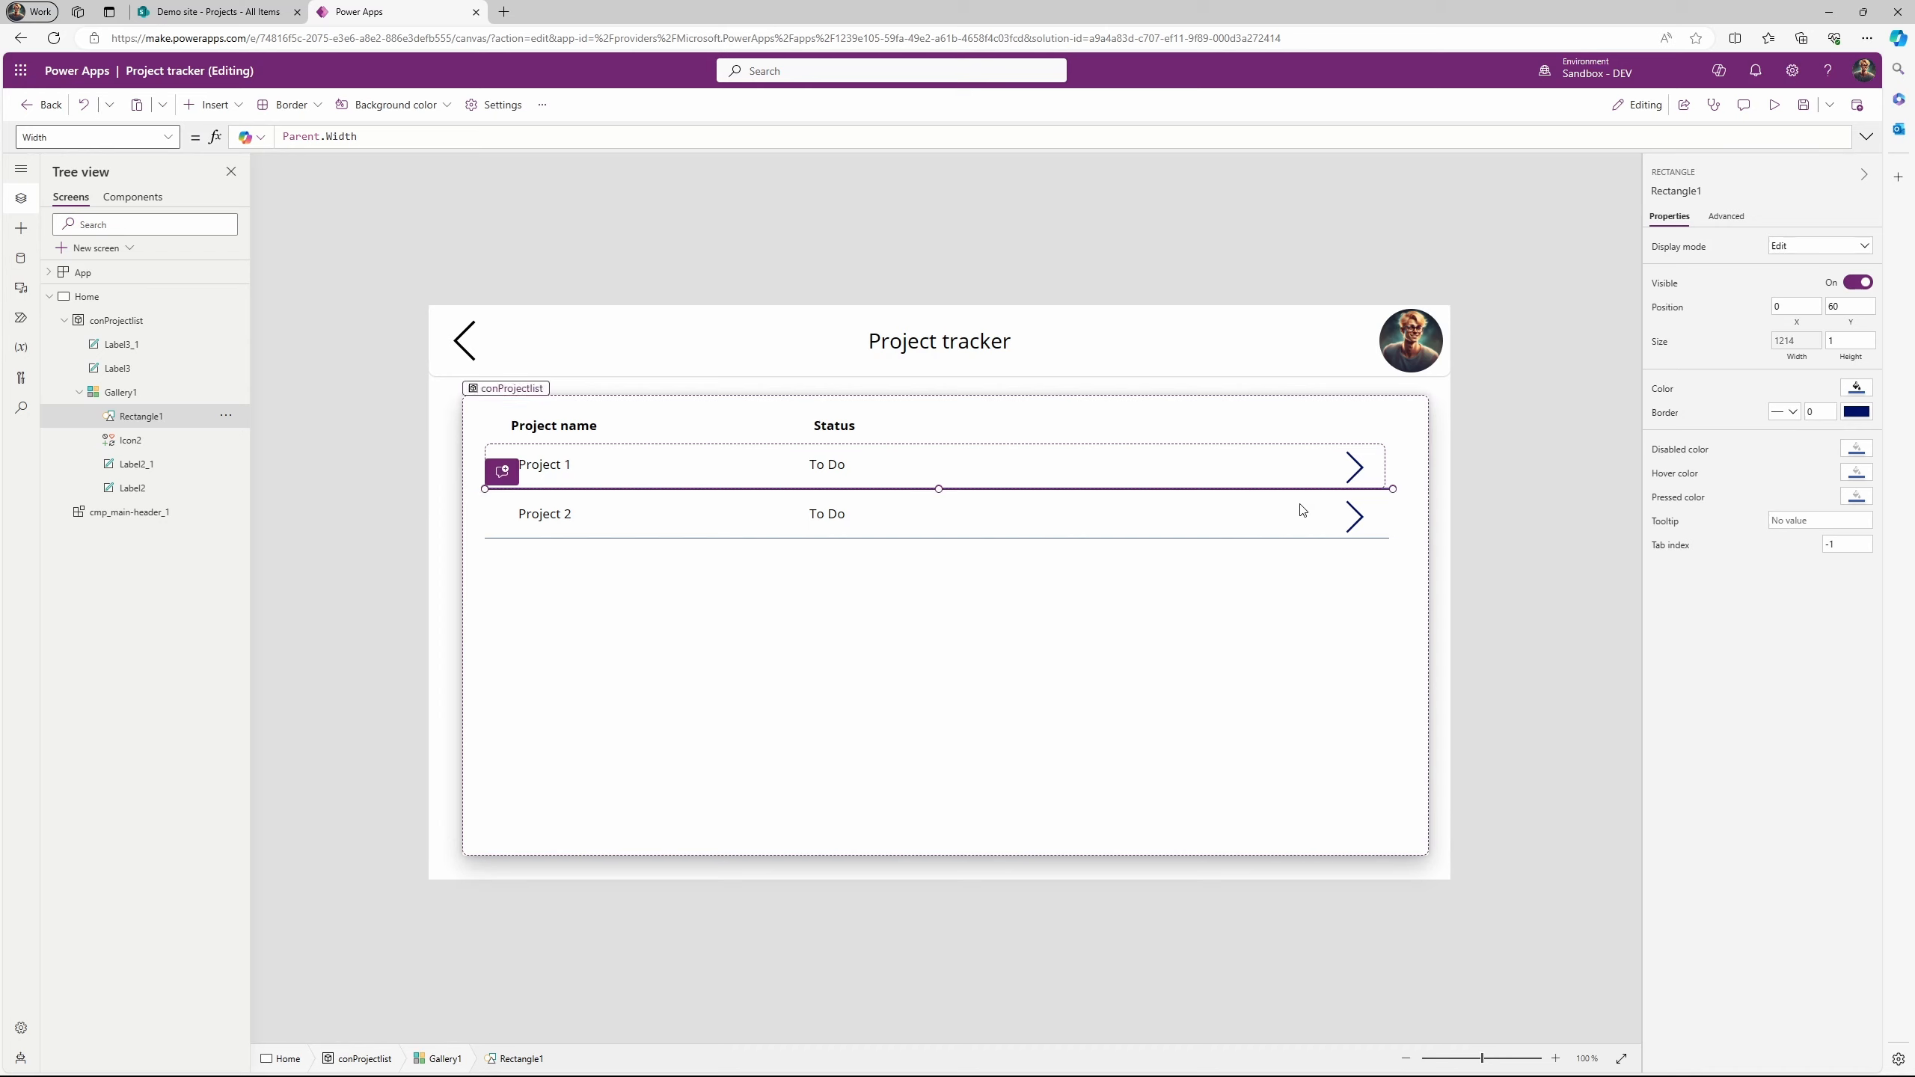
pyautogui.click(1582, 513)
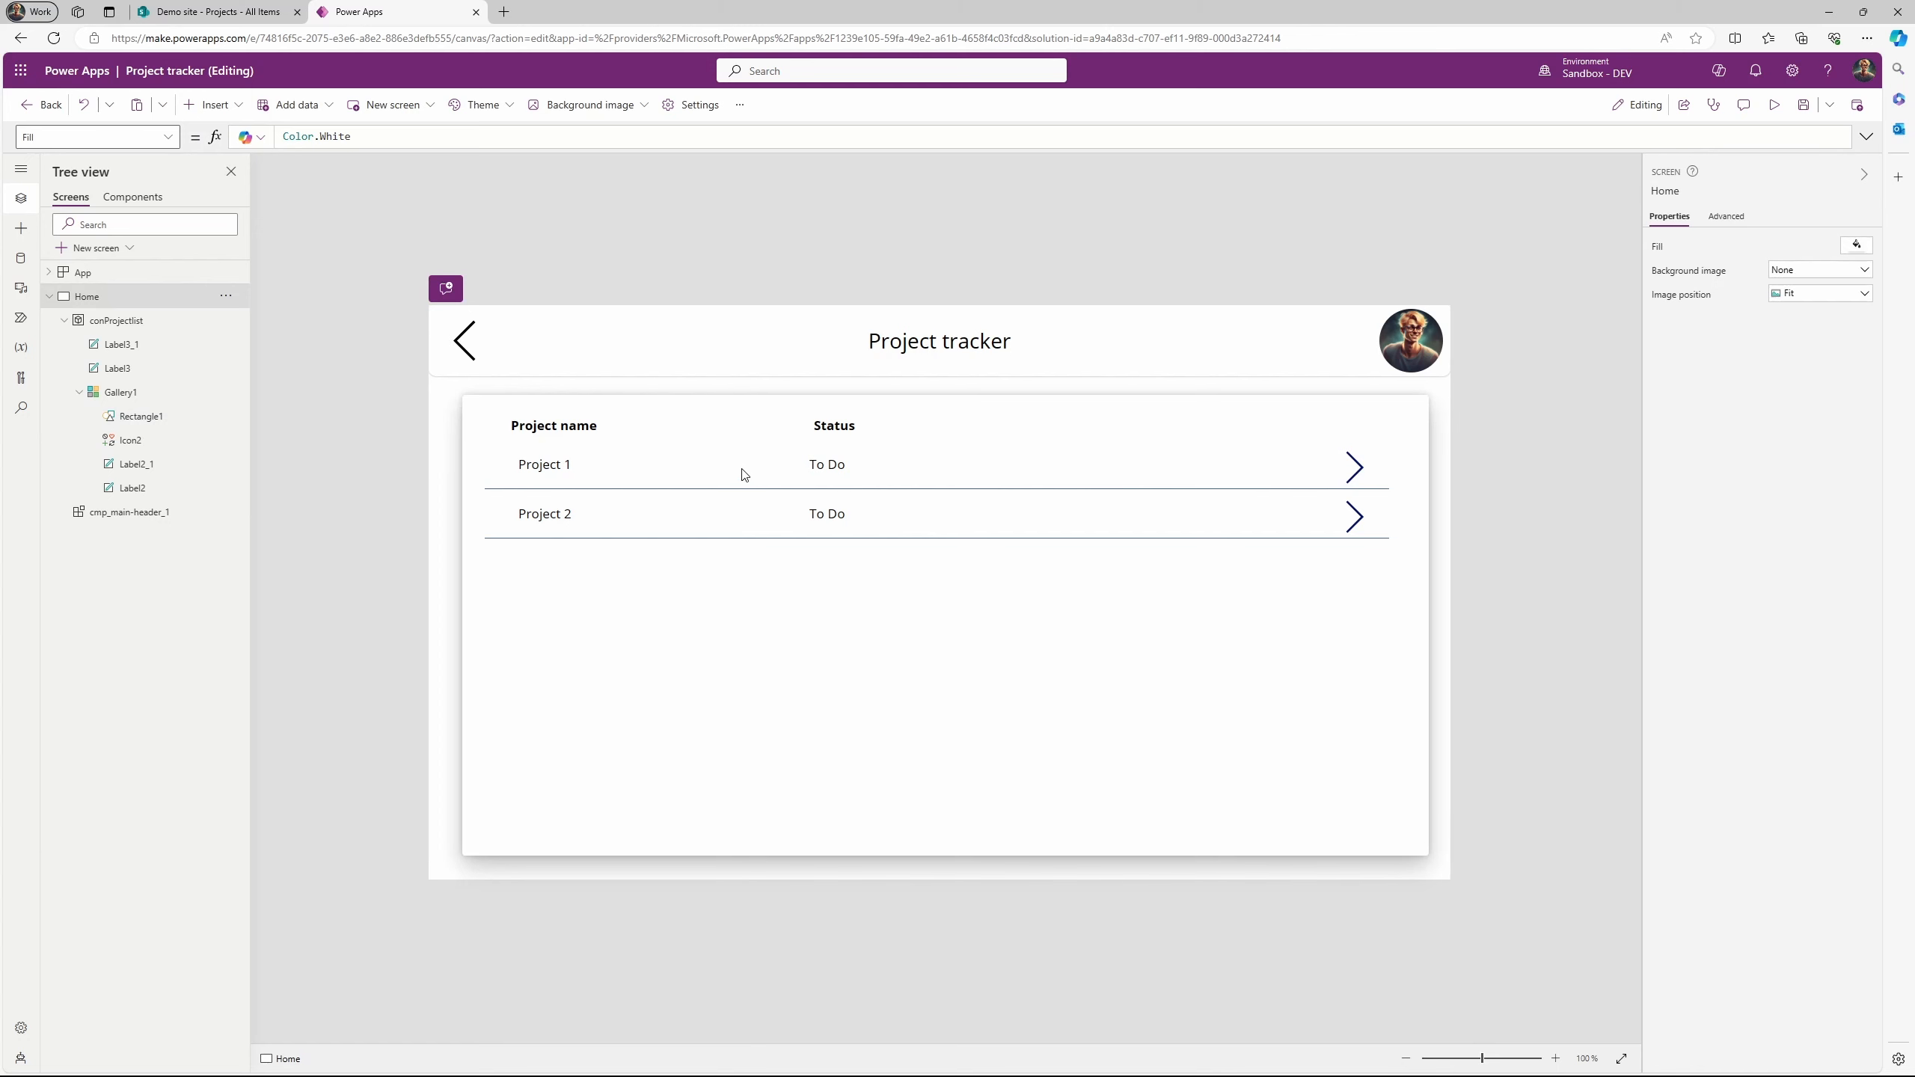
# Shift the Status header label to about X 455, Y 20 so it lines up with the status values in the gallery.
pyautogui.click(830, 427)
pyautogui.moveTo(831, 437); pyautogui.dragTo(824, 441)
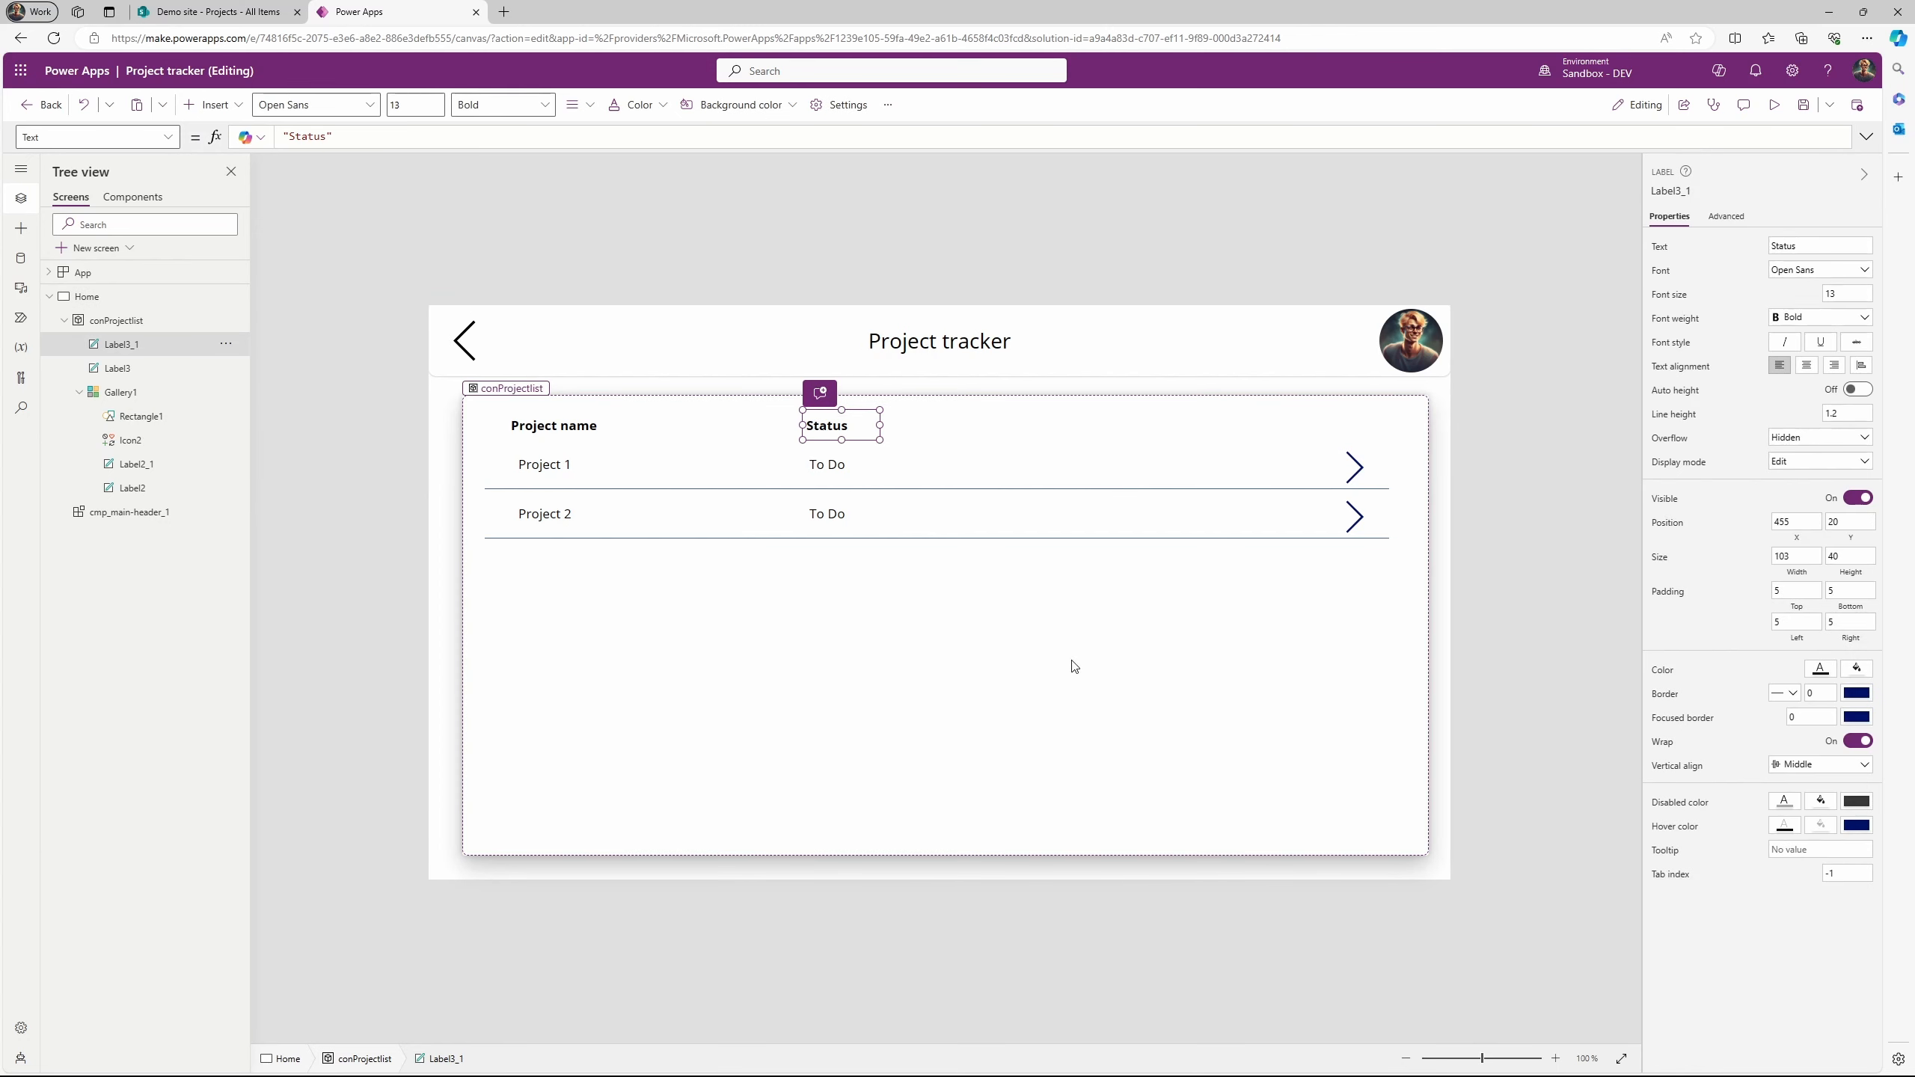
pyautogui.click(1478, 547)
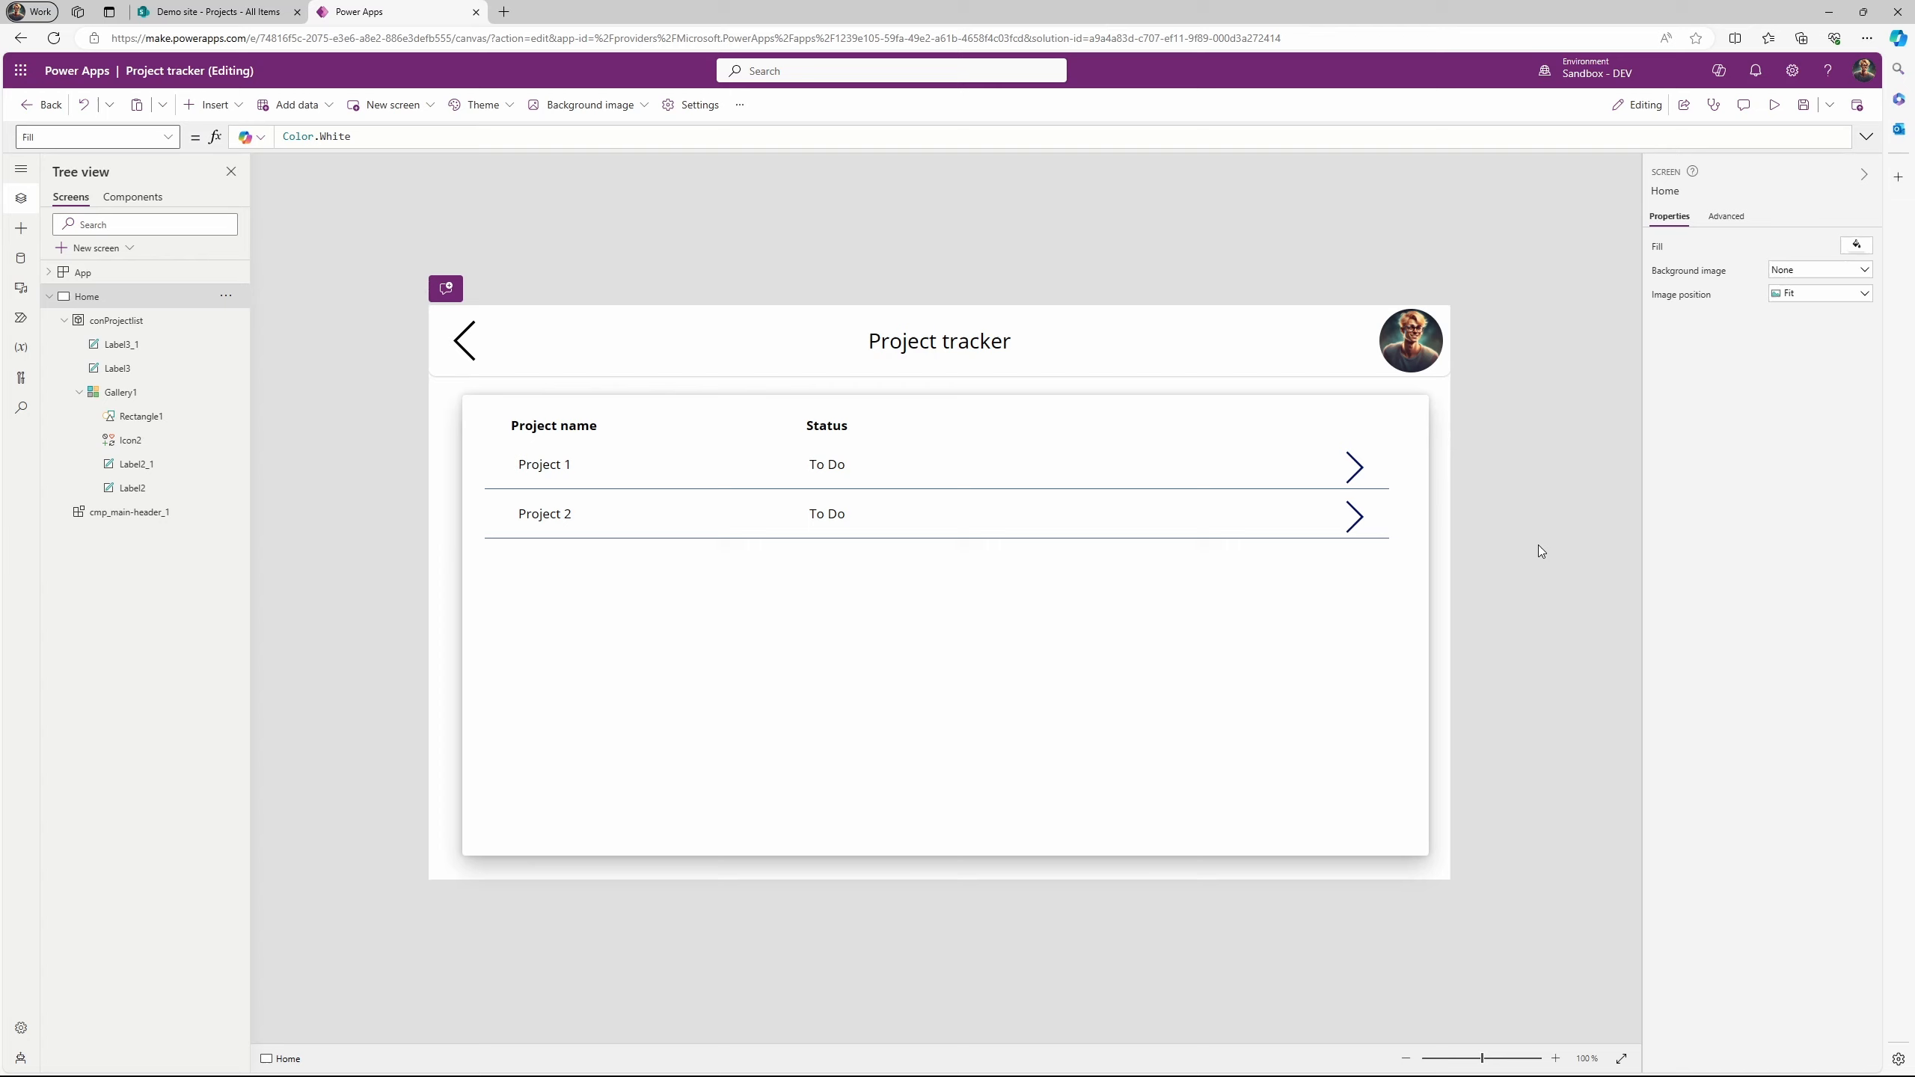
# Add a blank screen to the app and rename it Project details.
pyautogui.click(66, 322)
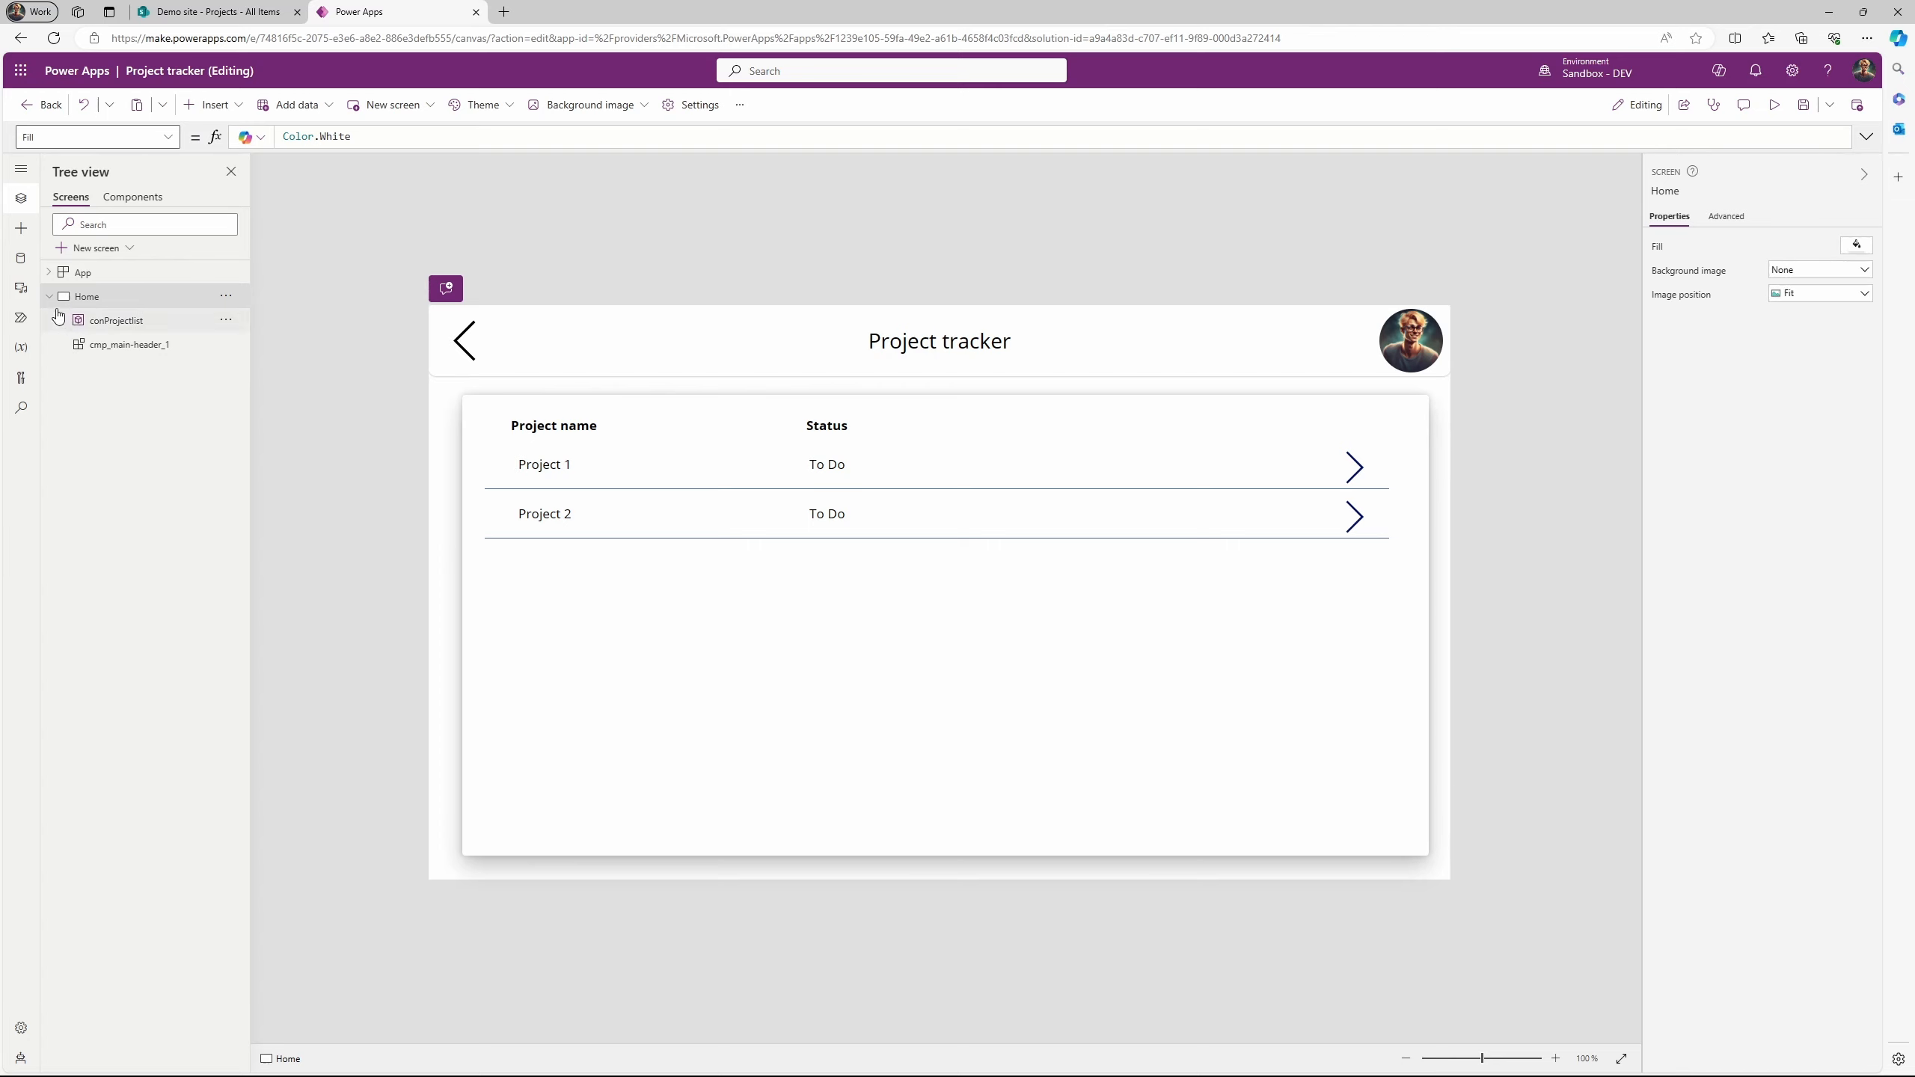
pyautogui.click(130, 250)
pyautogui.click(140, 386)
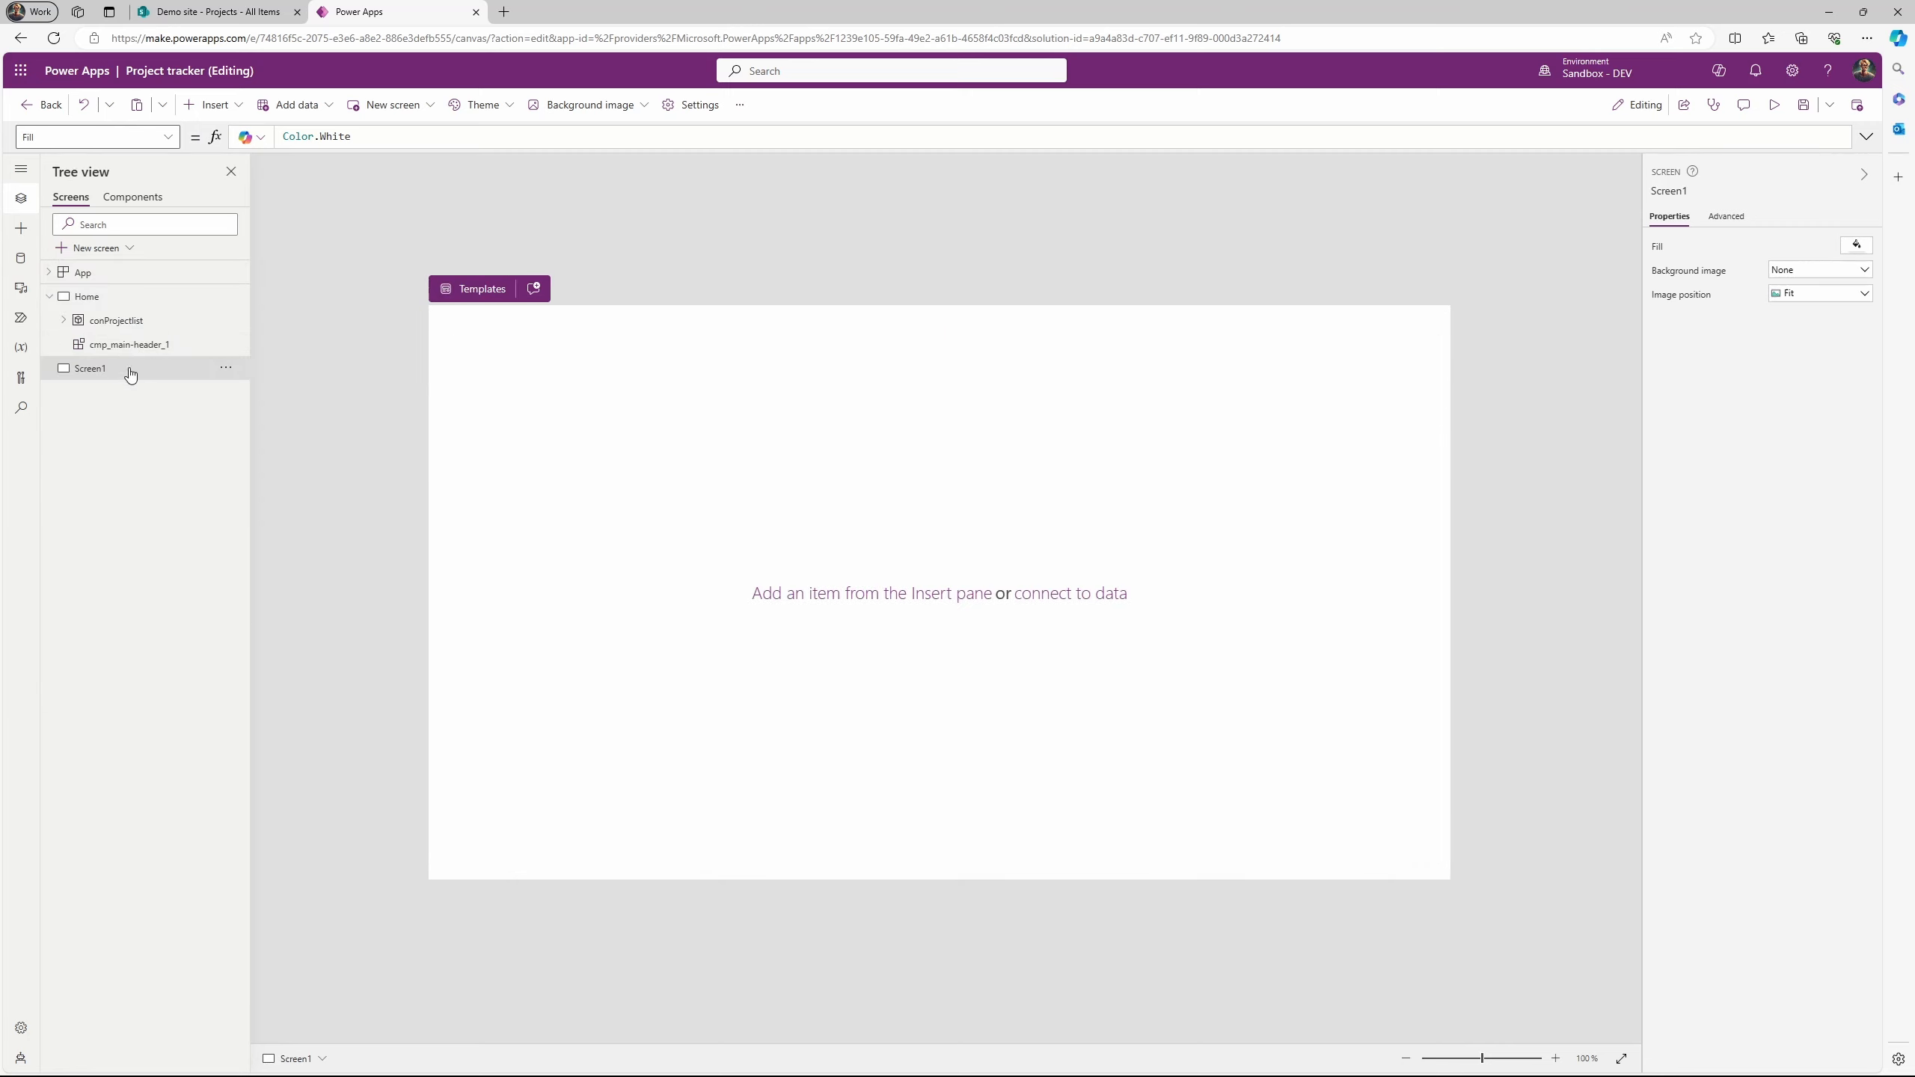
pyautogui.click(226, 368)
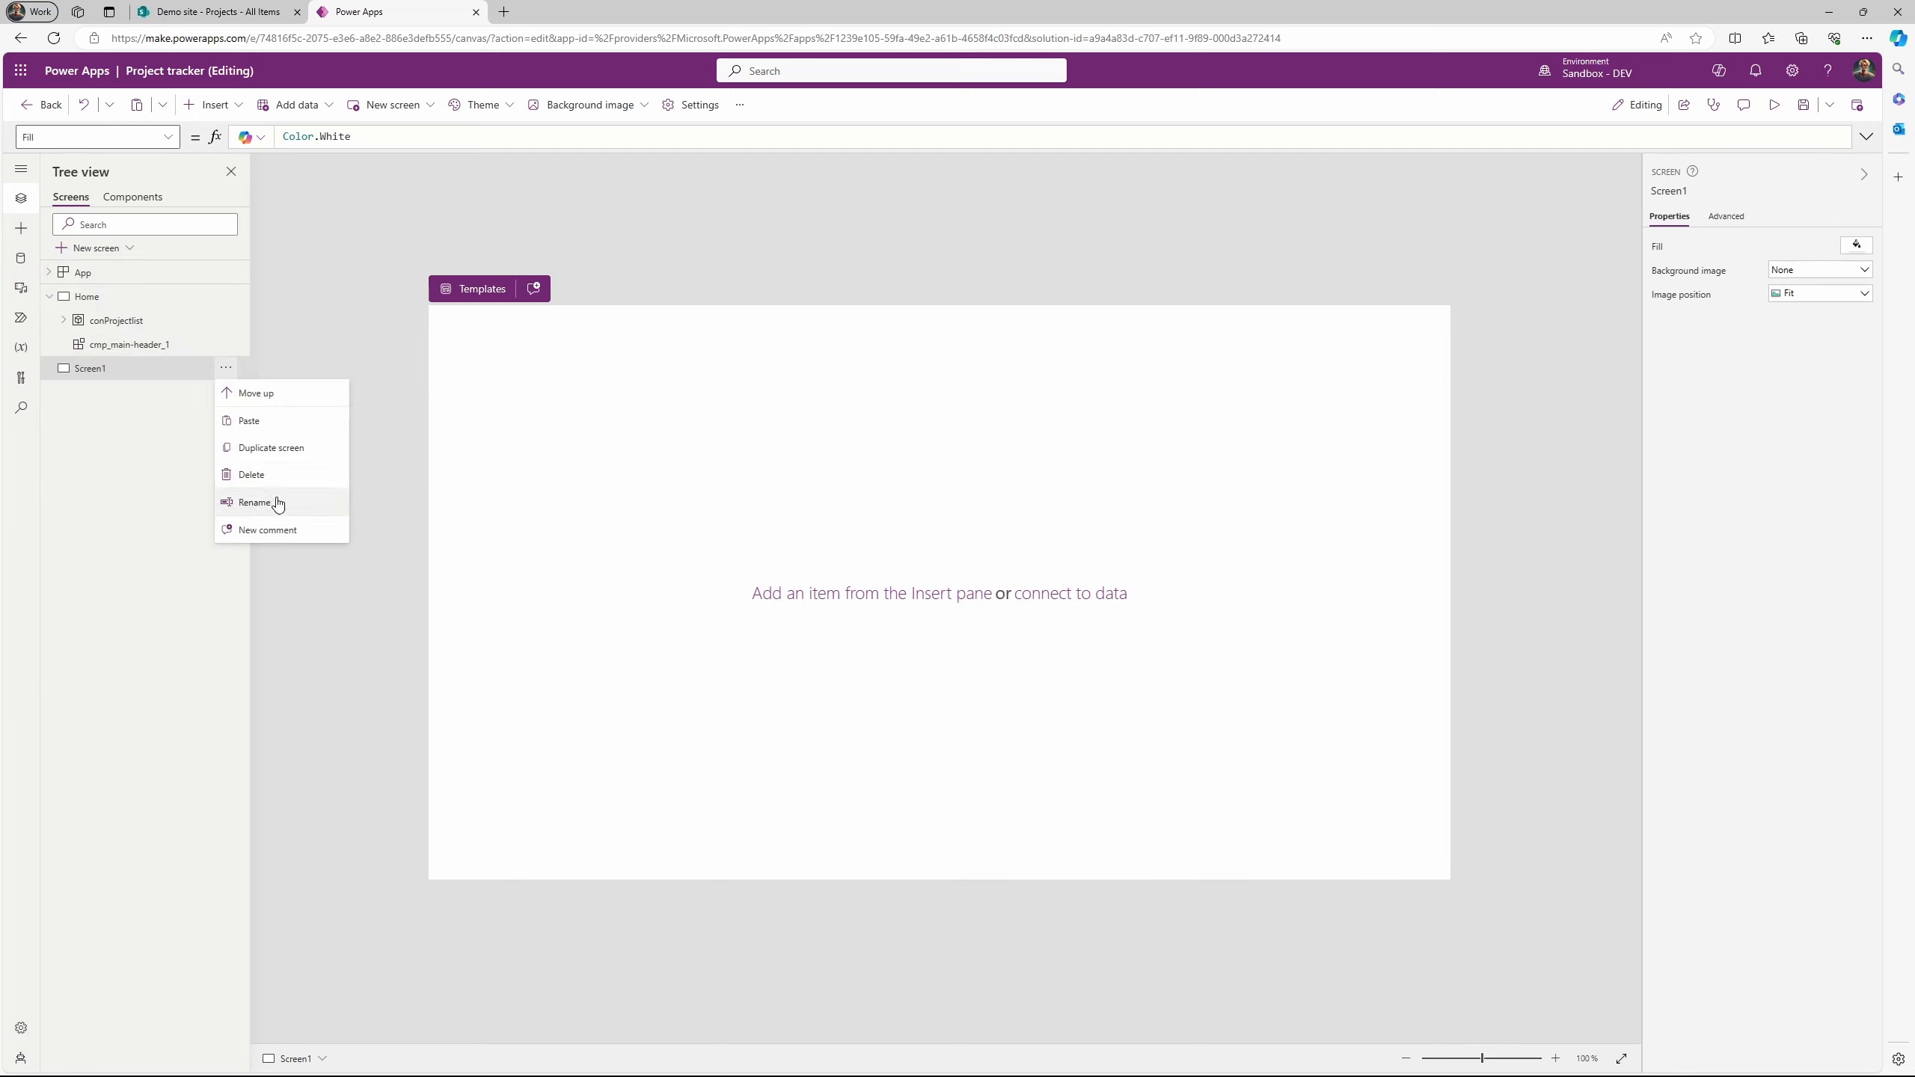
pyautogui.click(255, 503)
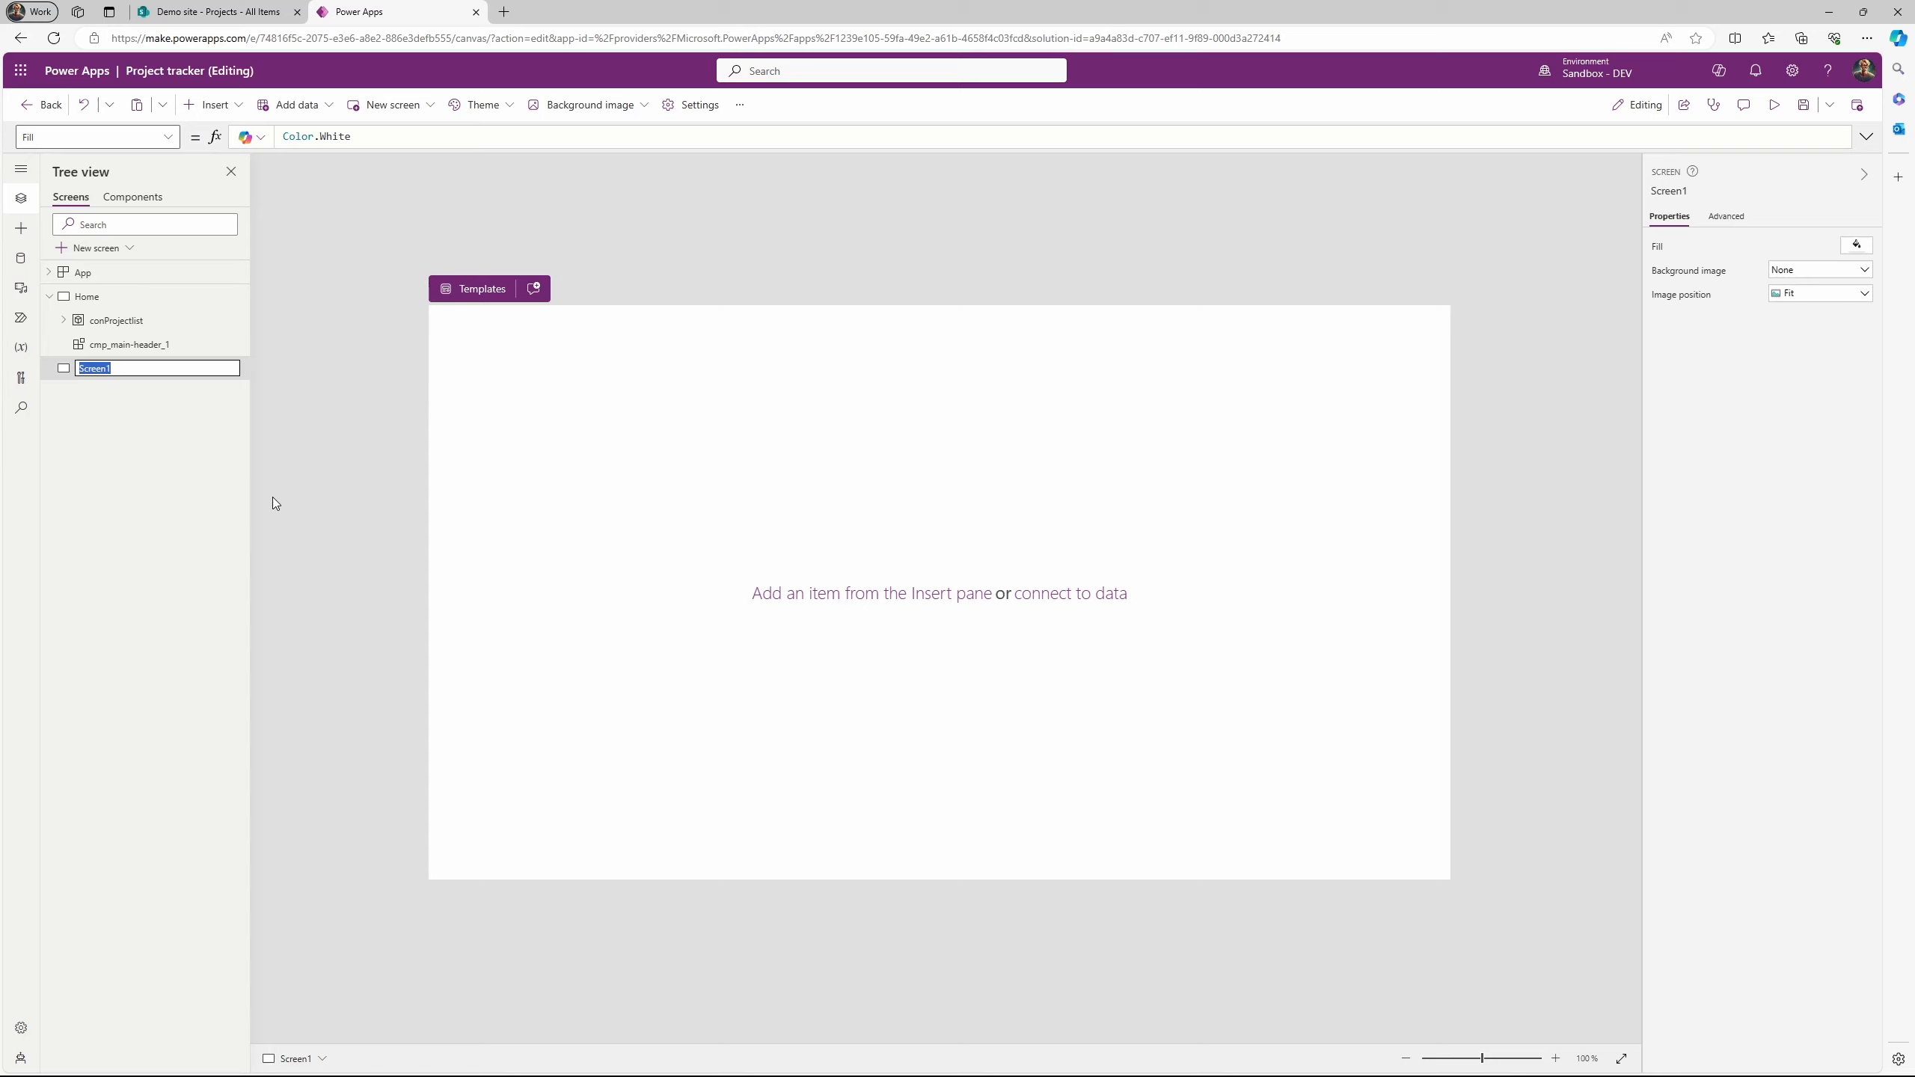
pyautogui.write('Project details')
pyautogui.press('Return')
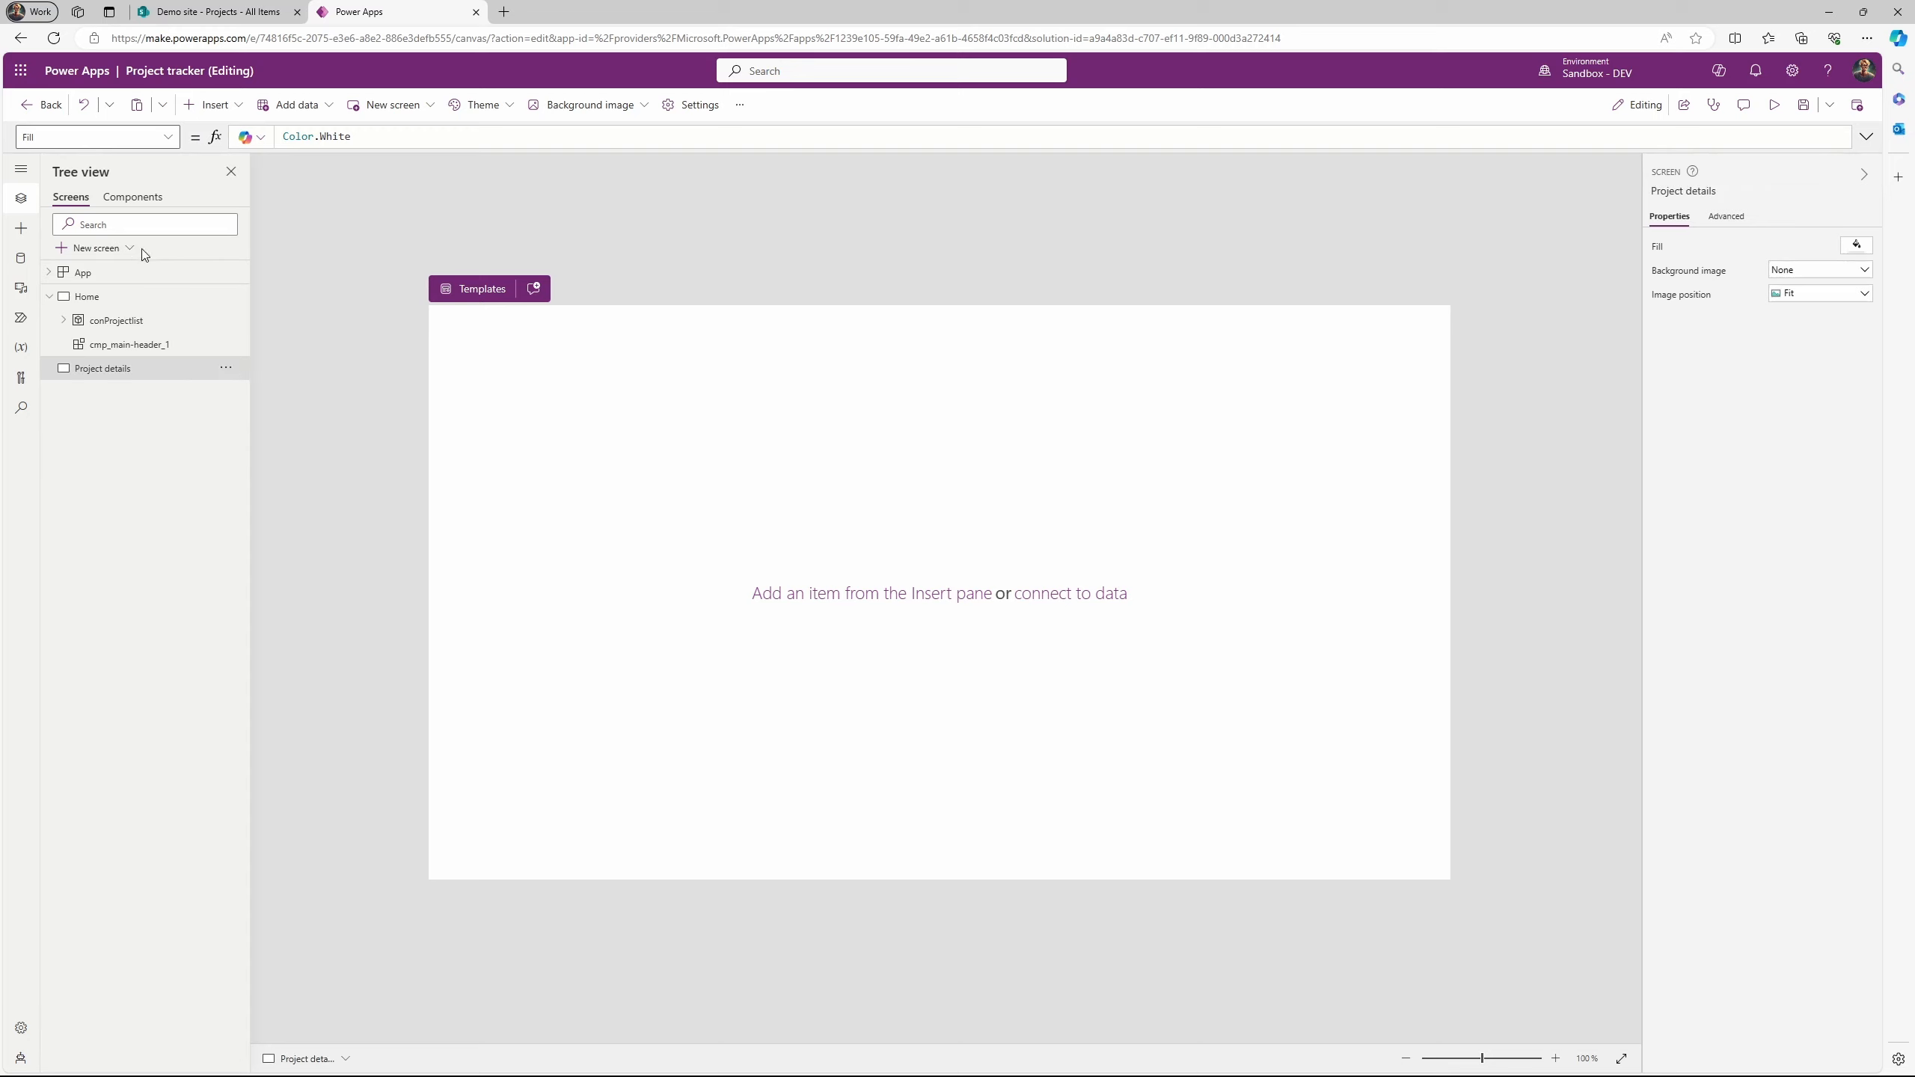
# Insert the cmp_main-header library component into the Project details screen.
pyautogui.click(25, 239)
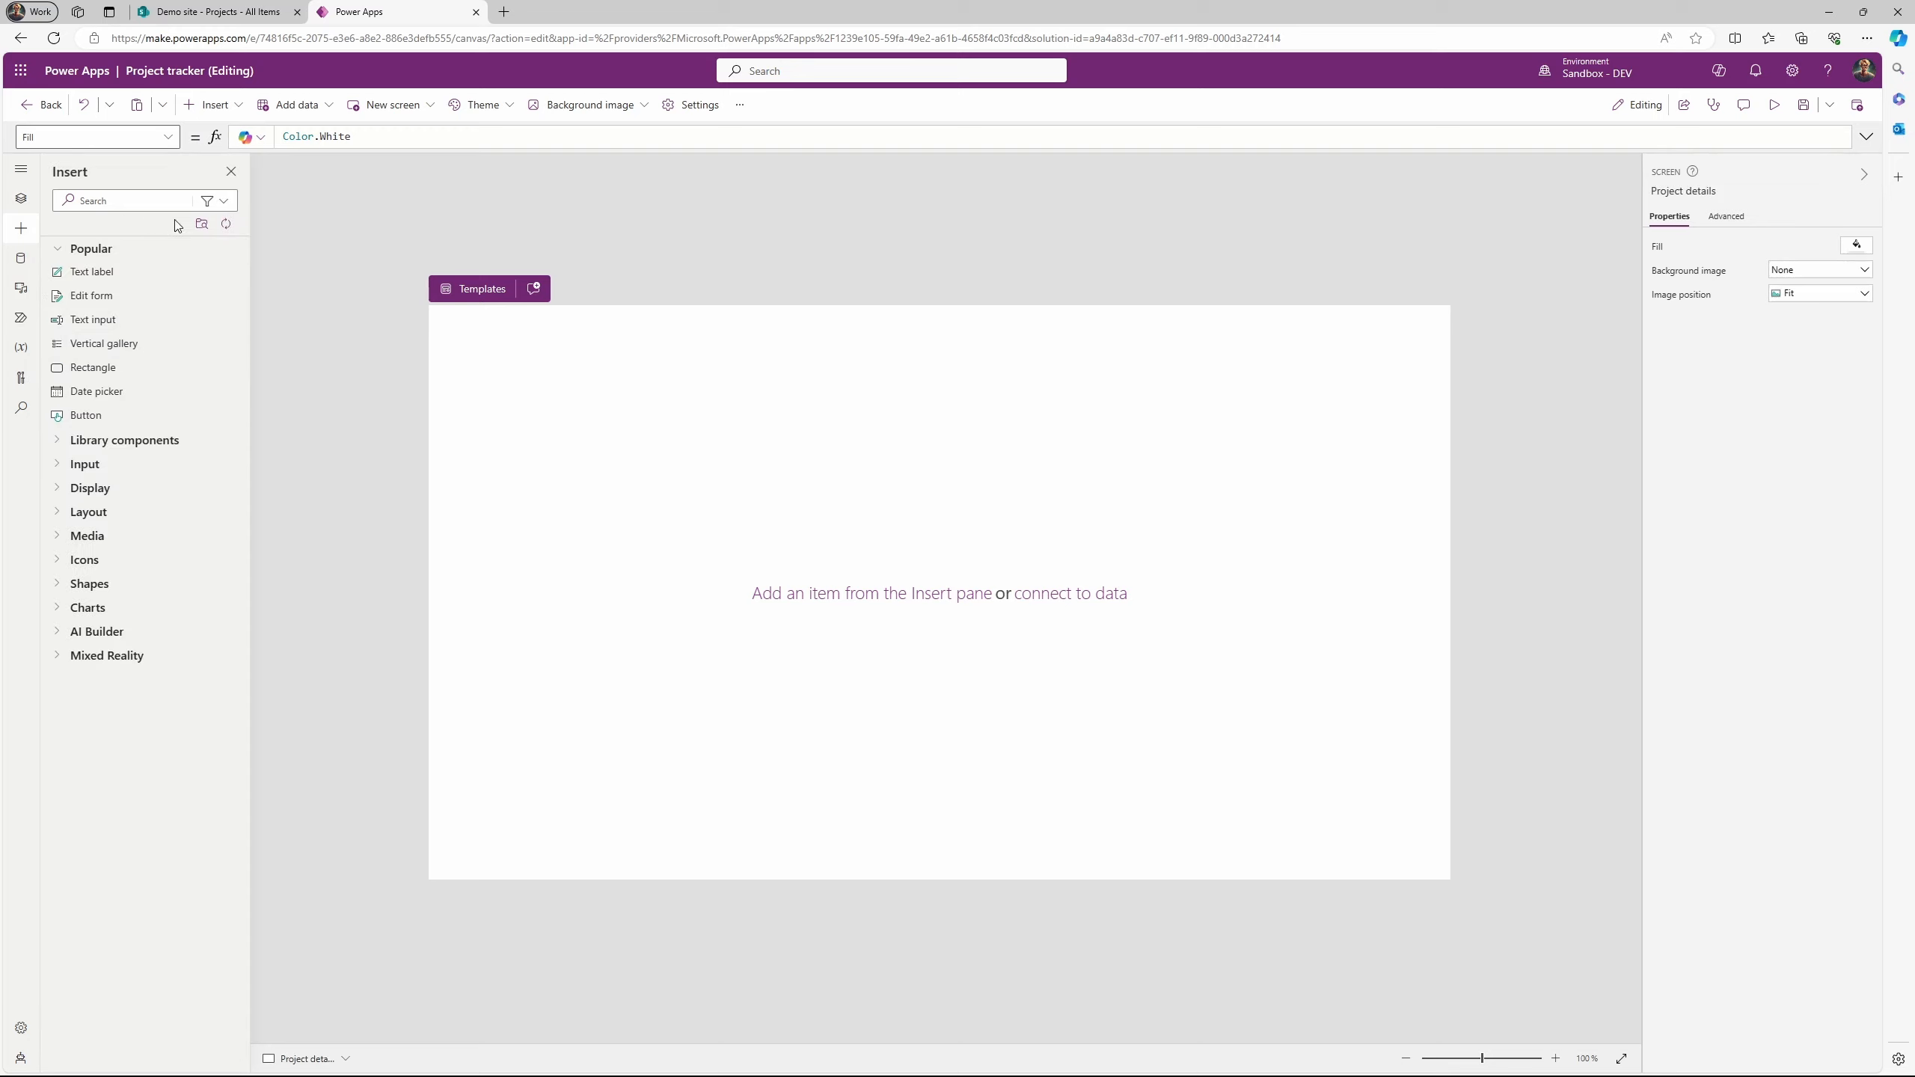
pyautogui.click(58, 440)
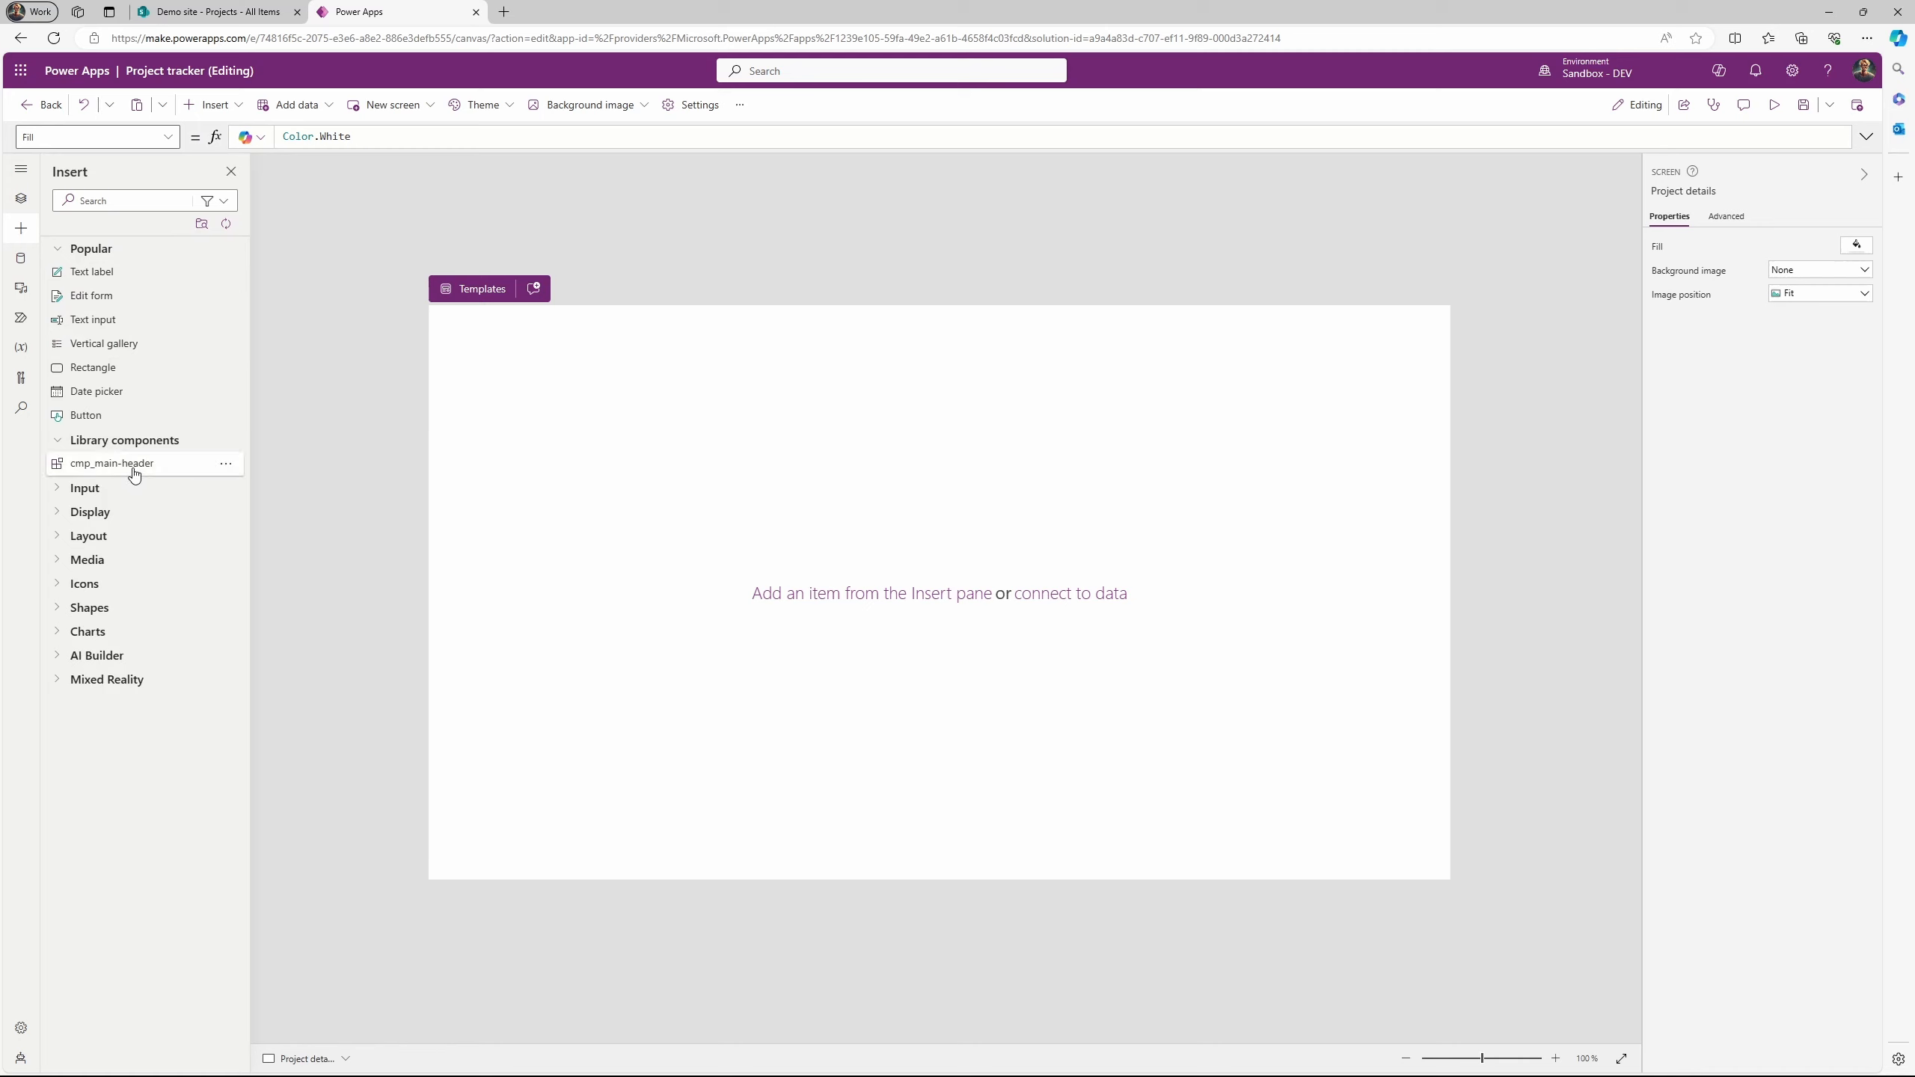
pyautogui.click(134, 464)
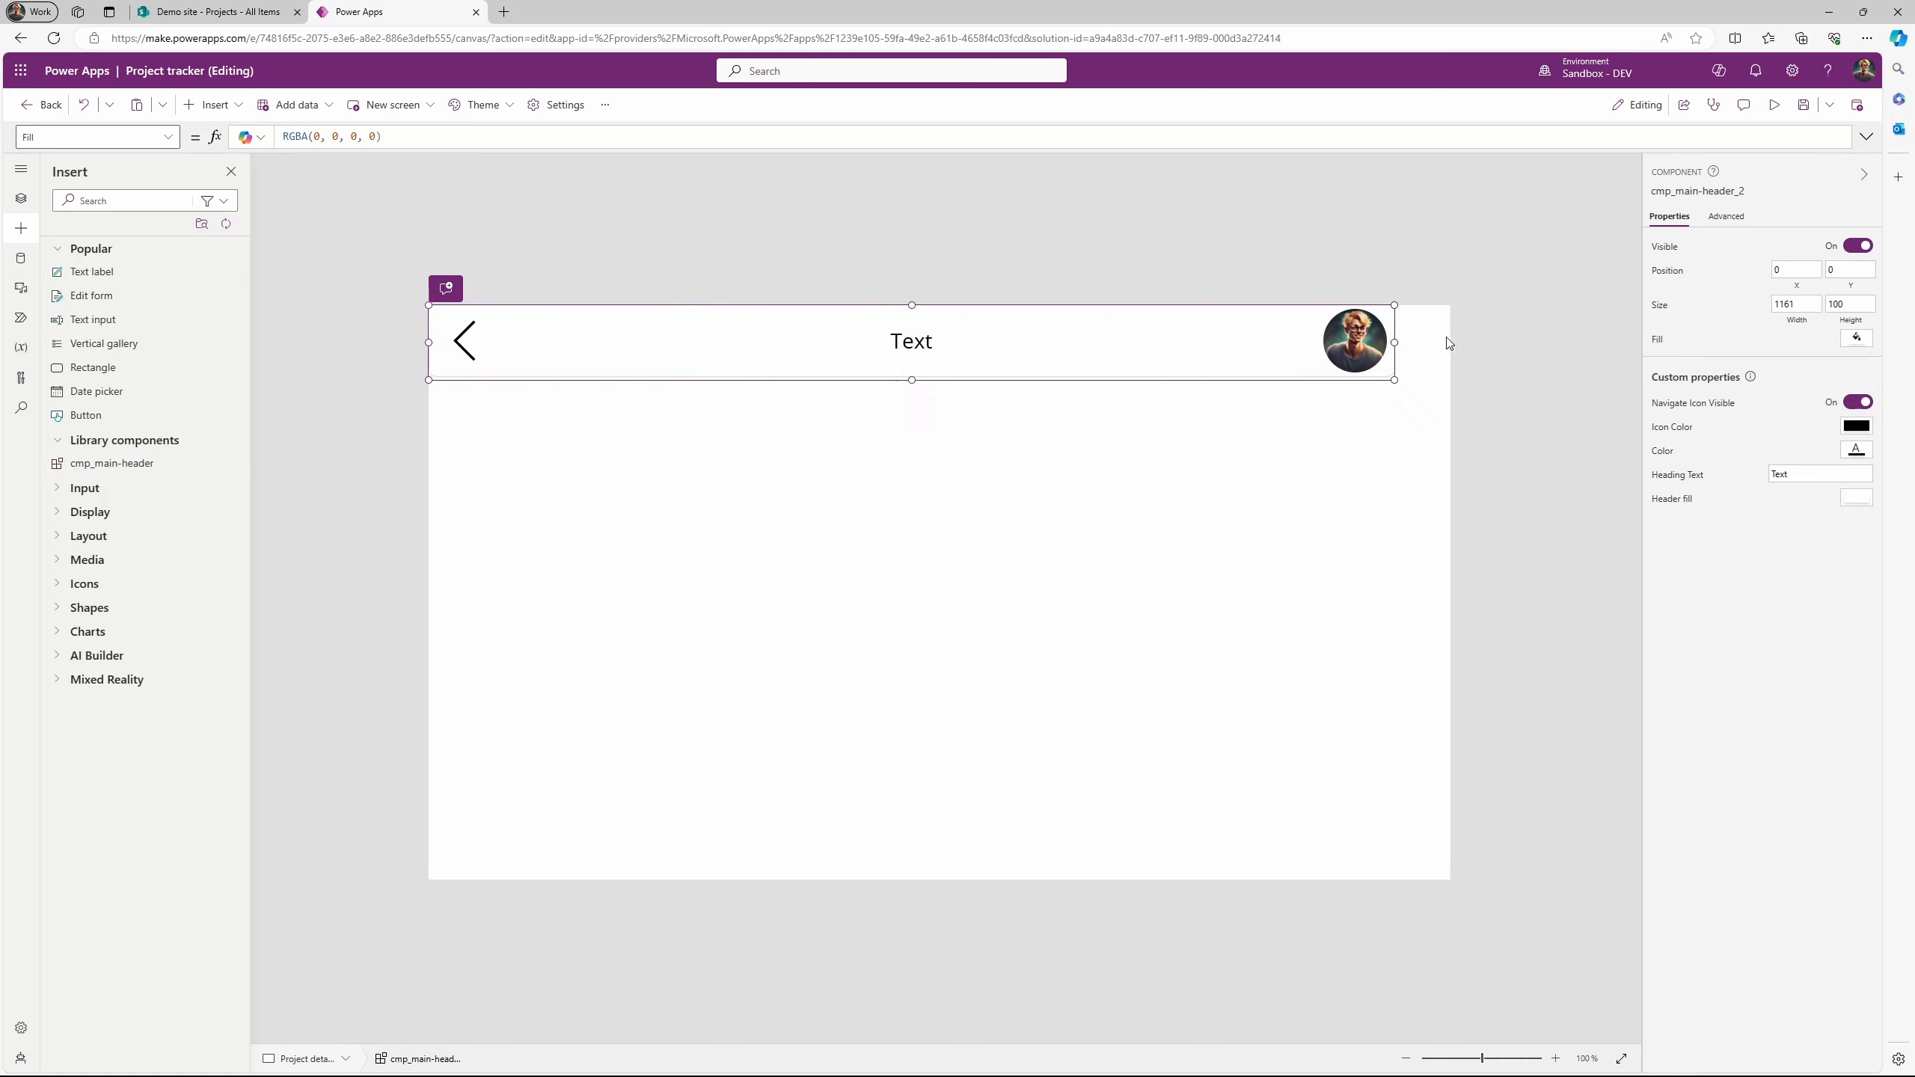
# Set the HeadingText property of the Project details screen's header component to "Project details".
pyautogui.click(21, 199)
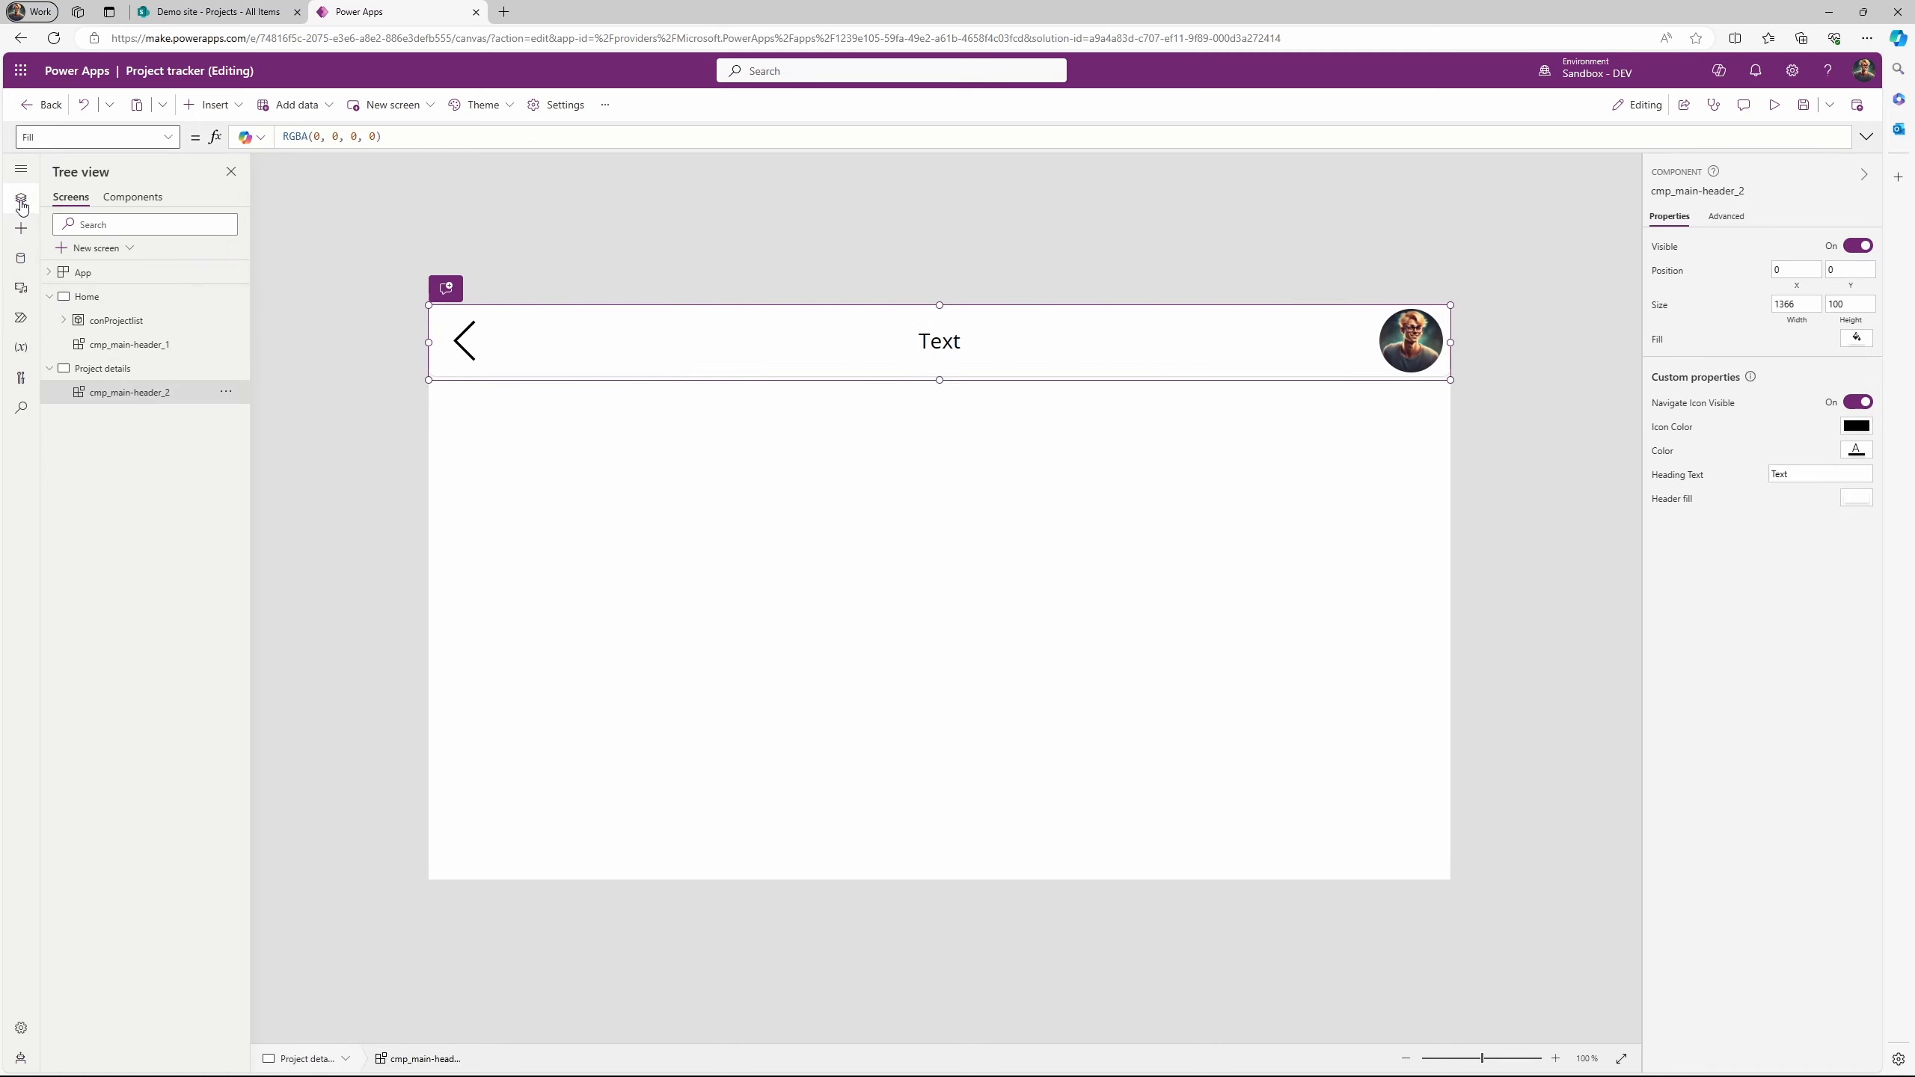
pyautogui.click(87, 296)
pyautogui.click(113, 400)
pyautogui.click(90, 136)
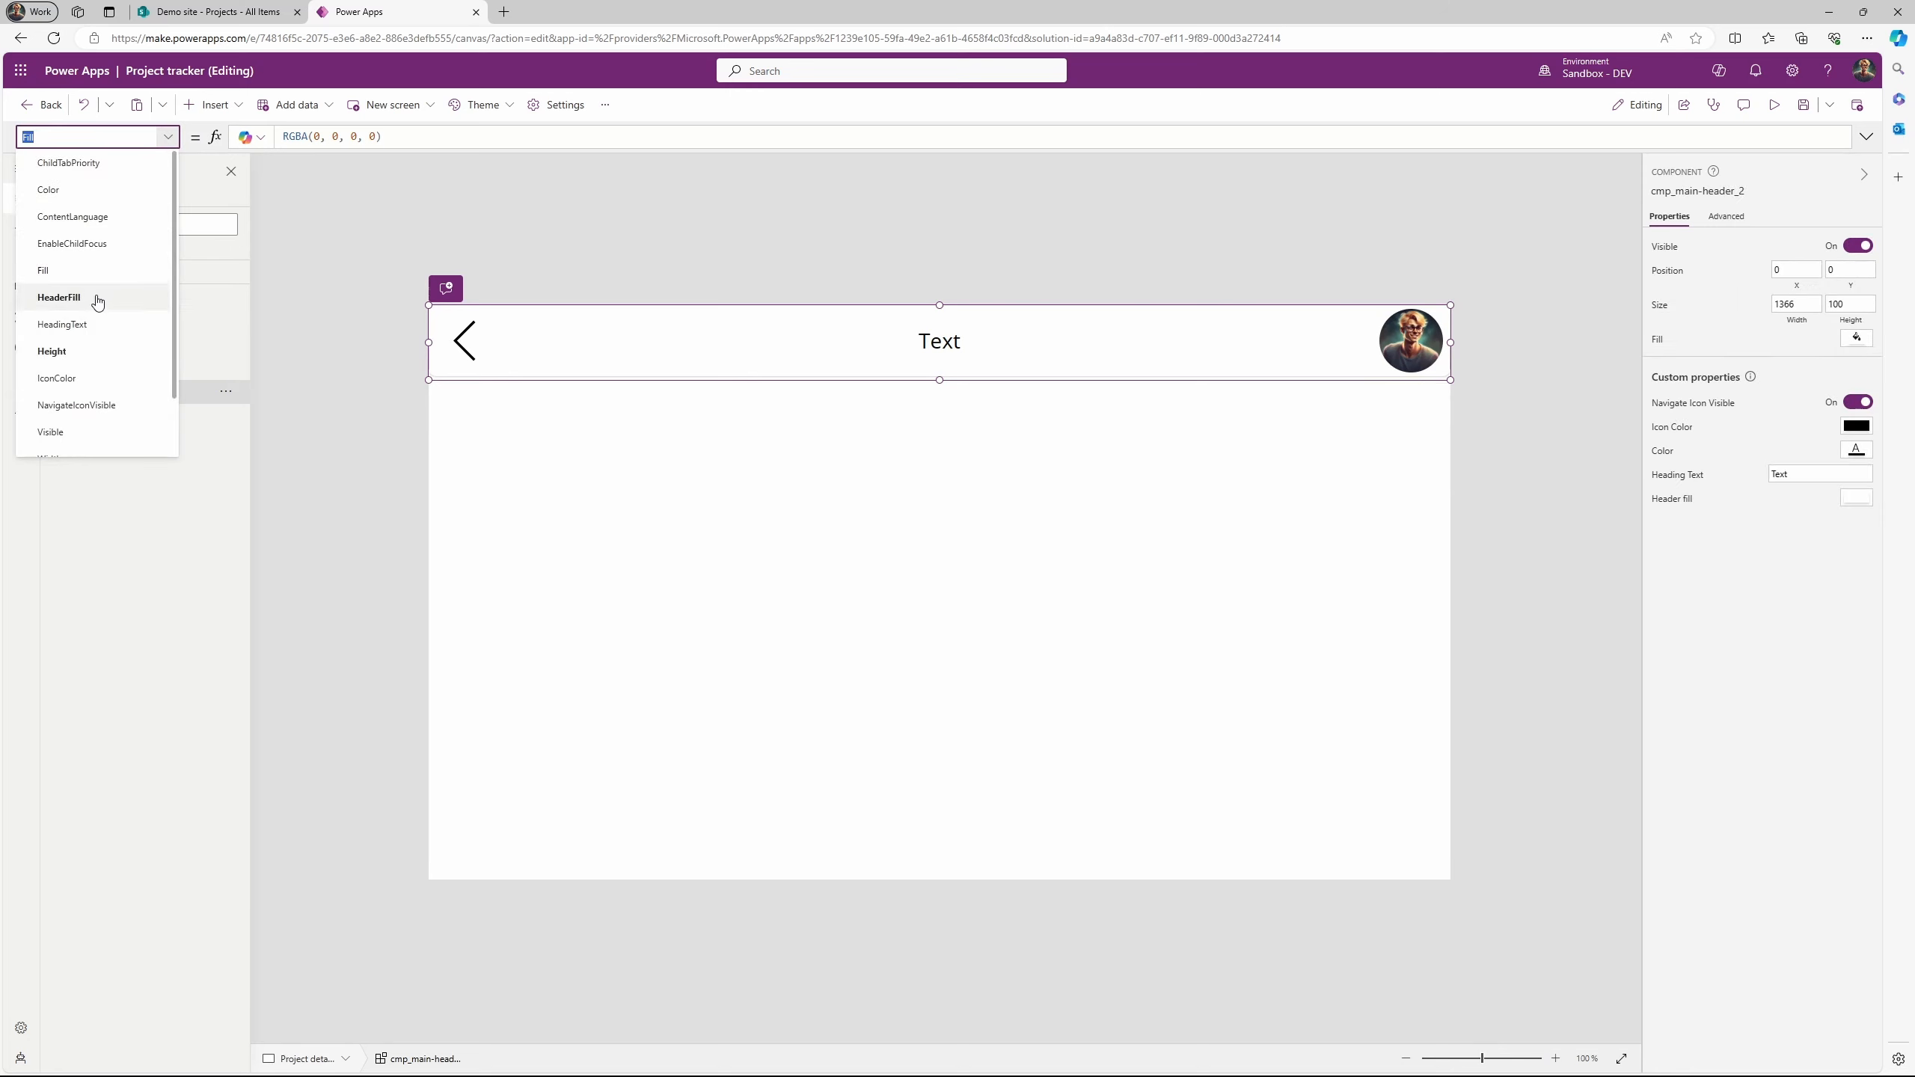
pyautogui.click(100, 325)
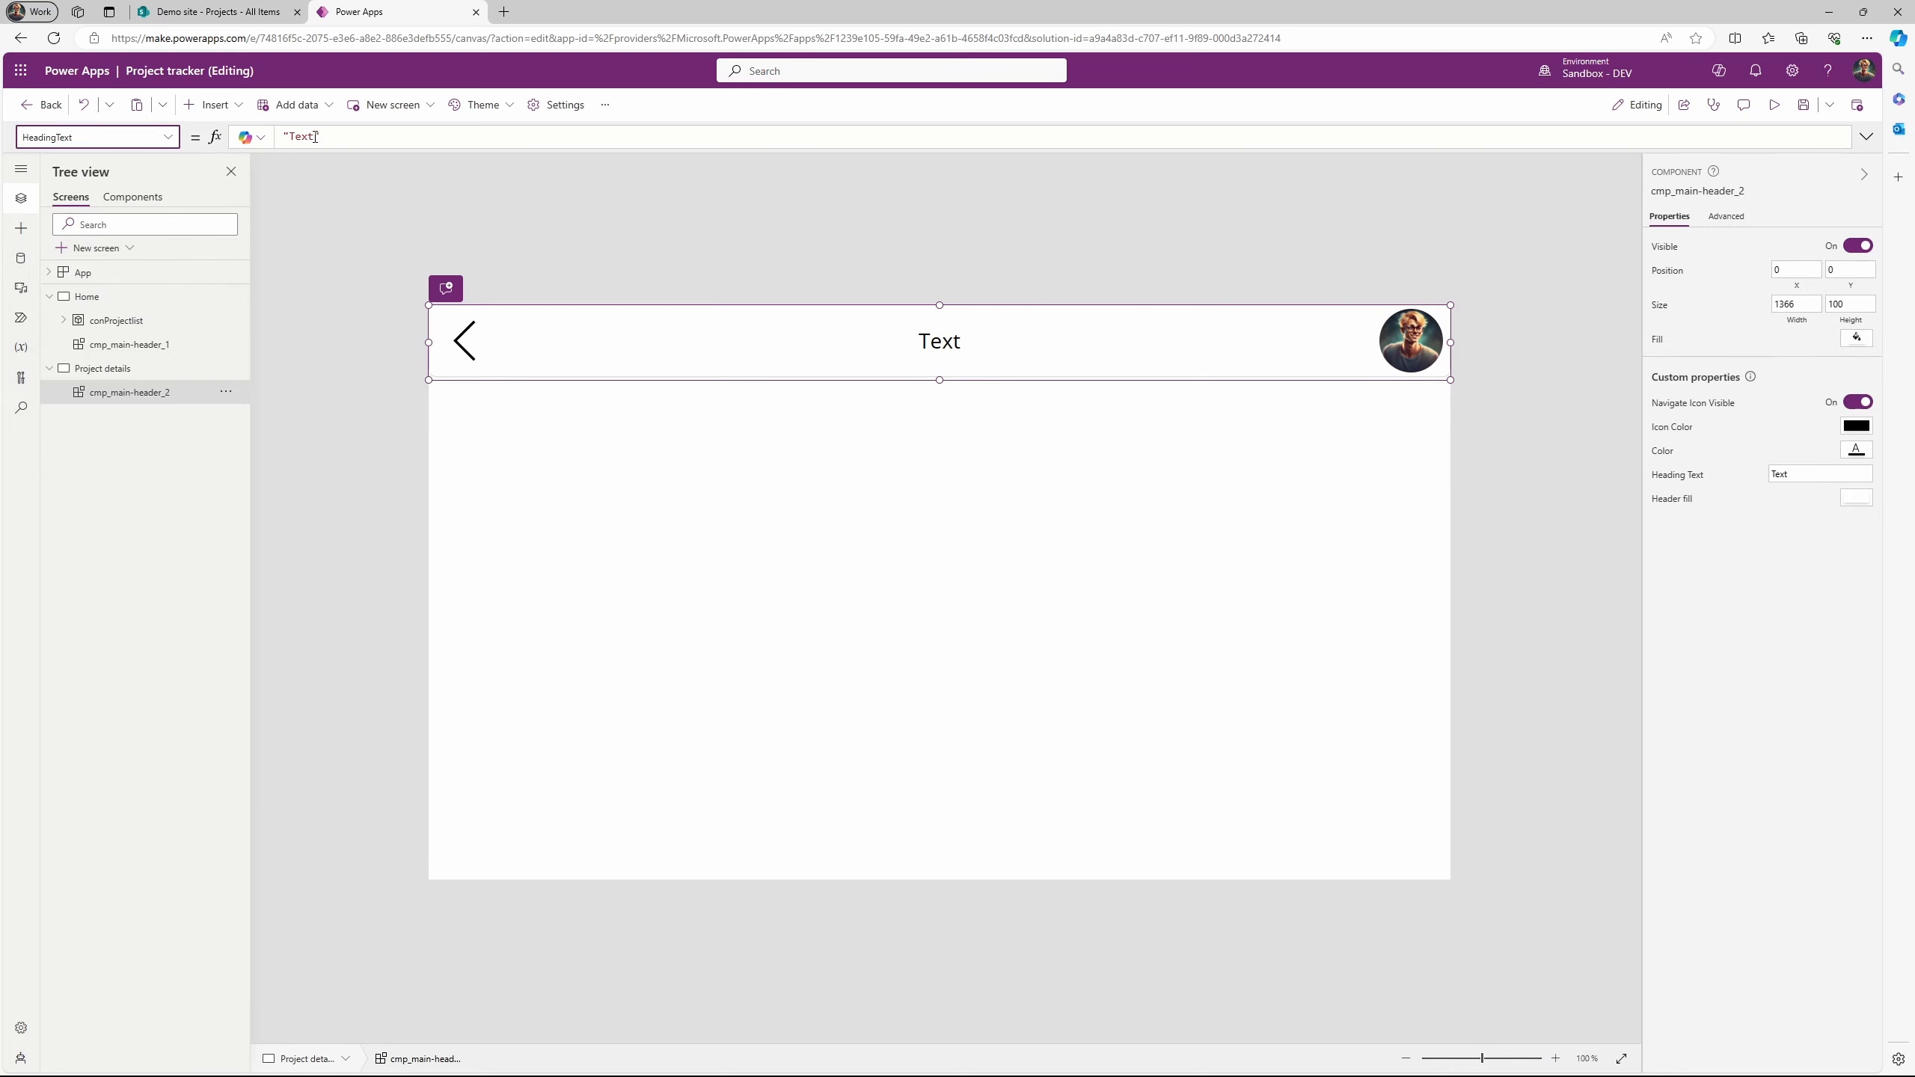
pyautogui.moveTo(315, 137); pyautogui.dragTo(294, 141)
pyautogui.write('Project details')
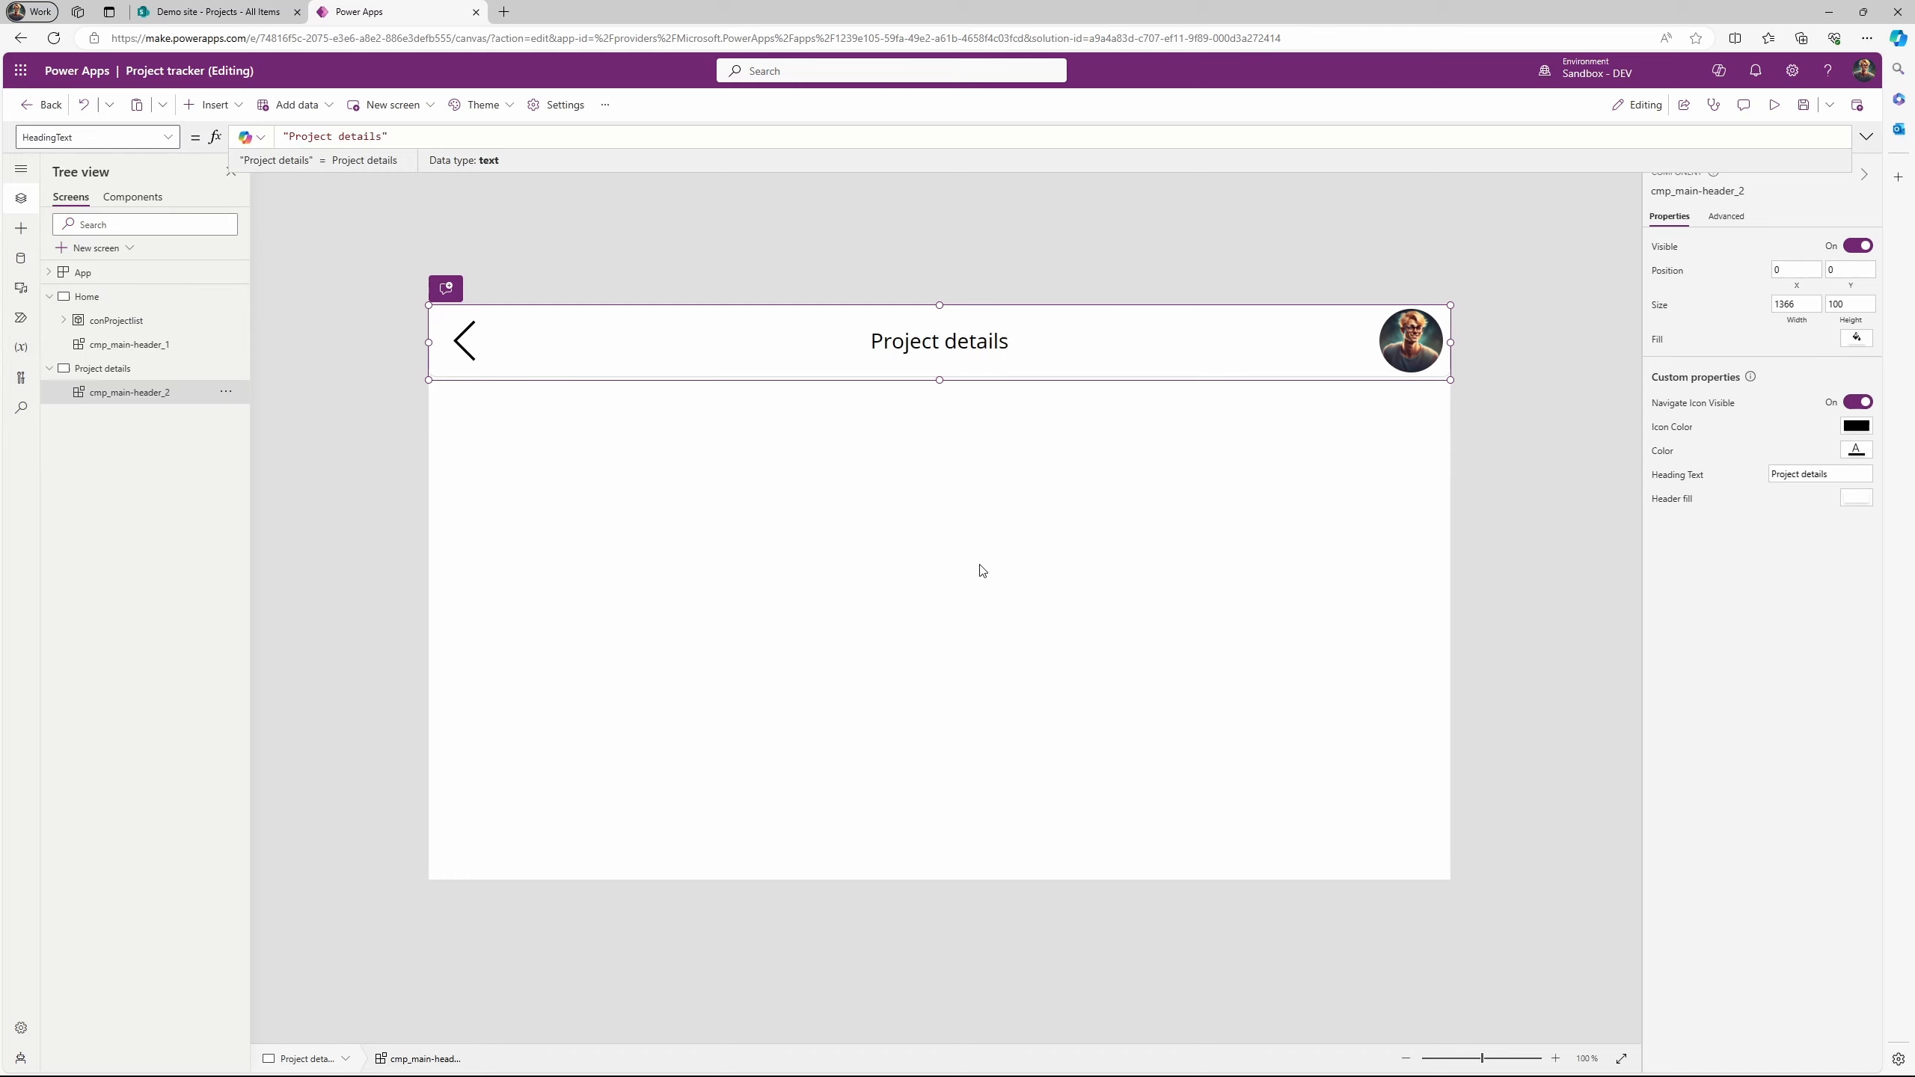
pyautogui.click(982, 570)
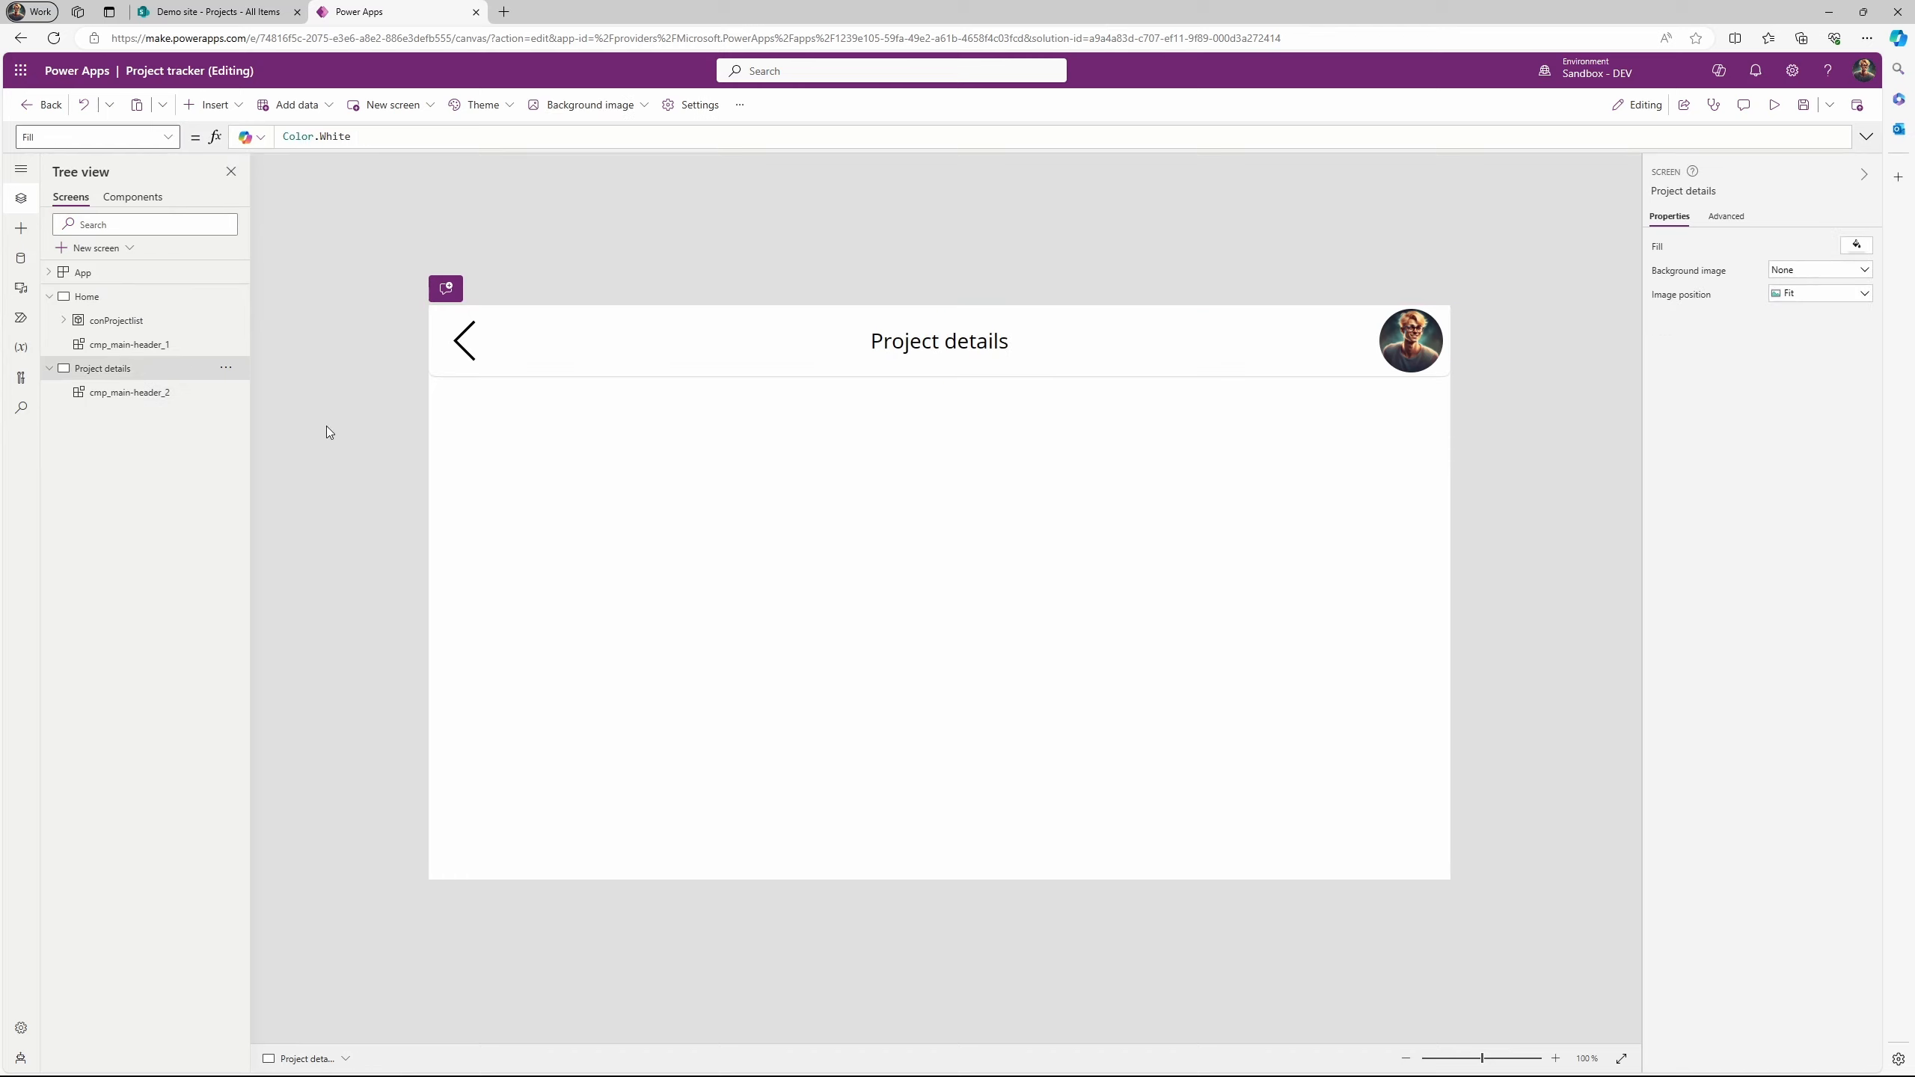
# Copy the conProjectlist container from the Home screen and paste it into the Project details screen.
pyautogui.click(140, 329)
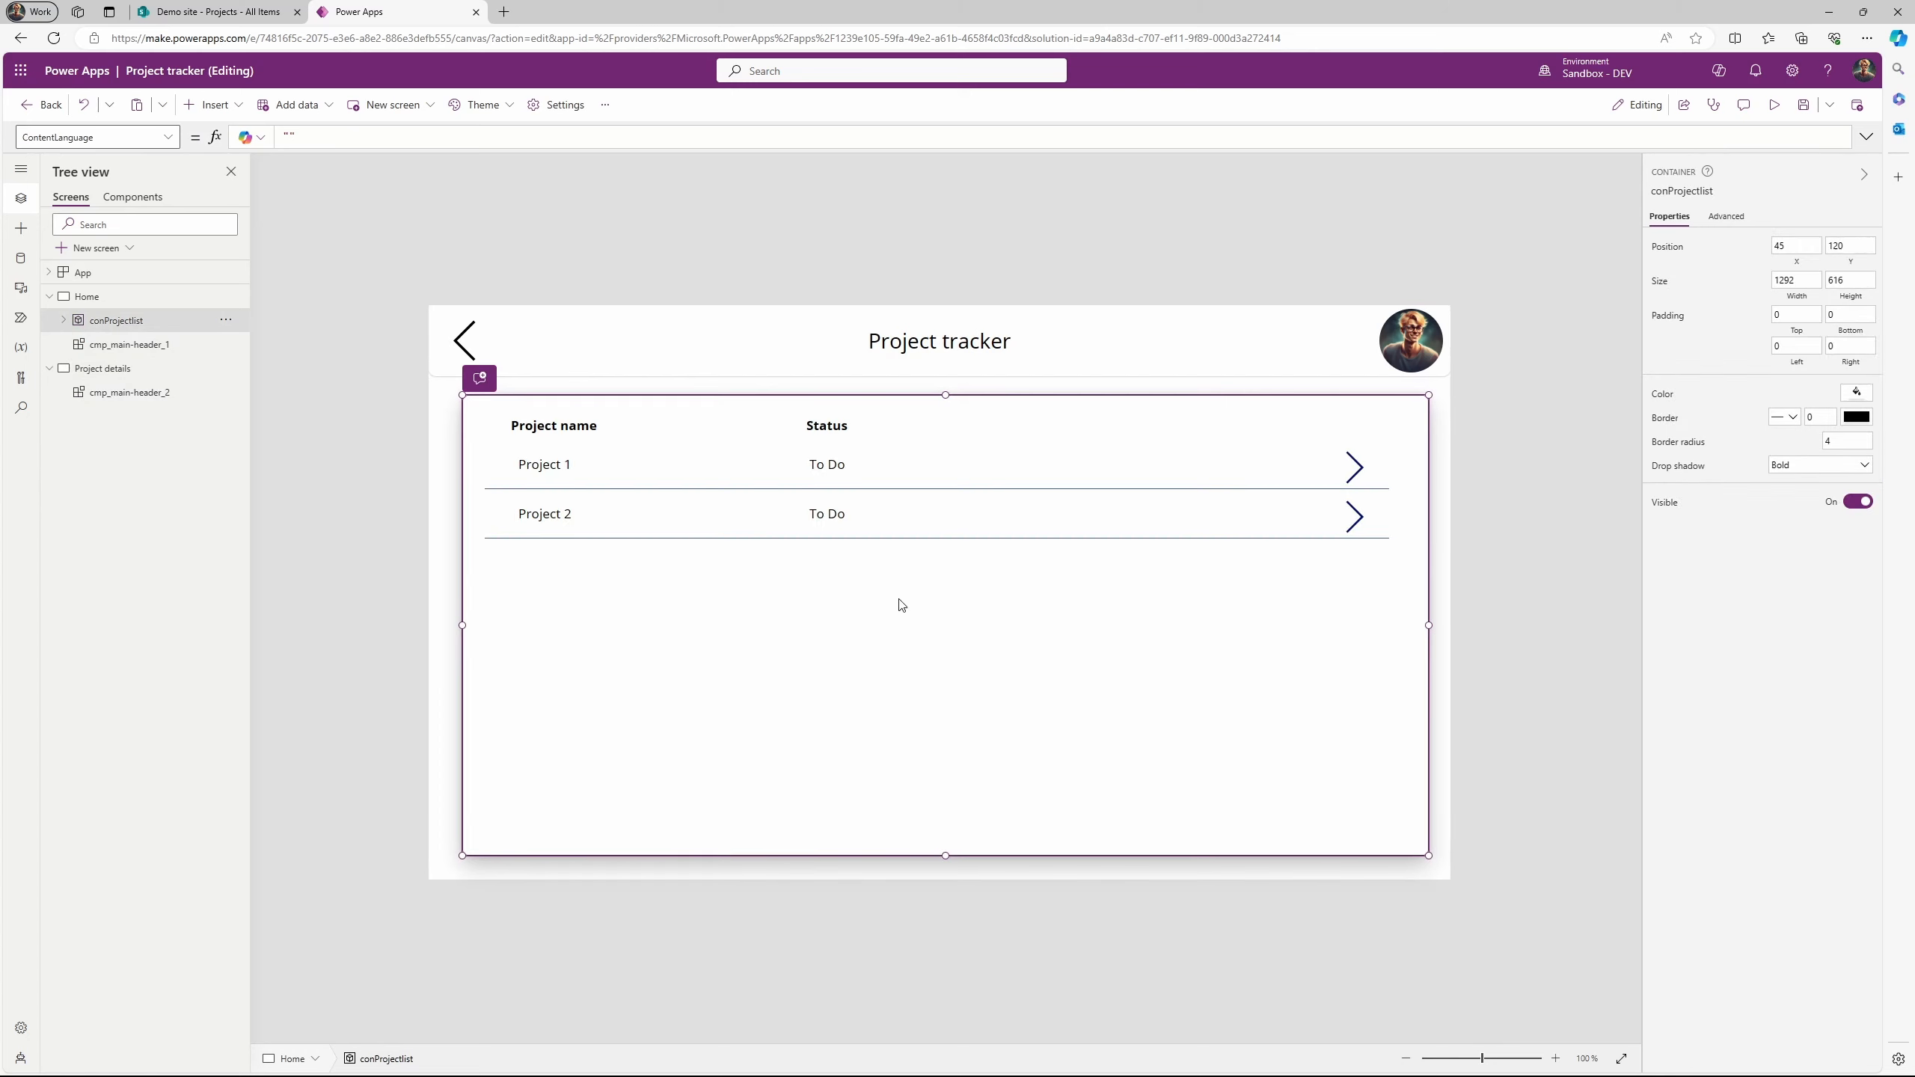
pyautogui.click(227, 323)
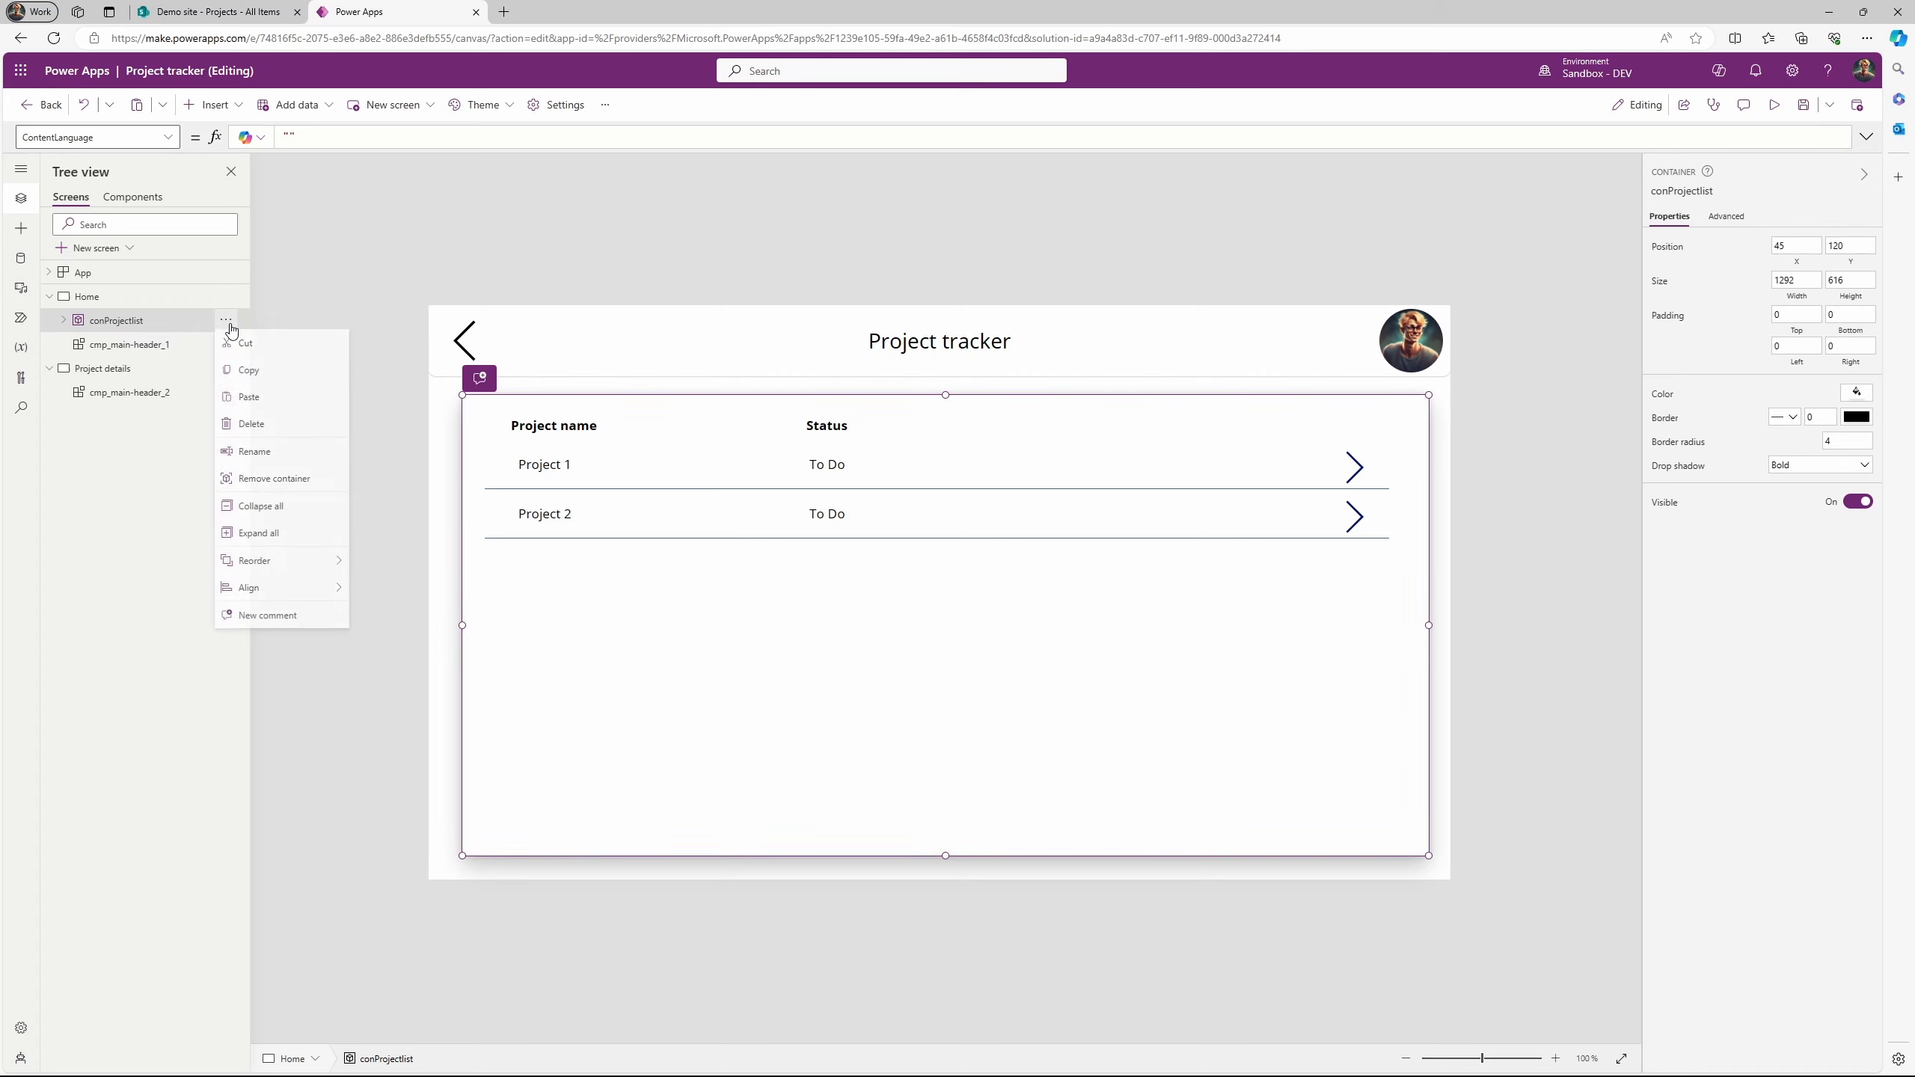
pyautogui.click(274, 379)
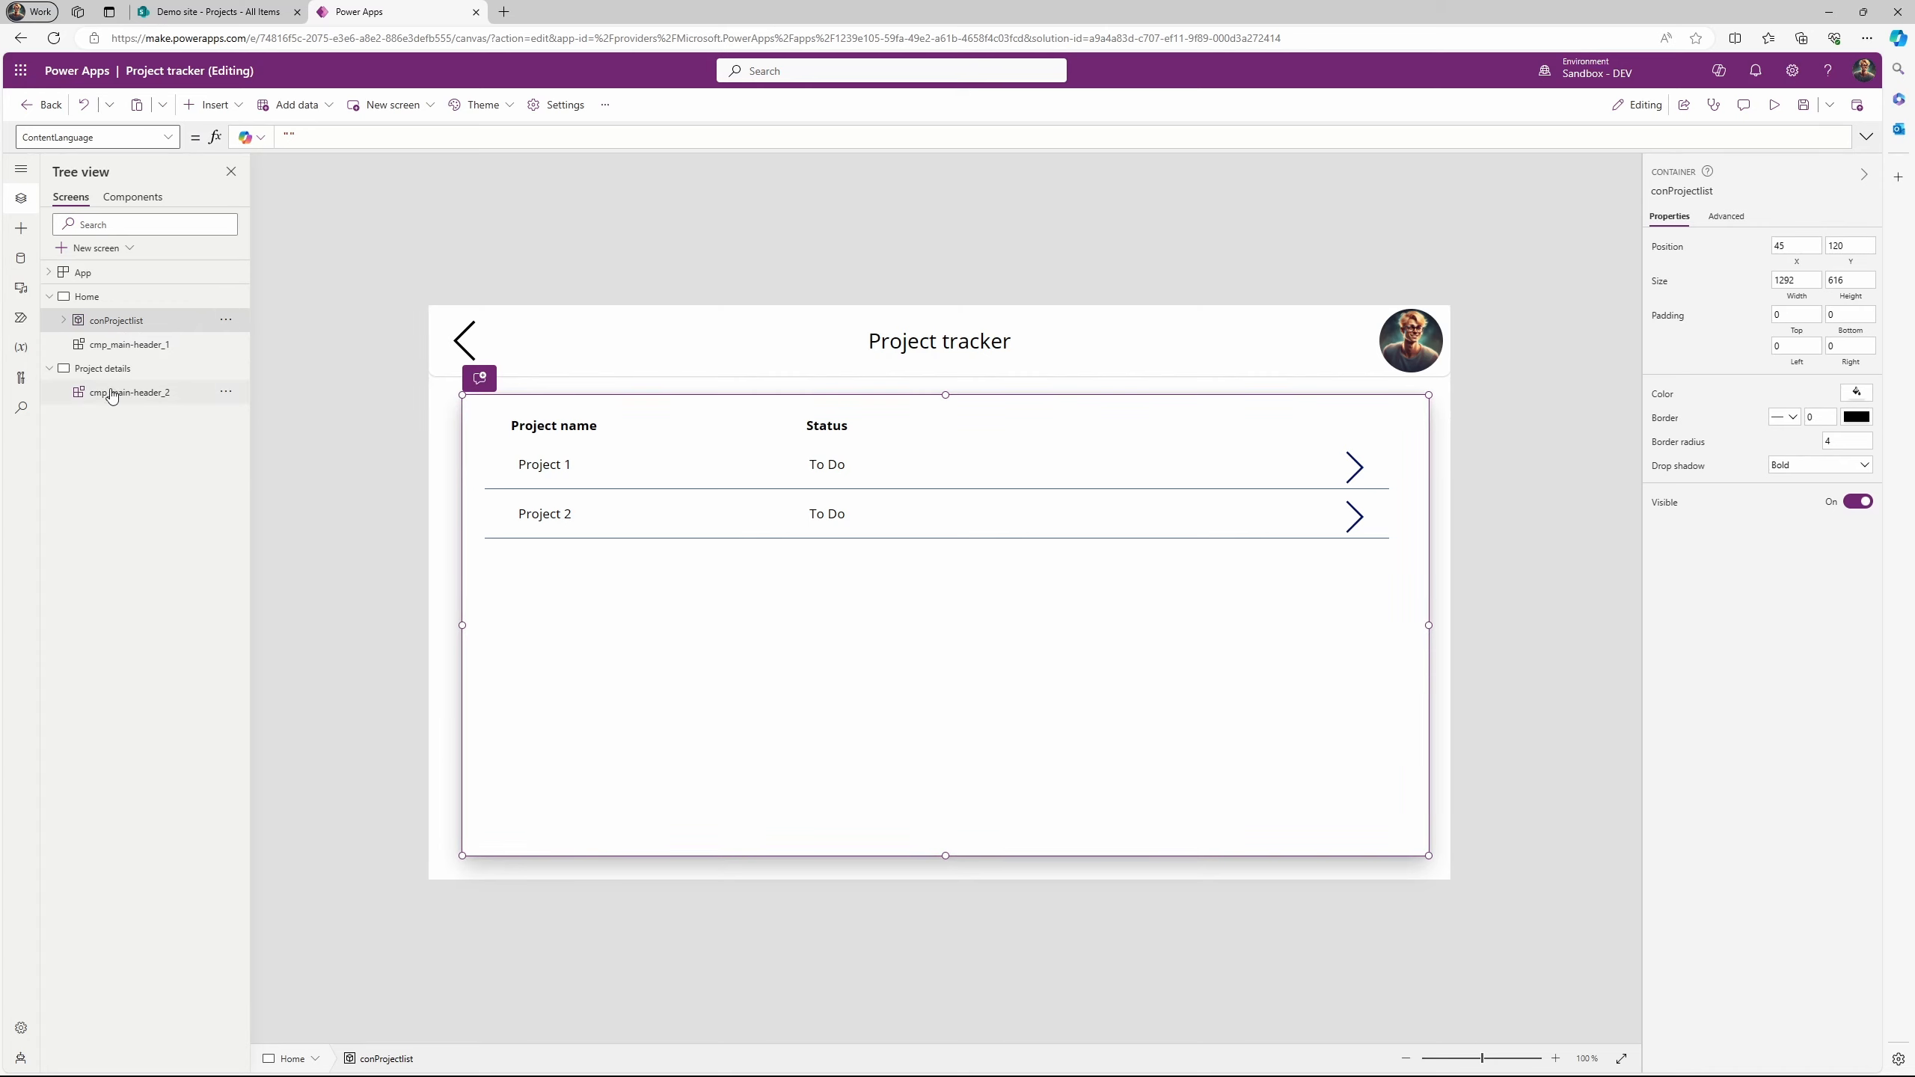
pyautogui.click(110, 393)
pyautogui.click(666, 508)
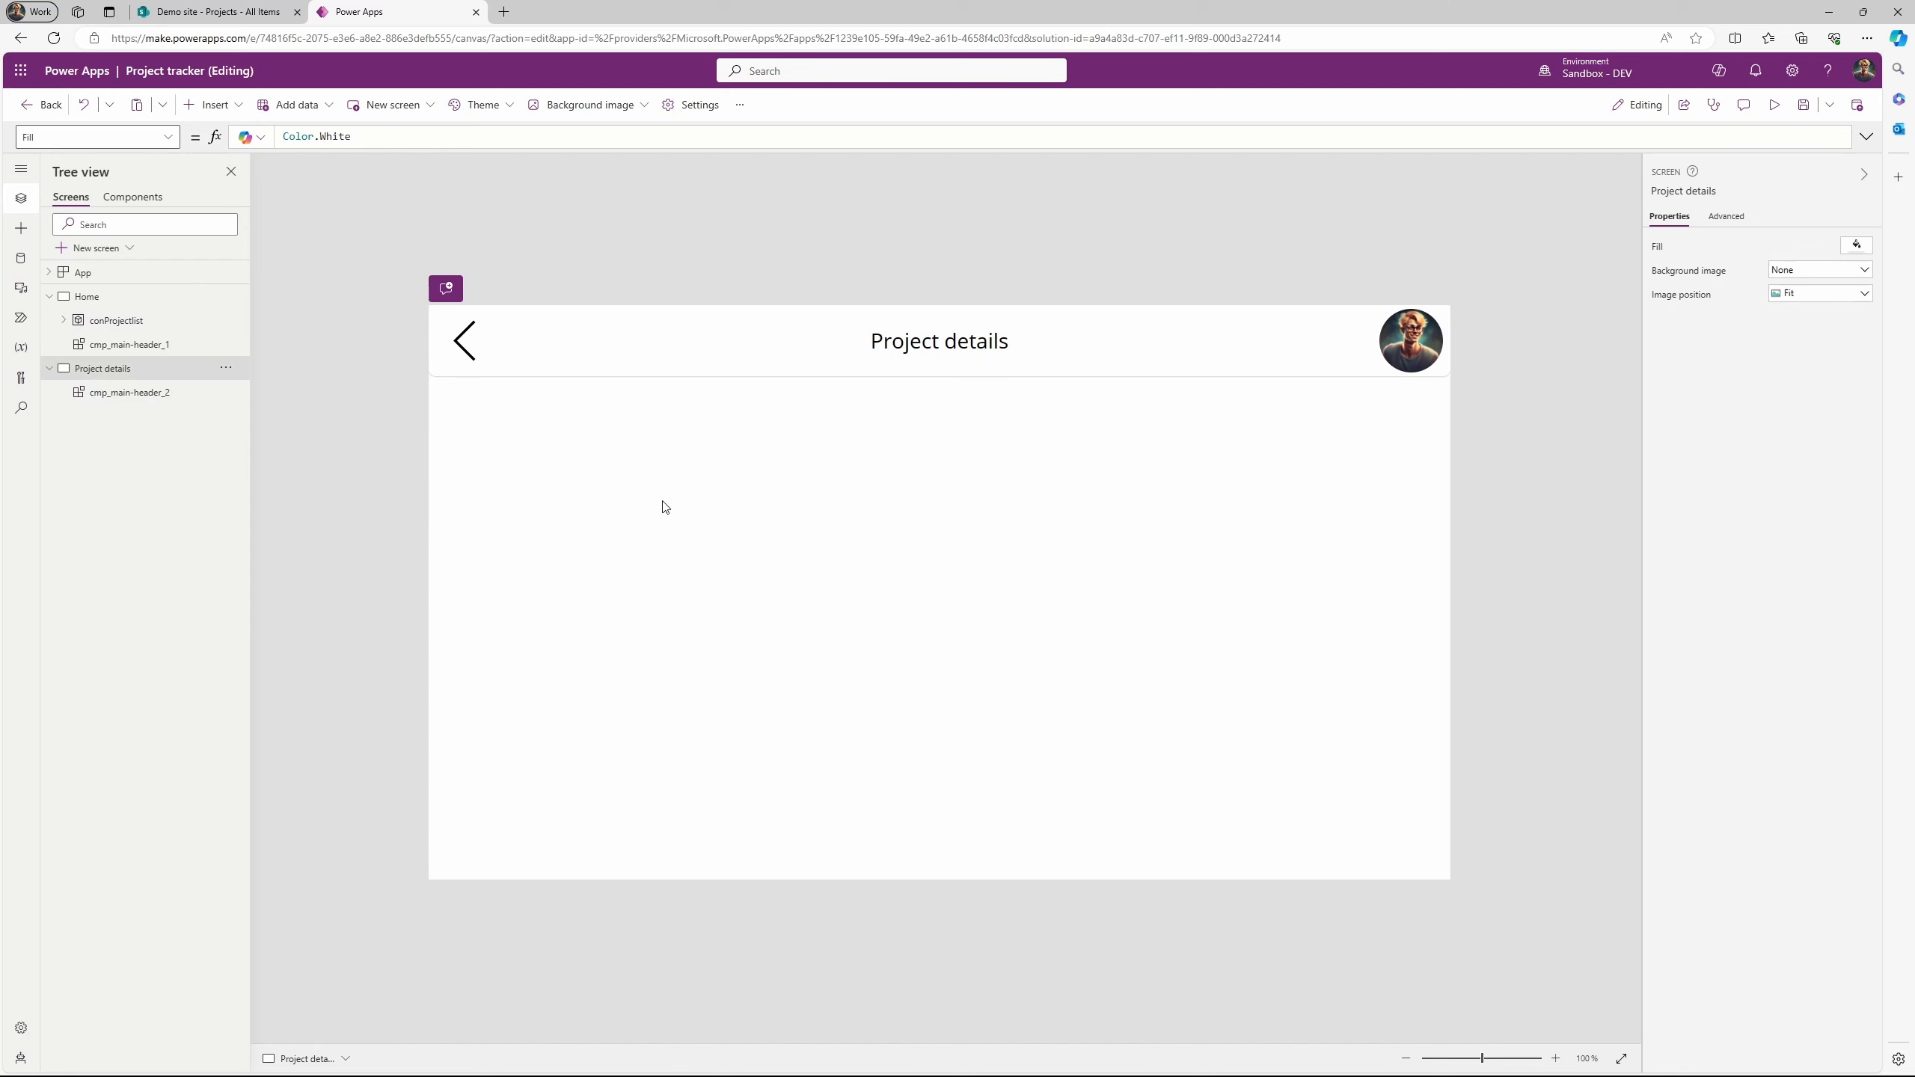
pyautogui.rightClick(666, 507)
pyautogui.click(705, 518)
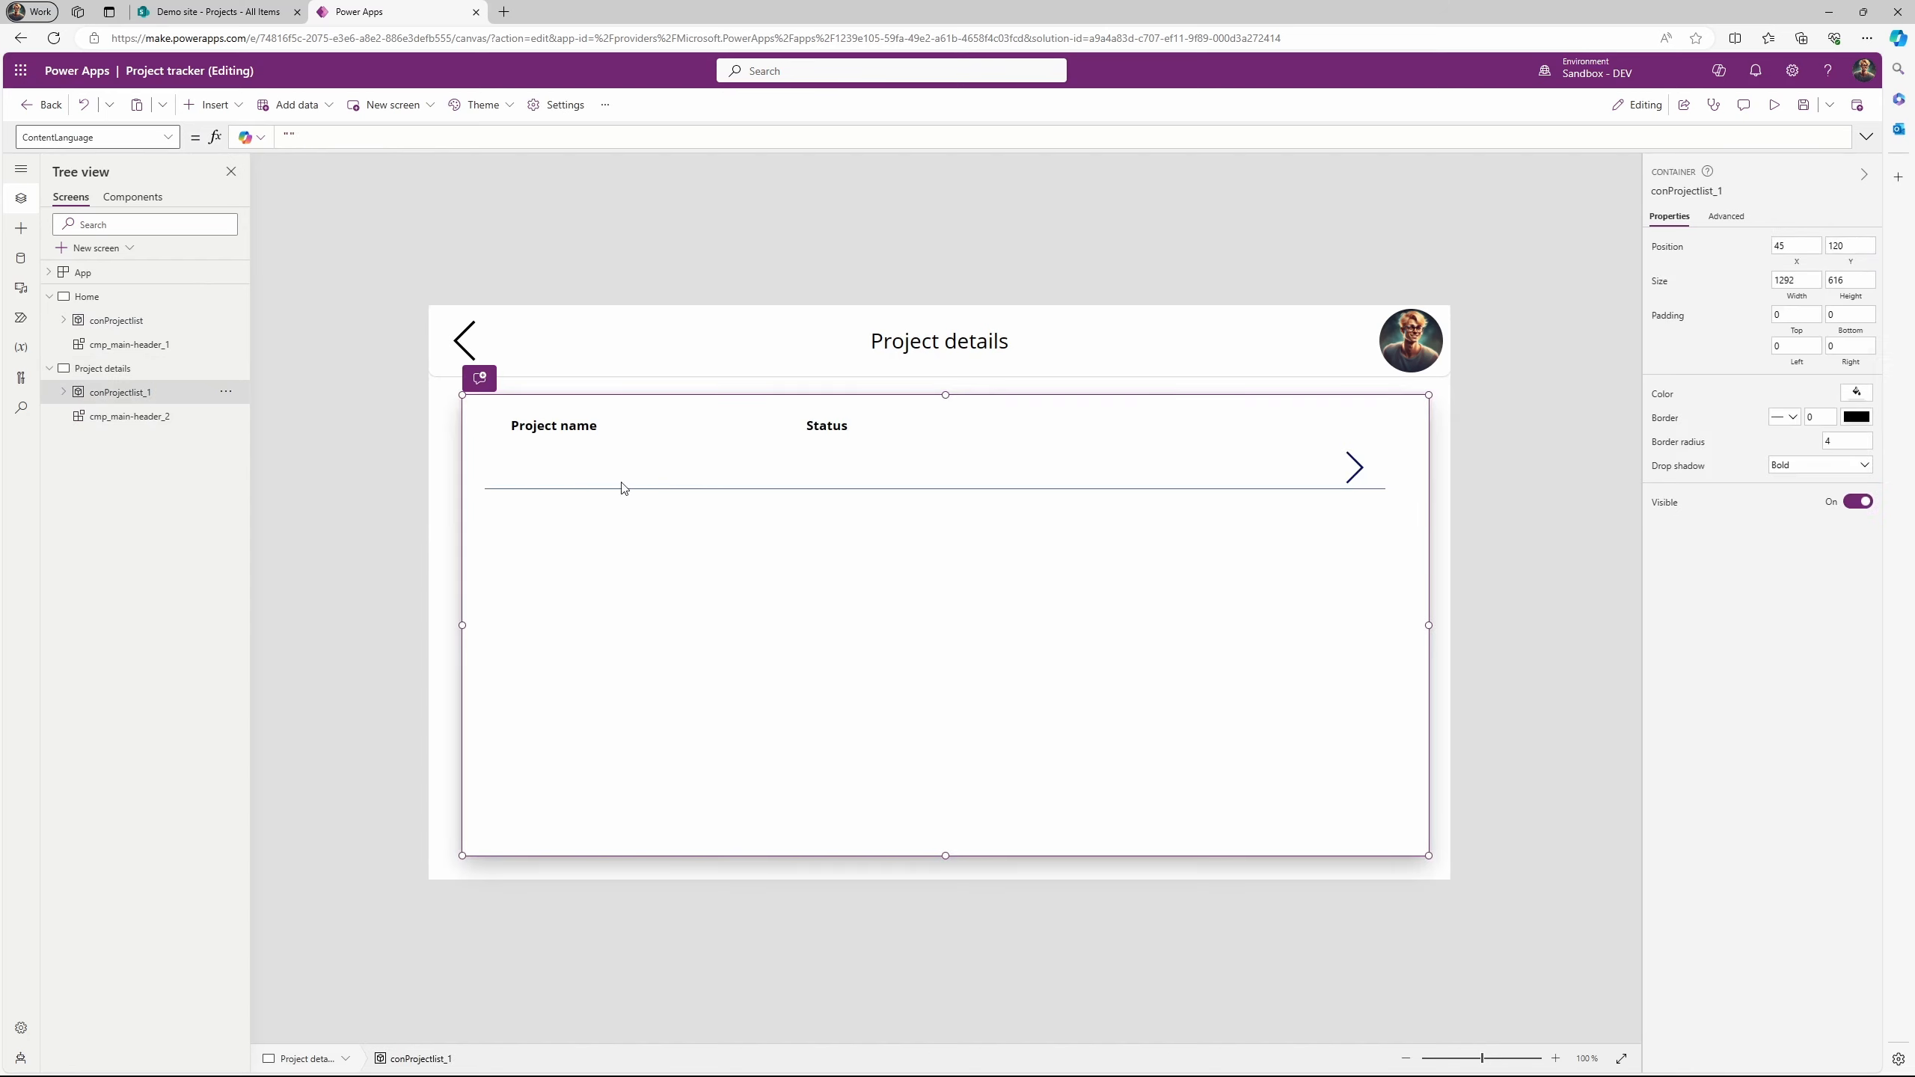
# Delete the Right icon from the copied gallery on the Project details screen.
pyautogui.click(64, 392)
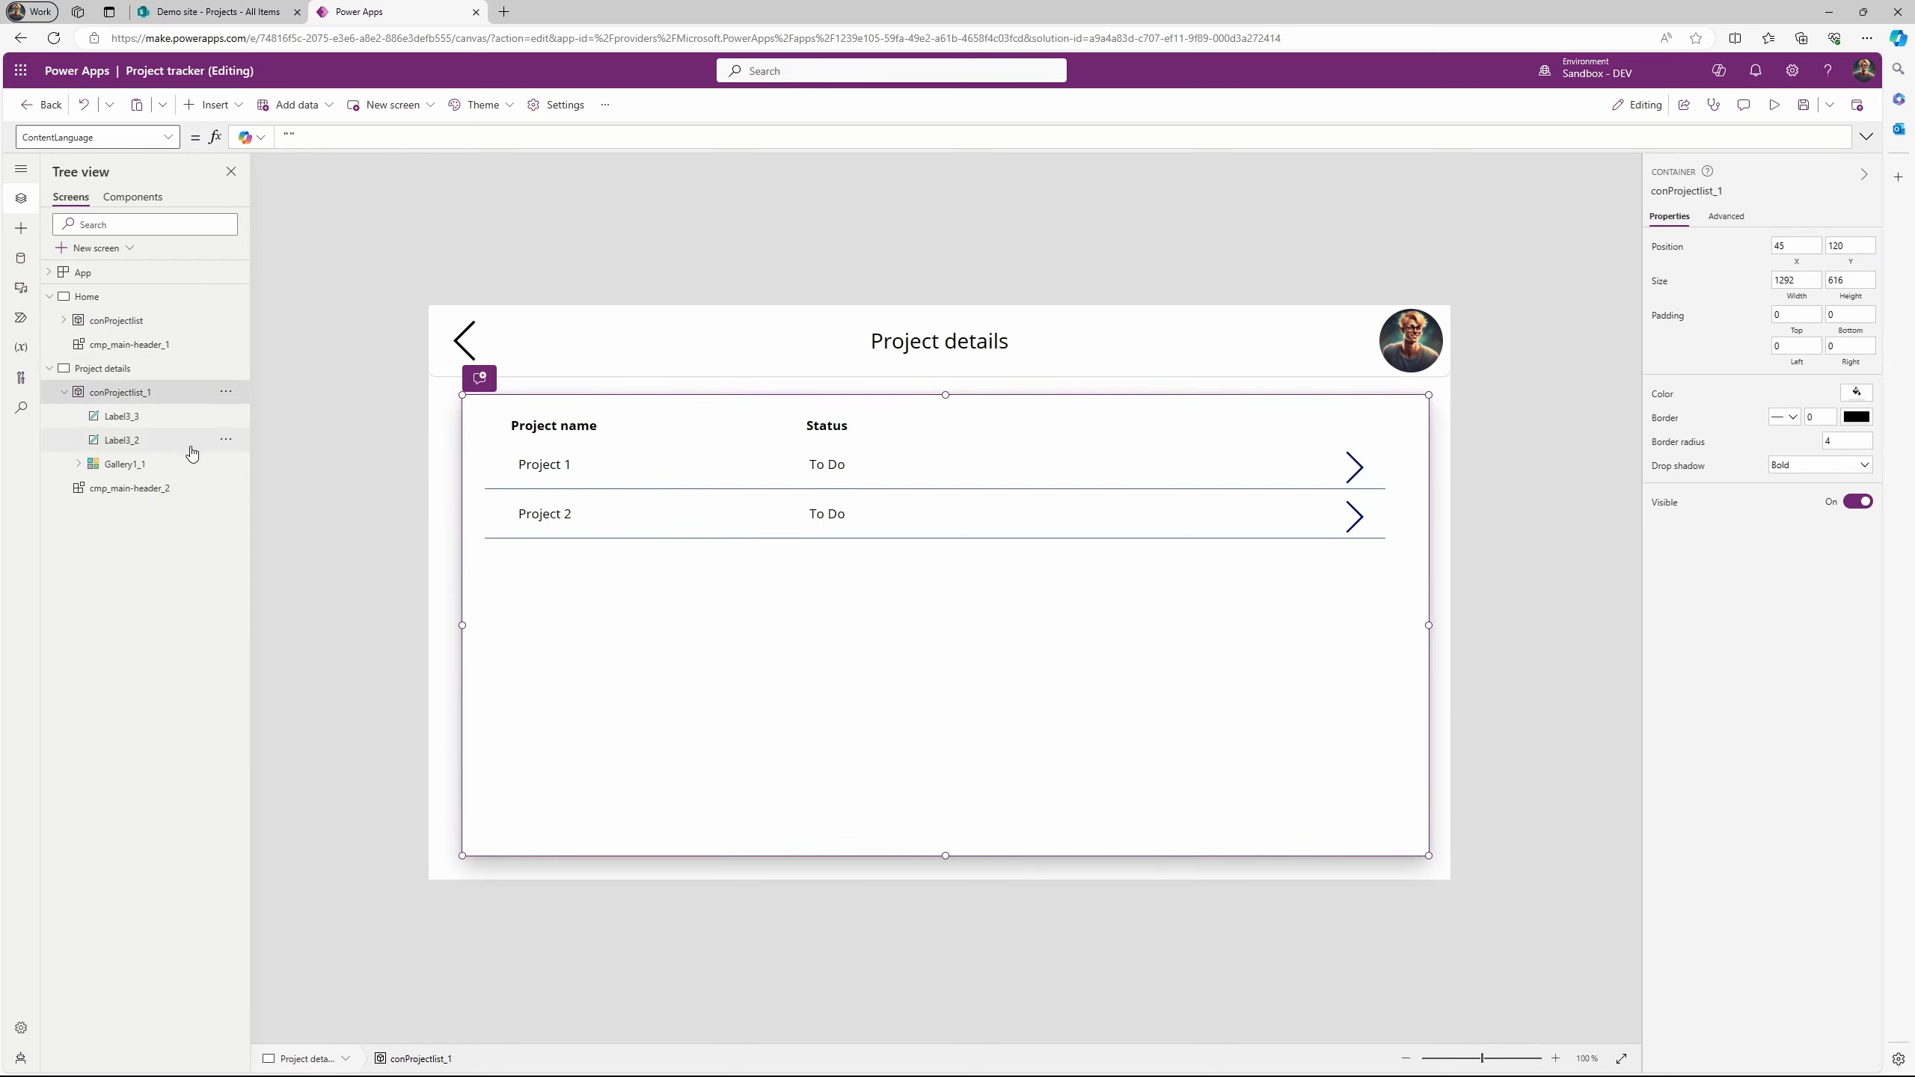
pyautogui.click(170, 463)
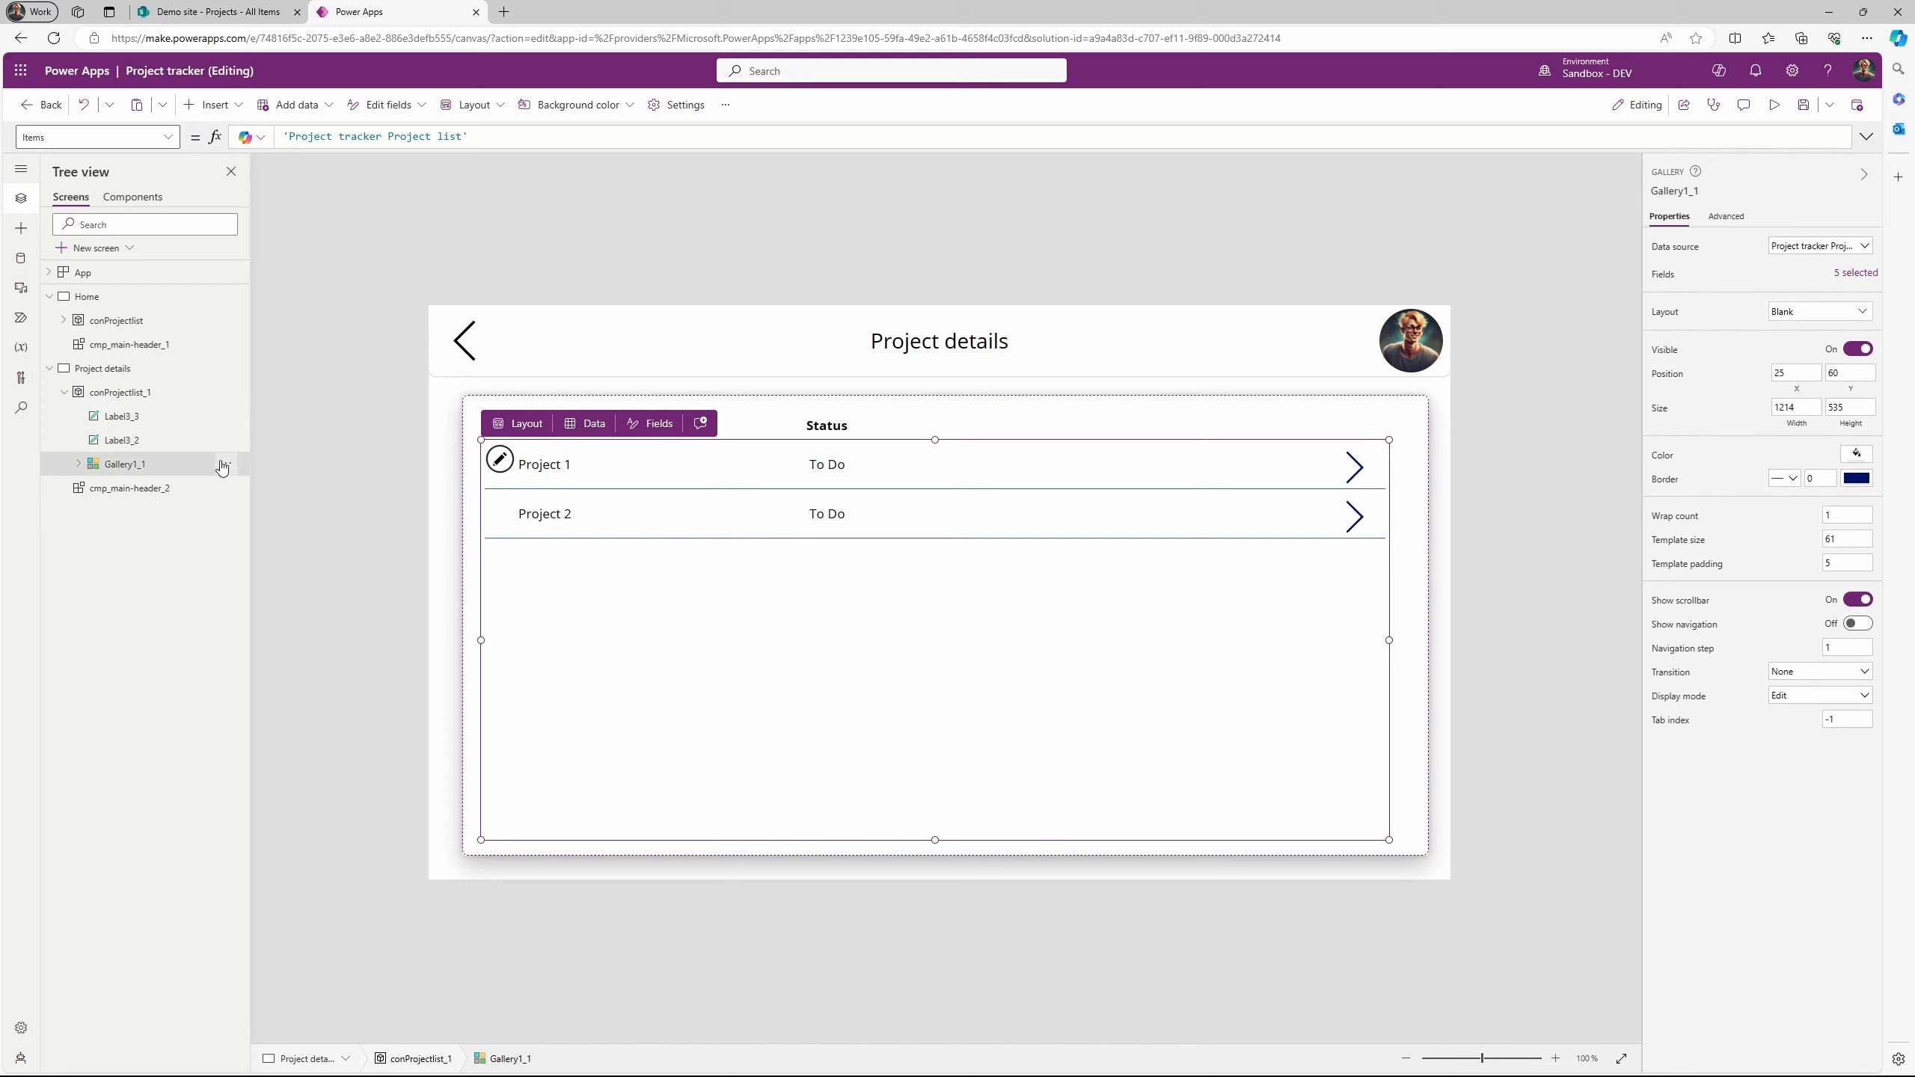
pyautogui.click(79, 463)
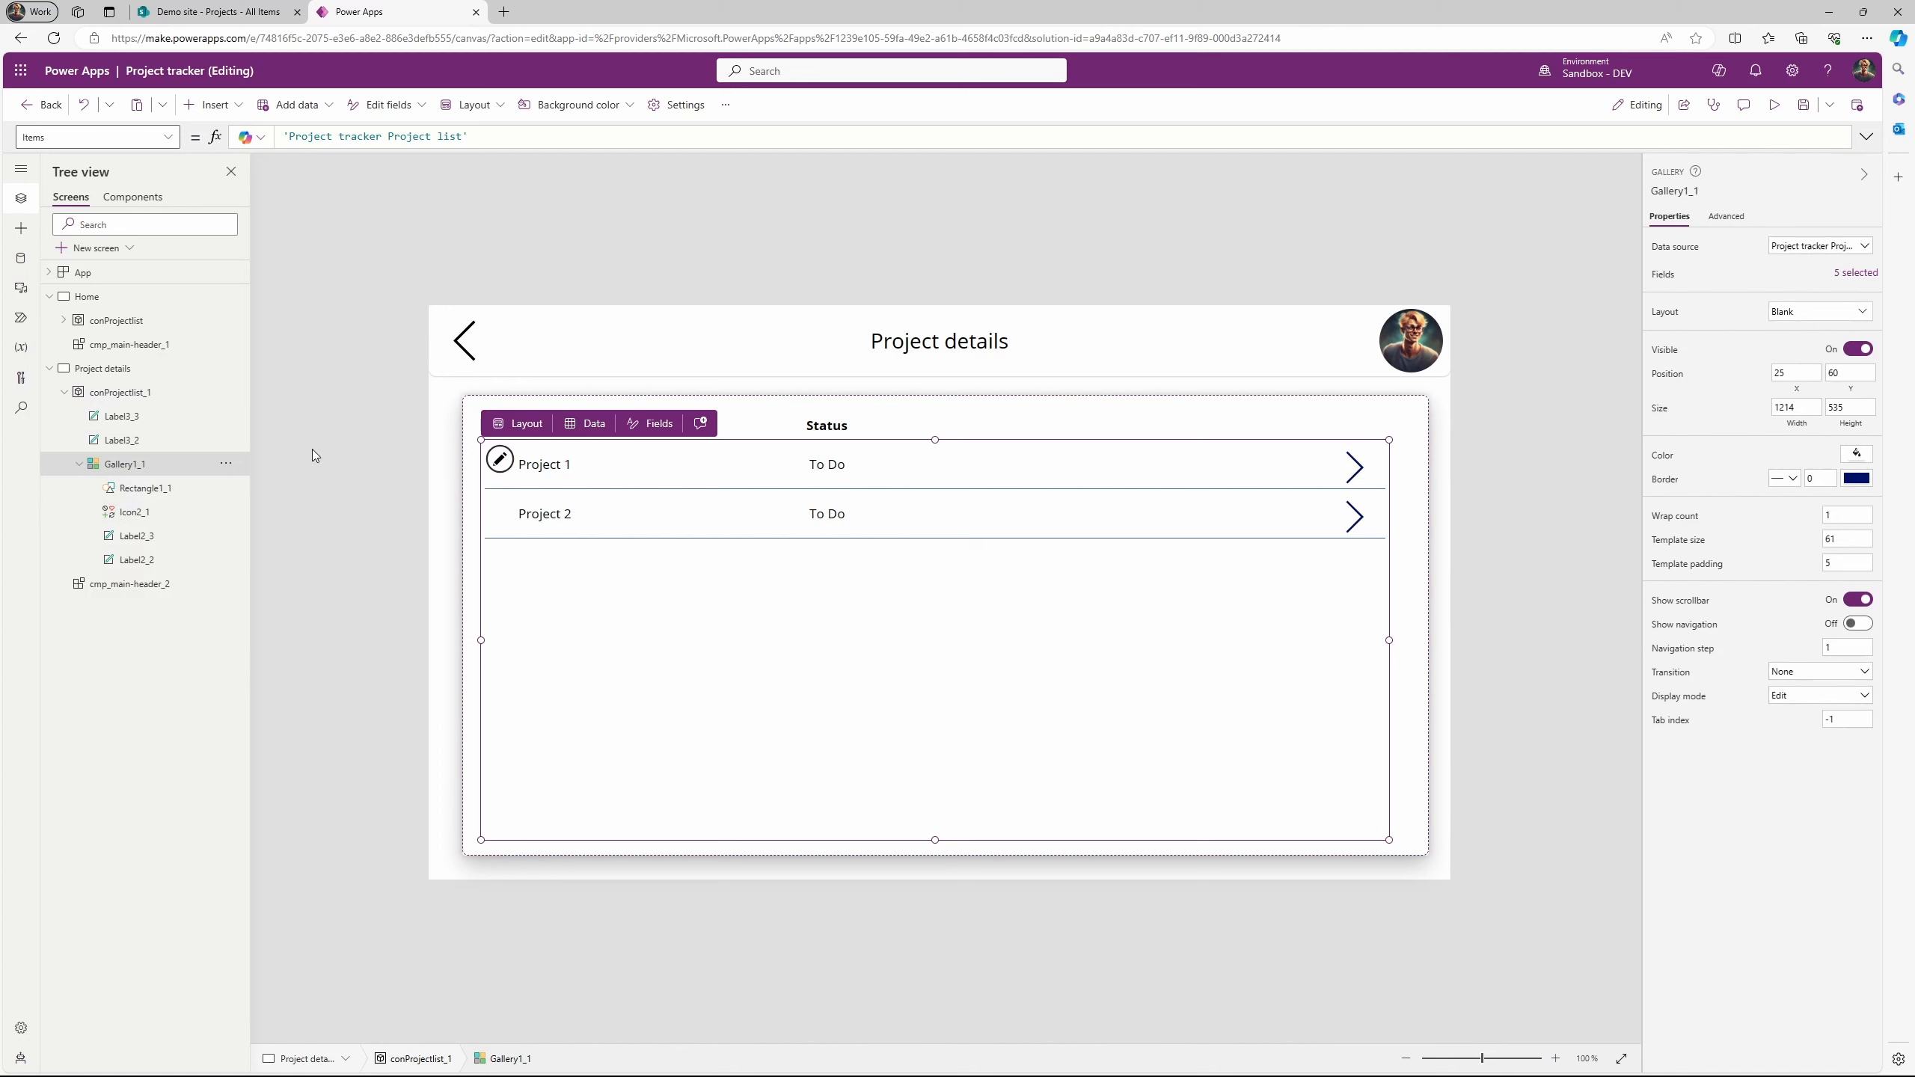
pyautogui.click(155, 514)
pyautogui.click(226, 513)
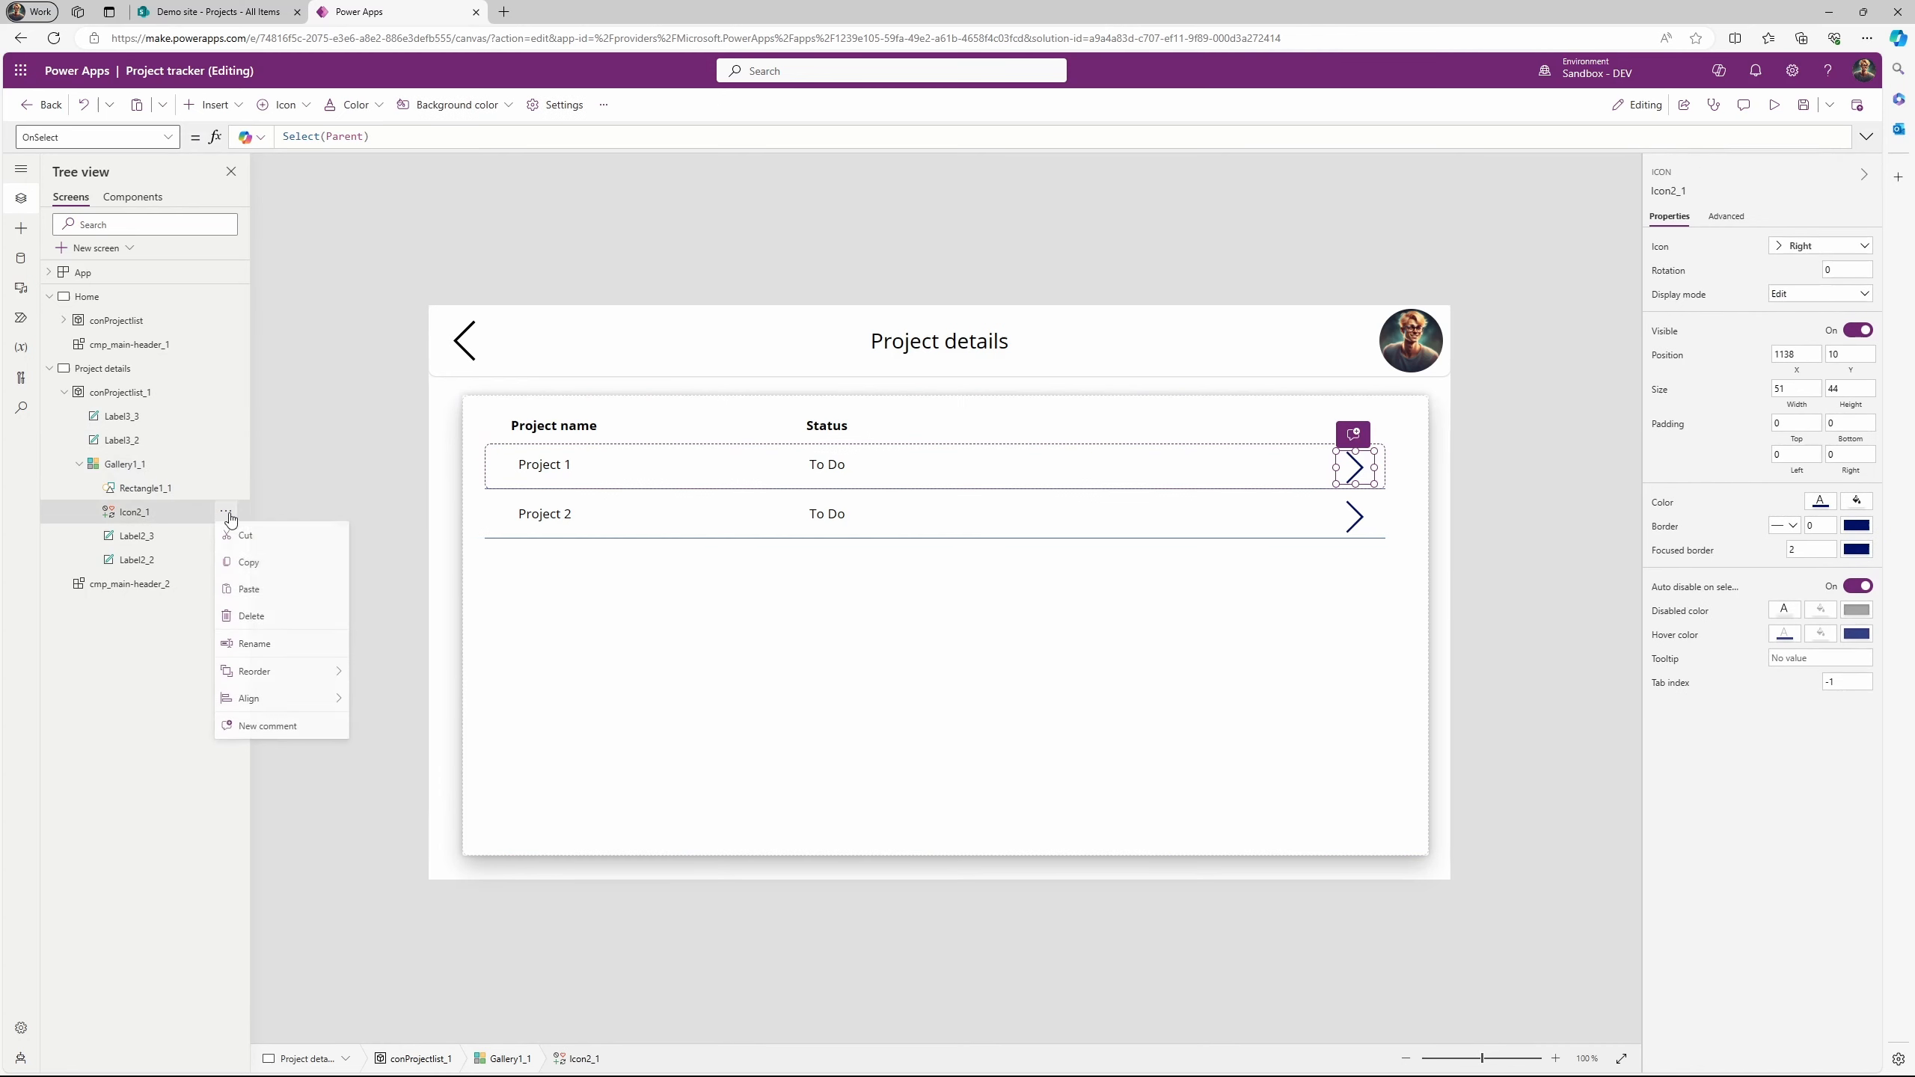
pyautogui.click(287, 617)
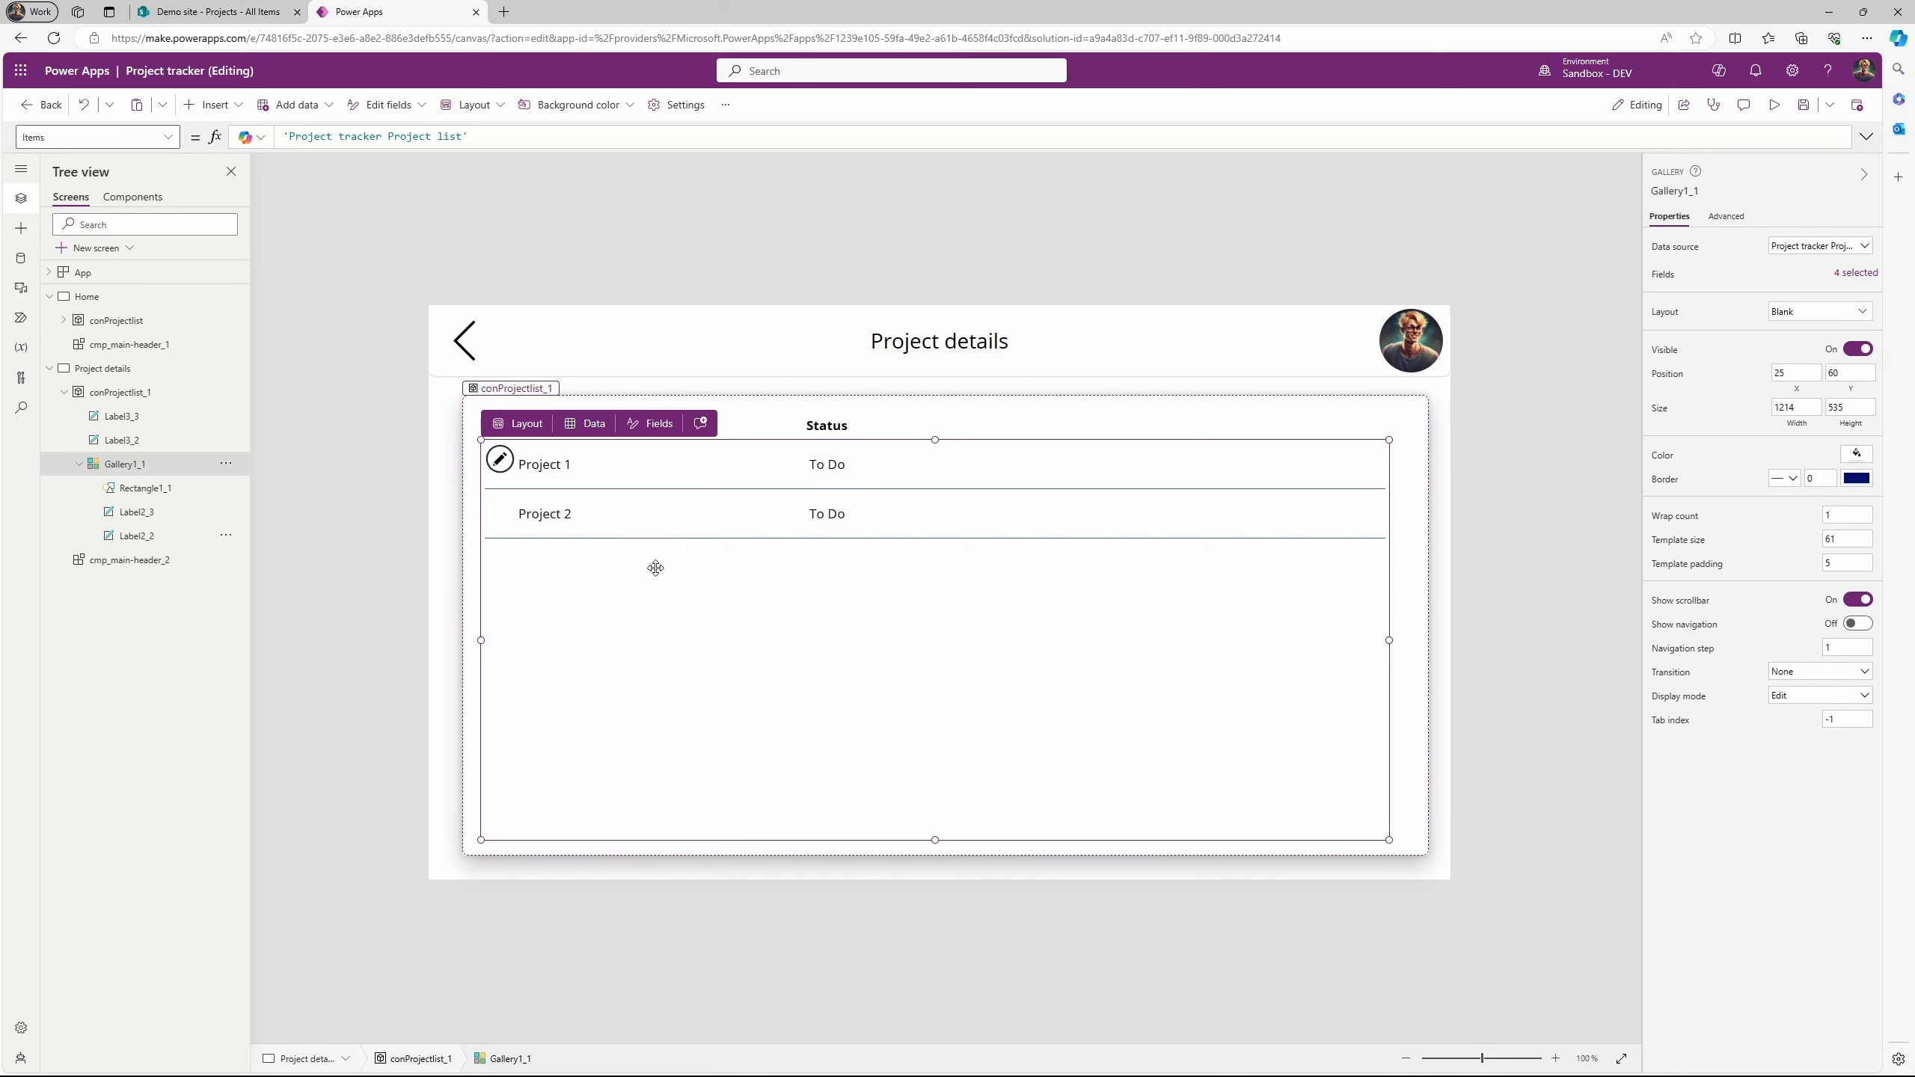
# Switch to the SharePoint Demo site and open the Project Tasks list from its site contents.
pyautogui.click(195, 14)
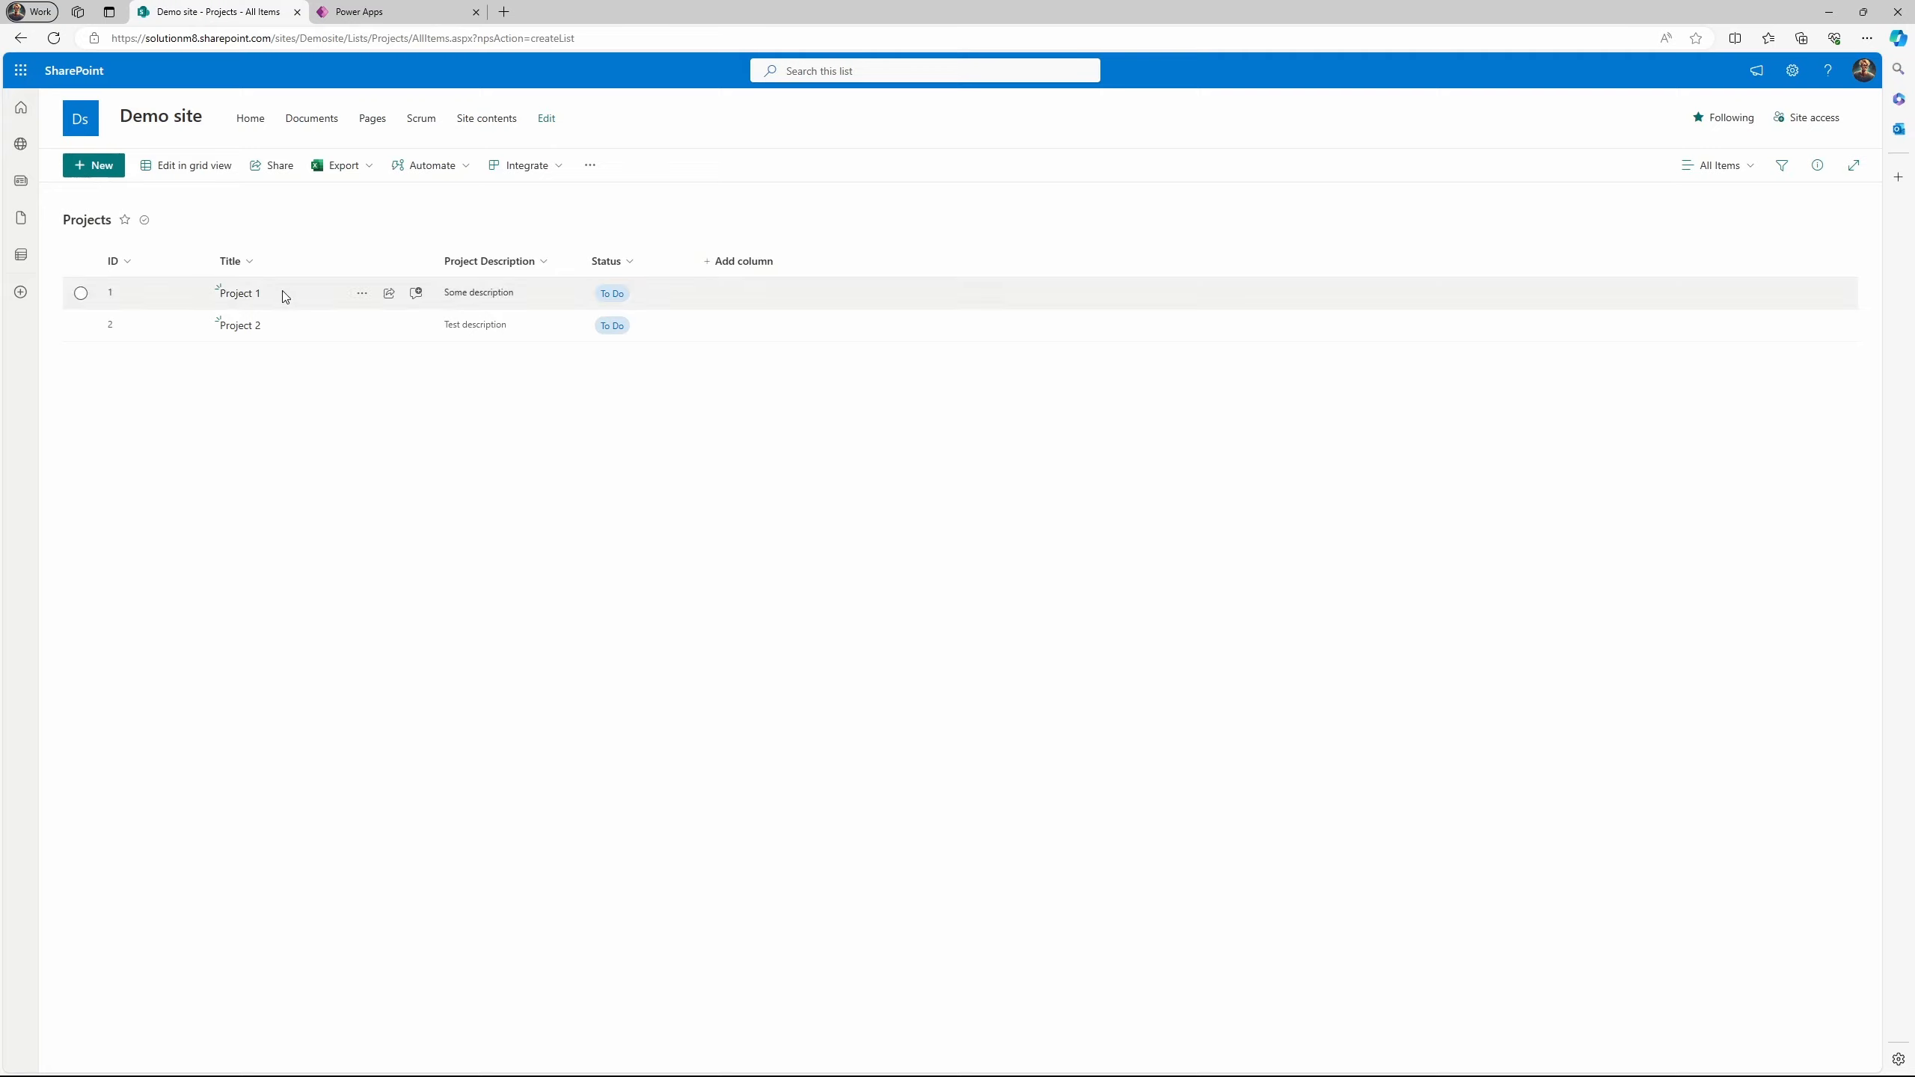
pyautogui.click(486, 119)
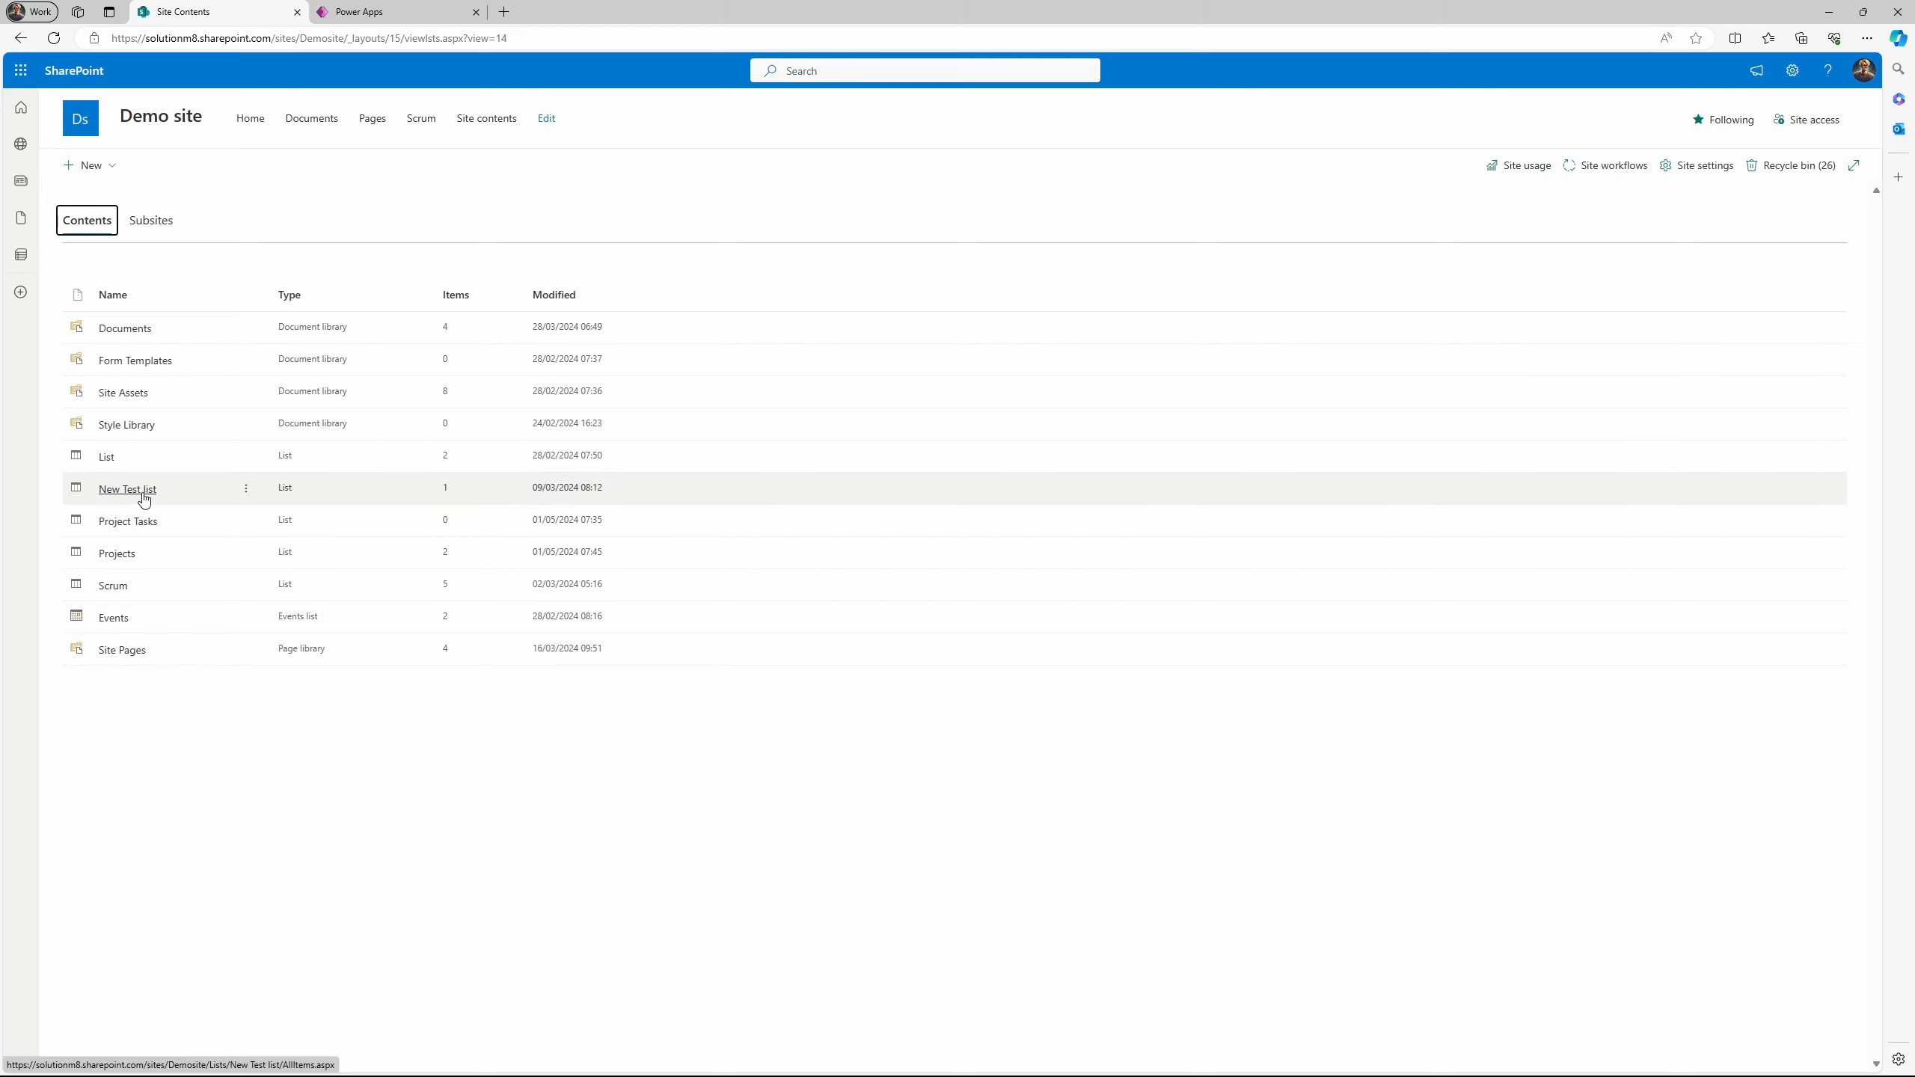
pyautogui.click(140, 522)
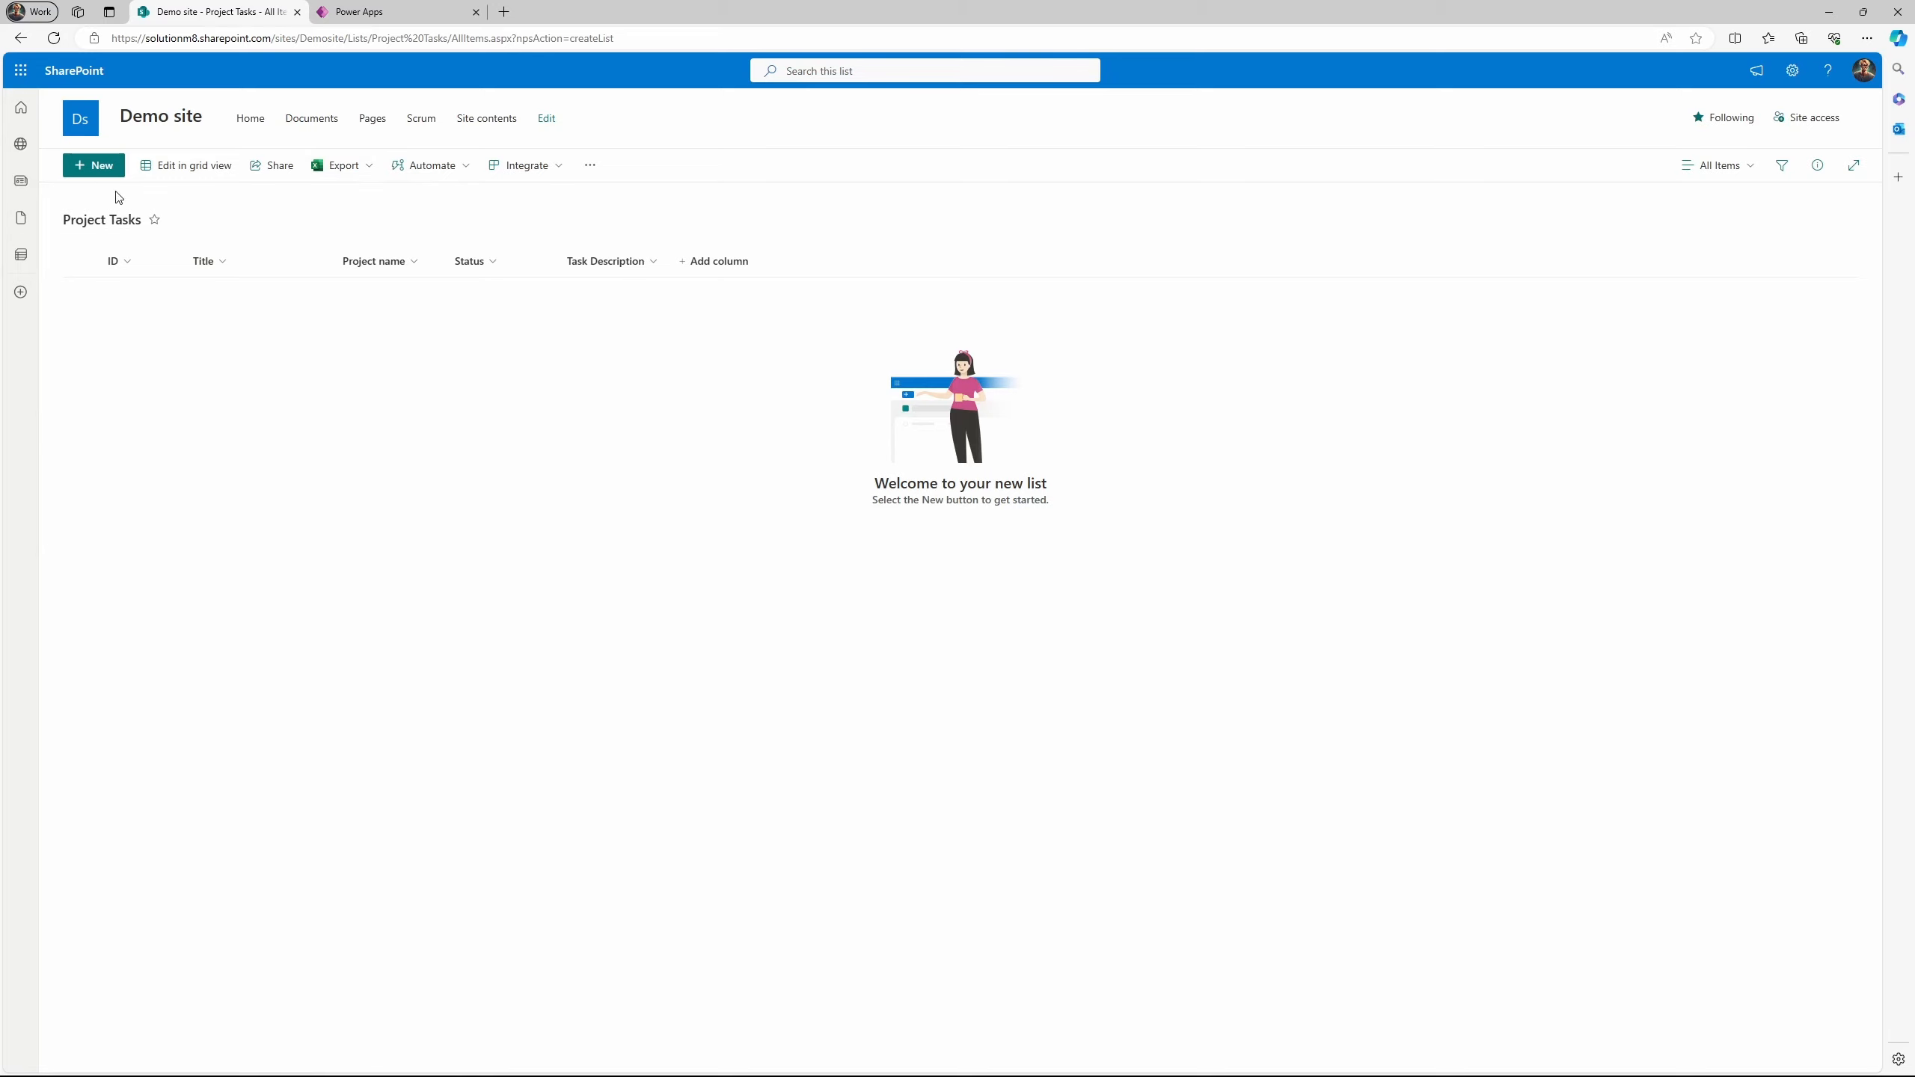
# Add a list item titled "Task 1 for project 1" with project Project 1, status To Do and description "Task 1 for project 1 let's go".
pyautogui.click(103, 168)
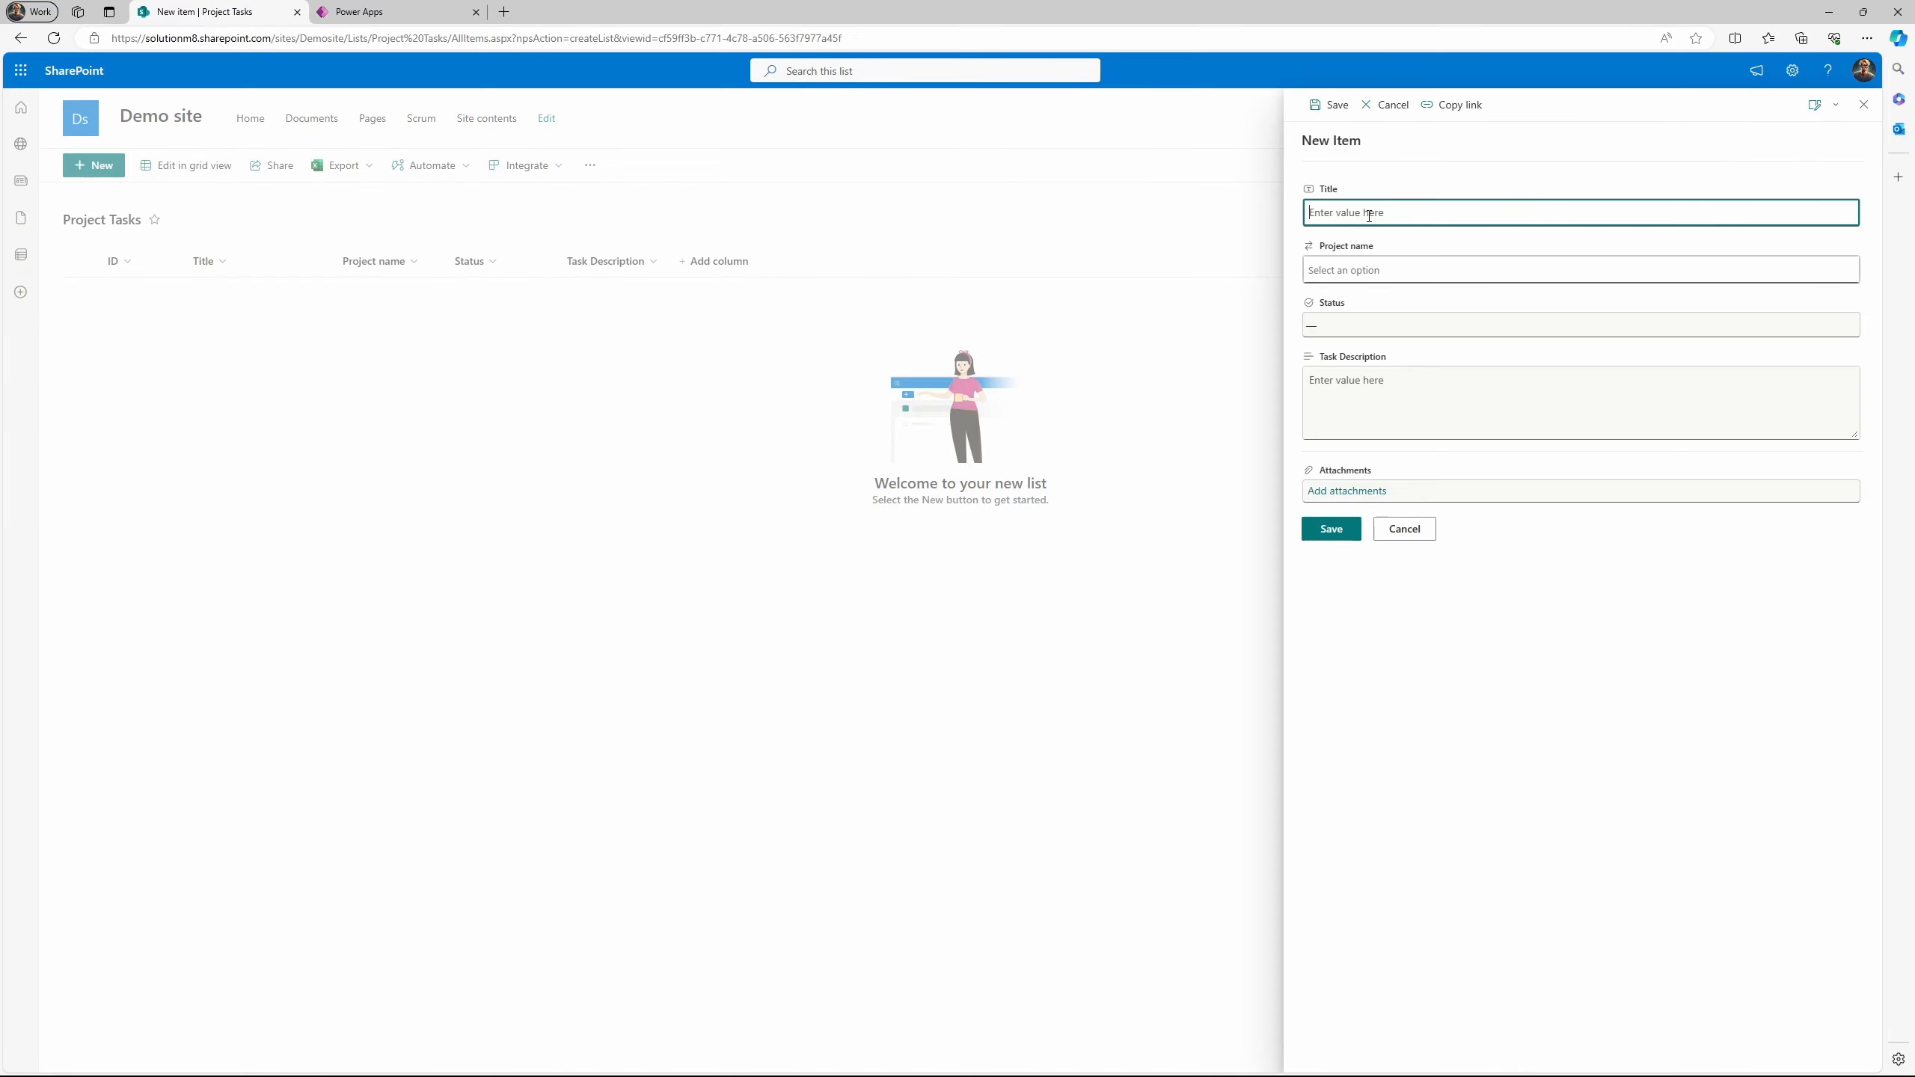
pyautogui.write('Proje')
pyautogui.click(1361, 270)
pyautogui.click(1346, 301)
pyautogui.click(1362, 324)
pyautogui.click(1369, 357)
pyautogui.click(1379, 393)
pyautogui.write('Task ')
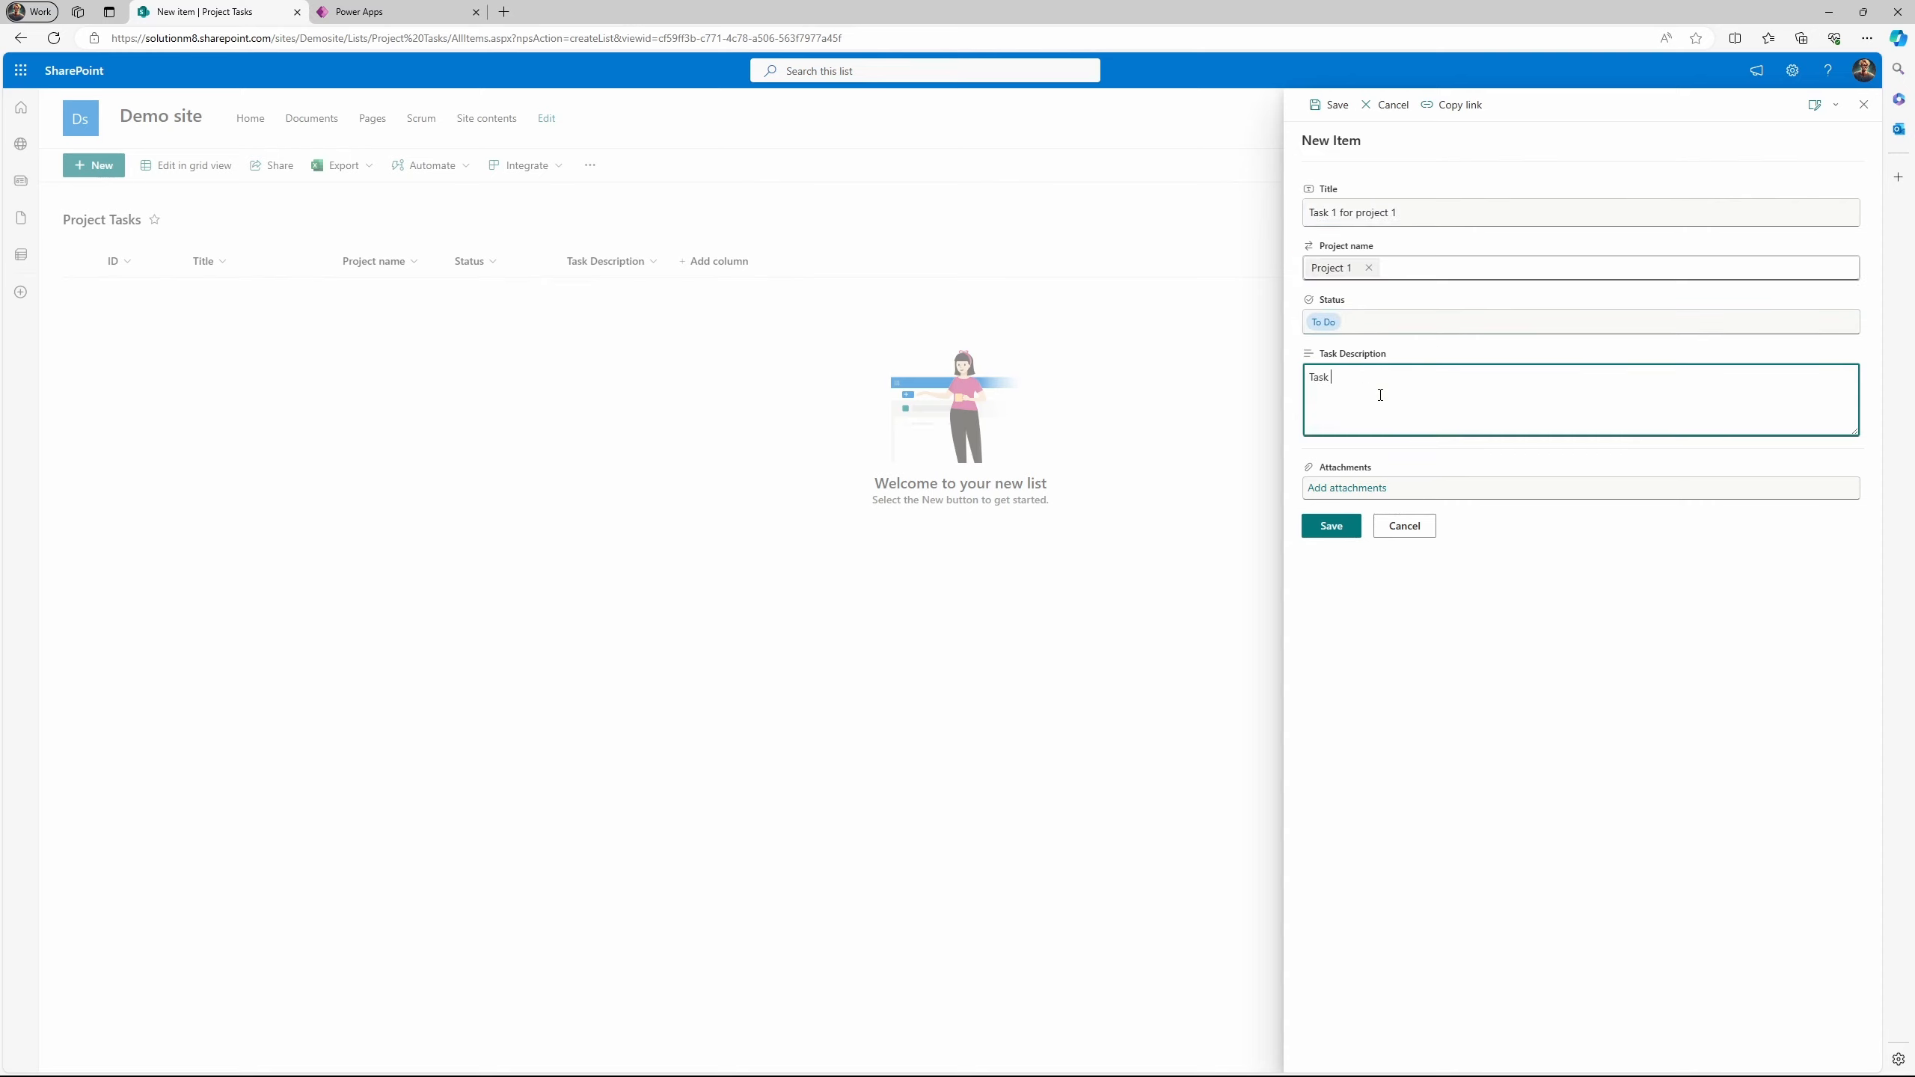
pyautogui.write("1 for project 1 let's go")
pyautogui.click(1332, 533)
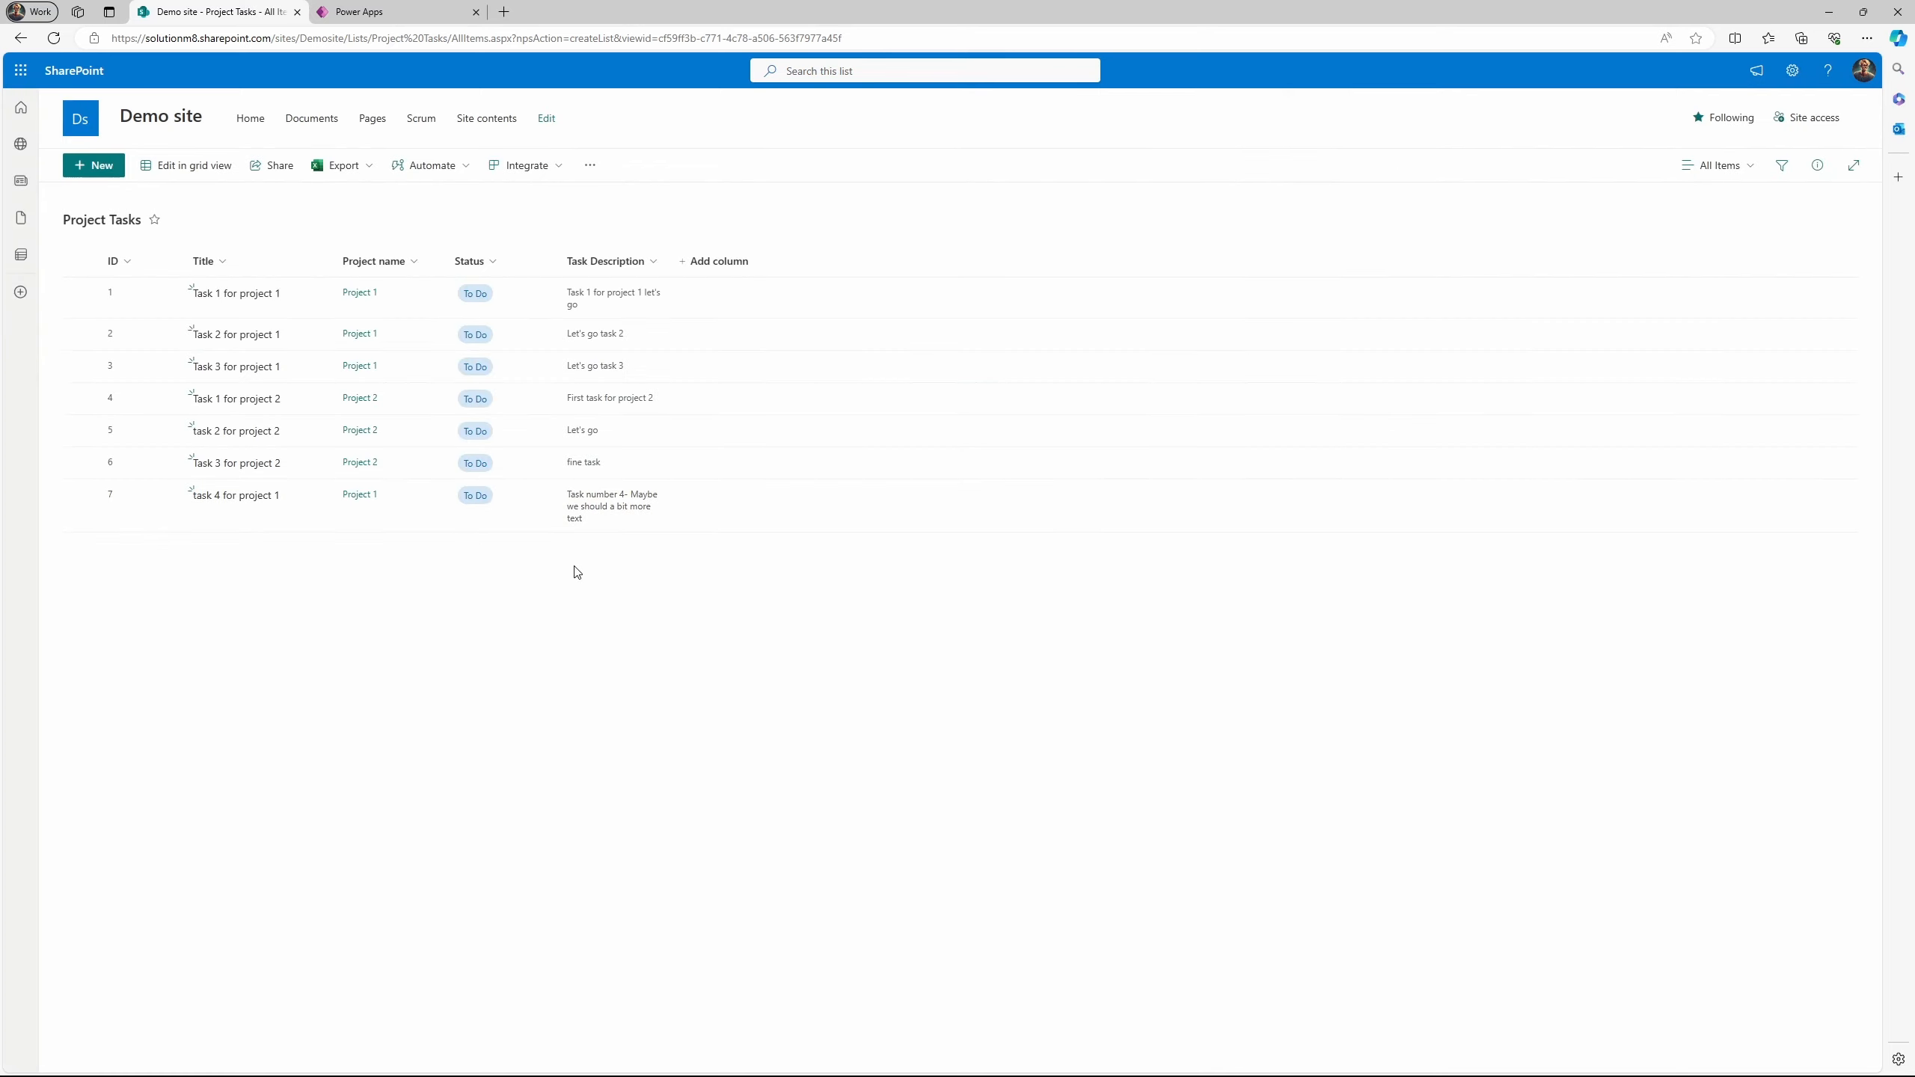